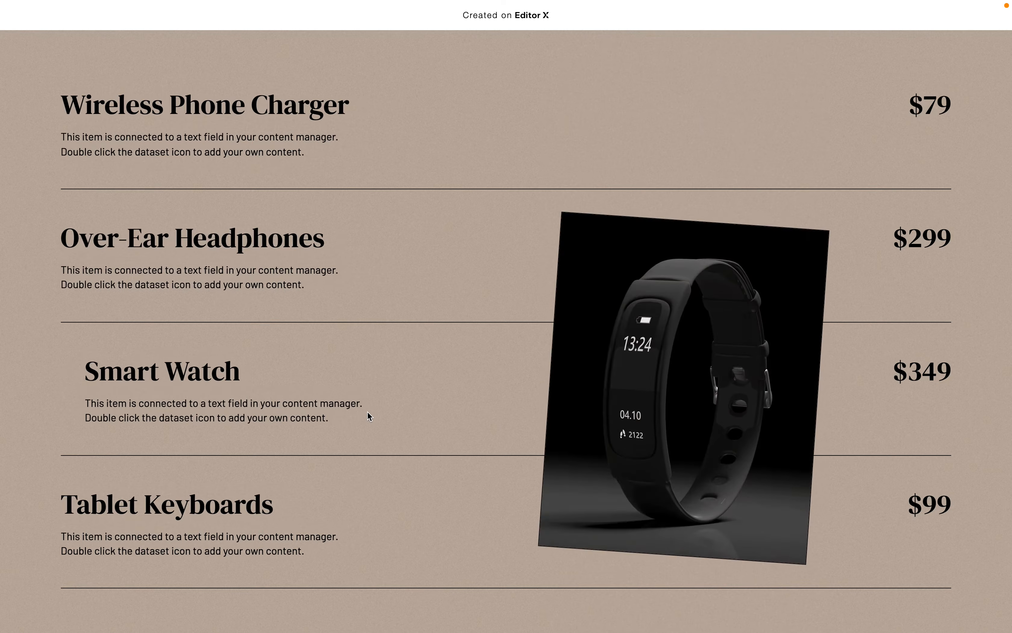
# Scroll through the products page preview to examine its product list and hover images
pyautogui.scroll(3, 367, 412)
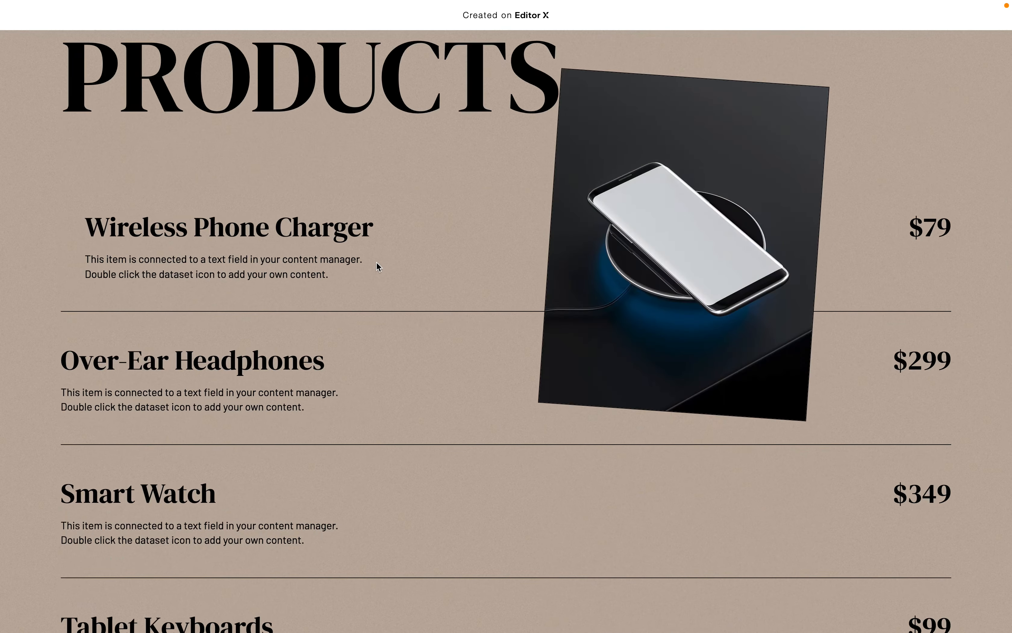
pyautogui.scroll(5, 376, 263)
pyautogui.scroll(-2, 377, 261)
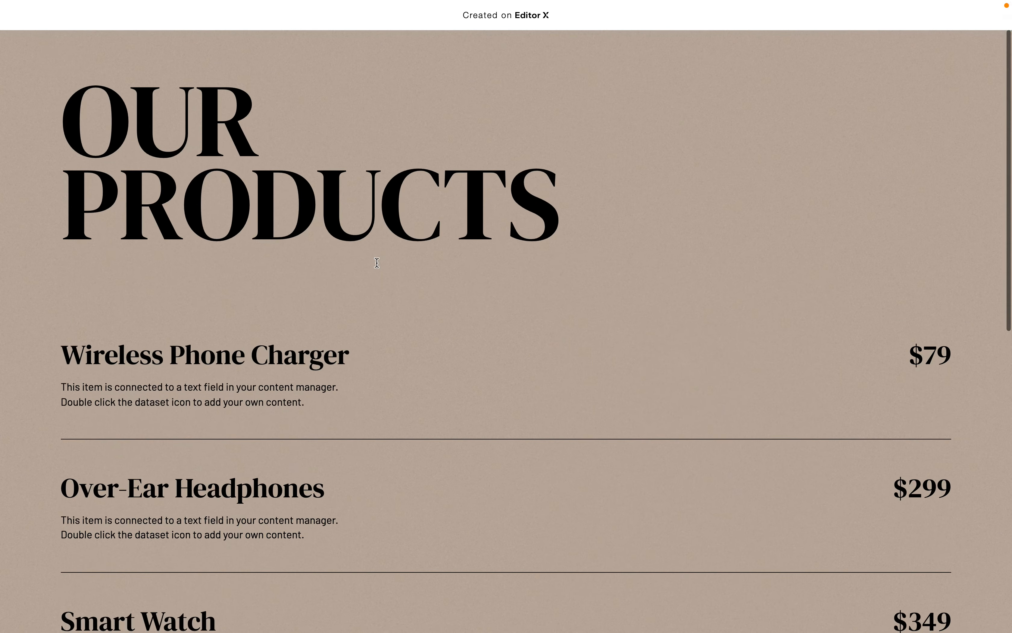
pyautogui.scroll(-7, 385, 251)
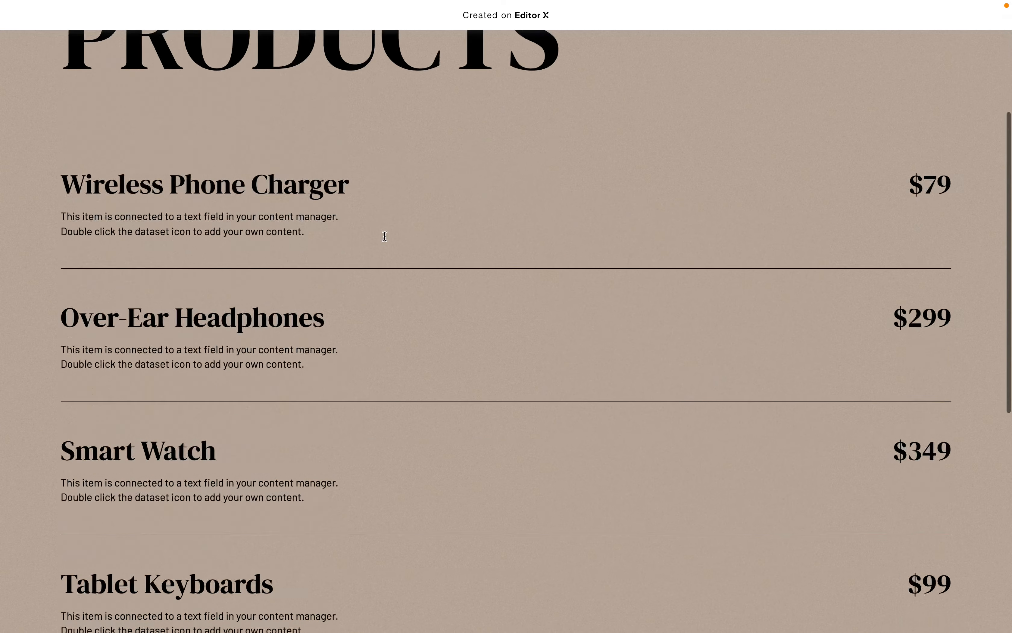
pyautogui.scroll(4, 384, 343)
pyautogui.scroll(5, 384, 343)
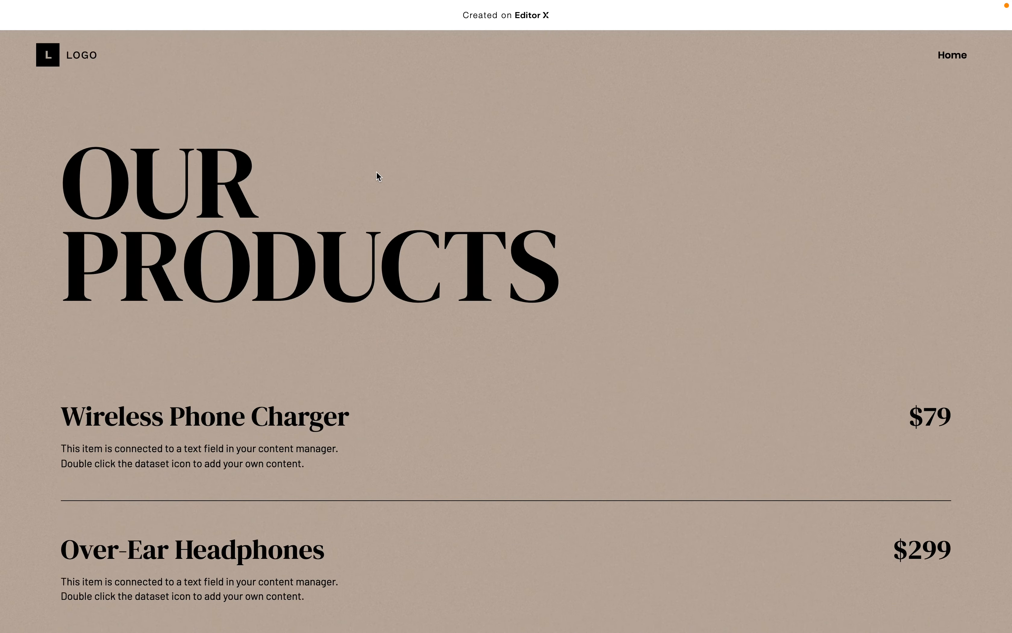
# Leave the preview and look over the home page layout in the editor
pyautogui.press('Escape')
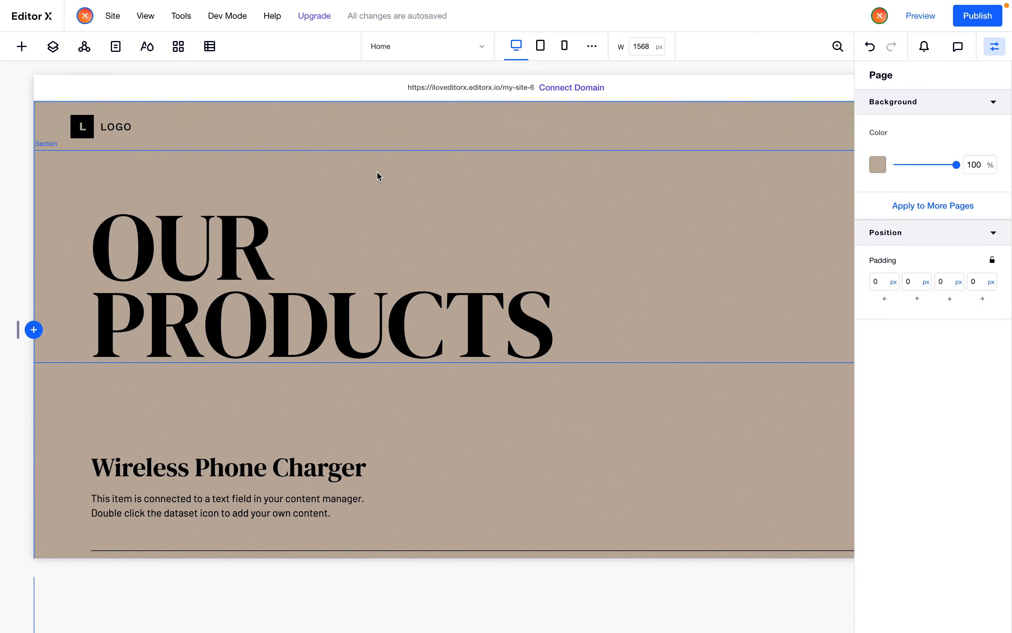
pyautogui.hscroll(3, 573, 187)
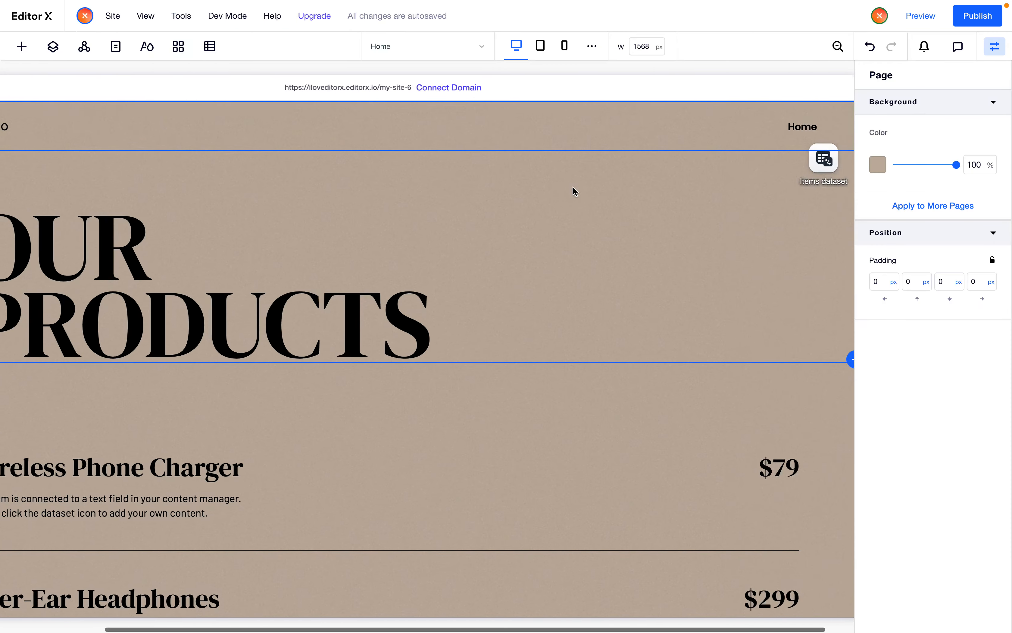
pyautogui.hscroll(-3, 572, 187)
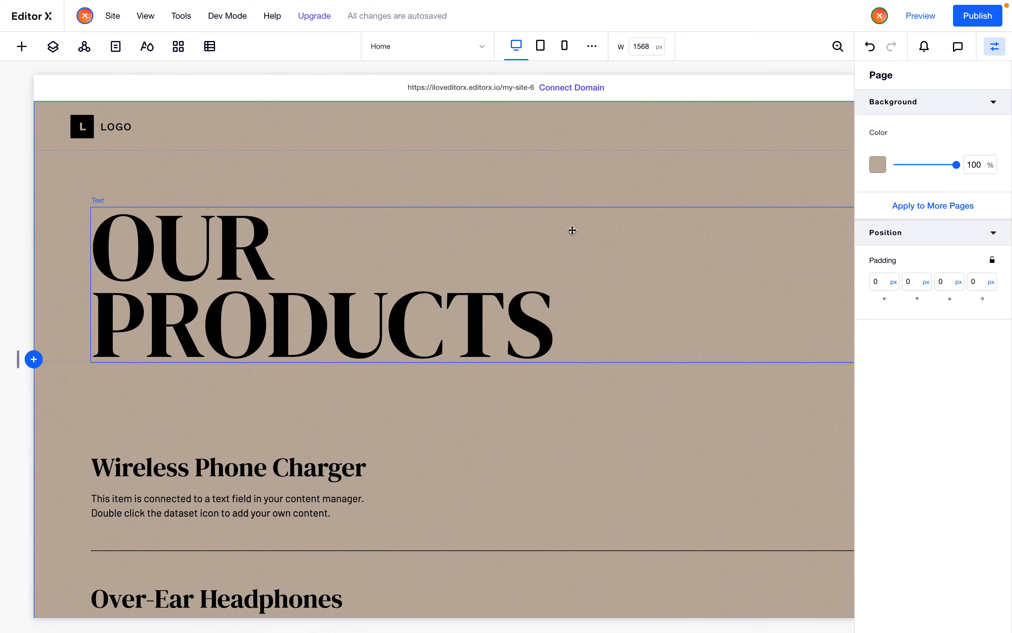
pyautogui.scroll(-3, 574, 200)
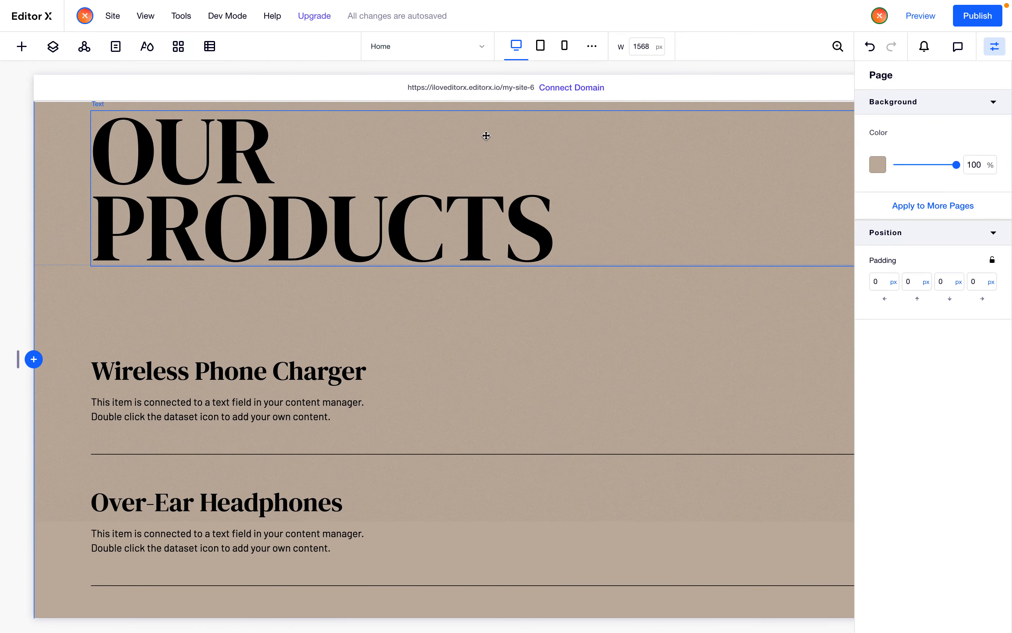
pyautogui.scroll(3, 472, 171)
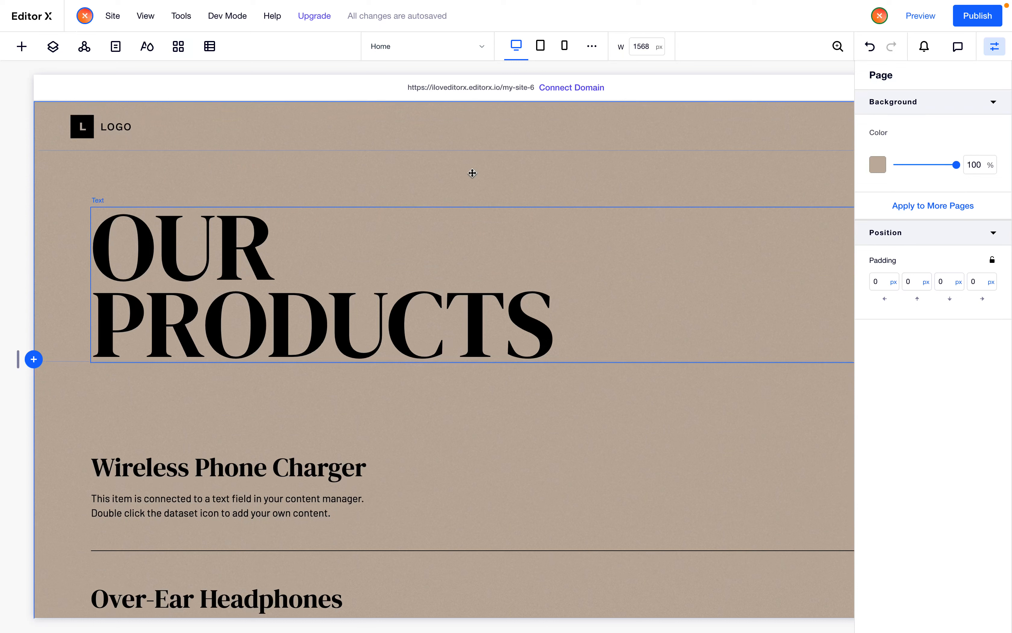
# Add a new blank standard page to the site's main pages and open it
pyautogui.click(114, 51)
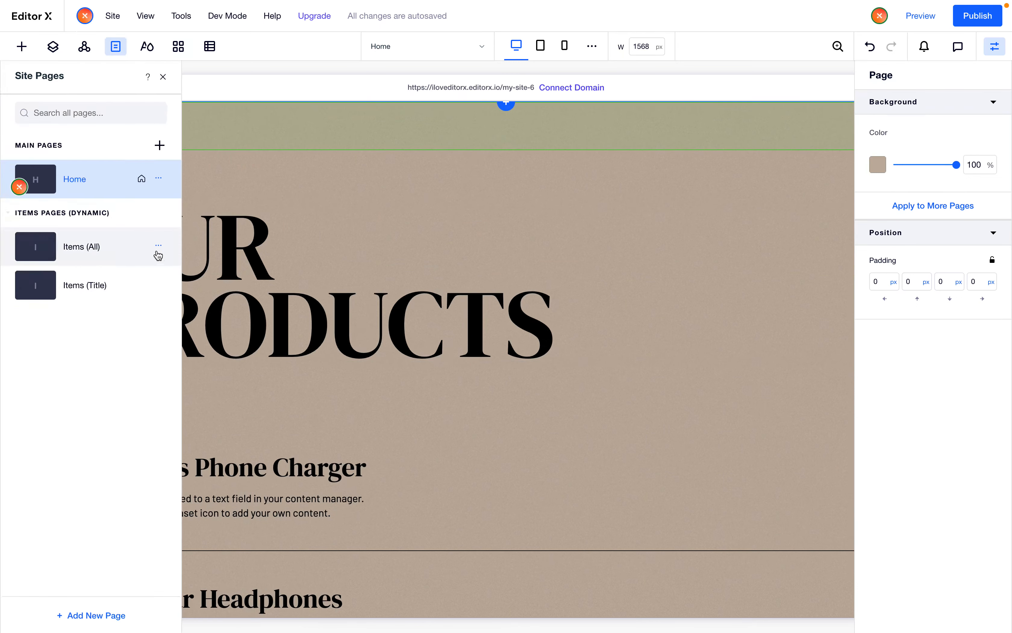
pyautogui.click(159, 150)
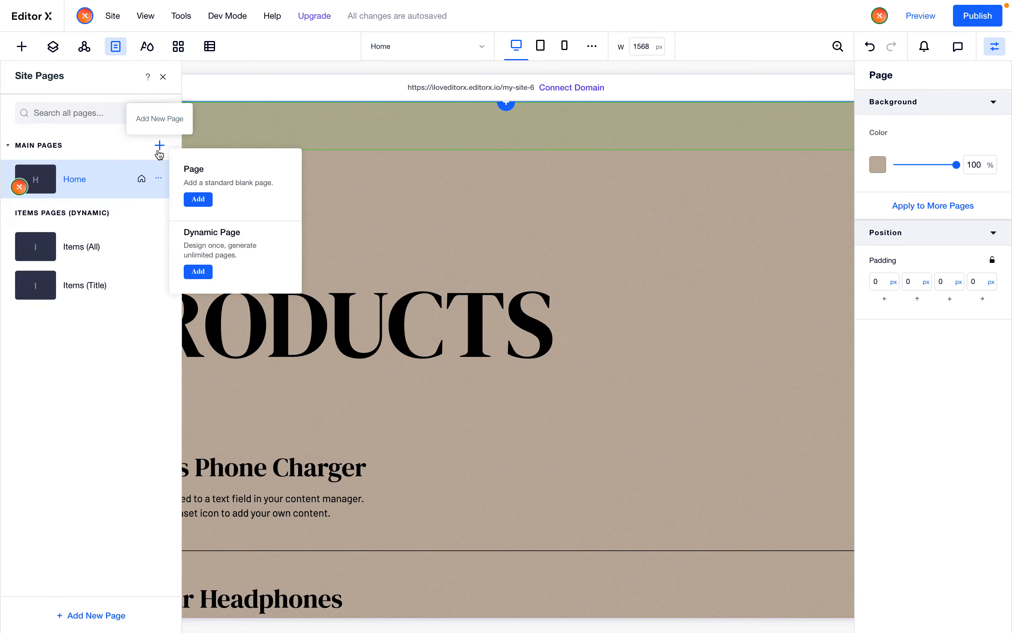
pyautogui.click(200, 203)
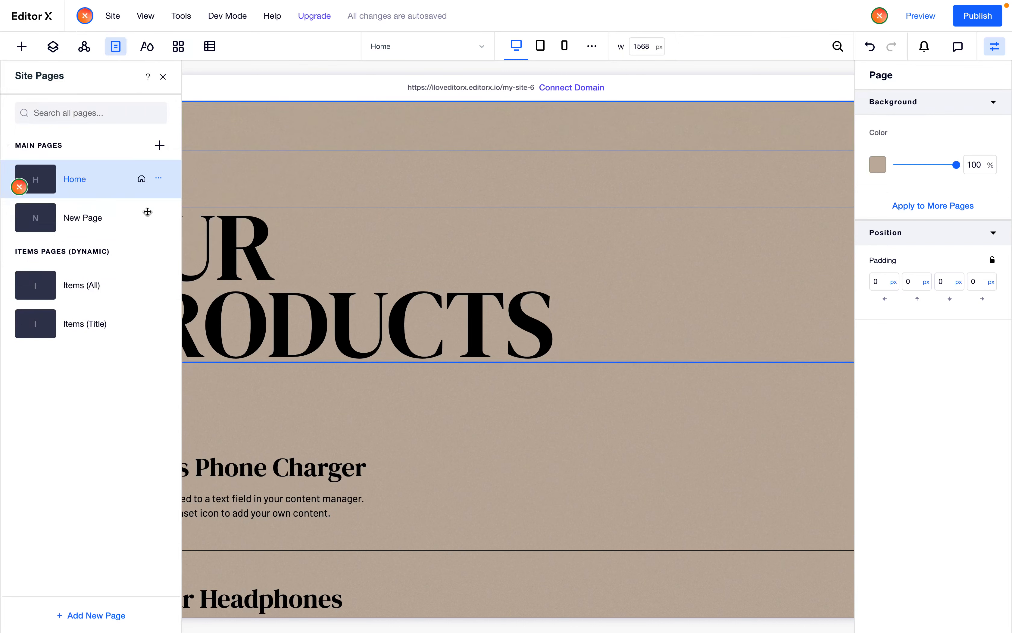
pyautogui.doubleClick(127, 218)
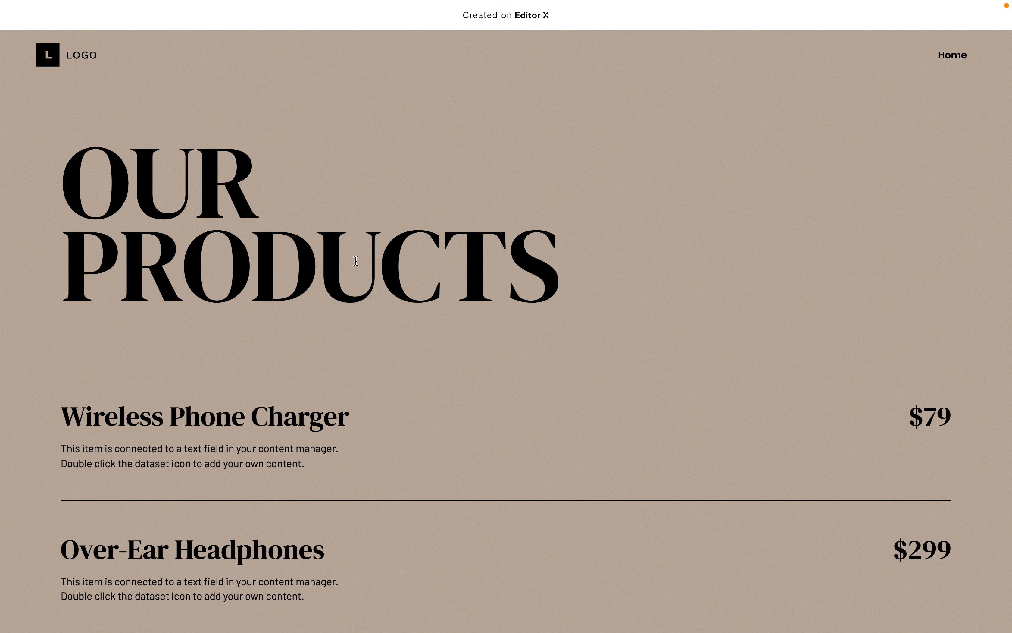
# Scroll through the products page preview again to study the product list behaviour
pyautogui.scroll(-2, 355, 260)
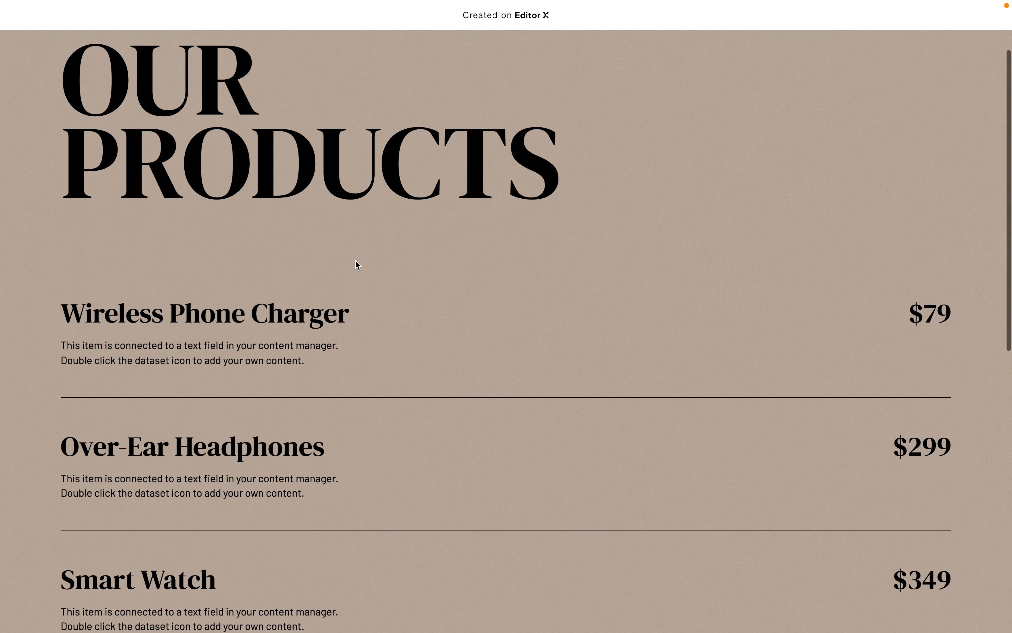
pyautogui.scroll(-4, 355, 260)
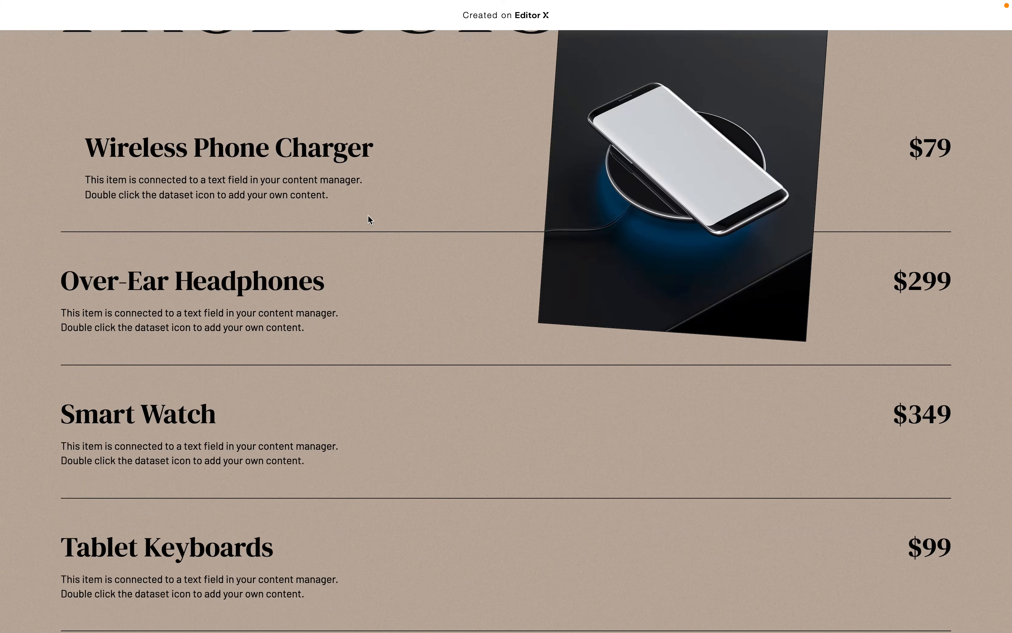
pyautogui.scroll(1, 368, 215)
pyautogui.scroll(1, 352, 229)
pyautogui.scroll(-5, 351, 228)
pyautogui.scroll(-3, 357, 395)
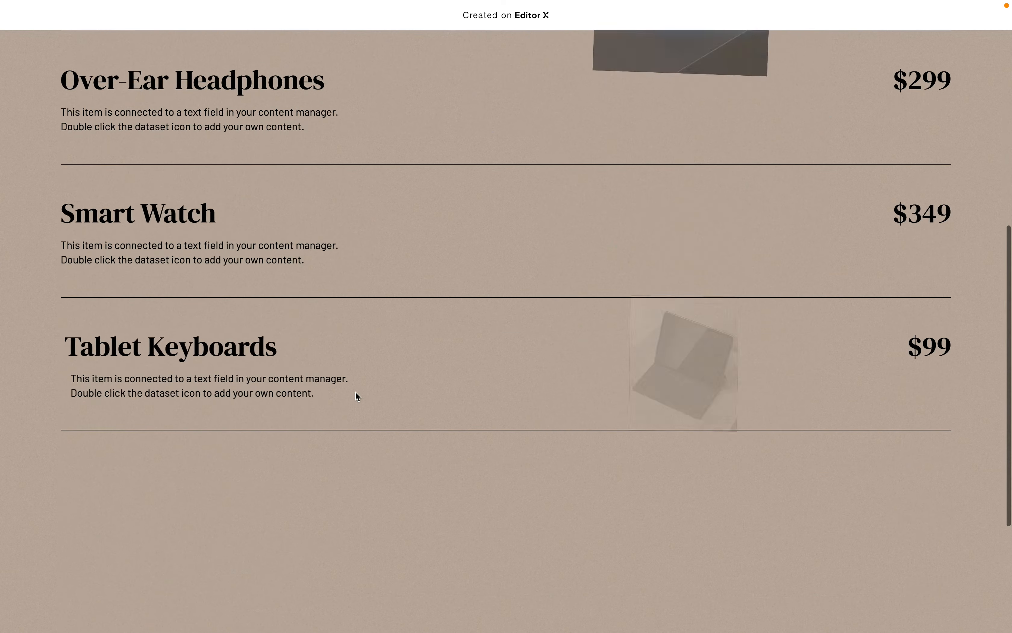
pyautogui.scroll(9, 357, 397)
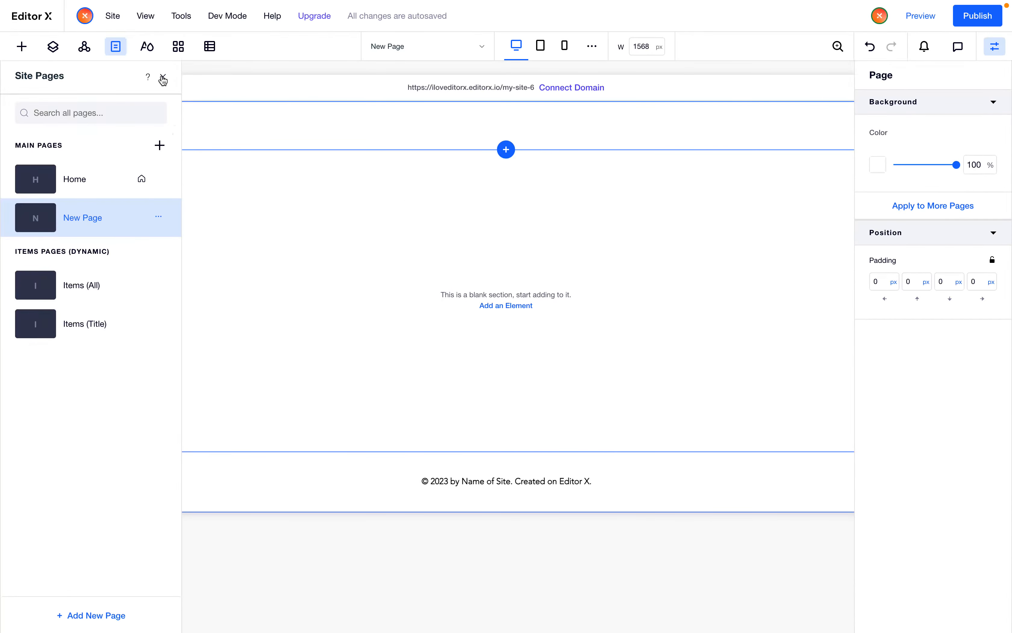
# Go back to the Home page and copy the section holding the OUR PRODUCTS title
pyautogui.click(107, 175)
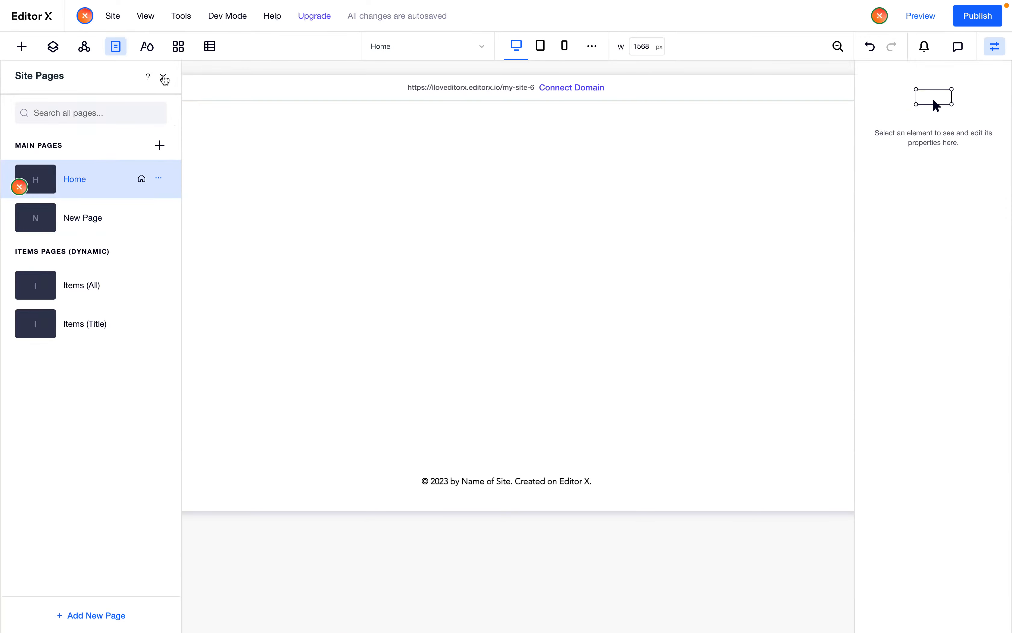
pyautogui.click(164, 79)
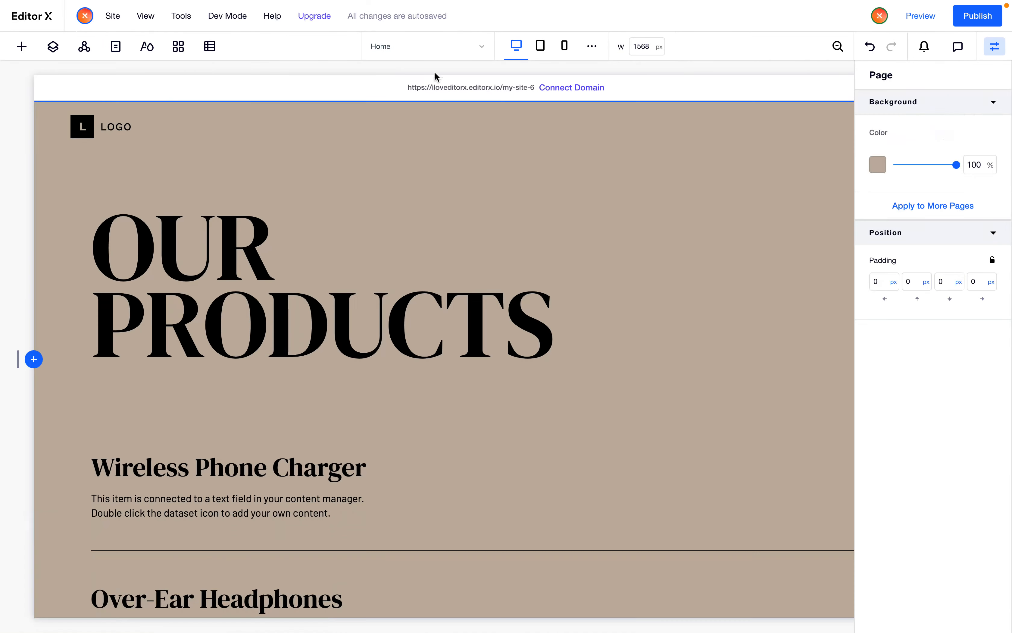
pyautogui.click(55, 255)
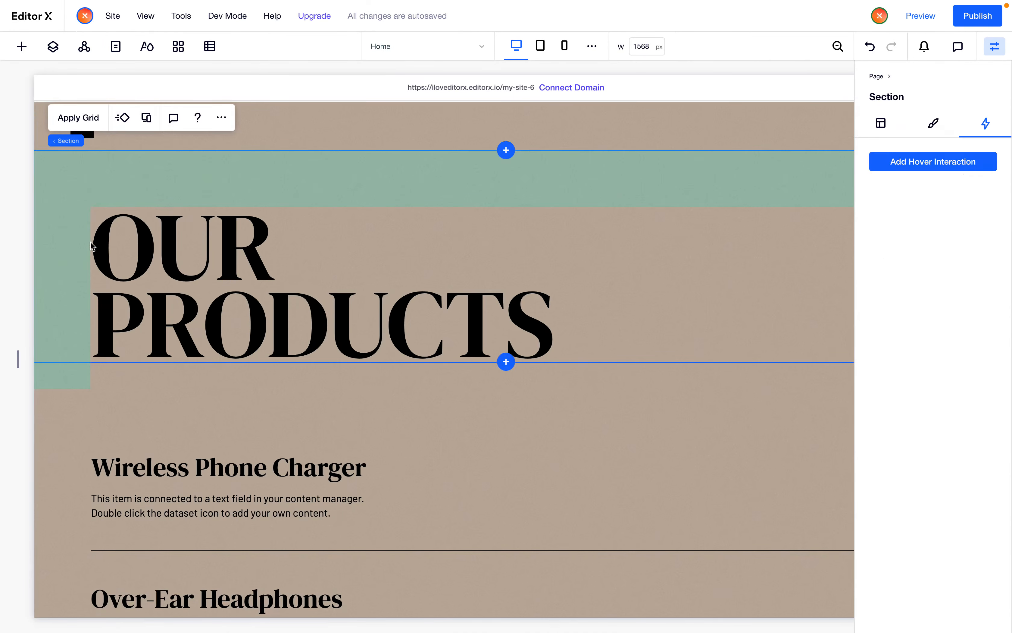
pyautogui.click(221, 118)
pyautogui.moveTo(287, 288)
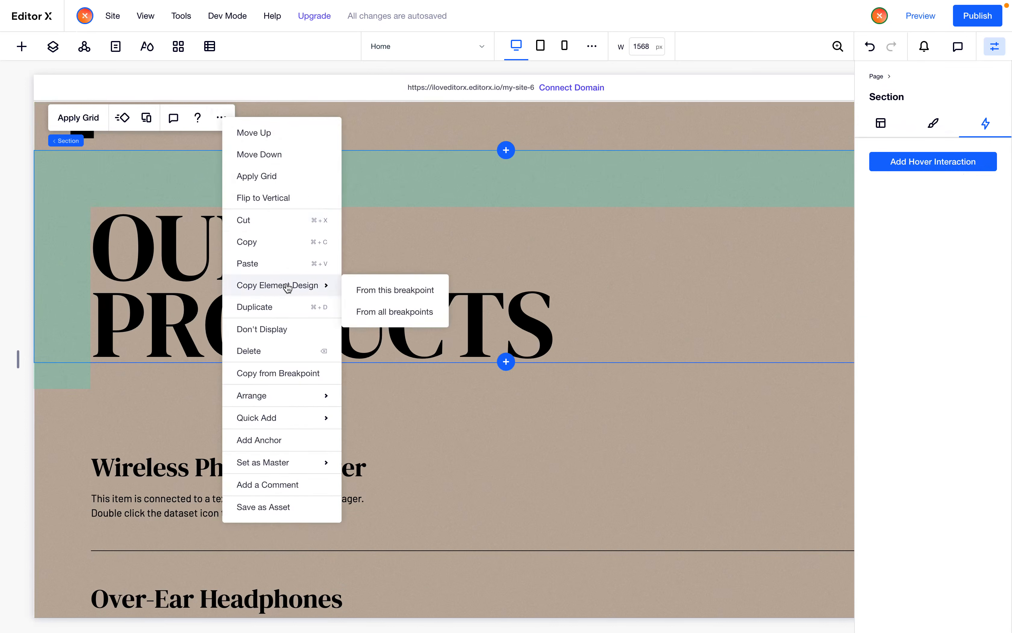
pyautogui.click(264, 248)
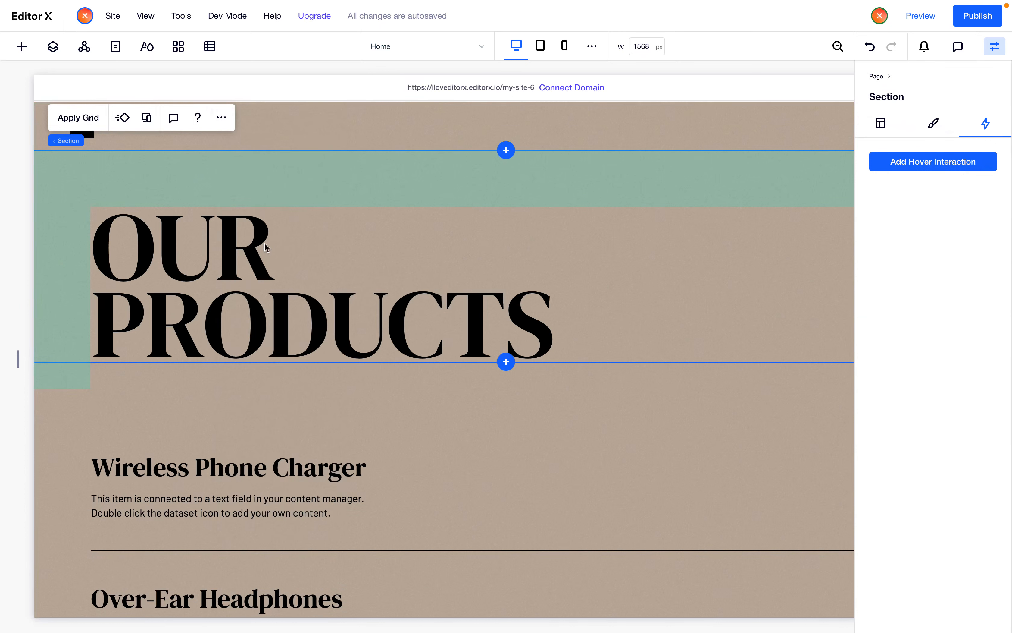
# Switch to the New Page and paste the copied title section into it
pyautogui.click(393, 44)
pyautogui.click(401, 91)
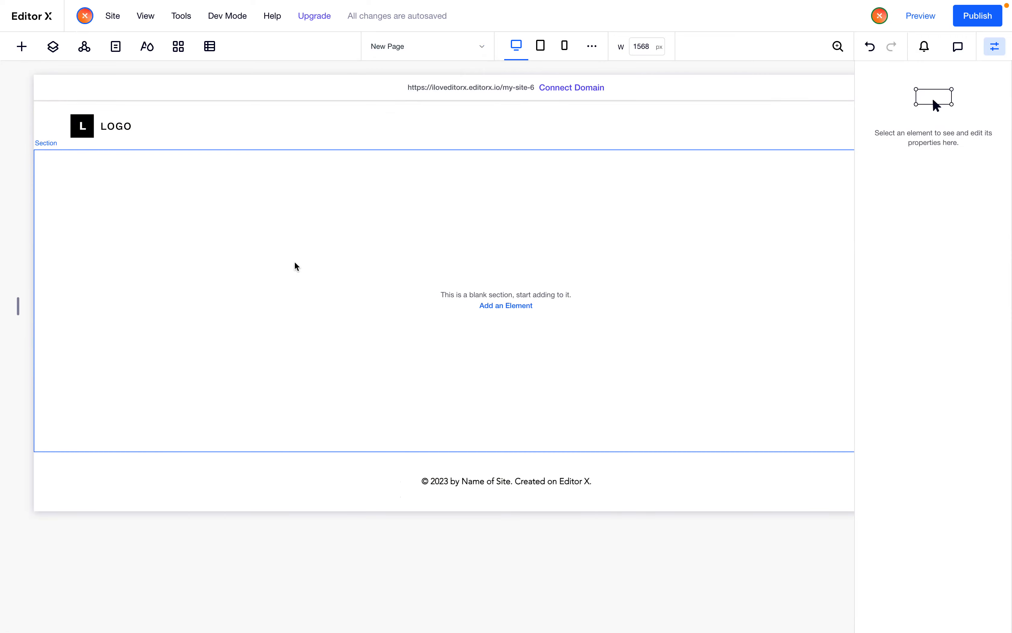
pyautogui.click(281, 265)
pyautogui.hotkey('ctrl', 'v')
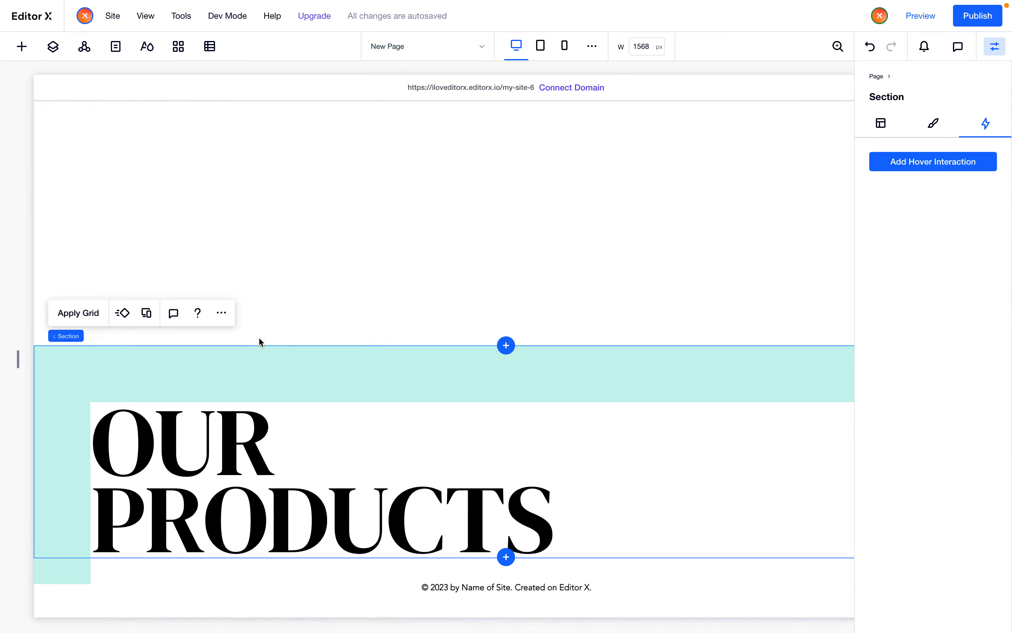
# Delete the empty section above the title and add a new blank section below it
pyautogui.click(287, 282)
pyautogui.press('Delete')
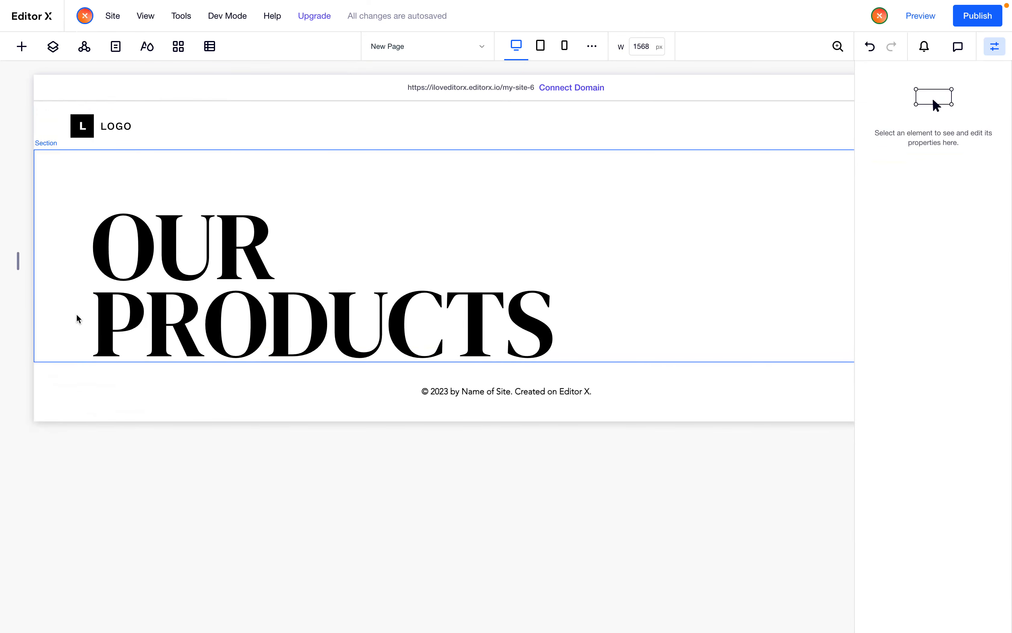
pyautogui.click(80, 320)
pyautogui.click(506, 361)
pyautogui.click(470, 301)
pyautogui.scroll(3, 559, 411)
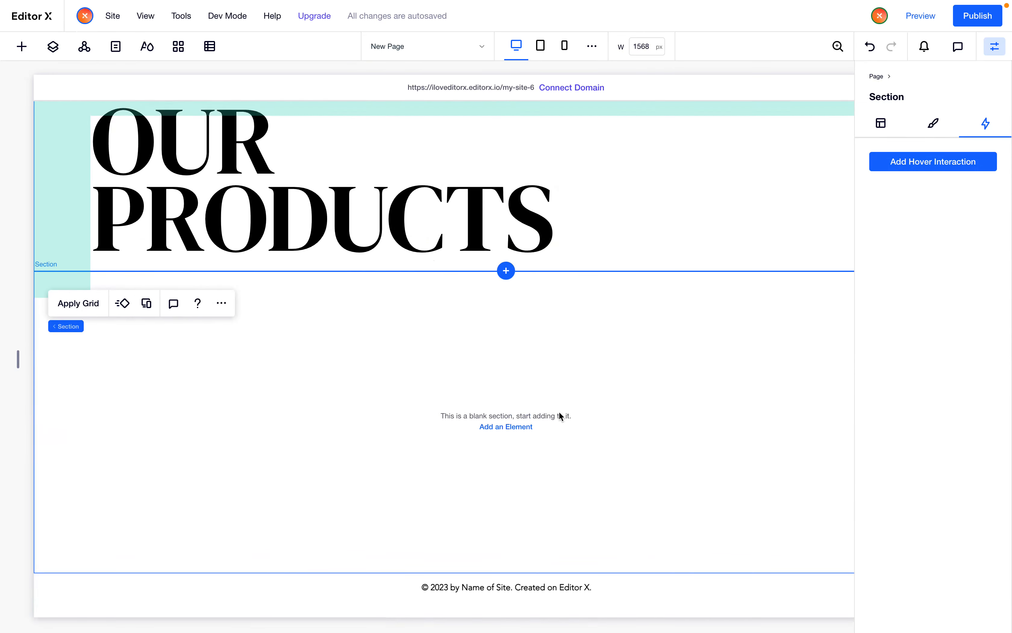
# Set the New Page's background color to the beige theme color
pyautogui.click(876, 76)
pyautogui.click(876, 166)
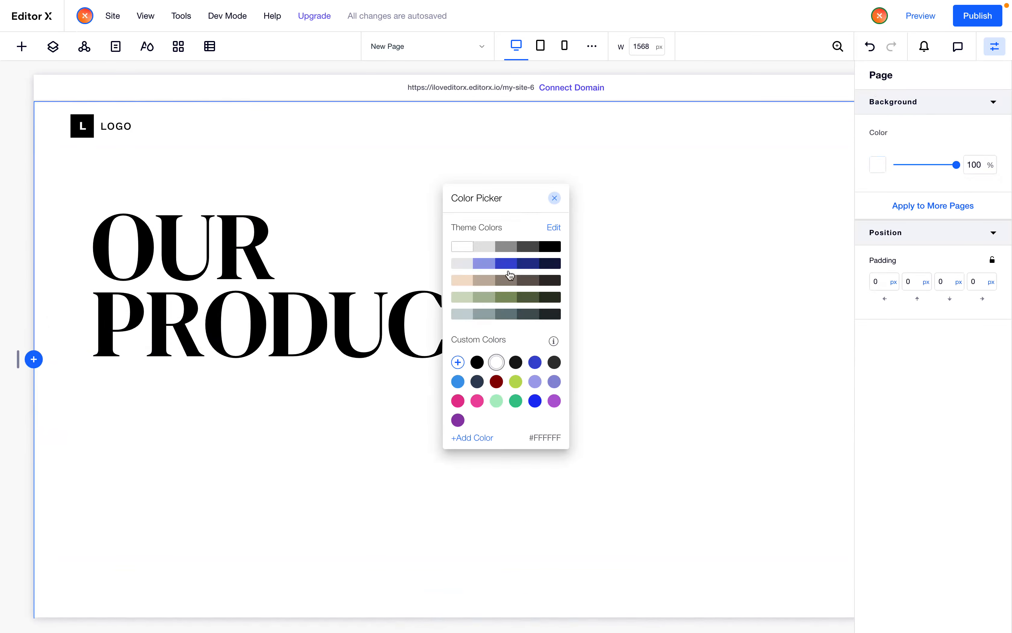
pyautogui.click(485, 280)
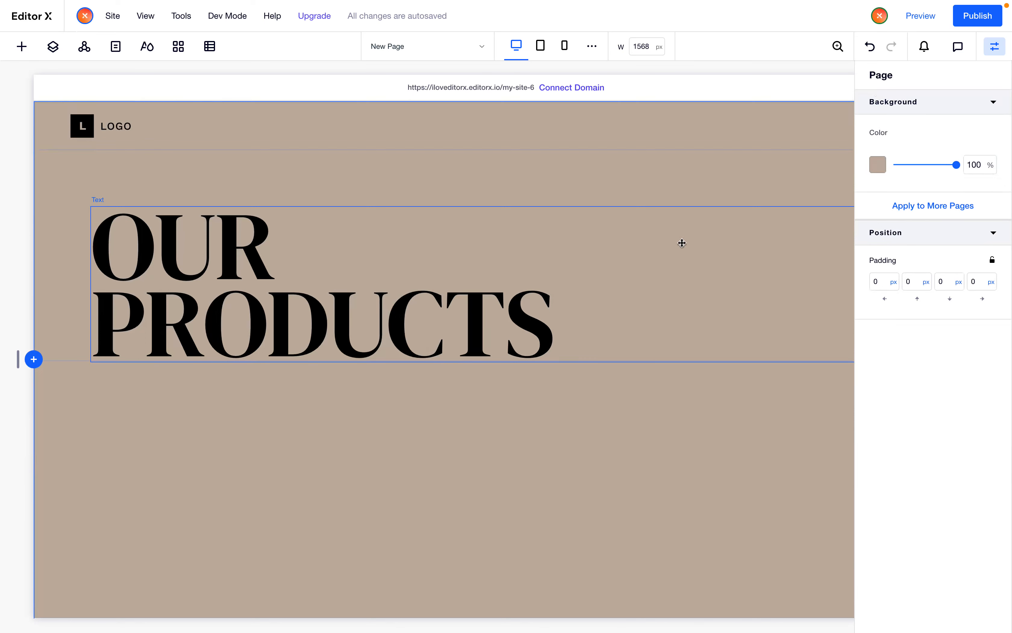
# Add a repeater element into the empty section below the title
pyautogui.hscroll(3, 553, 294)
pyautogui.click(386, 467)
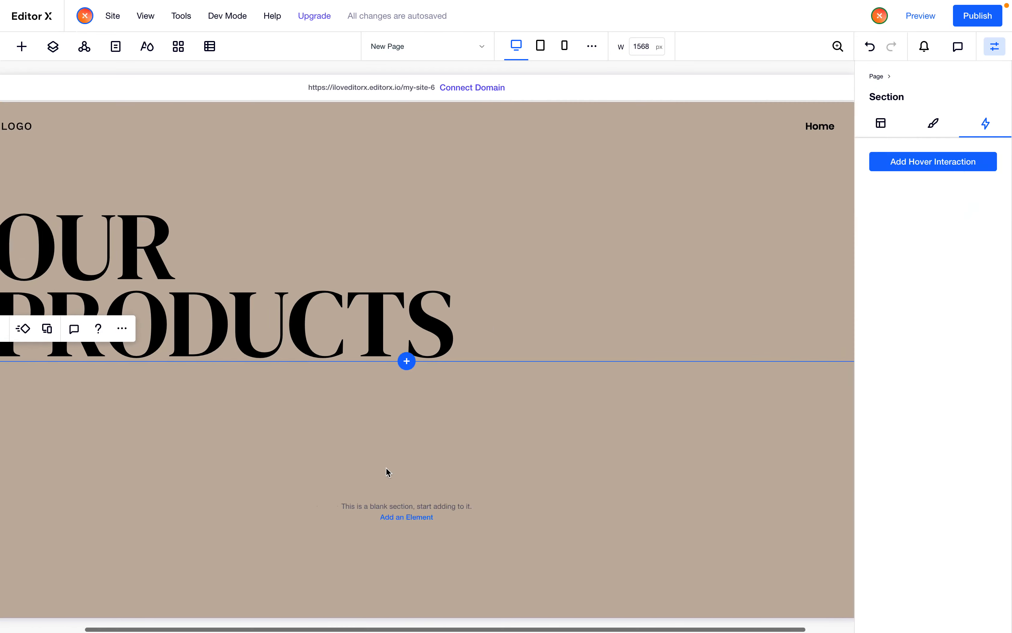
pyautogui.hscroll(-3, 386, 467)
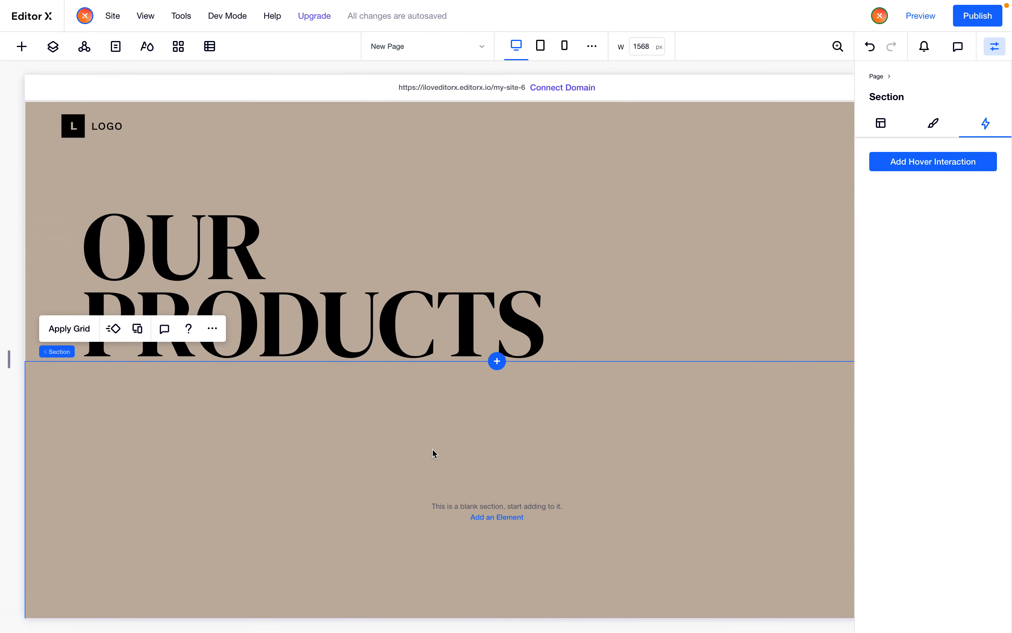
pyautogui.scroll(-3, 433, 448)
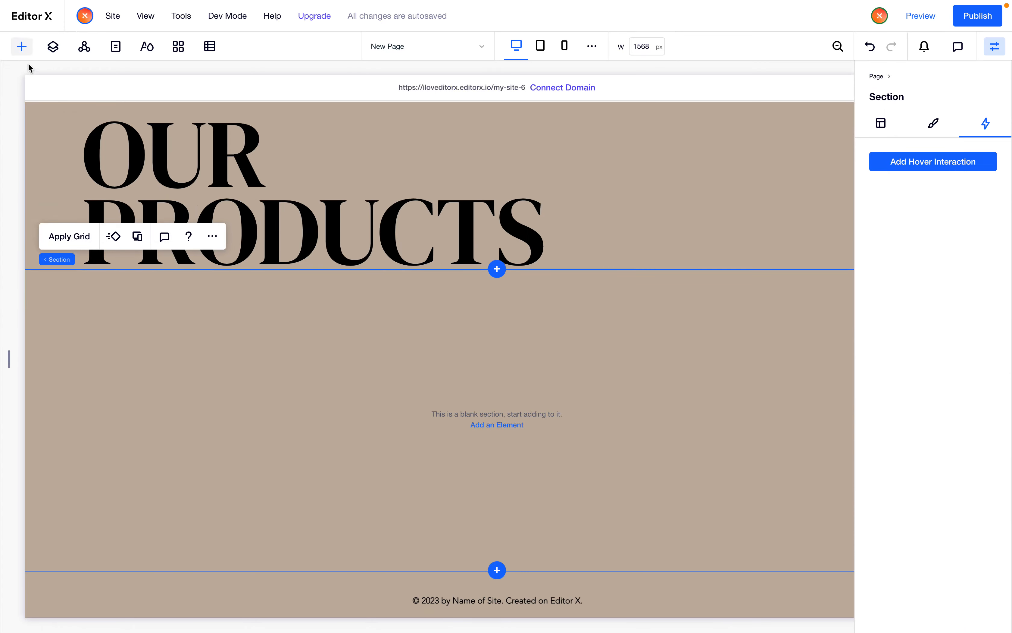
pyautogui.click(22, 46)
pyautogui.moveTo(154, 358); pyautogui.dragTo(437, 400)
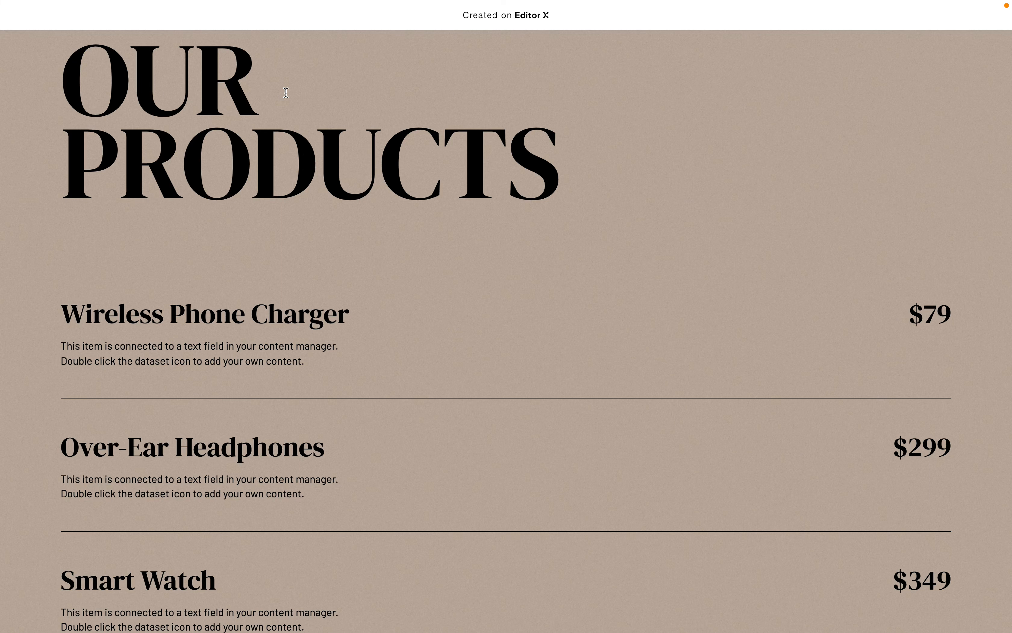
# Examine the product list preview with its hover images once more
pyautogui.moveTo(746, 305)
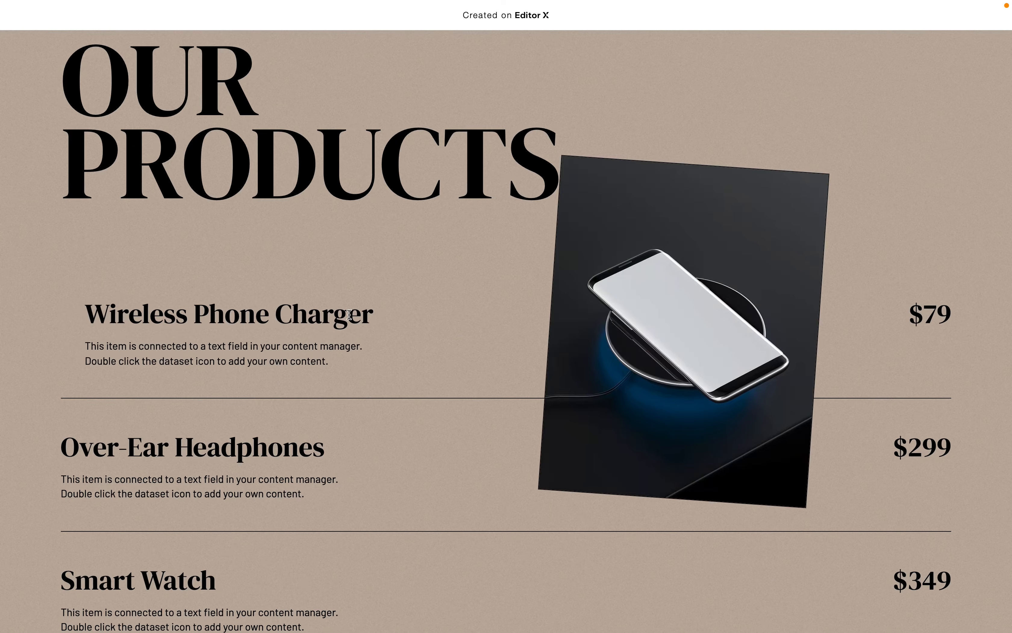
pyautogui.scroll(-3, 349, 314)
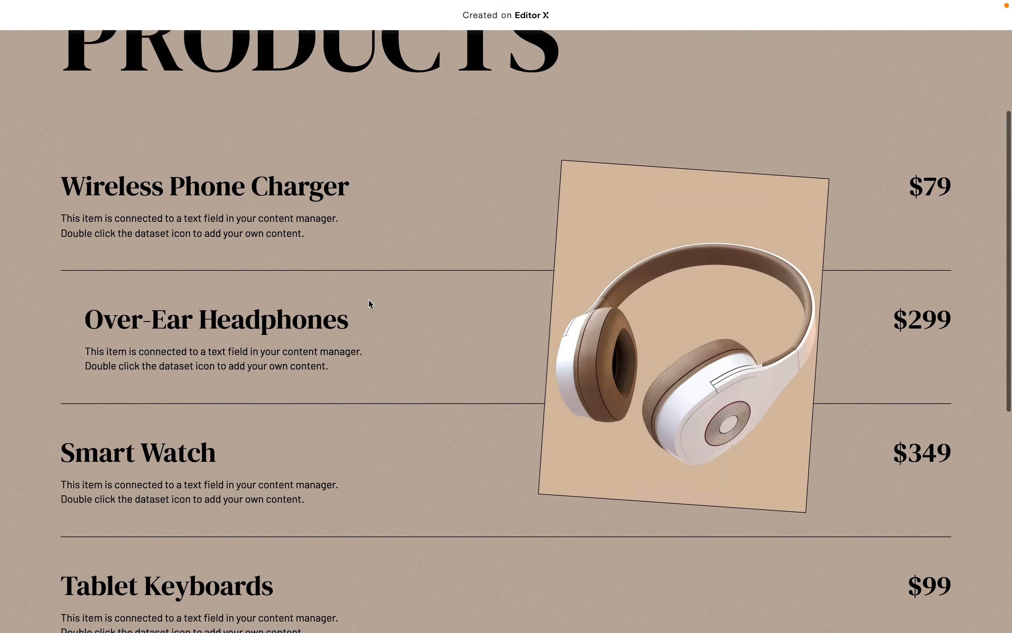
pyautogui.scroll(5, 368, 304)
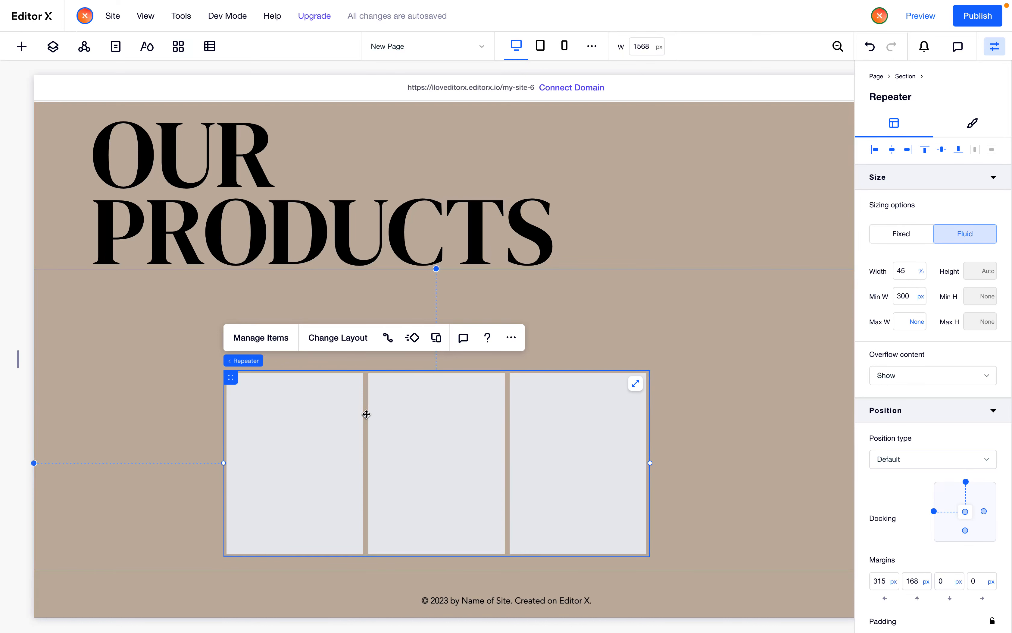
# Change the repeater's layout display type to List
pyautogui.click(339, 341)
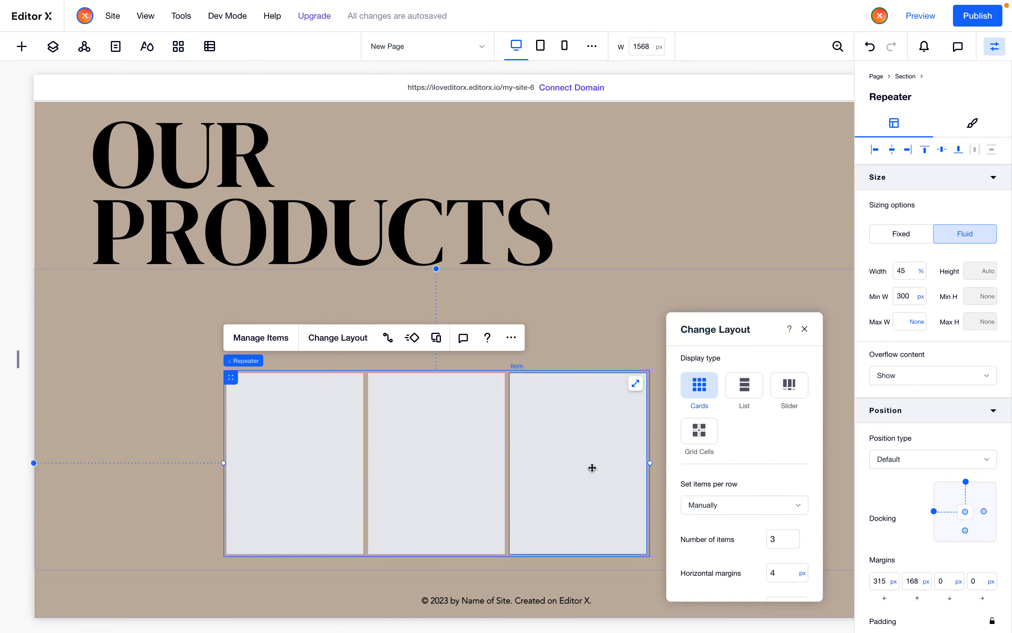
pyautogui.click(744, 384)
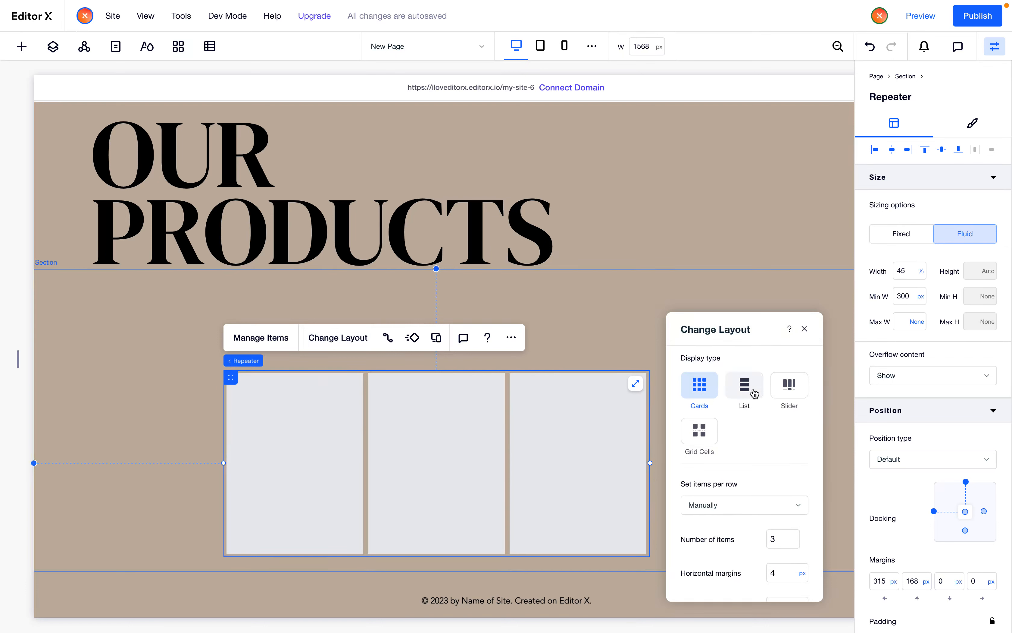
pyautogui.scroll(-3, 535, 446)
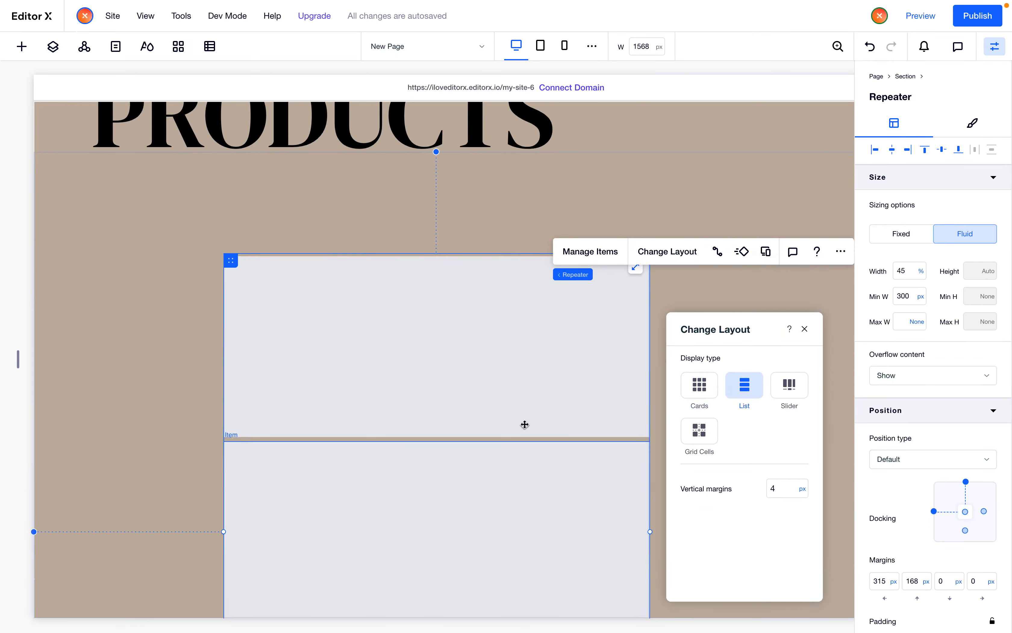
# Set the repeater item's minimum height to 100 px
pyautogui.click(494, 367)
pyautogui.scroll(2, 494, 365)
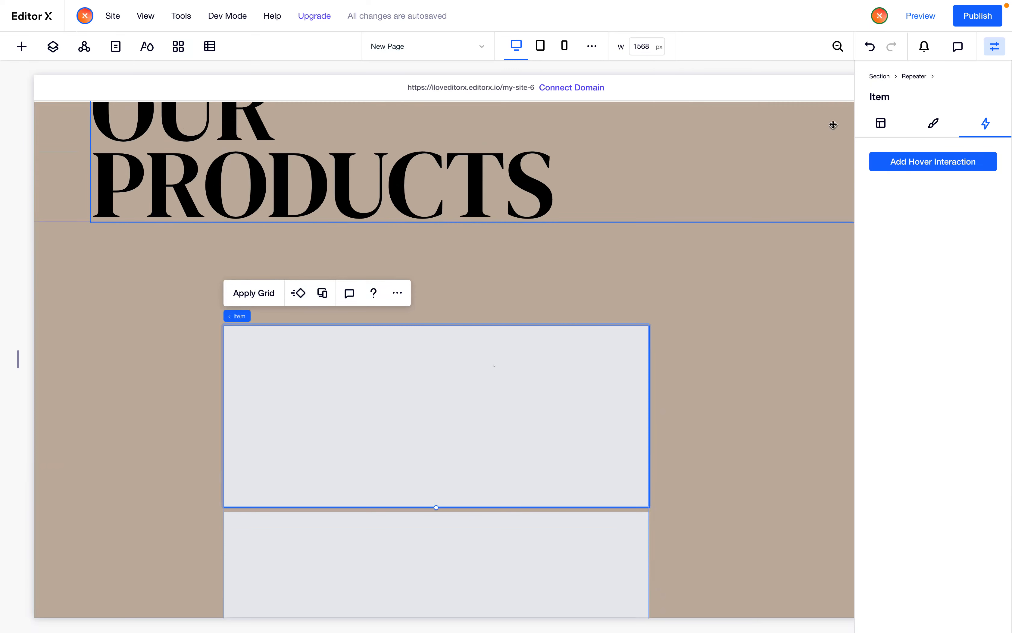
pyautogui.click(883, 124)
pyautogui.click(973, 296)
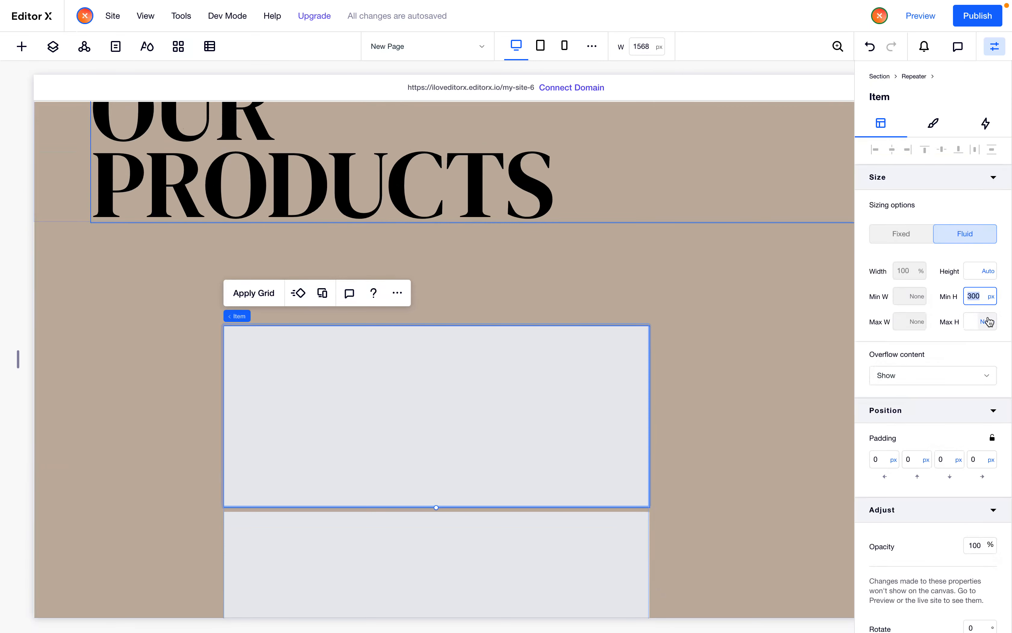
pyautogui.write('10')
pyautogui.press('Return')
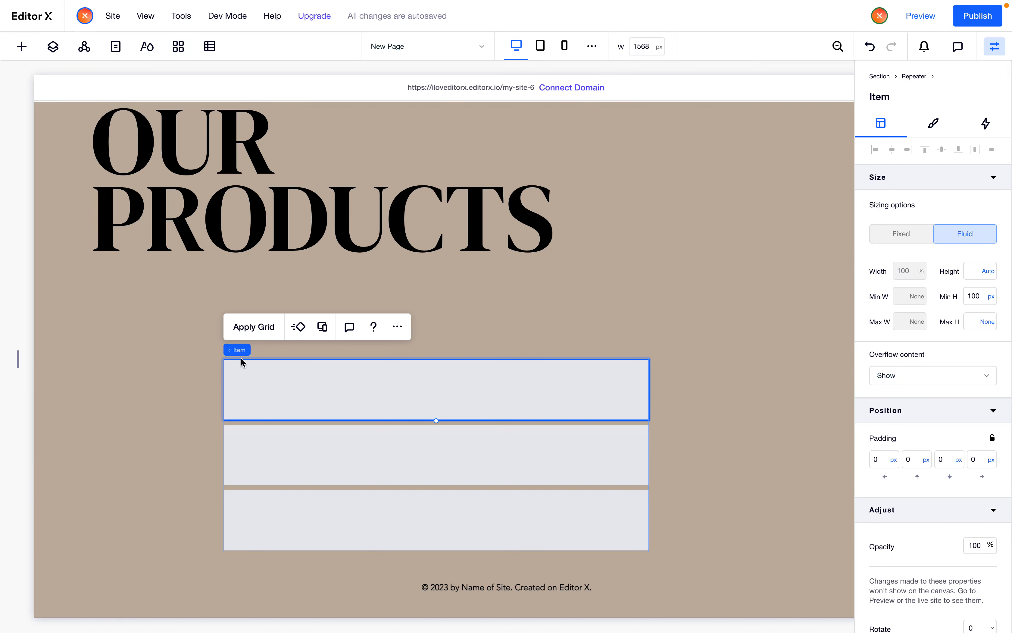
# Align the repeater to the top left of the section and set its width to 100%
pyautogui.moveTo(240, 350)
pyautogui.click(274, 349)
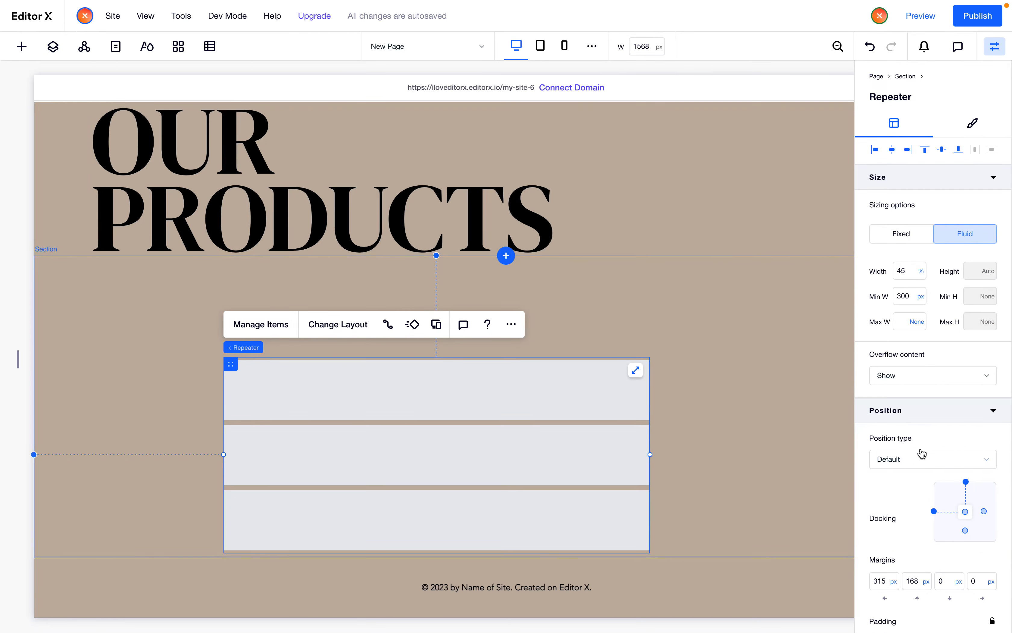
pyautogui.click(874, 150)
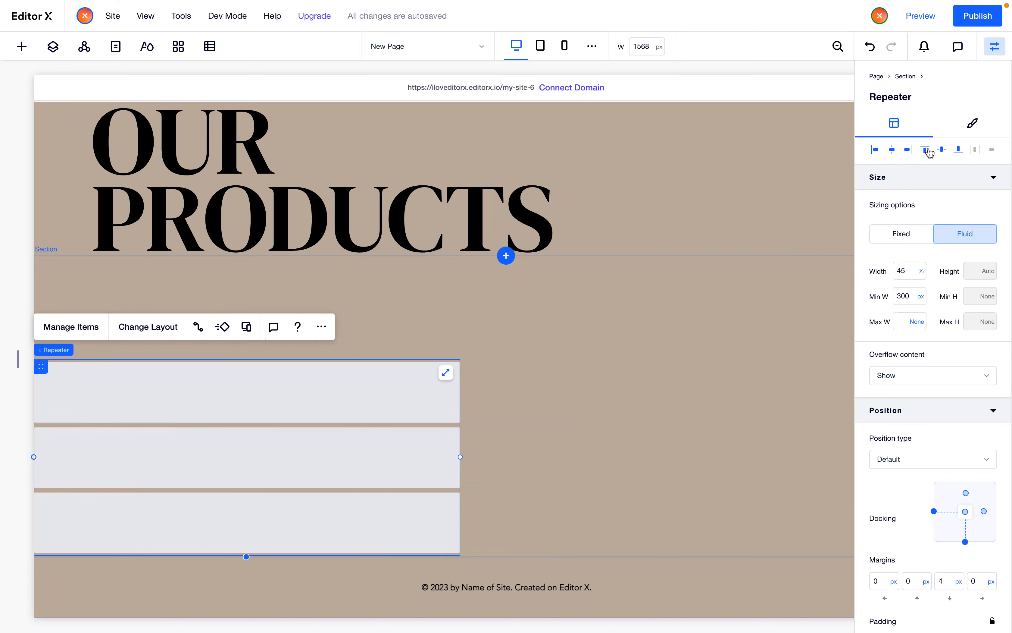
pyautogui.click(925, 149)
pyautogui.click(907, 276)
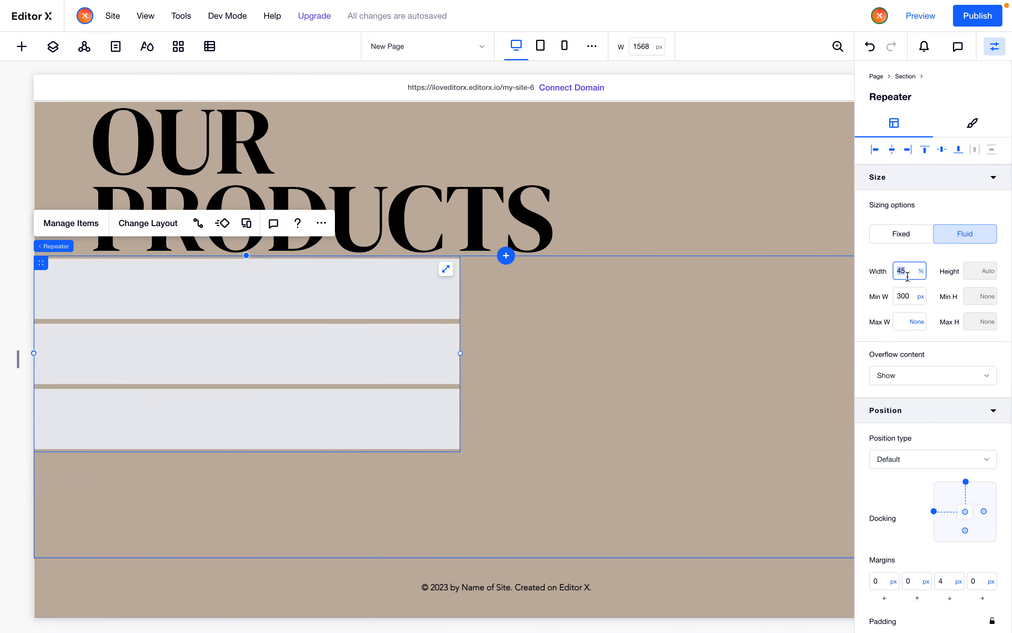
pyautogui.press('Return')
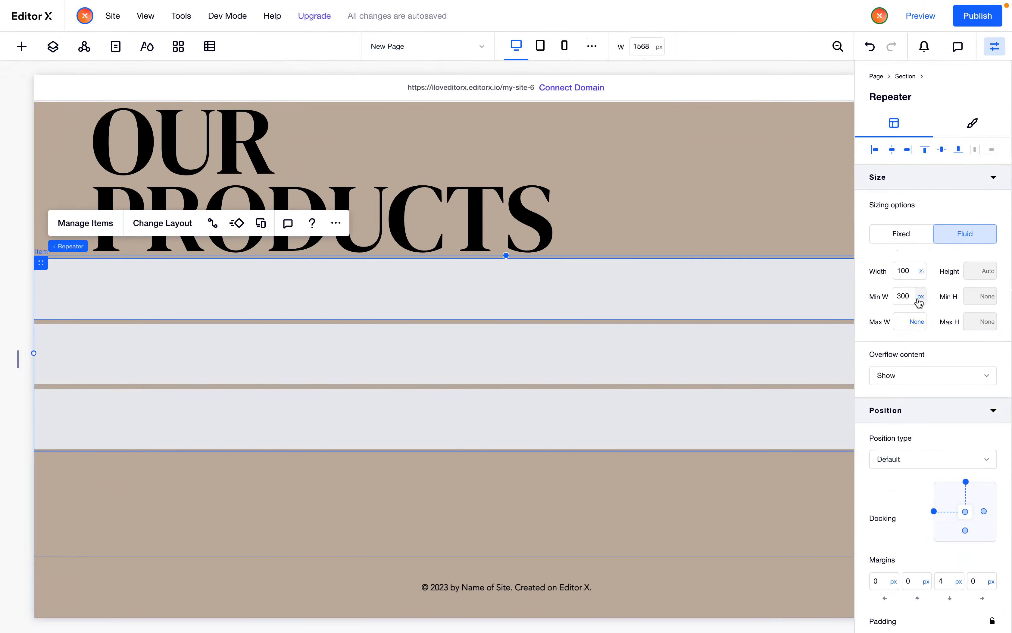
# Remove the repeater's minimum width
pyautogui.click(565, 46)
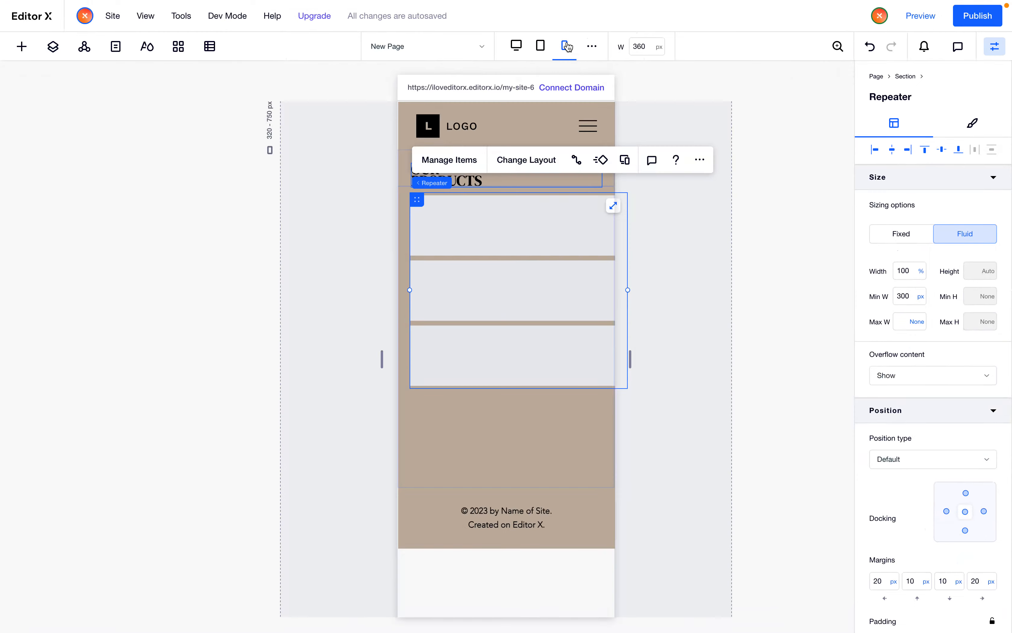
pyautogui.click(906, 300)
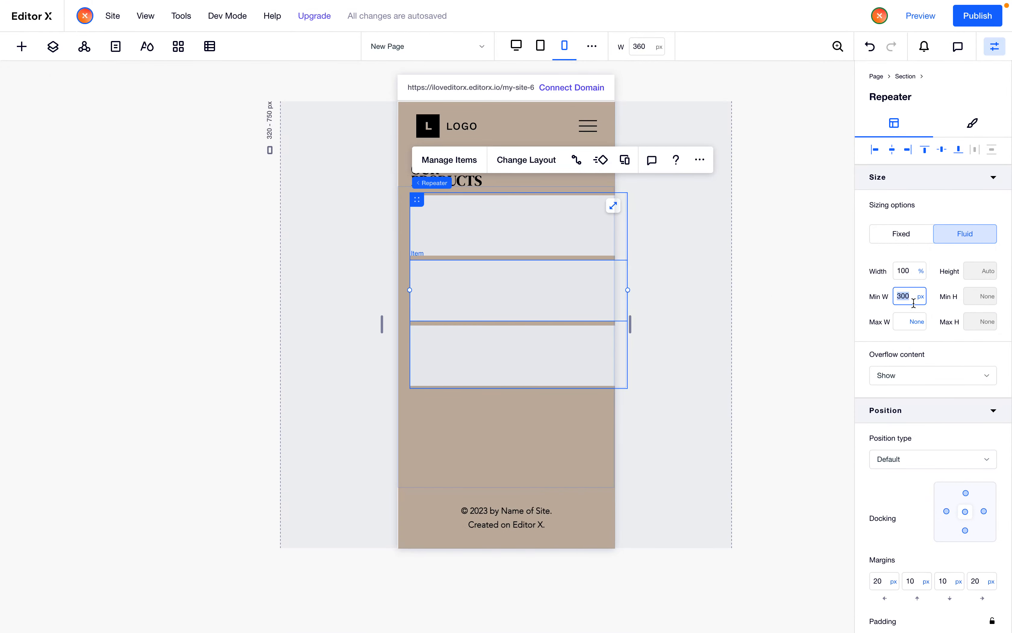
pyautogui.click(516, 46)
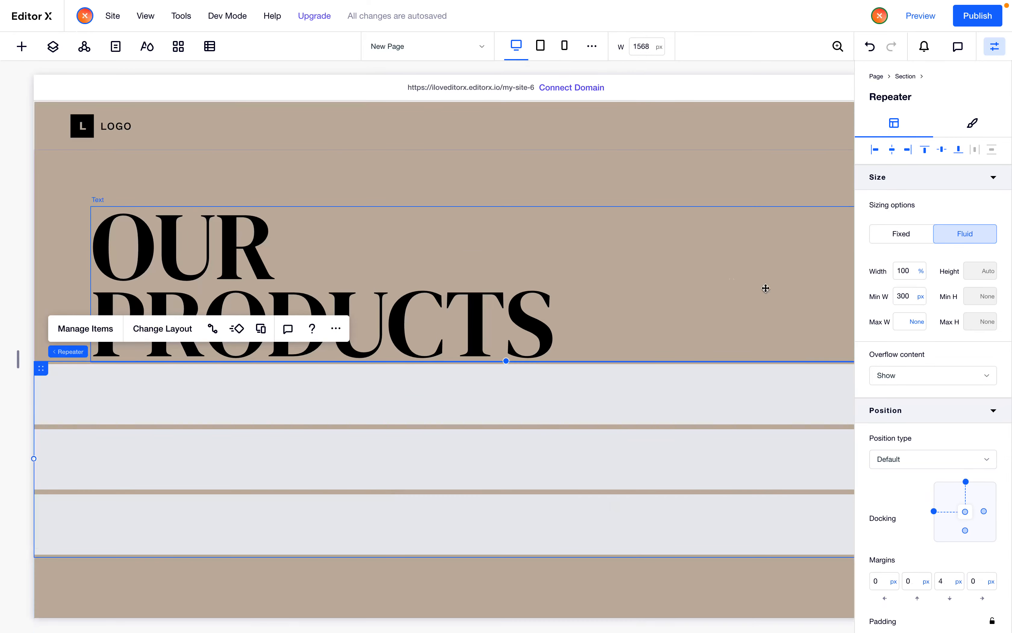
pyautogui.click(921, 296)
pyautogui.click(931, 258)
pyautogui.scroll(-3, 442, 395)
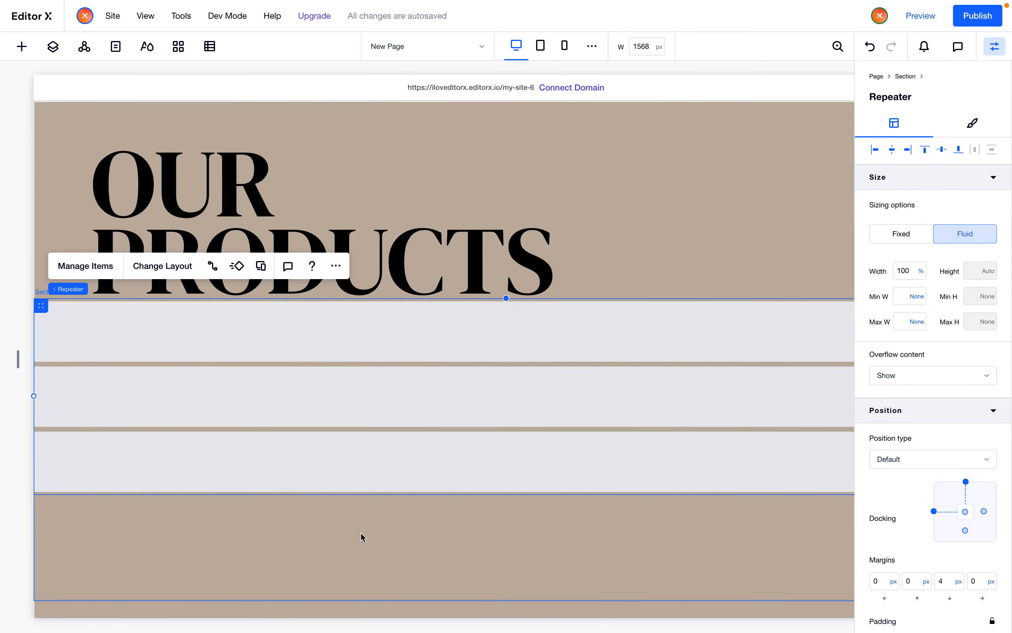
# Set the lower section's left padding to 6%
pyautogui.click(360, 533)
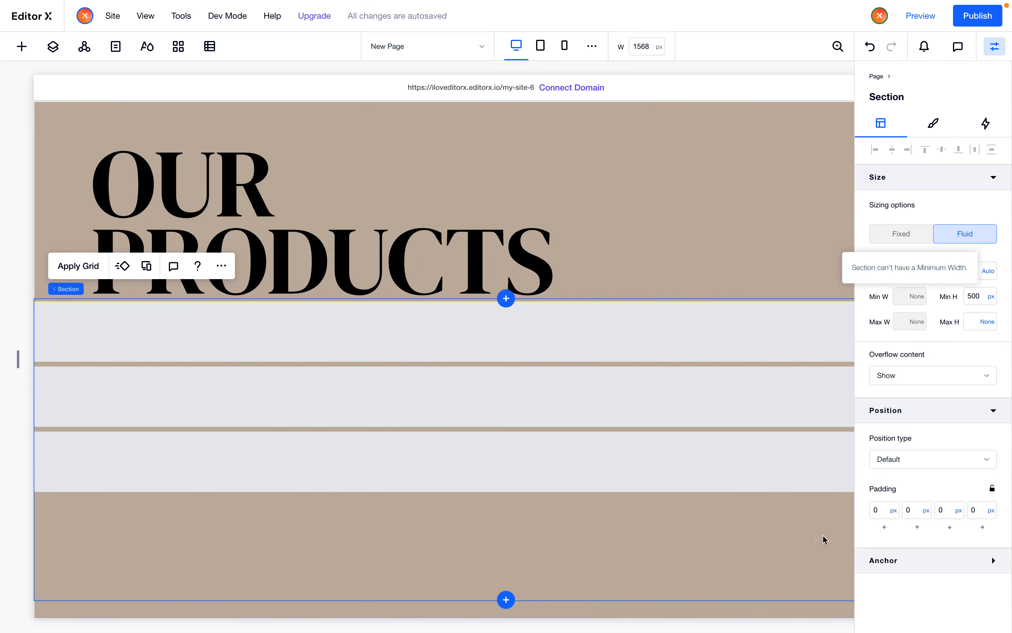
pyautogui.moveTo(884, 515); pyautogui.dragTo(869, 512)
pyautogui.press('Return')
pyautogui.click(878, 515)
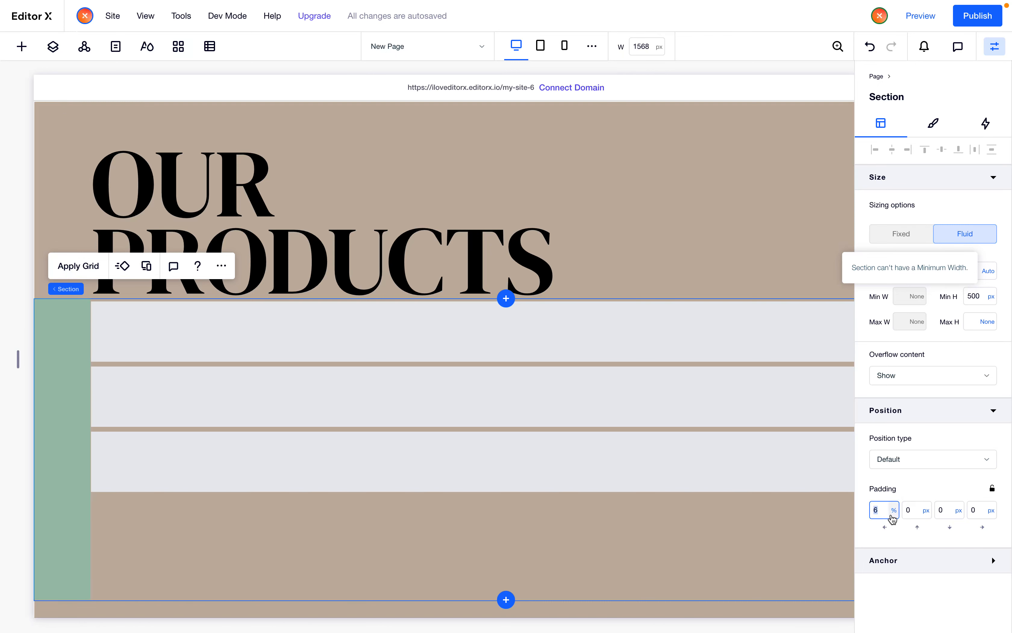
# Set the canvas width to 1920 px and the section's left padding to 100 px, converted to percent
pyautogui.click(646, 51)
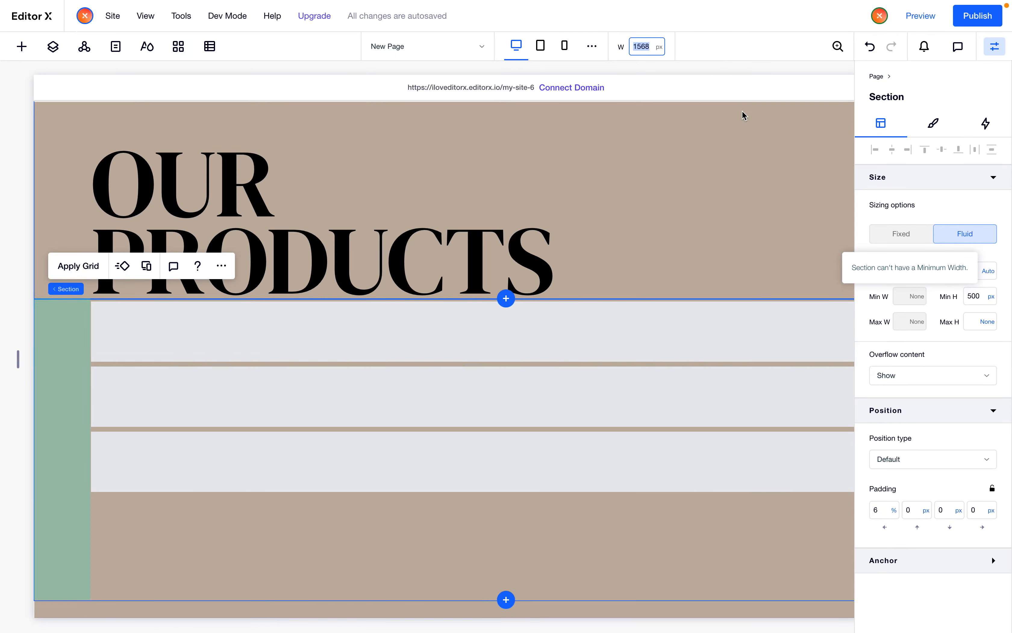
pyautogui.write('1920')
pyautogui.press('Return')
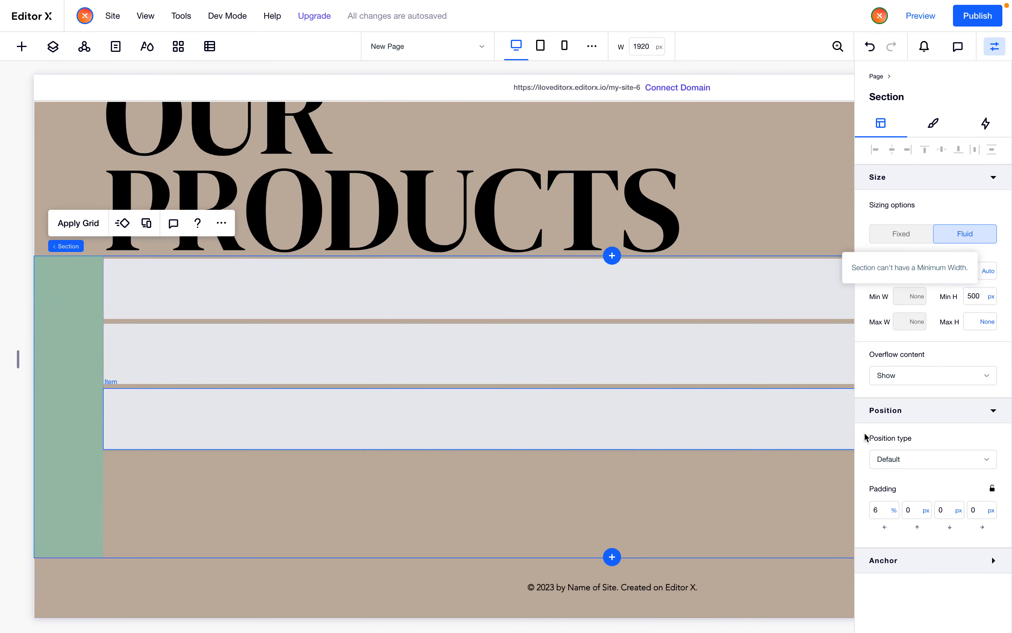
pyautogui.click(894, 511)
pyautogui.click(919, 551)
pyautogui.click(880, 511)
pyautogui.write('100')
pyautogui.click(892, 511)
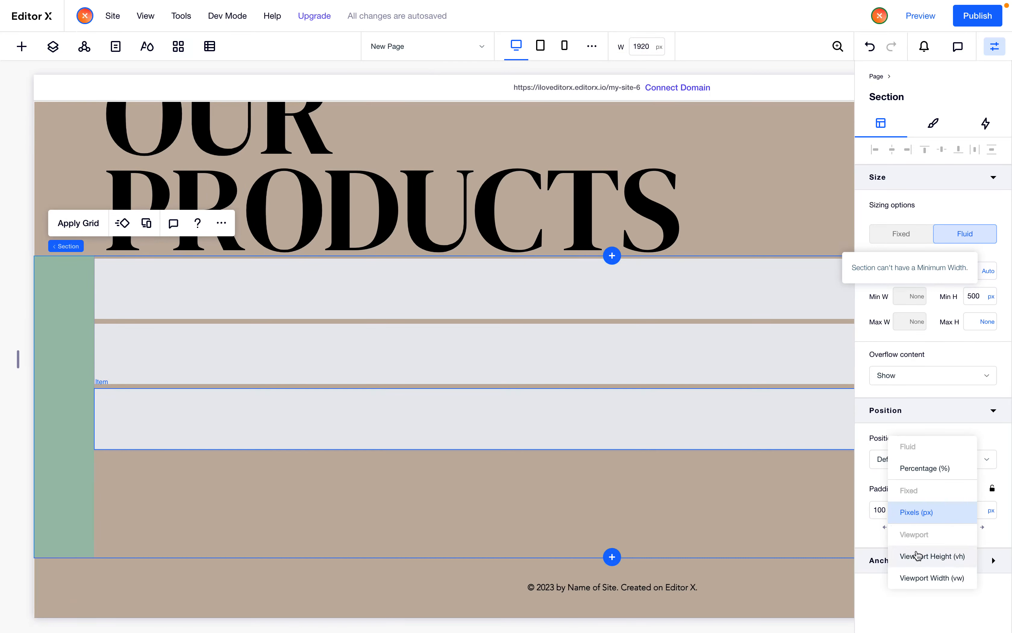
pyautogui.click(925, 468)
pyautogui.click(881, 511)
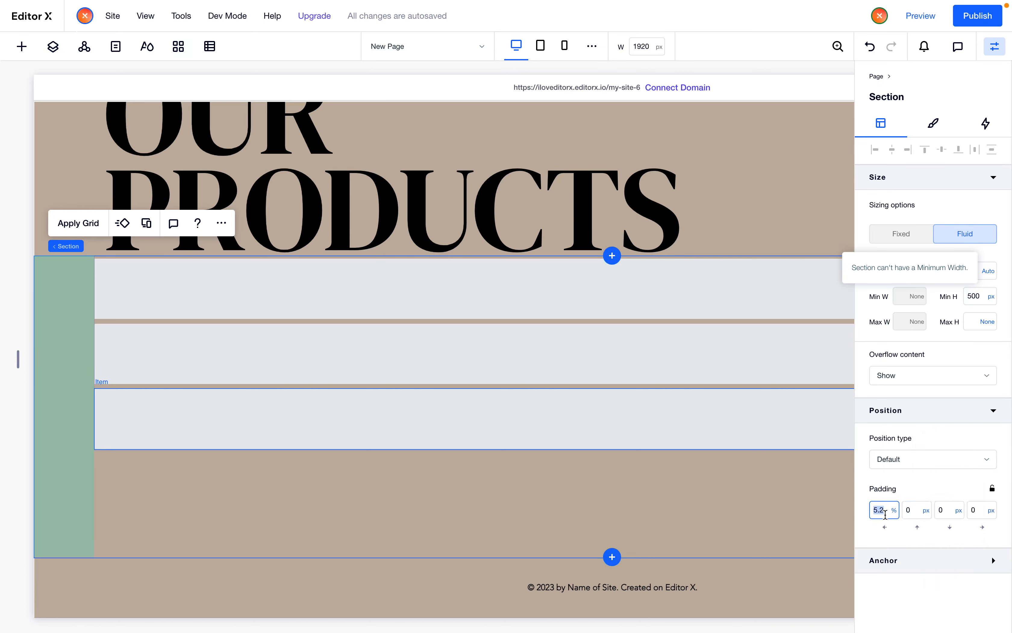
# Set the section's right padding to 5.2%
pyautogui.click(981, 511)
pyautogui.write('5.2%')
pyautogui.press('Return')
pyautogui.hscroll(10, 472, 411)
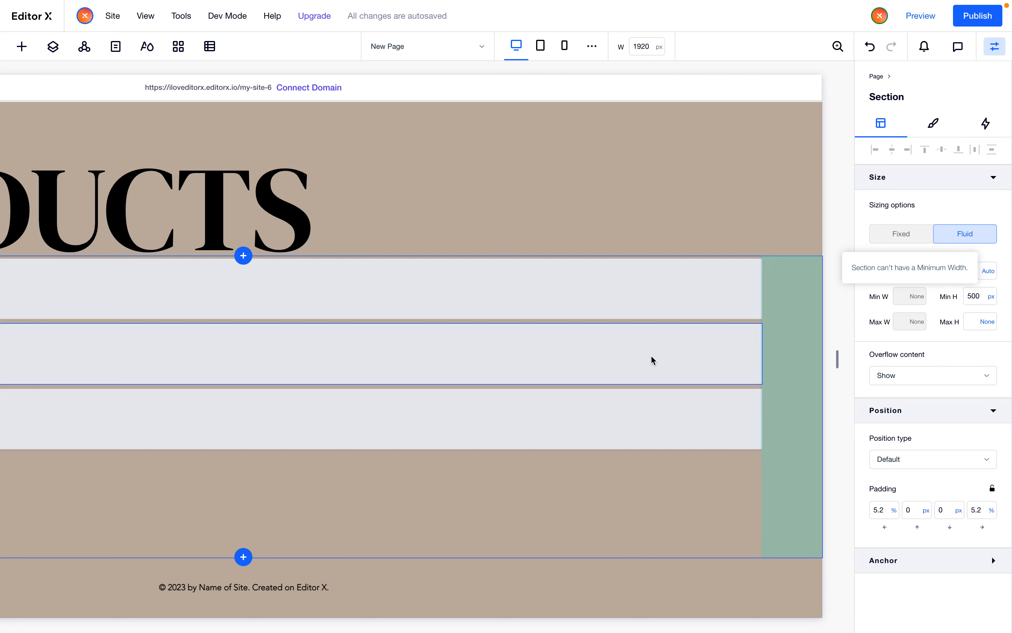
# Set the lower section's side padding to 6%
pyautogui.click(785, 218)
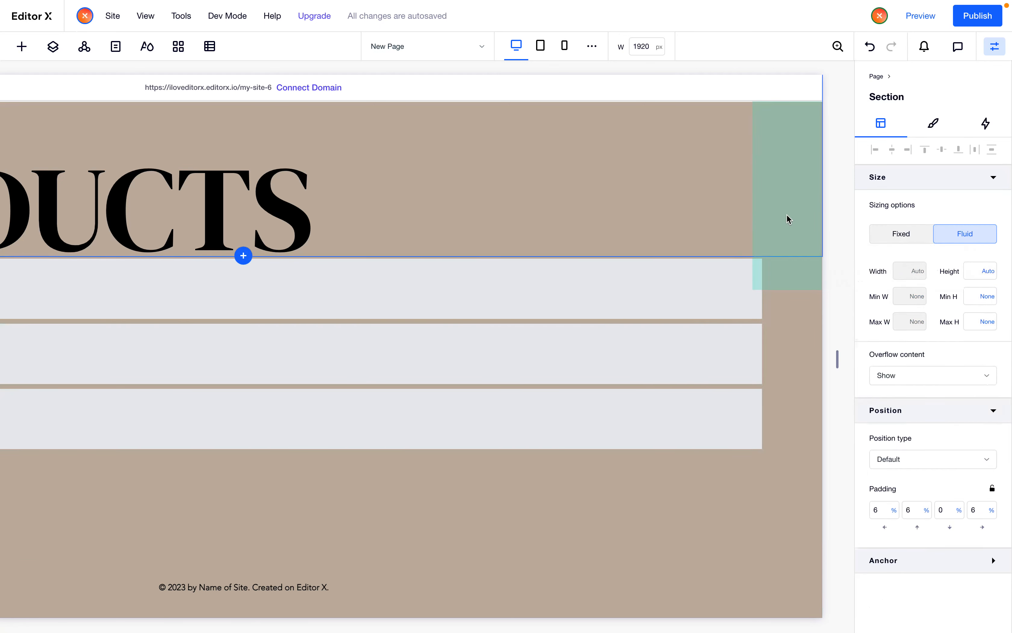
pyautogui.click(786, 469)
pyautogui.click(879, 510)
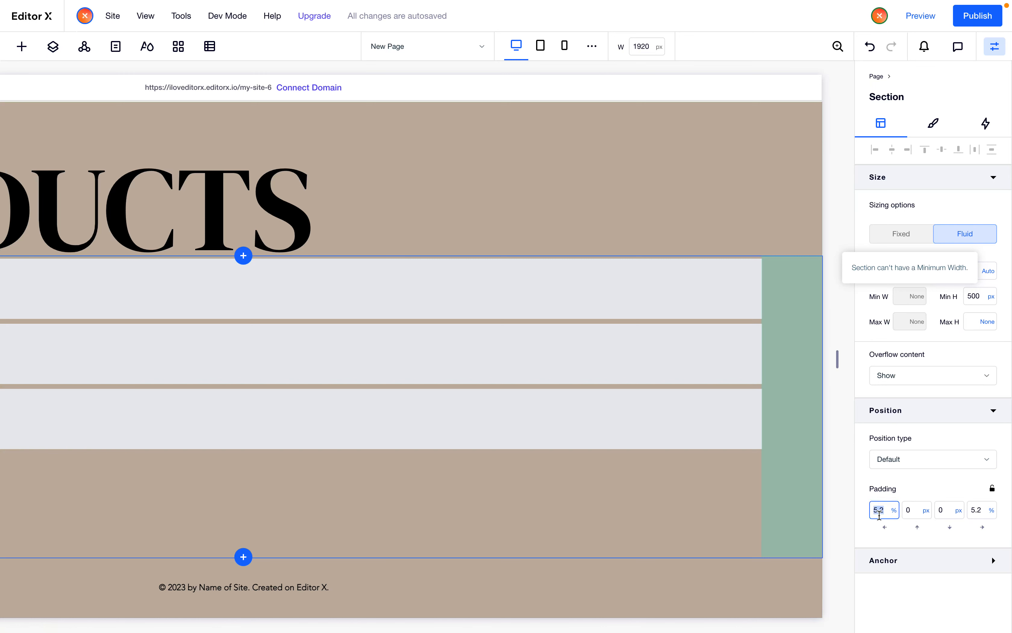
pyautogui.write('6')
pyautogui.press('Return')
pyautogui.hscroll(-10, 594, 468)
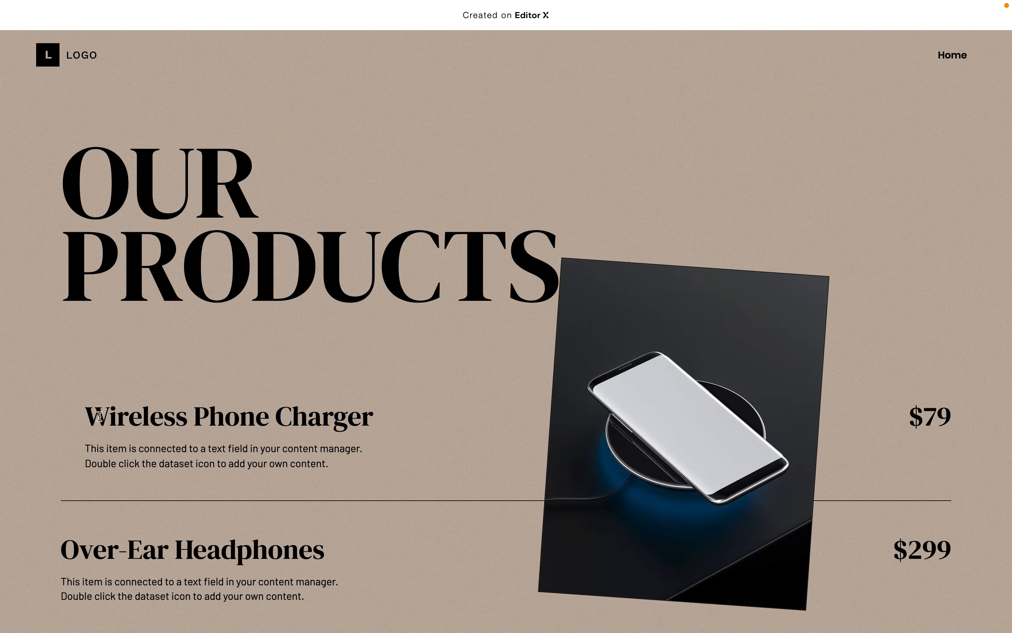
# Examine the reference product list's text layout in the other tab
pyautogui.moveTo(306, 462); pyautogui.dragTo(223, 449)
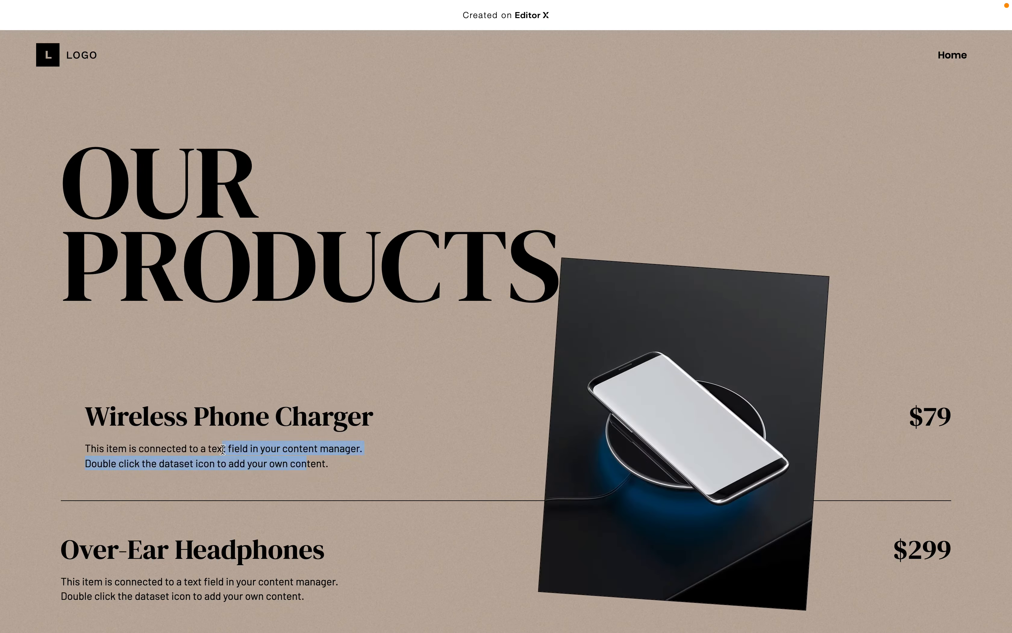
pyautogui.moveTo(923, 416); pyautogui.dragTo(950, 416)
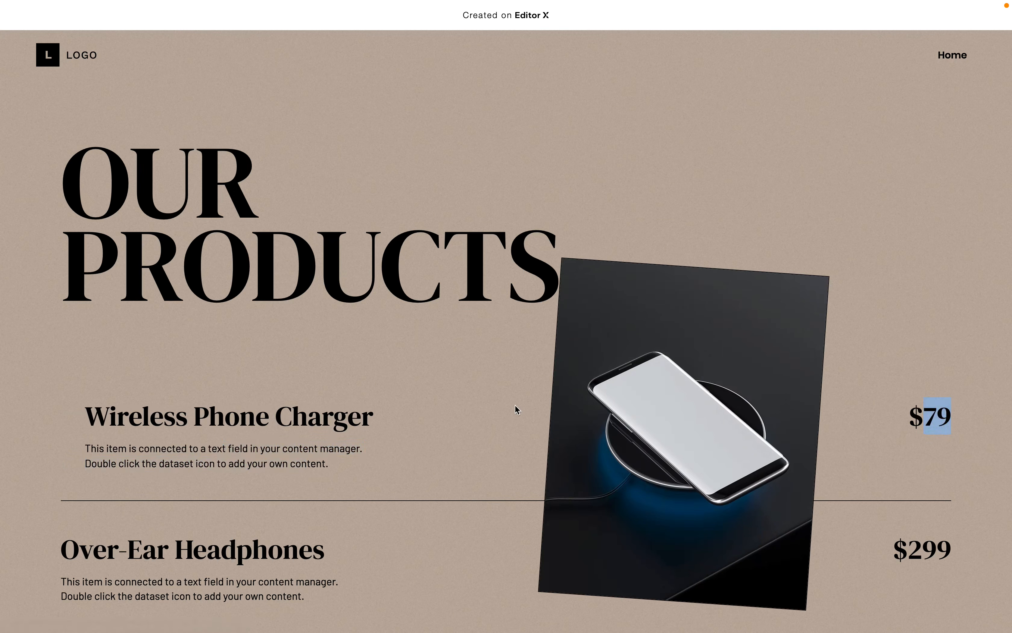
pyautogui.hotkey('ctrl', 'Tab')
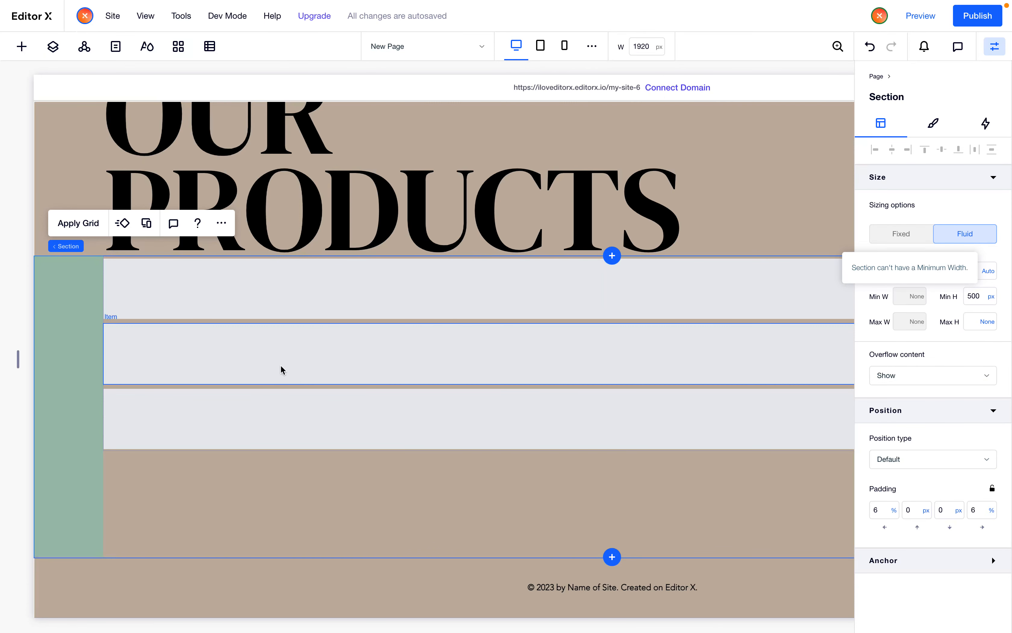
# Add a title and a paragraph text element to the section below the repeater
pyautogui.click(203, 306)
pyautogui.click(370, 492)
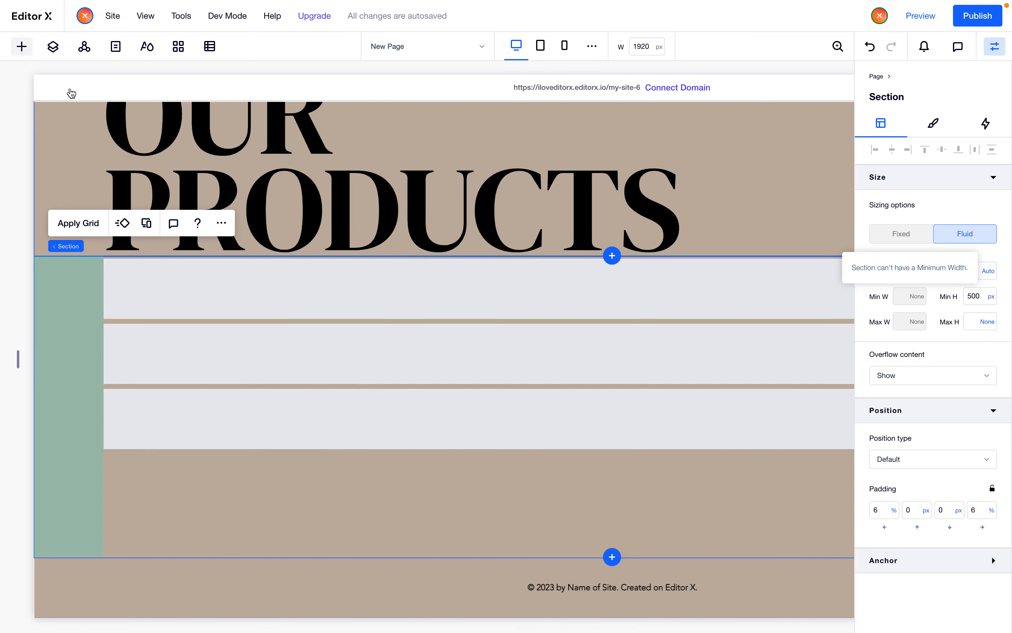
pyautogui.click(21, 46)
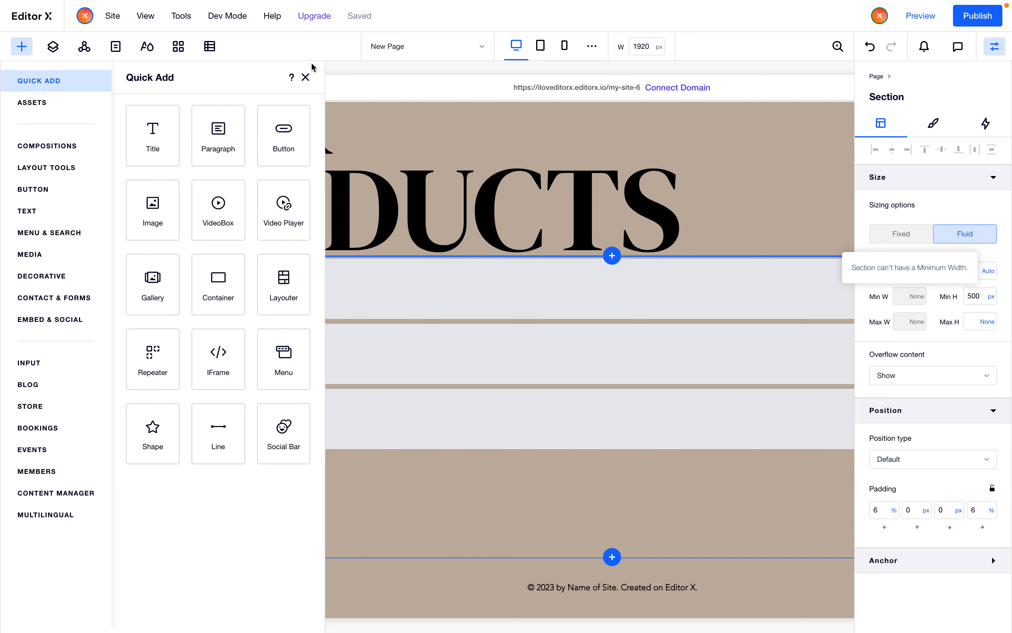
pyautogui.click(305, 77)
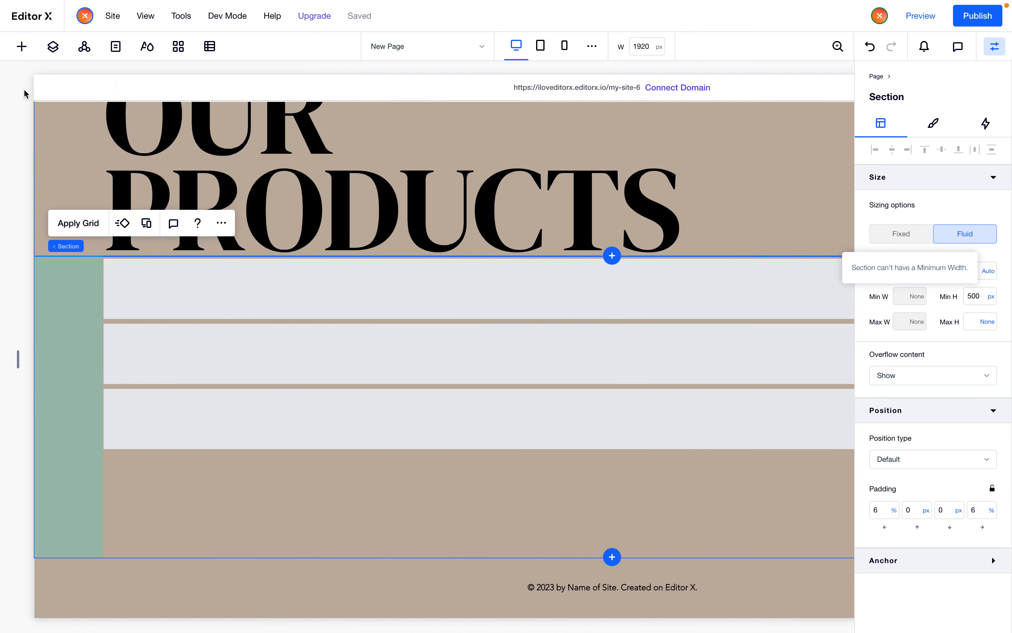
pyautogui.click(21, 47)
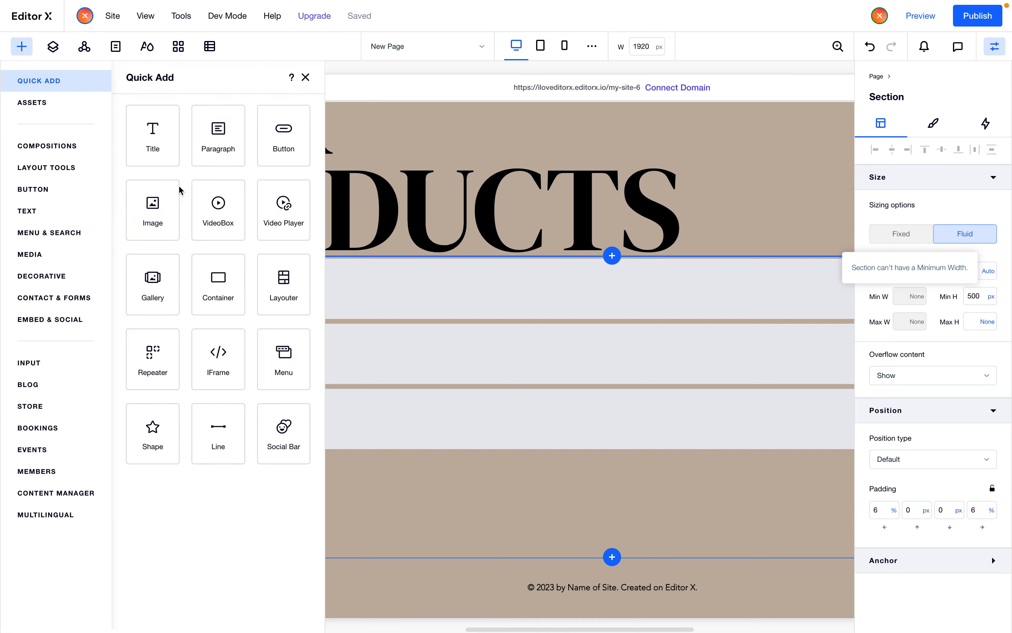
pyautogui.moveTo(356, 328); pyautogui.dragTo(280, 468)
pyautogui.click(22, 46)
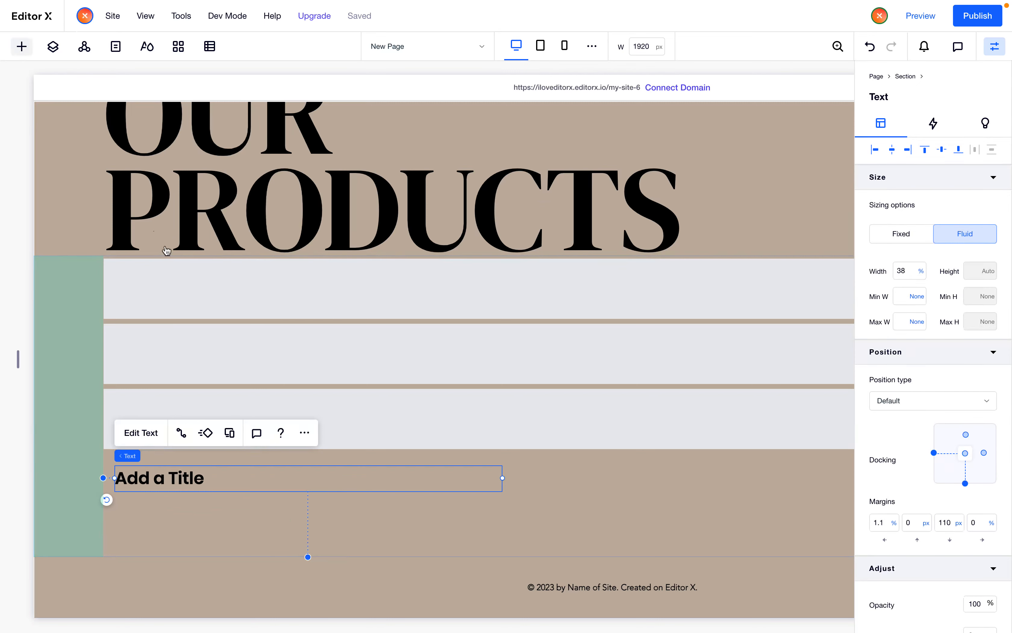
pyautogui.moveTo(237, 159); pyautogui.dragTo(409, 535)
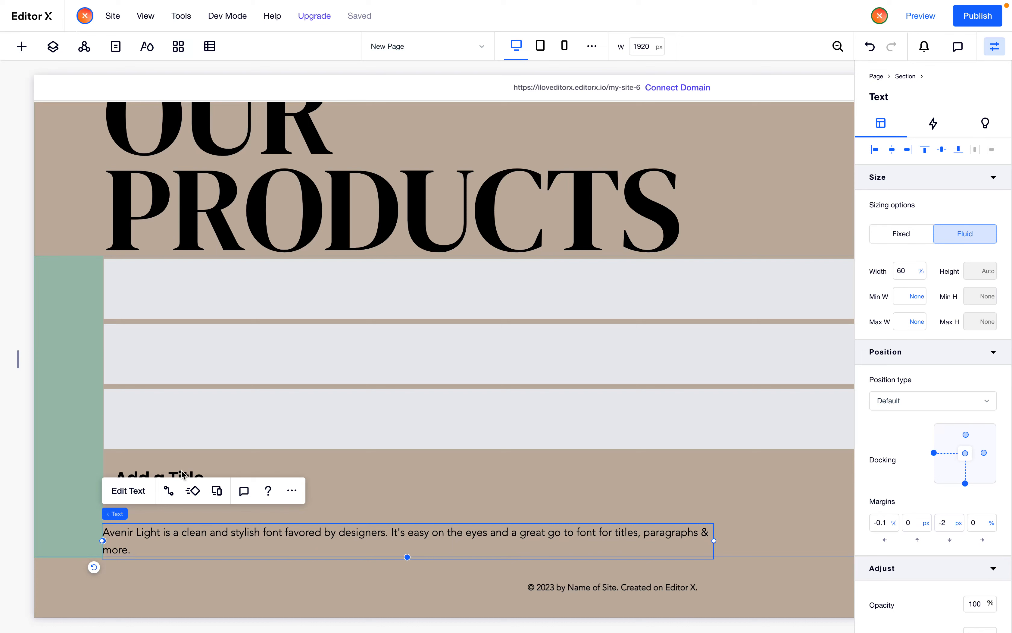
# Change the title's font to DM Serif Display Regular
pyautogui.click(204, 469)
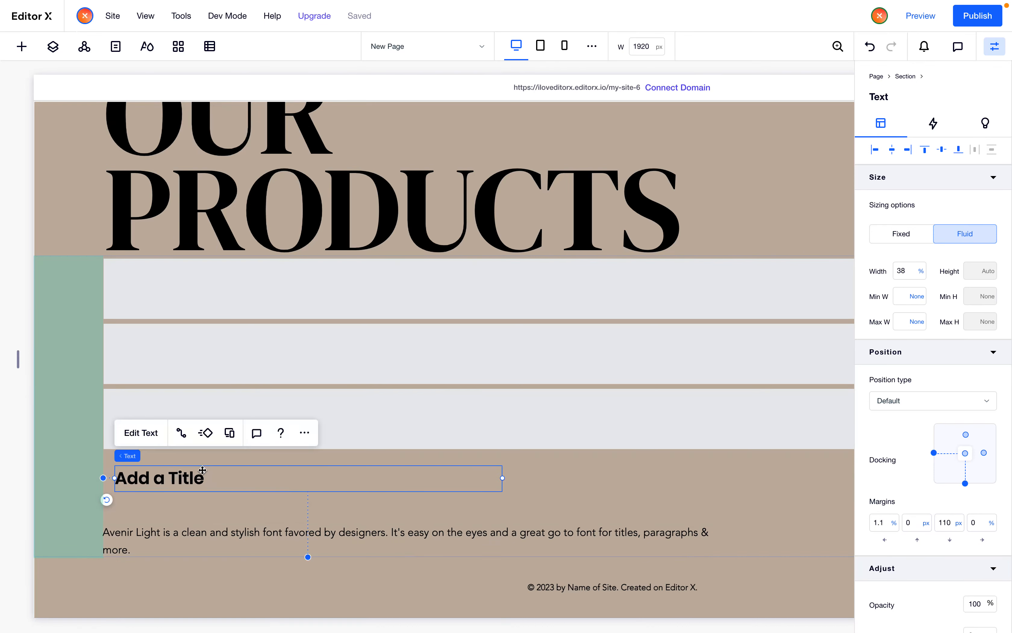
pyautogui.click(142, 430)
pyautogui.click(230, 414)
pyautogui.scroll(10, 271, 491)
pyautogui.scroll(-2, 273, 491)
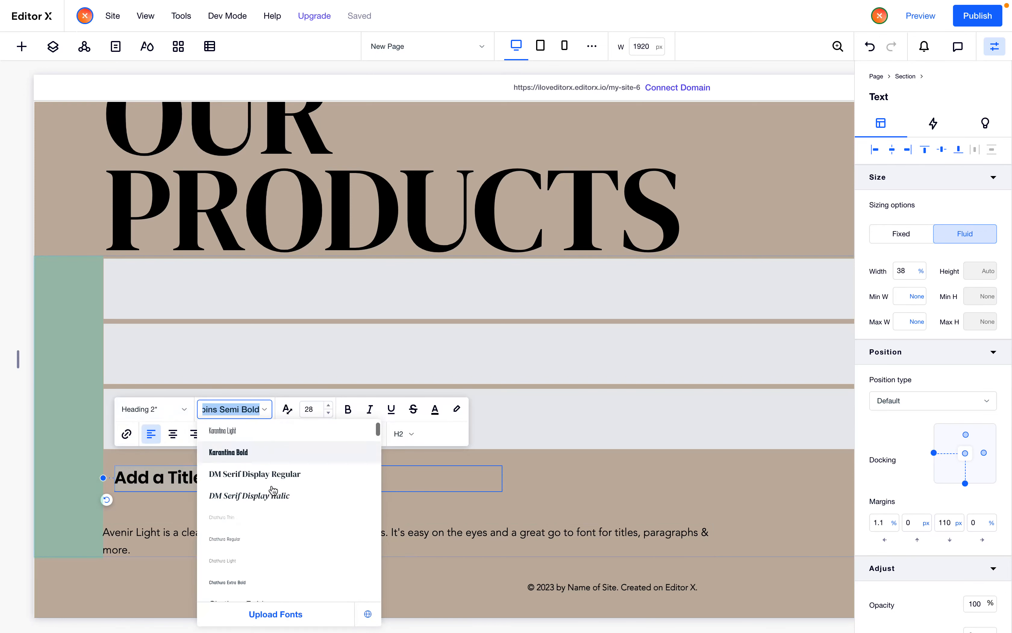
pyautogui.click(232, 465)
# Replace the title text with {product title}
pyautogui.tripleClick(182, 480)
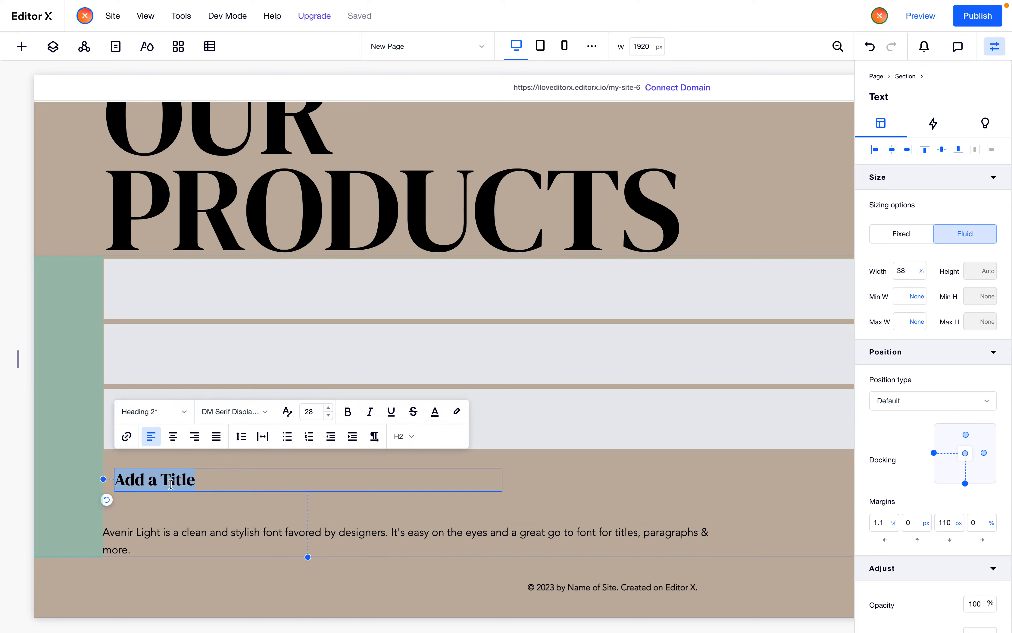
pyautogui.click(201, 484)
pyautogui.tripleClick(199, 483)
pyautogui.write('{}')
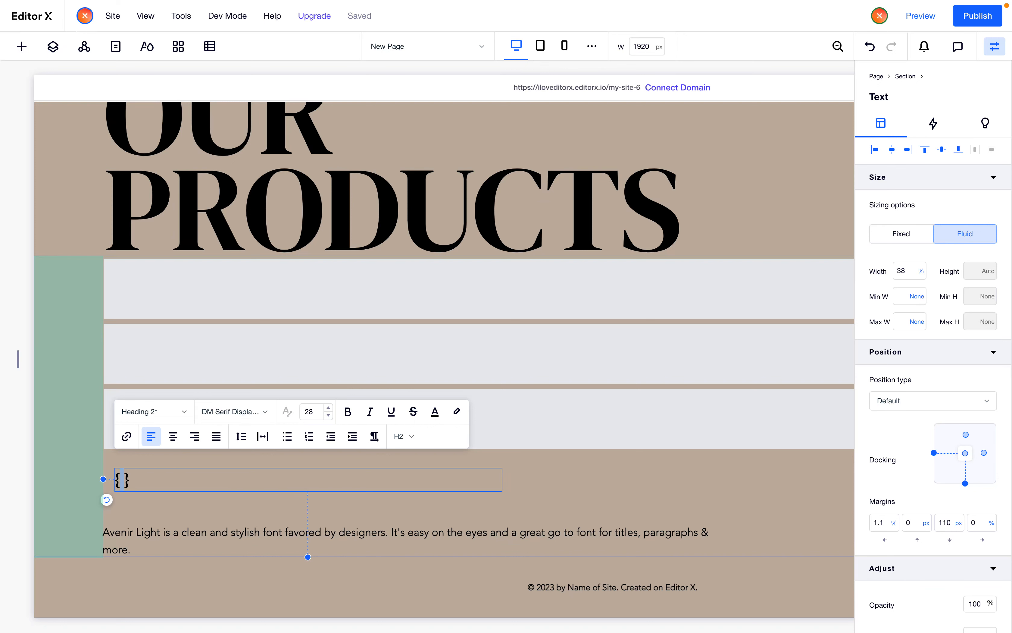
pyautogui.write(' product title')
pyautogui.click(195, 479)
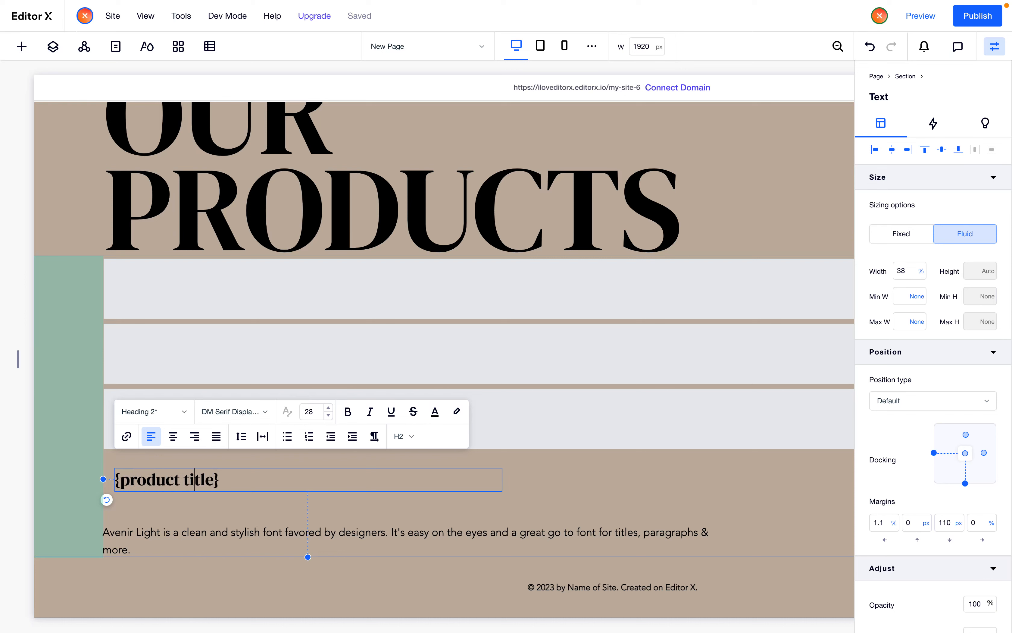
# Replace the space in the title with an underscore so it reads {product_title}
pyautogui.press('Left')
pyautogui.hotkey('shift', 'Left')
pyautogui.write('_')
pyautogui.press('super+a')
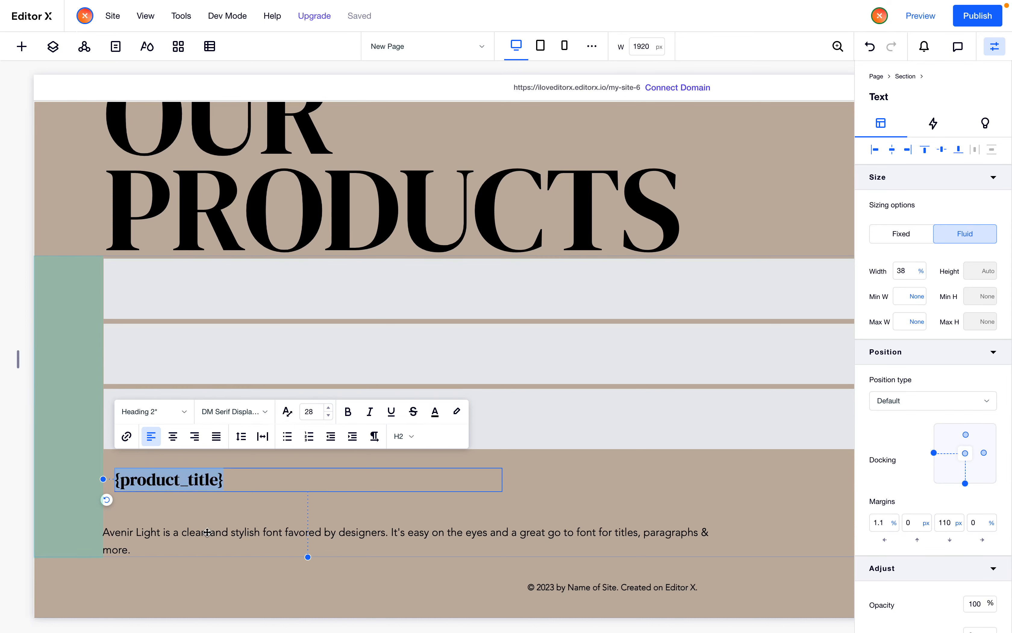
# Insert {product_description} at the start of the paragraph text
pyautogui.doubleClick(209, 534)
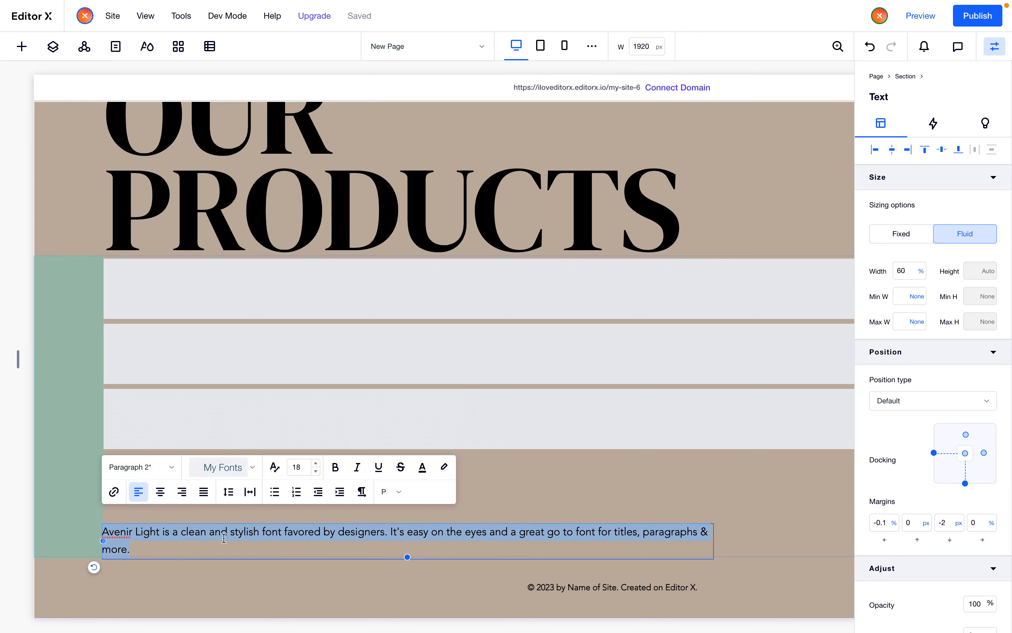
pyautogui.click(210, 532)
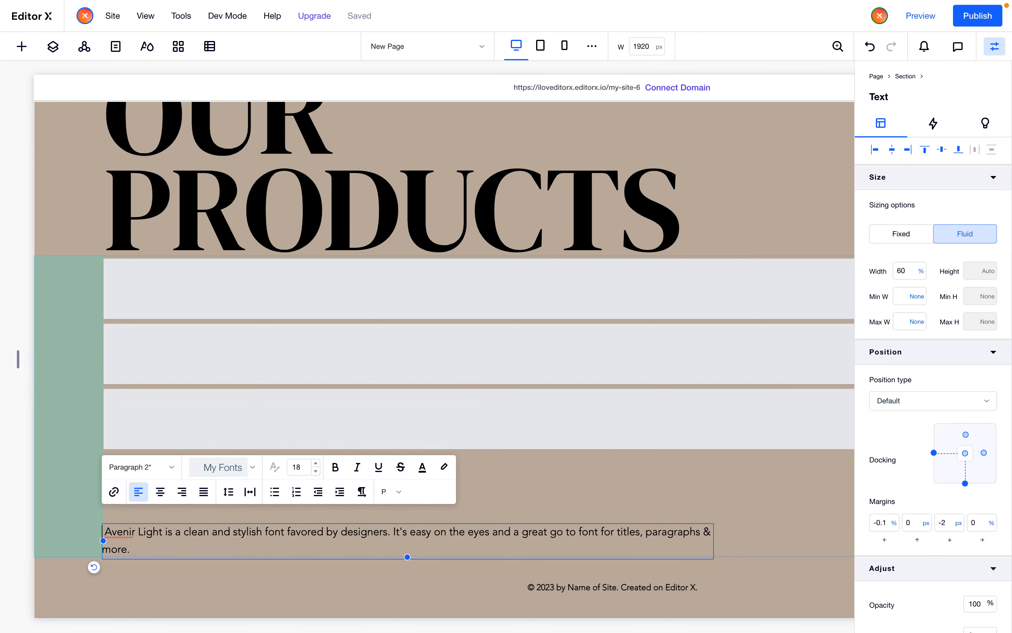
pyautogui.write('{} ')
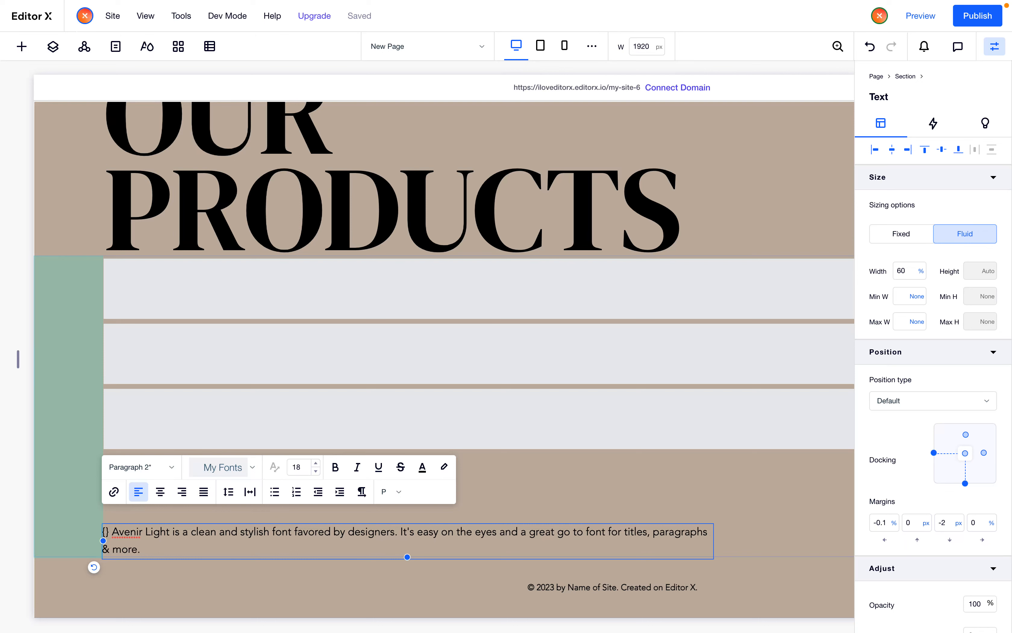
pyautogui.write('product')
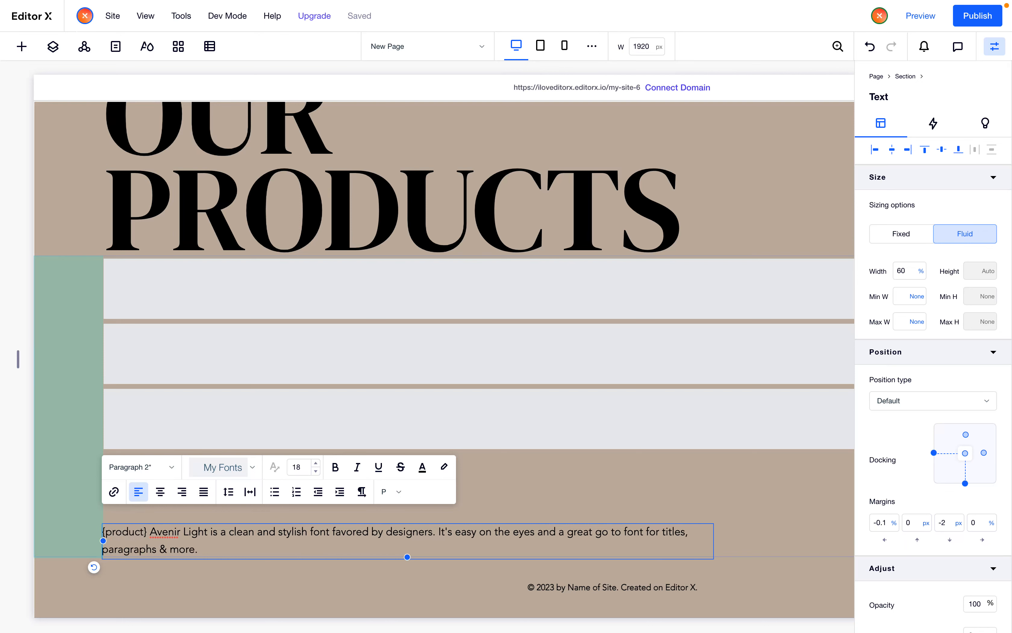
pyautogui.write('_descr')
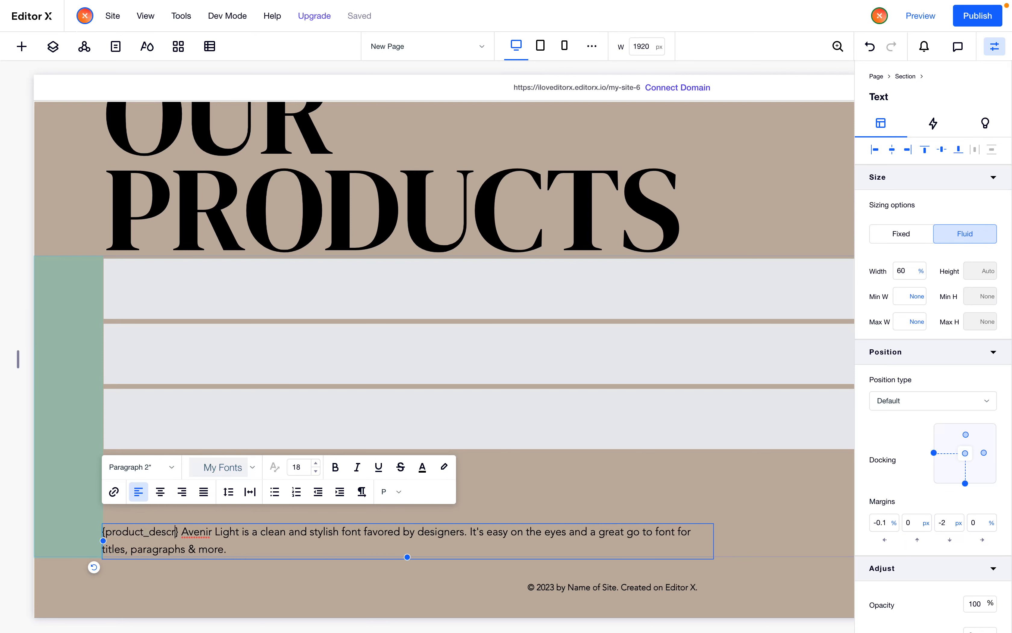
pyautogui.write('iption')
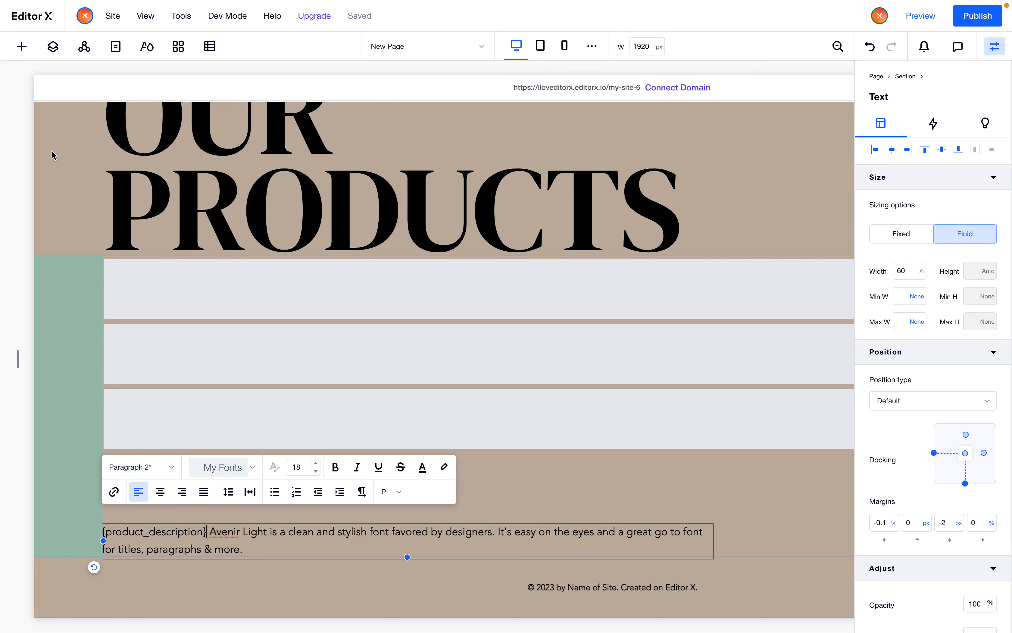
# Set the paragraph's font to Avenir Light
pyautogui.click(53, 47)
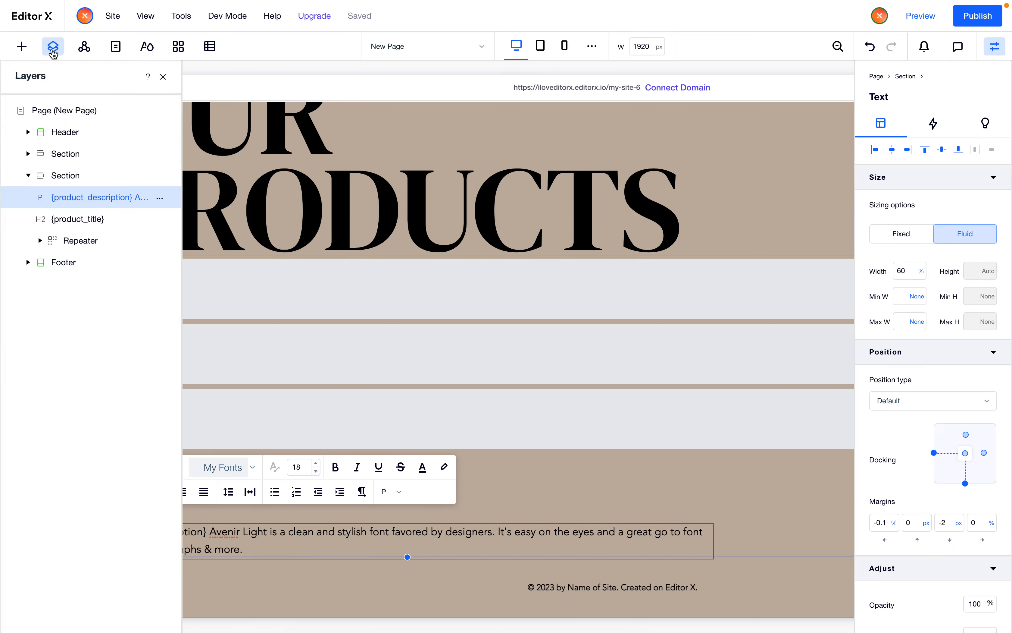
pyautogui.click(163, 77)
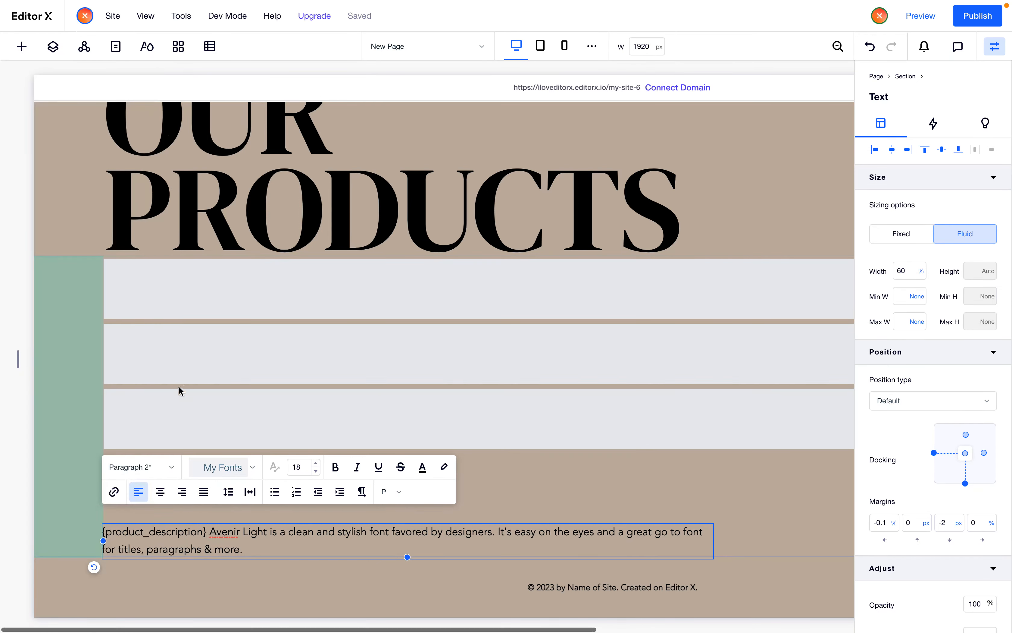
pyautogui.tripleClick(238, 548)
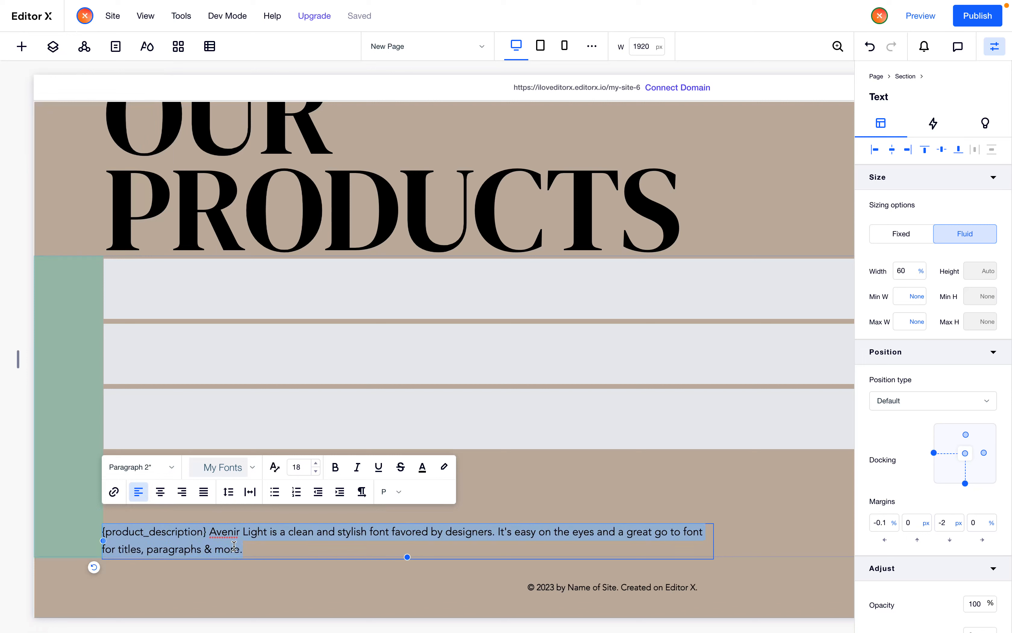
pyautogui.click(214, 467)
pyautogui.write('Avenida')
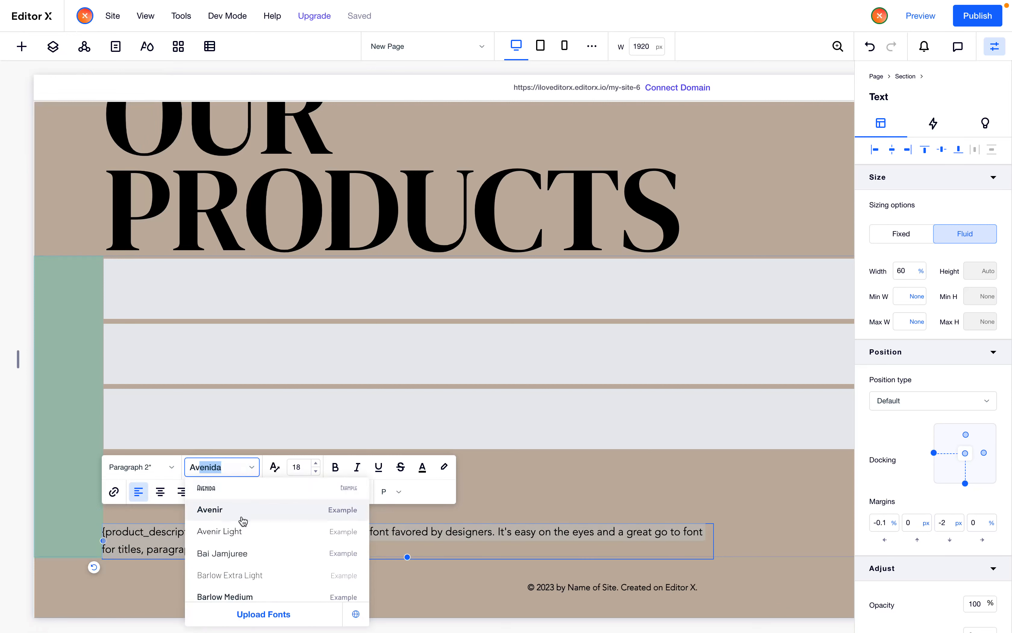
pyautogui.click(248, 529)
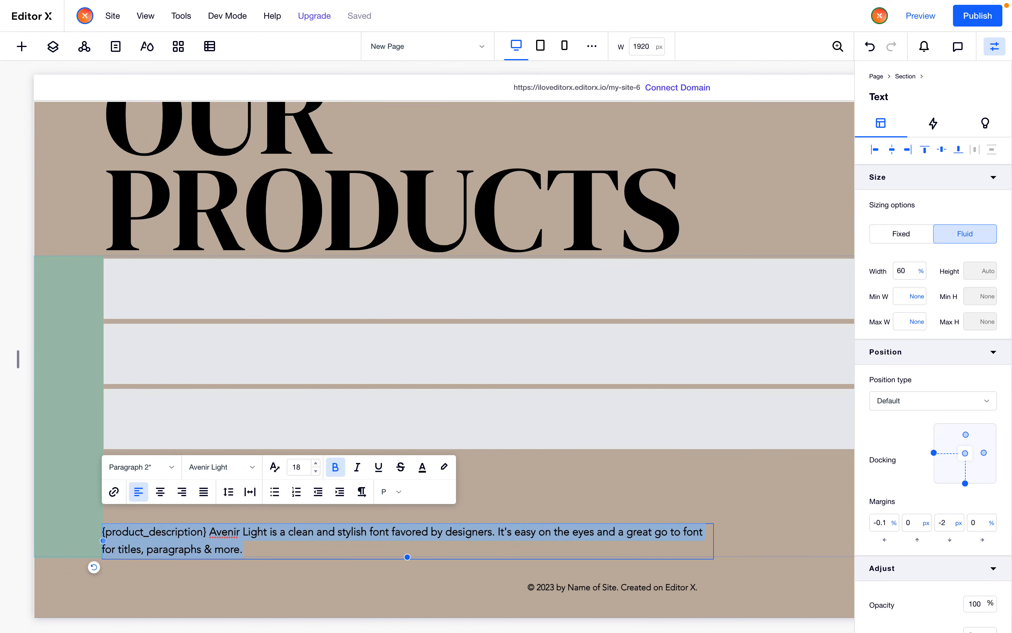
pyautogui.click(519, 498)
# Set the title's font size to 50
pyautogui.click(413, 484)
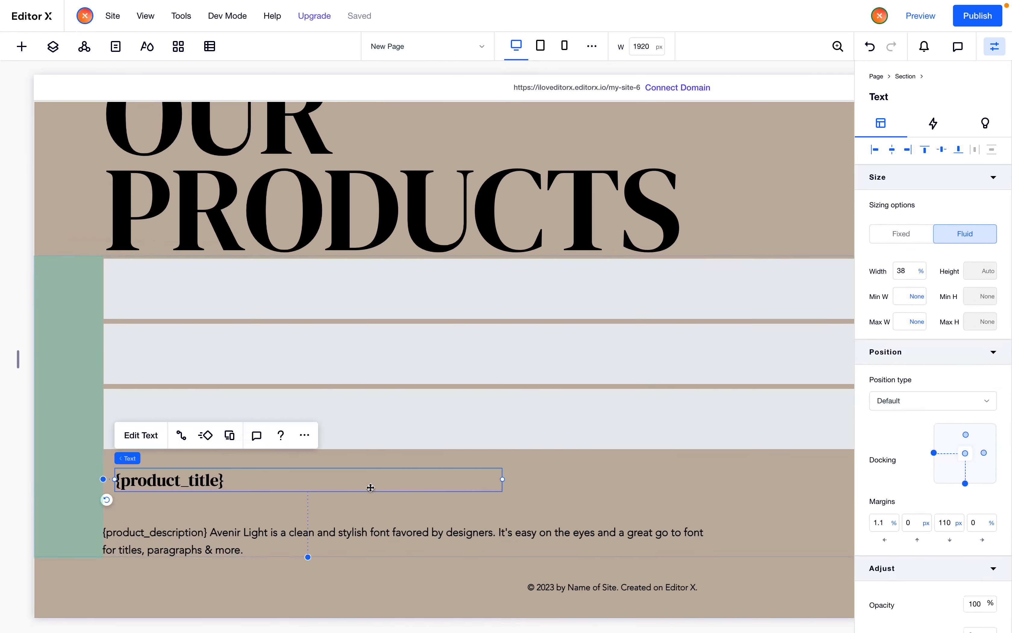
pyautogui.click(140, 435)
pyautogui.click(324, 413)
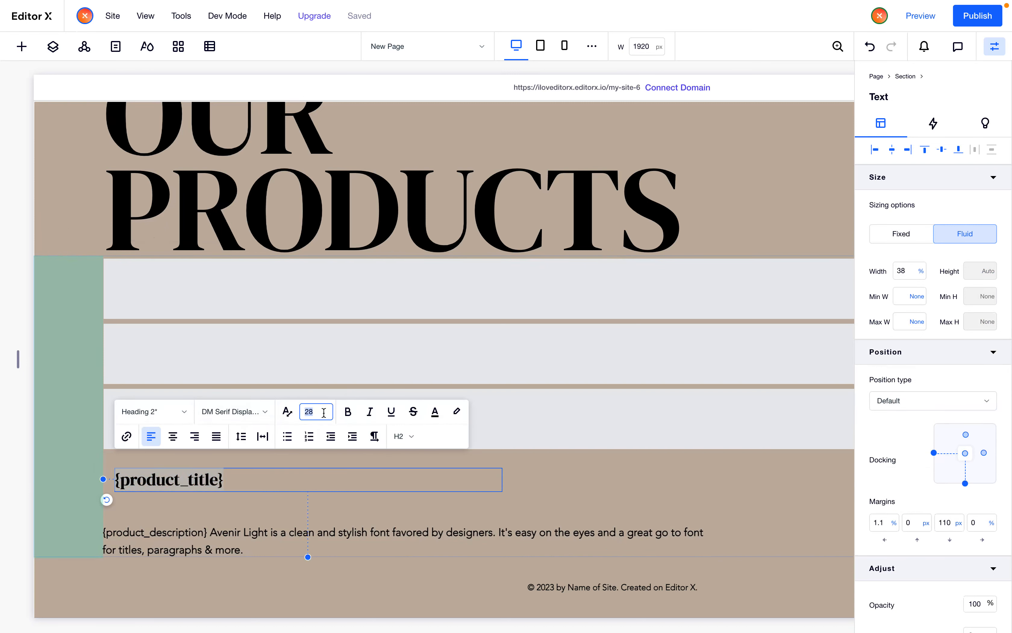
pyautogui.write('50')
pyautogui.press('Return')
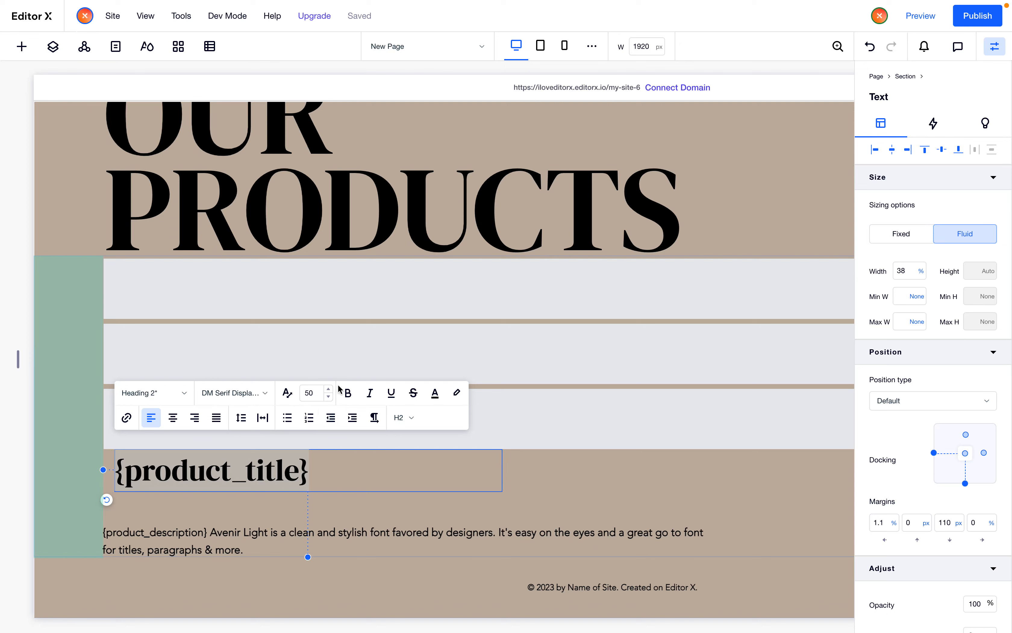
# Move the title down so its left edge lines up with the paragraph
pyautogui.click(283, 542)
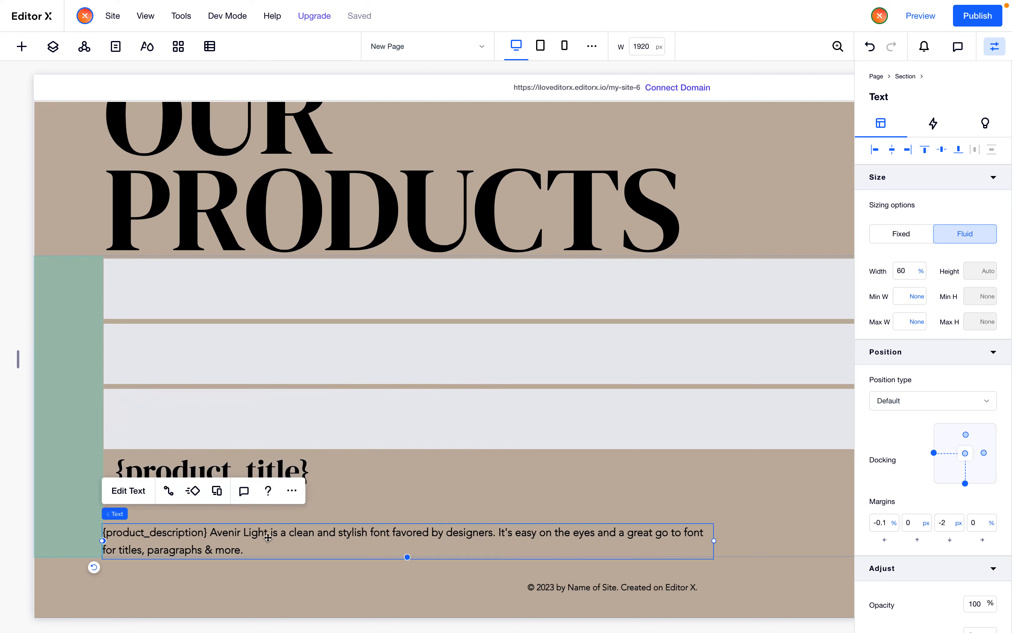
pyautogui.click(129, 489)
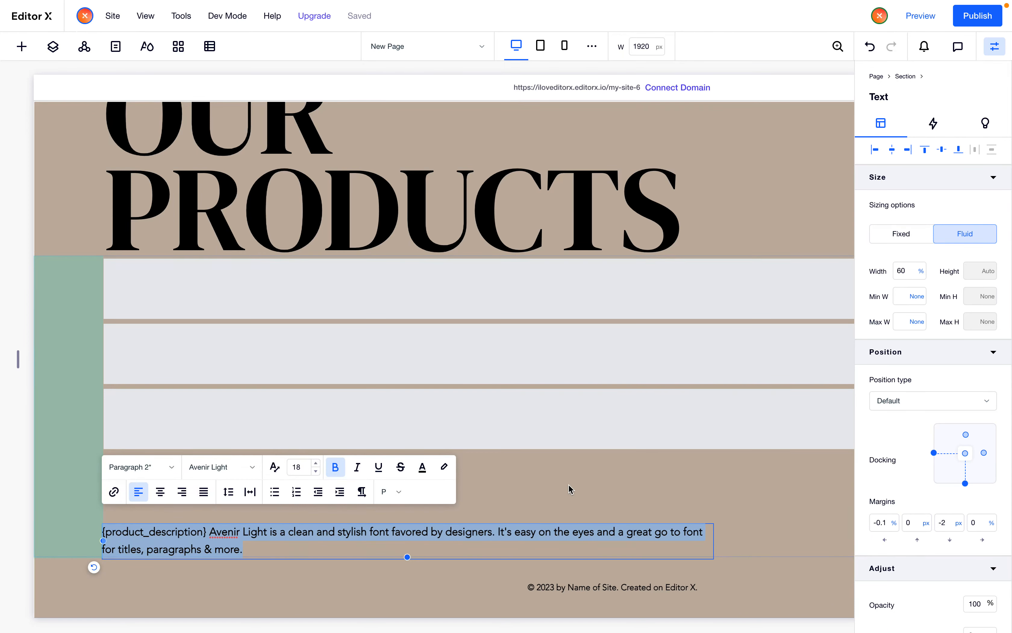
pyautogui.click(569, 488)
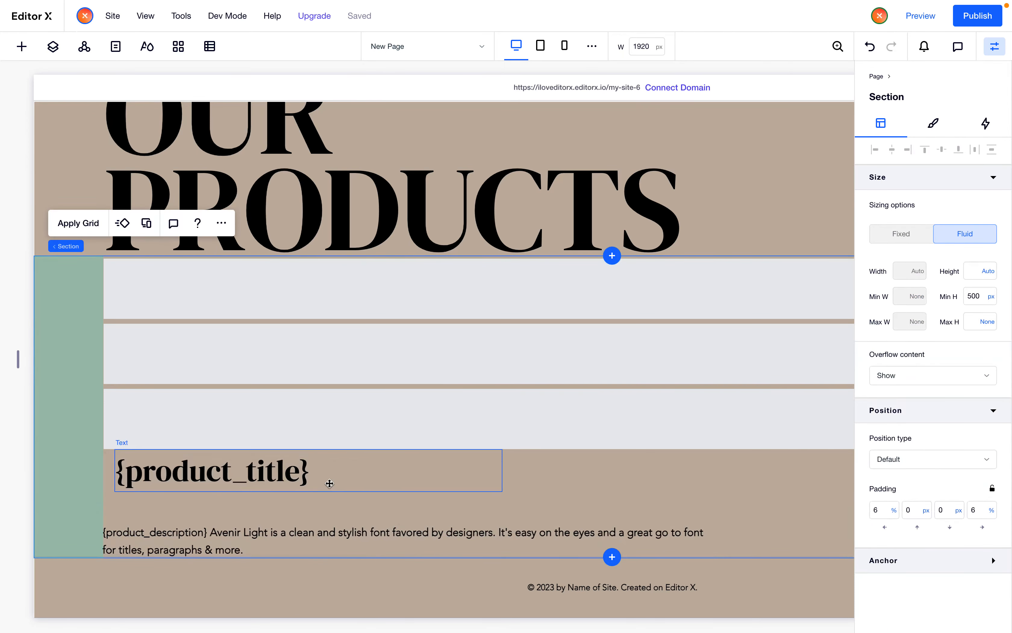
pyautogui.moveTo(329, 483); pyautogui.dragTo(320, 502)
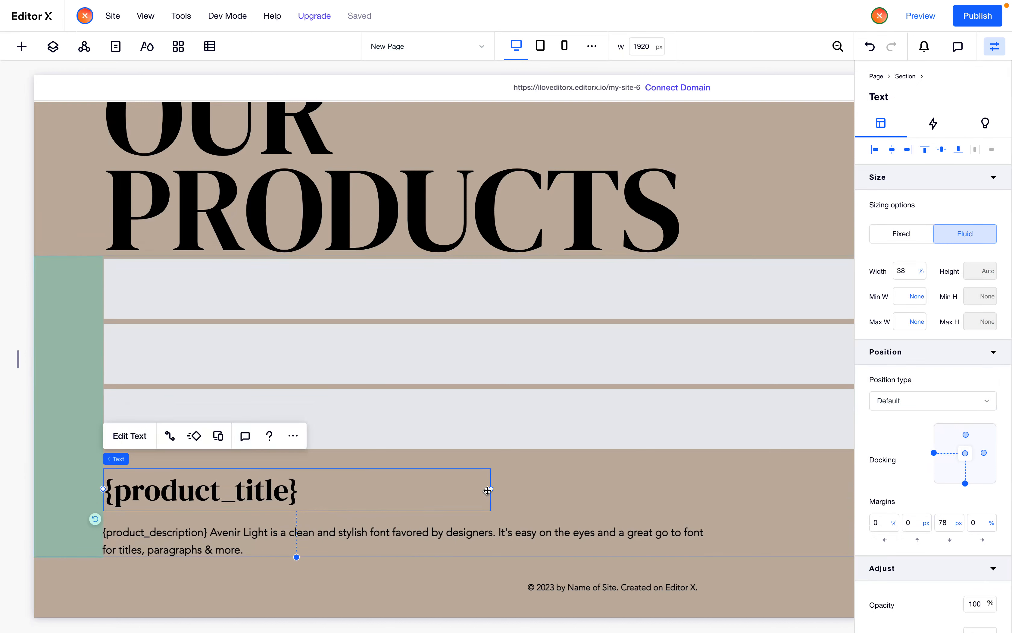
# Narrow the title's width, then undo the resize
pyautogui.moveTo(483, 488); pyautogui.dragTo(252, 500)
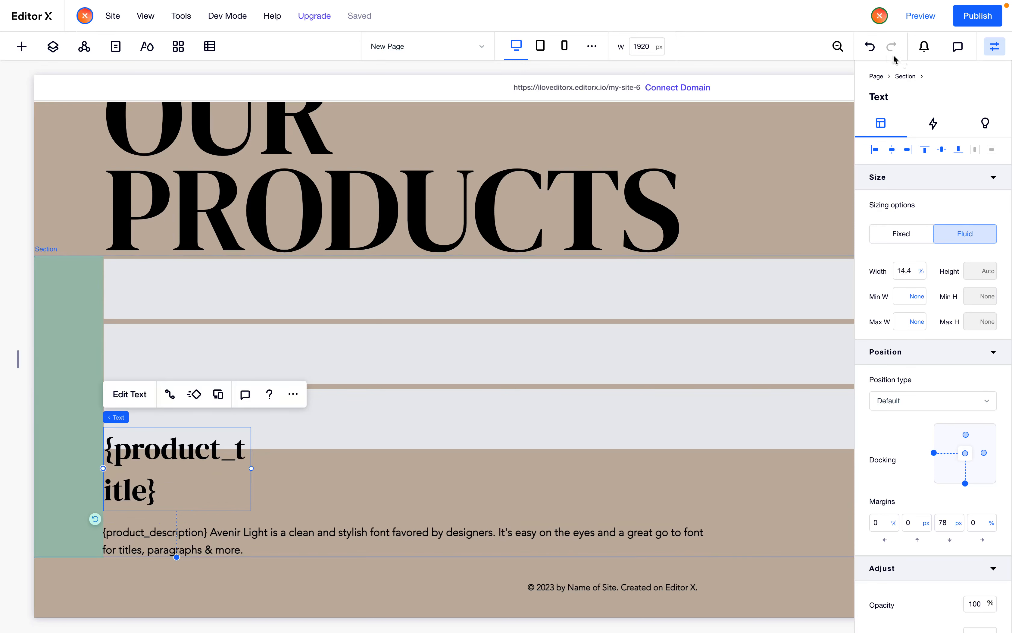
pyautogui.click(870, 47)
# Select the title and paragraph together and stack them
pyautogui.keyDown('shift'); pyautogui.click(235, 552); pyautogui.keyUp('shift')
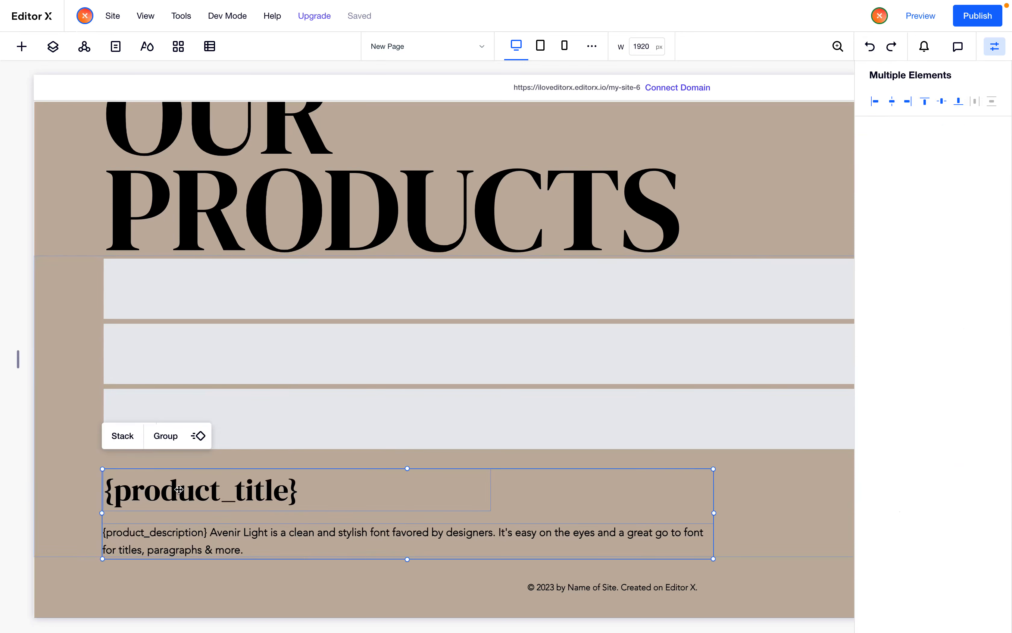
pyautogui.click(126, 437)
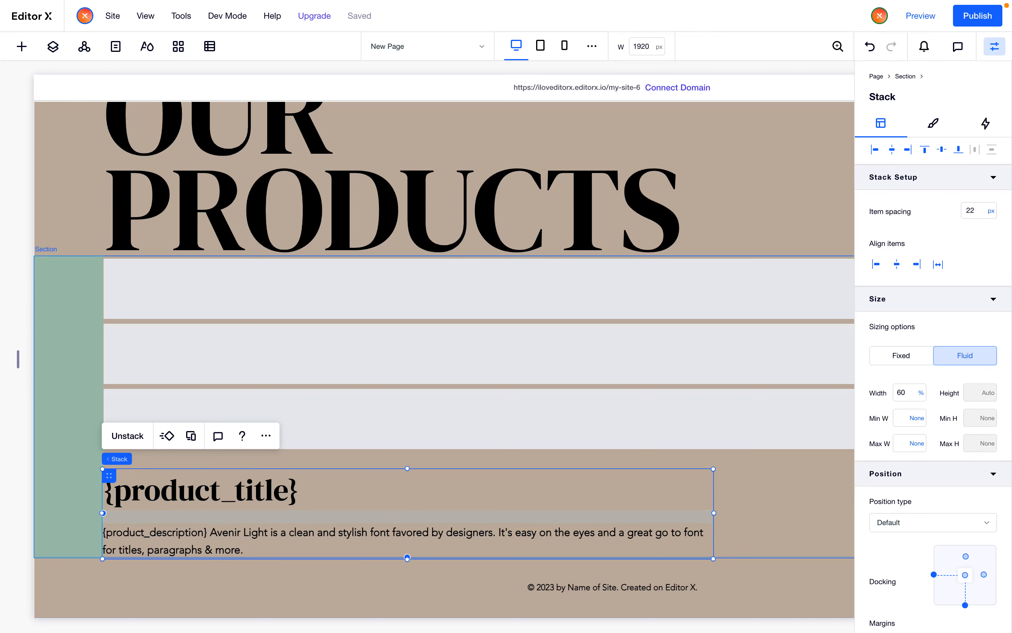
# Set the title's left and bottom margins to 0 and its width to 100%
pyautogui.click(233, 492)
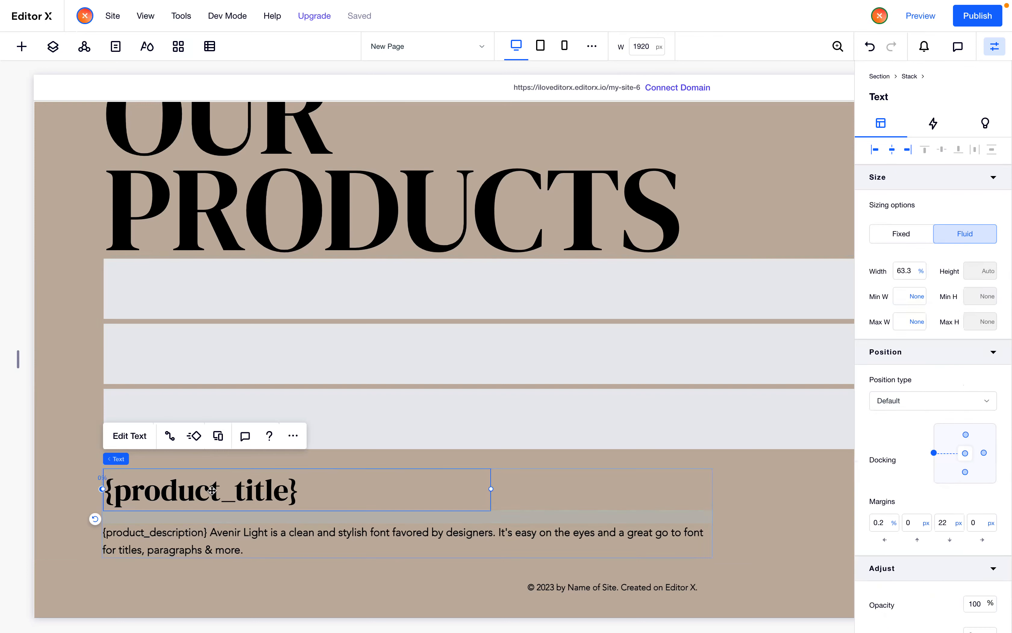
pyautogui.click(884, 524)
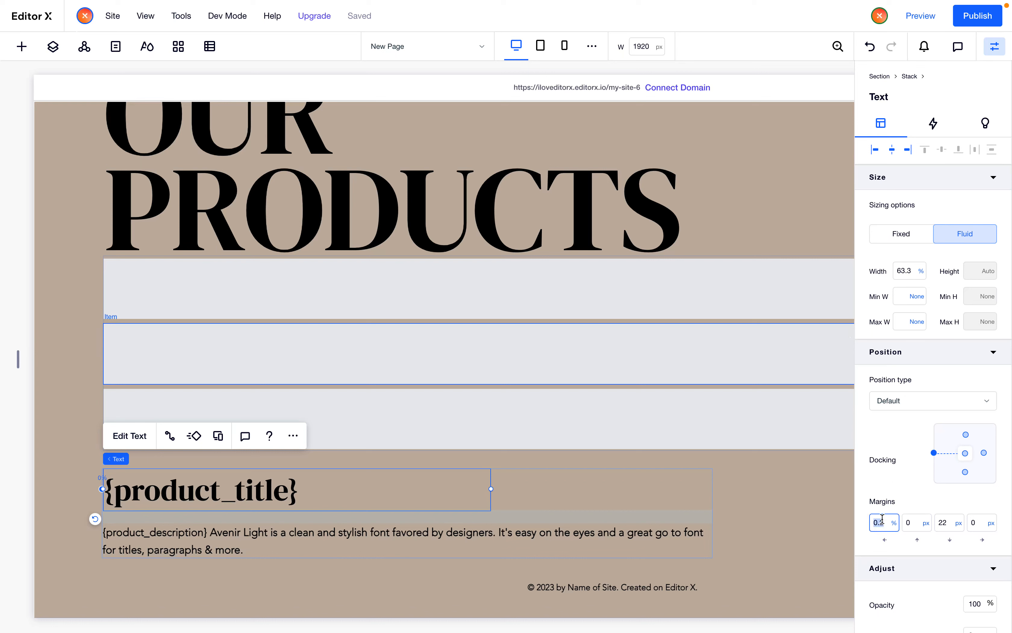
pyautogui.write('0')
pyautogui.press('Return')
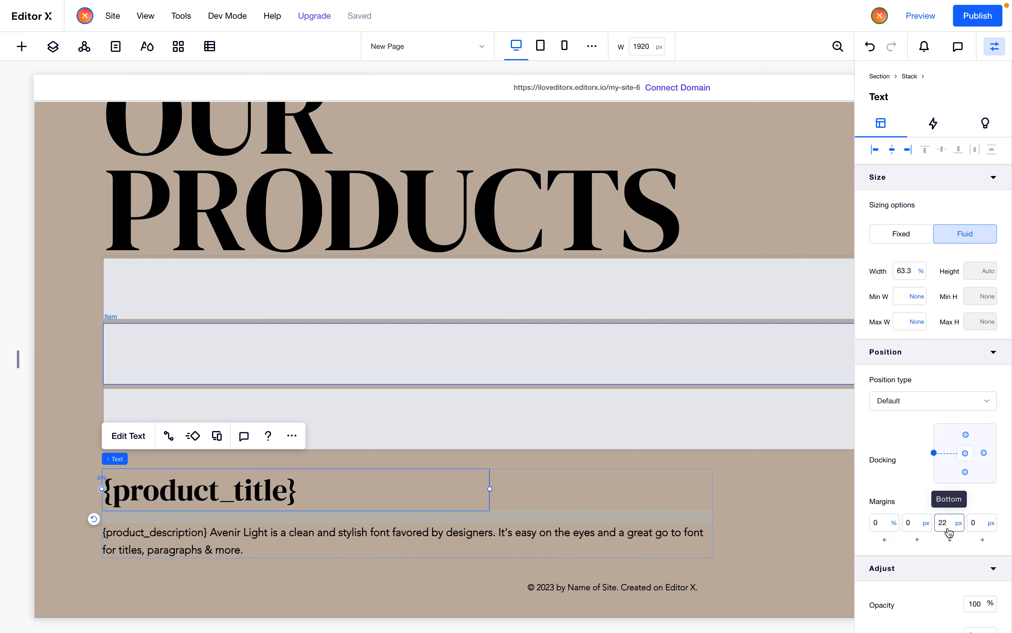
pyautogui.click(902, 270)
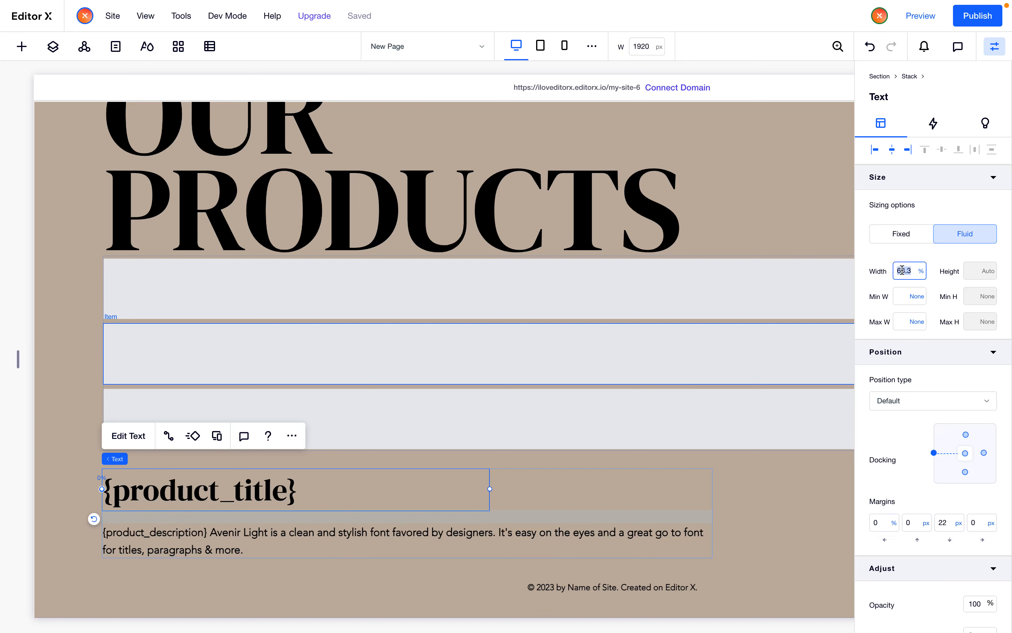
pyautogui.write('100')
pyautogui.press('Return')
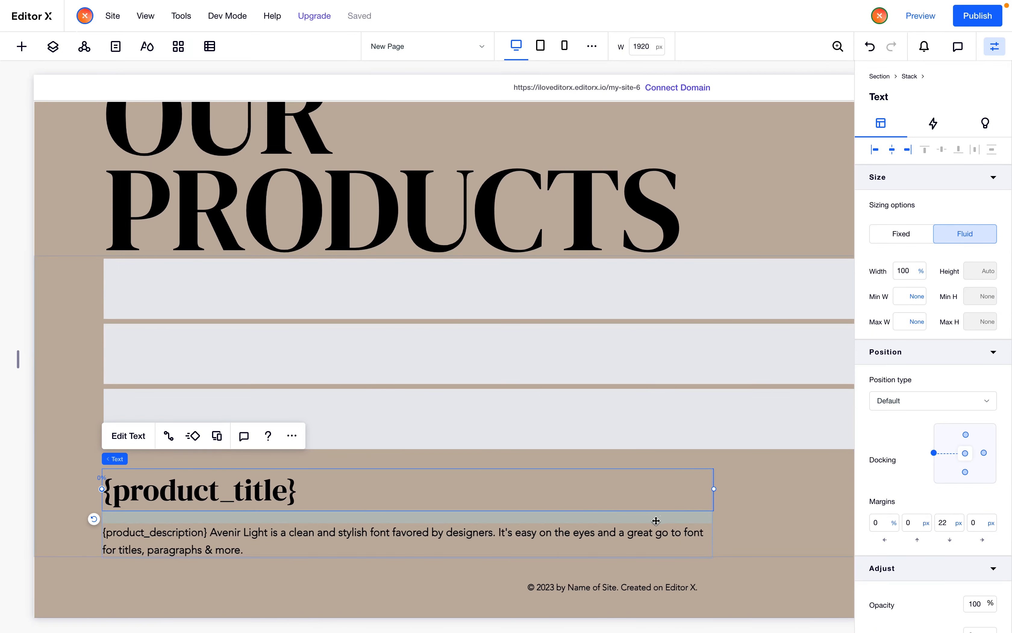
pyautogui.click(947, 526)
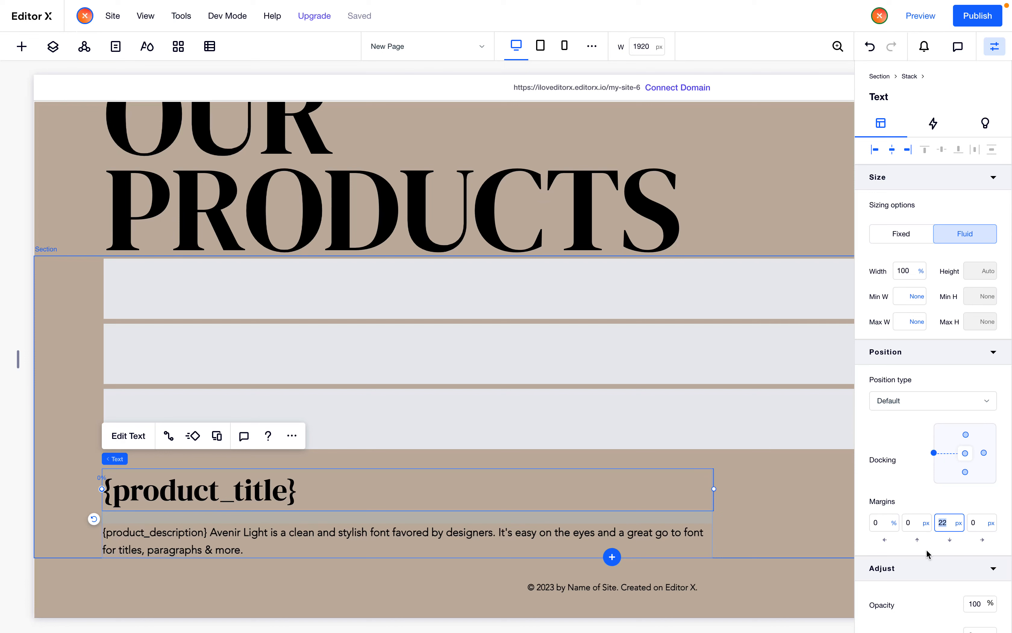
pyautogui.write('0')
pyautogui.press('Return')
# Set the paragraph's top margin to 10 px
pyautogui.click(396, 540)
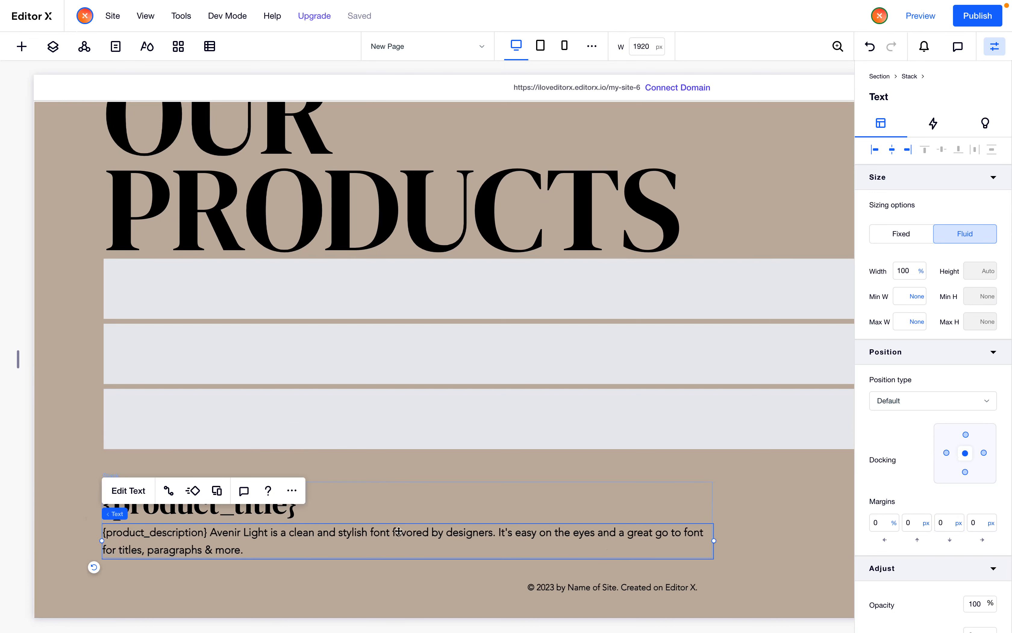
pyautogui.click(928, 531)
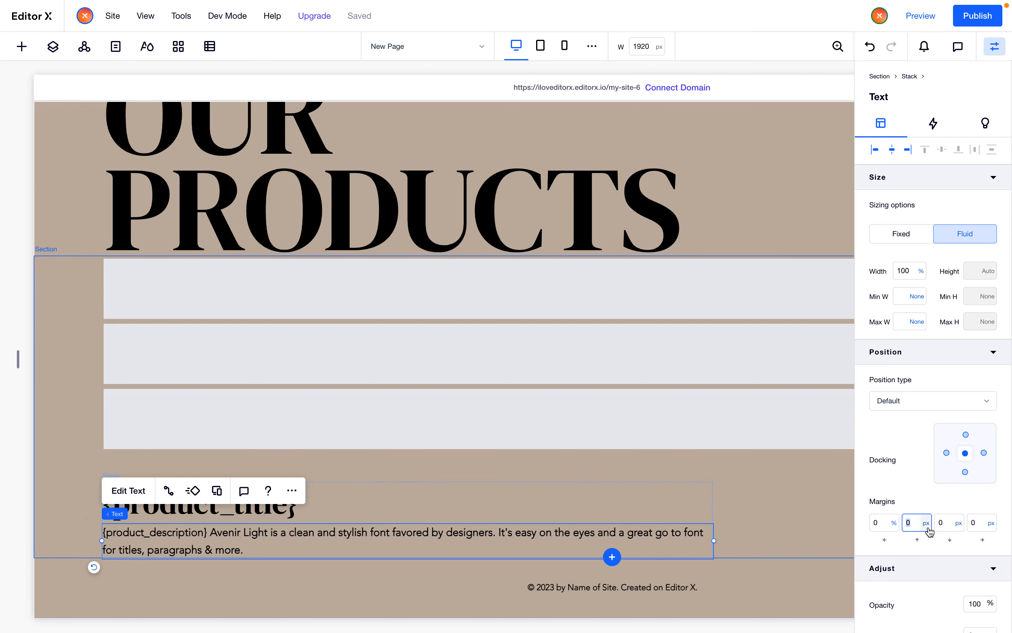
pyautogui.write('10')
pyautogui.press('Return')
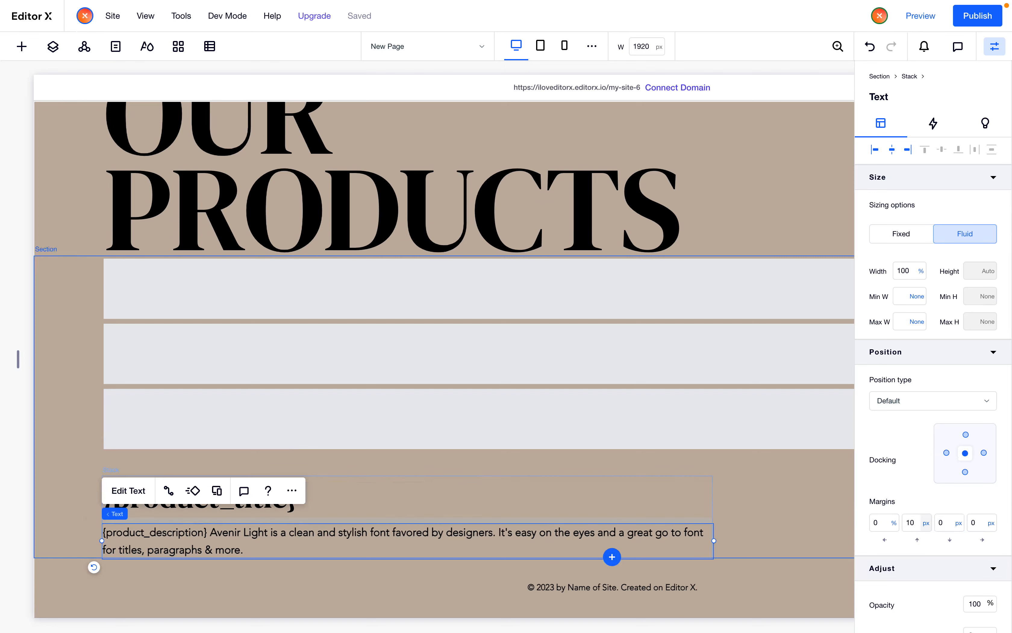
# Move the title-and-paragraph stack into the first repeater item and attach it there
pyautogui.click(626, 438)
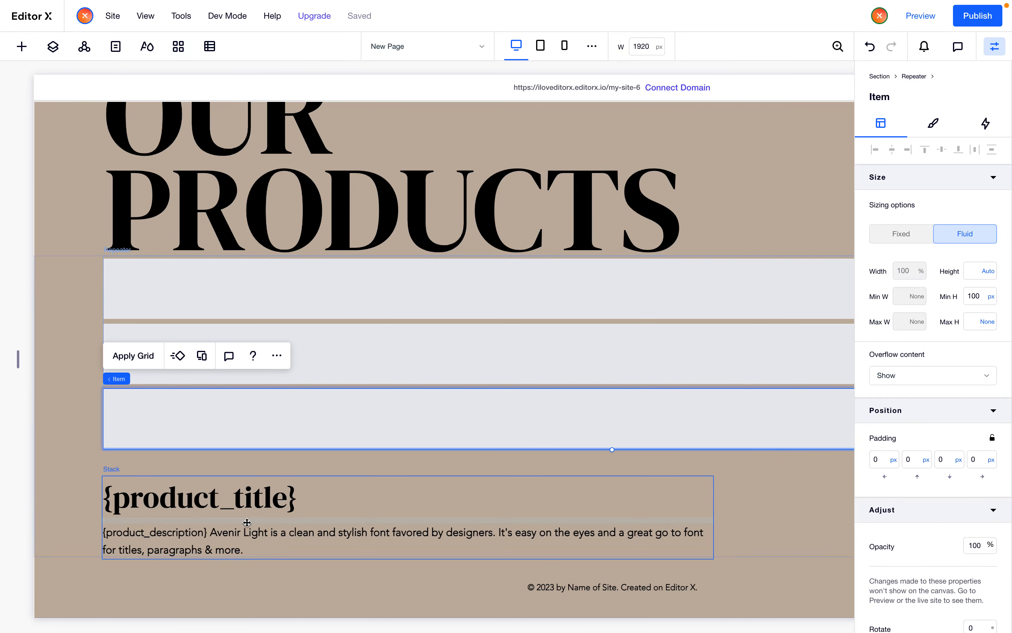
pyautogui.moveTo(247, 522); pyautogui.dragTo(262, 307)
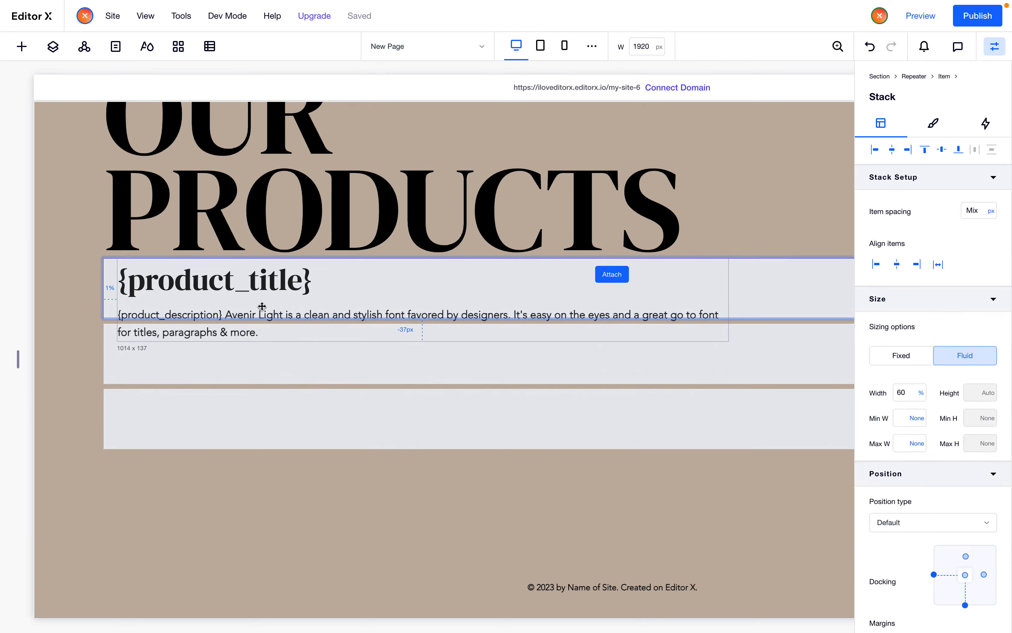
pyautogui.click(259, 305)
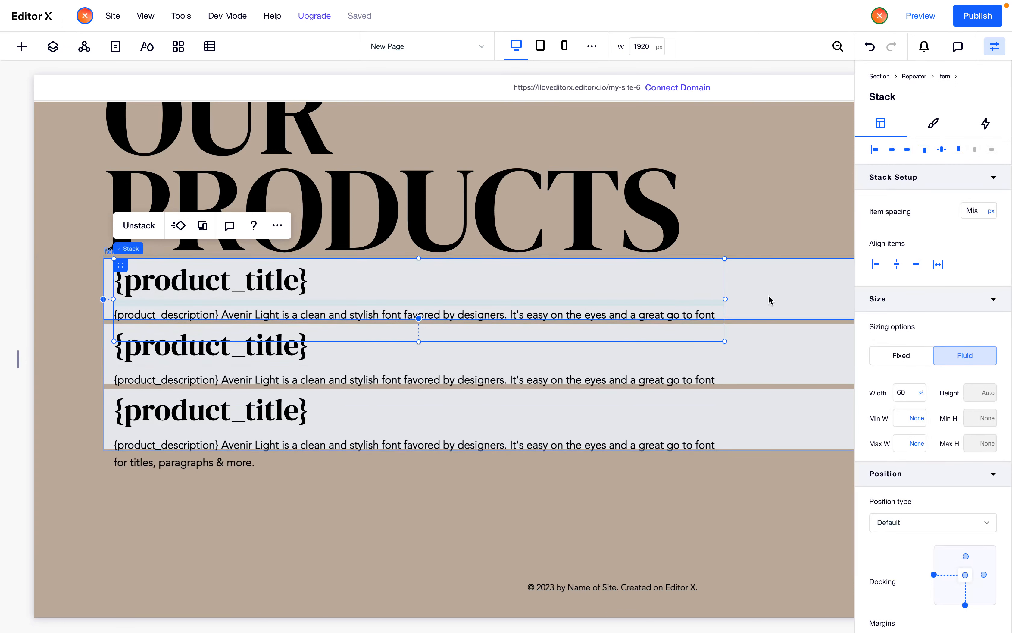
pyautogui.scroll(-3, 865, 532)
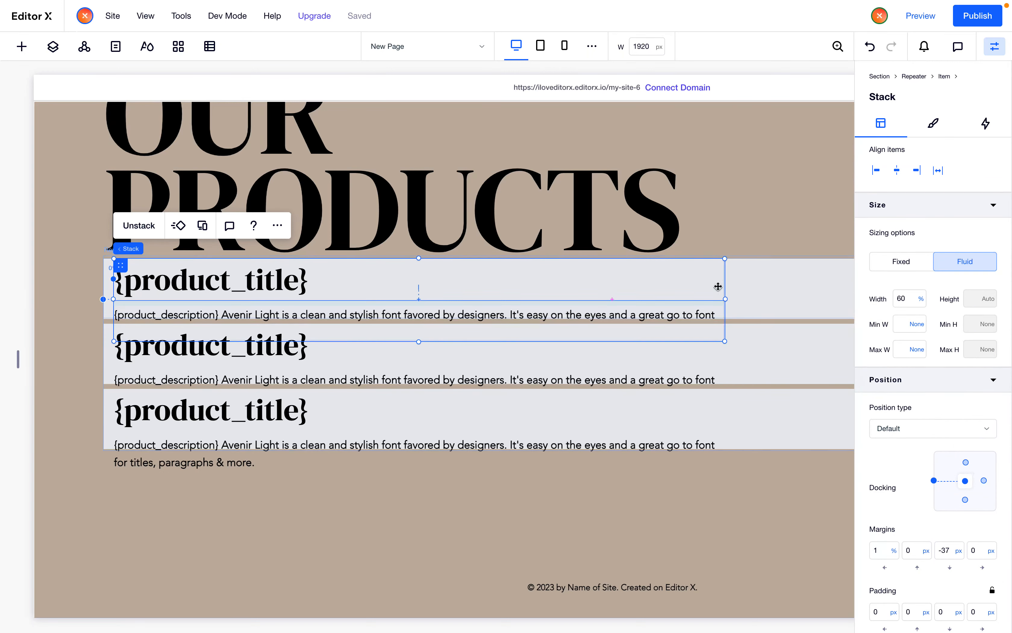
# Set the title-and-paragraph stack's margins to 0 left, 50 px top and 50 px bottom
pyautogui.click(943, 551)
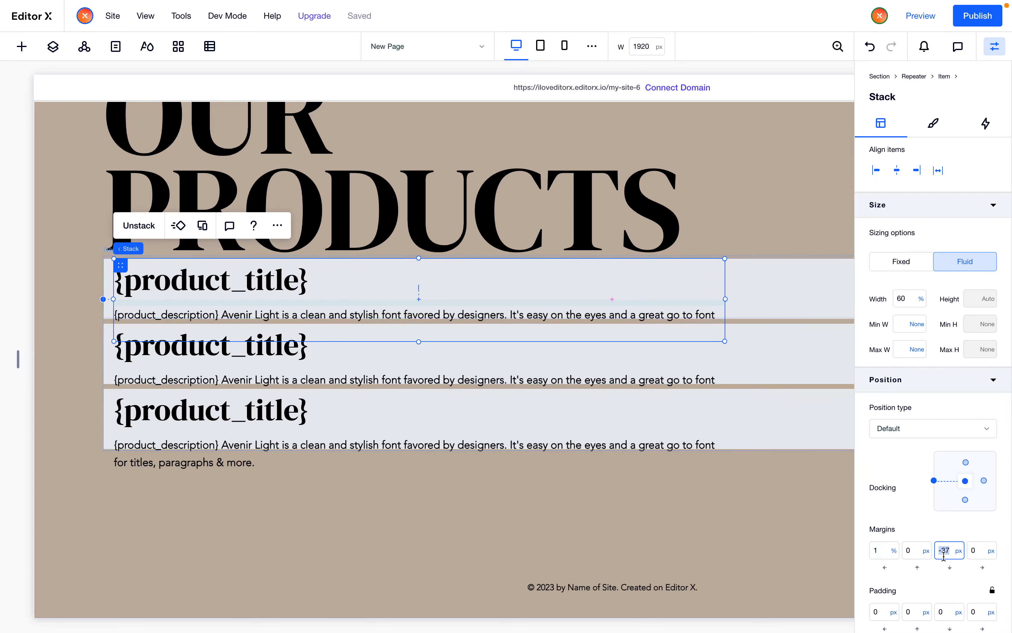
pyautogui.write('0')
pyautogui.press('Return')
pyautogui.click(919, 552)
pyautogui.write('50')
pyautogui.press('Tab')
pyautogui.write('50')
pyautogui.press('Tab')
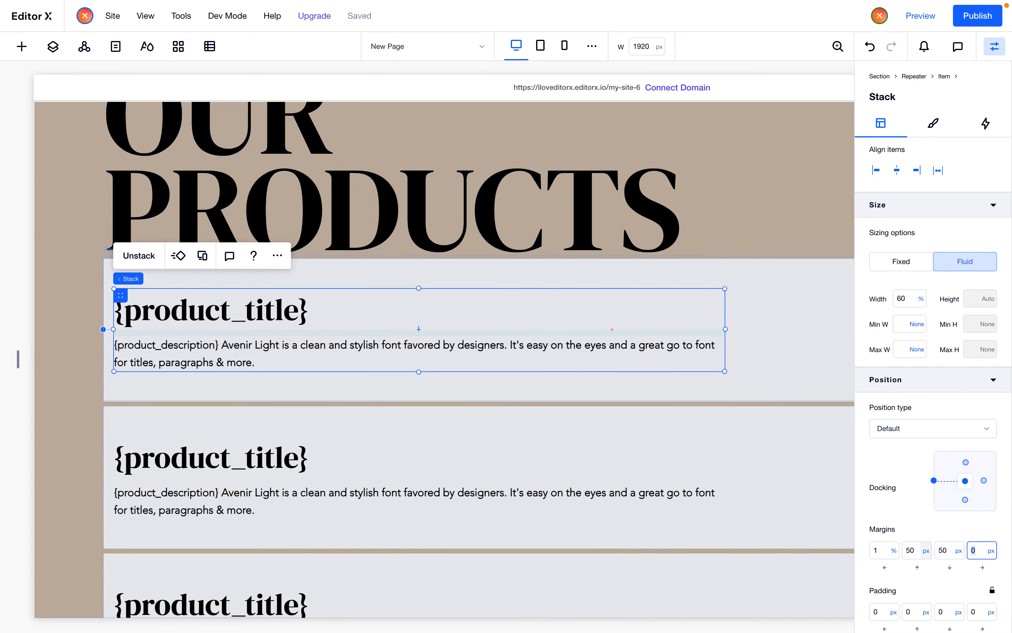
pyautogui.click(884, 552)
pyautogui.write('0')
pyautogui.press('Return')
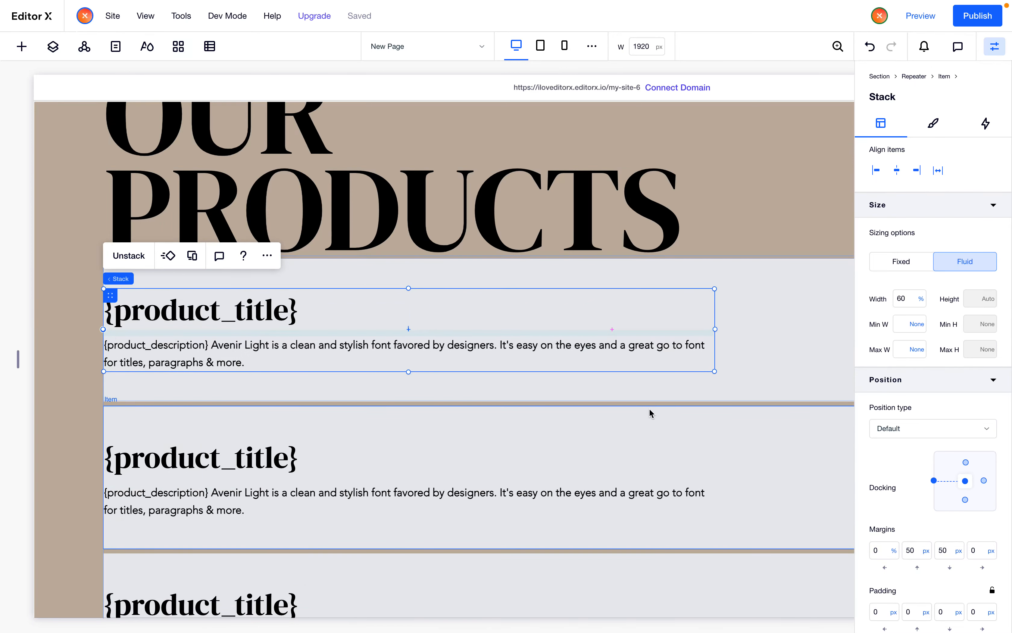
# Copy the title text and paste a duplicate into the first repeater item
pyautogui.hscroll(6, 650, 413)
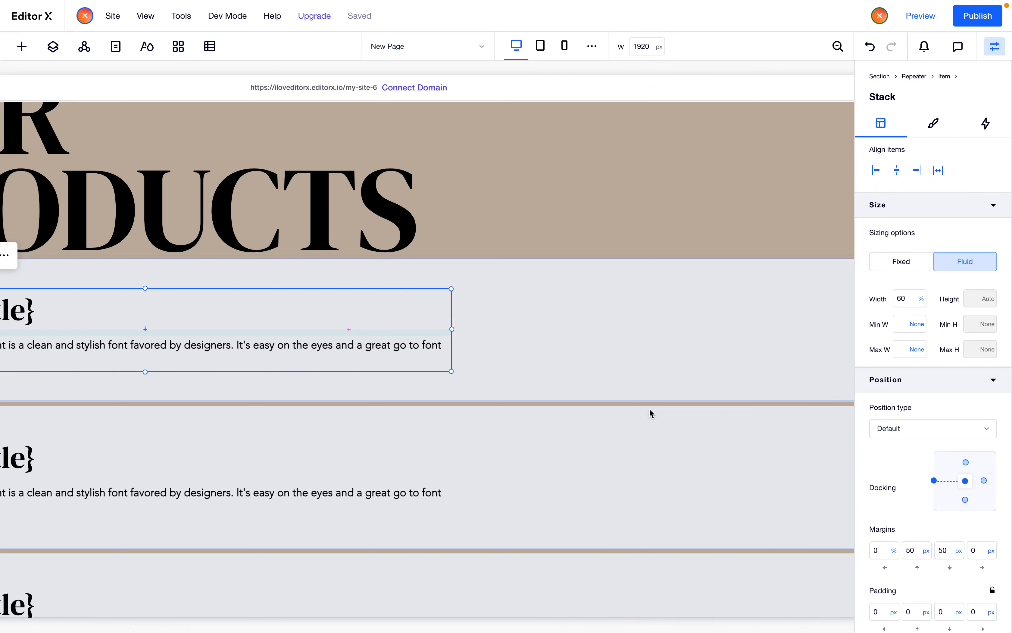
pyautogui.hscroll(3, 638, 408)
pyautogui.hscroll(-4, 637, 408)
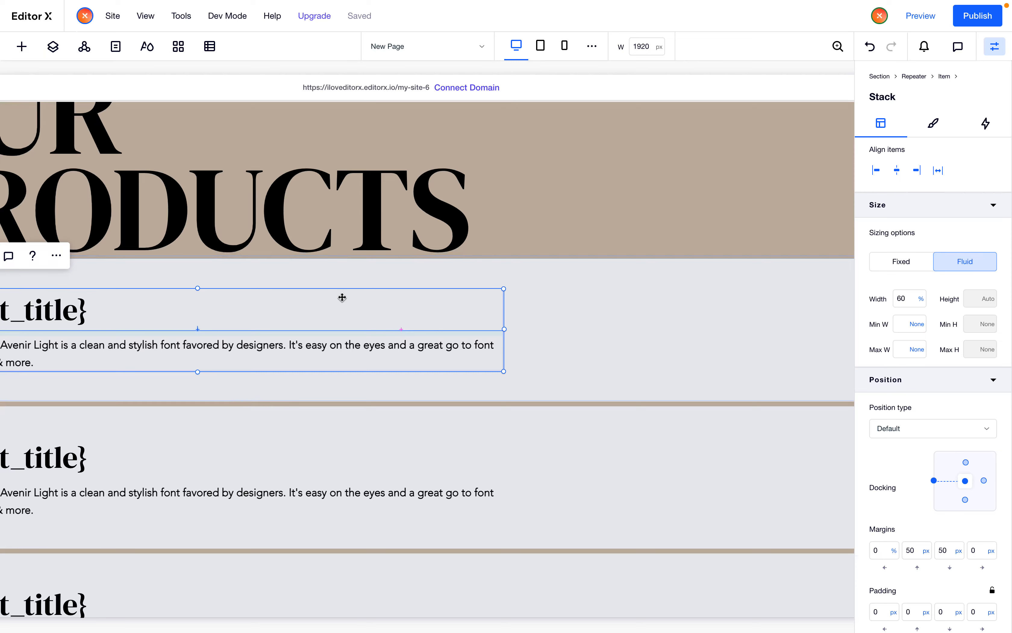
pyautogui.click(342, 297)
pyautogui.rightClick(343, 297)
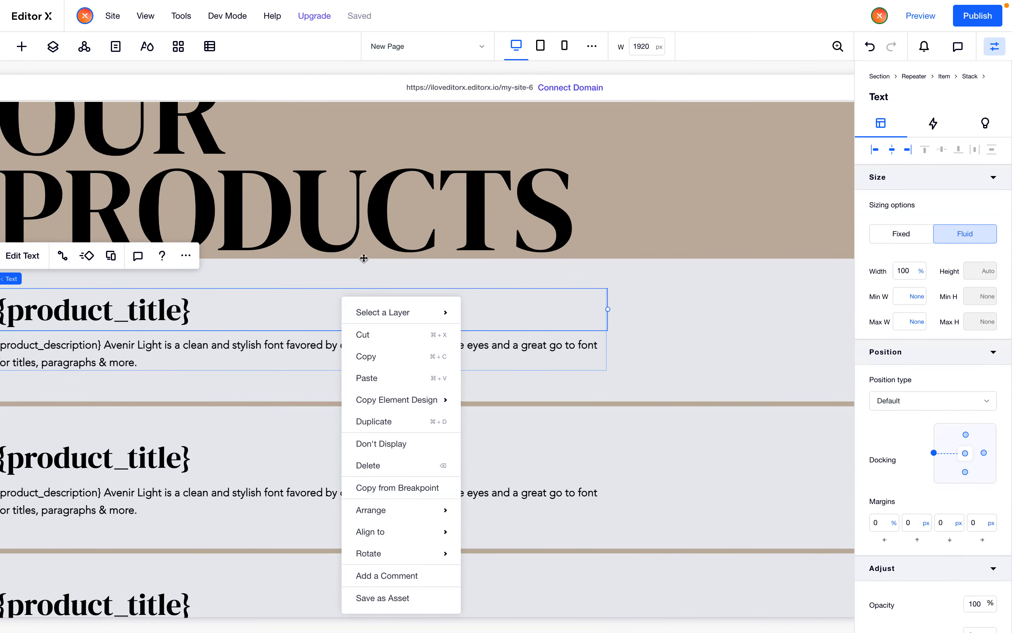
pyautogui.click(374, 356)
pyautogui.rightClick(645, 310)
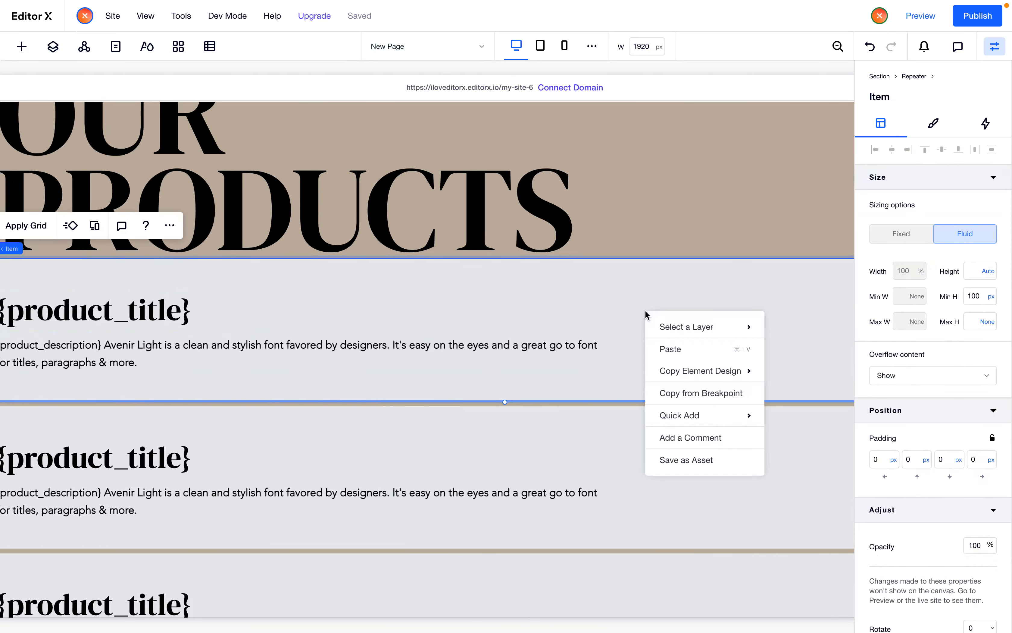
pyautogui.click(680, 348)
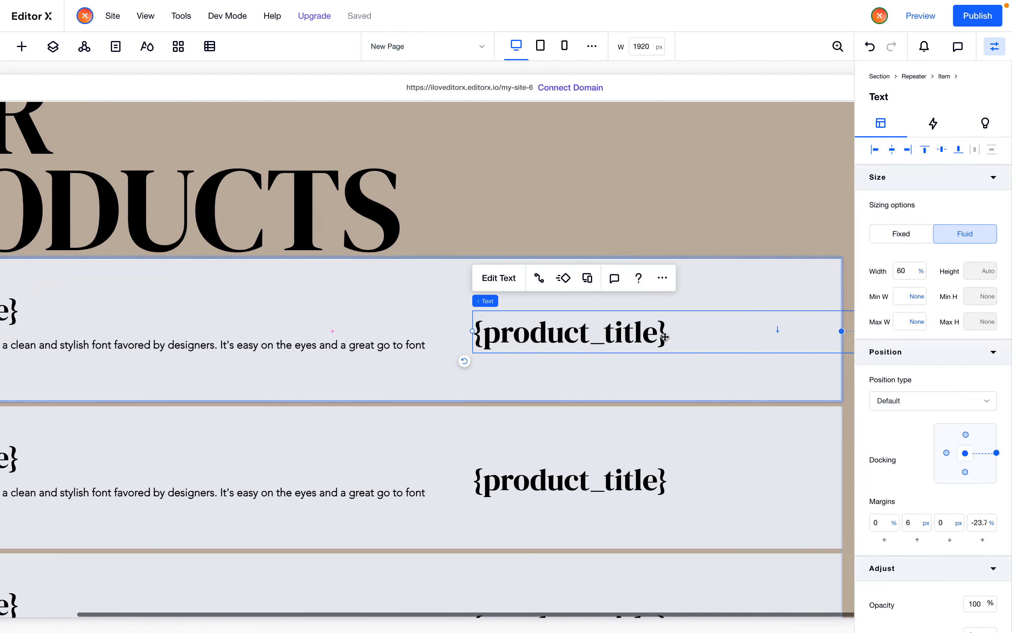
# Right-align the duplicated title's text and set its right margin to 0
pyautogui.click(500, 279)
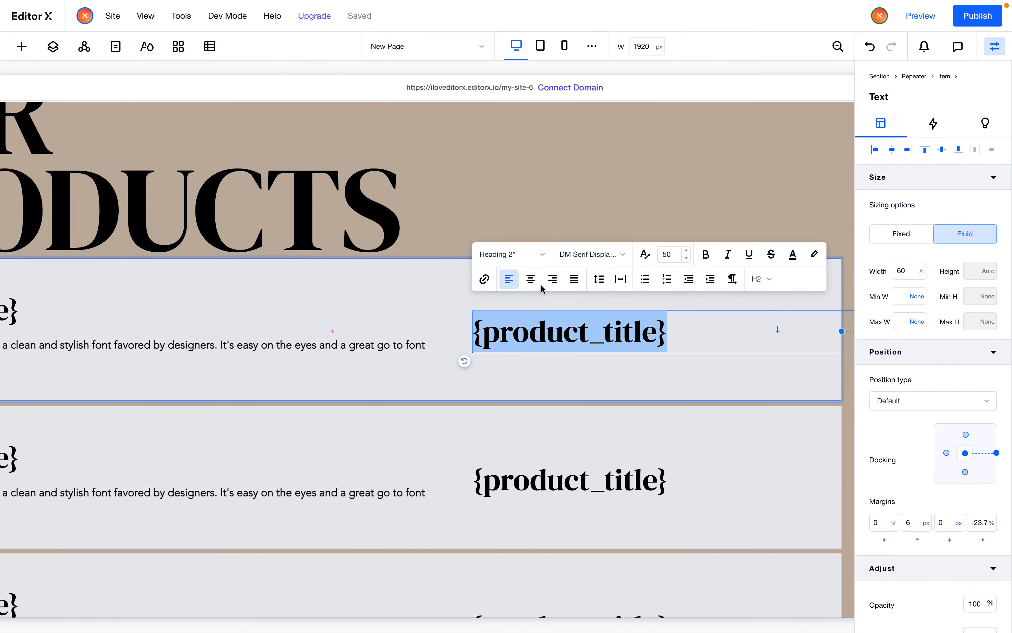
pyautogui.click(552, 279)
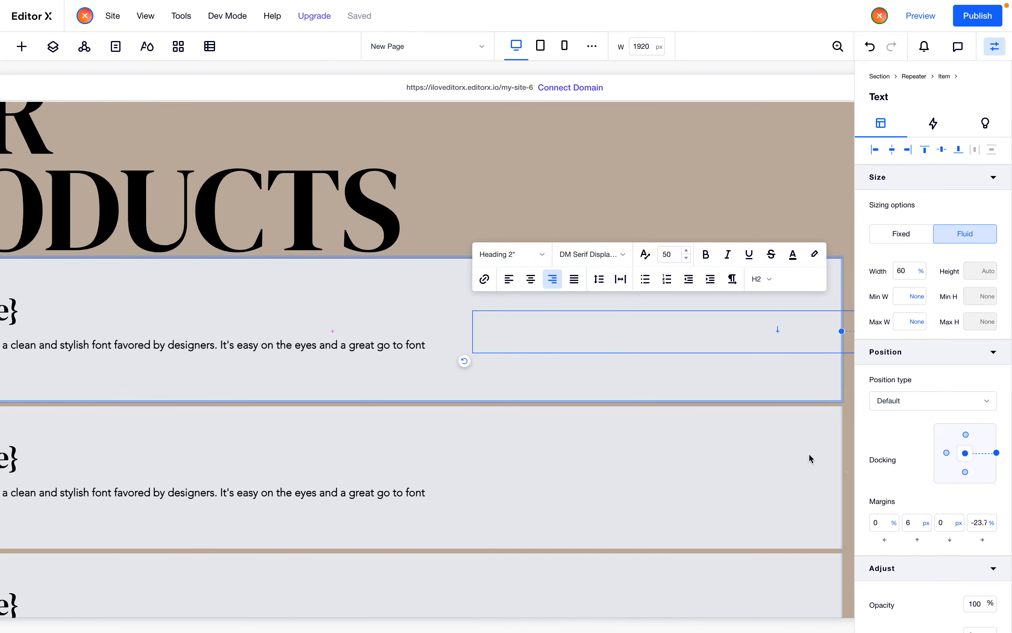
pyautogui.click(980, 522)
pyautogui.write('0')
pyautogui.press('Return')
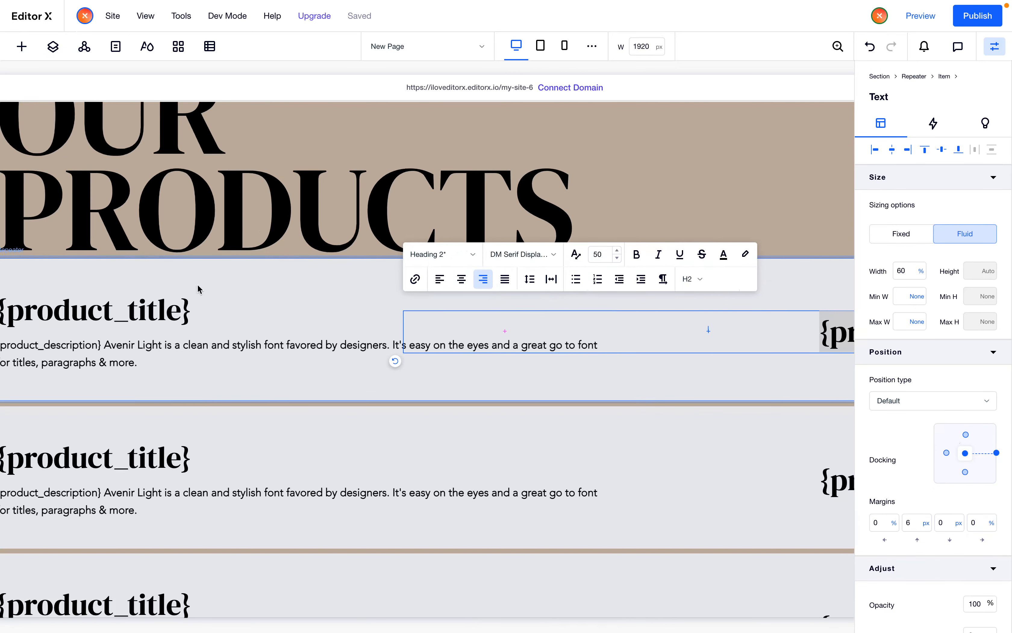
# Dock the duplicated title to the top of the repeater item
pyautogui.click(966, 434)
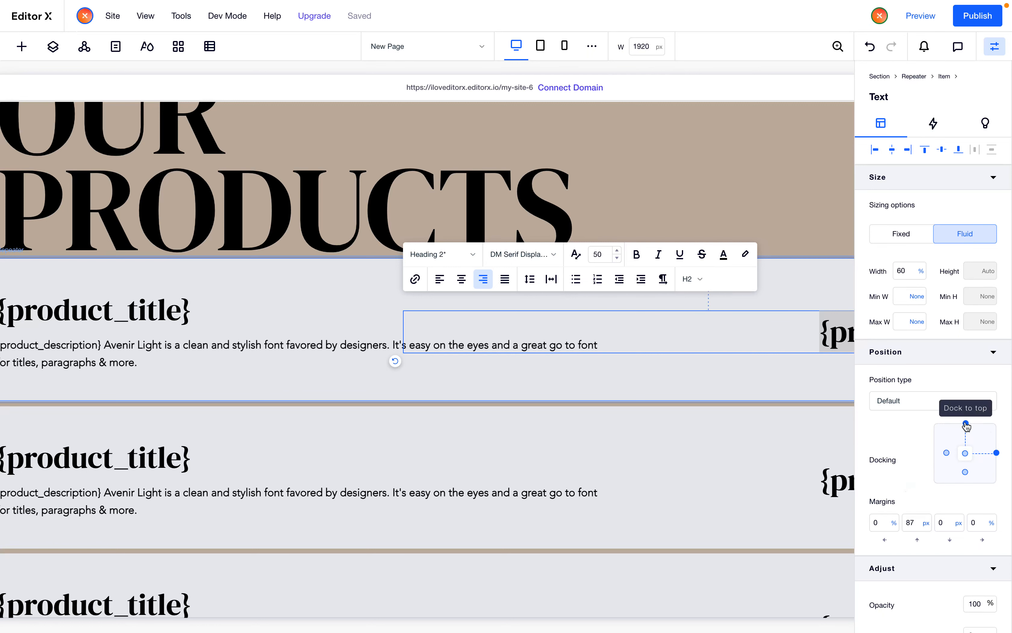
pyautogui.hscroll(5, 666, 423)
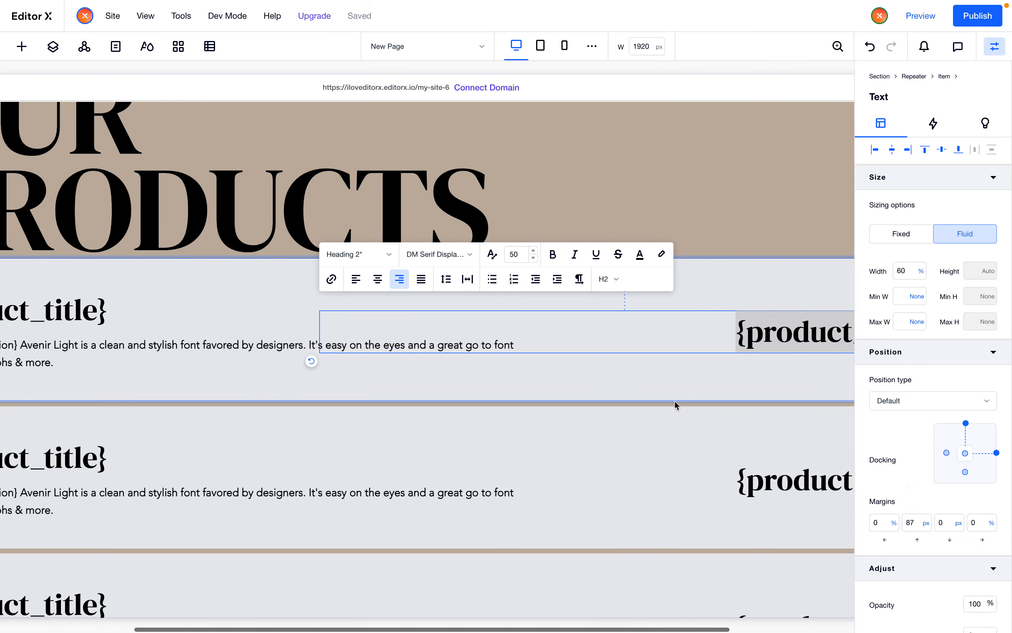
pyautogui.hscroll(3, 744, 369)
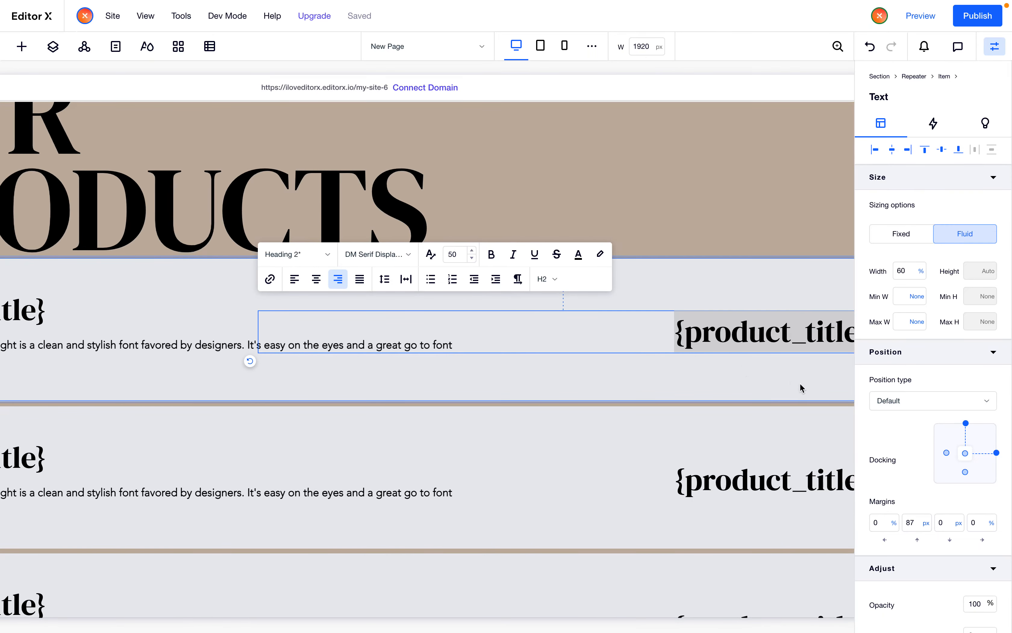
pyautogui.hscroll(-10, 528, 350)
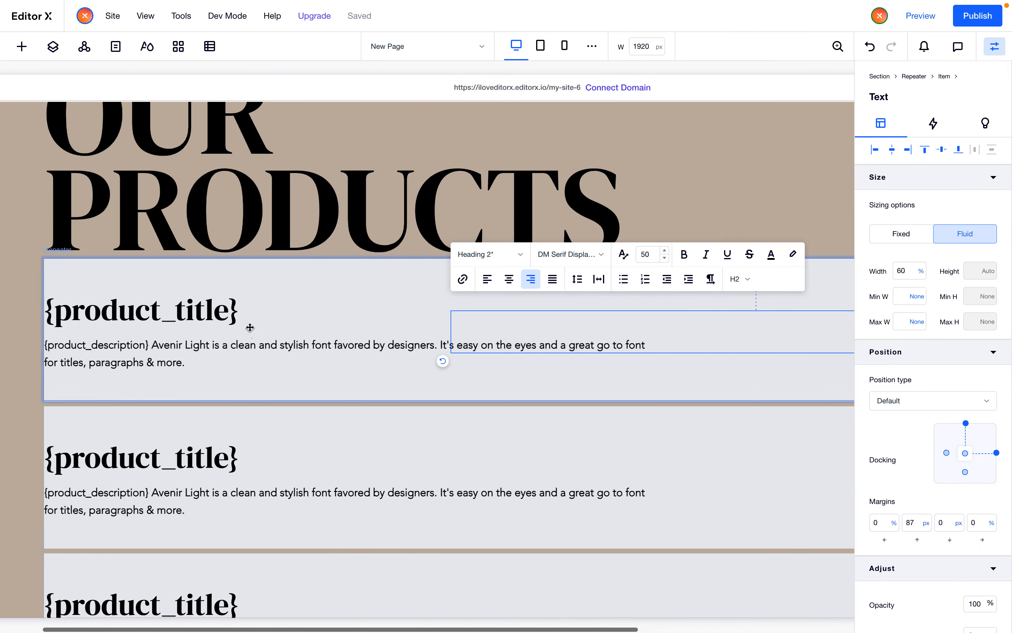
# Dock the title-and-paragraph stack to the top and set its bottom margin to 50 px
pyautogui.click(236, 333)
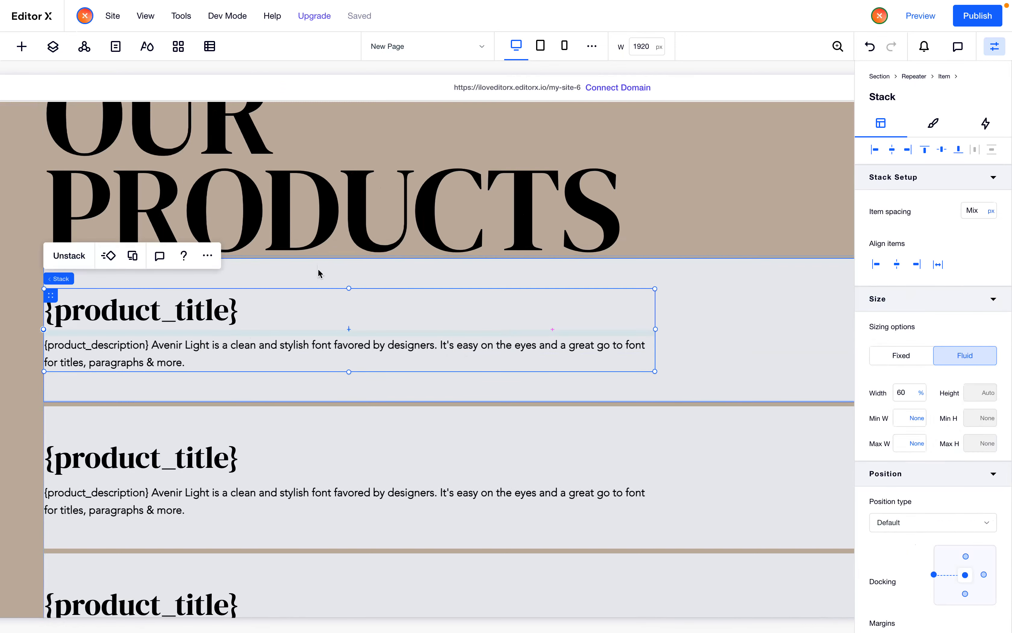
pyautogui.scroll(-3, 928, 464)
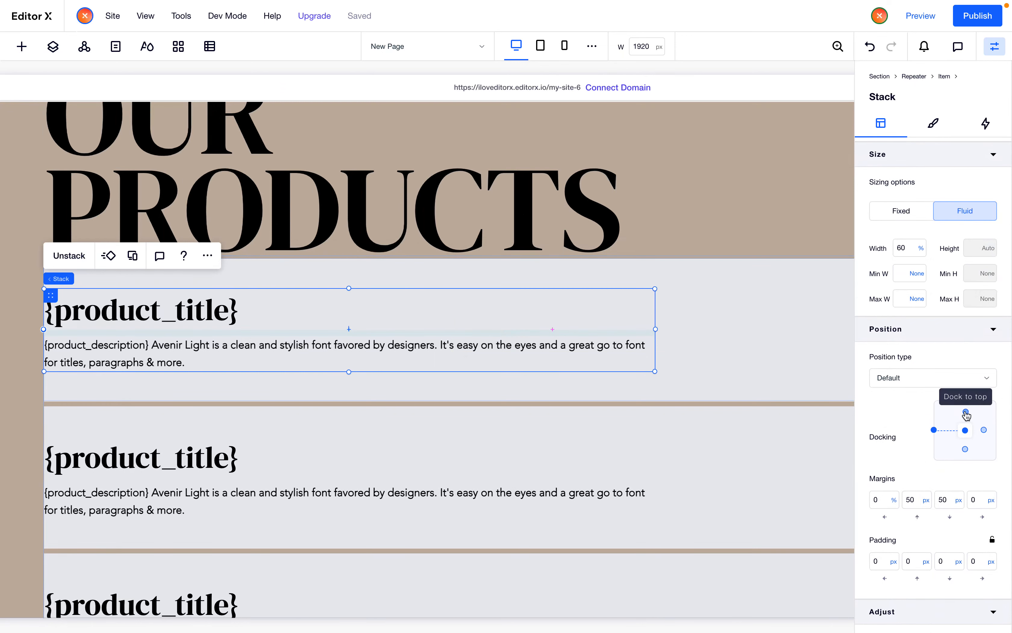
pyautogui.click(966, 410)
pyautogui.click(948, 505)
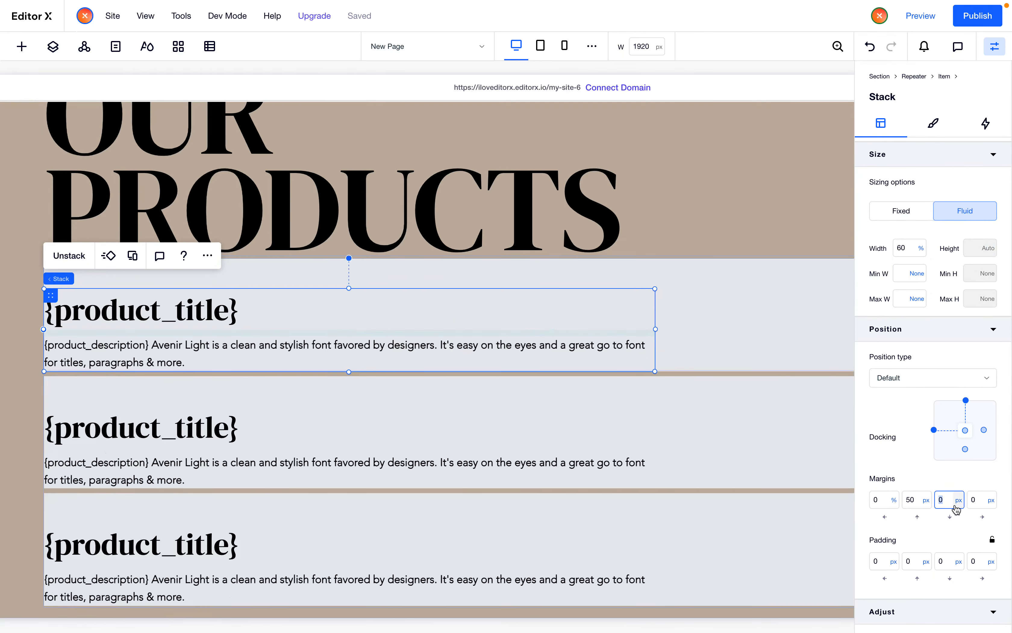
pyautogui.write('50')
pyautogui.press('Return')
# Set the duplicated title's top margin to 50 px
pyautogui.hscroll(7, 544, 342)
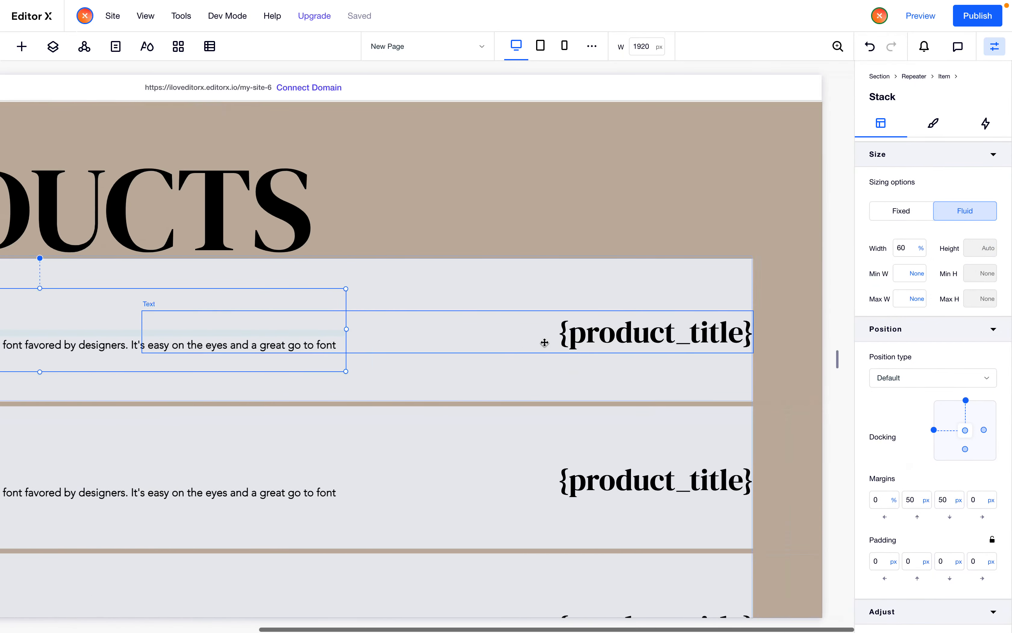
pyautogui.click(670, 341)
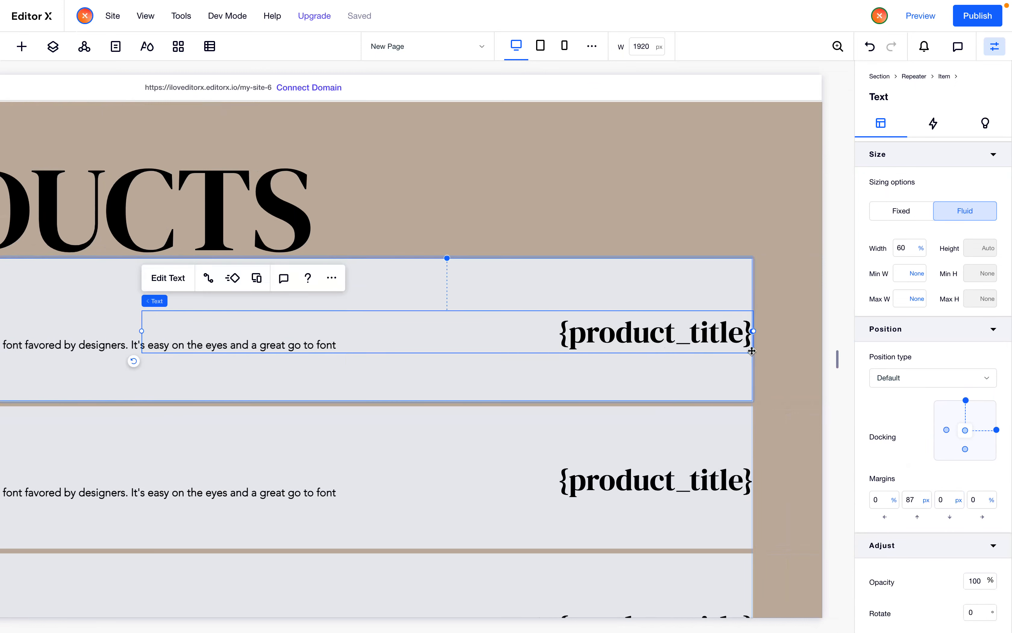
pyautogui.click(912, 501)
pyautogui.write('50')
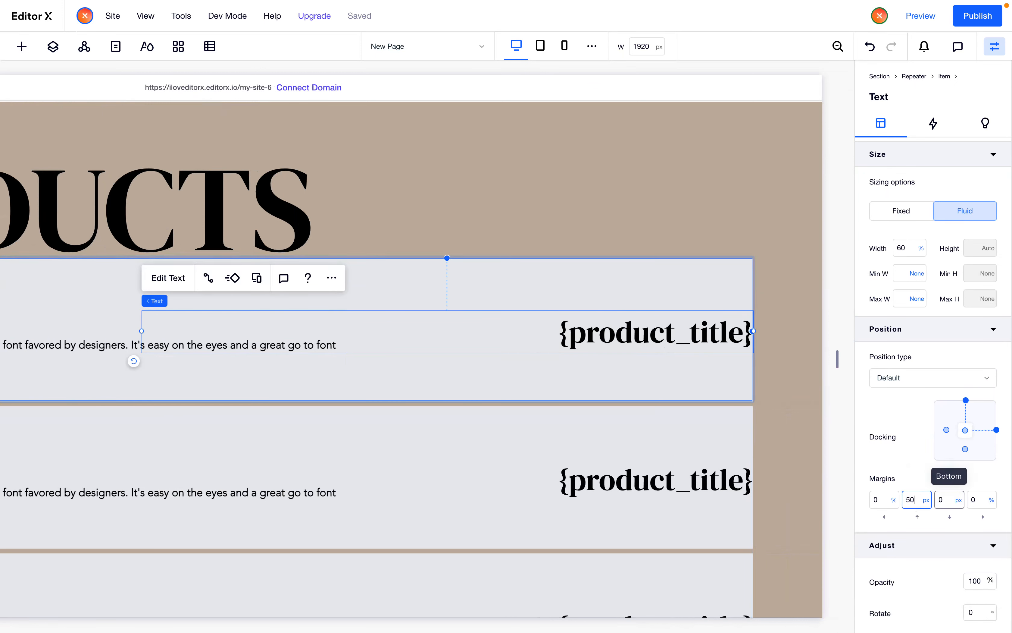
pyautogui.press('Return')
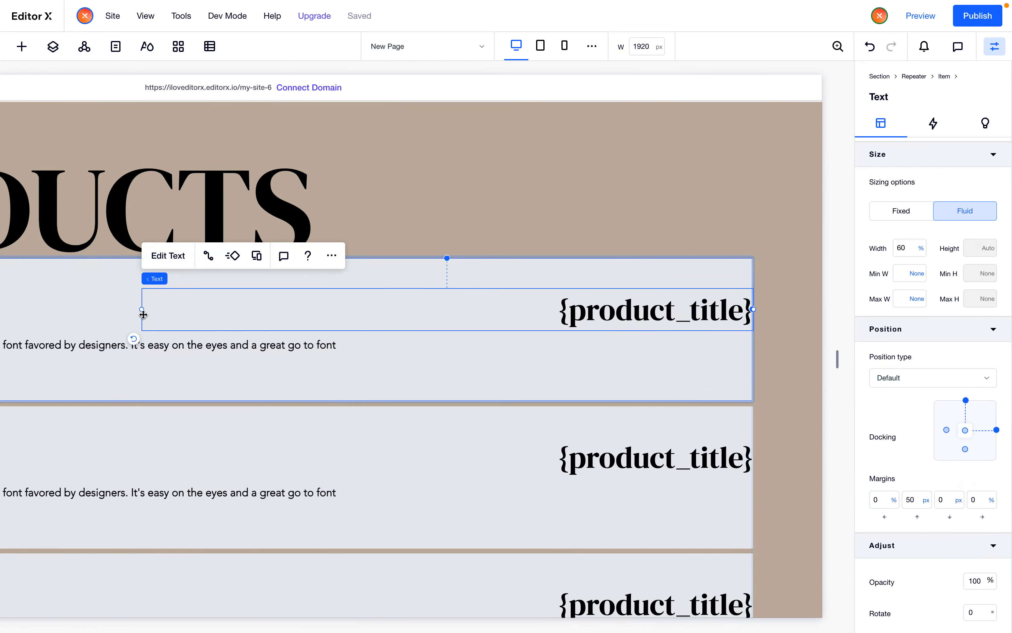
# Shorten the duplicated title from its left edge to about 29.5% width
pyautogui.moveTo(155, 311); pyautogui.dragTo(452, 311)
pyautogui.click(463, 359)
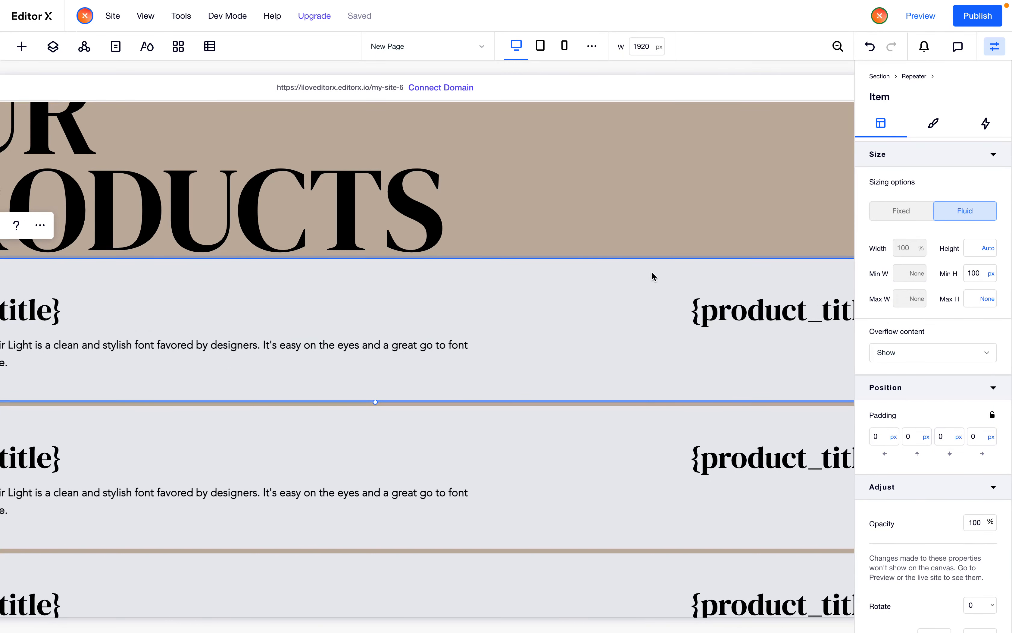
pyautogui.click(692, 318)
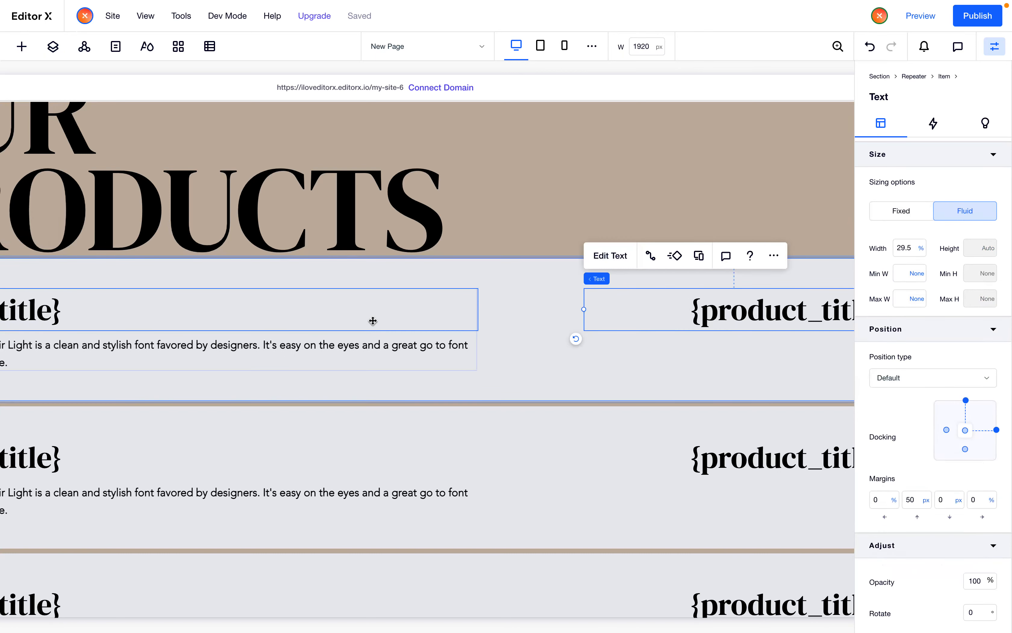
pyautogui.click(378, 336)
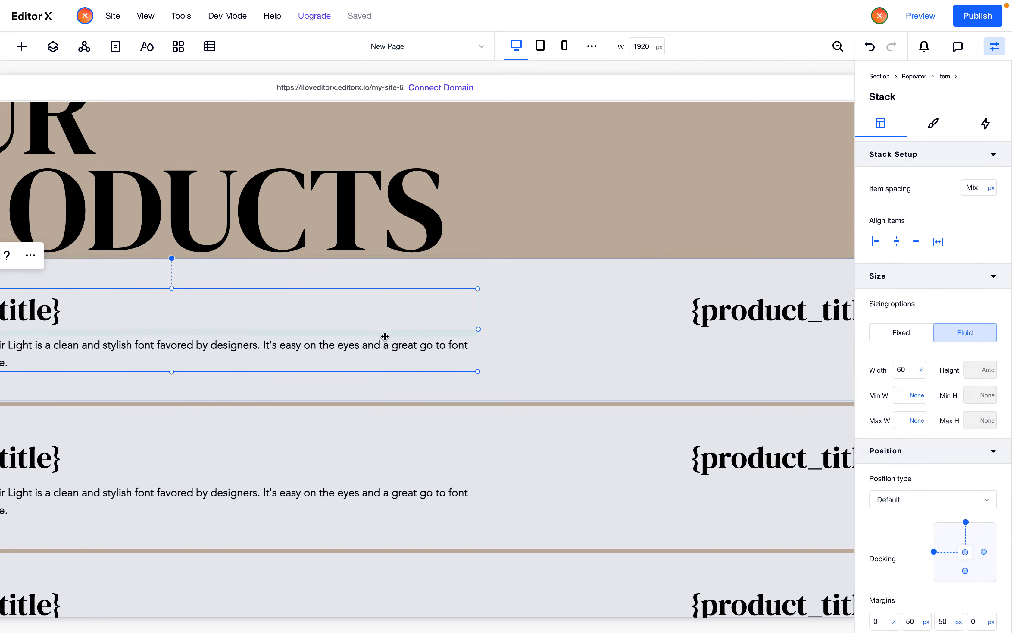
pyautogui.click(572, 351)
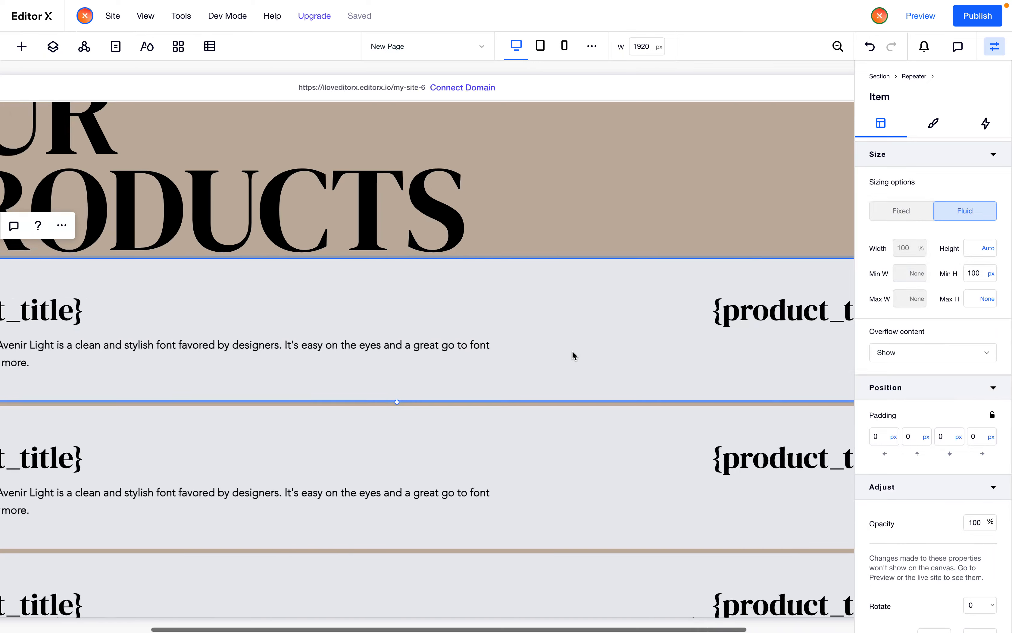
# Examine the reference OUR PRODUCTS page's product rows and hover image layout
pyautogui.hscroll(1, 572, 350)
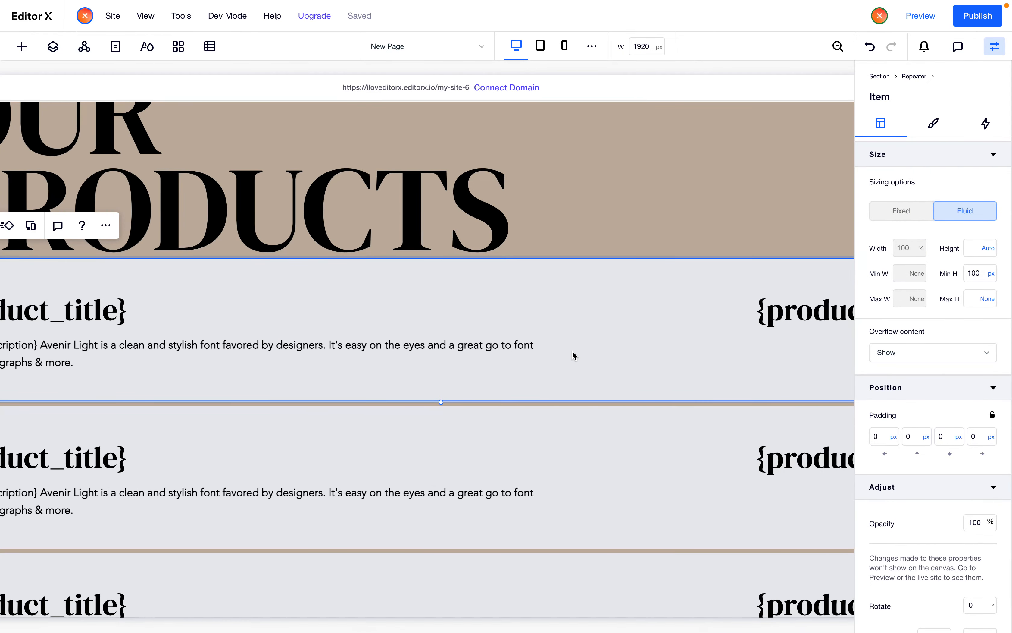
pyautogui.hscroll(-1, 572, 351)
pyautogui.hscroll(-2, 572, 350)
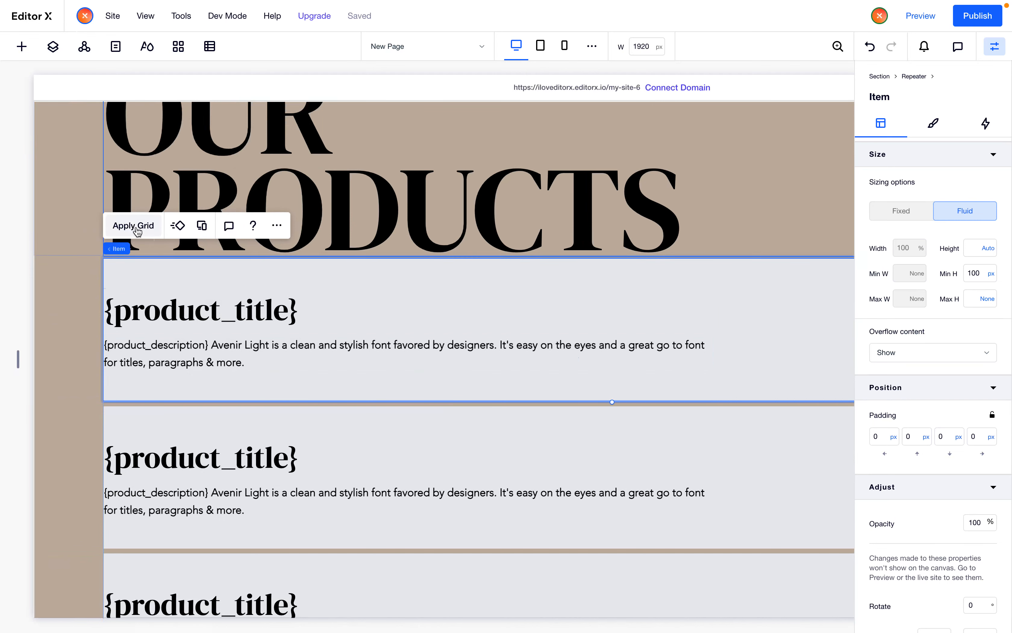
pyautogui.hscroll(3, 288, 352)
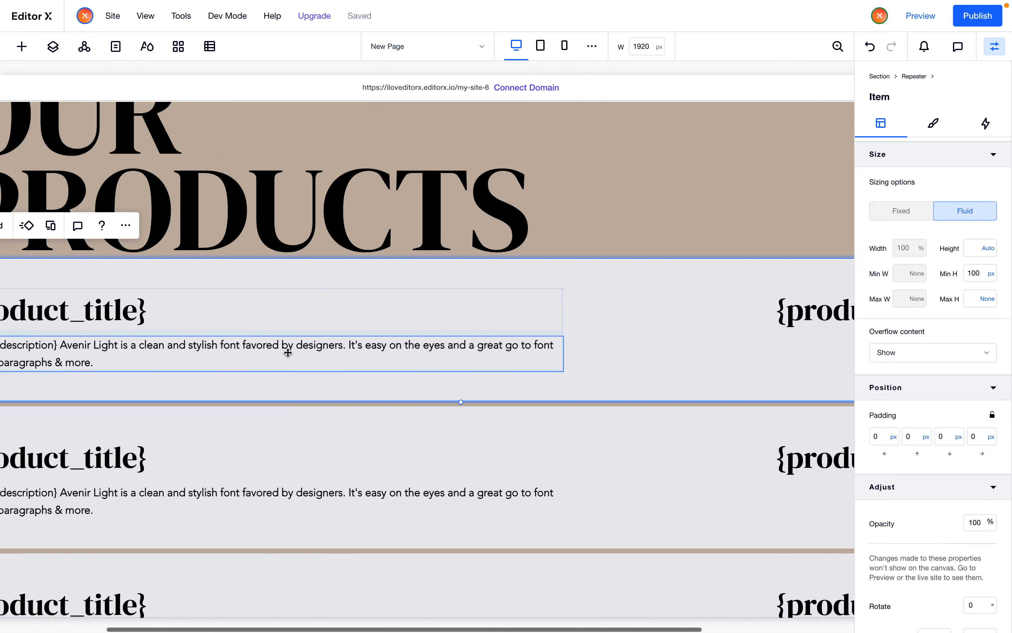
pyautogui.hscroll(-3, 288, 353)
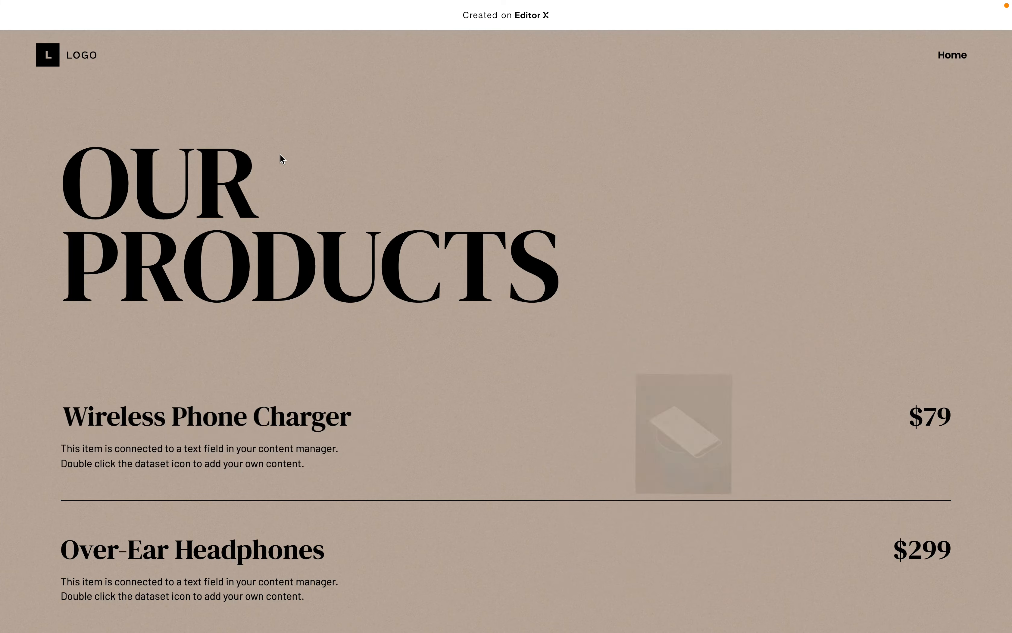
pyautogui.scroll(-3, 357, 255)
pyautogui.moveTo(356, 257)
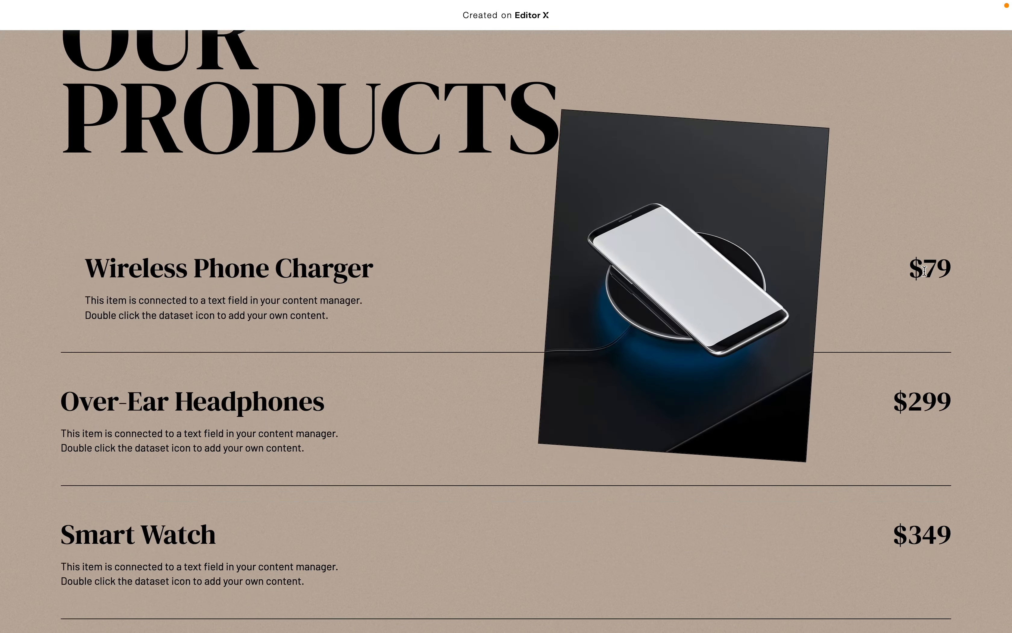
pyautogui.hotkey('ctrl', 'Tab')
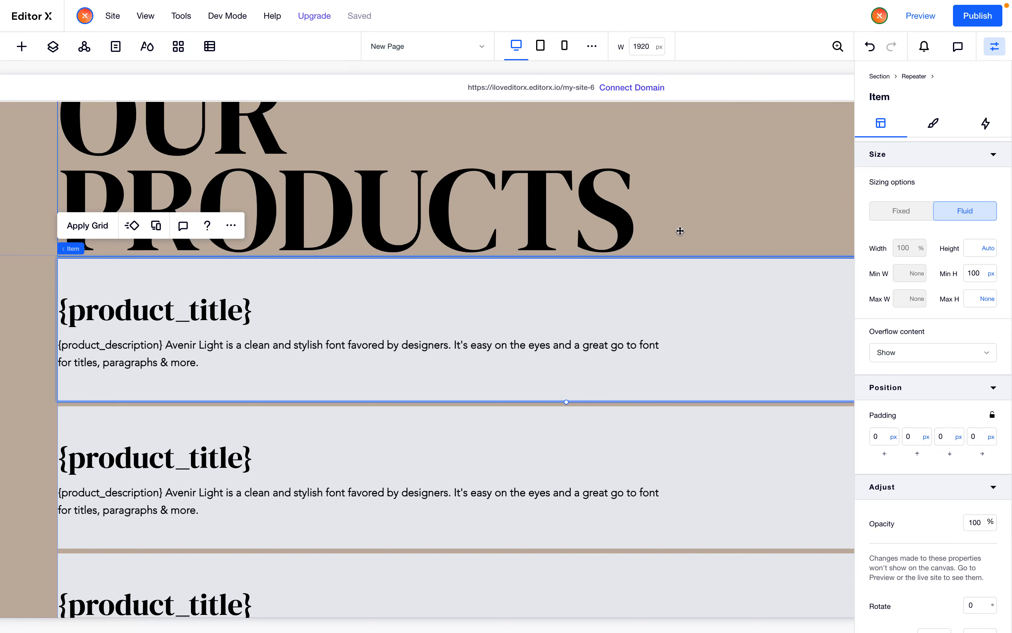
# Apply a 3x1 grid layout to the repeater item
pyautogui.click(83, 225)
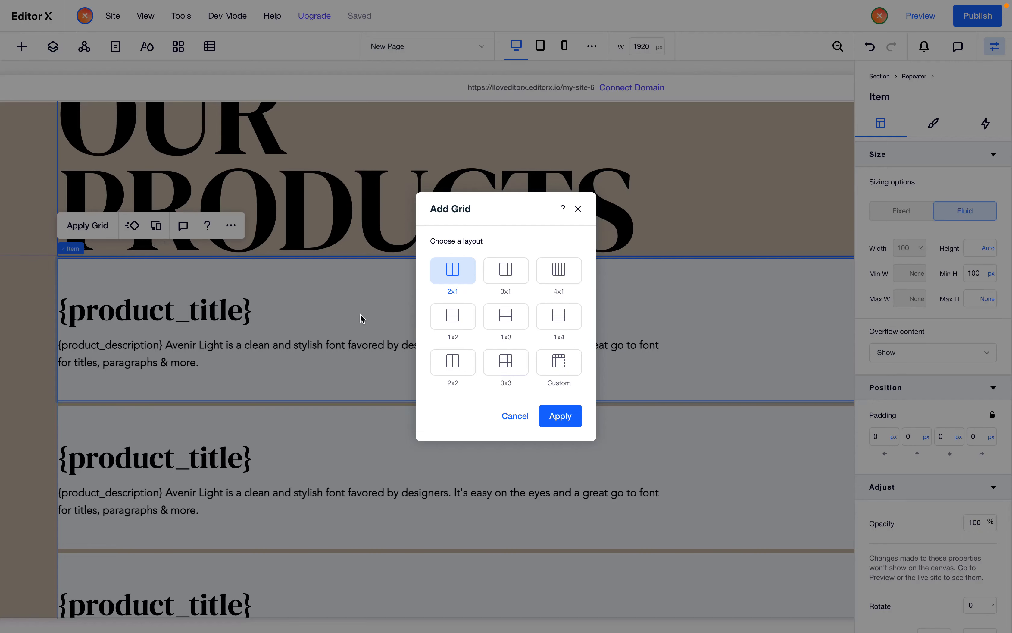
pyautogui.click(507, 277)
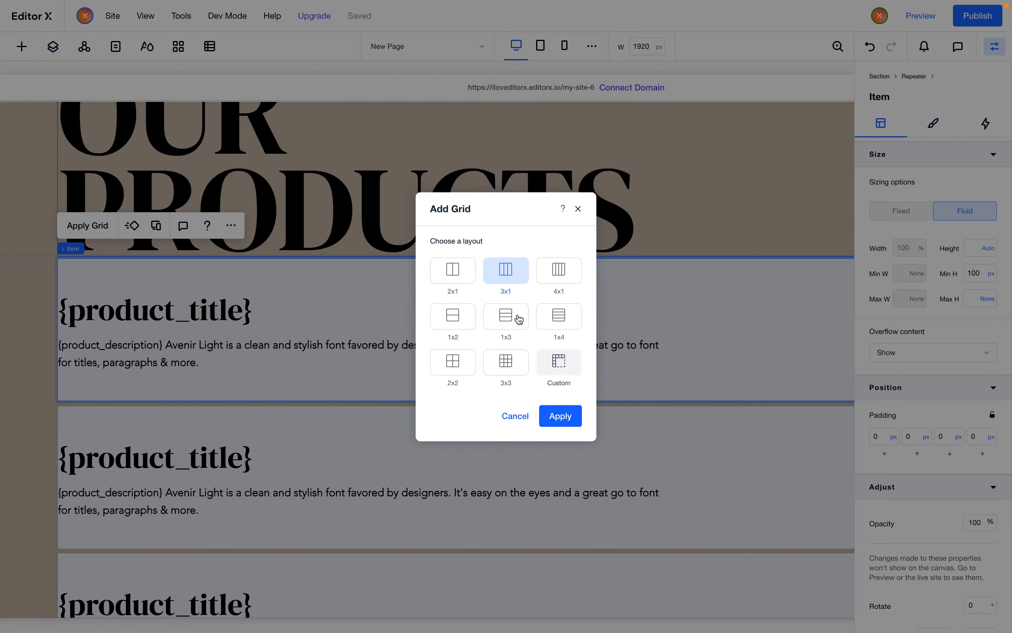
pyautogui.click(559, 418)
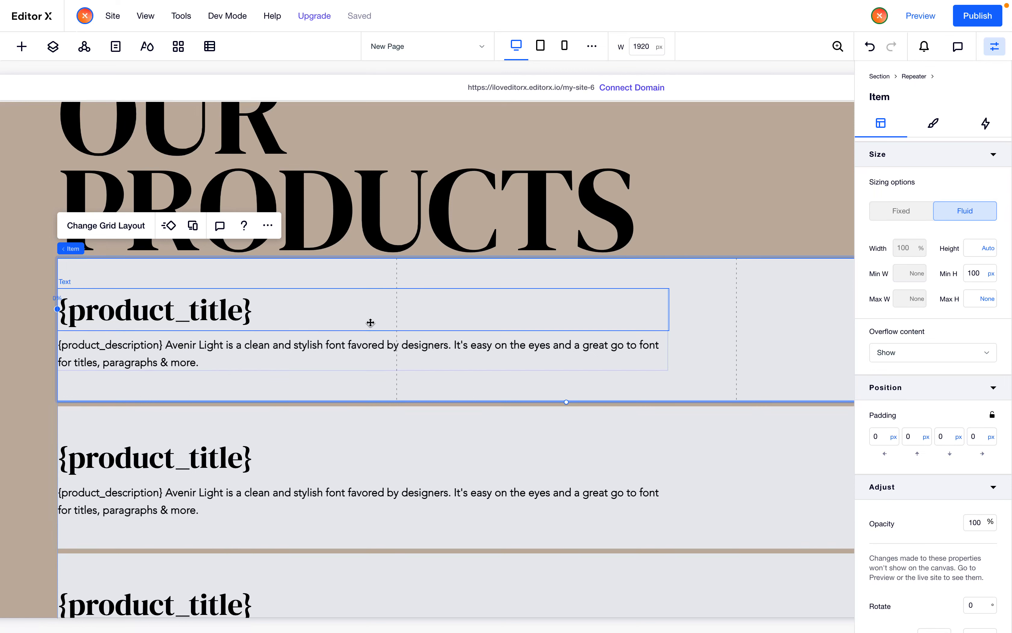
# Set the title-and-description stack's grid area to span columns 1 to 2
pyautogui.click(329, 332)
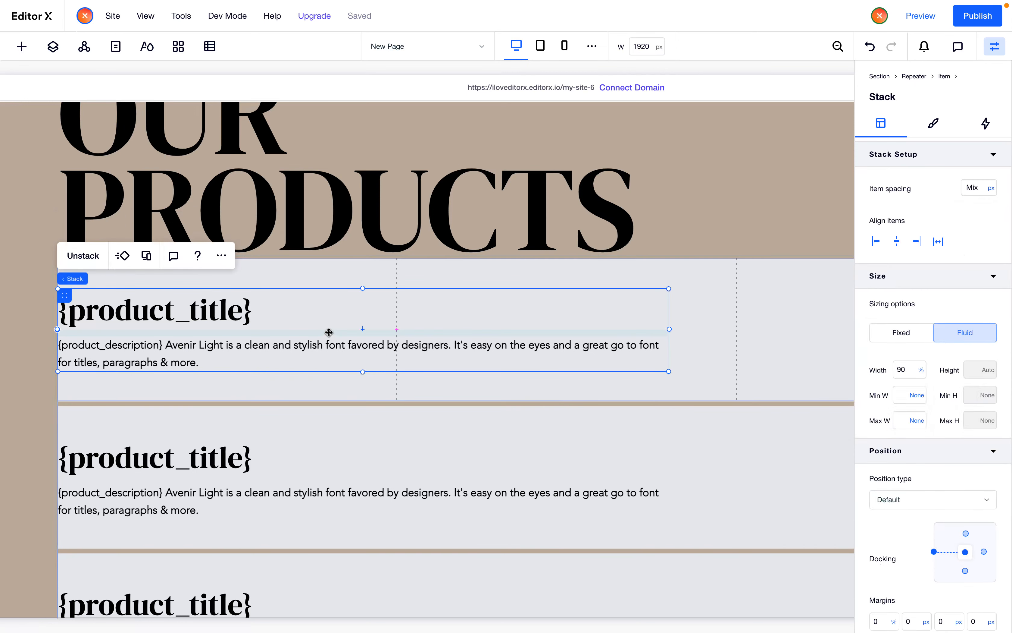
pyautogui.scroll(-7, 913, 438)
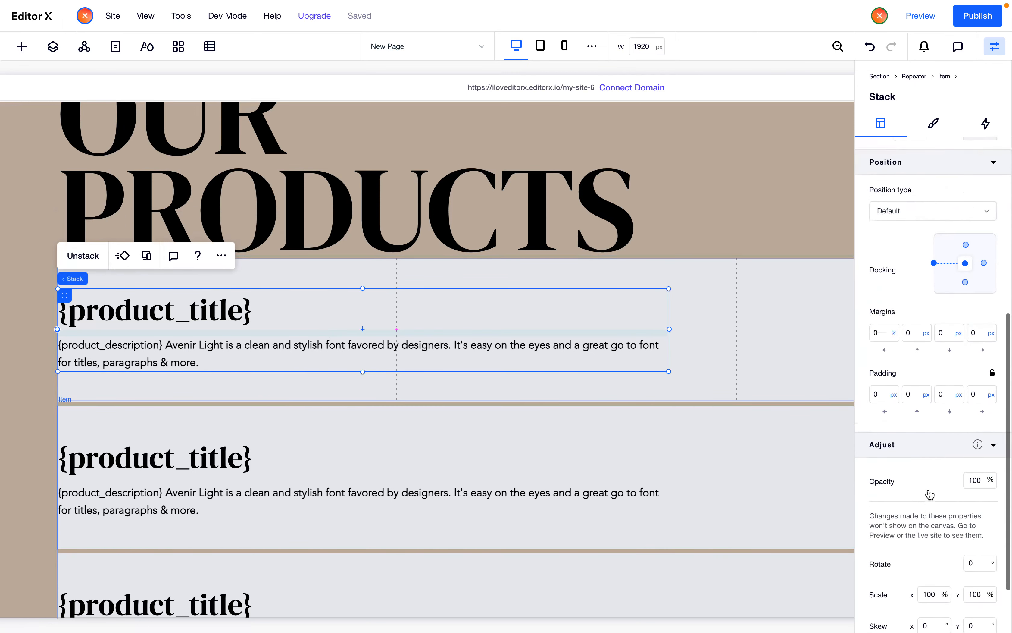
pyautogui.click(926, 427)
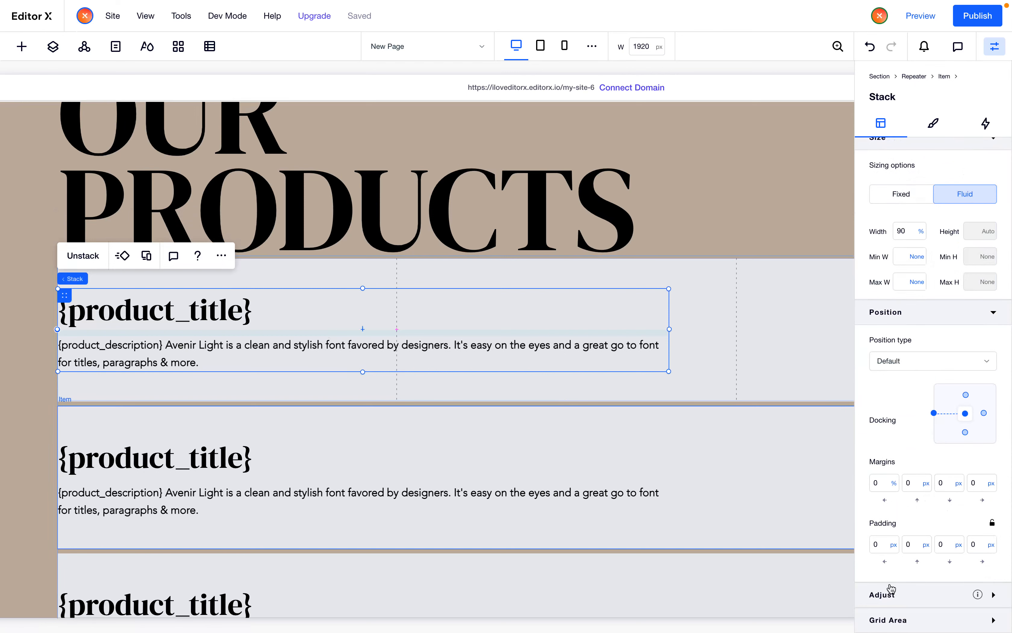
pyautogui.click(898, 619)
pyautogui.click(916, 597)
pyautogui.write('2')
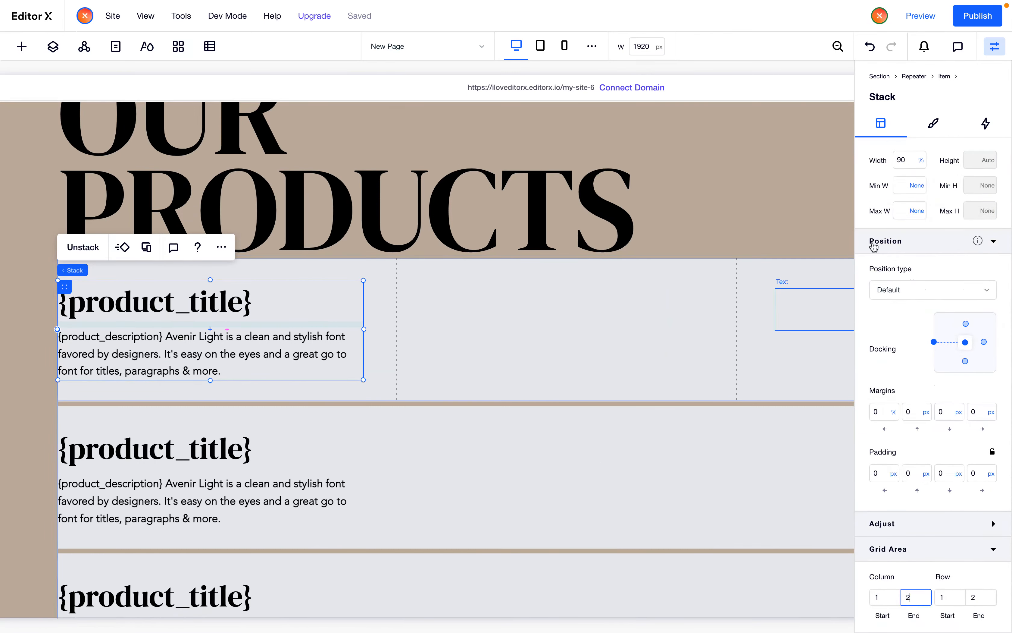
# Set the stack's width to 100%
pyautogui.scroll(3, 874, 247)
pyautogui.click(905, 289)
pyautogui.write('100')
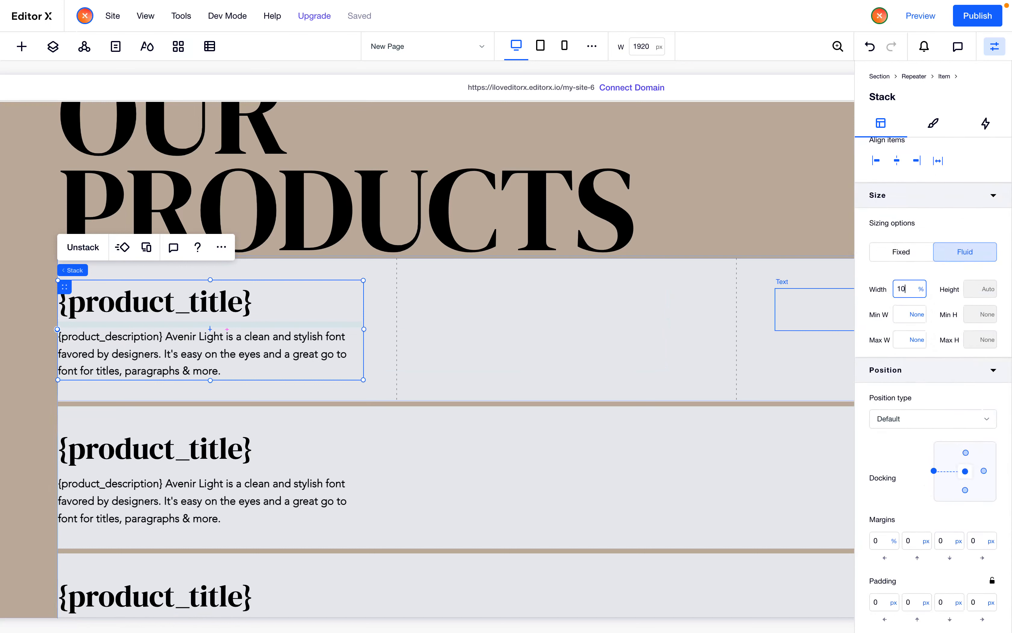
pyautogui.press('Return')
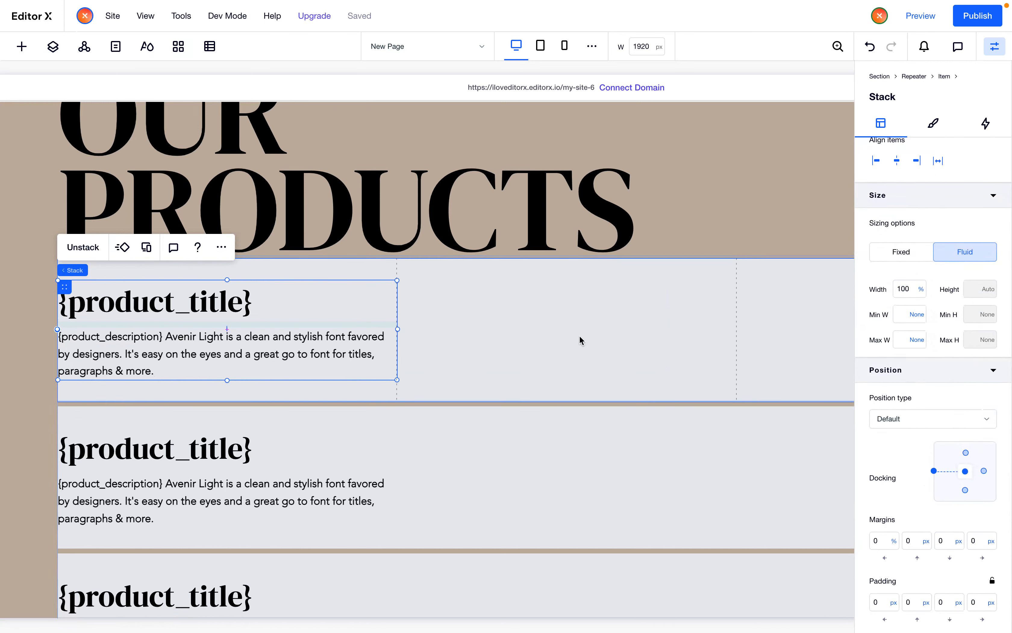
# Change the duplicated title text in the third grid column to {price}
pyautogui.hscroll(5, 580, 335)
pyautogui.click(618, 353)
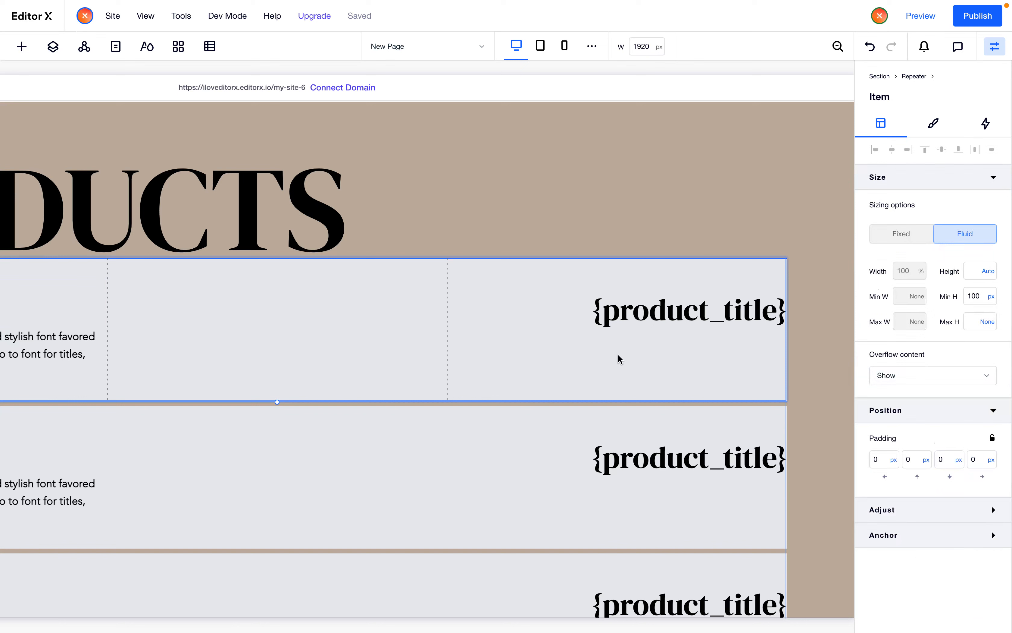
pyautogui.doubleClick(634, 317)
pyautogui.click(605, 314)
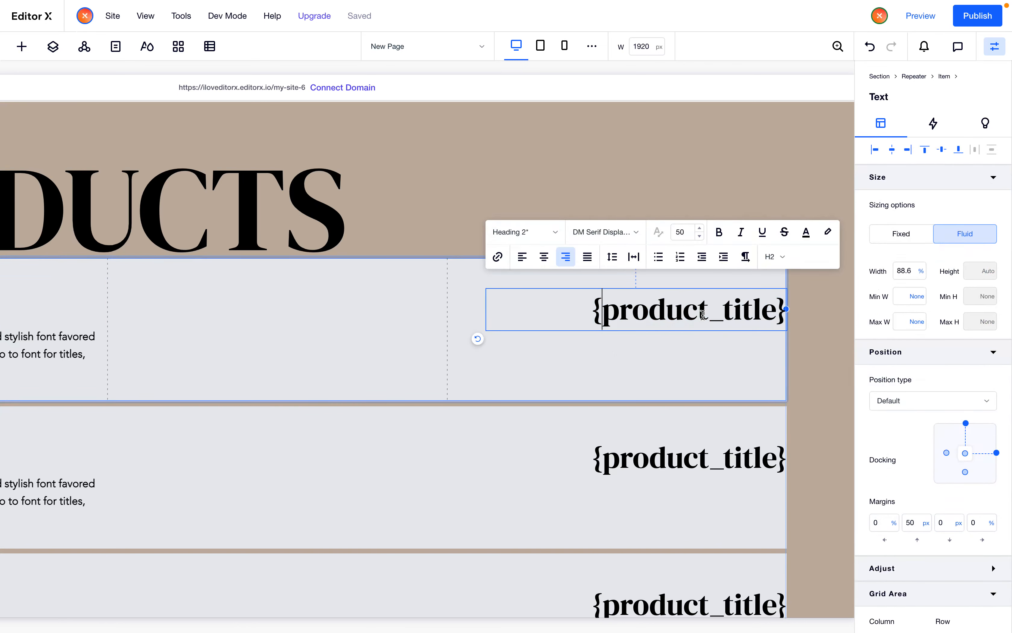
pyautogui.hotkey('shift', 'End')
pyautogui.hotkey('shift', 'Left')
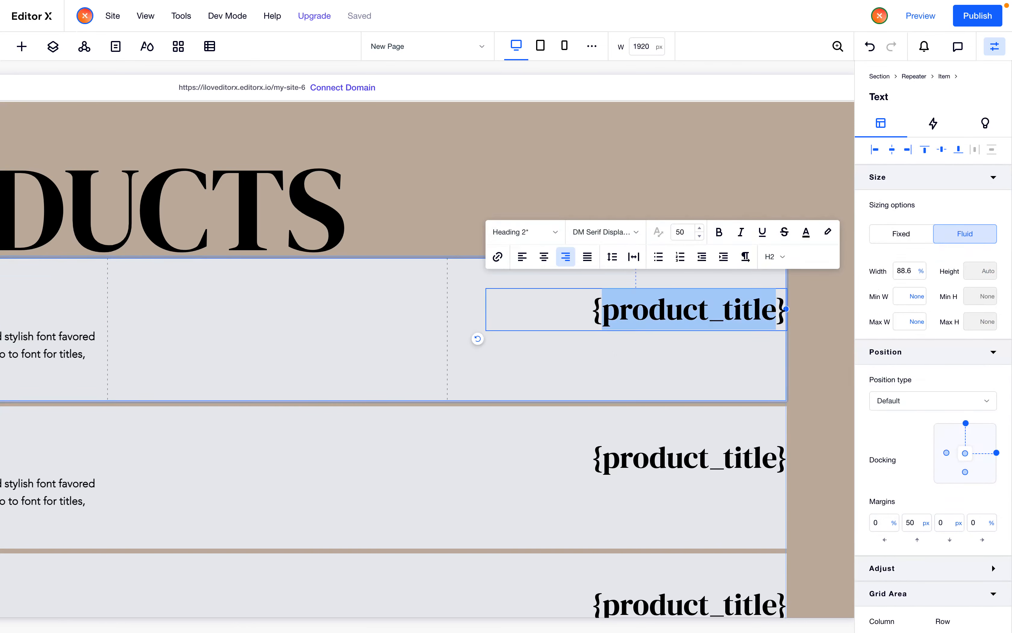
pyautogui.write('price')
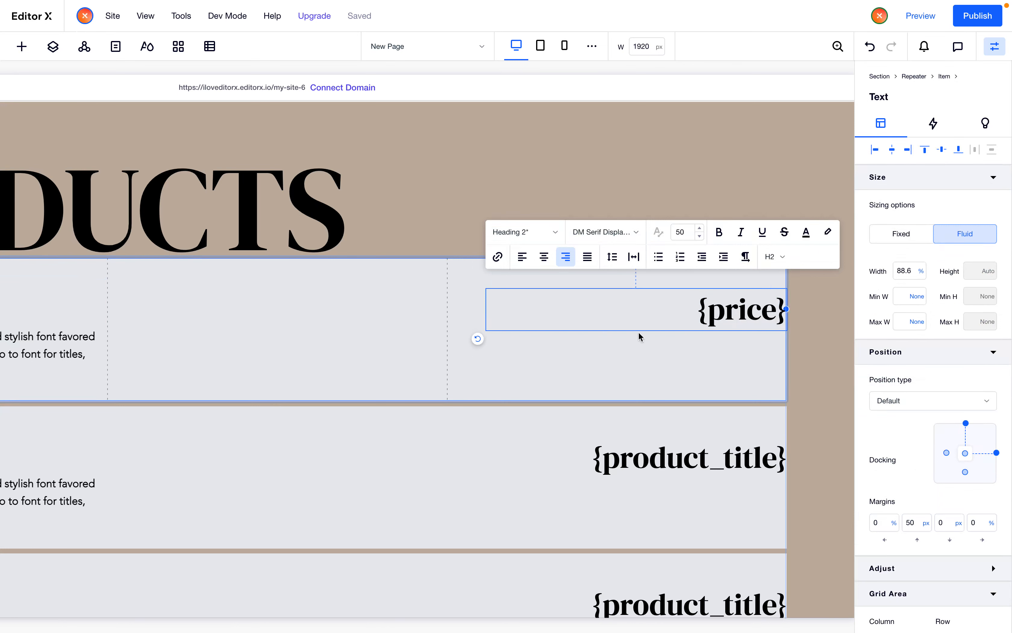
pyautogui.click(644, 365)
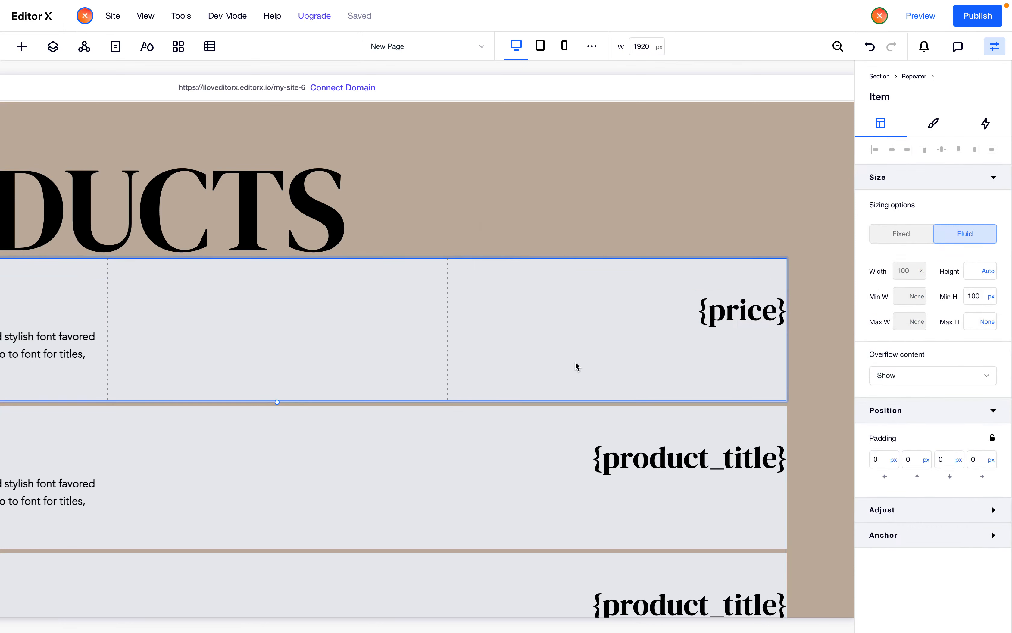
# Set the price text's width to 100%
pyautogui.click(686, 302)
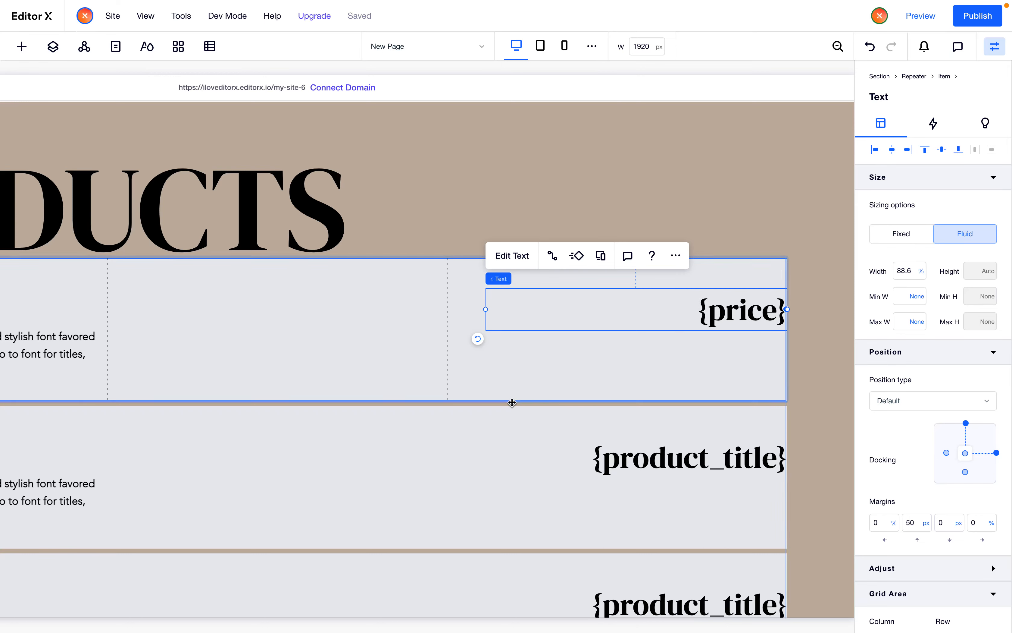
pyautogui.hscroll(-4, 510, 407)
pyautogui.hscroll(4, 511, 407)
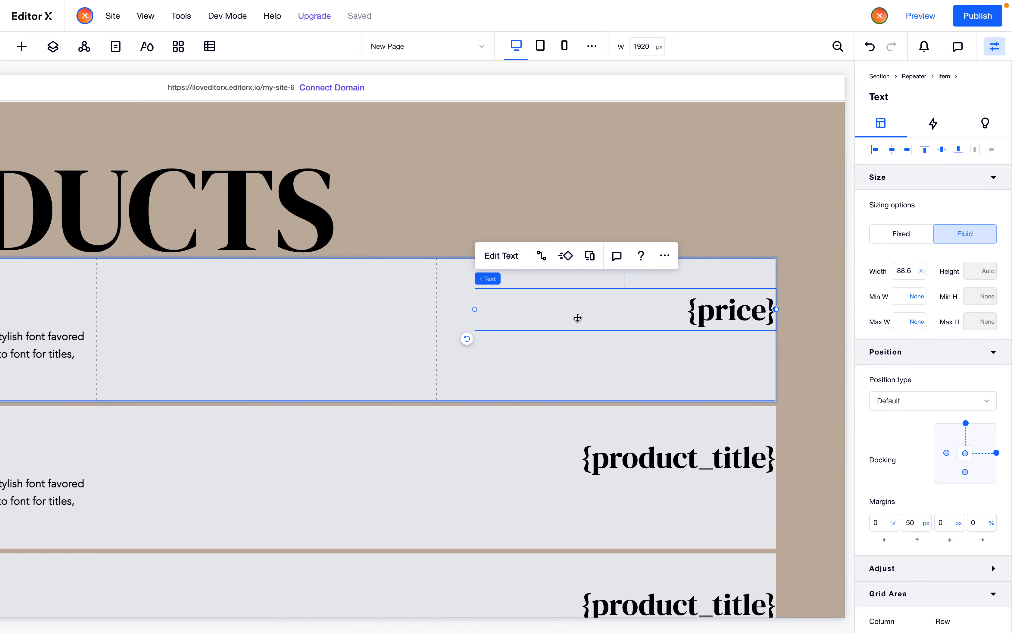
pyautogui.click(581, 366)
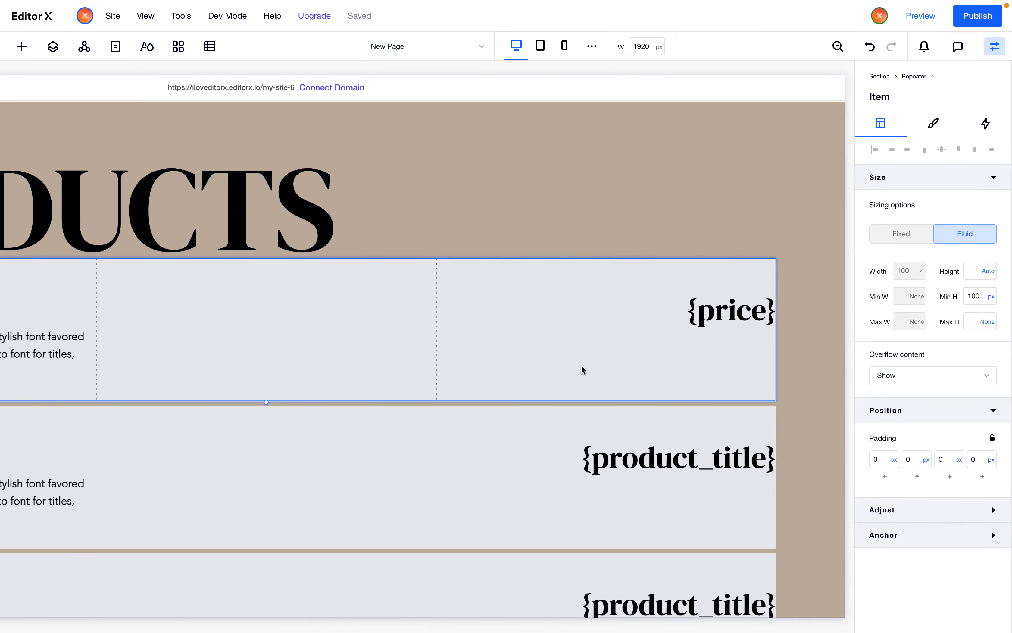
pyautogui.hscroll(-5, 581, 370)
pyautogui.hscroll(4, 582, 368)
pyautogui.click(655, 301)
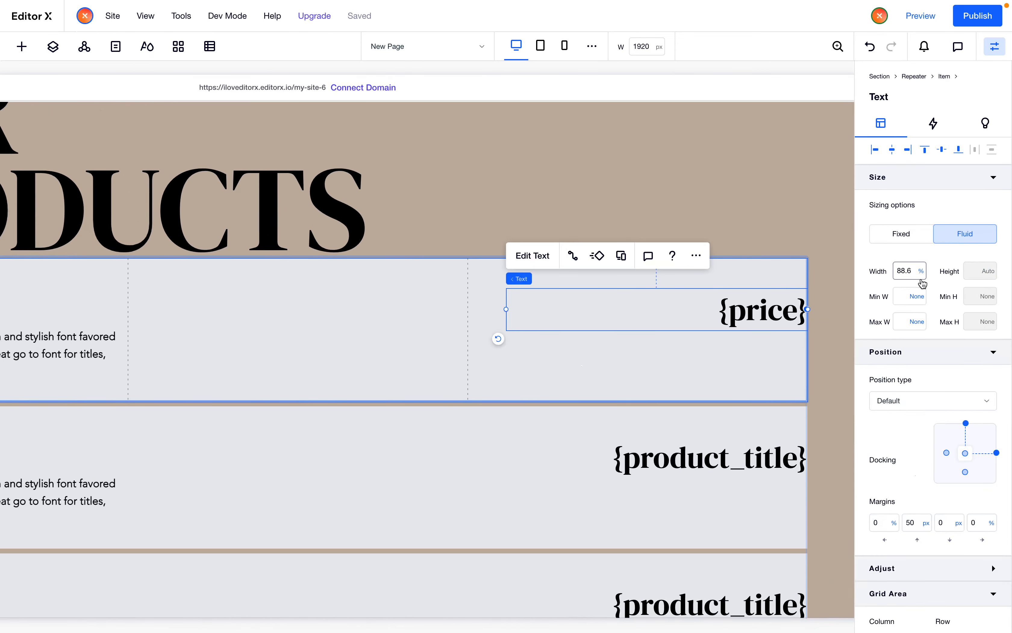
pyautogui.doubleClick(918, 279)
pyautogui.write('100')
pyautogui.click(393, 364)
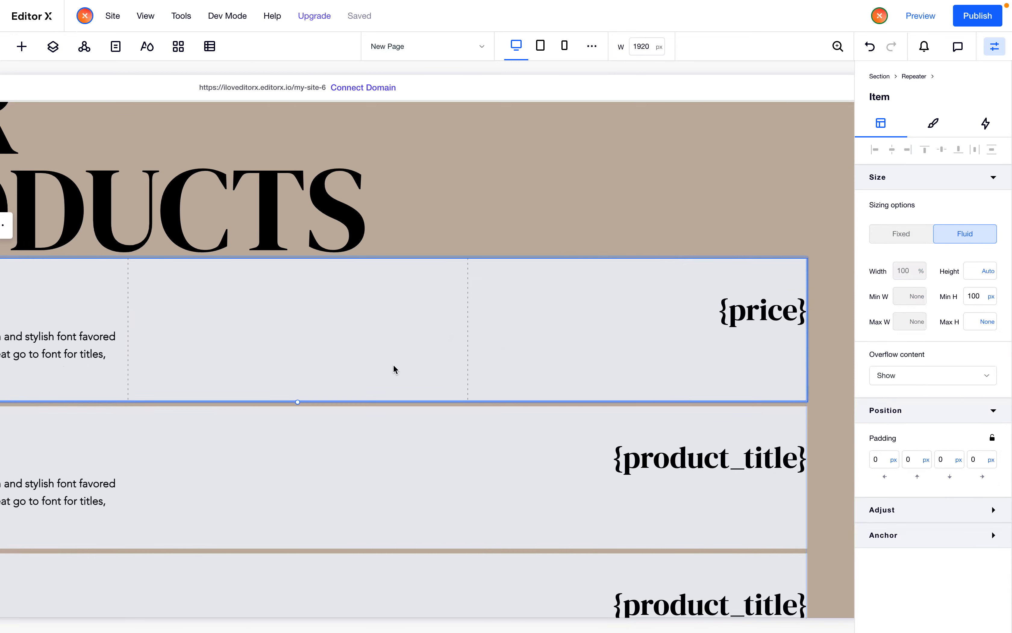
# In advanced grid mode, set the item grid's third column width to Max Content
pyautogui.hscroll(-6, 389, 361)
pyautogui.click(144, 225)
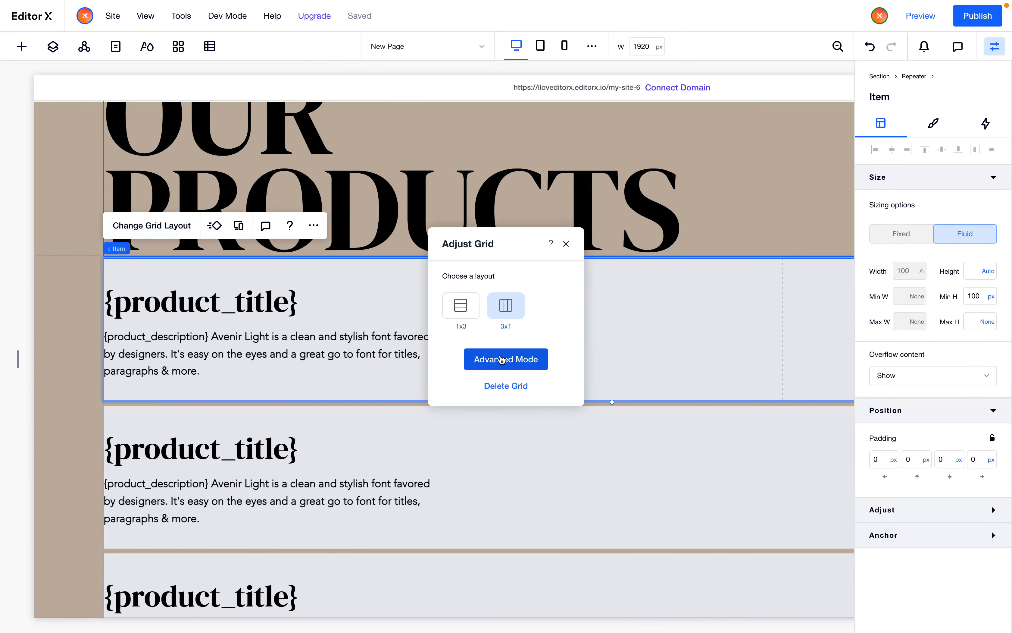
pyautogui.click(496, 367)
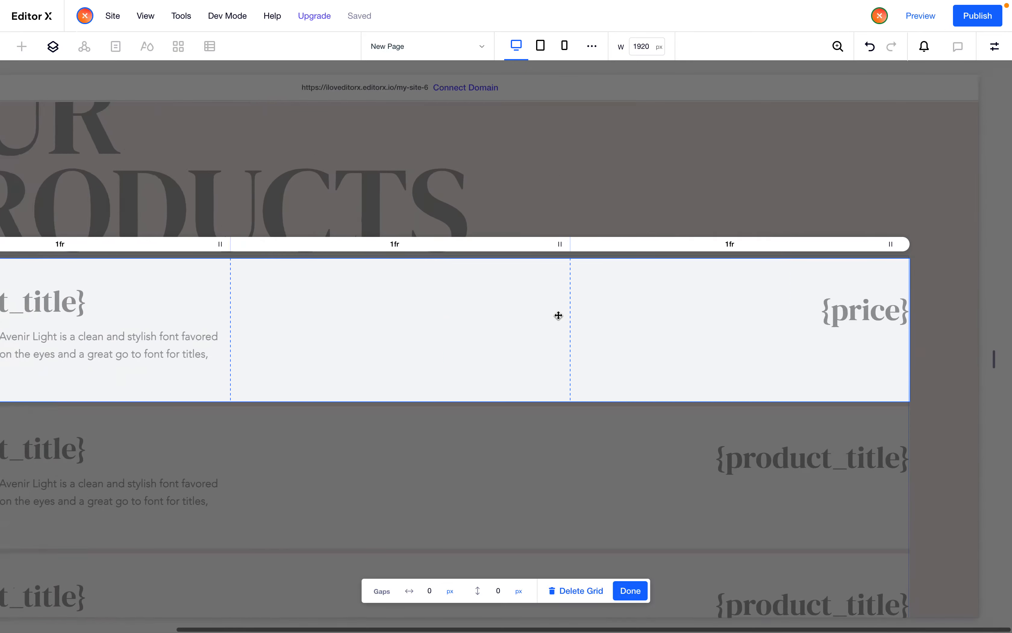
pyautogui.click(746, 245)
pyautogui.click(883, 286)
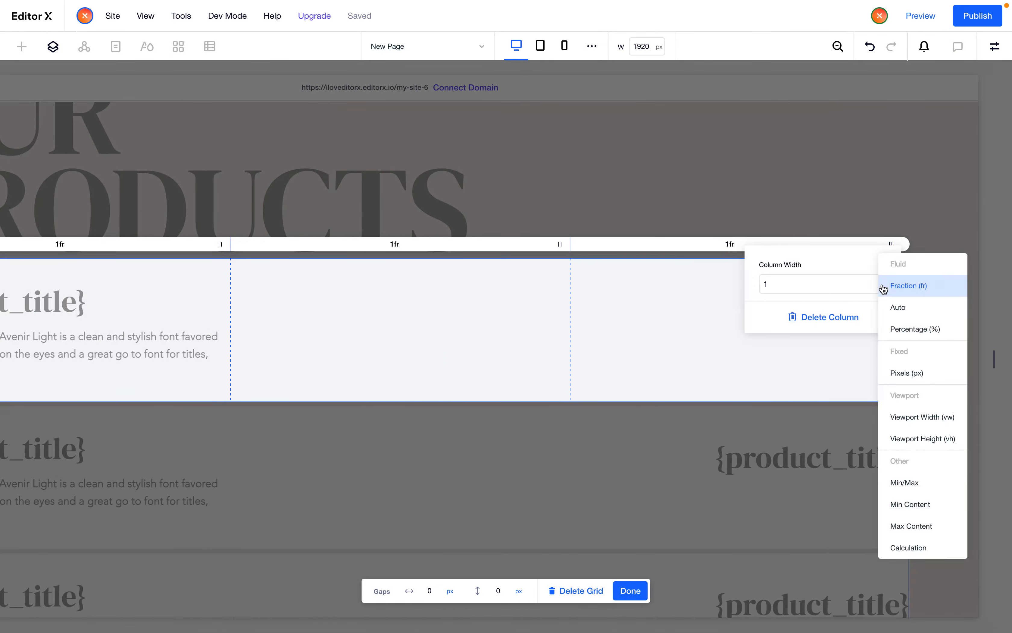
pyautogui.click(932, 536)
pyautogui.click(765, 384)
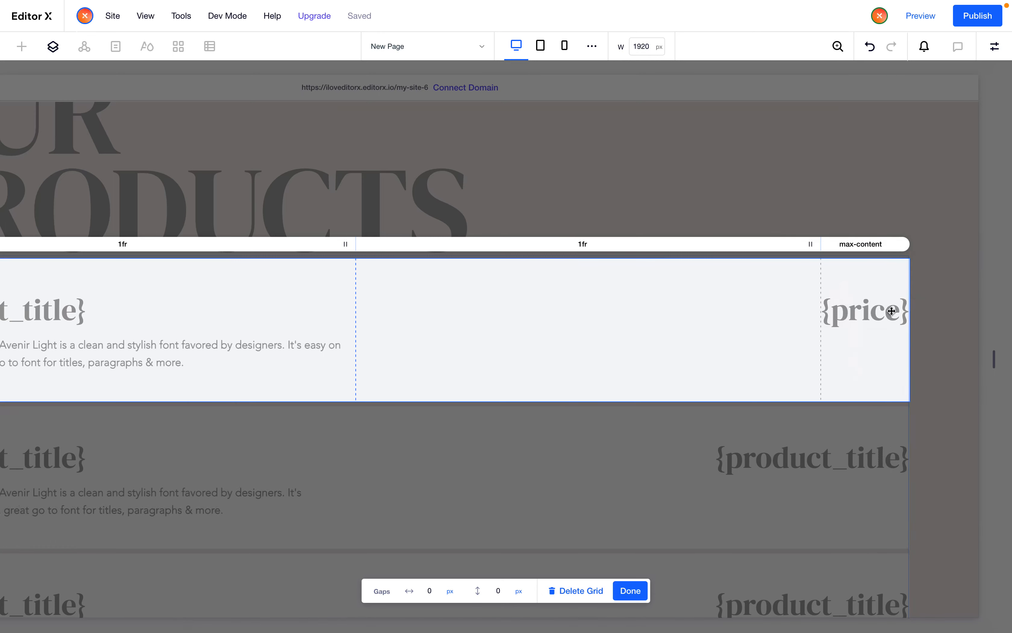
pyautogui.click(628, 591)
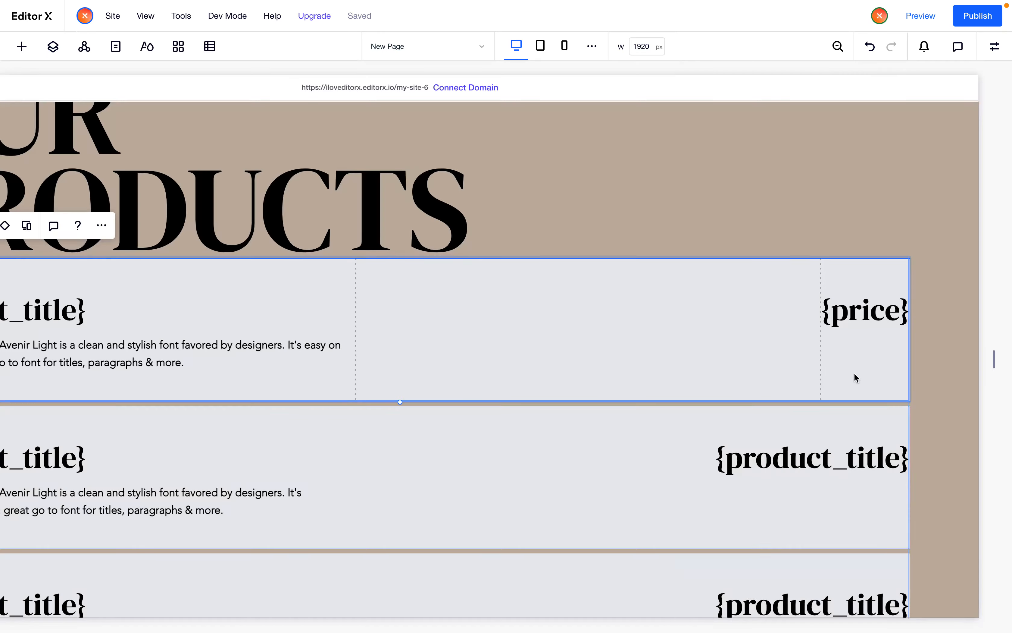
# Temporarily replace the price text with long test text and $1000 to test the column sizing
pyautogui.click(854, 316)
pyautogui.click(862, 324)
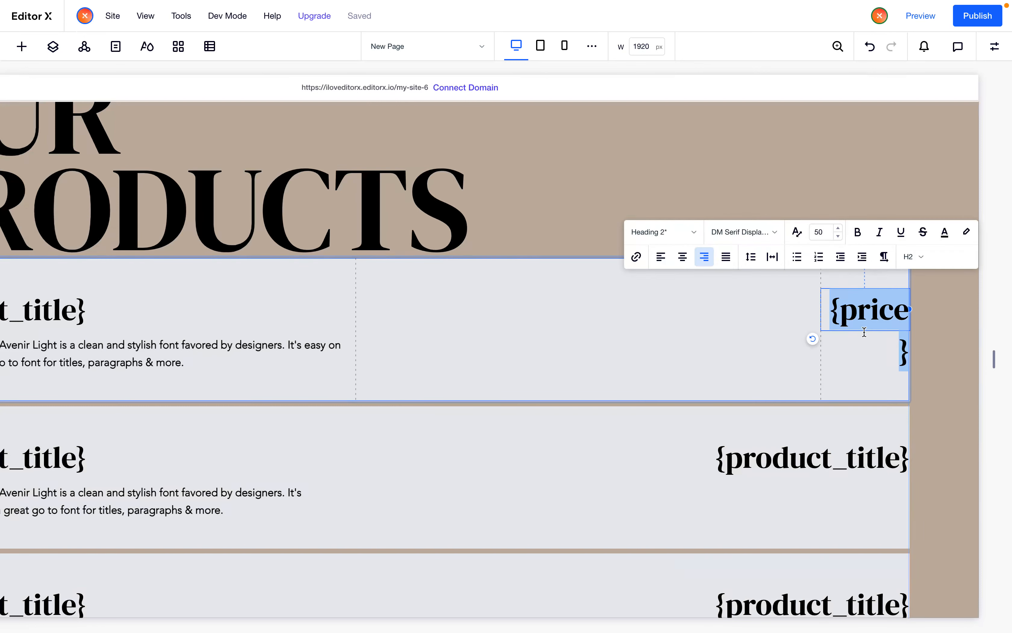
pyautogui.write('lkashdlskahdlashdlkakljdja')
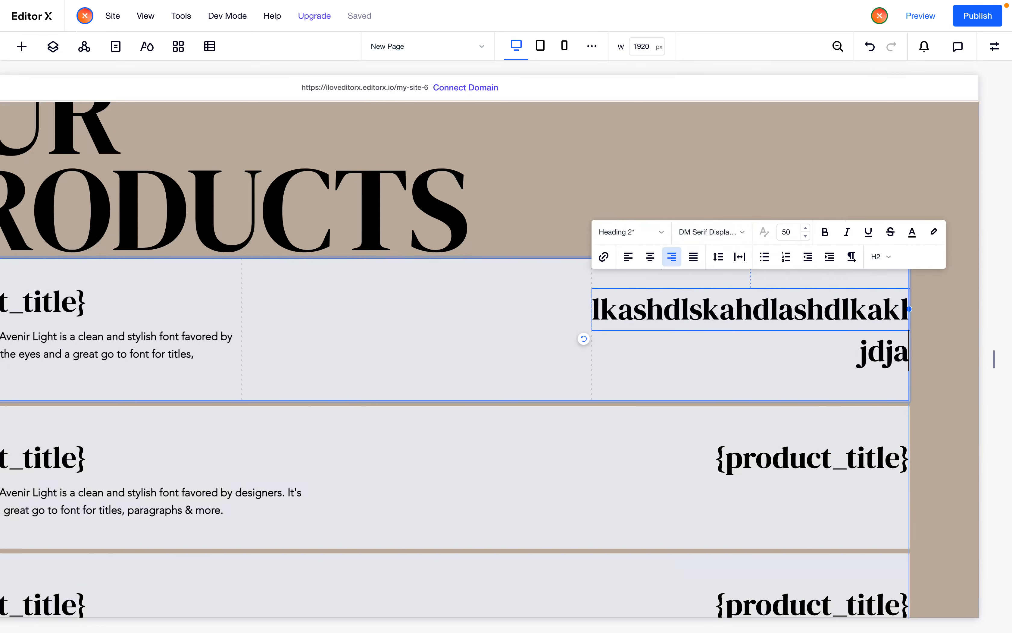
pyautogui.doubleClick(844, 321)
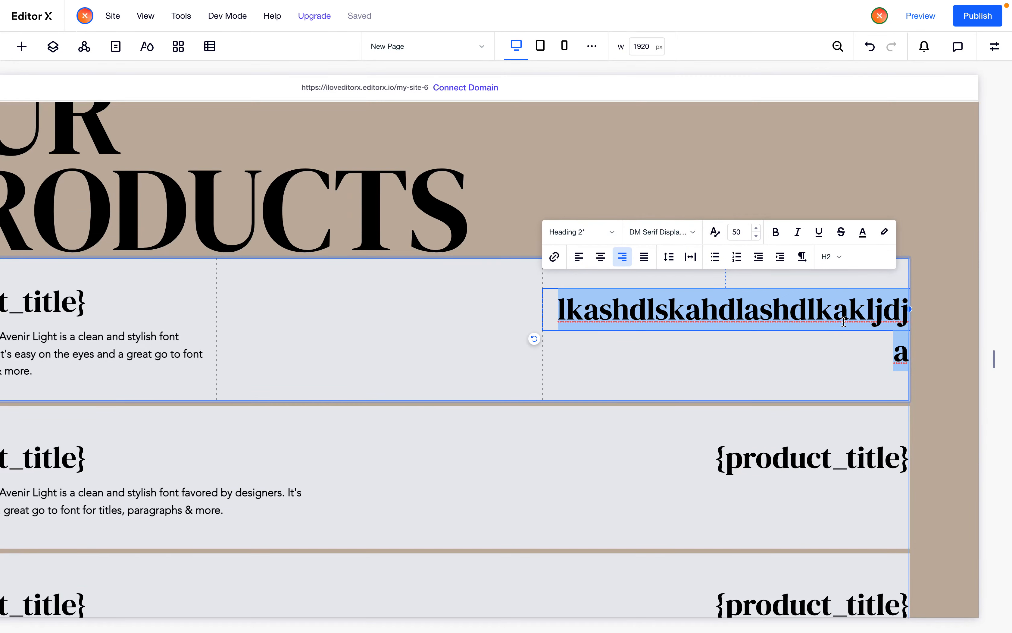
pyautogui.write('1000')
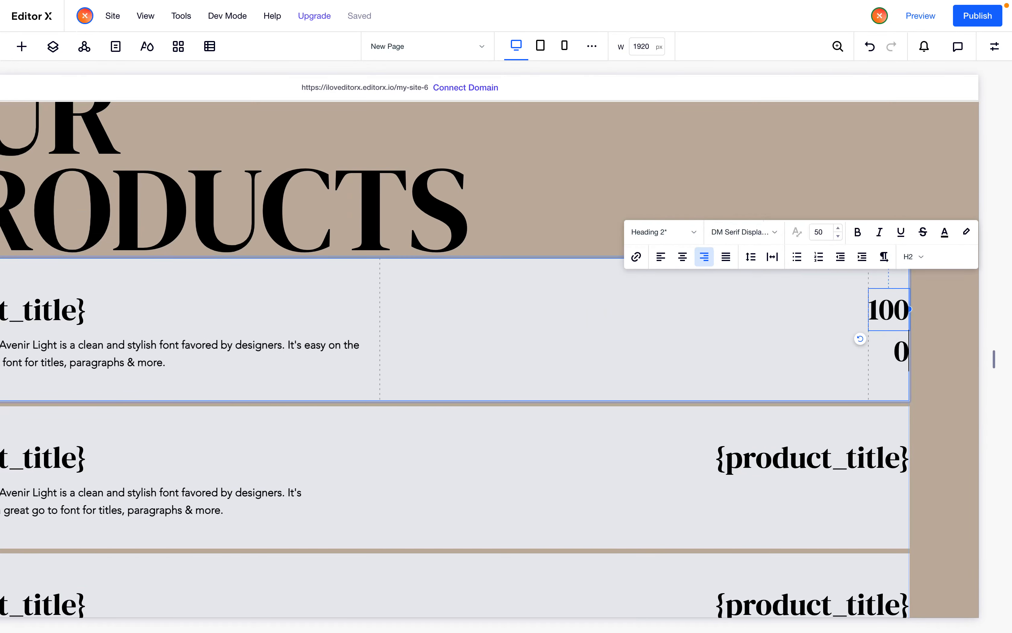
pyautogui.press('Home')
pyautogui.write('$')
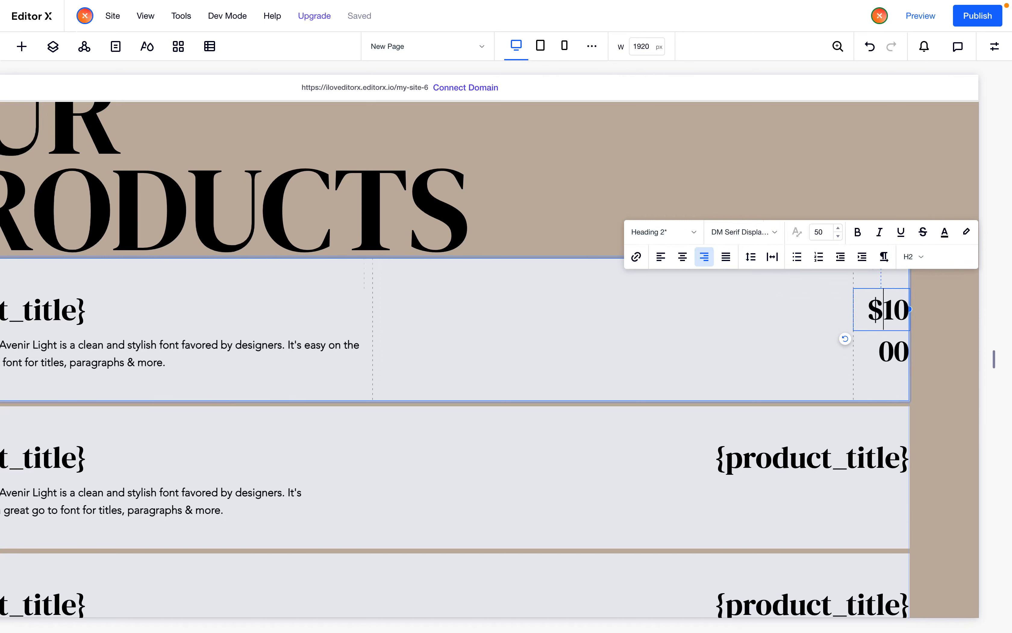
pyautogui.click(718, 385)
# Change the price text back to {price}
pyautogui.click(811, 498)
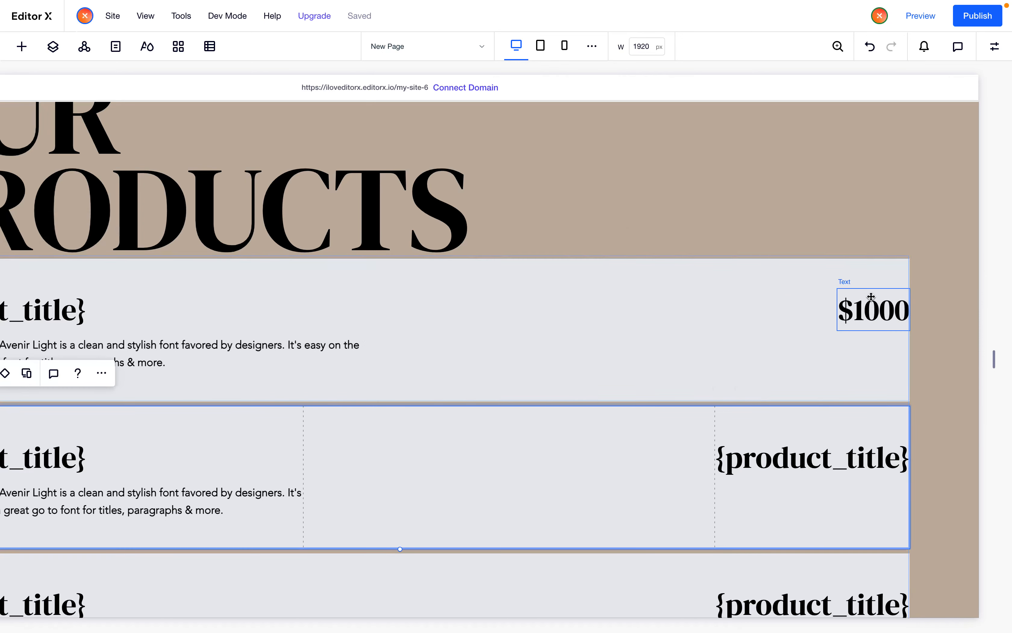
pyautogui.doubleClick(875, 321)
pyautogui.write('{}')
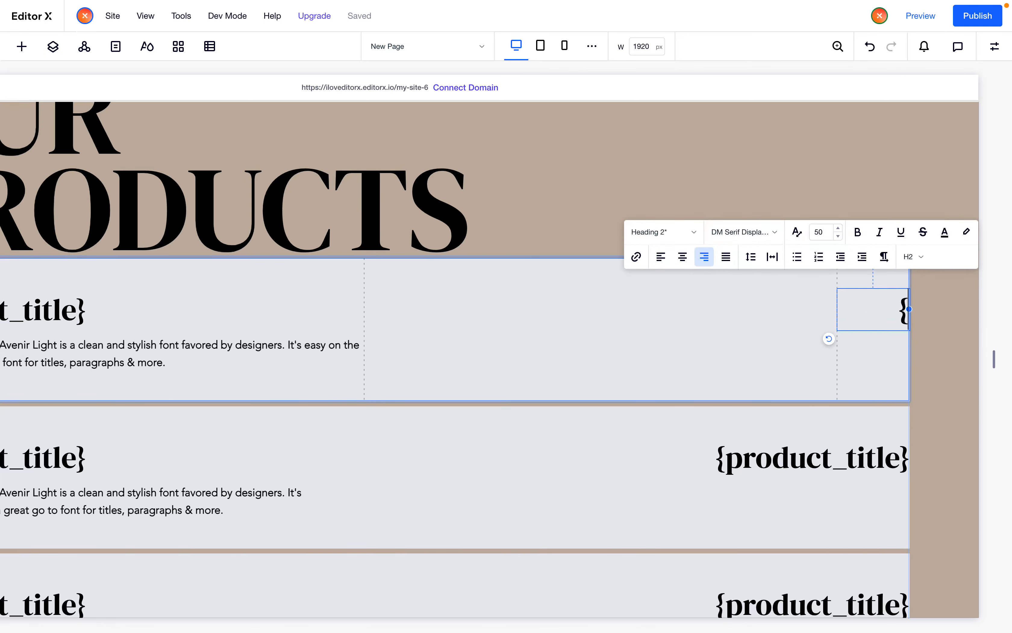
pyautogui.write('price')
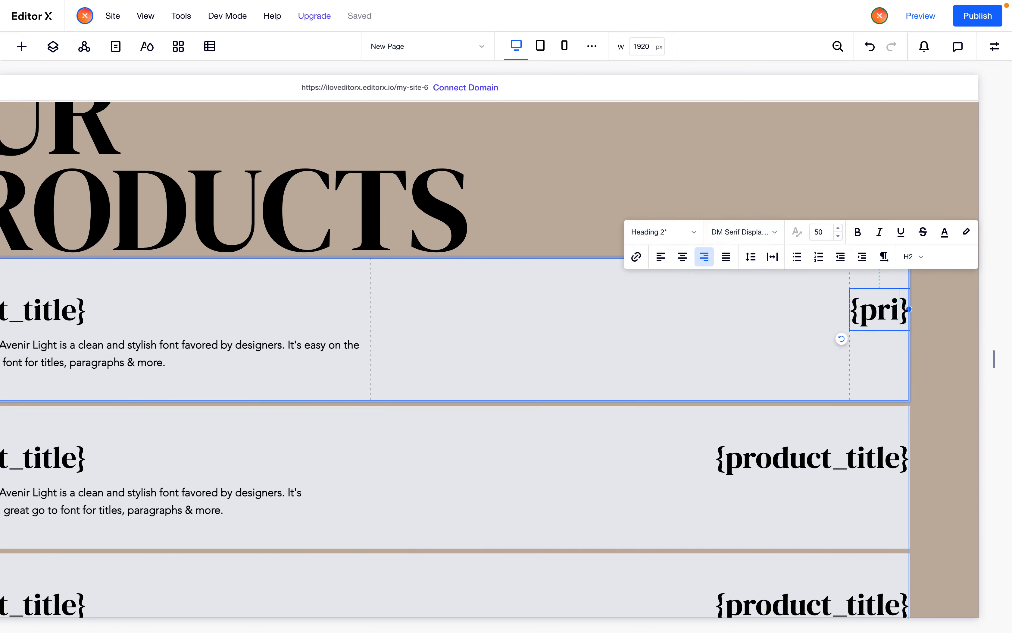
pyautogui.click(796, 332)
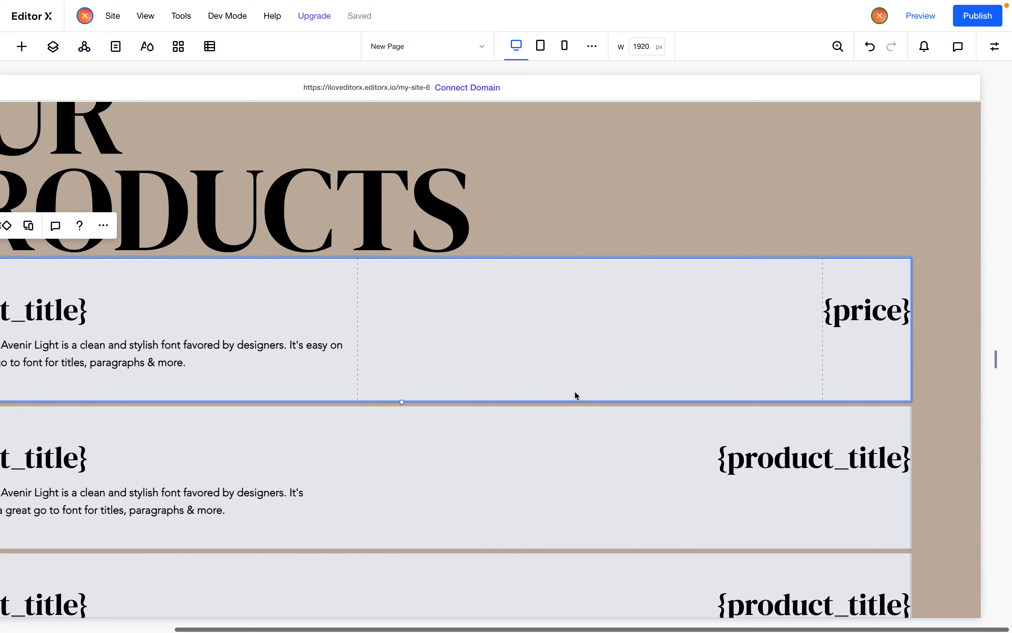
# In advanced grid mode, set the item grid's first column width to Max Content
pyautogui.hscroll(-3, 574, 391)
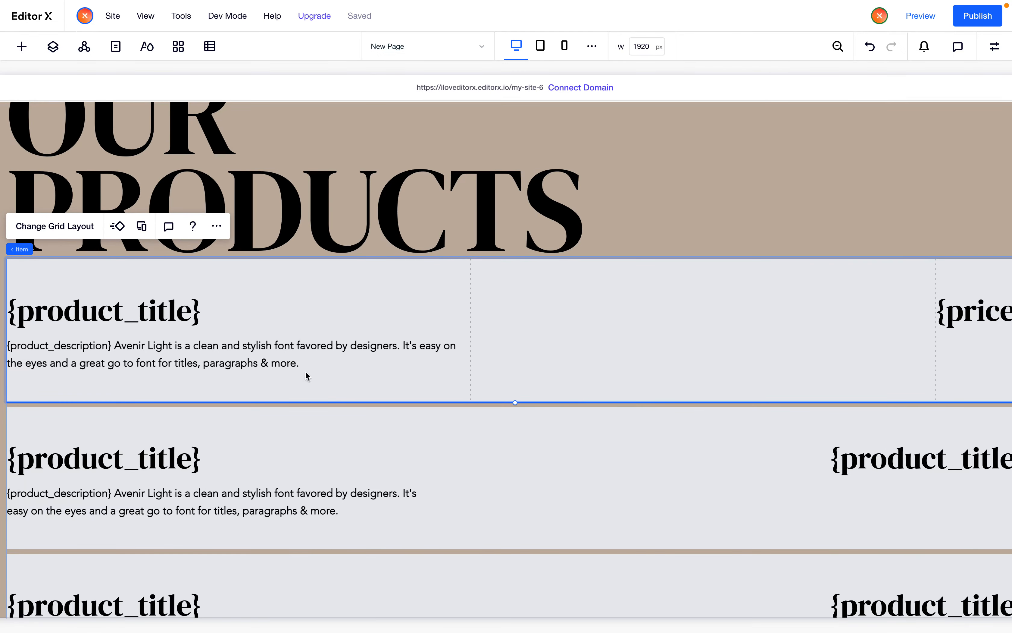
pyautogui.hscroll(-3, 388, 276)
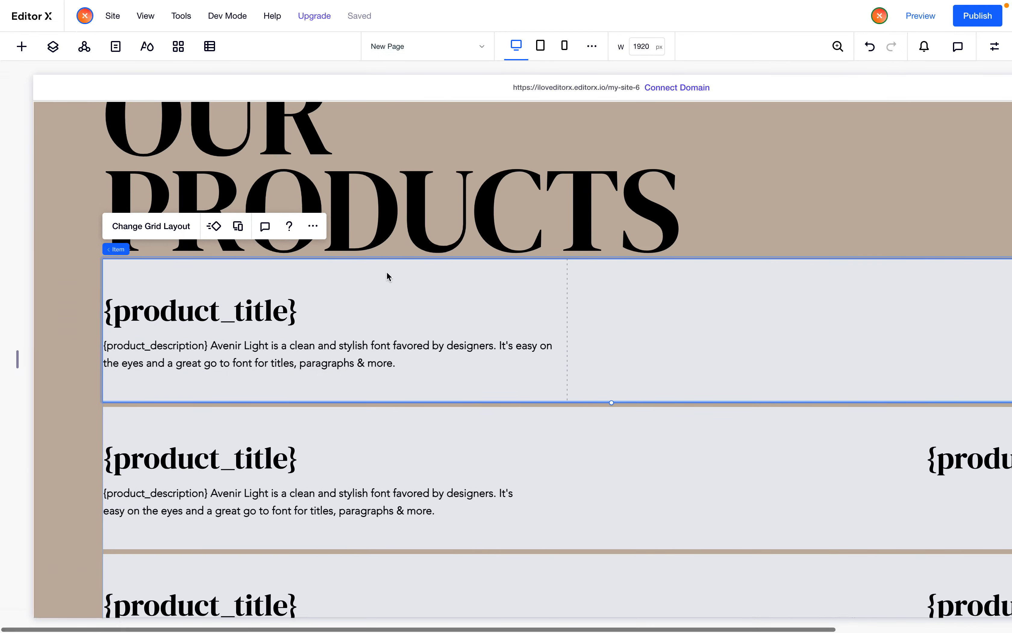
pyautogui.click(373, 333)
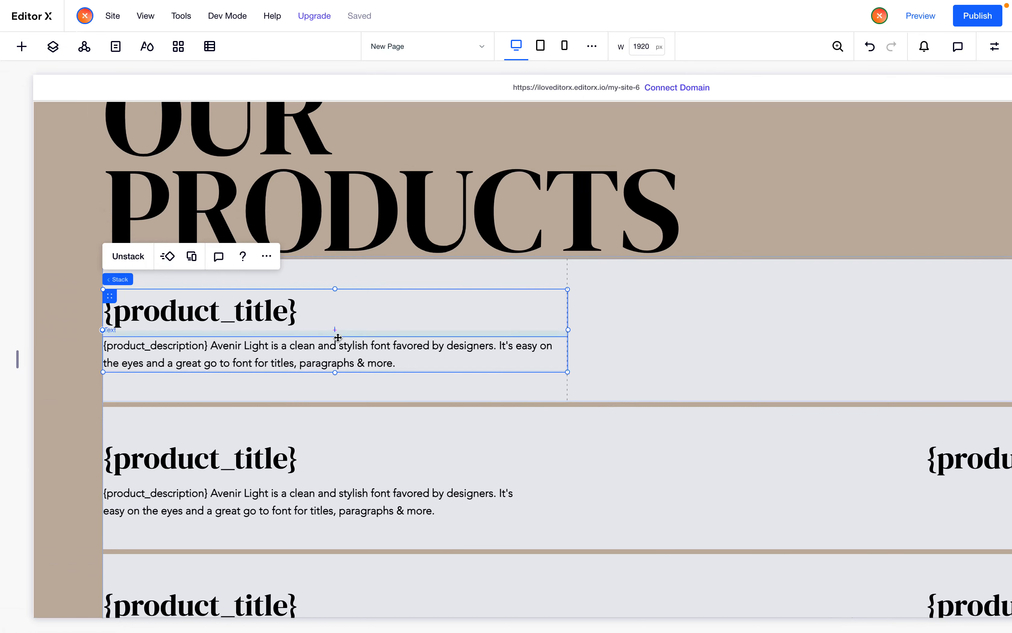
pyautogui.click(475, 268)
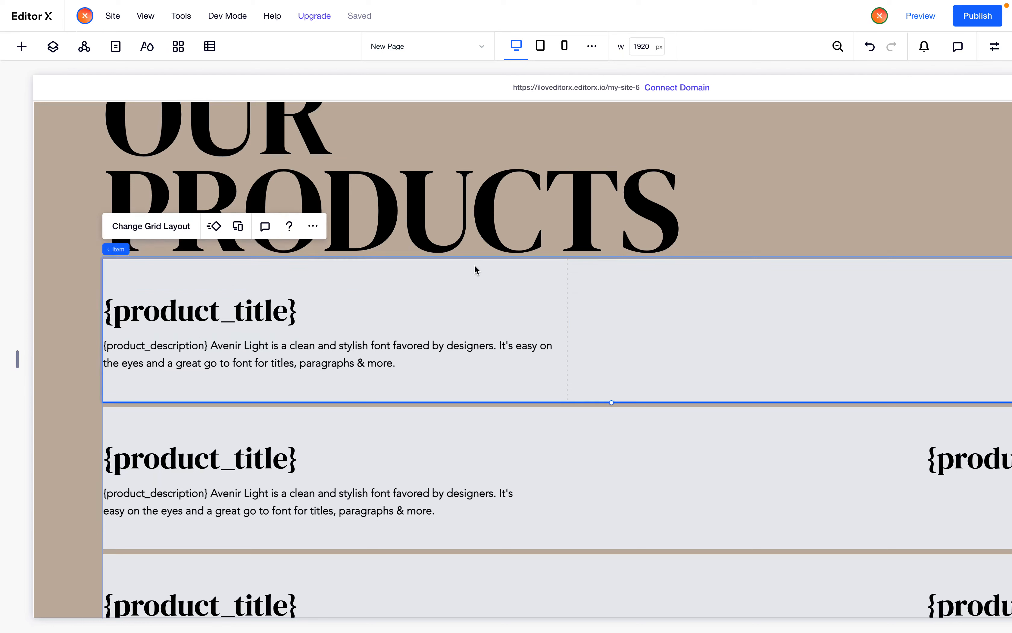
pyautogui.click(159, 230)
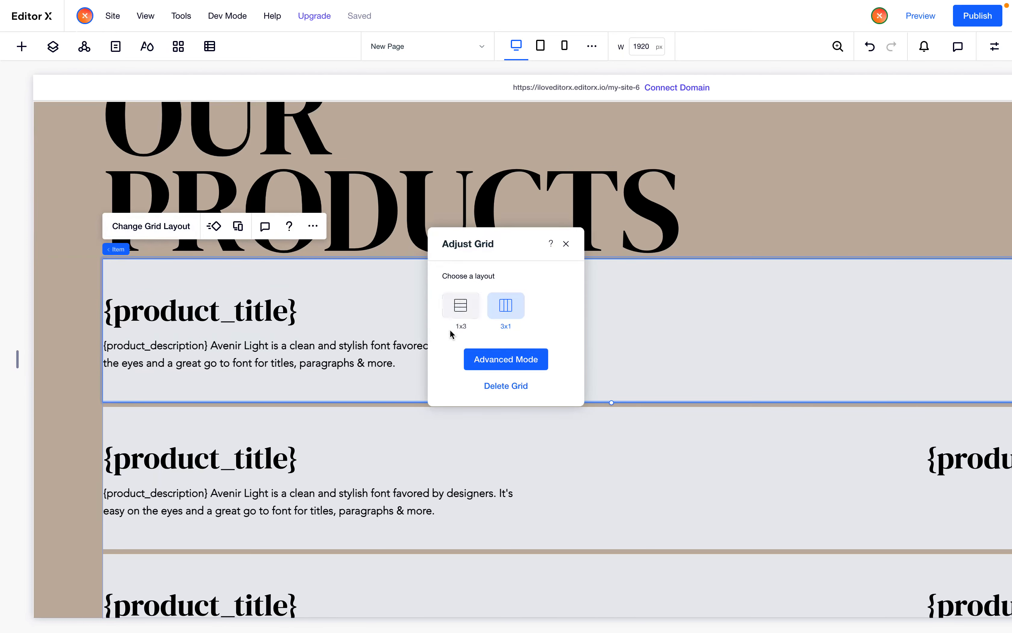
pyautogui.click(505, 358)
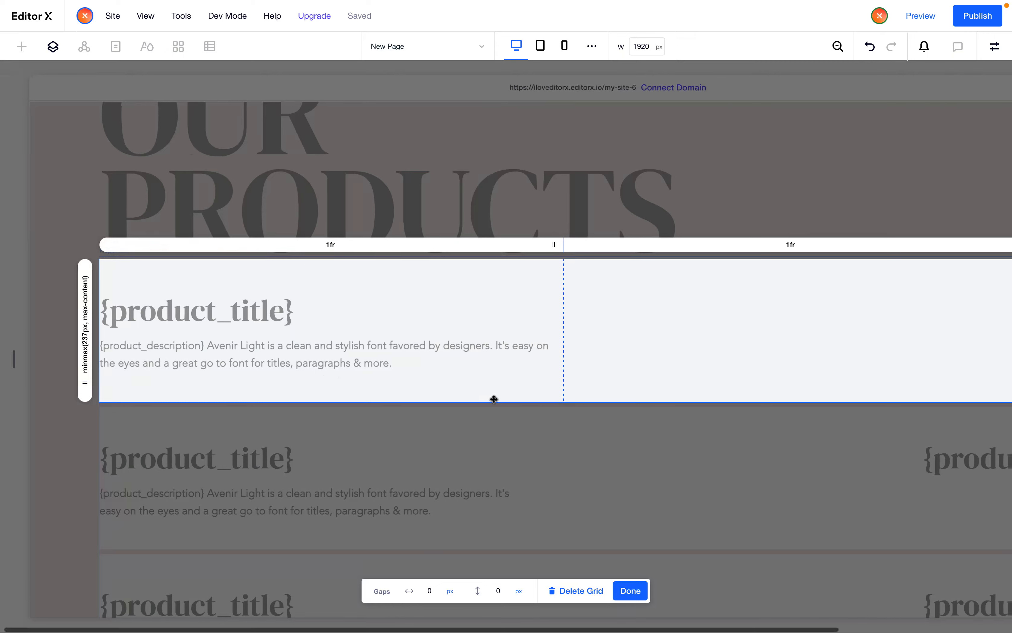
pyautogui.hscroll(2, 493, 398)
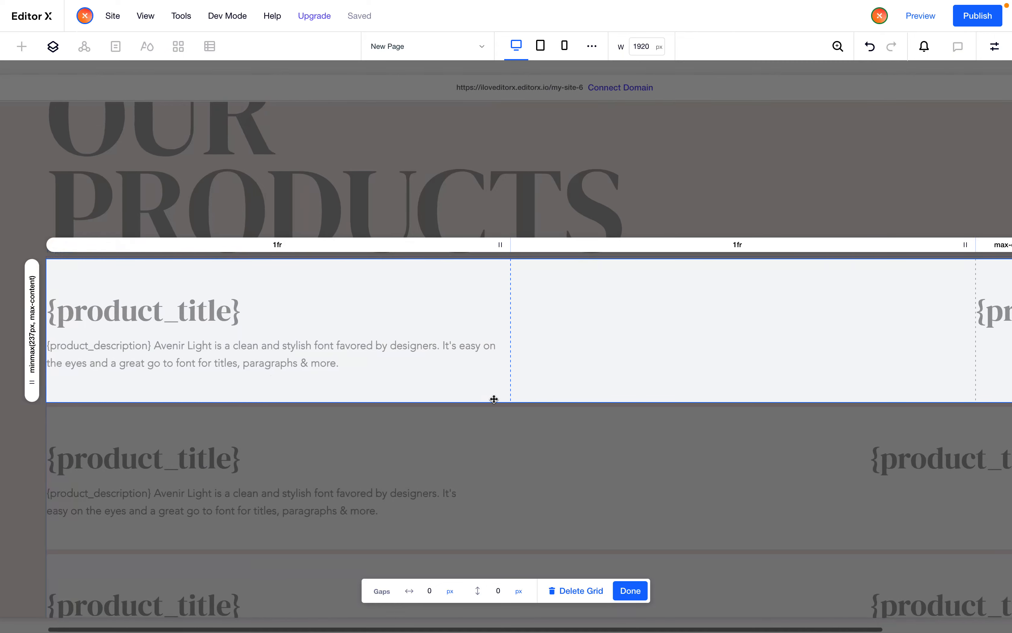
pyautogui.click(303, 247)
pyautogui.click(440, 288)
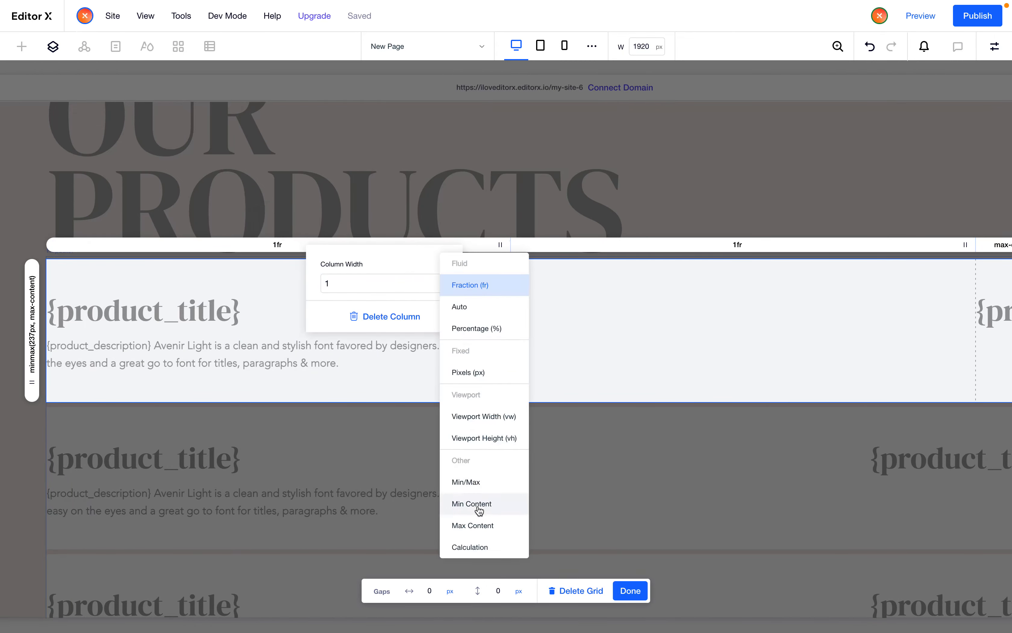
pyautogui.click(481, 526)
pyautogui.click(455, 382)
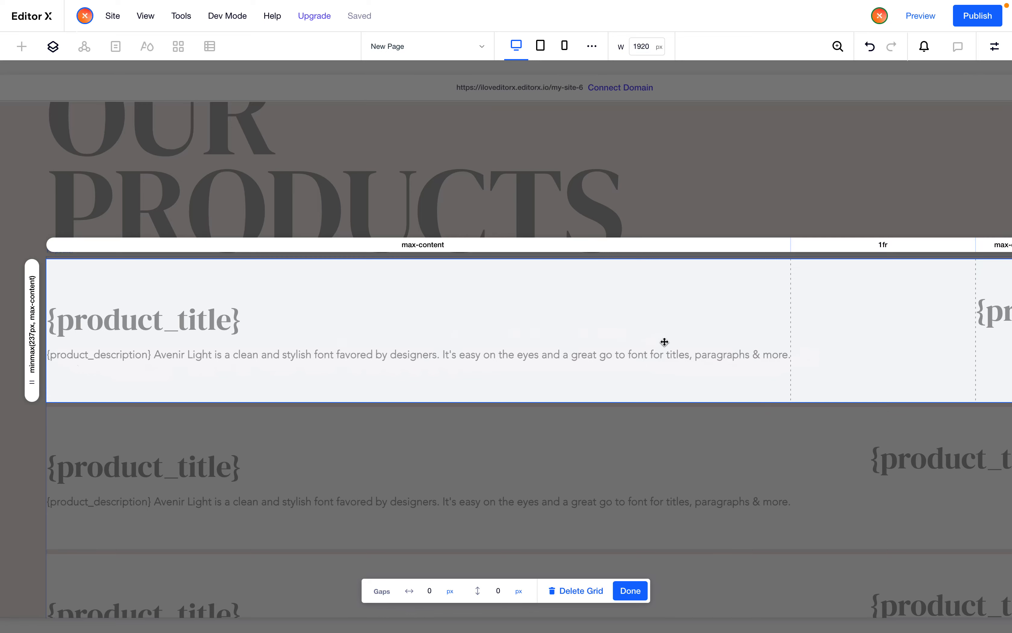
pyautogui.click(631, 590)
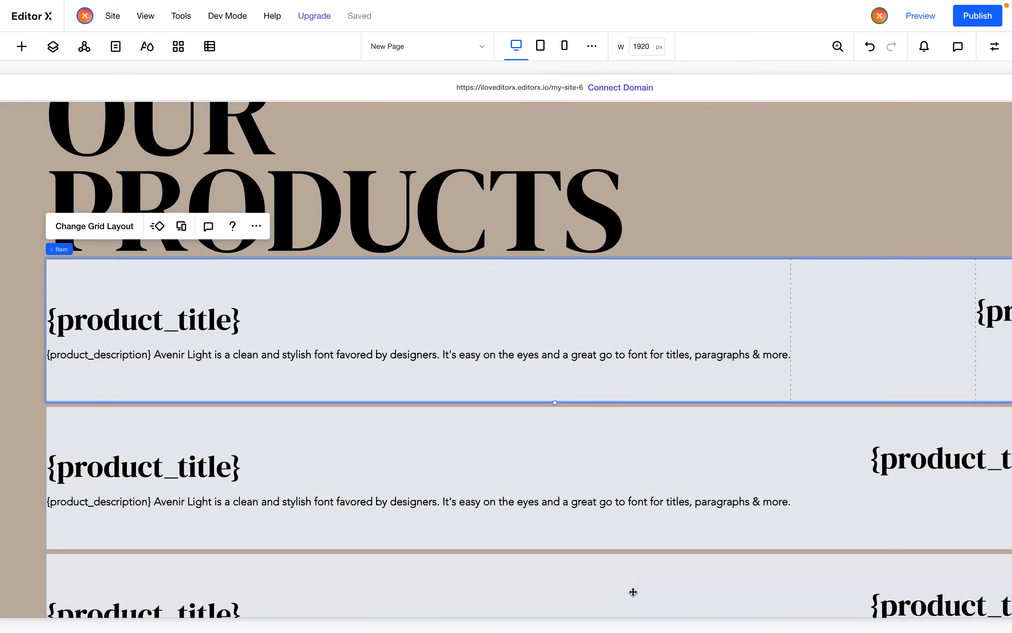
# Set the title and description stack's maximum width to 700 px
pyautogui.click(420, 342)
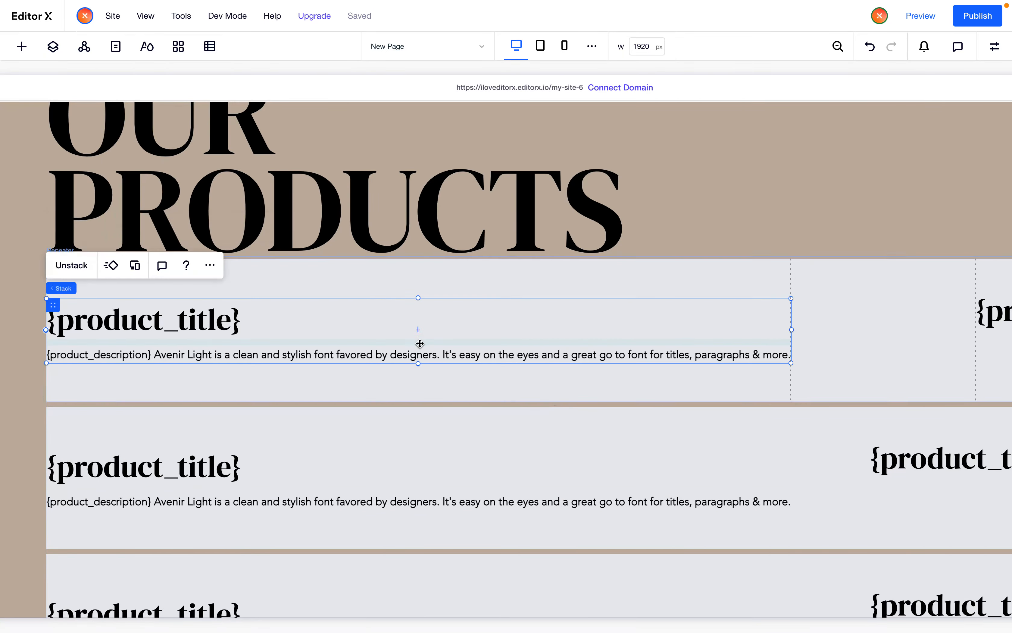
pyautogui.click(994, 46)
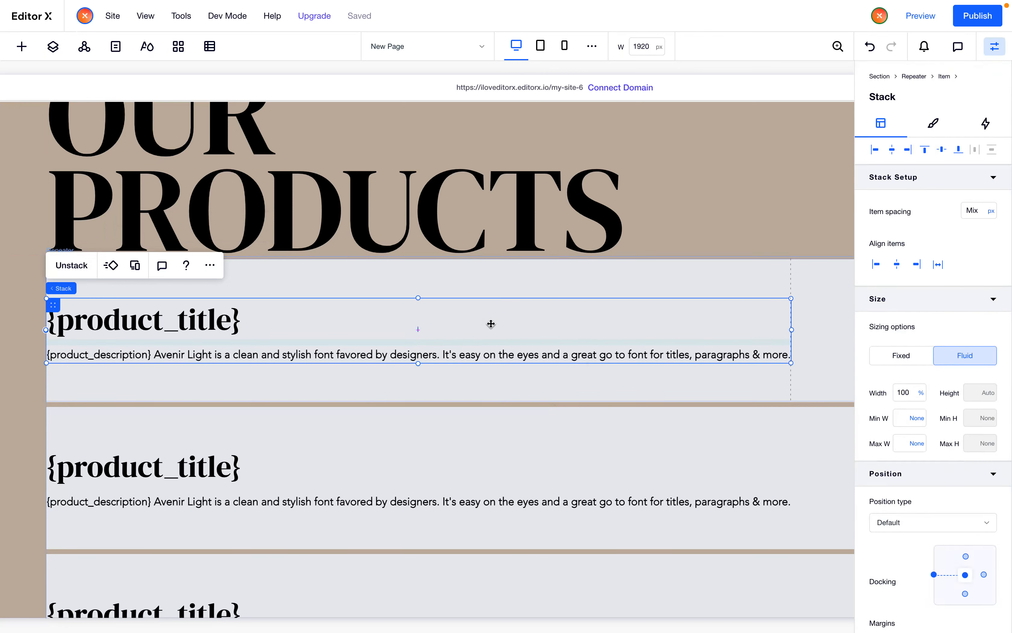
pyautogui.click(904, 394)
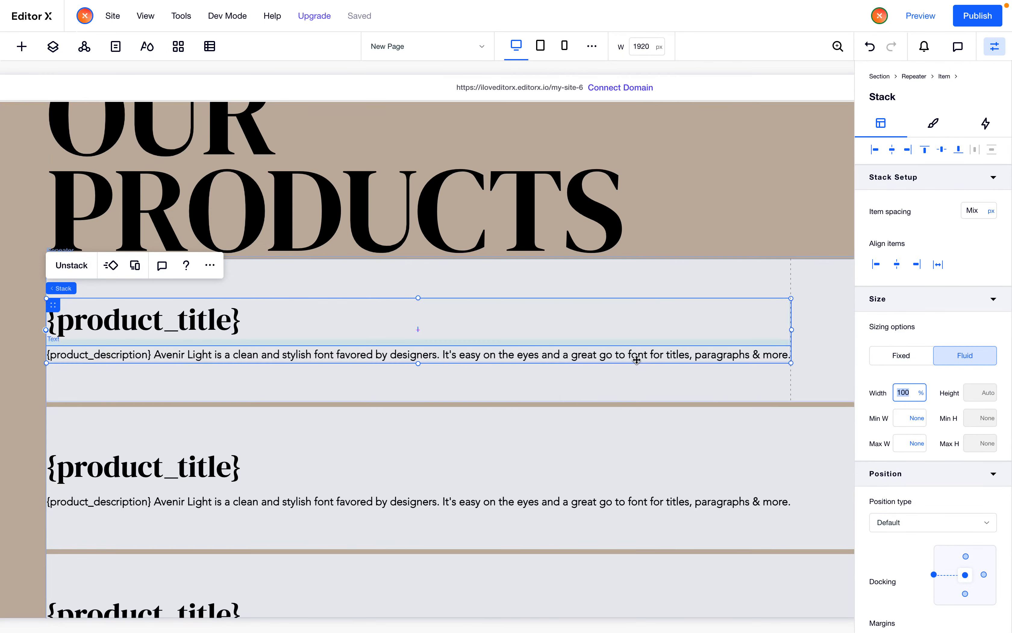
pyautogui.click(902, 450)
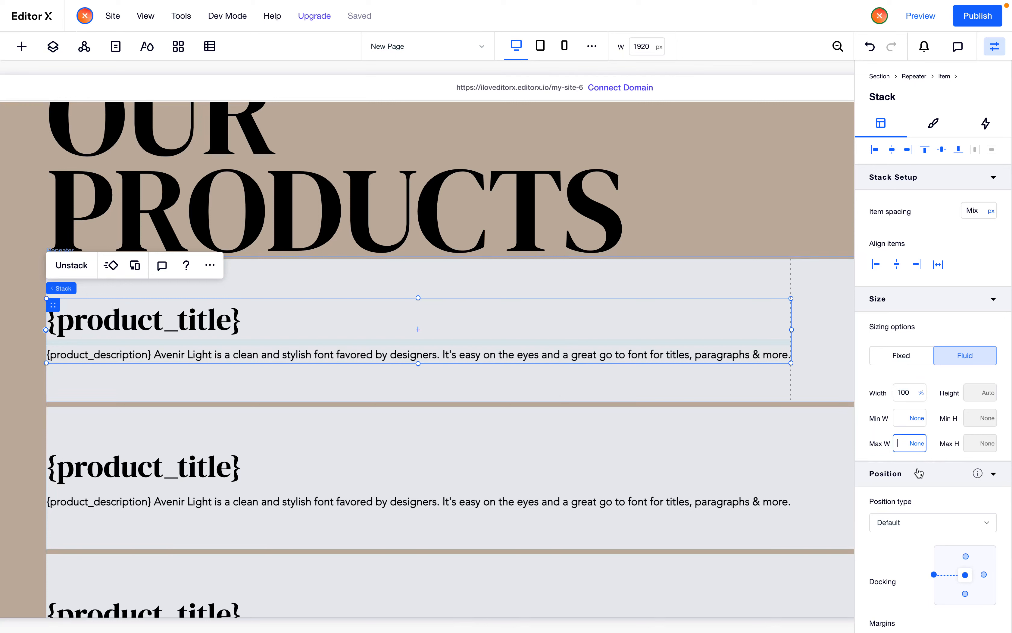
pyautogui.write('550')
pyautogui.press('Return')
pyautogui.click(907, 446)
pyautogui.write('650')
pyautogui.press('Return')
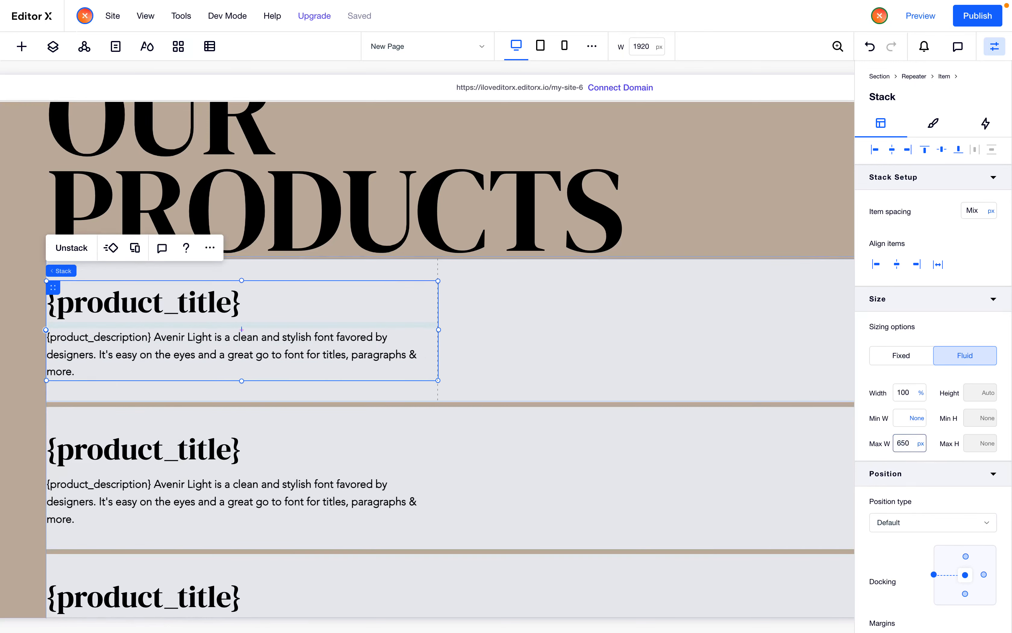
pyautogui.click(900, 446)
pyautogui.write('700')
pyautogui.press('Return')
# Narrow the canvas to check how the item grid columns respond, then reset the canvas width to 1920 px
pyautogui.click(609, 500)
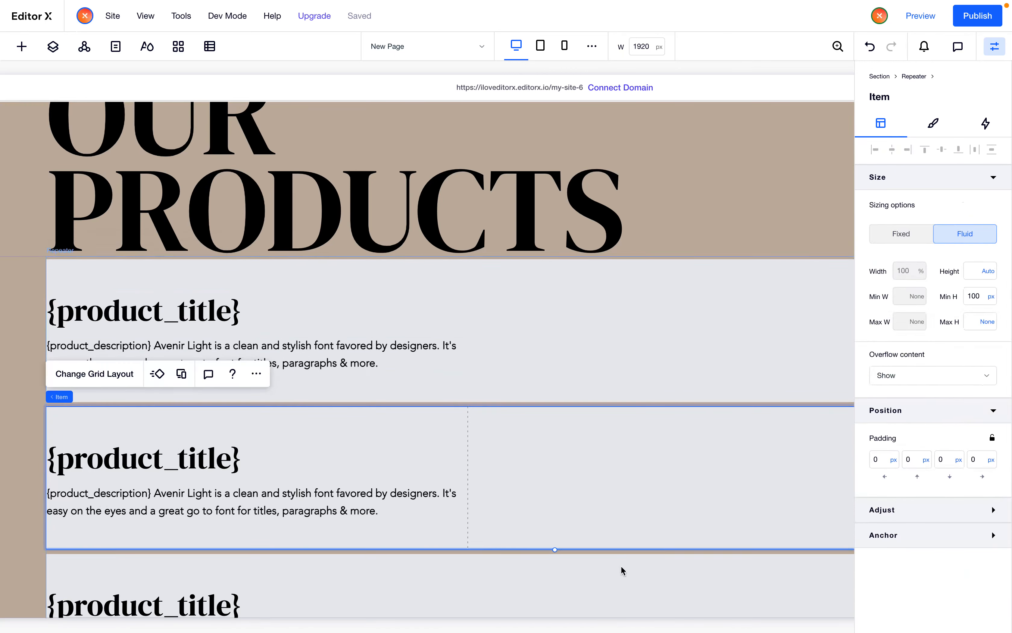
pyautogui.hscroll(5, 621, 565)
pyautogui.click(454, 381)
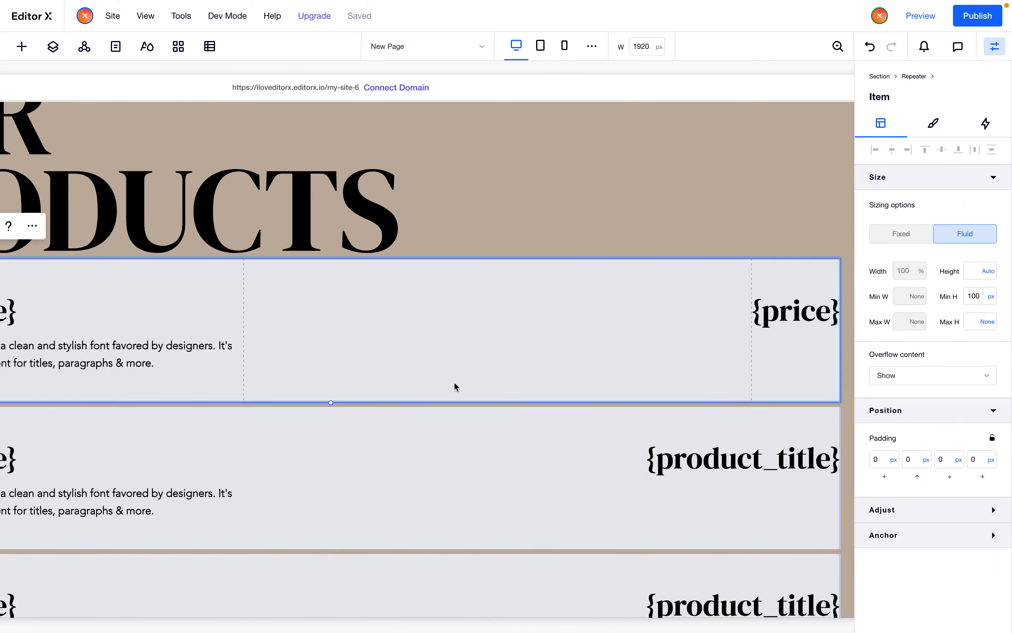
pyautogui.hscroll(-2, 449, 380)
pyautogui.hscroll(-3, 449, 380)
pyautogui.click(72, 227)
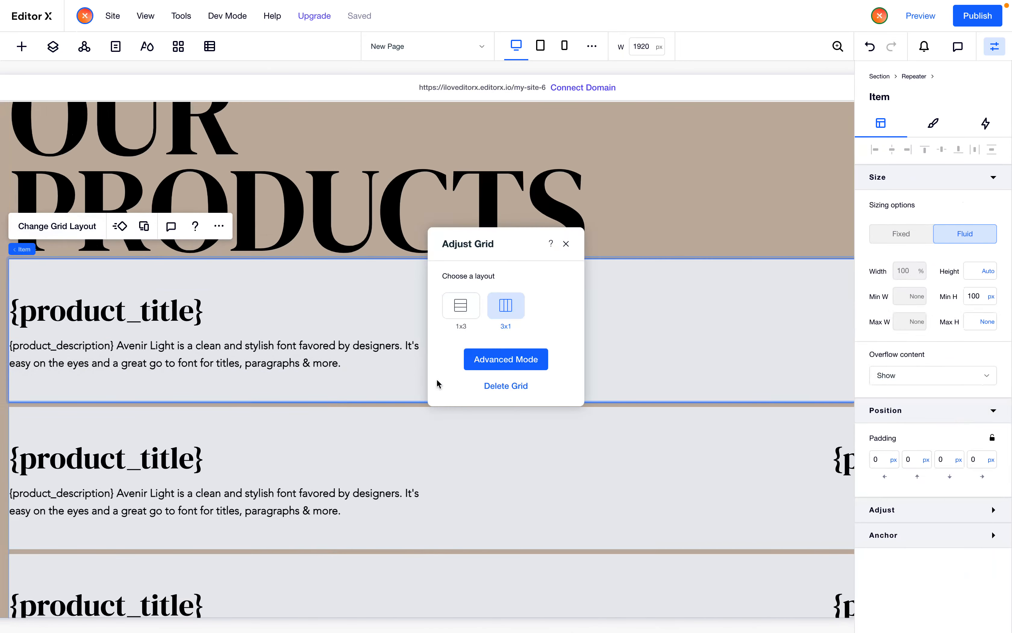
pyautogui.click(489, 364)
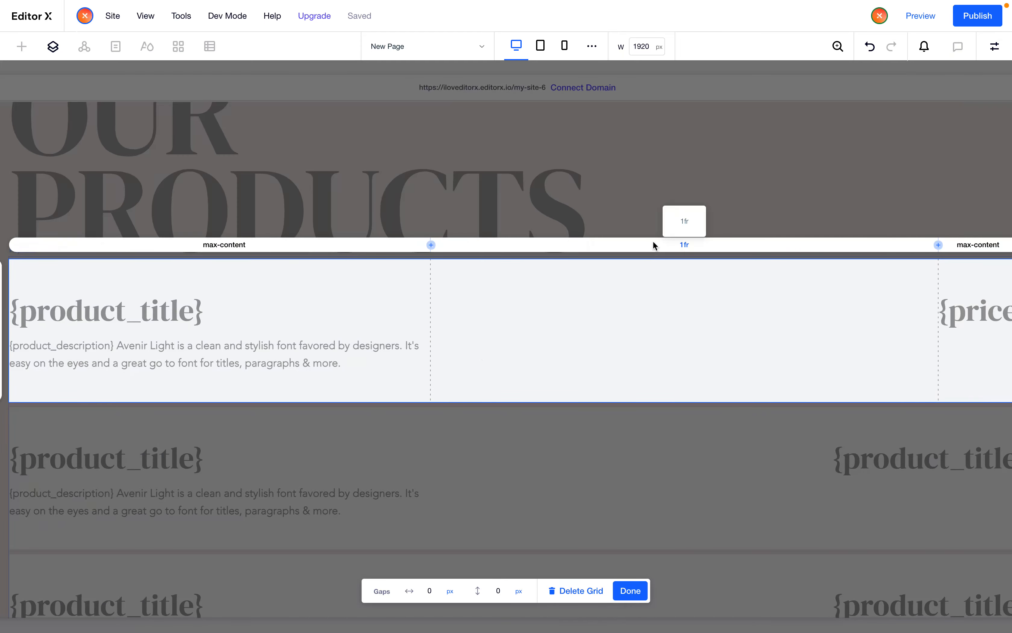
pyautogui.hscroll(-2, 583, 325)
pyautogui.hscroll(5, 639, 345)
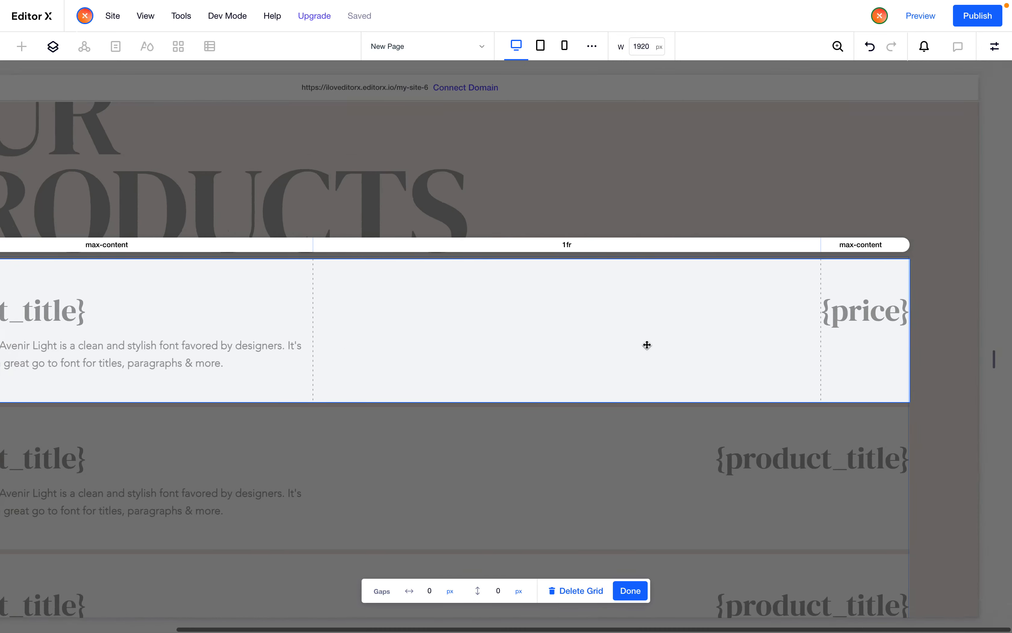
pyautogui.moveTo(994, 360); pyautogui.dragTo(847, 361)
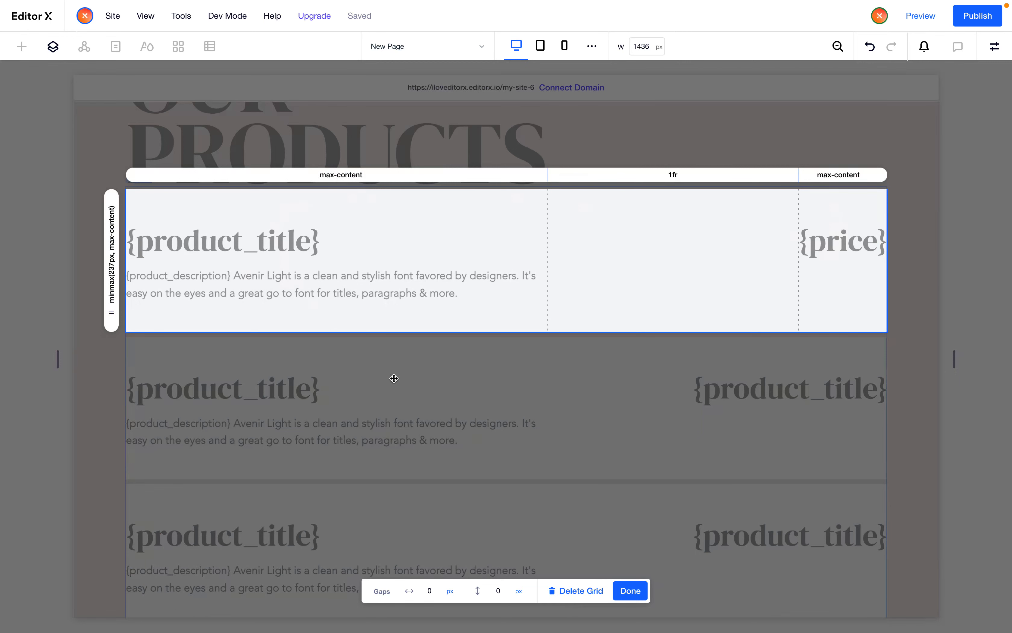
pyautogui.click(631, 591)
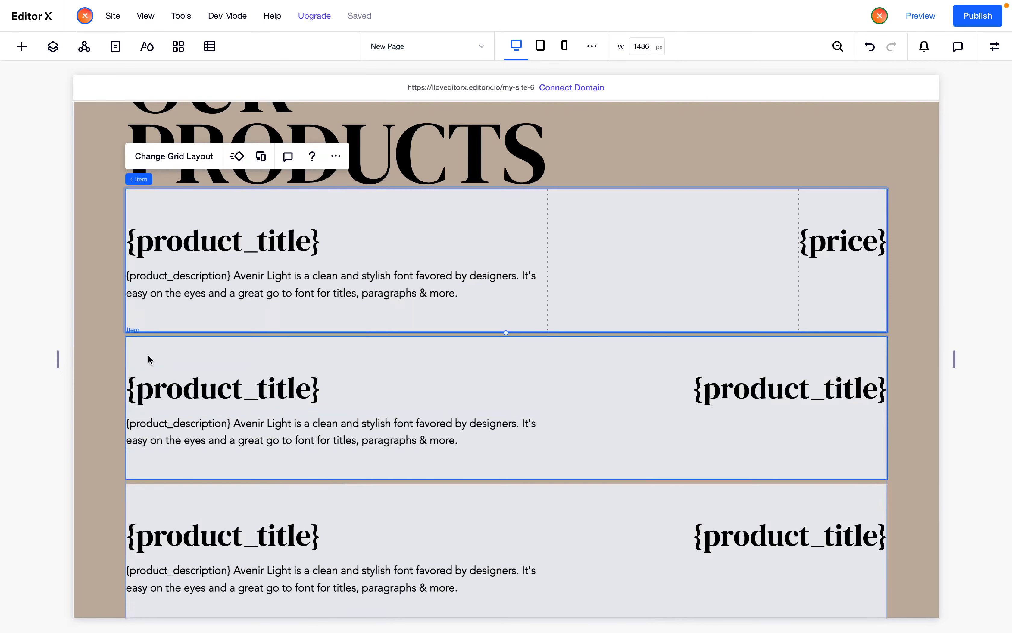
pyautogui.click(512, 49)
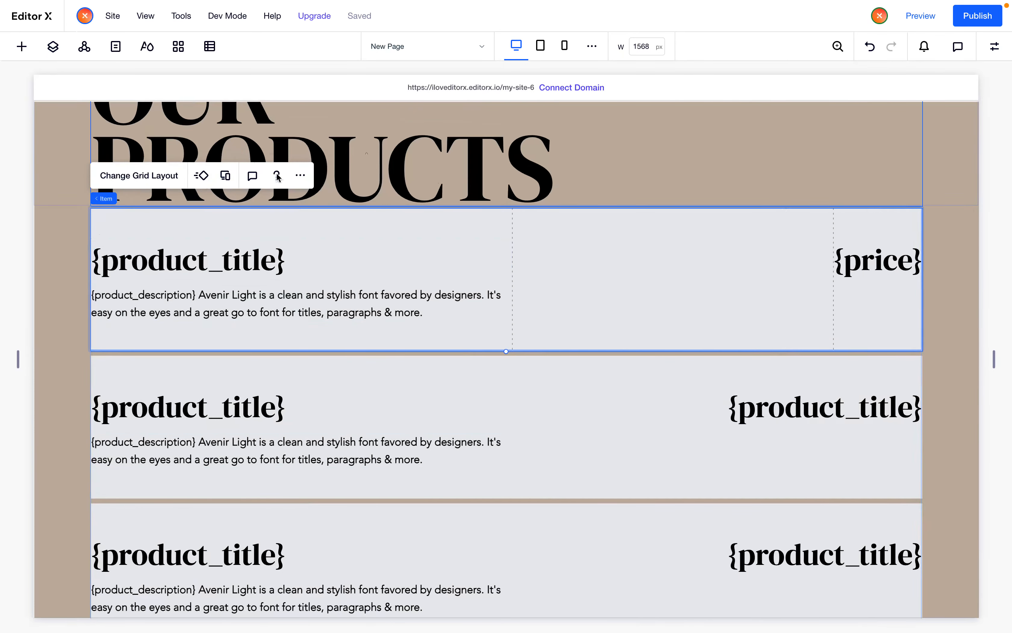
pyautogui.click(630, 51)
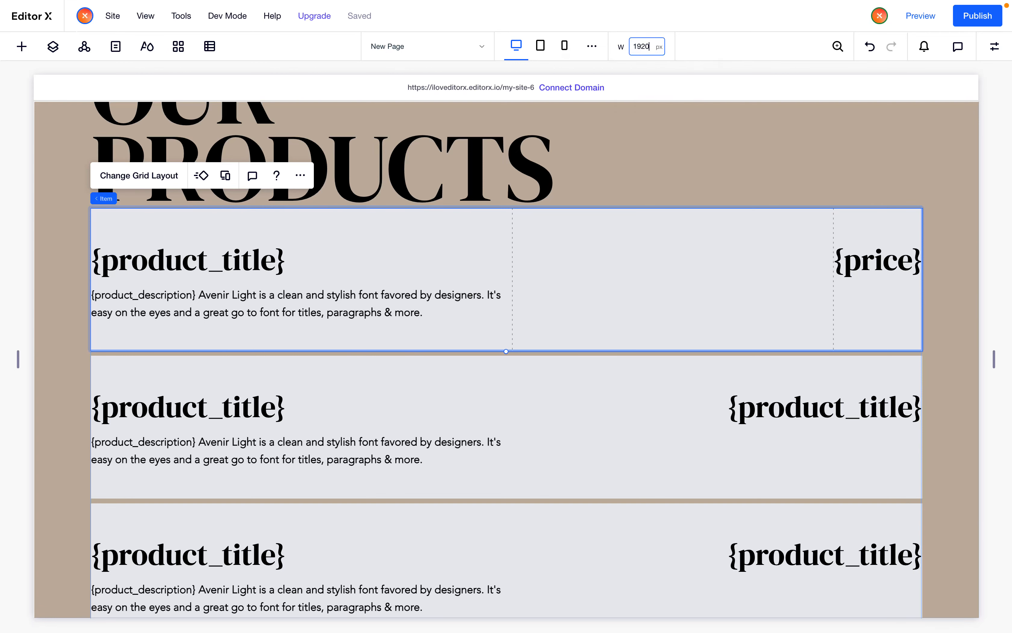
pyautogui.write('1920')
pyautogui.press('Return')
# In advanced grid mode, set the item grid's first column width to 45%
pyautogui.click(137, 231)
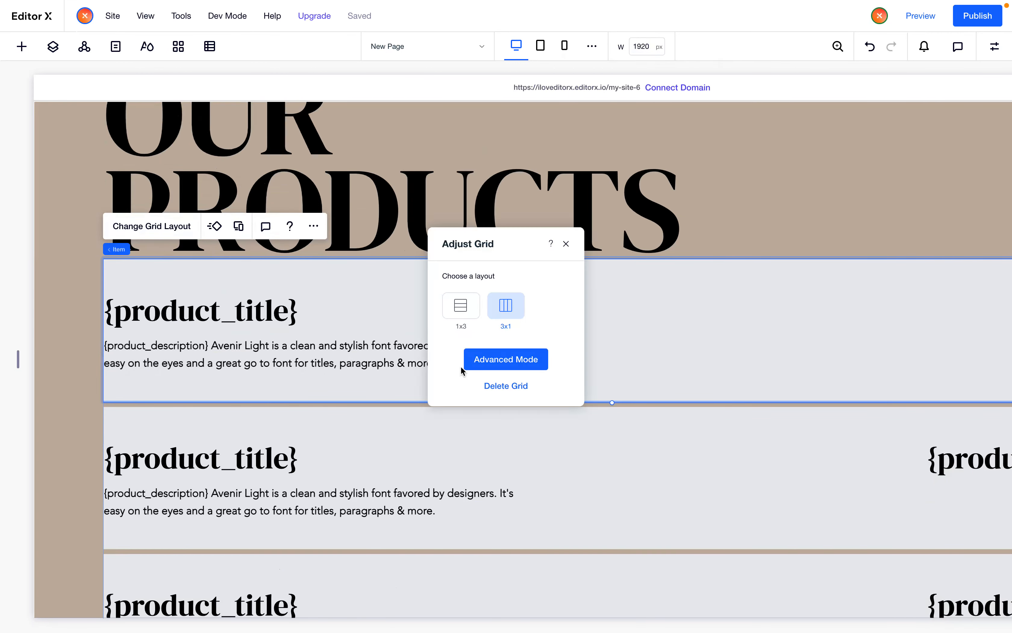
pyautogui.click(479, 359)
pyautogui.click(416, 245)
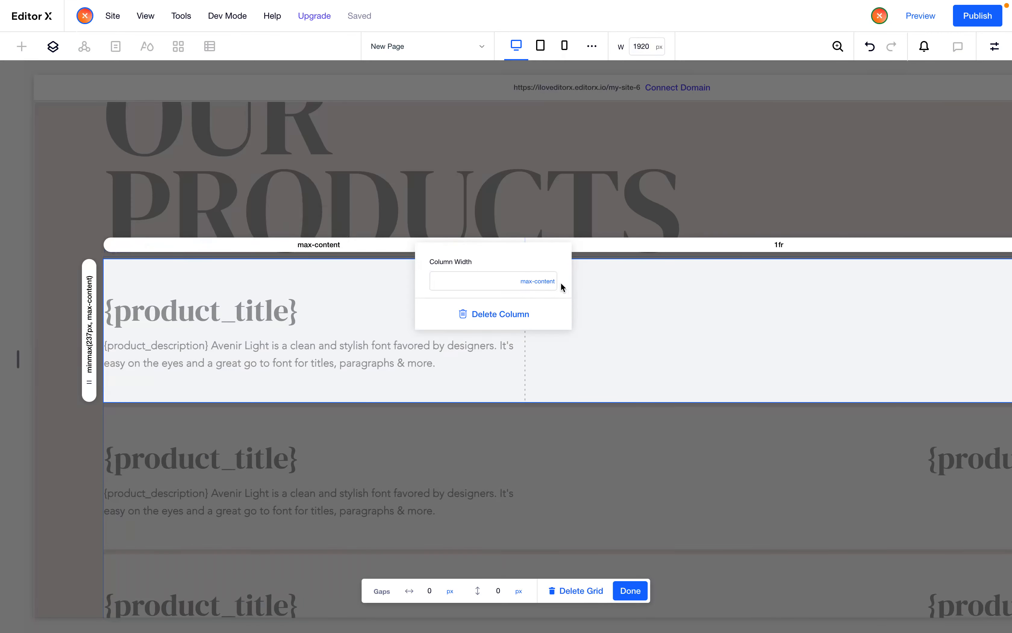
pyautogui.click(543, 281)
pyautogui.click(562, 96)
pyautogui.click(606, 364)
pyautogui.click(385, 246)
pyautogui.click(450, 286)
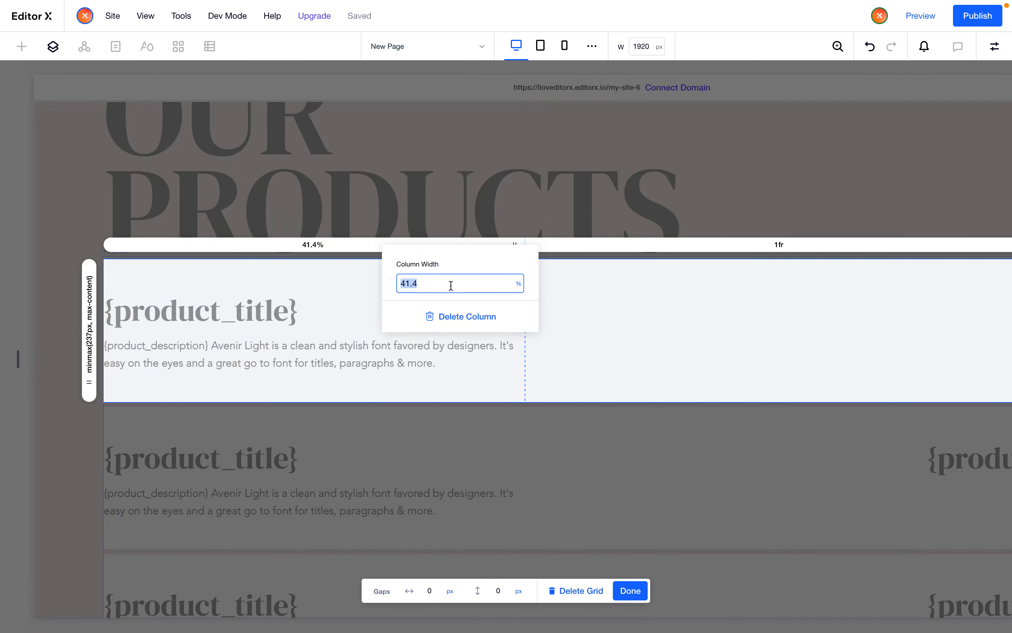
pyautogui.write('45')
pyautogui.press('Return')
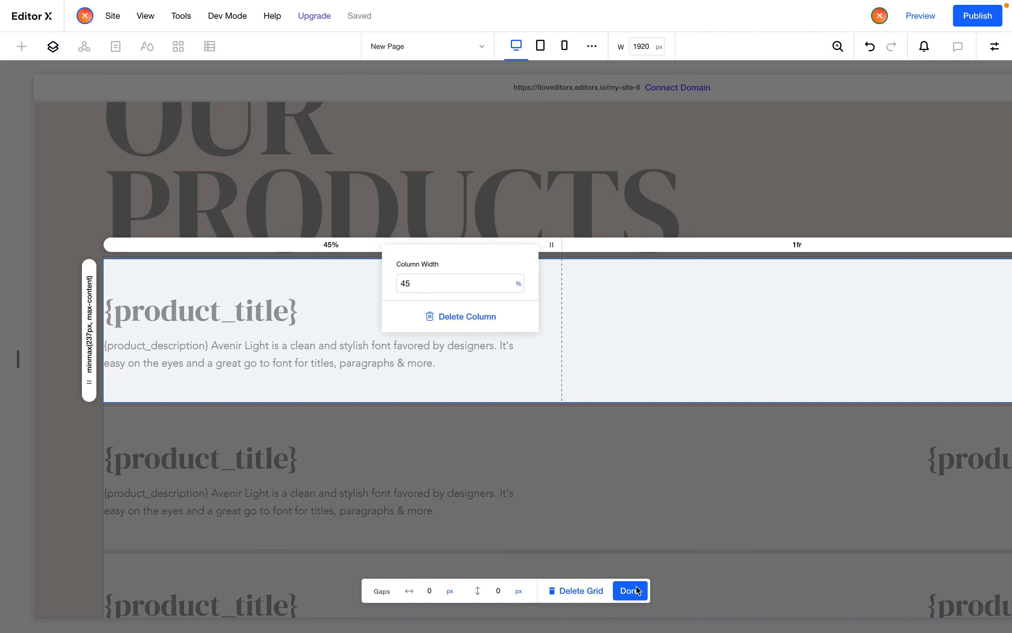
pyautogui.click(208, 392)
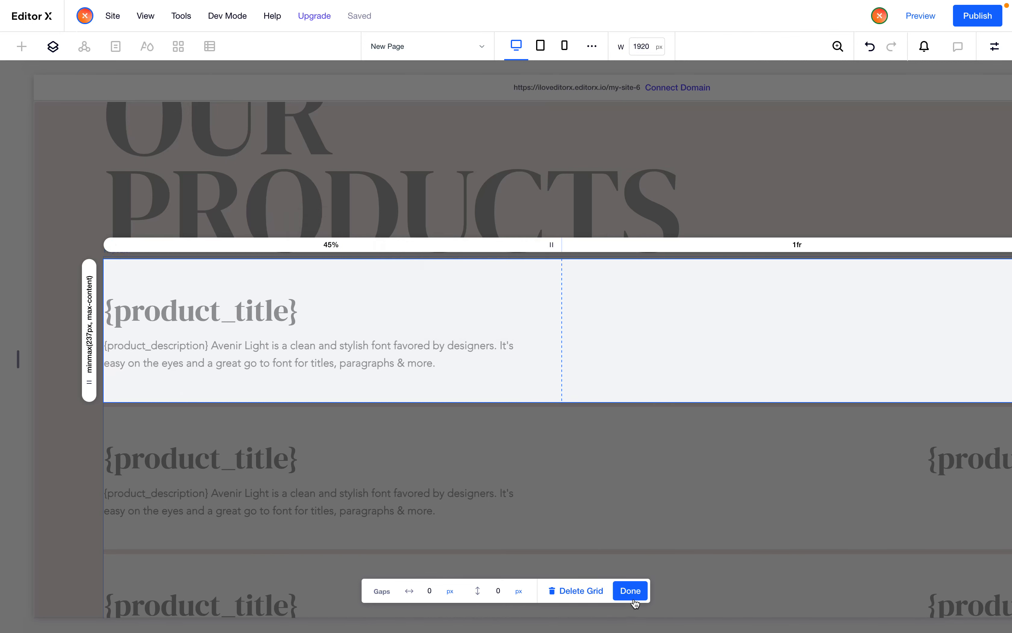
pyautogui.click(630, 590)
# Open the repeater item's properties and clear its minimum height
pyautogui.hscroll(5, 627, 409)
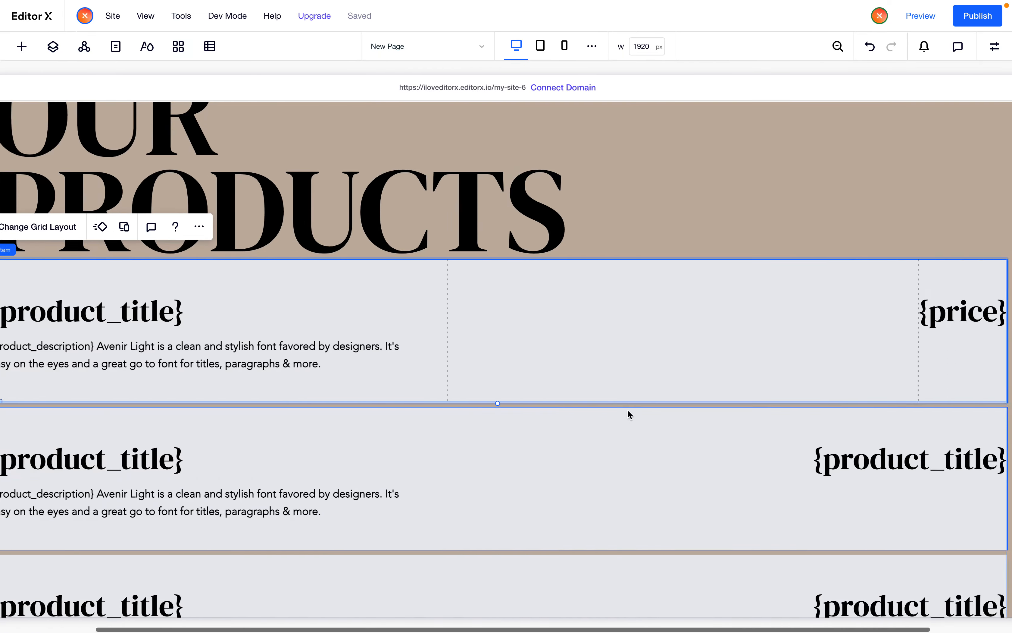
pyautogui.click(994, 48)
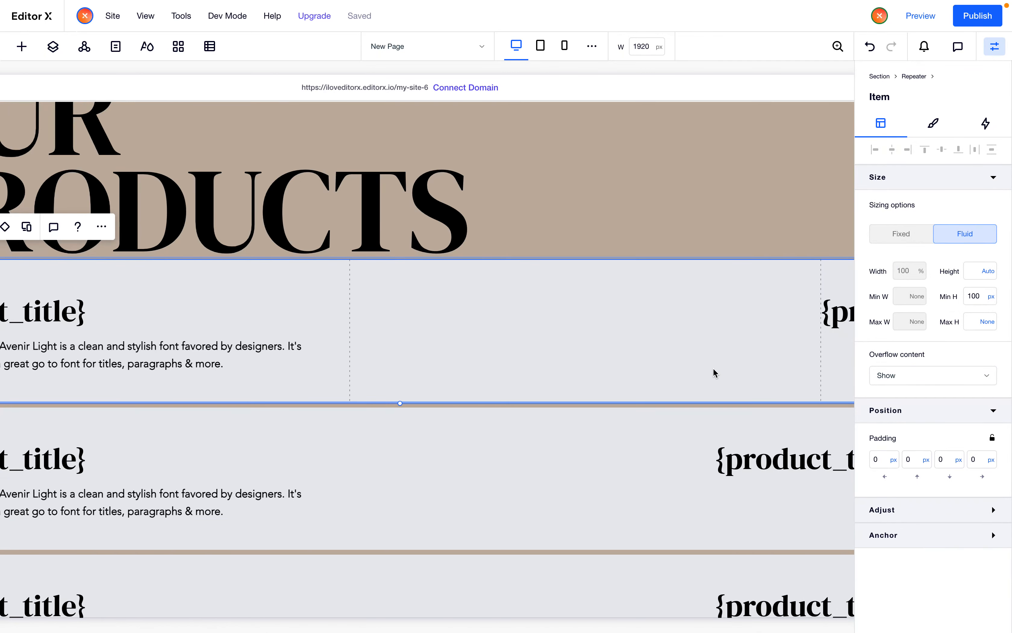
pyautogui.hscroll(-3, 713, 368)
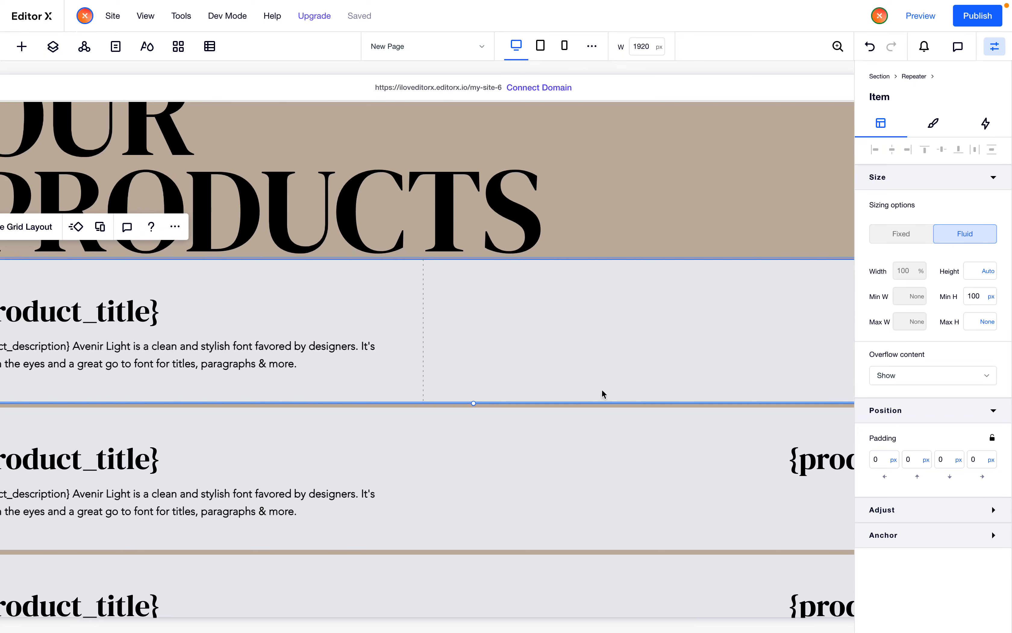
pyautogui.hscroll(3, 743, 321)
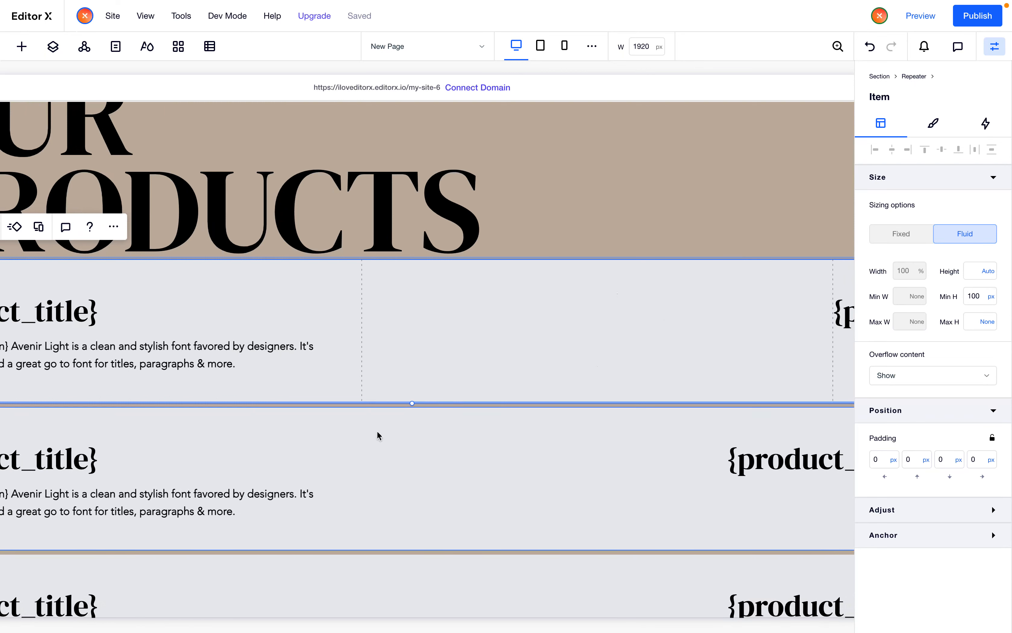
pyautogui.hscroll(-6, 299, 423)
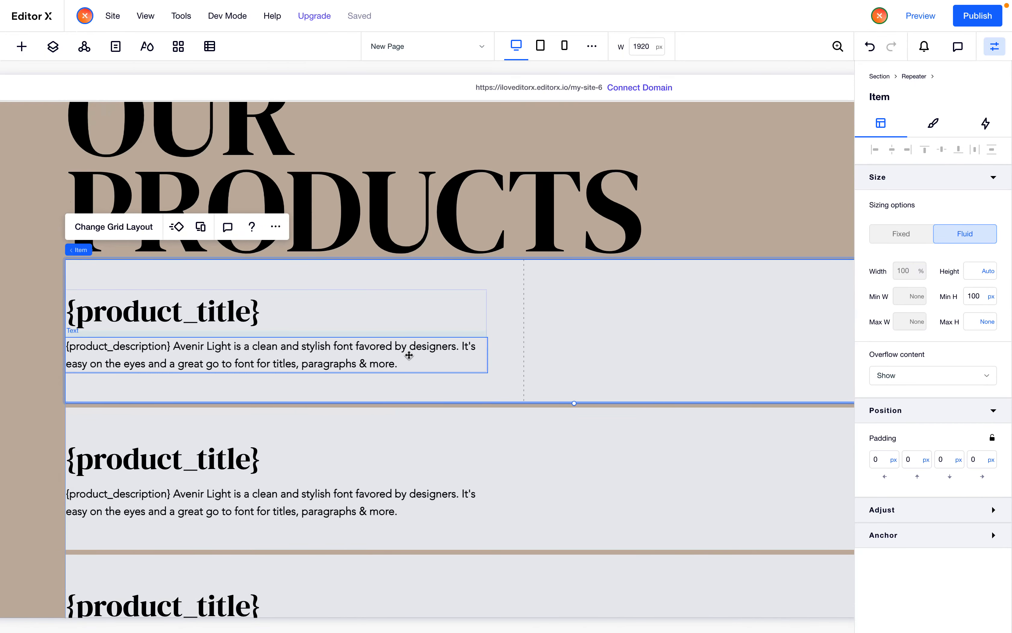
pyautogui.click(985, 302)
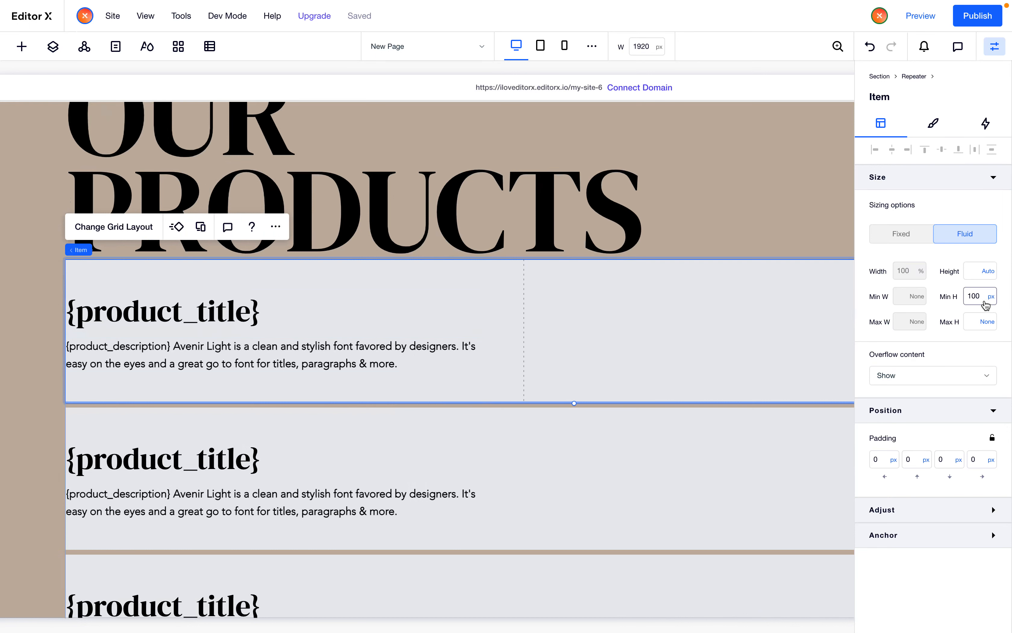
pyautogui.click(988, 297)
pyautogui.click(970, 253)
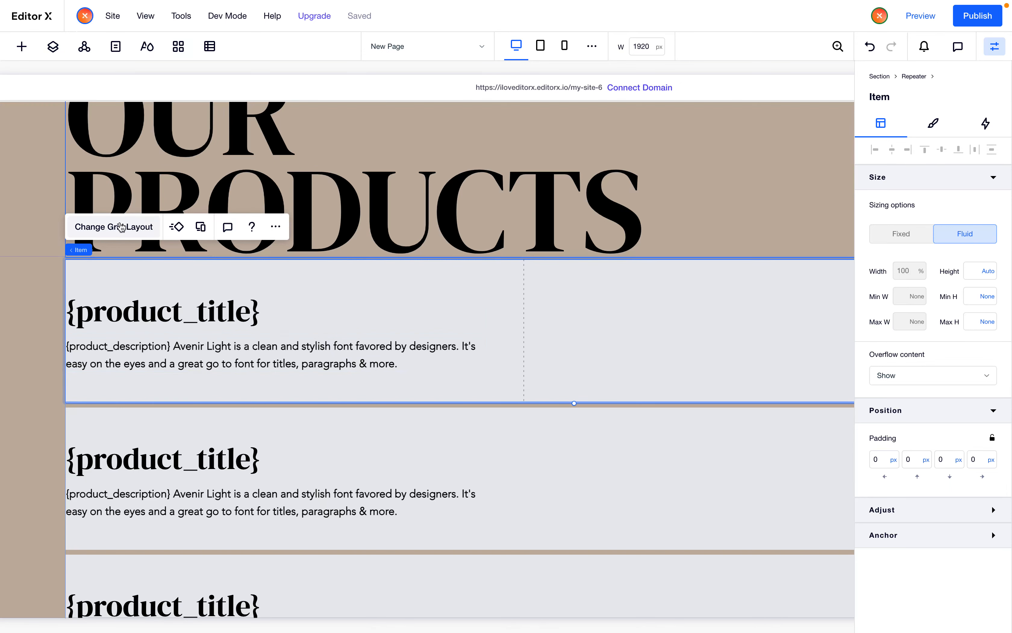
# In the item grid layout, set the row height minimum to 20 px and close grid editing
pyautogui.click(119, 226)
pyautogui.click(524, 363)
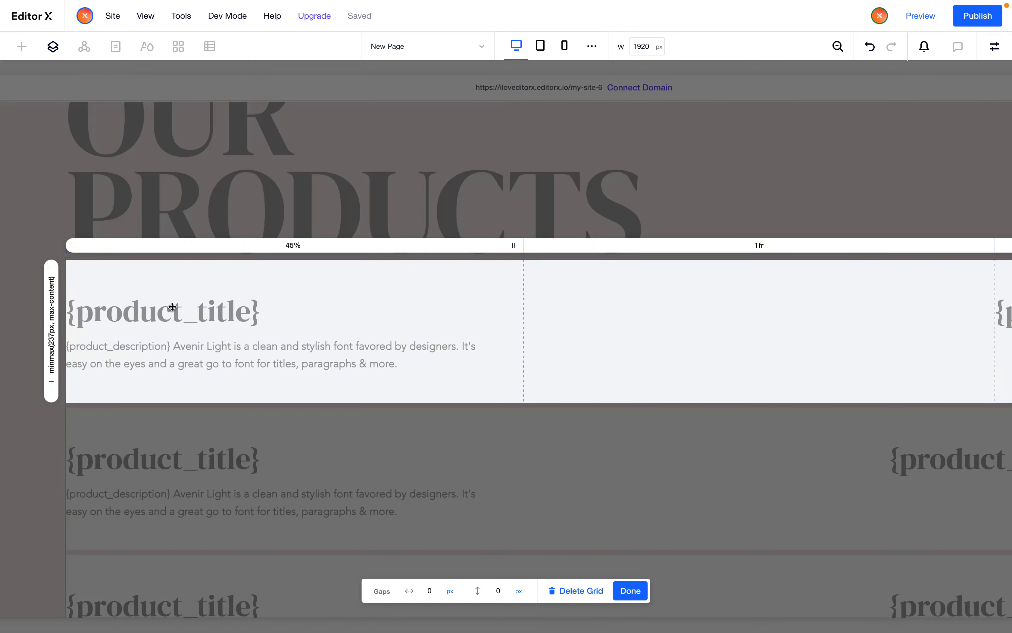
pyautogui.click(51, 339)
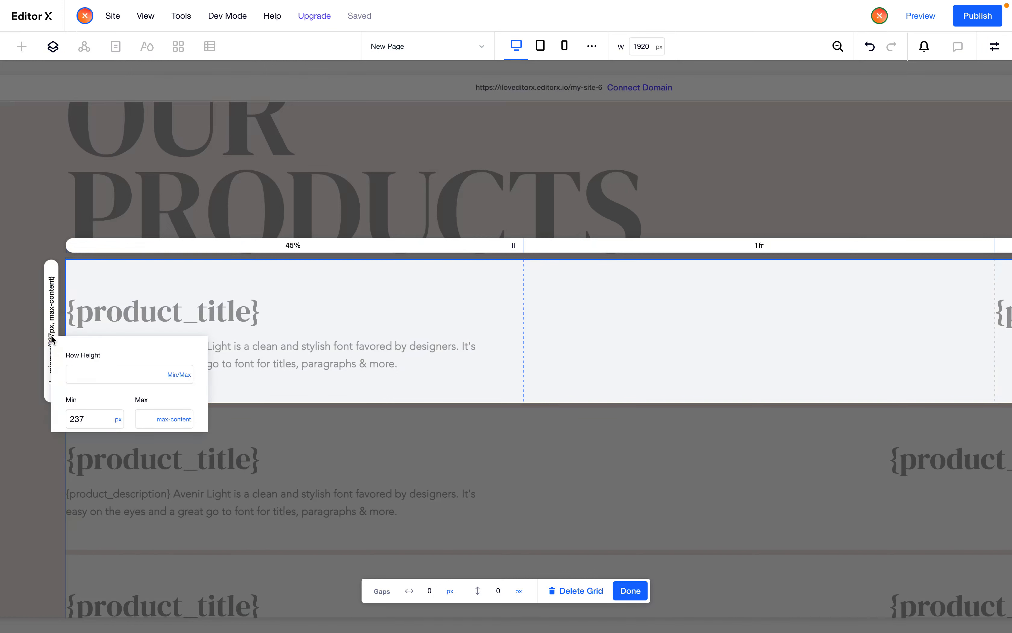
pyautogui.click(99, 425)
pyautogui.write('20')
pyautogui.press('Return')
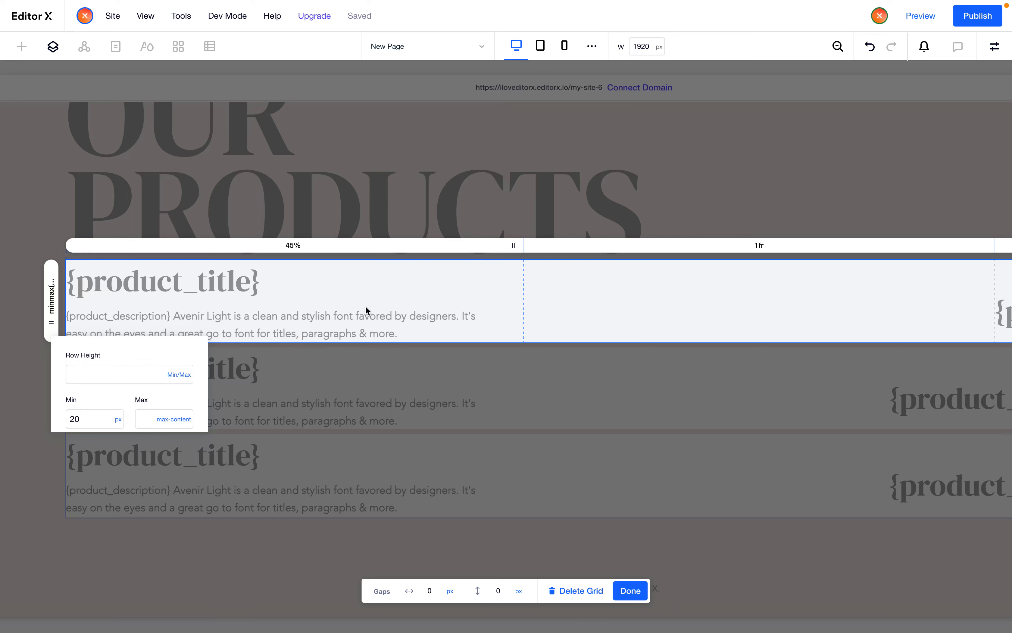
pyautogui.click(301, 320)
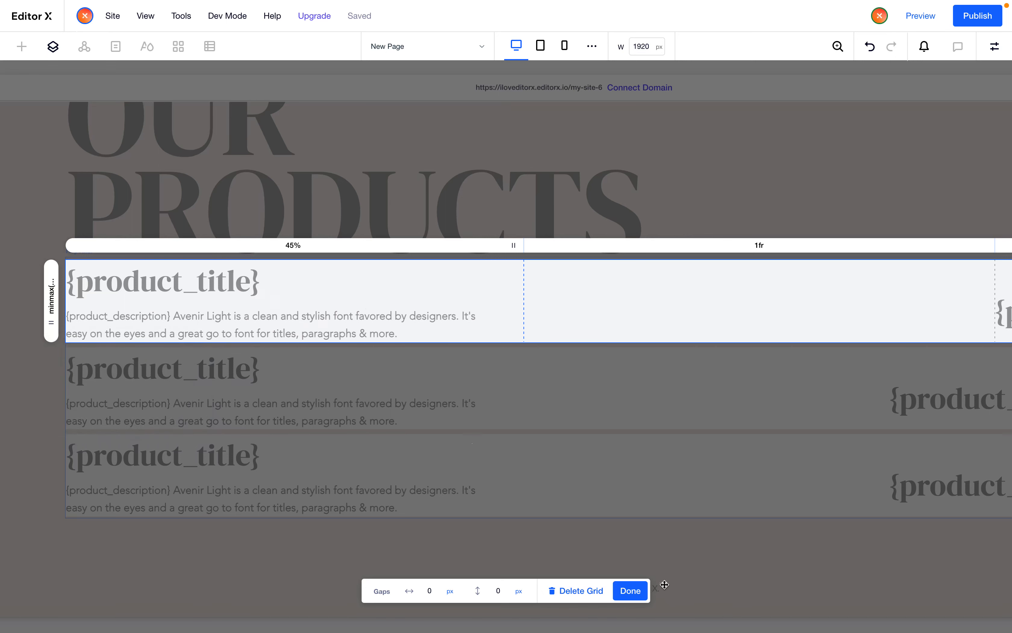
pyautogui.click(631, 591)
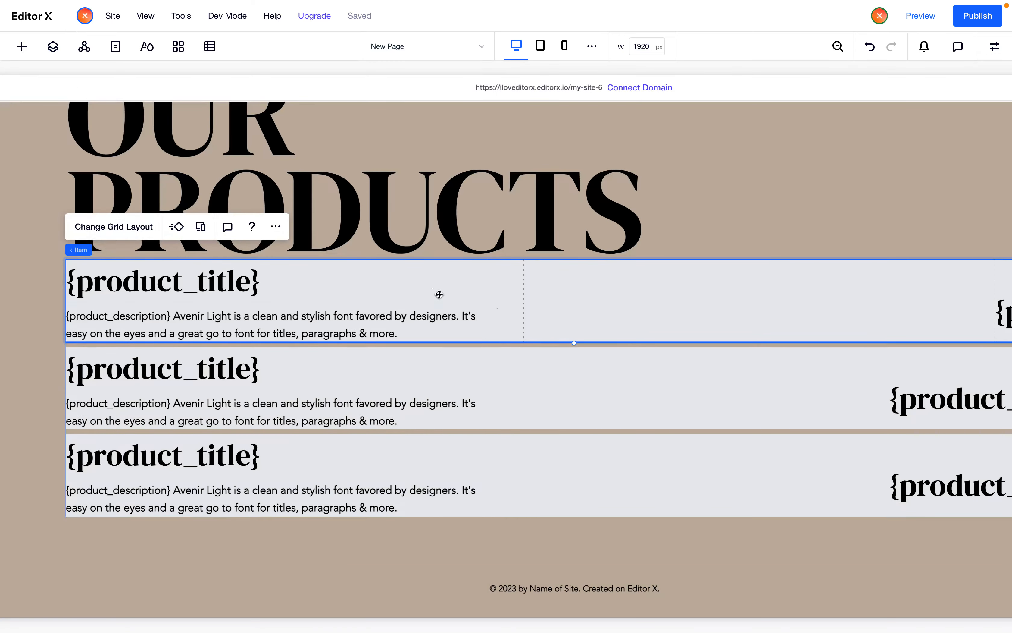
# Set the title and description stack's top and bottom margins to 50 px
pyautogui.click(305, 304)
pyautogui.click(994, 46)
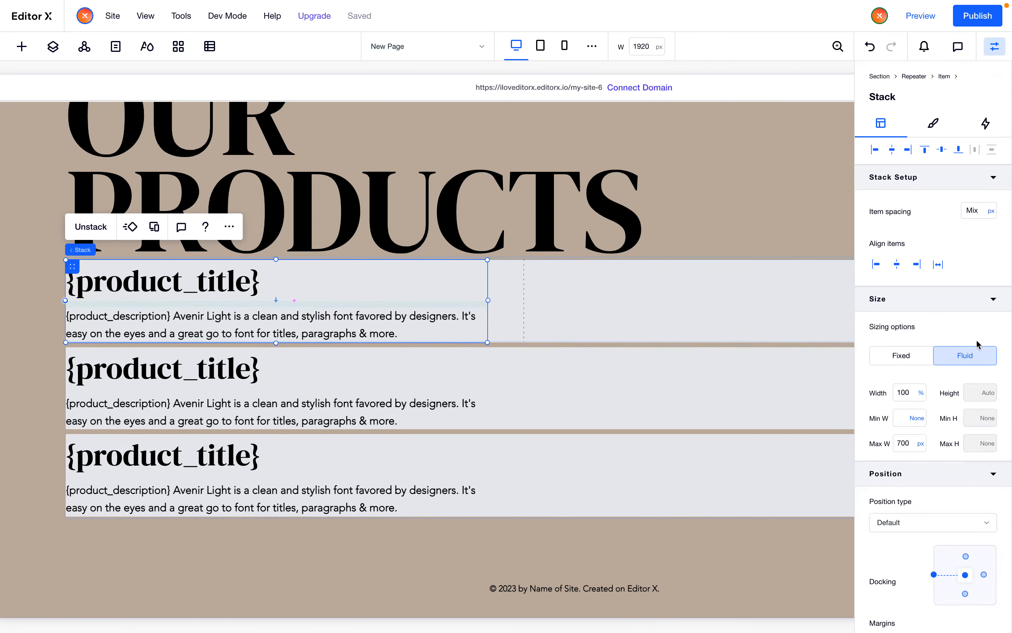
pyautogui.scroll(-3, 943, 485)
pyautogui.click(918, 514)
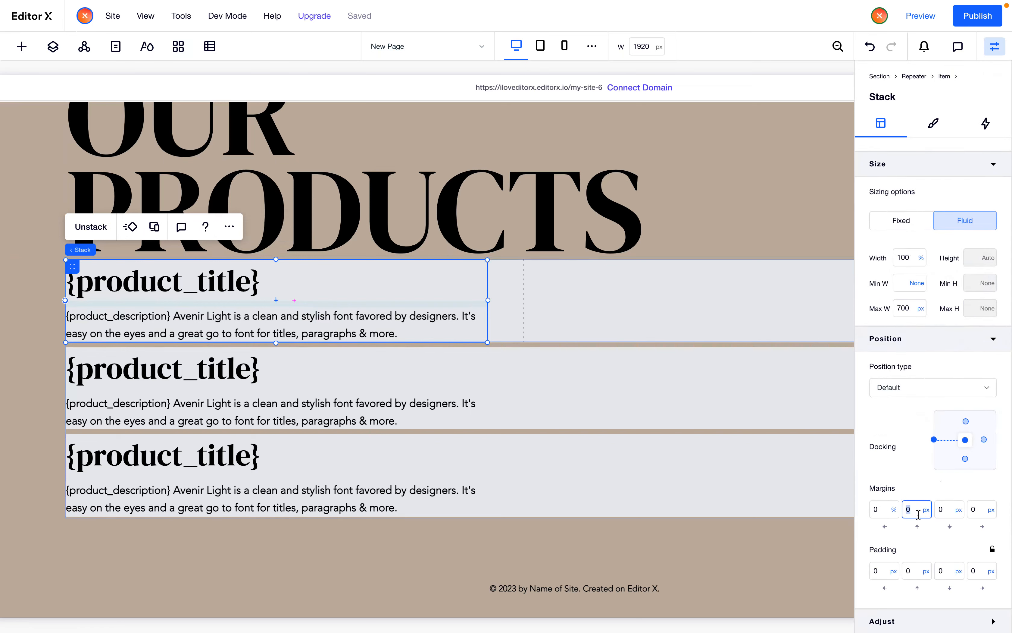
pyautogui.write('50')
pyautogui.press('Tab')
pyautogui.write('50')
pyautogui.press('Tab')
# Quick-add an image element into the repeater item
pyautogui.hscroll(8, 609, 422)
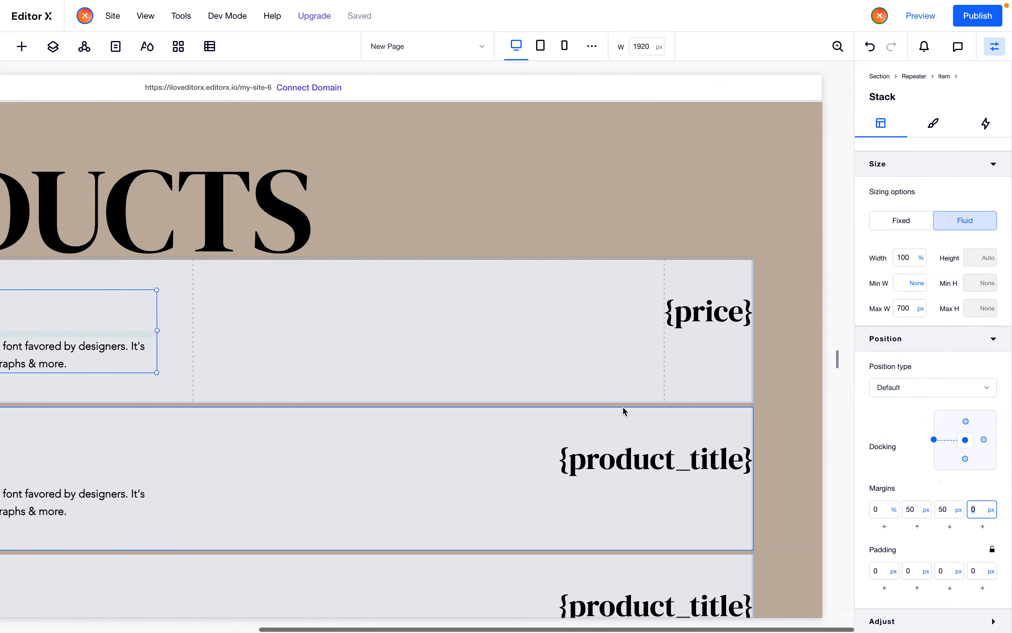
pyautogui.click(683, 309)
pyautogui.click(440, 372)
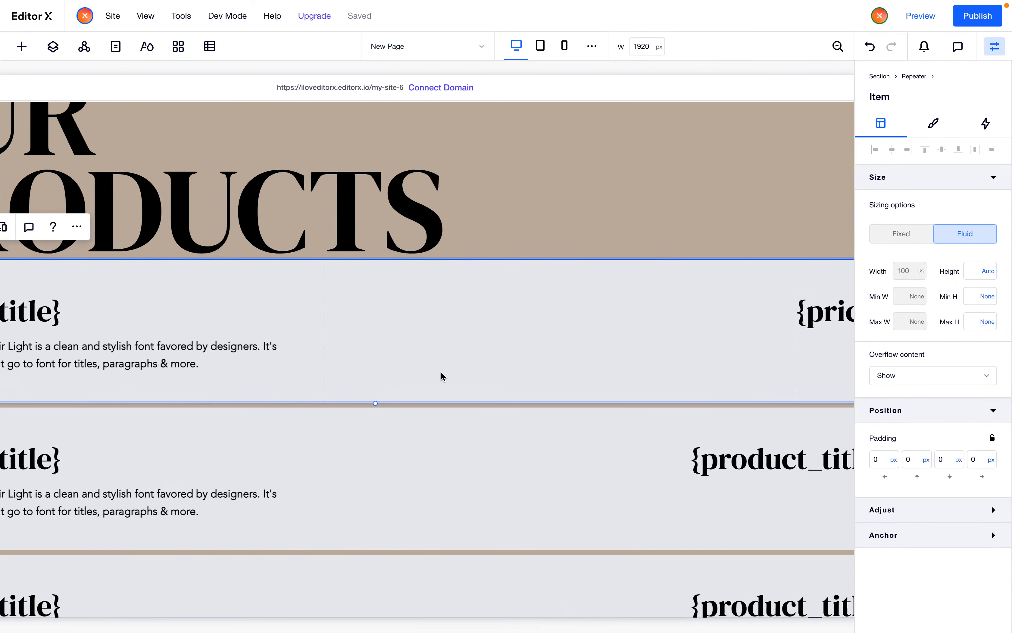
pyautogui.hscroll(-3, 440, 371)
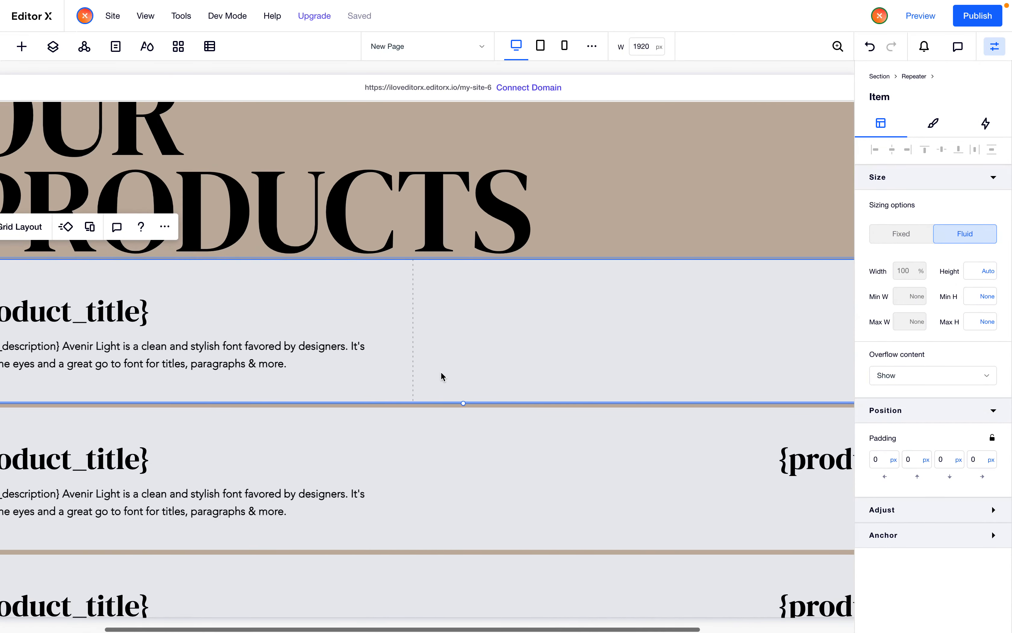
pyautogui.hscroll(-2, 442, 375)
pyautogui.hscroll(3, 526, 358)
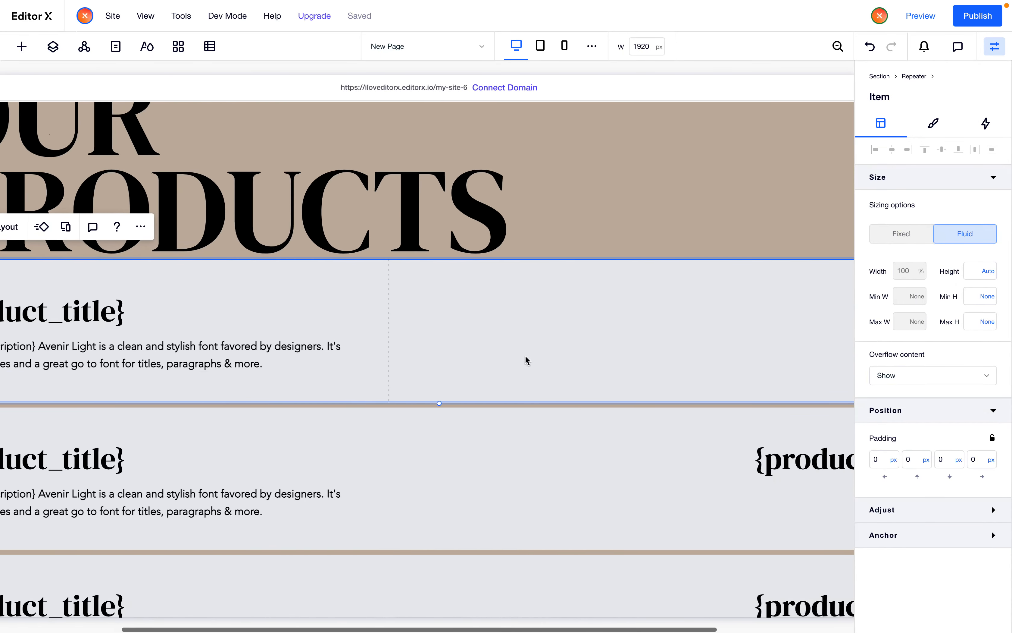
pyautogui.hscroll(-2, 526, 360)
pyautogui.rightClick(572, 311)
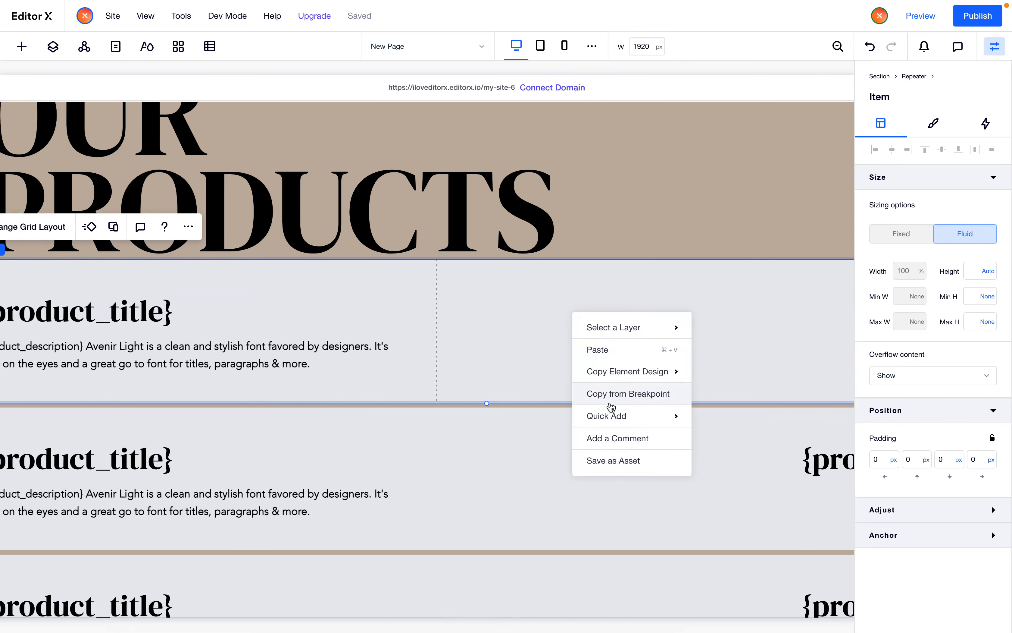
pyautogui.rightClick(526, 310)
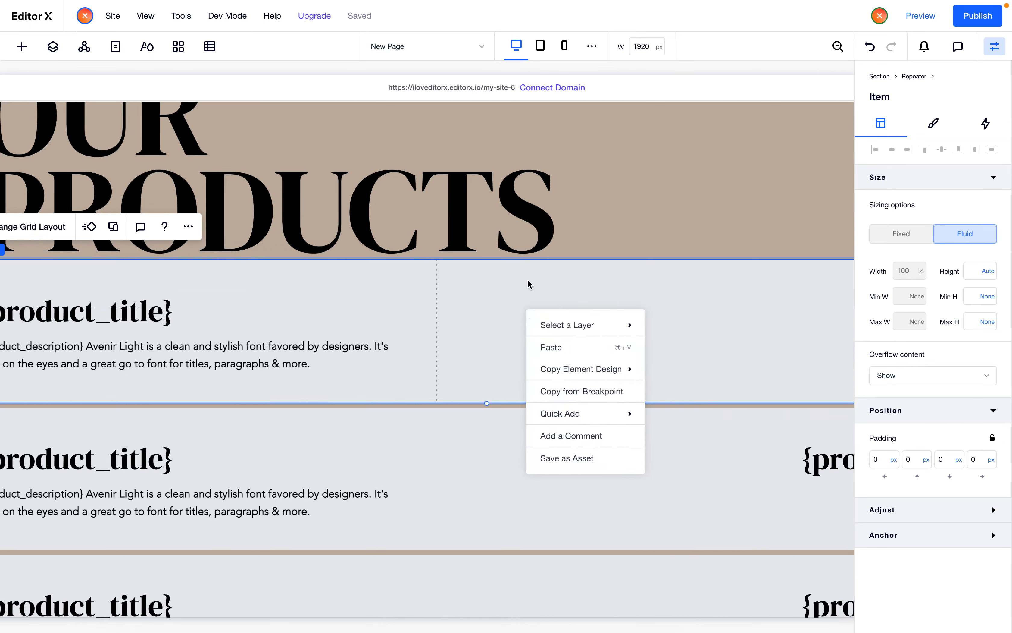
pyautogui.moveTo(596, 418)
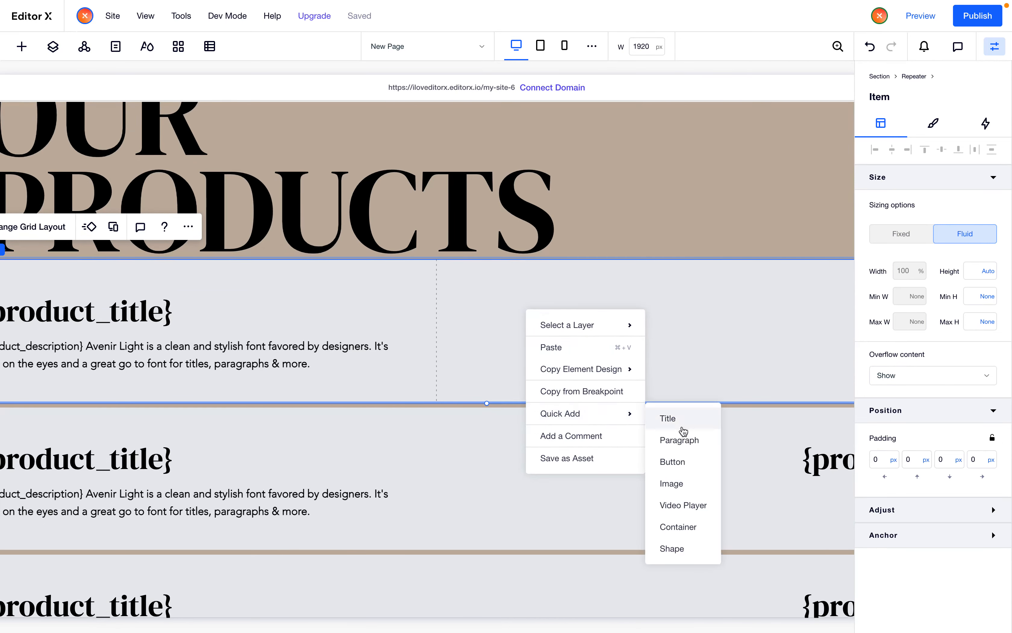
pyautogui.click(677, 489)
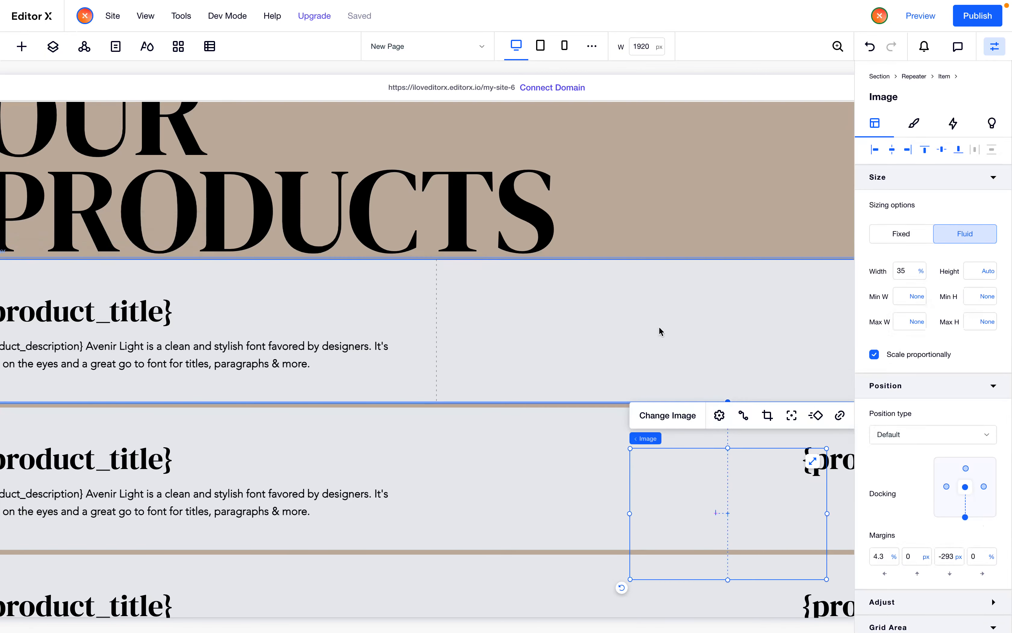
# Remove the image's bottom docking and set its bottom margin to 0 px
pyautogui.hscroll(3, 658, 325)
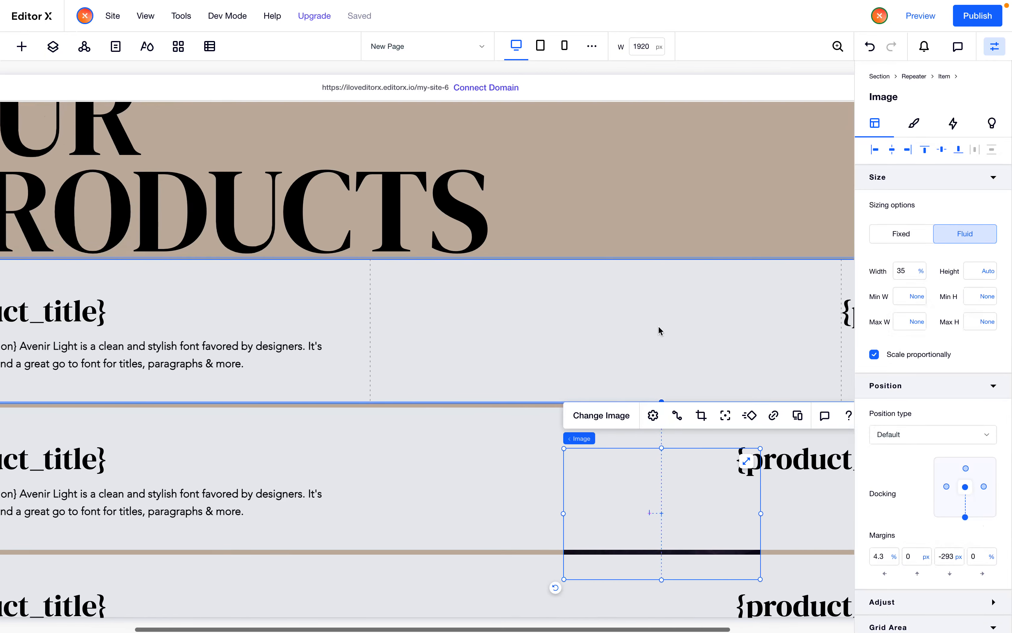
pyautogui.click(965, 517)
pyautogui.click(941, 558)
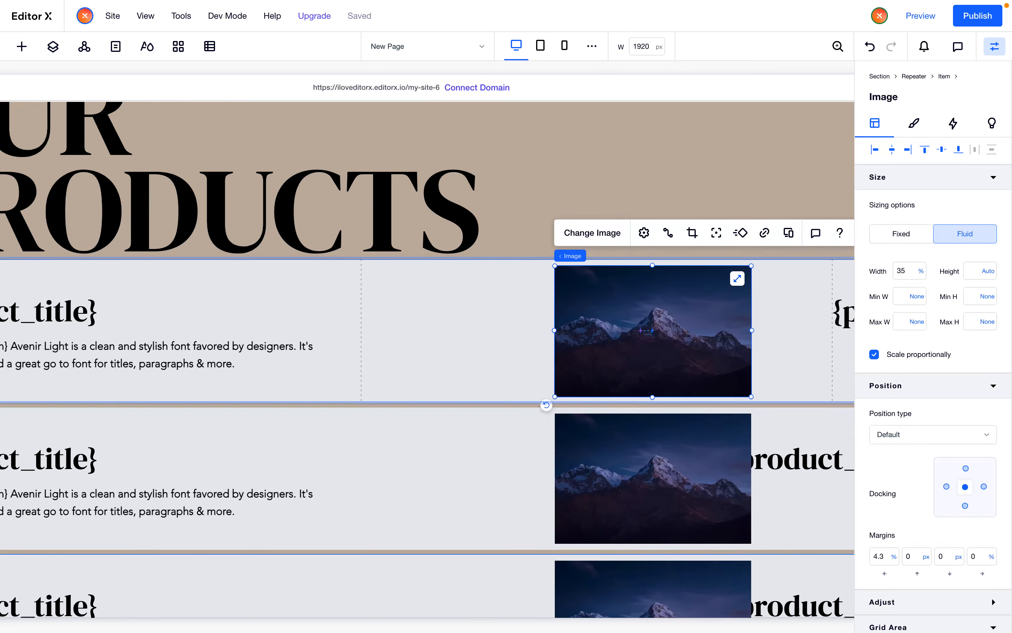
pyautogui.scroll(-3, 621, 537)
pyautogui.scroll(5, 621, 537)
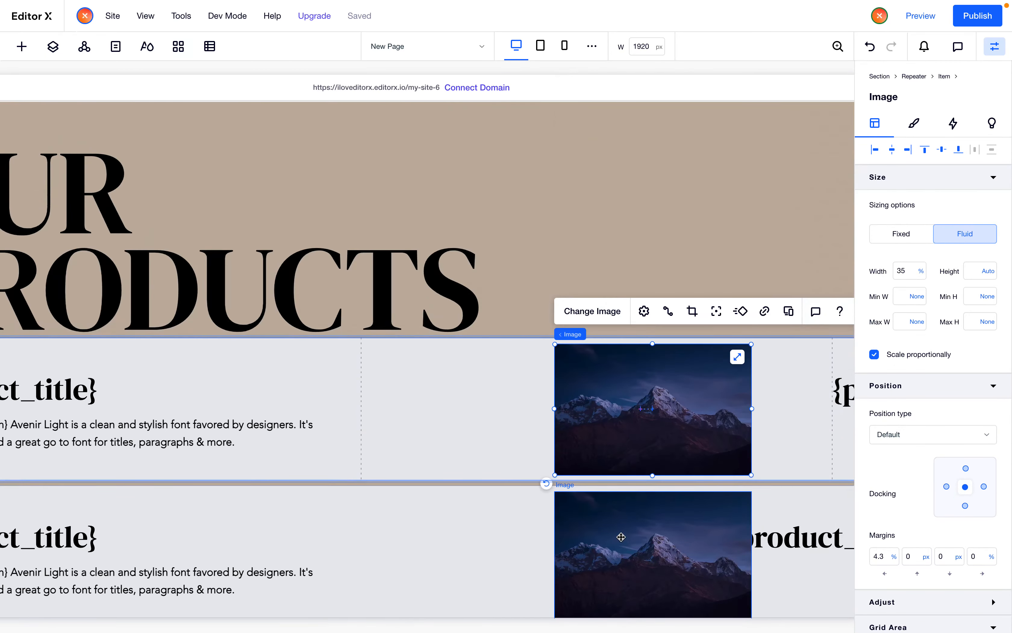
# Examine how the product images appear on hover on the reference page
pyautogui.hscroll(2, 621, 537)
pyautogui.hscroll(-2, 621, 537)
pyautogui.hscroll(2, 621, 537)
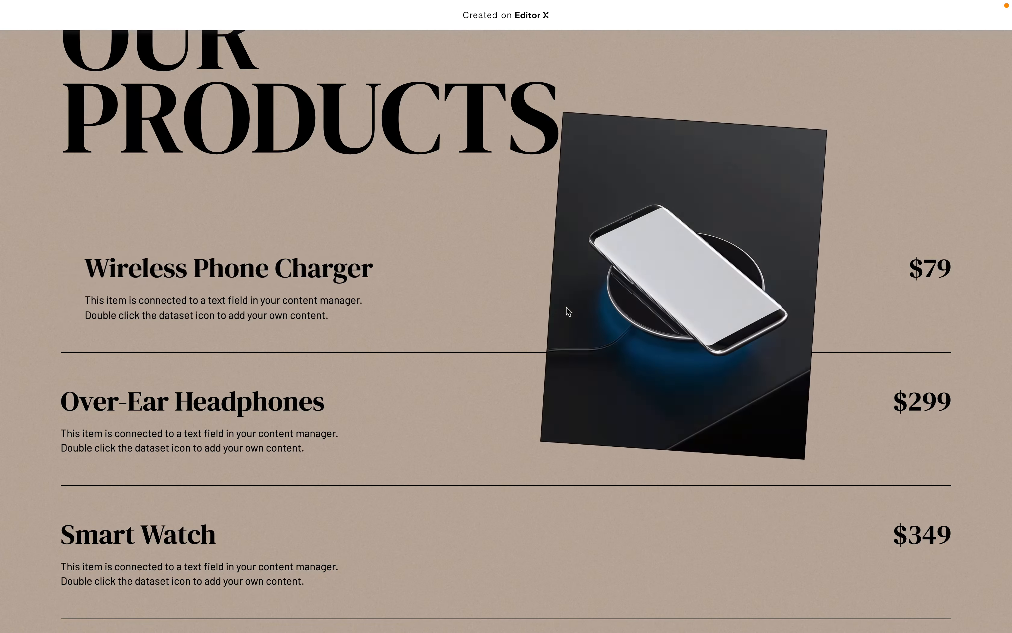
pyautogui.moveTo(610, 406)
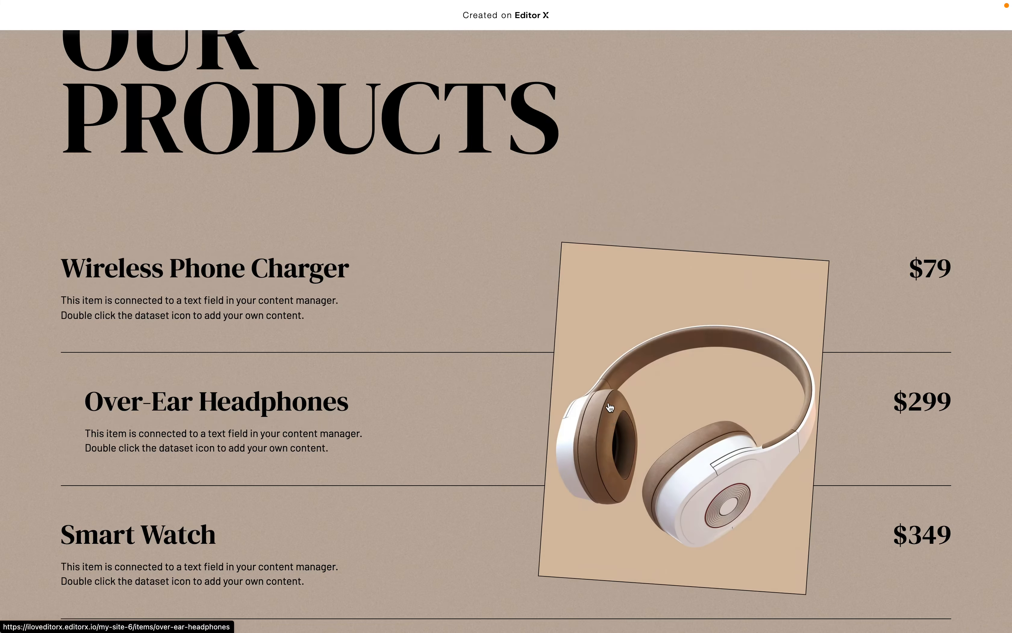
pyautogui.moveTo(677, 314)
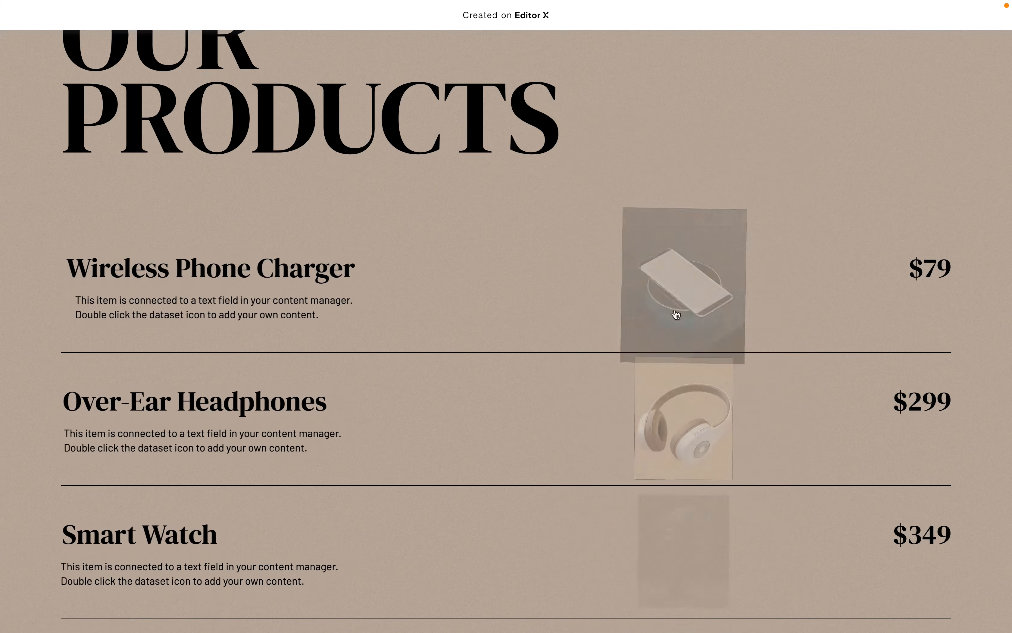
pyautogui.moveTo(478, 369)
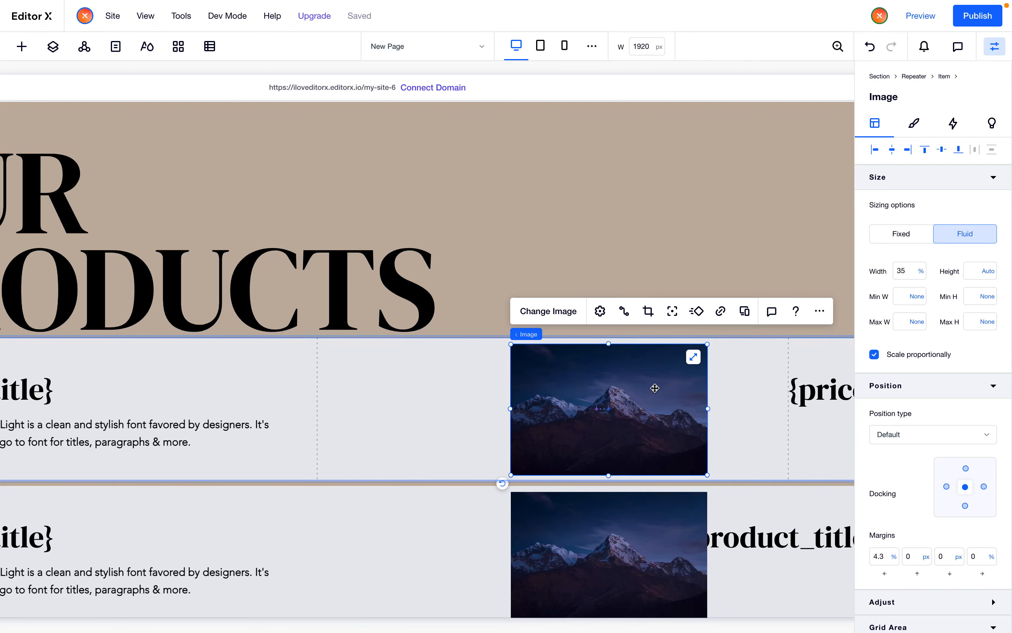
# Resize the image narrower to about 23% width
pyautogui.moveTo(707, 408); pyautogui.dragTo(621, 416)
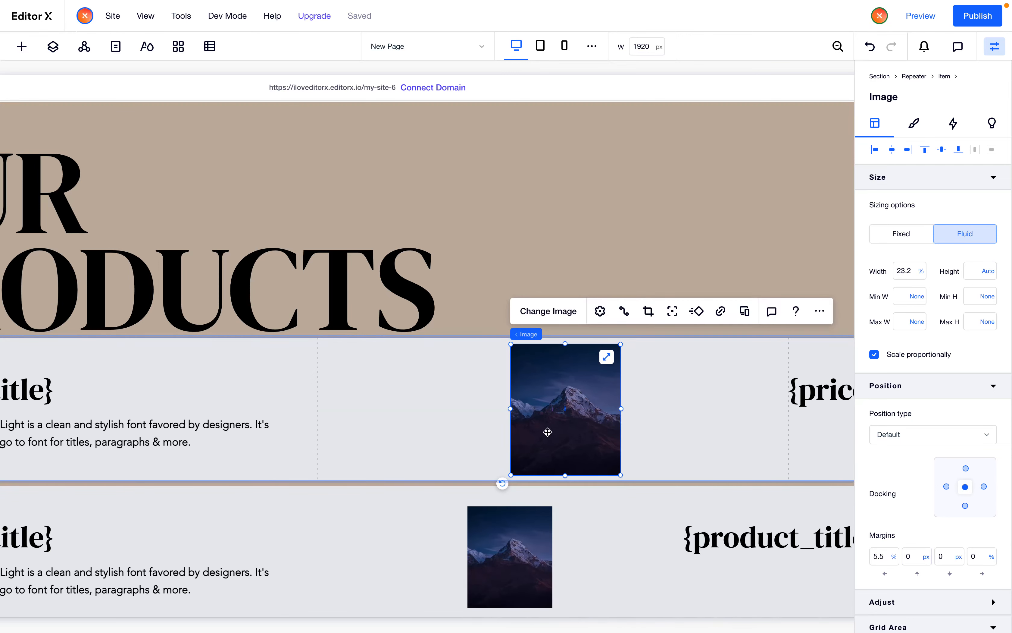
pyautogui.scroll(-4, 718, 420)
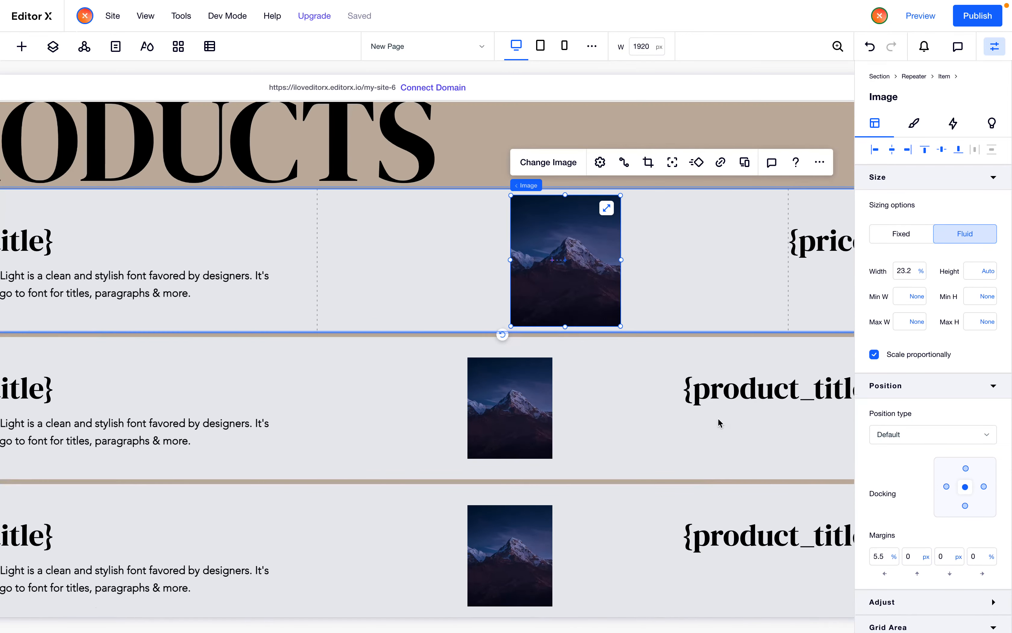
pyautogui.scroll(3, 718, 420)
pyautogui.scroll(-2, 719, 423)
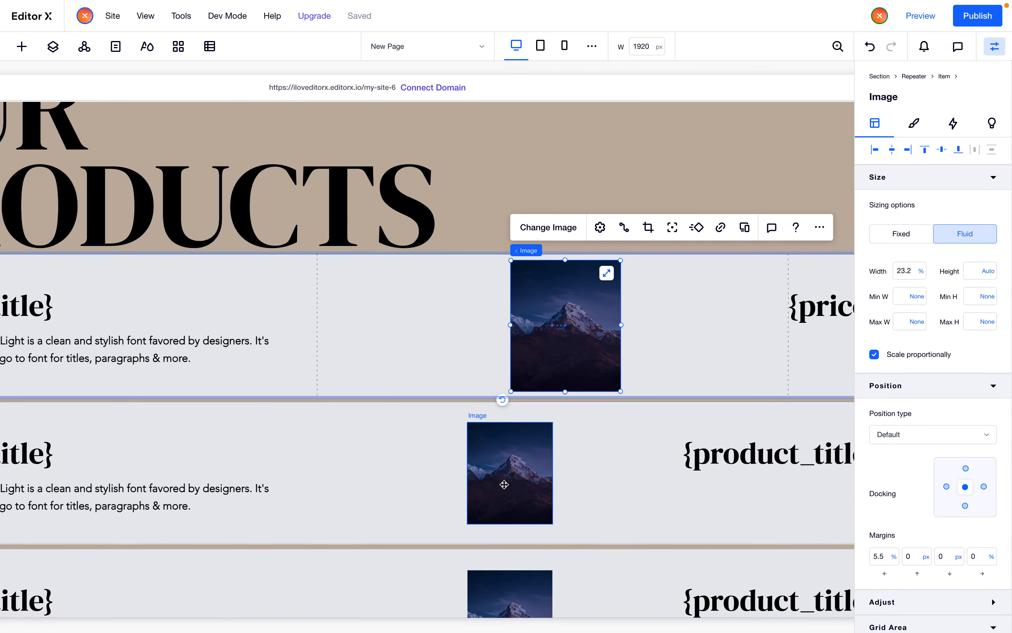
# Examine the image width settings across the repeater items
pyautogui.hscroll(1, 662, 429)
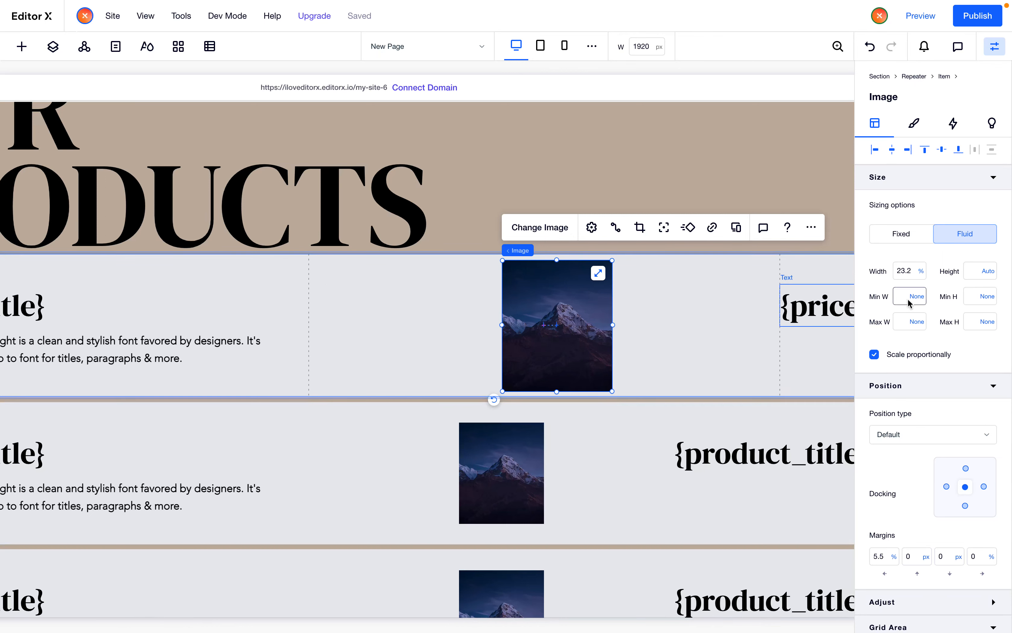
pyautogui.click(906, 271)
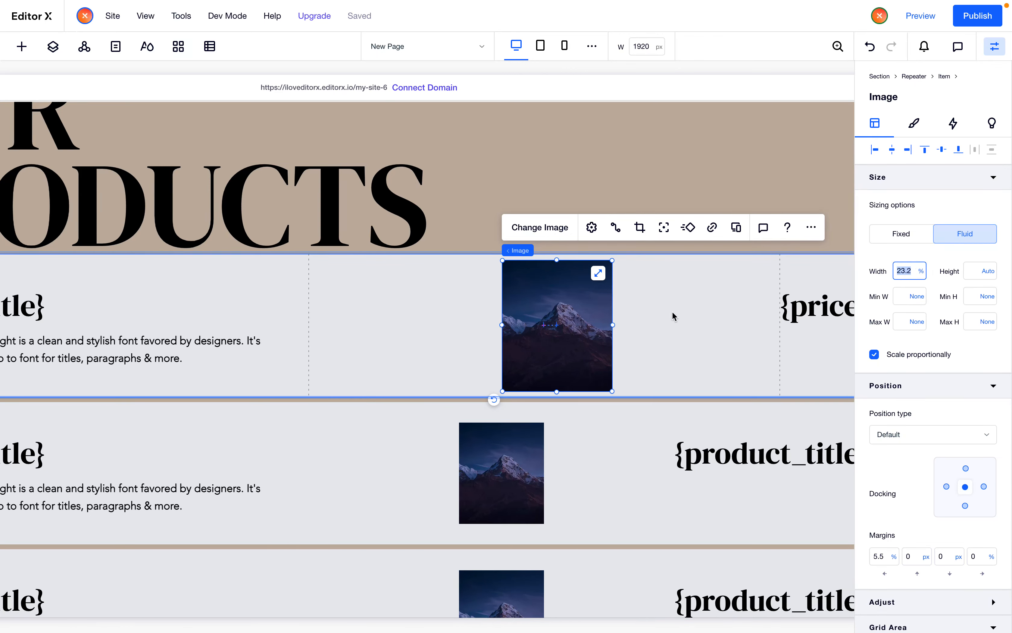
pyautogui.scroll(-3, 672, 317)
pyautogui.hscroll(3, 672, 311)
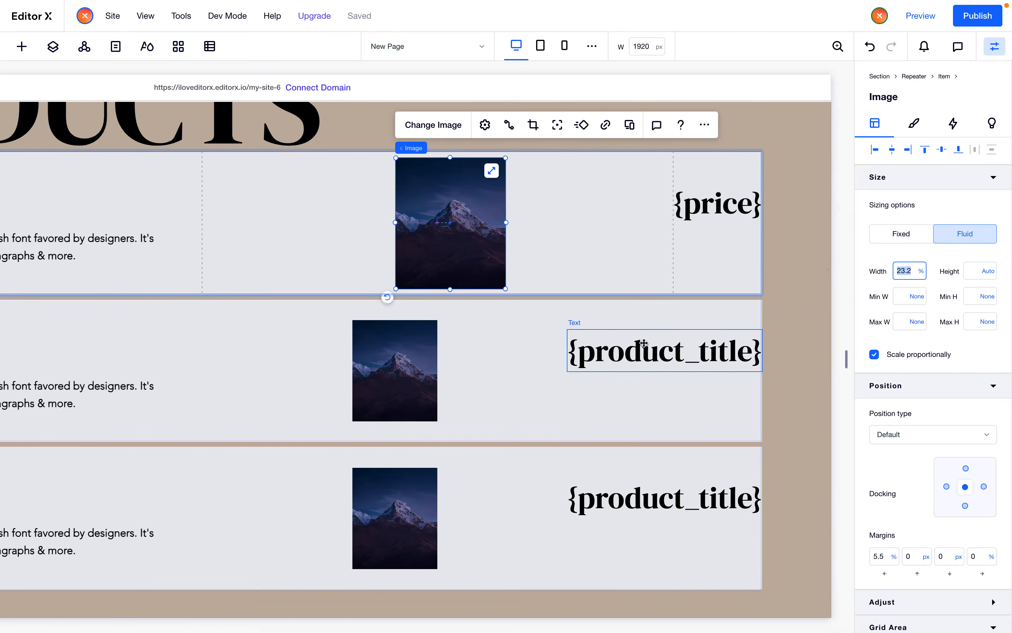
pyautogui.click(486, 367)
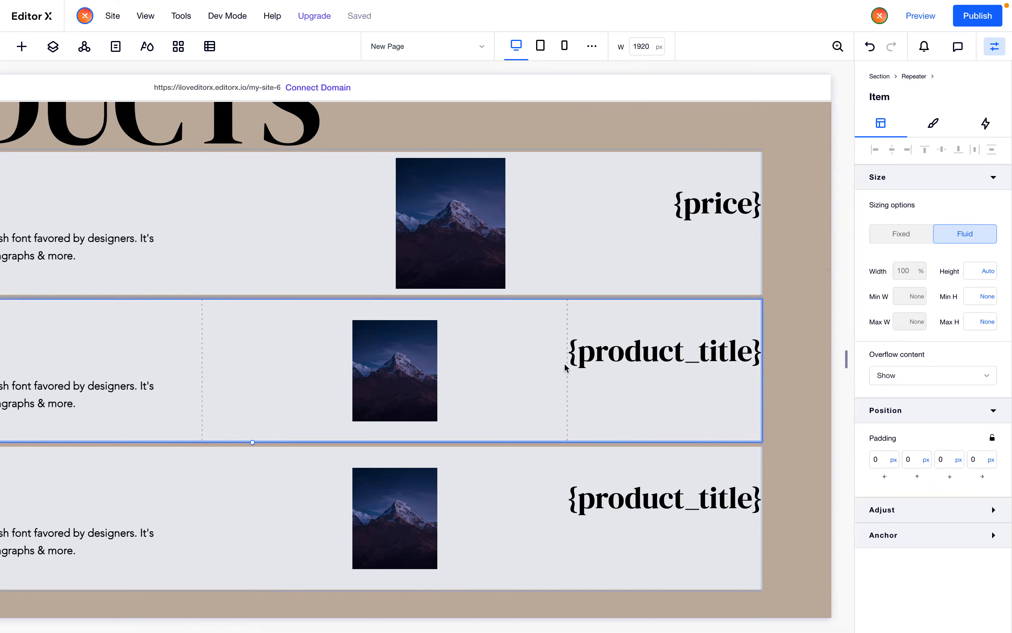
pyautogui.click(435, 368)
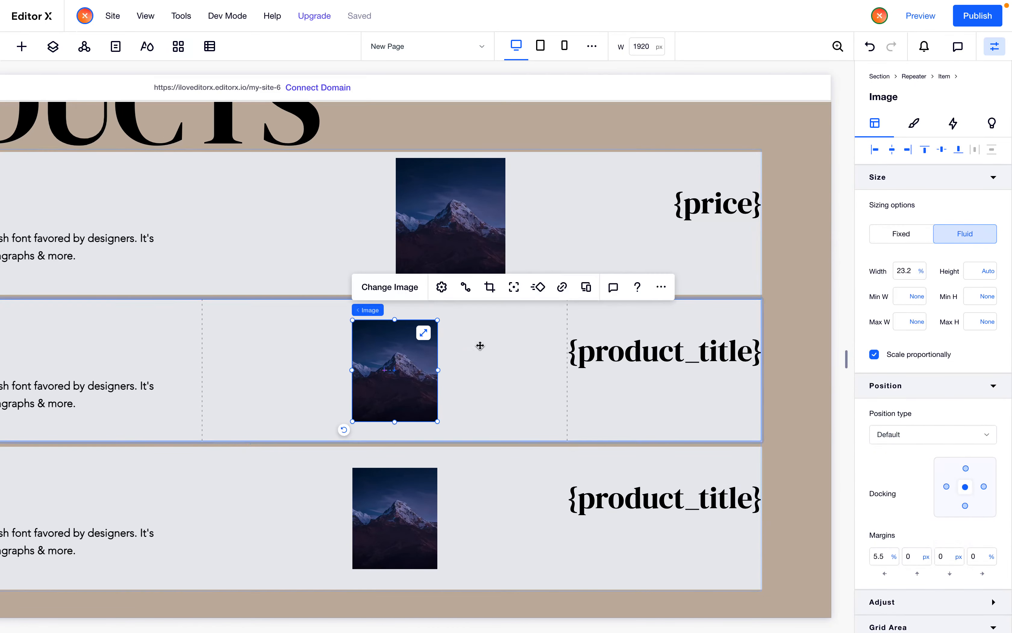
pyautogui.click(907, 270)
pyautogui.click(490, 373)
pyautogui.click(457, 224)
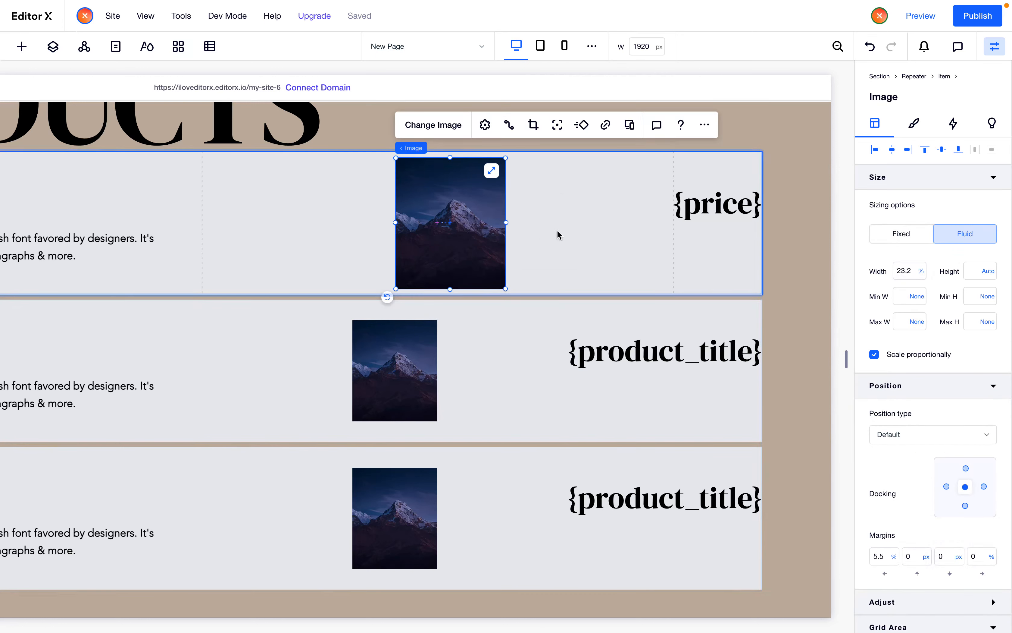
# Replace the right-column heading text with {price} in the second and third repeater items
pyautogui.doubleClick(671, 345)
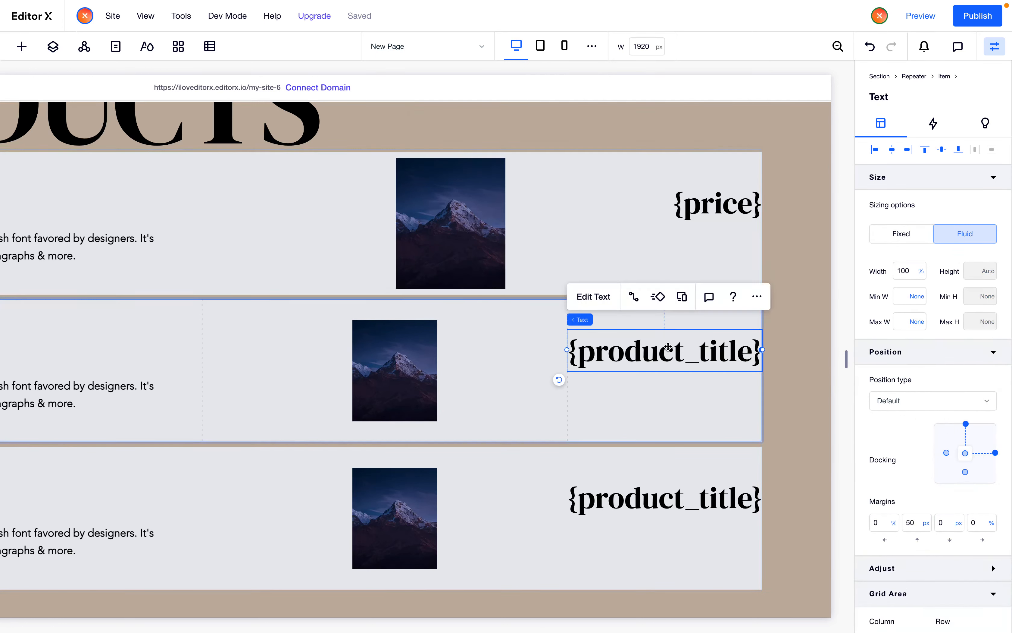
pyautogui.doubleClick(676, 350)
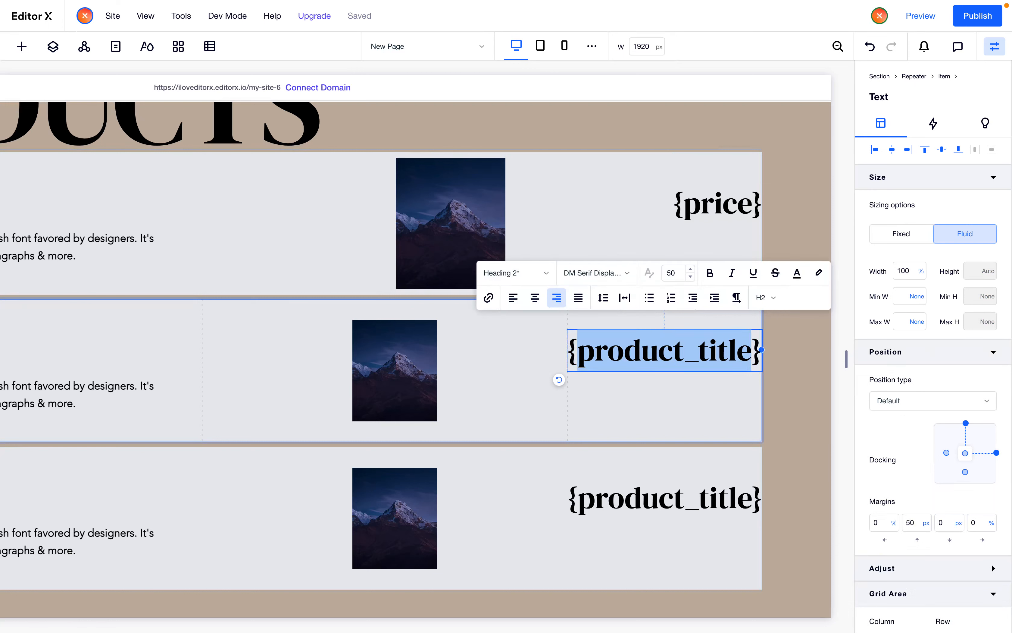
pyautogui.write('price')
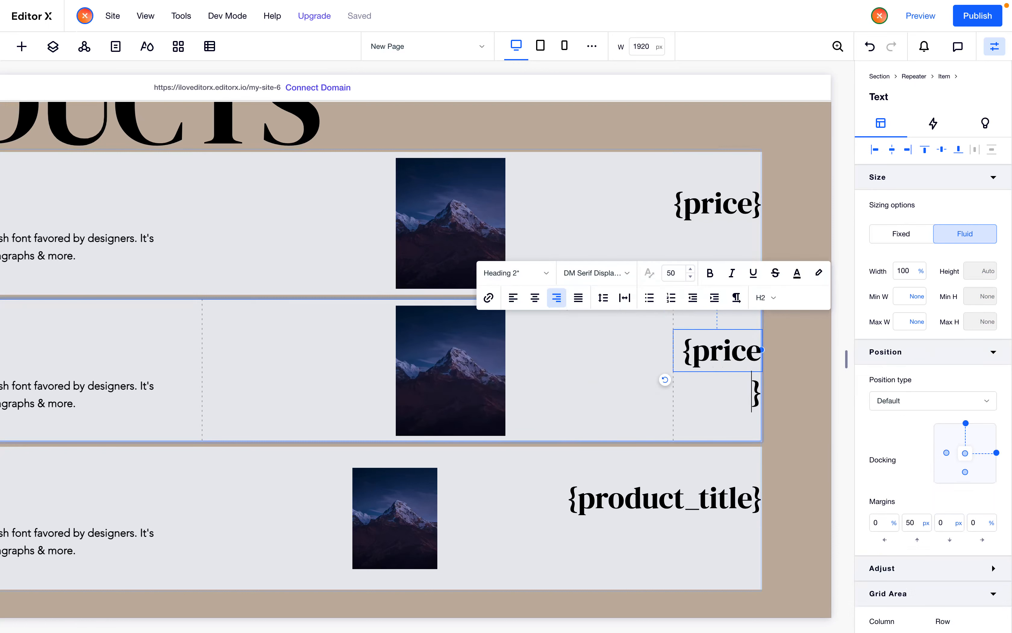
pyautogui.tripleClick(720, 350)
pyautogui.press('super+c')
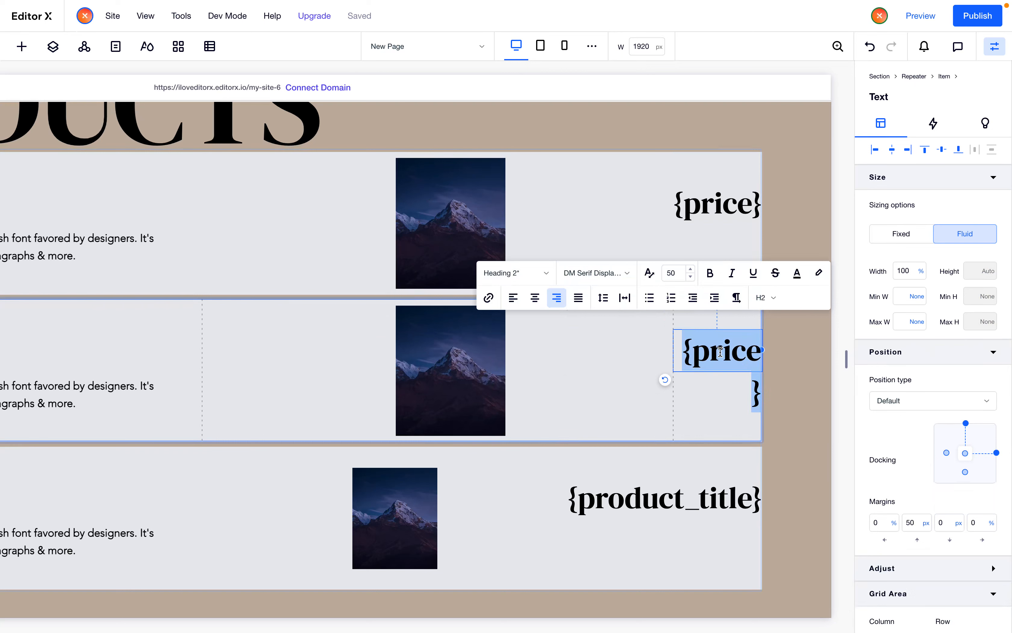
pyautogui.doubleClick(678, 494)
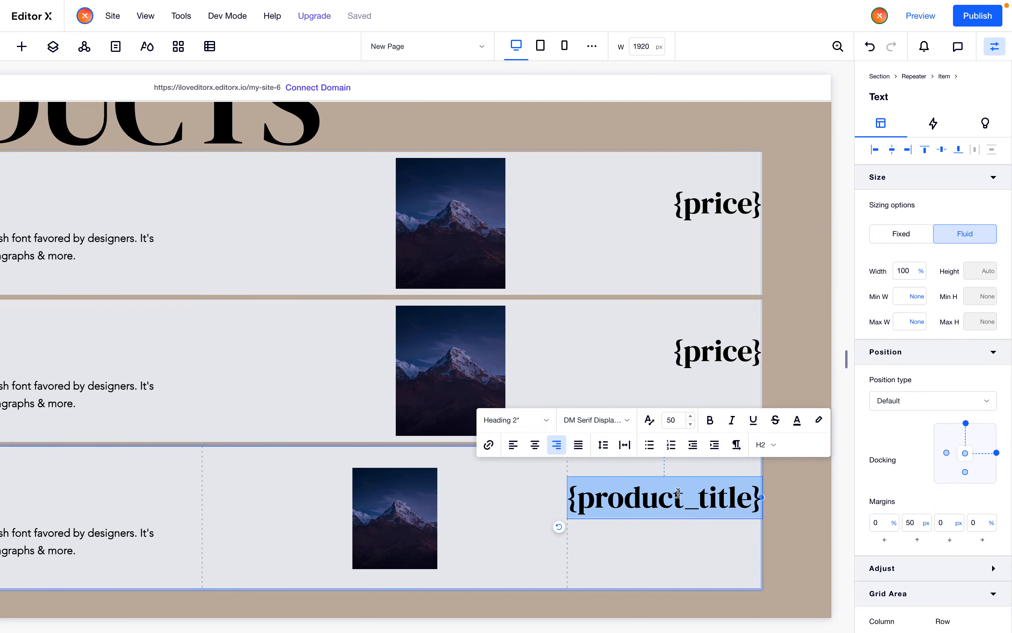
pyautogui.press('super+v')
pyautogui.click(605, 314)
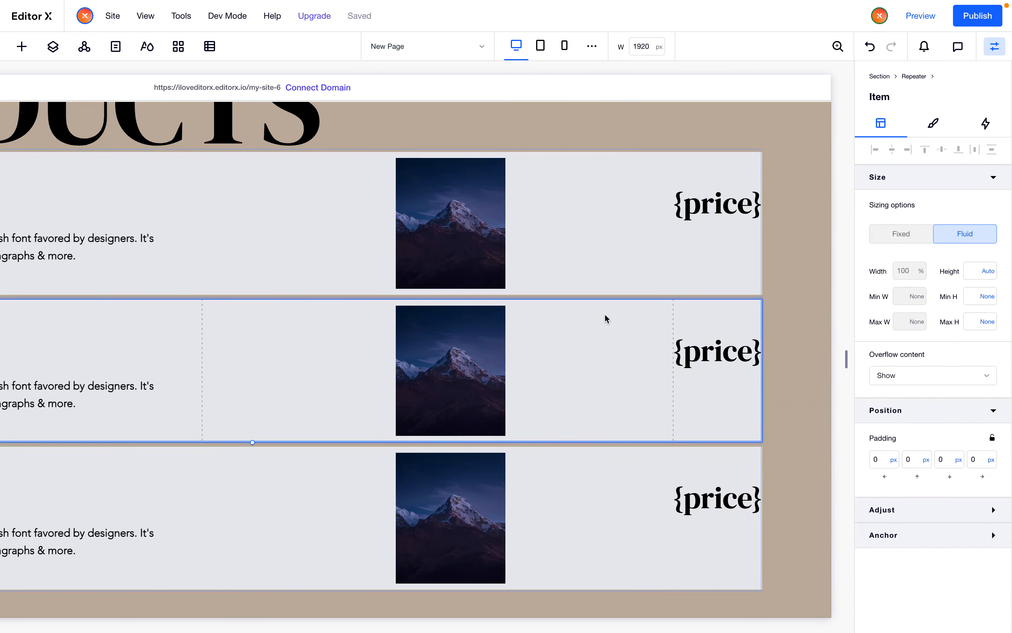
# Set the product image's width to 60%
pyautogui.scroll(2, 580, 280)
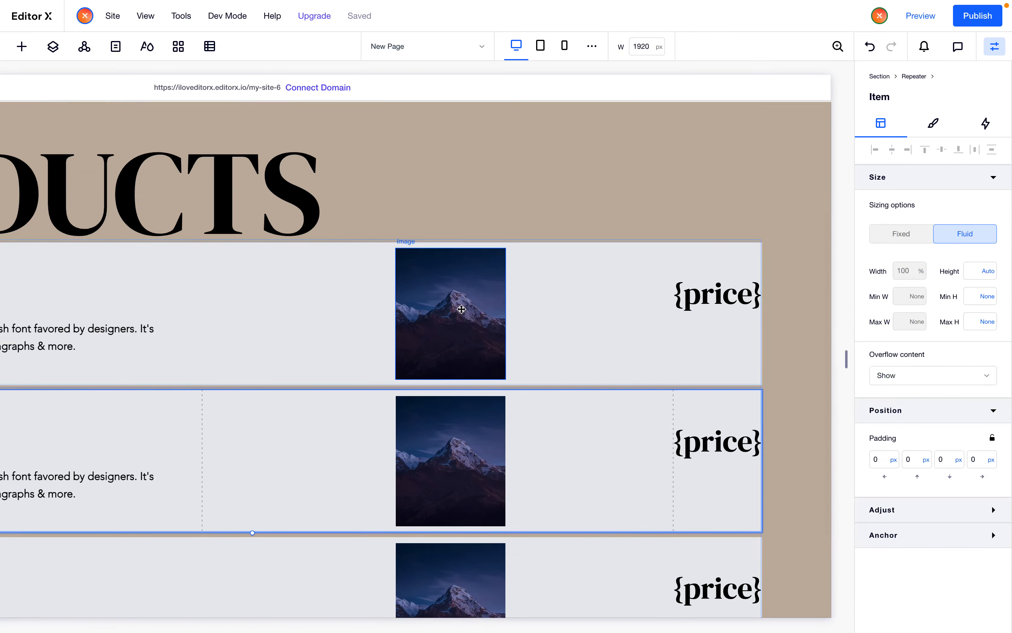
pyautogui.click(443, 313)
pyautogui.click(902, 273)
pyautogui.write('35')
pyautogui.press('Return')
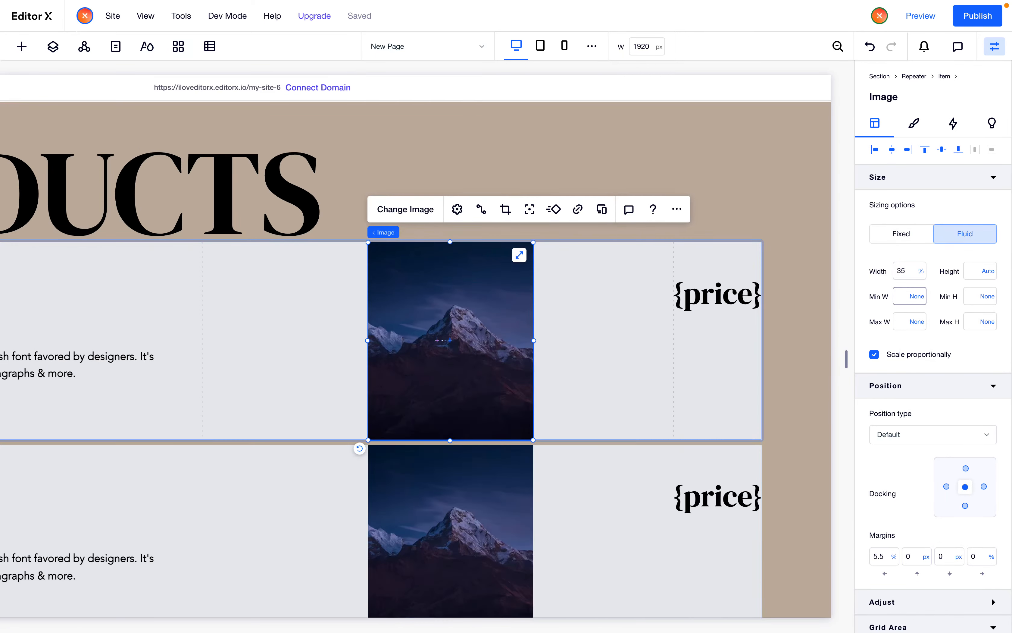
pyautogui.click(924, 274)
pyautogui.write('50')
pyautogui.press('Return')
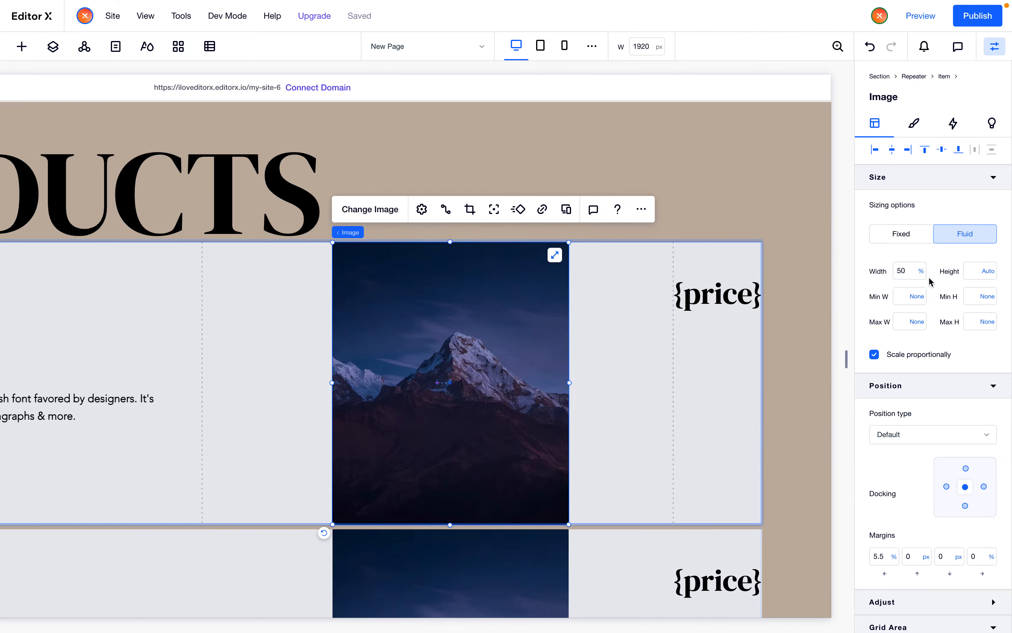
pyautogui.click(913, 283)
pyautogui.write('60')
pyautogui.press('Return')
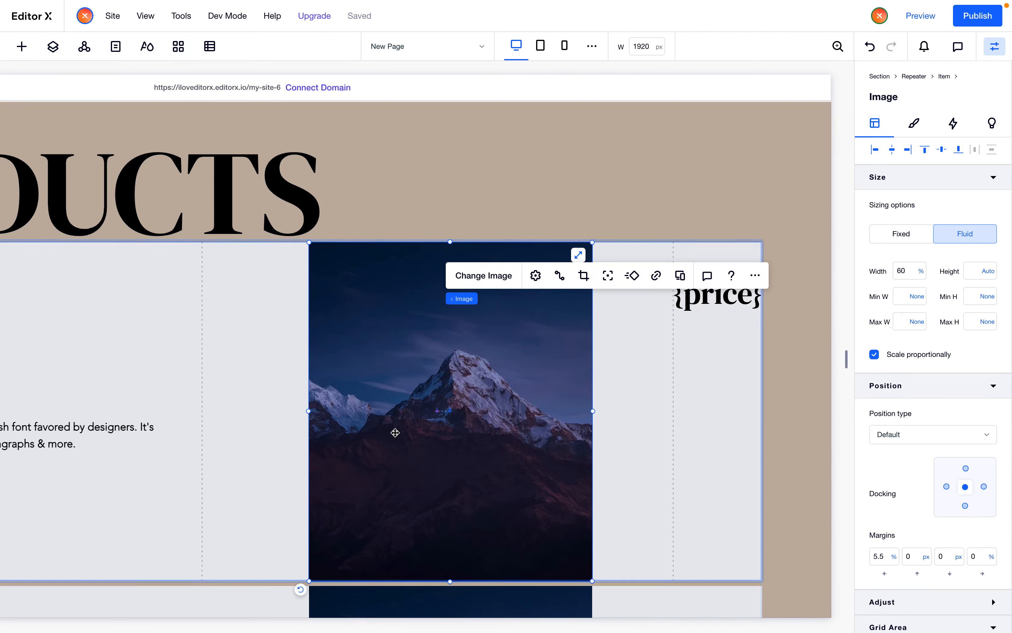
# Dock the title and description stack to the top and set its top and bottom margins to 50 px
pyautogui.hscroll(-5, 393, 431)
pyautogui.hscroll(5, 391, 431)
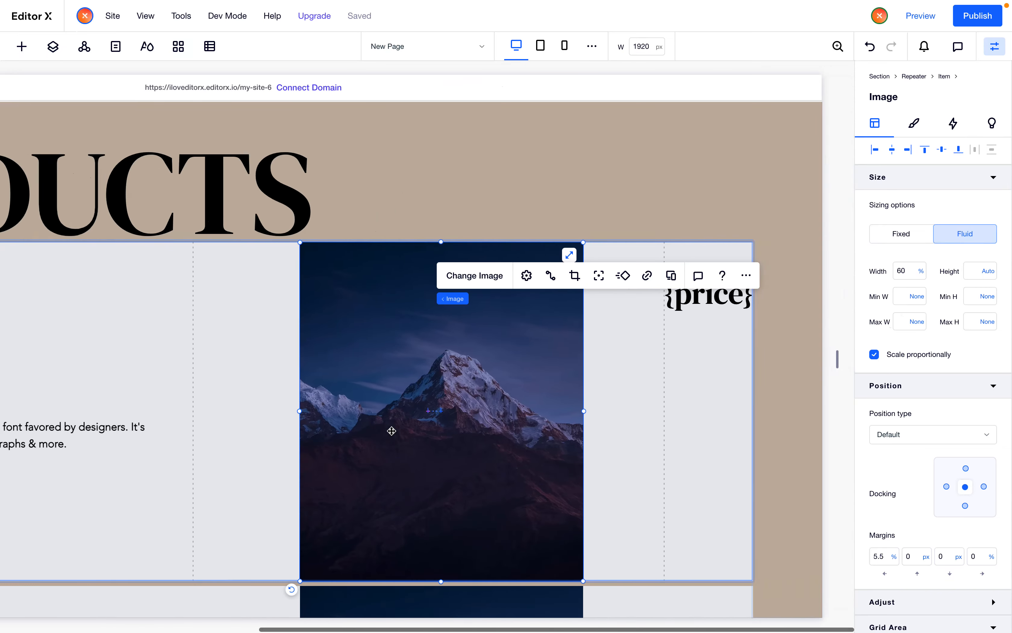
pyautogui.hscroll(-4, 392, 431)
pyautogui.hscroll(-3, 130, 418)
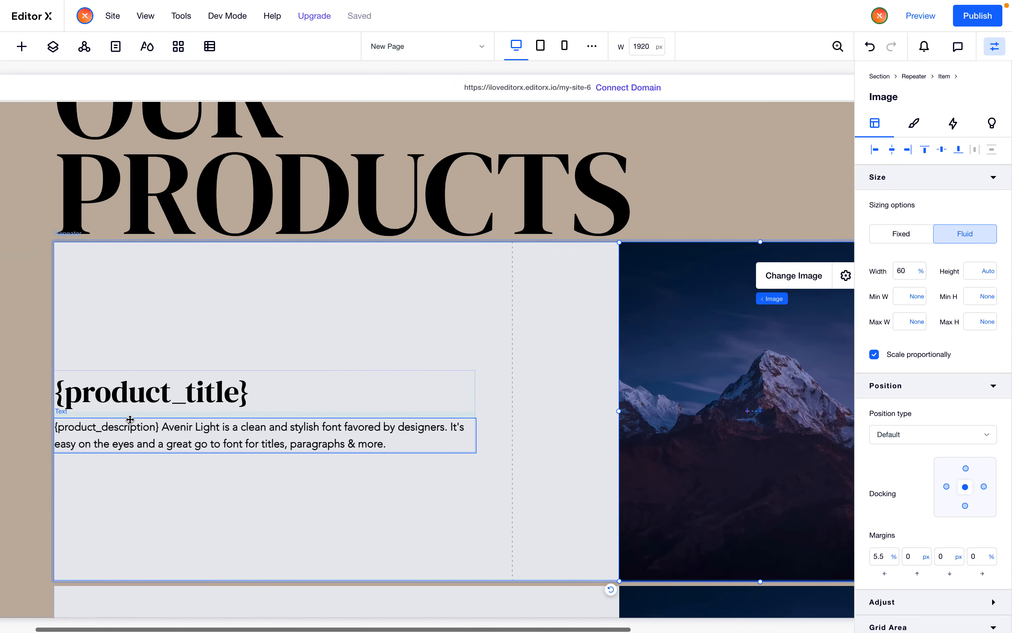
pyautogui.click(249, 419)
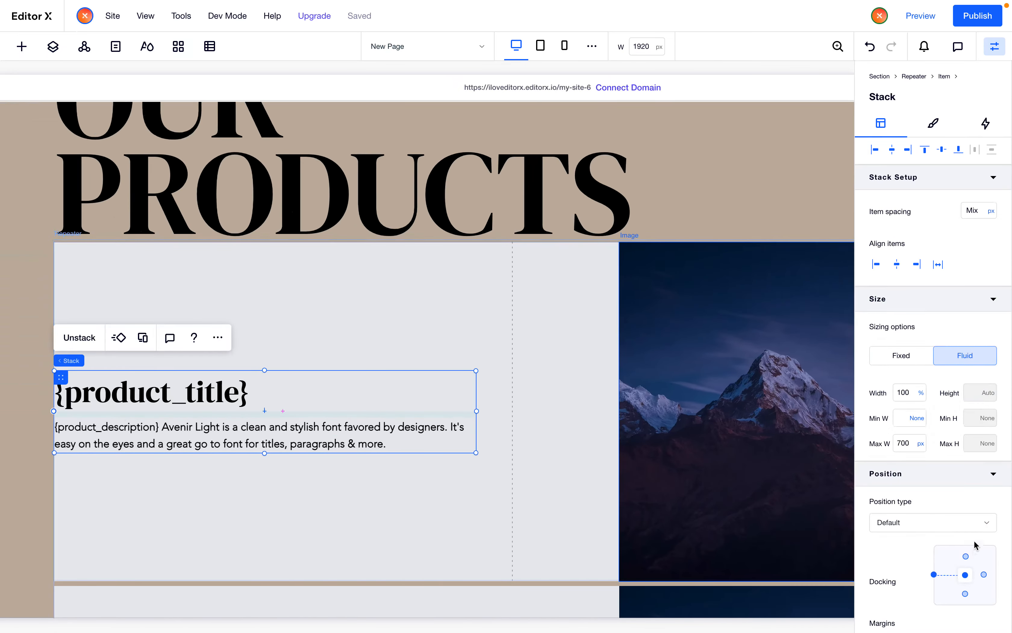
pyautogui.click(966, 556)
pyautogui.scroll(-3, 967, 549)
pyautogui.click(911, 507)
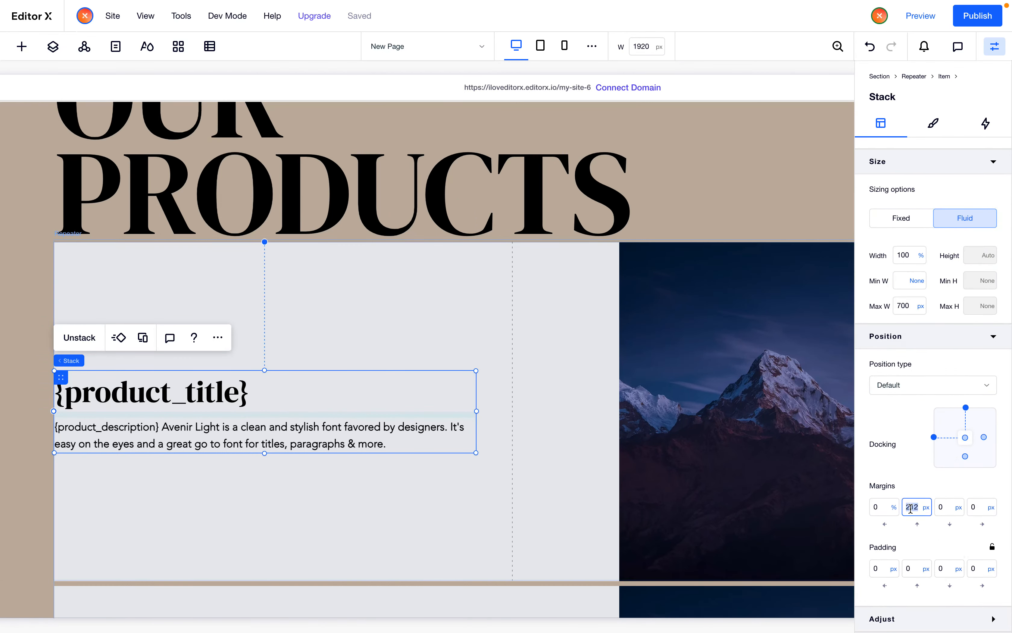
pyautogui.write('50')
pyautogui.press('Tab')
pyautogui.write('50')
pyautogui.press('Tab')
# Select the product image in the first repeater item
pyautogui.hscroll(5, 321, 415)
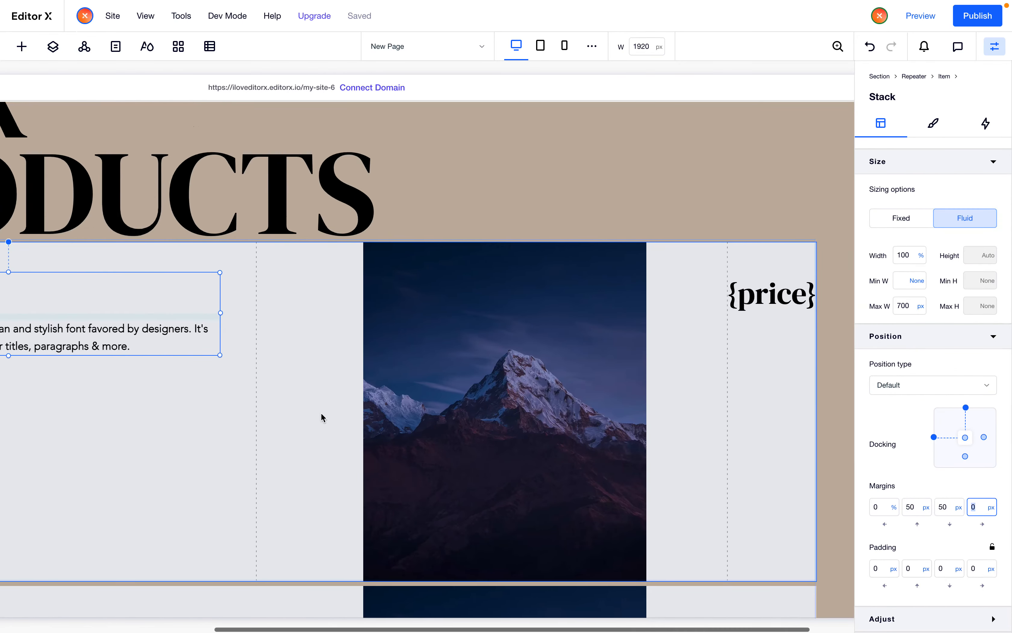
pyautogui.click(306, 390)
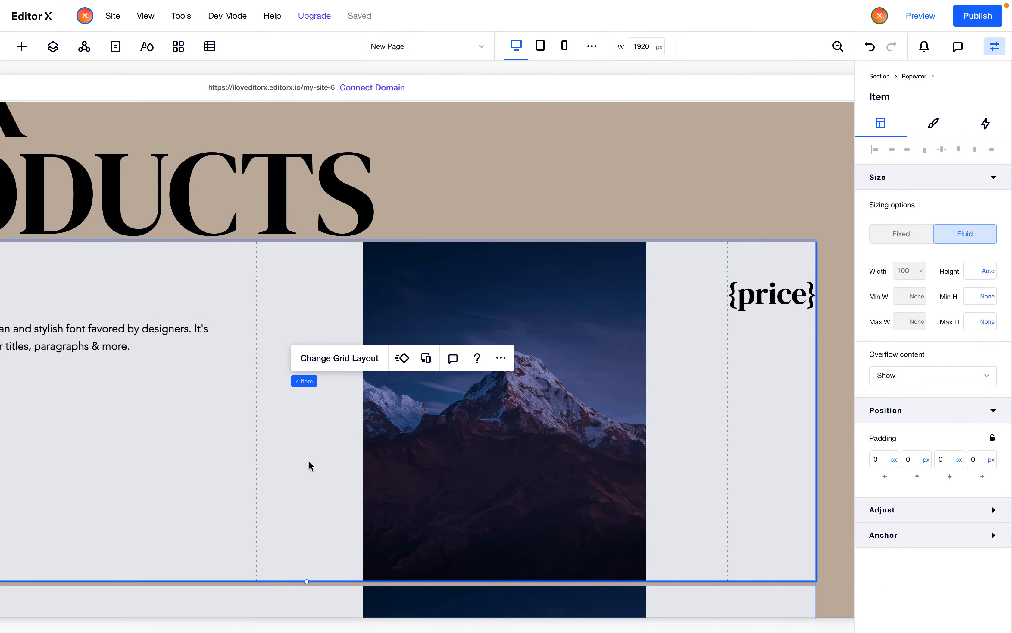
pyautogui.hscroll(3, 309, 465)
pyautogui.click(448, 447)
pyautogui.hscroll(-4, 448, 447)
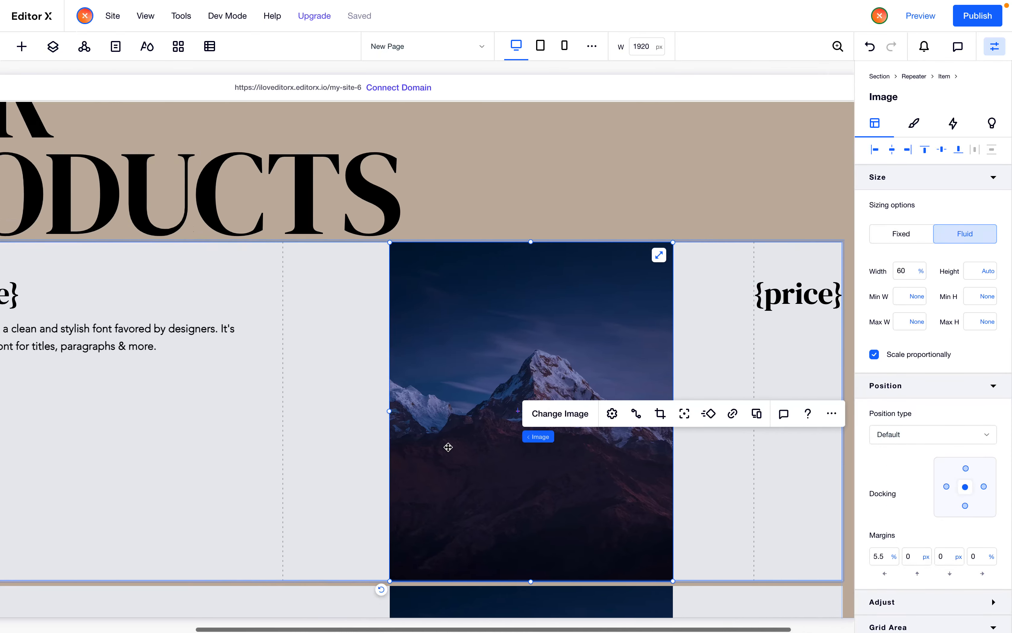
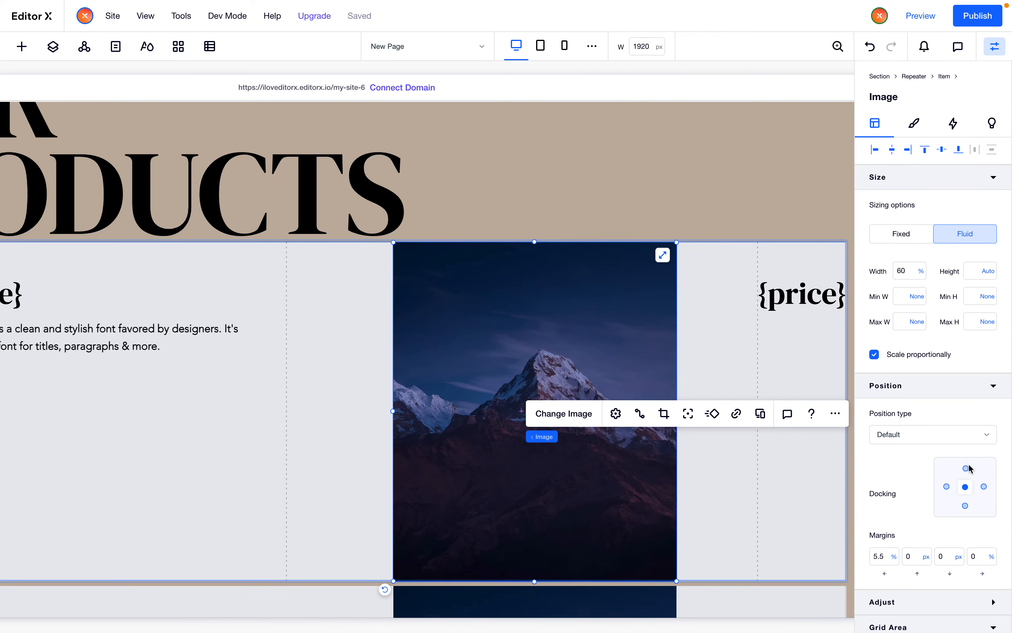
# Set the product image's left margin to 0%
pyautogui.click(879, 556)
pyautogui.write('0')
pyautogui.press('Return')
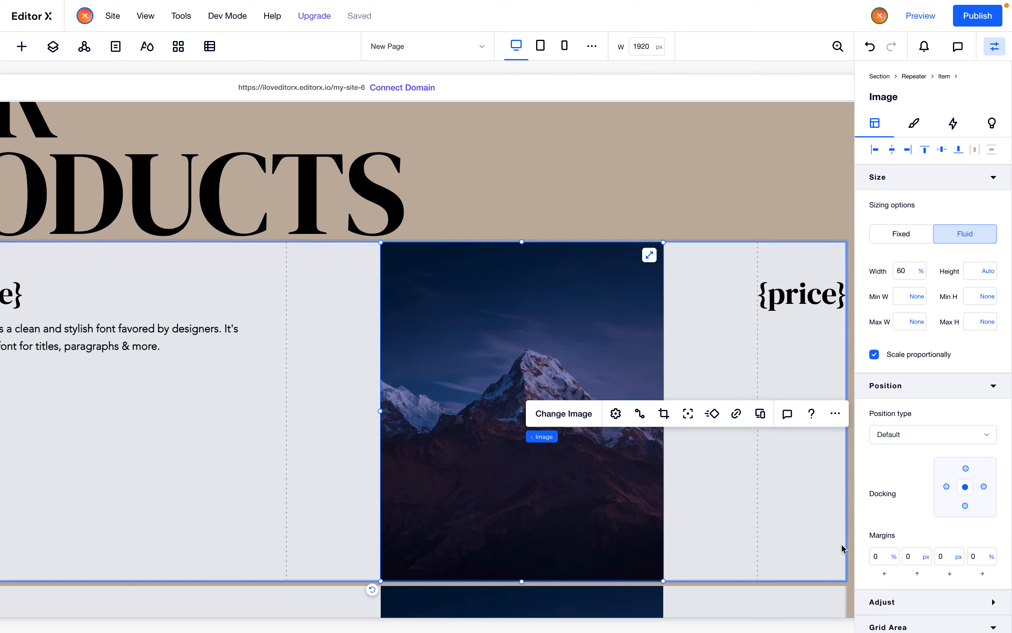
# Set the product image's top and bottom margins to -100% so it overlaps the neighbouring items
pyautogui.click(910, 559)
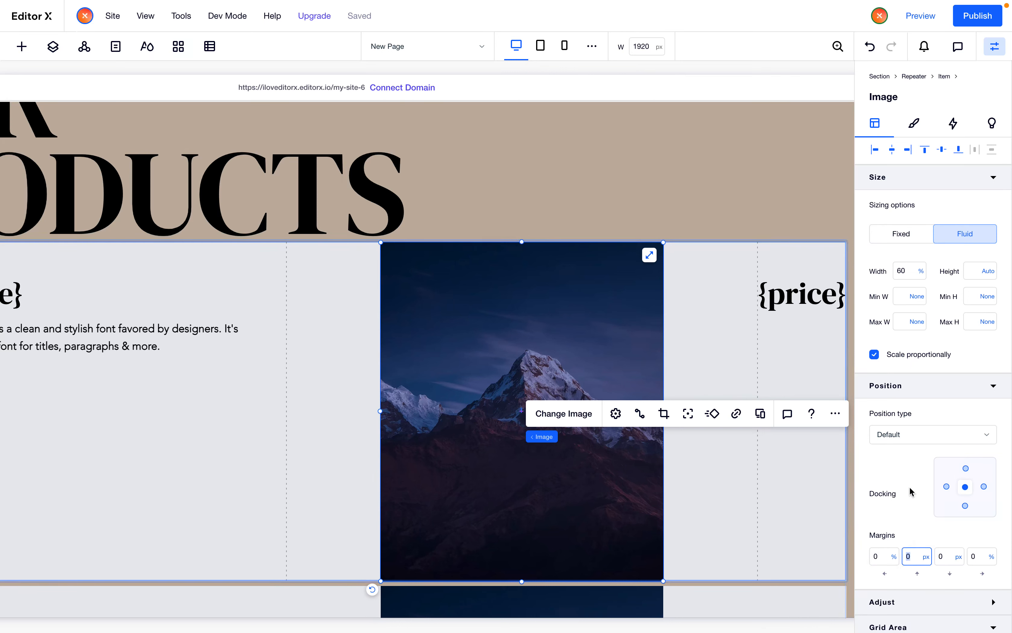
pyautogui.press('Tab')
pyautogui.click(922, 559)
pyautogui.write('-1%')
pyautogui.press('Tab')
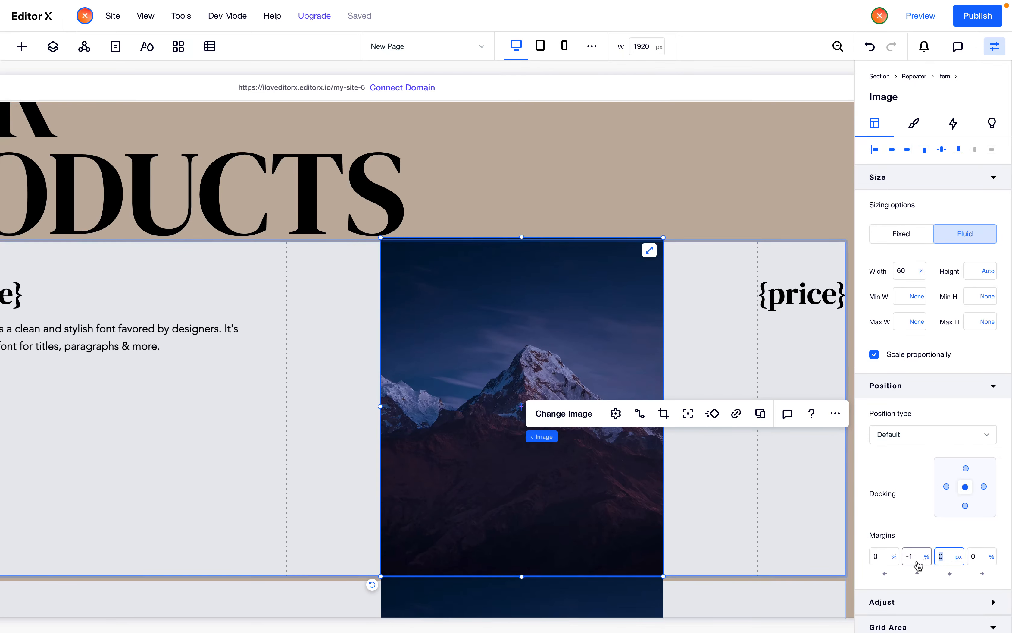
pyautogui.click(919, 560)
pyautogui.write('-10')
pyautogui.press('Tab')
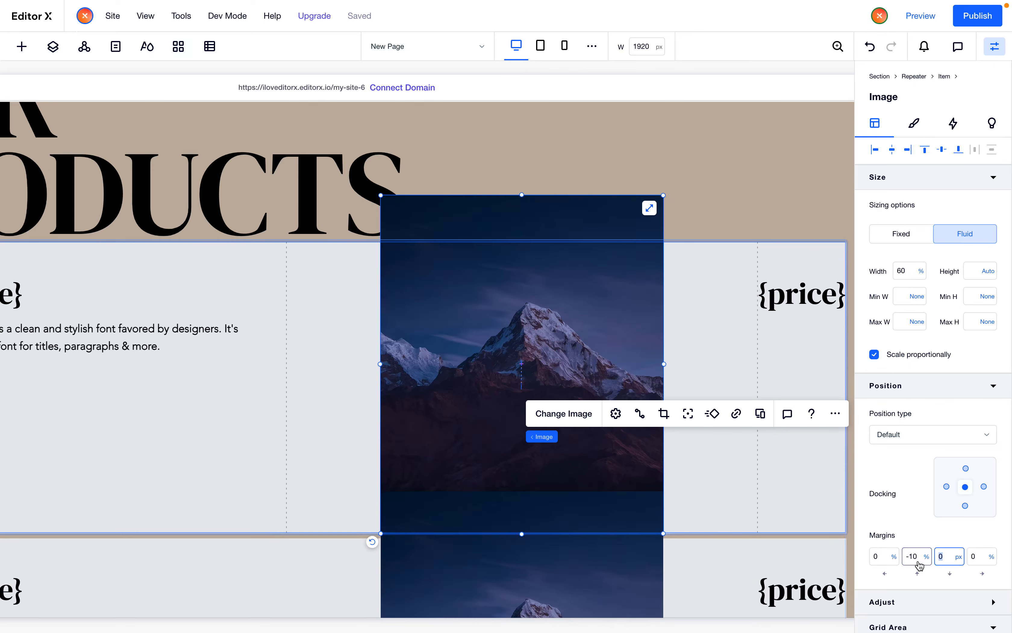
pyautogui.write('-1')
pyautogui.press('Return')
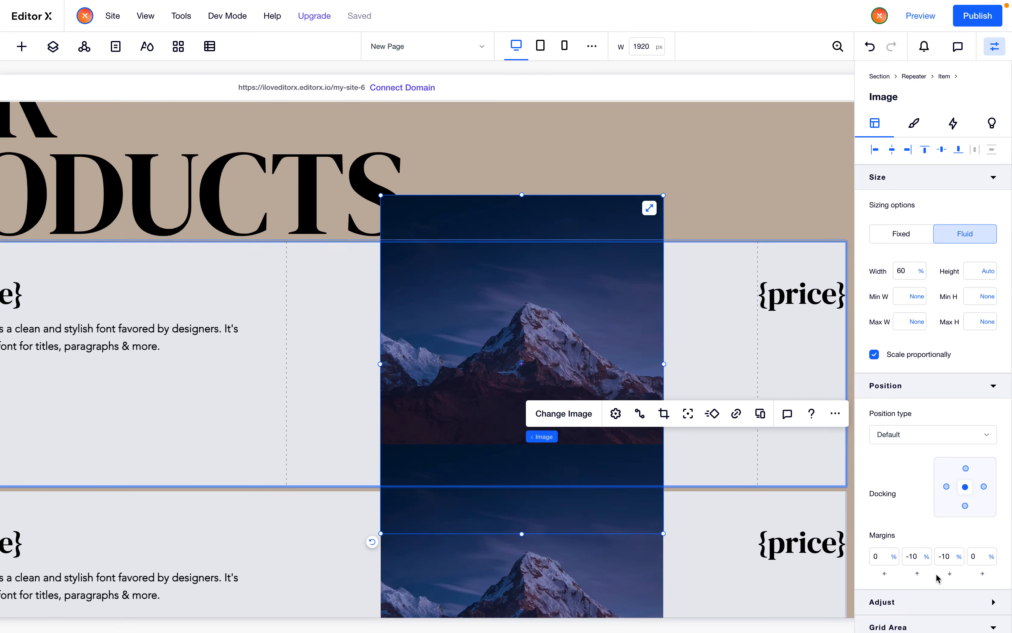
pyautogui.click(914, 565)
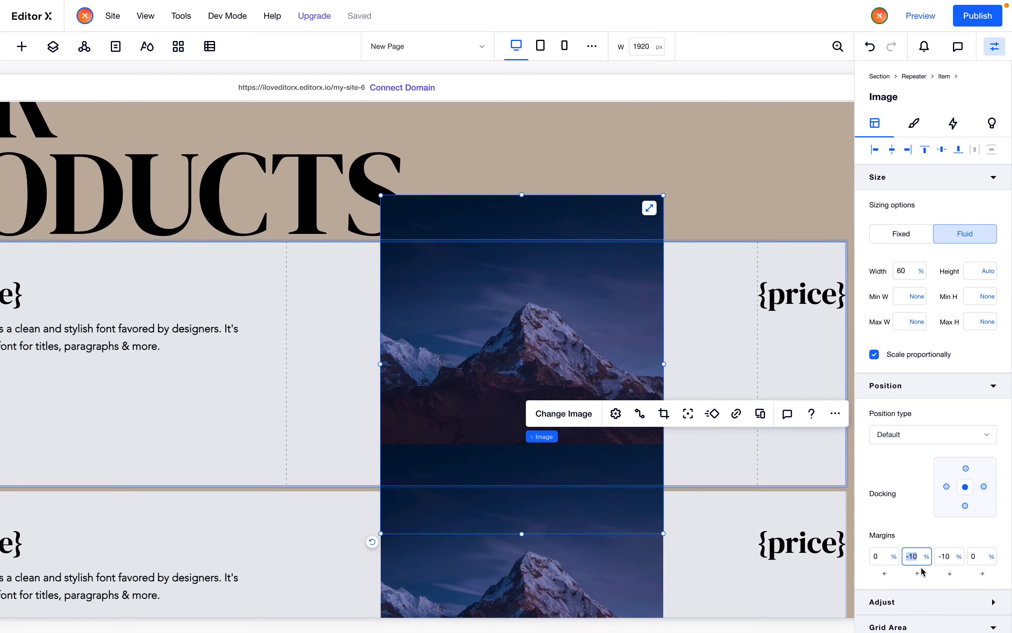
pyautogui.write('-')
pyautogui.press('Tab')
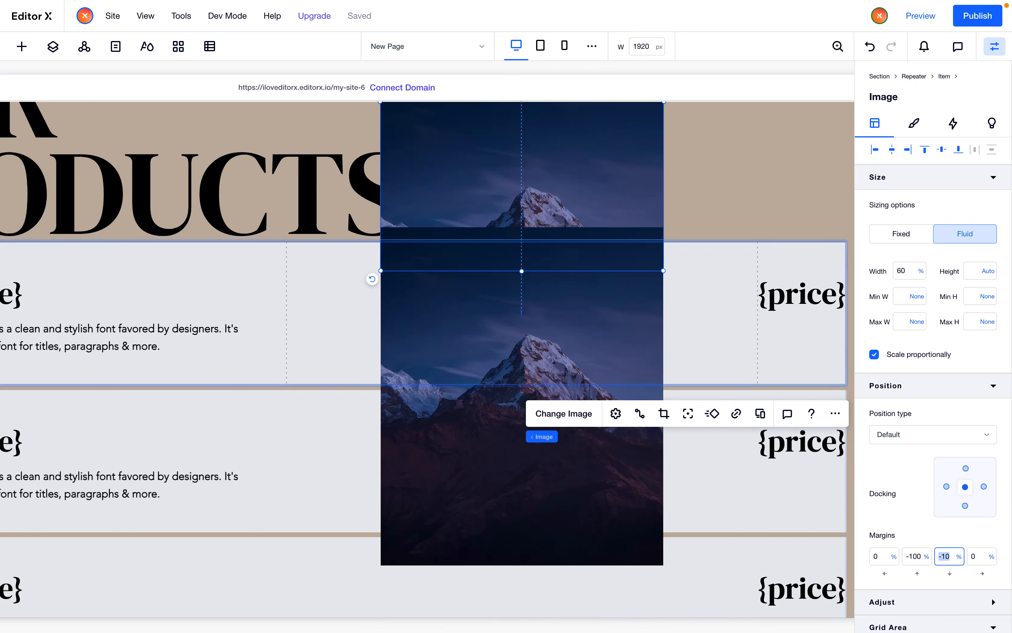
pyautogui.write('0')
pyautogui.press('Return')
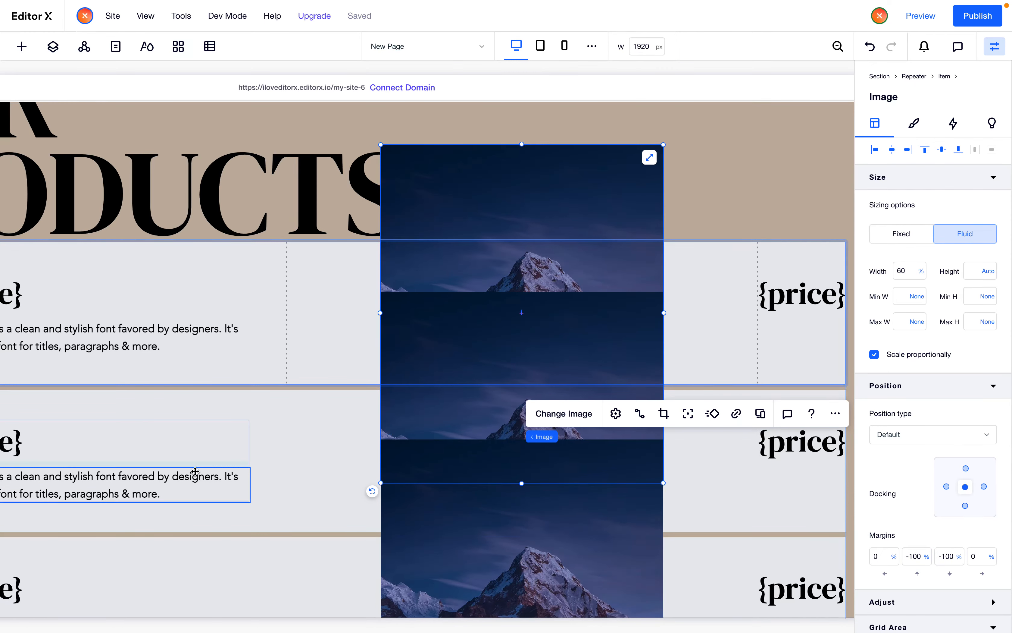
# Narrow the editor canvas to 1700 px wide to review the overlapping product images
pyautogui.hscroll(-5, 195, 472)
pyautogui.hscroll(-3, 39, 451)
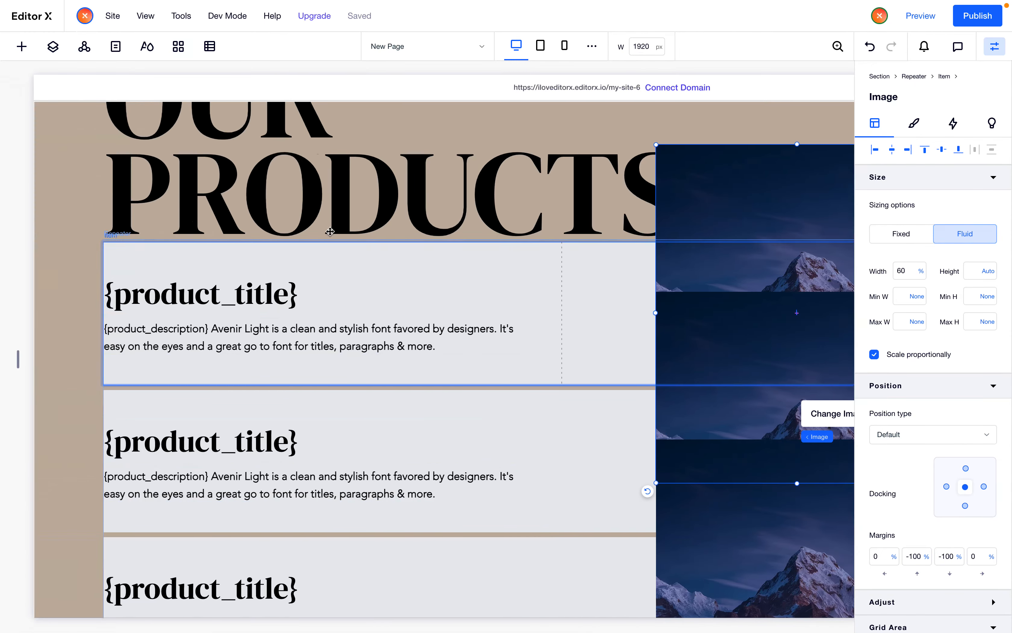
pyautogui.click(251, 277)
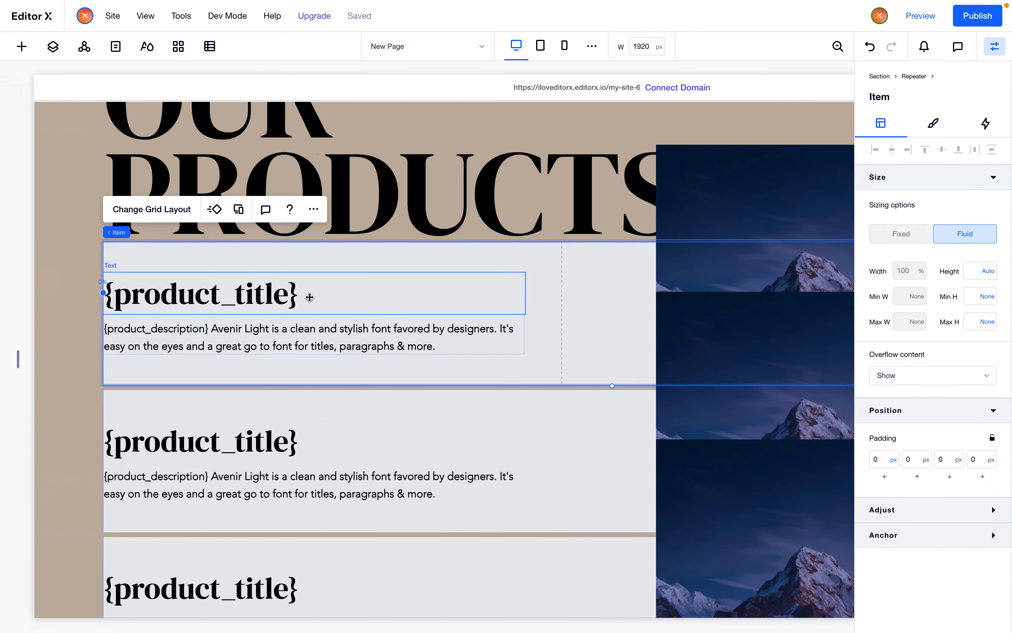
pyautogui.hscroll(4, 487, 323)
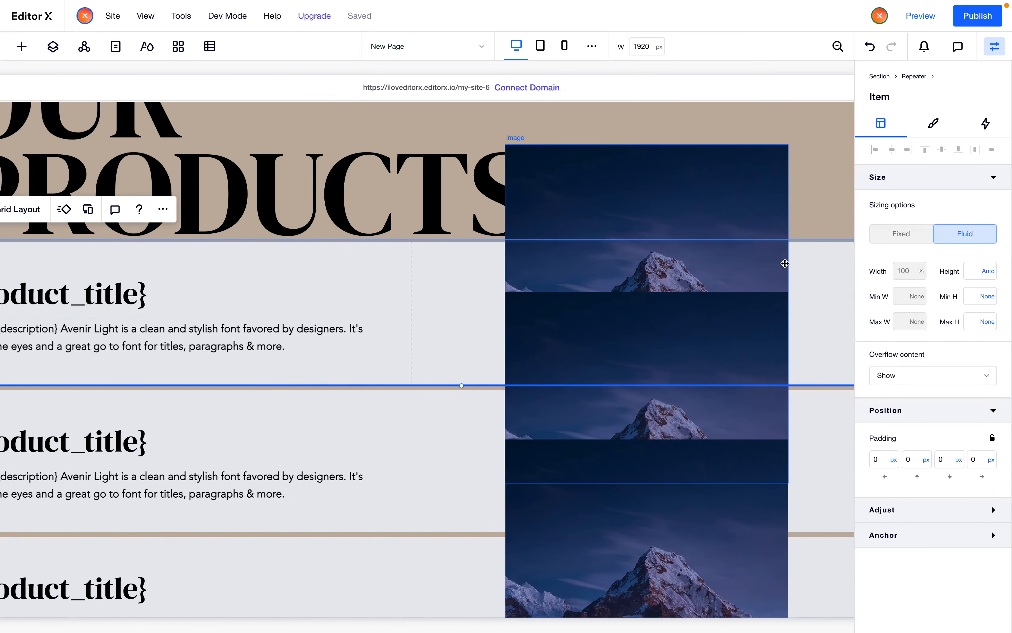
pyautogui.click(681, 272)
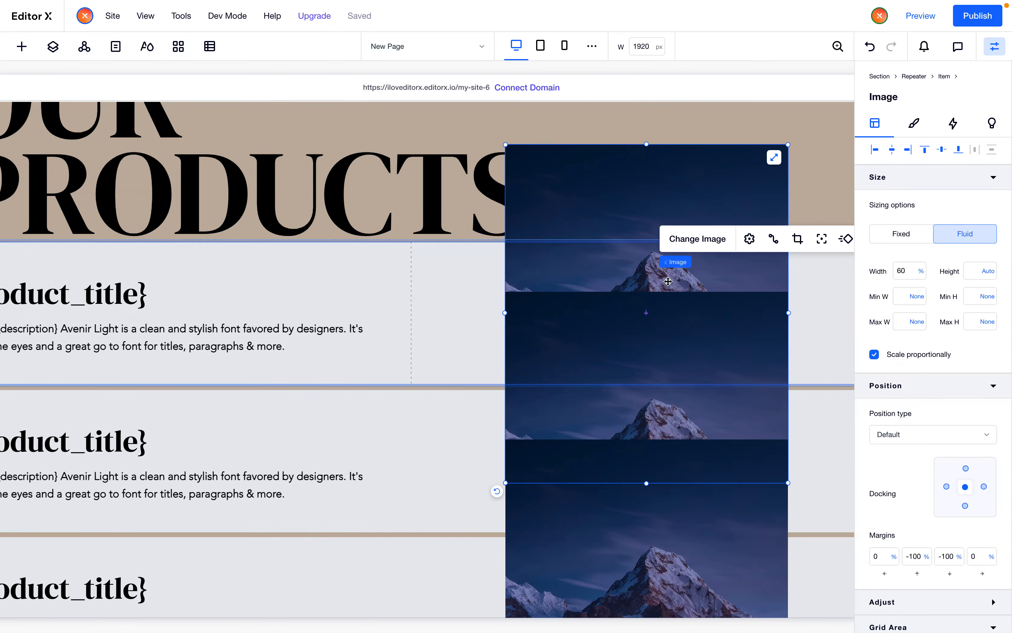
pyautogui.hscroll(2, 628, 302)
pyautogui.click(914, 556)
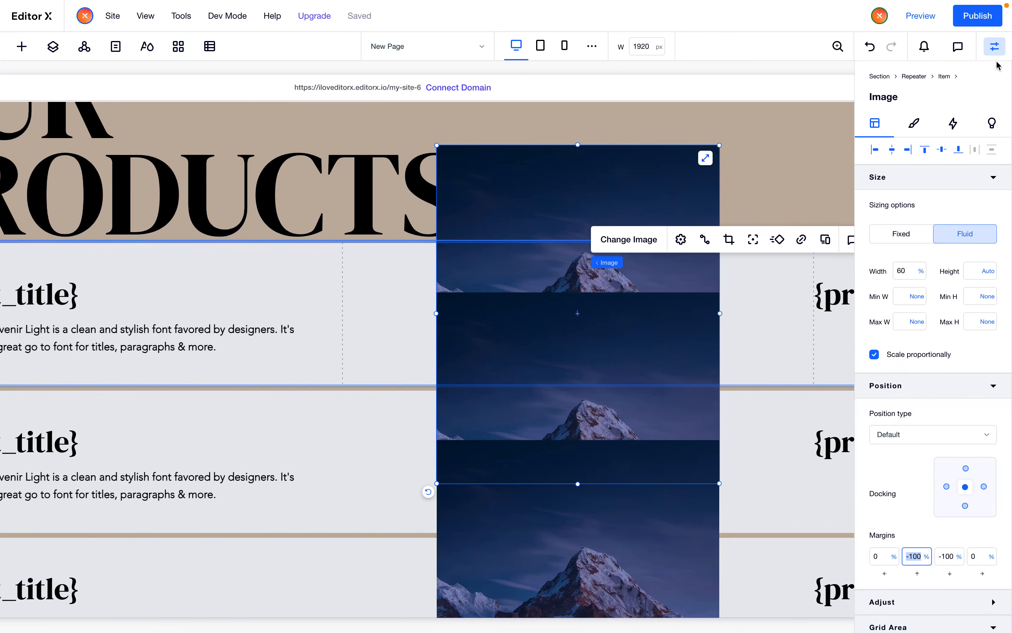
pyautogui.click(994, 47)
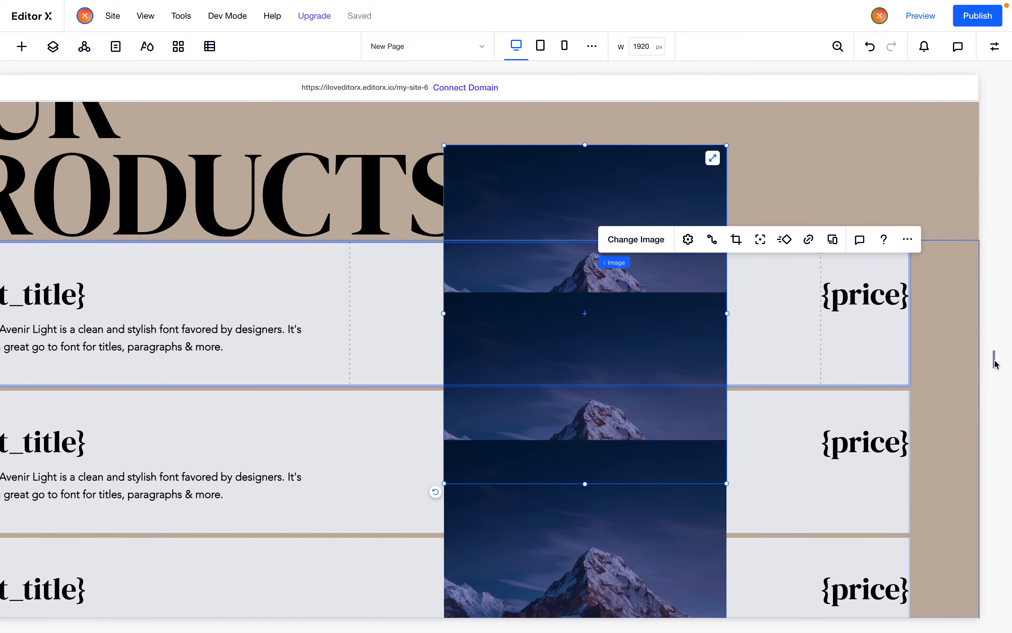
pyautogui.moveTo(995, 362); pyautogui.dragTo(927, 388)
# Set the first repeater item's background opacity to 0%
pyautogui.click(639, 296)
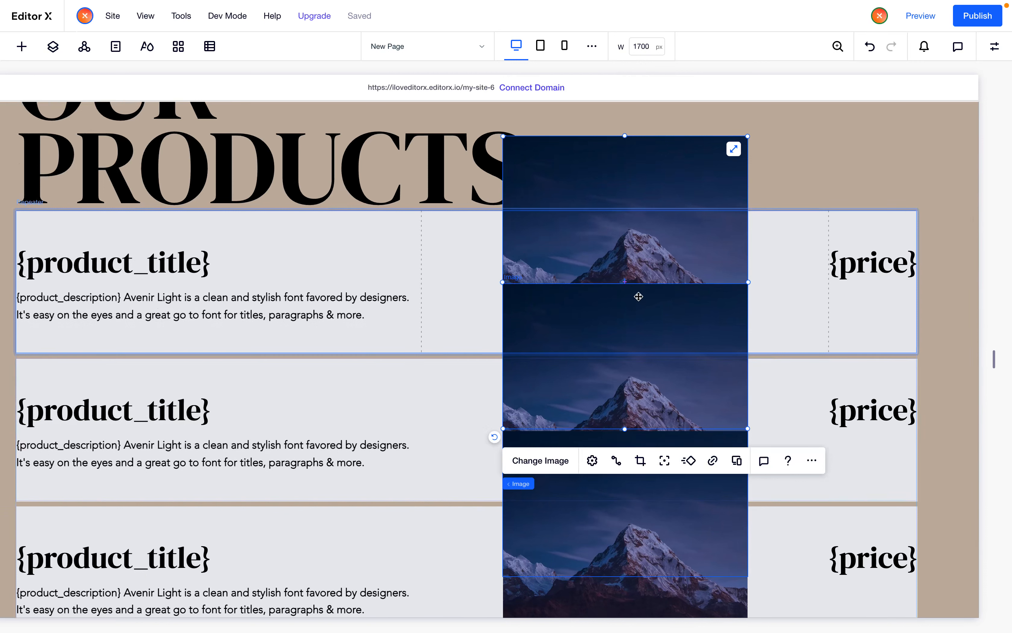
pyautogui.click(466, 310)
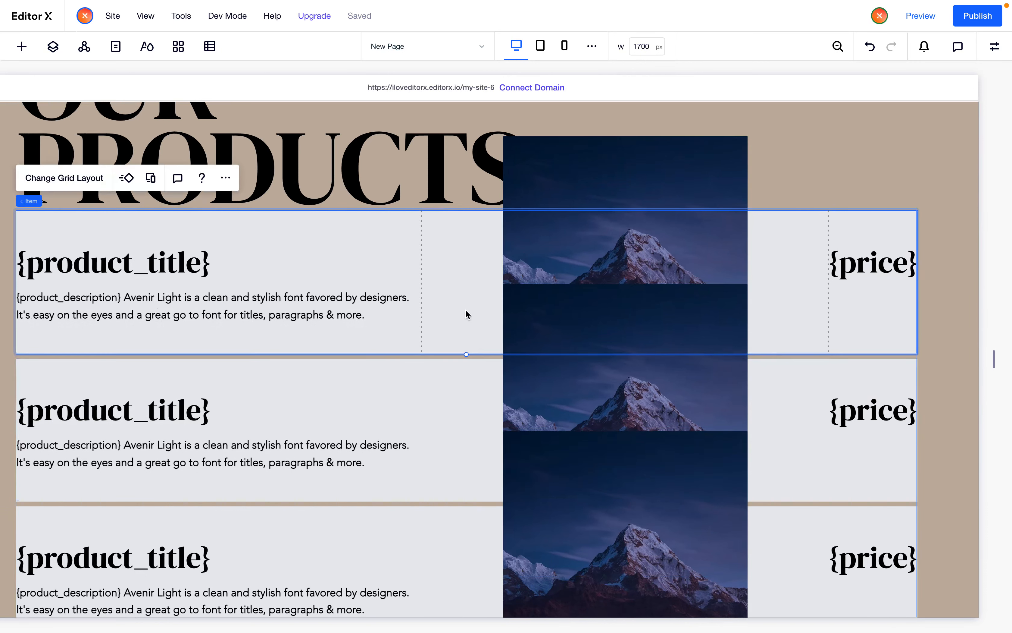
pyautogui.click(995, 46)
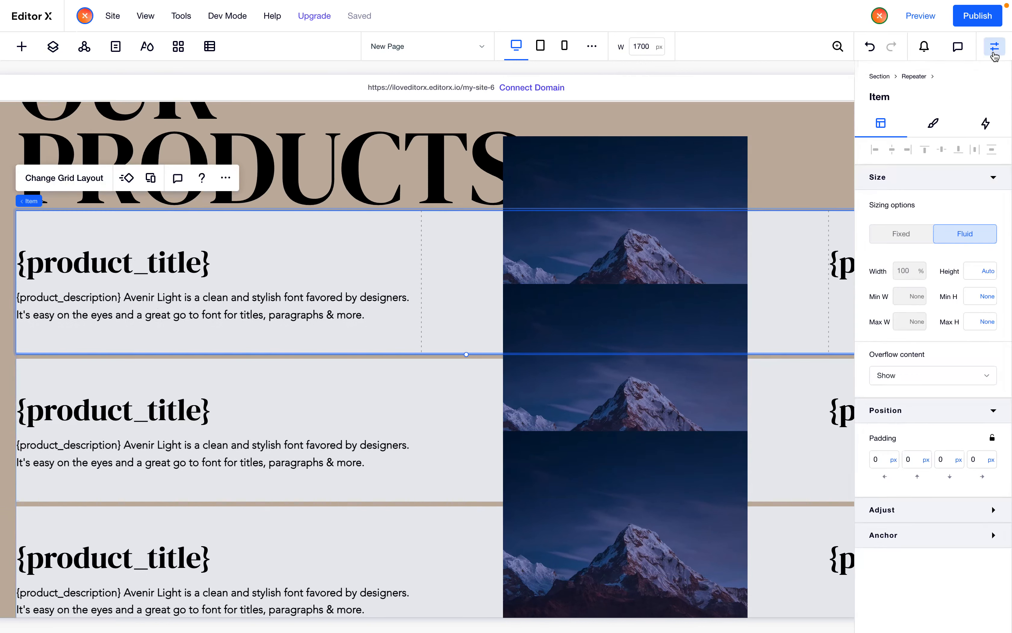
pyautogui.click(933, 122)
pyautogui.click(977, 212)
pyautogui.write('0')
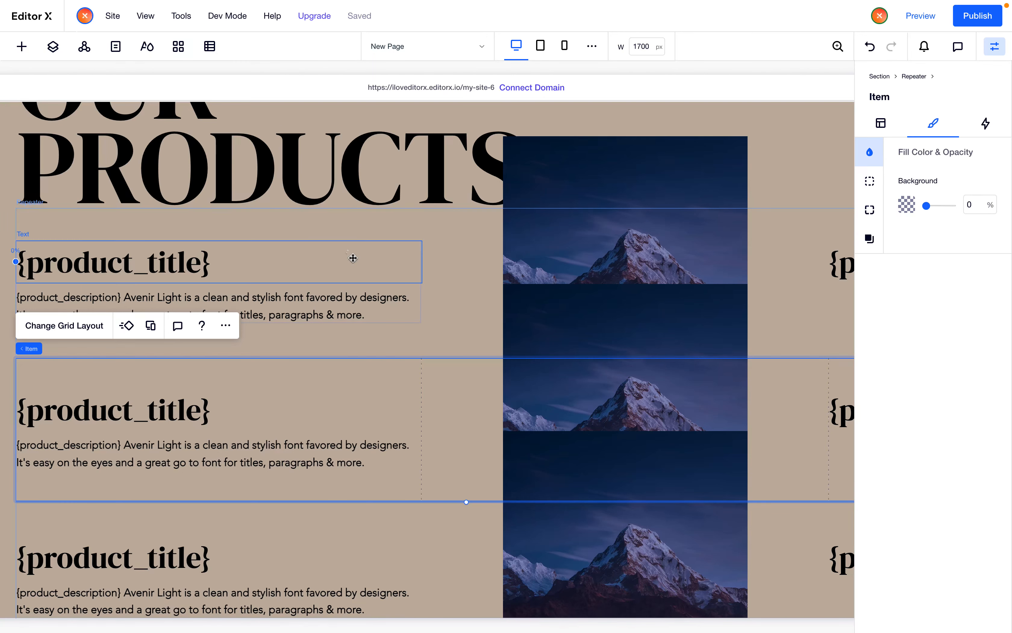
# Enable a shadow on the repeater item with 100% opacity and 0 blur
pyautogui.click(461, 284)
pyautogui.hscroll(-2, 461, 284)
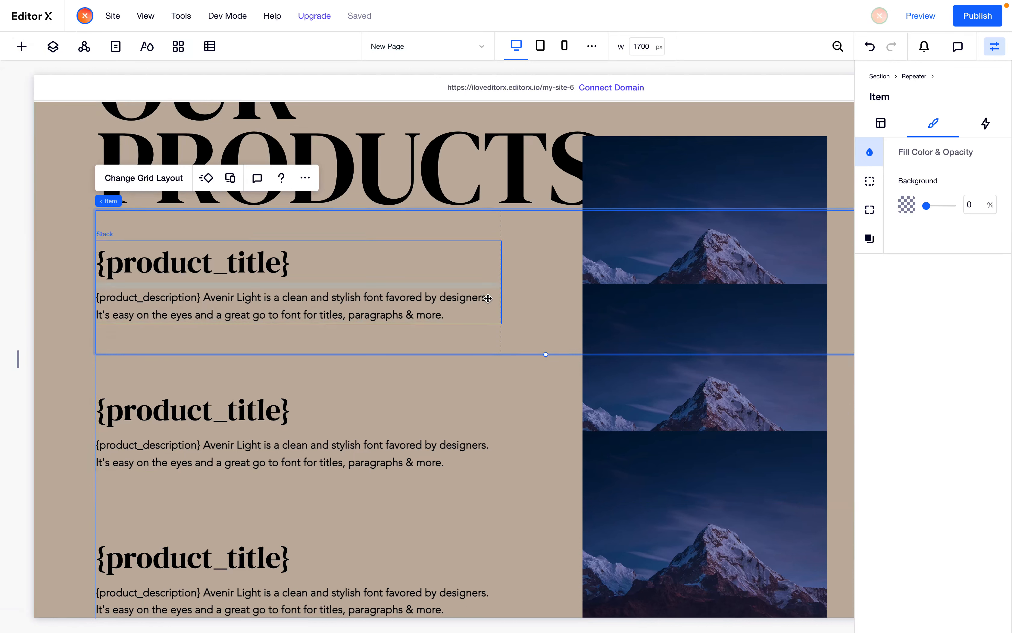
pyautogui.click(870, 239)
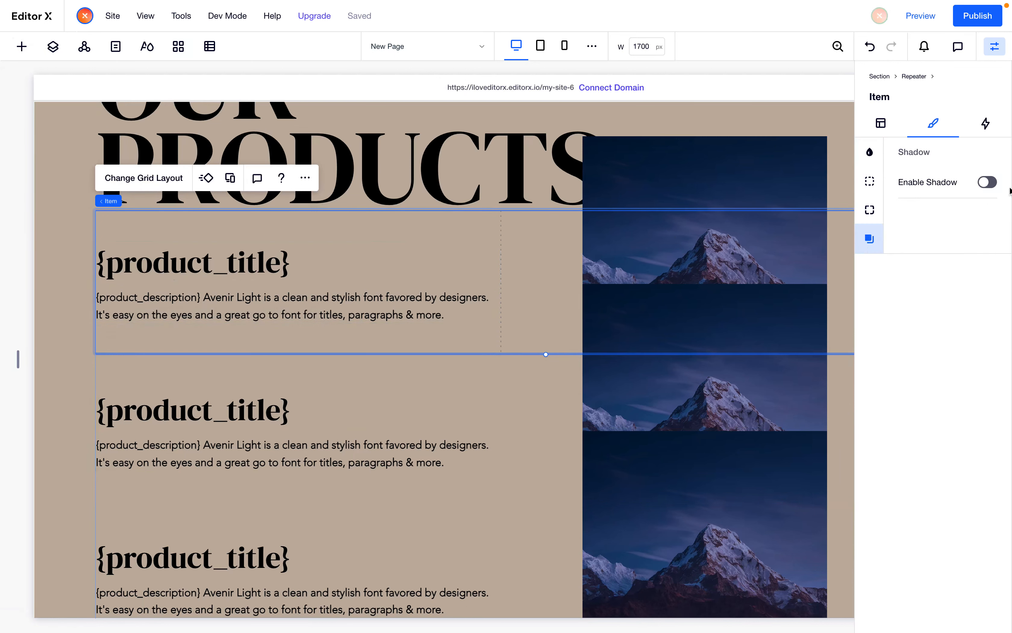
pyautogui.click(988, 182)
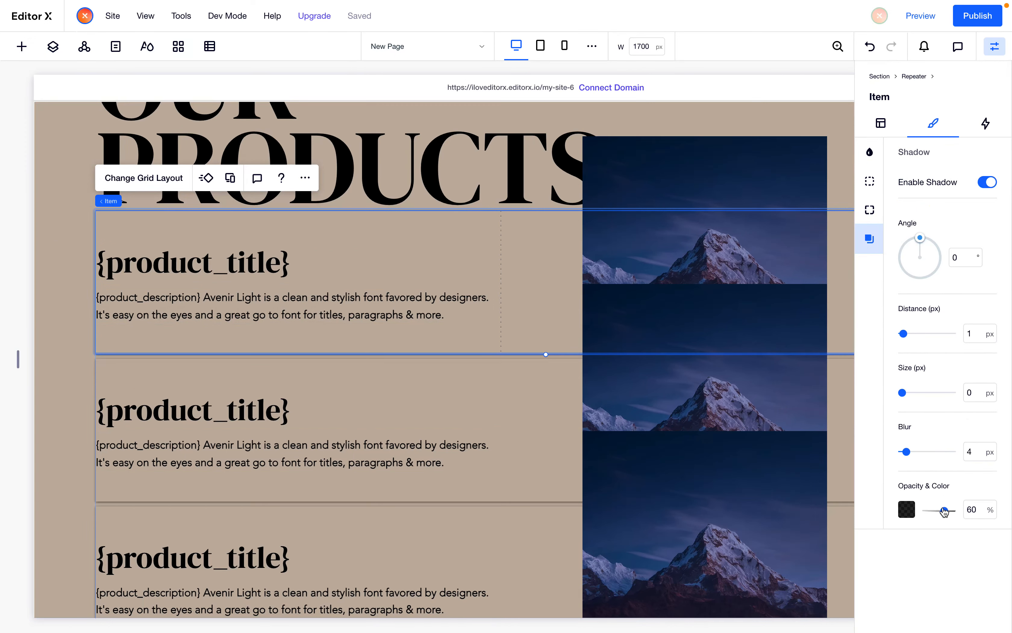
pyautogui.moveTo(945, 511); pyautogui.dragTo(951, 511)
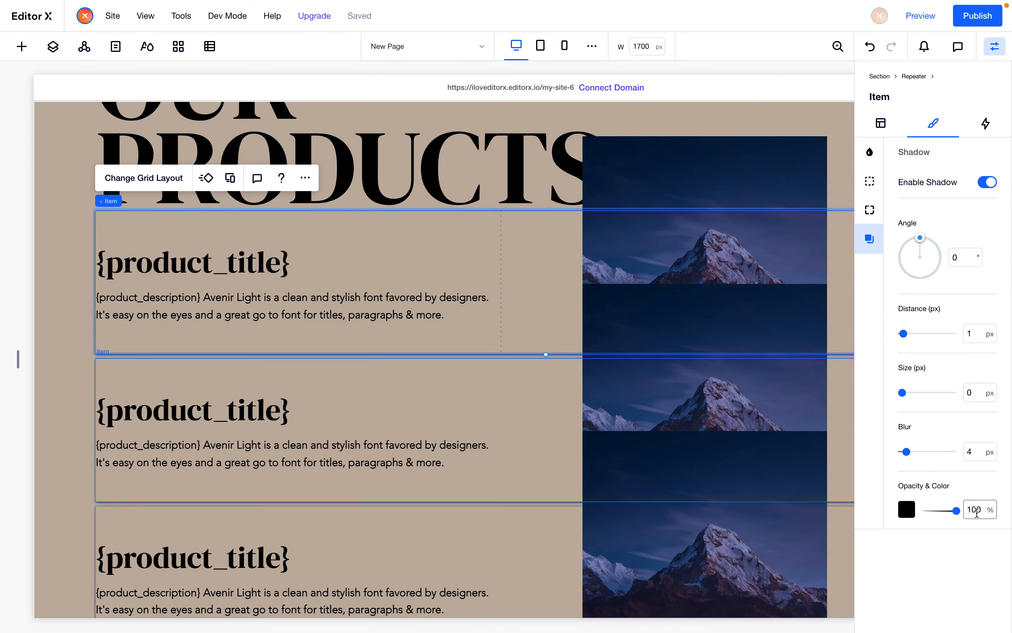
pyautogui.click(977, 449)
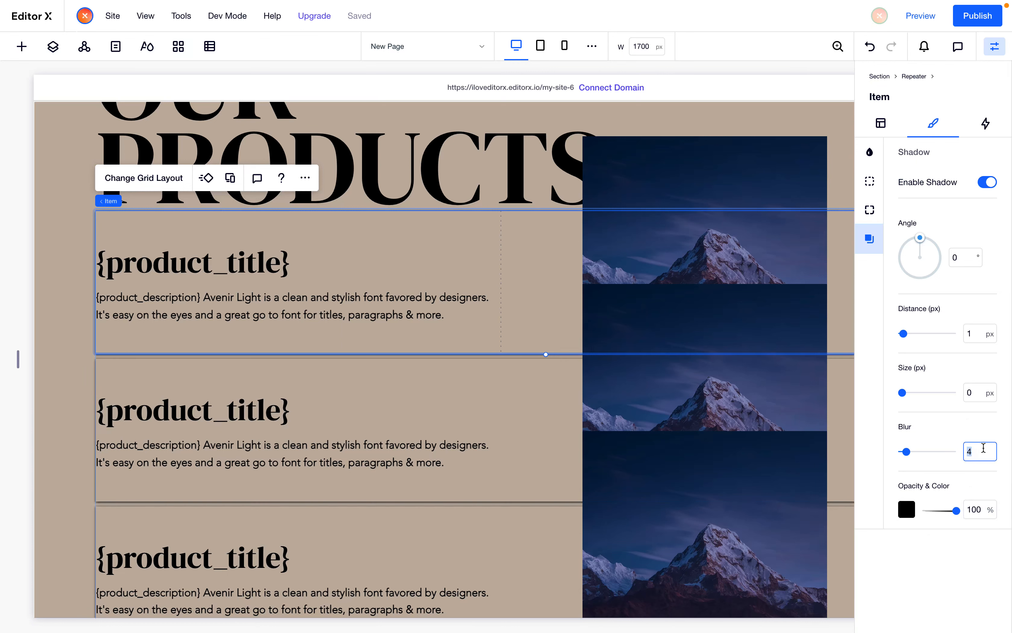
pyautogui.write('0')
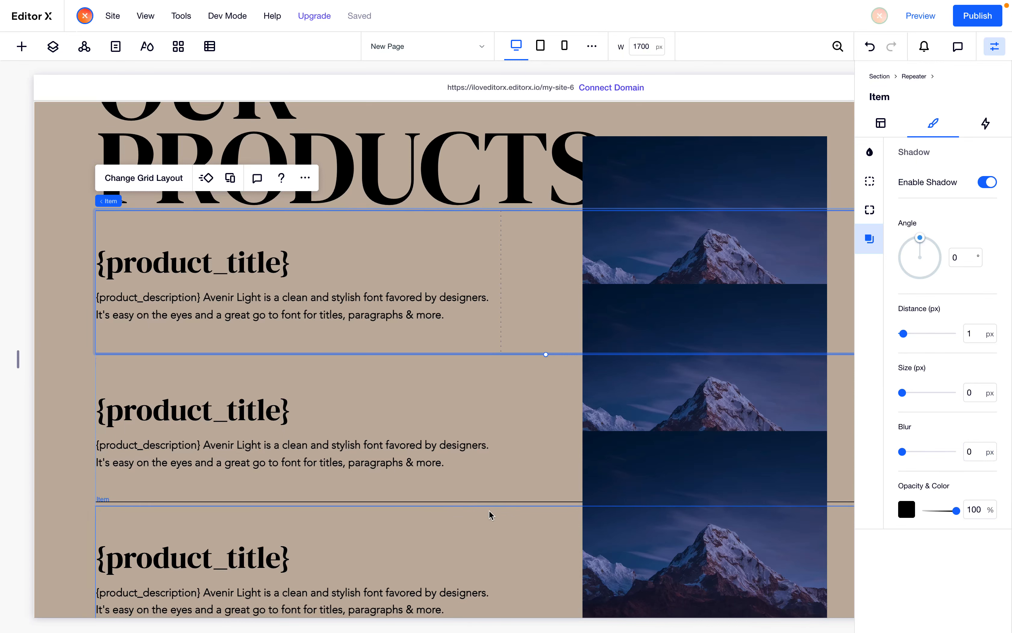
# Set the repeater's vertical margins between list items to 0 px
pyautogui.click(332, 516)
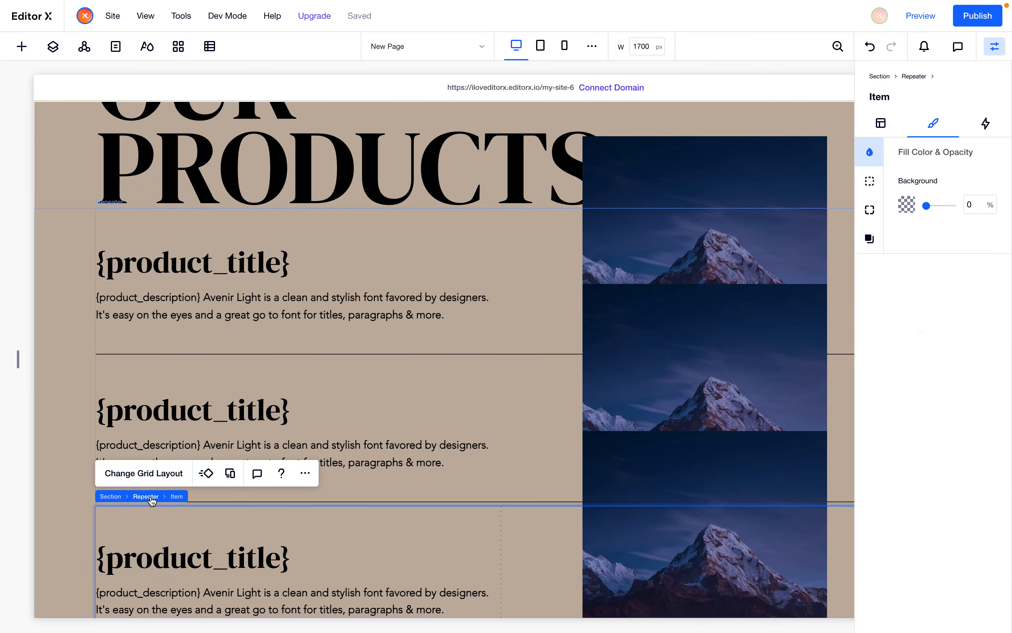
pyautogui.click(146, 497)
pyautogui.click(429, 478)
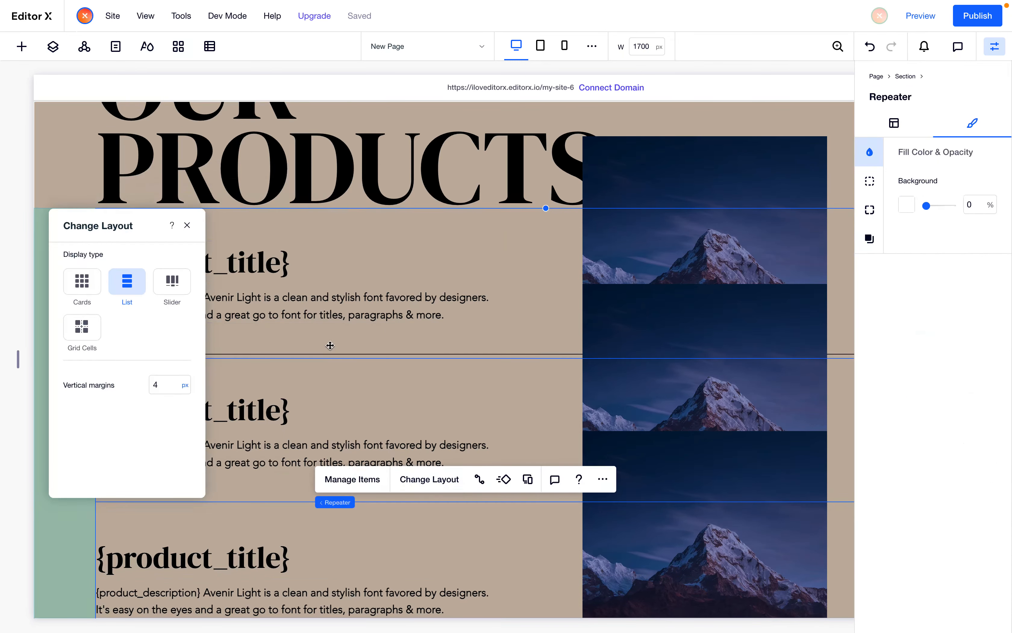
pyautogui.click(158, 387)
pyautogui.write('0')
pyautogui.click(64, 580)
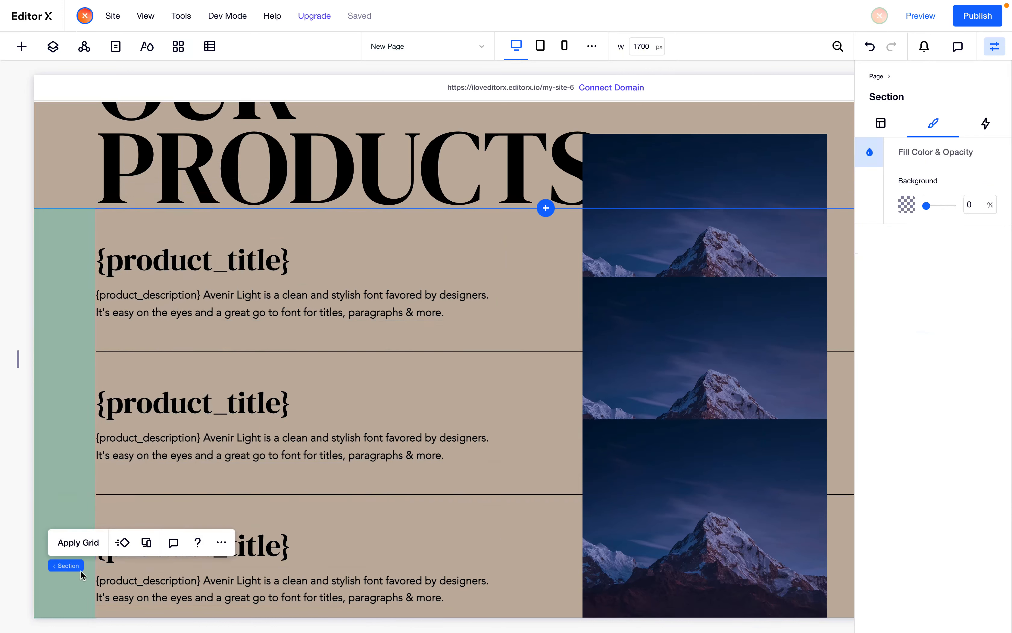
# Set the repeater item's background opacity to 100%
pyautogui.click(381, 486)
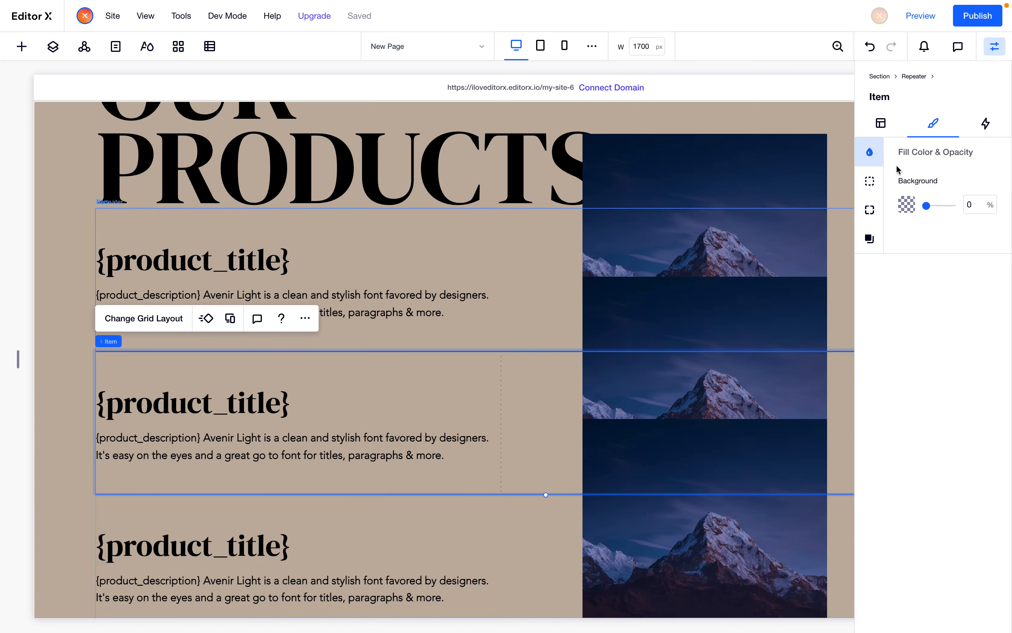
pyautogui.moveTo(927, 207); pyautogui.dragTo(964, 206)
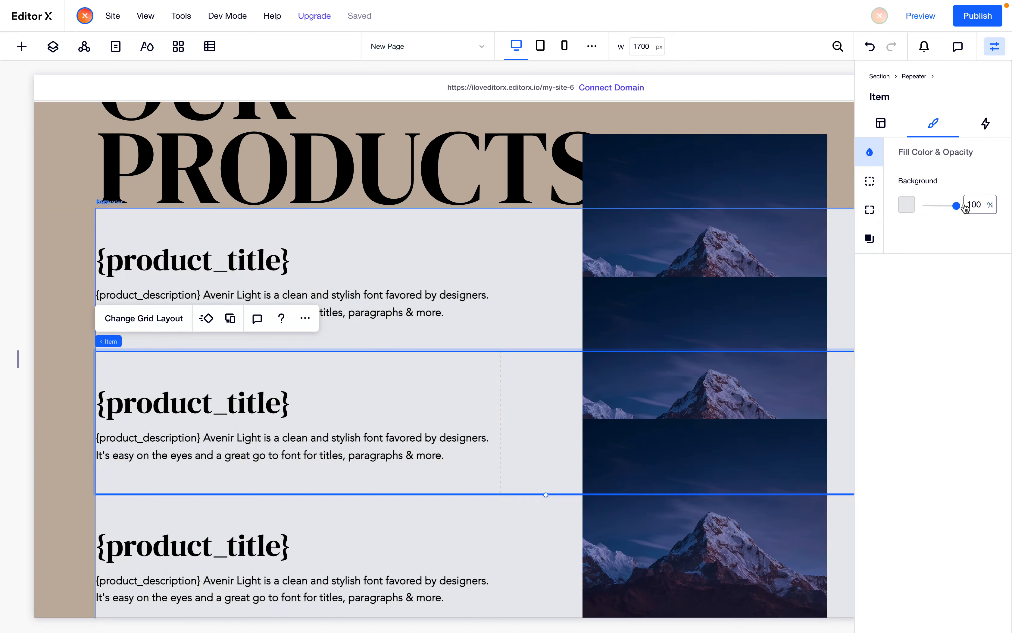
pyautogui.click(442, 175)
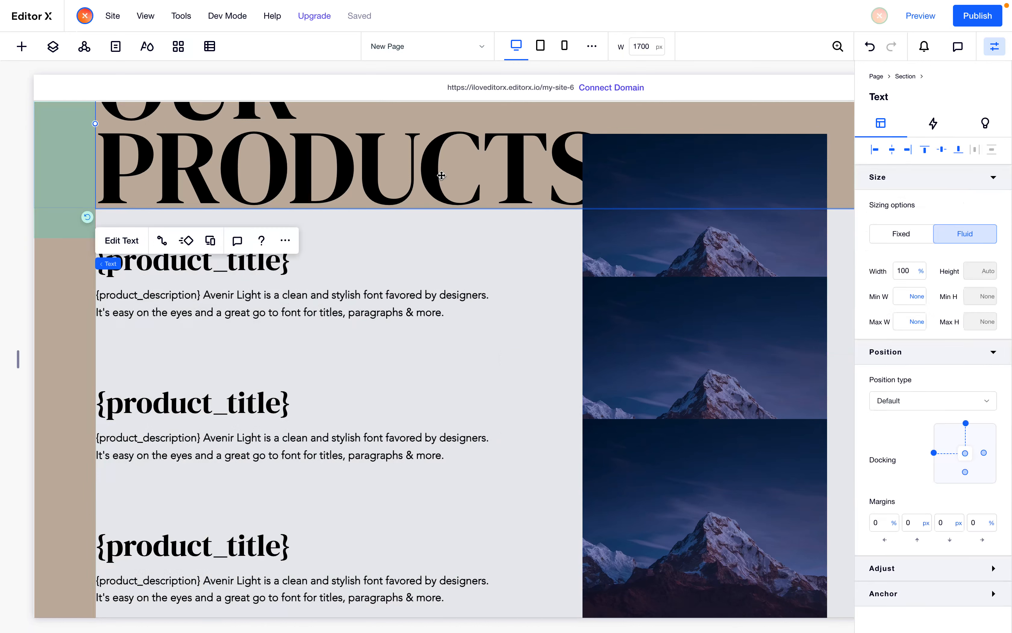
# Review the repeater's layout settings and vertical margins
pyautogui.scroll(-3, 442, 175)
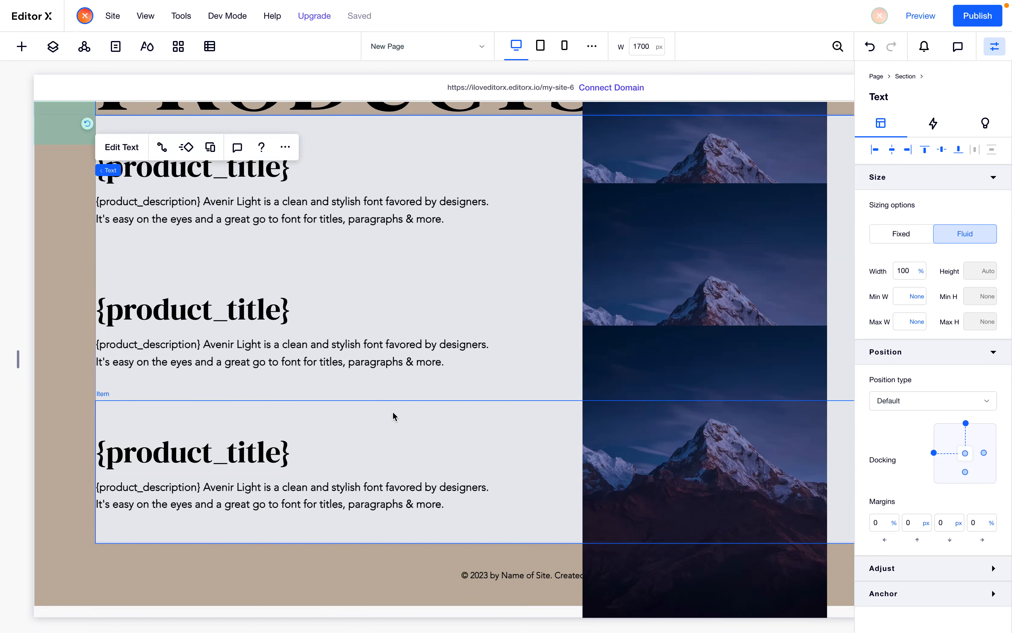
pyautogui.click(264, 408)
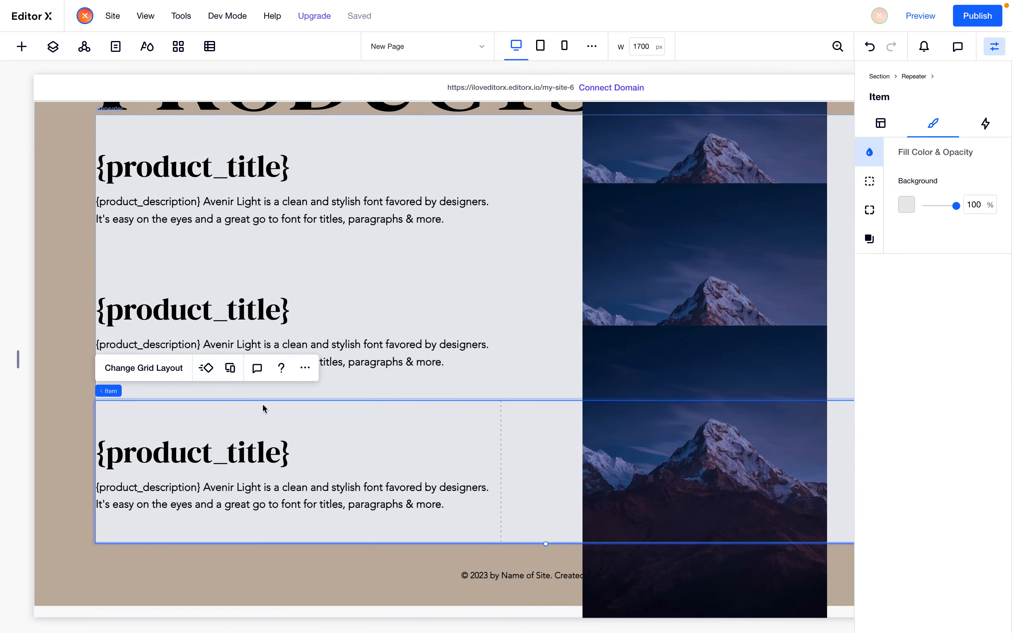
pyautogui.click(139, 395)
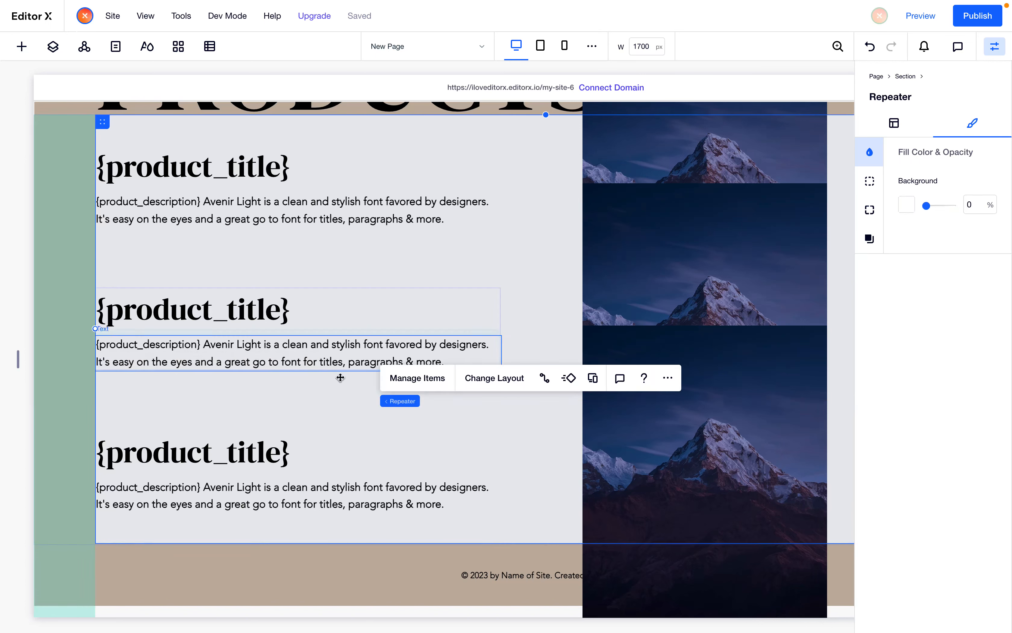
pyautogui.click(489, 379)
pyautogui.click(160, 300)
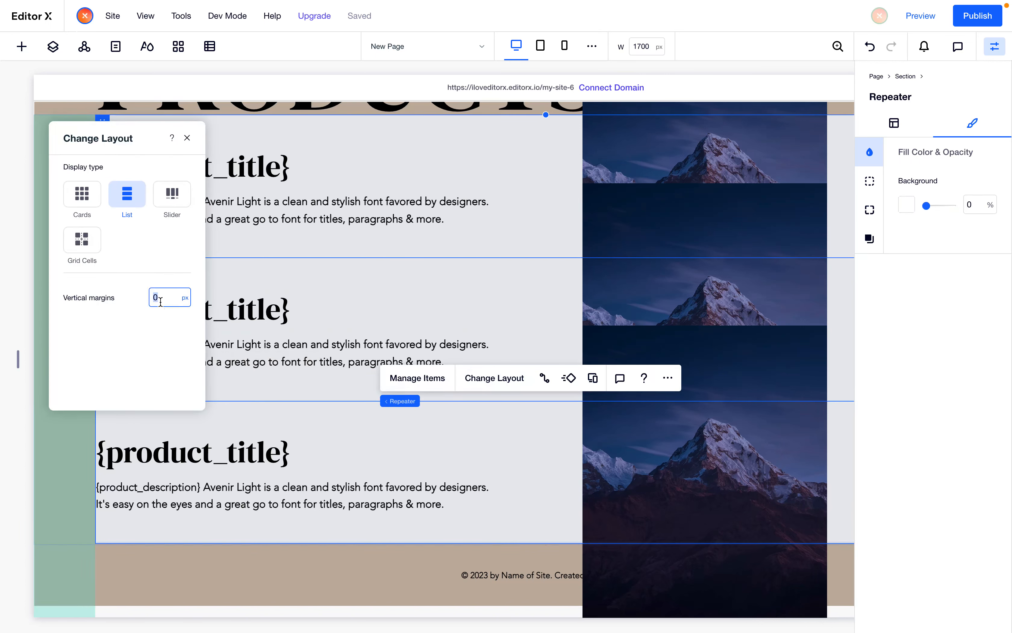
pyautogui.click(50, 475)
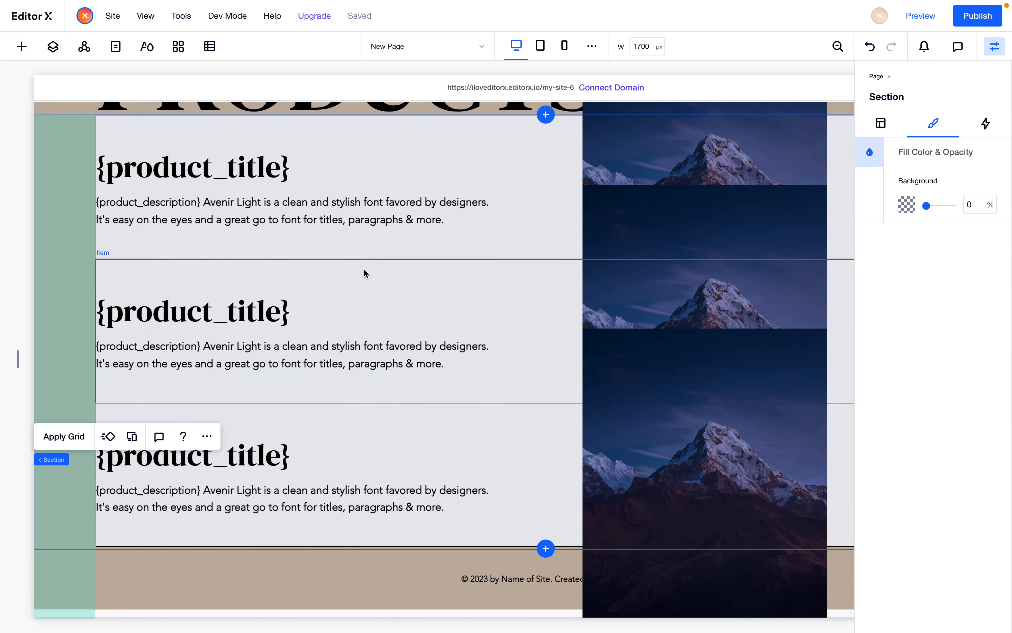
# Set the repeater item's background opacity to 0%
pyautogui.click(745, 217)
pyautogui.click(980, 205)
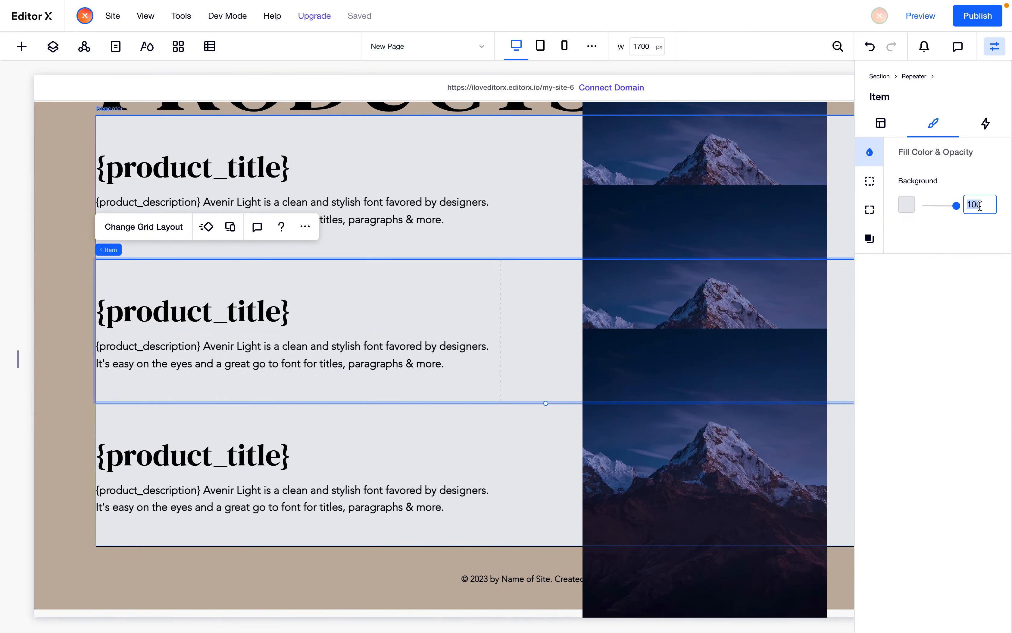
pyautogui.write('0')
pyautogui.press('Return')
# Set the repeater item's shadow opacity to 0%
pyautogui.click(870, 239)
pyautogui.click(979, 509)
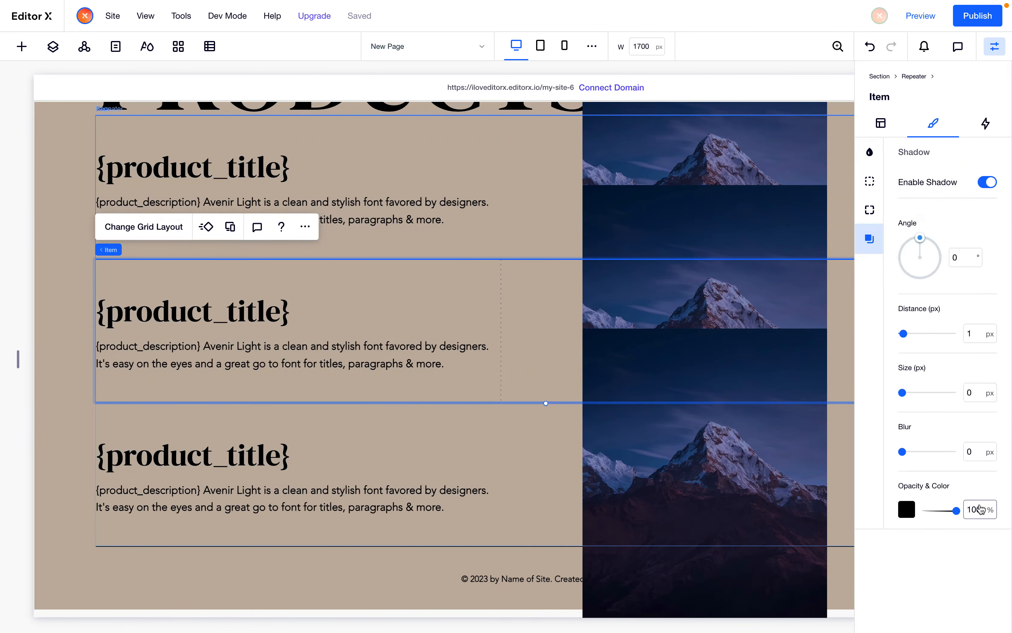
pyautogui.write('0')
pyautogui.click(896, 581)
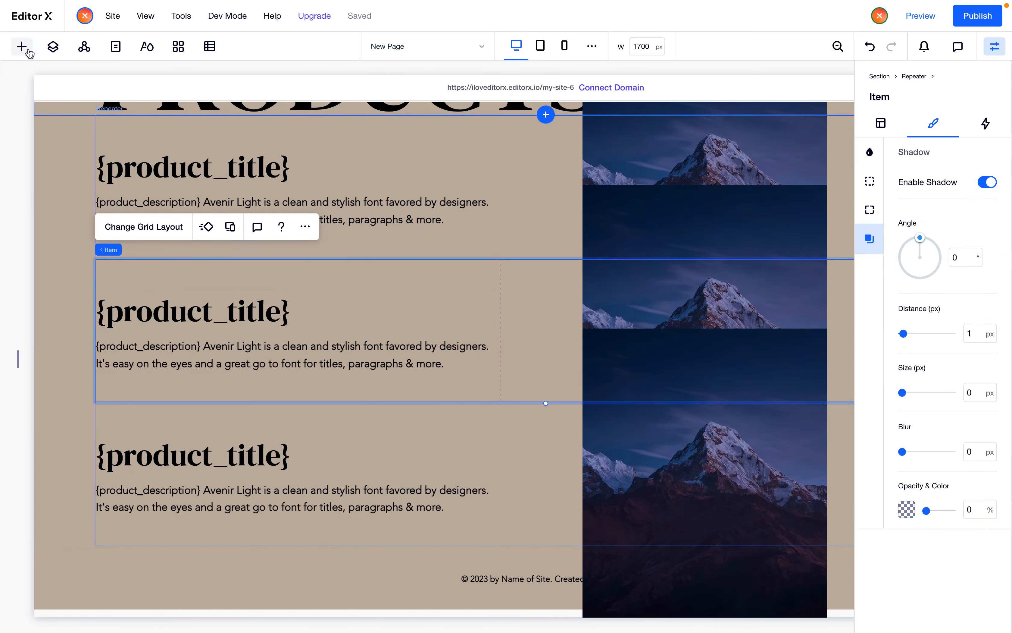
# Add a horizontal line along the bottom of the repeater item and stretch it across the item
pyautogui.click(22, 46)
pyautogui.moveTo(218, 416); pyautogui.dragTo(420, 402)
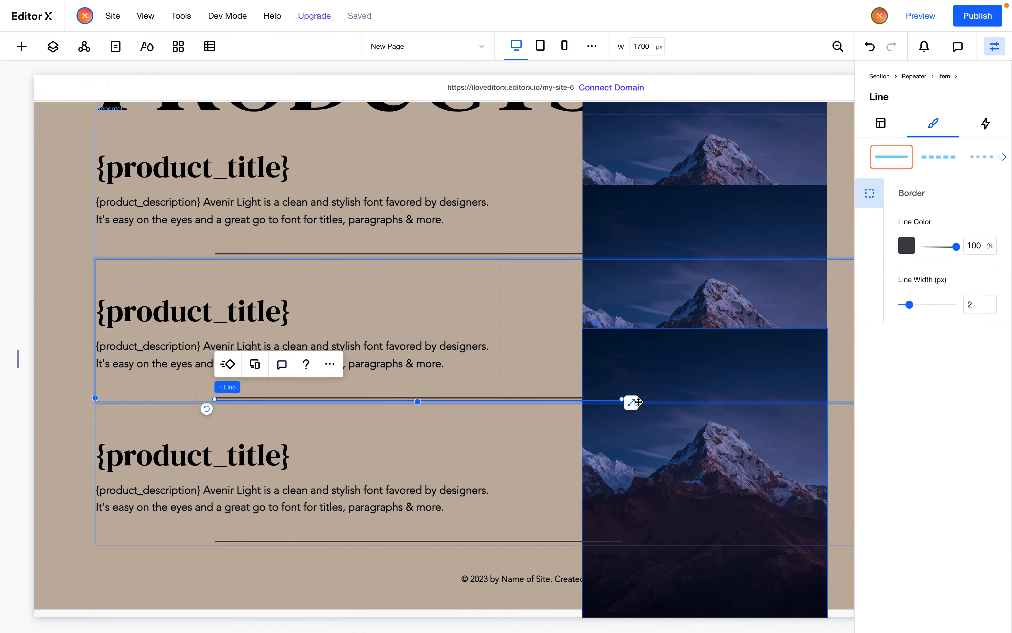
pyautogui.click(632, 401)
pyautogui.hscroll(5, 631, 401)
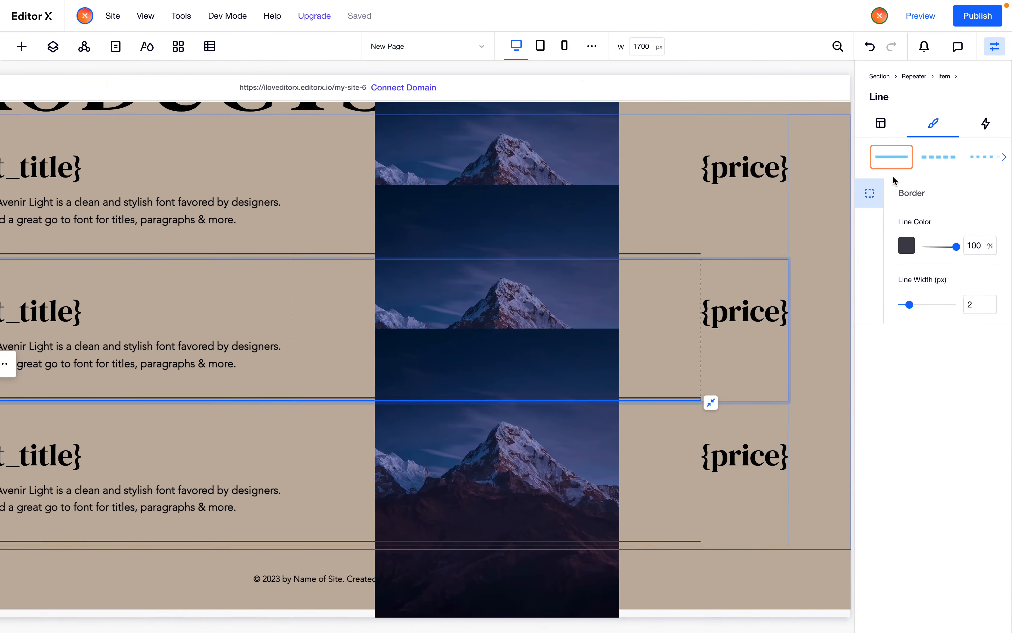
# Adjust the line's bottom margin in its layout settings
pyautogui.click(881, 121)
pyautogui.scroll(-1, 919, 537)
pyautogui.click(912, 598)
pyautogui.press('Up')
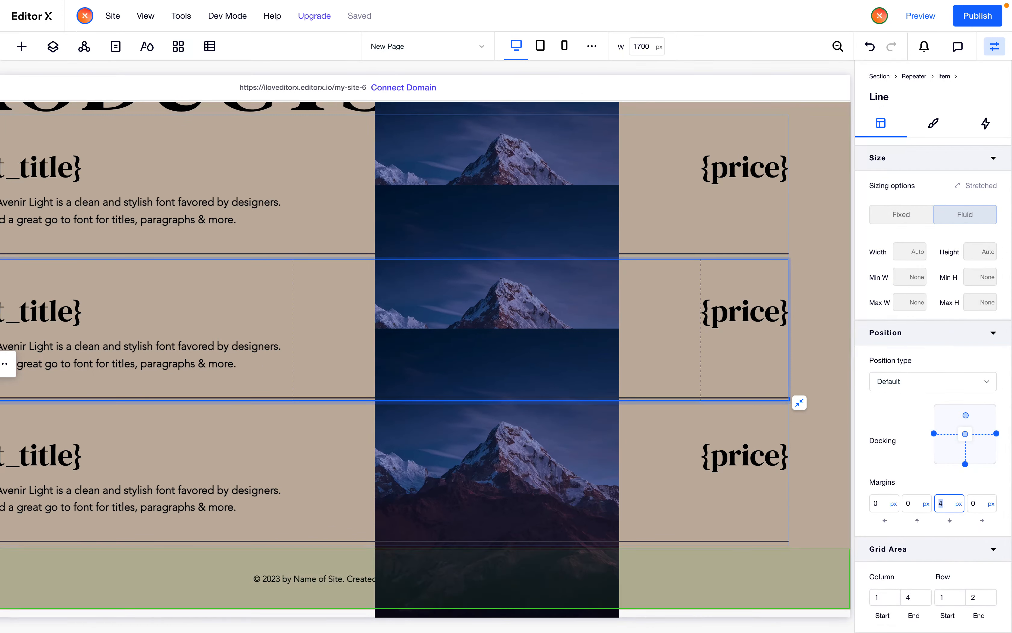
pyautogui.hscroll(-2, 327, 522)
pyautogui.hscroll(-3, 327, 522)
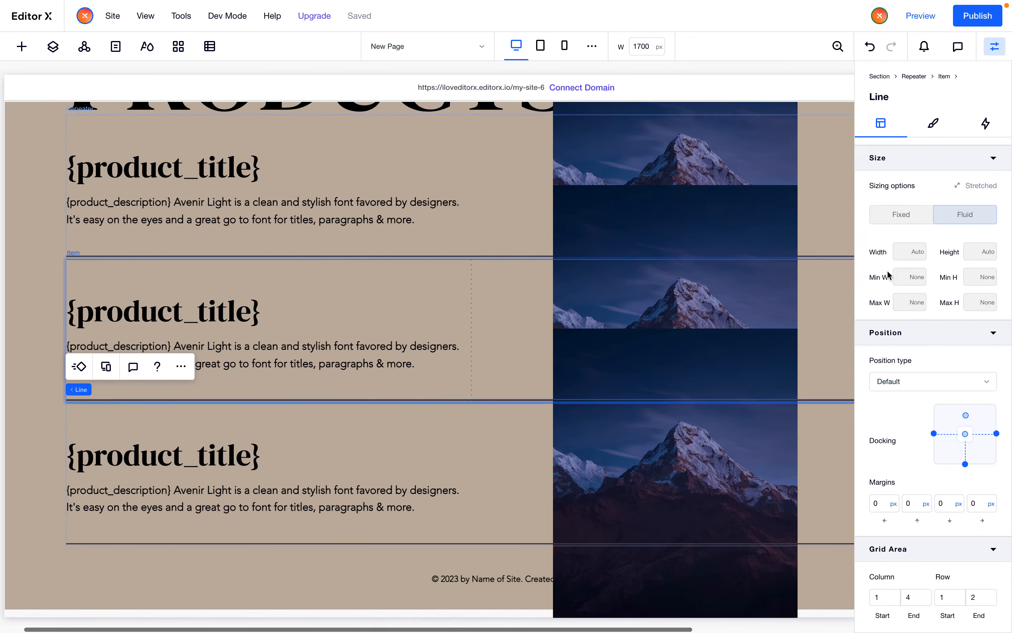
# Set the line's width to 1 px and its colour to black
pyautogui.click(933, 123)
pyautogui.click(978, 304)
pyautogui.write('1')
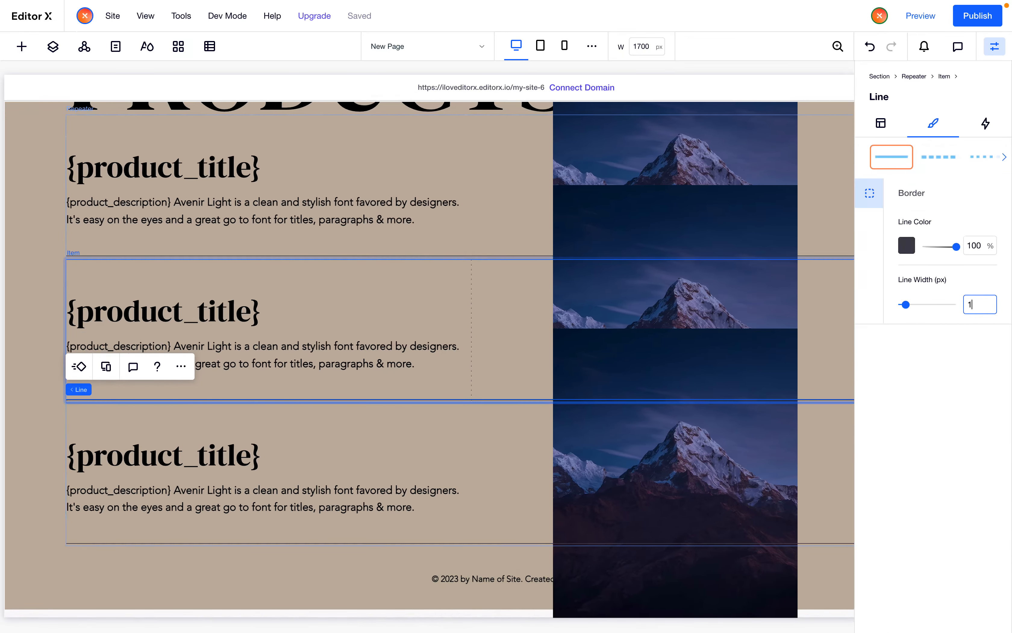
pyautogui.click(906, 245)
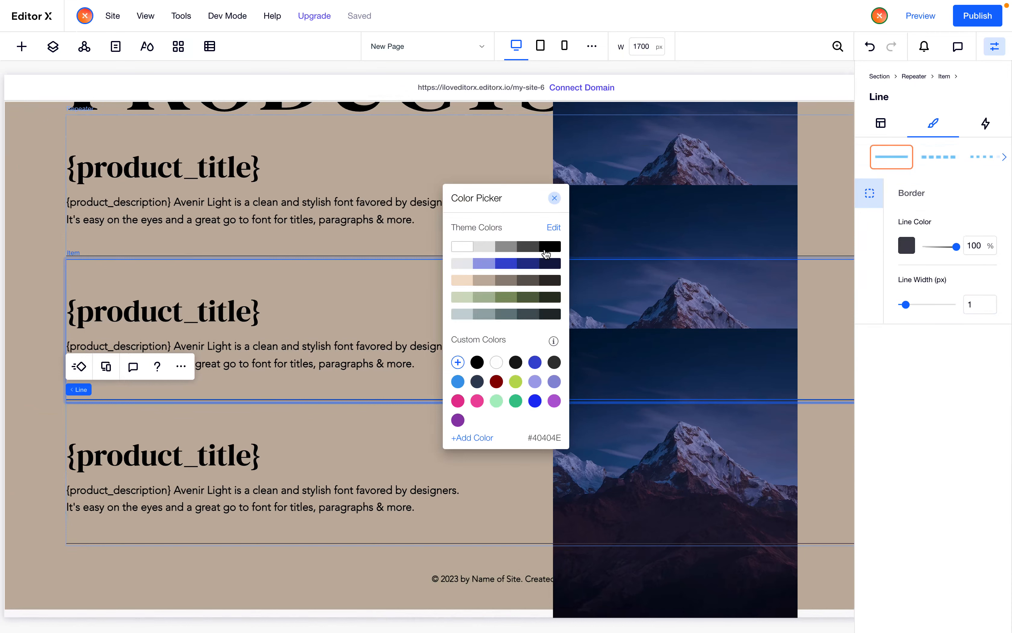
pyautogui.click(18, 165)
pyautogui.click(14, 172)
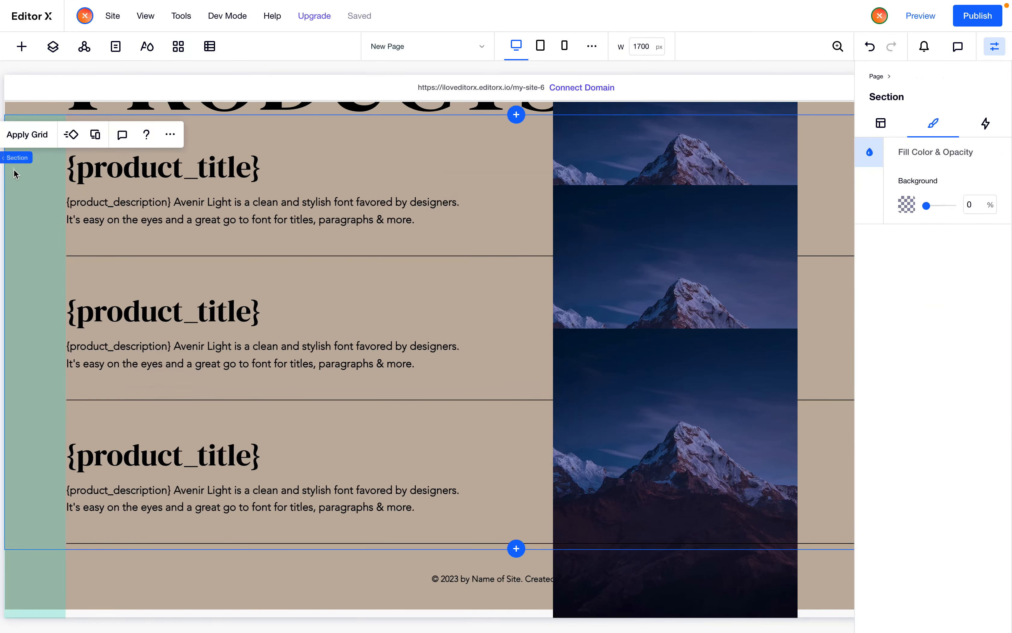
# Send the line to the back of the repeater item's arrangement
pyautogui.scroll(2, 235, 414)
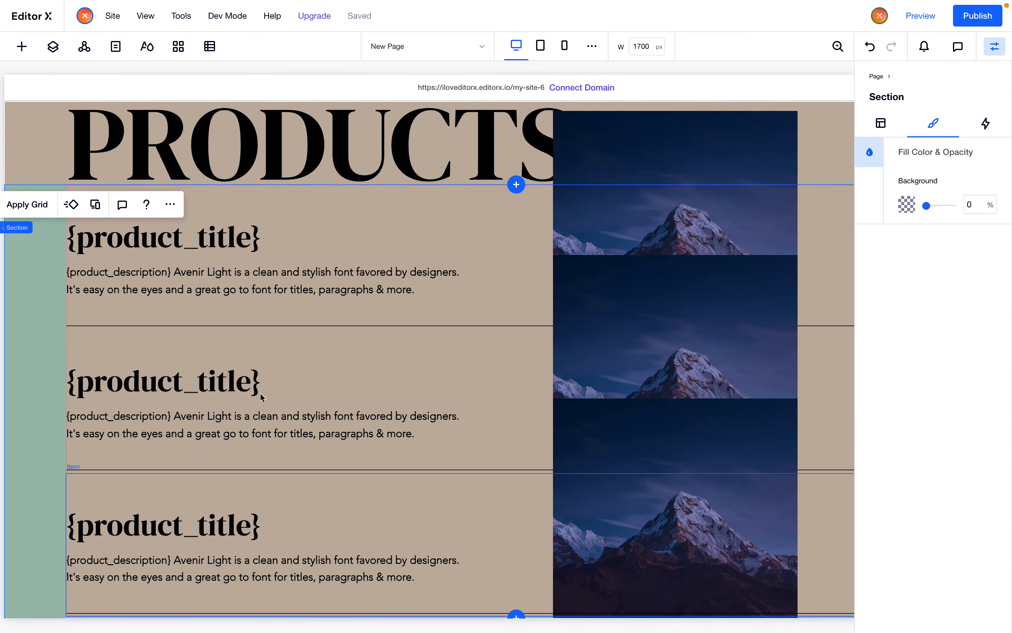
pyautogui.click(356, 327)
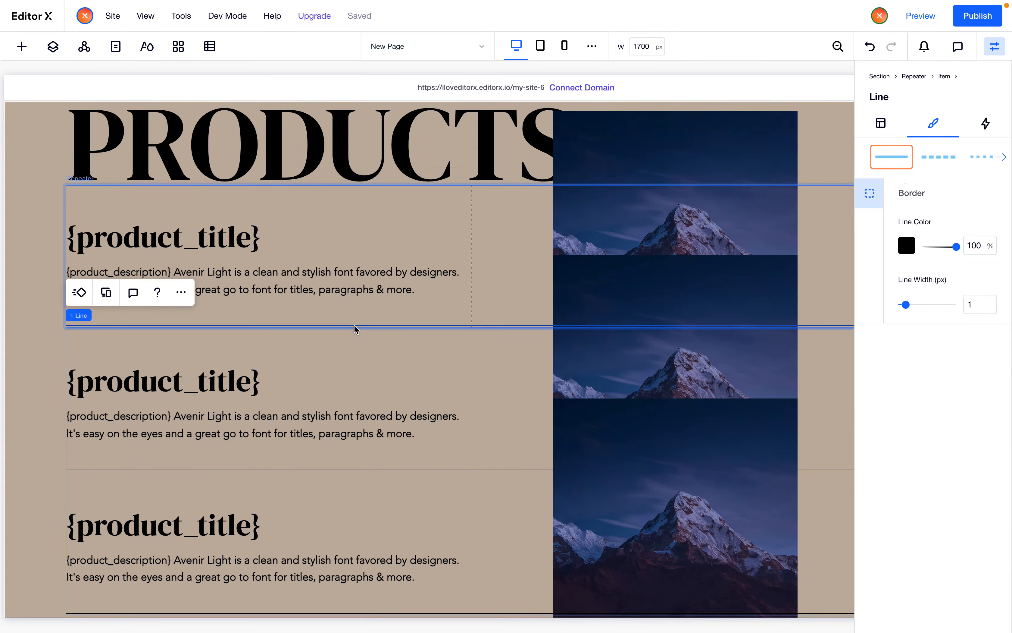
pyautogui.click(181, 292)
pyautogui.moveTo(260, 511)
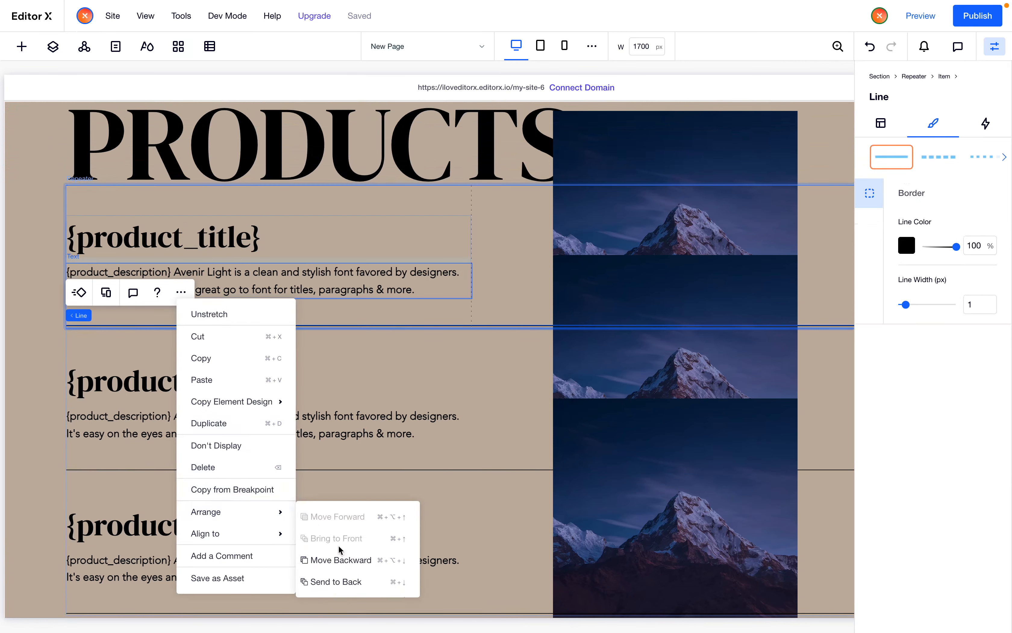
pyautogui.click(355, 588)
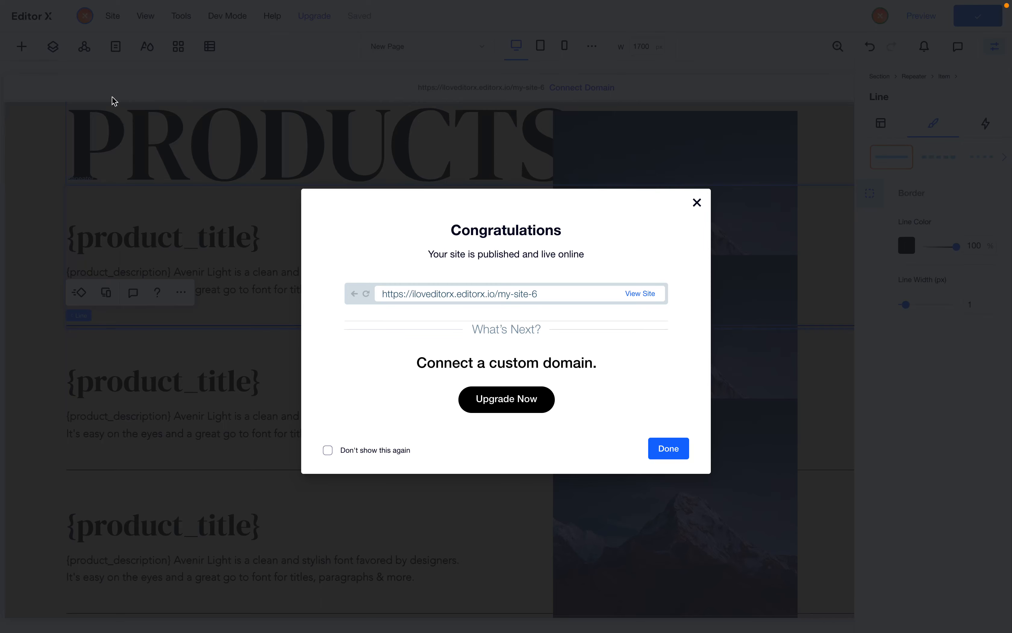
# Open the New Page's SEO Basics settings and go to its live URL
pyautogui.click(78, 62)
pyautogui.click(115, 46)
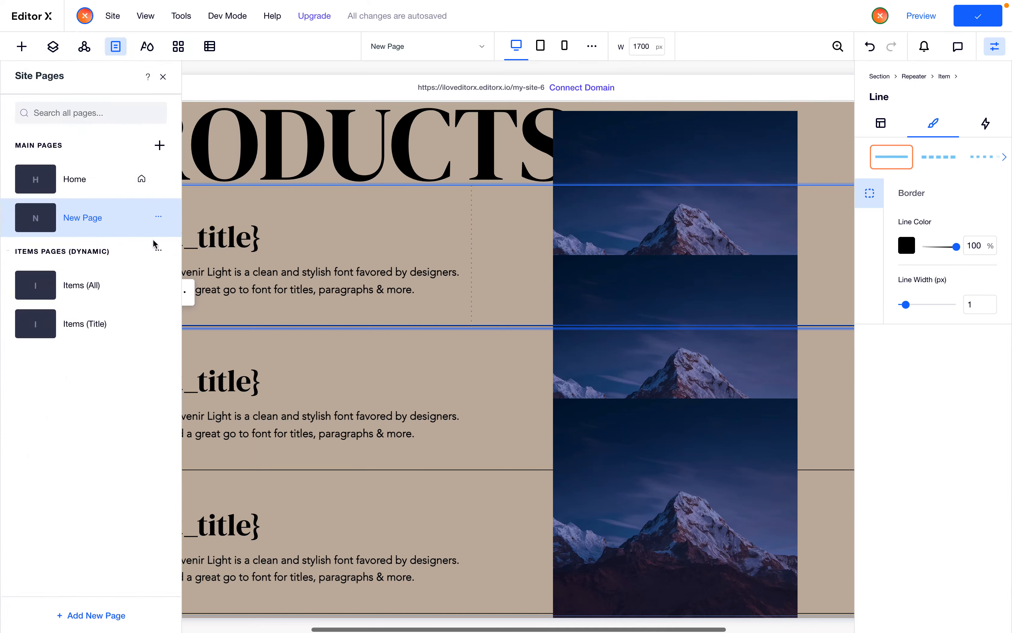
pyautogui.click(159, 218)
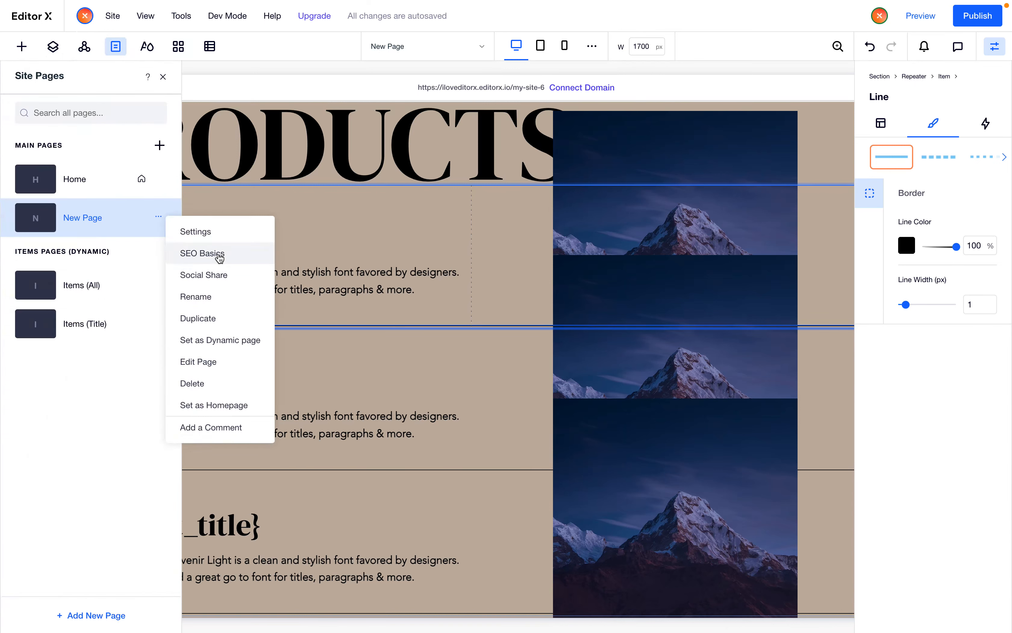
pyautogui.click(217, 255)
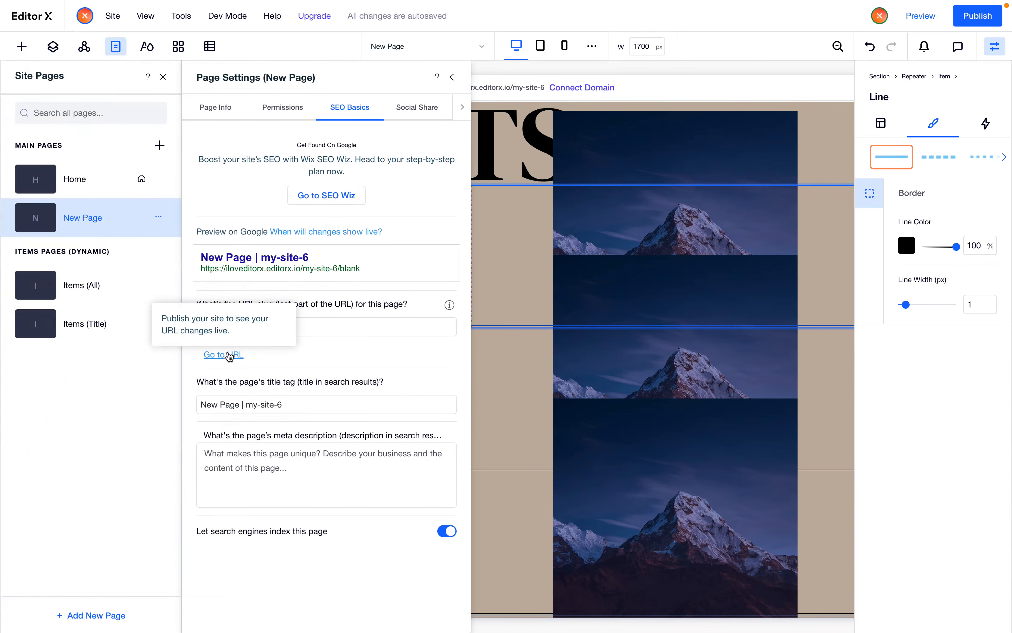
pyautogui.click(226, 355)
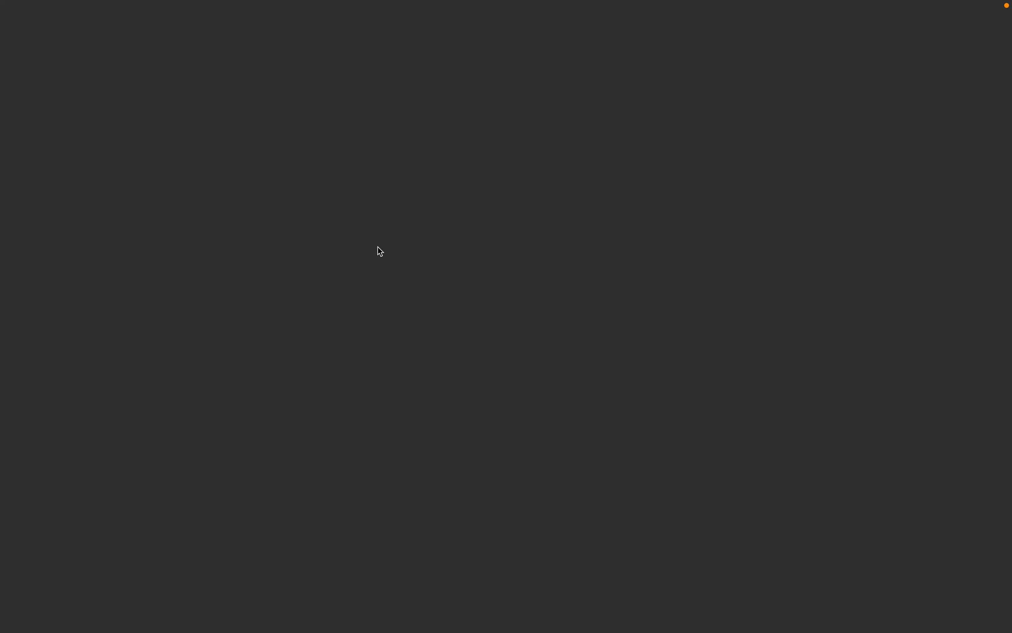
# Inspect the published page, resizing the viewport with developer tools
pyautogui.scroll(-5, 379, 251)
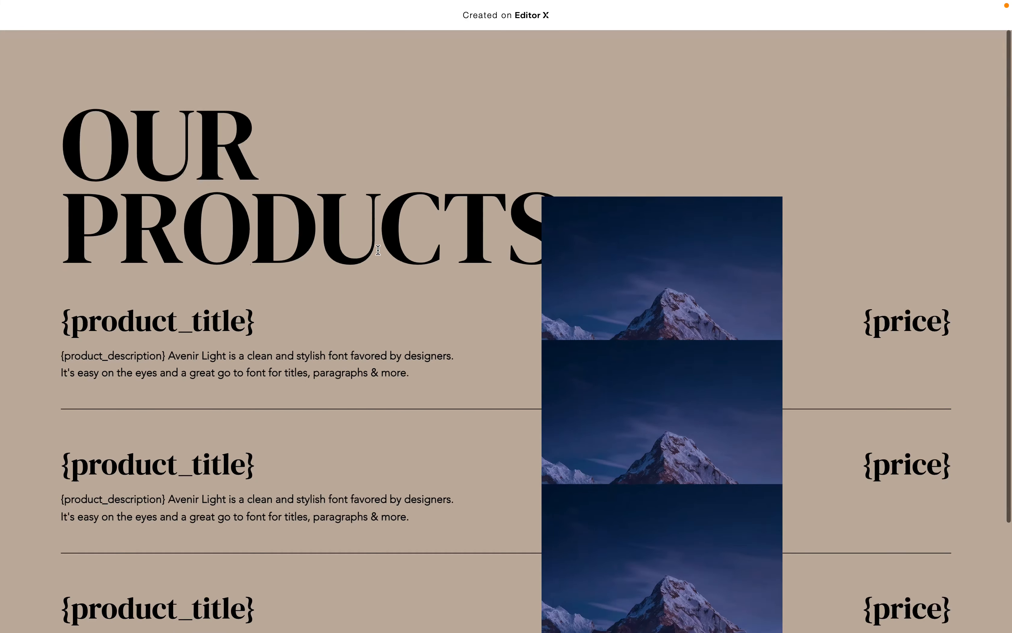
pyautogui.scroll(2, 379, 251)
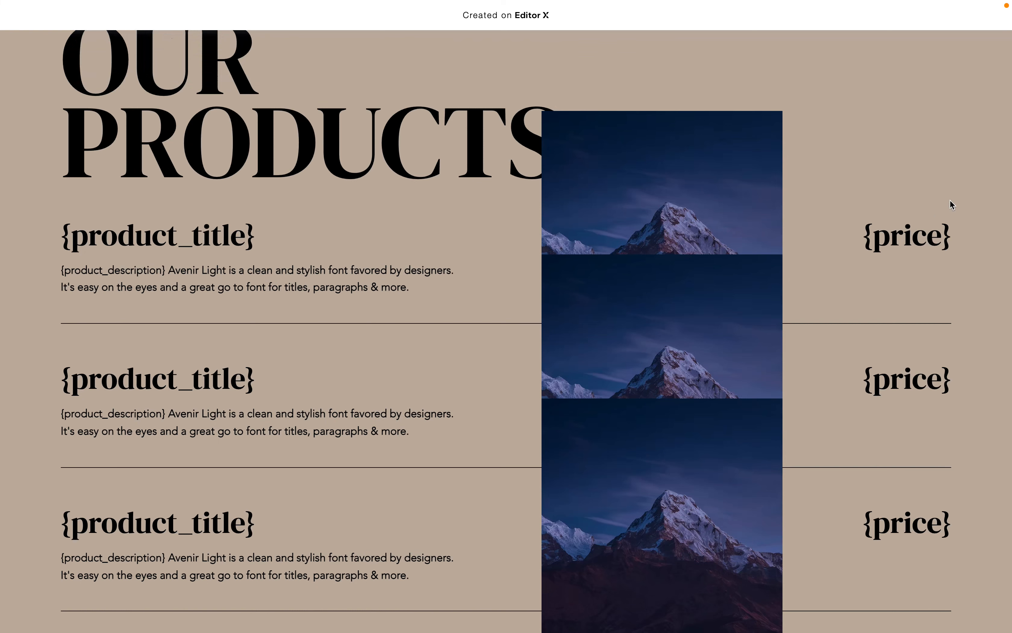
pyautogui.press('super+alt+j')
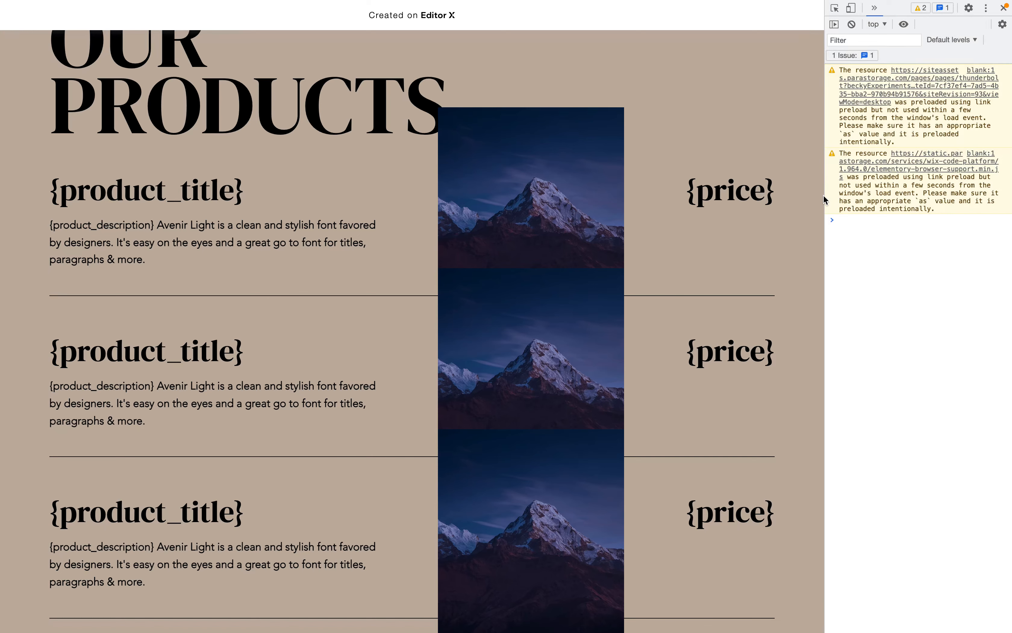
pyautogui.moveTo(826, 195); pyautogui.dragTo(526, 248)
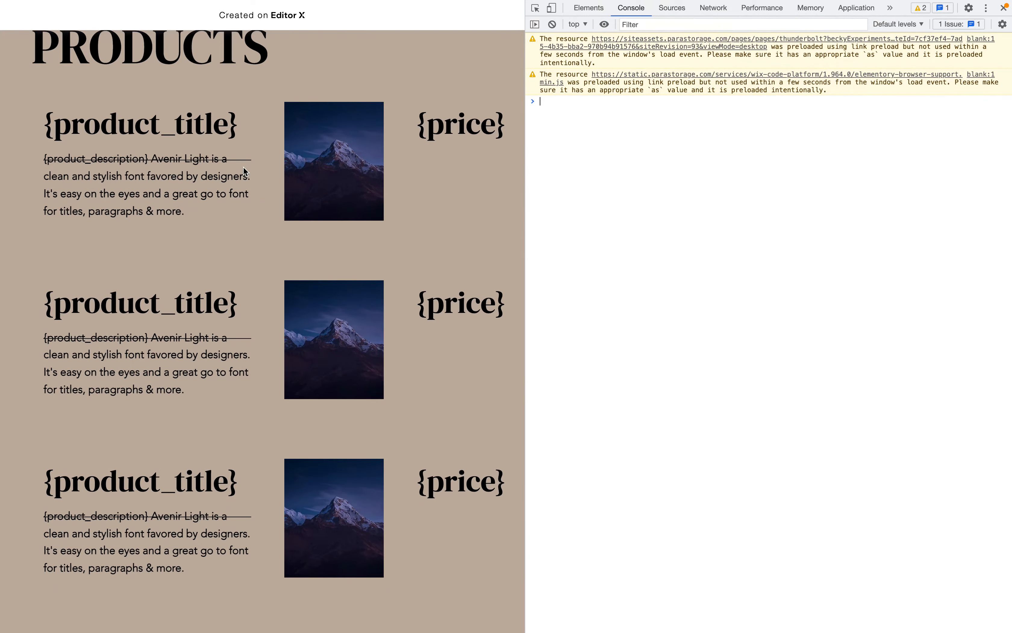
pyautogui.moveTo(527, 223); pyautogui.dragTo(1010, 188)
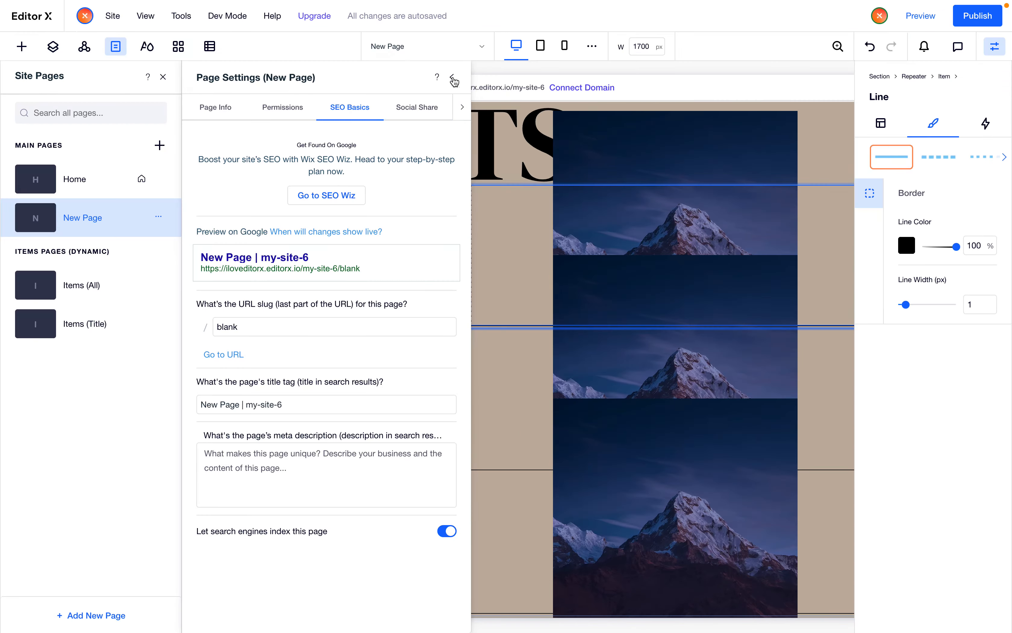
# Close the page panels and set the products section's padding to 6% on all sides
pyautogui.click(453, 80)
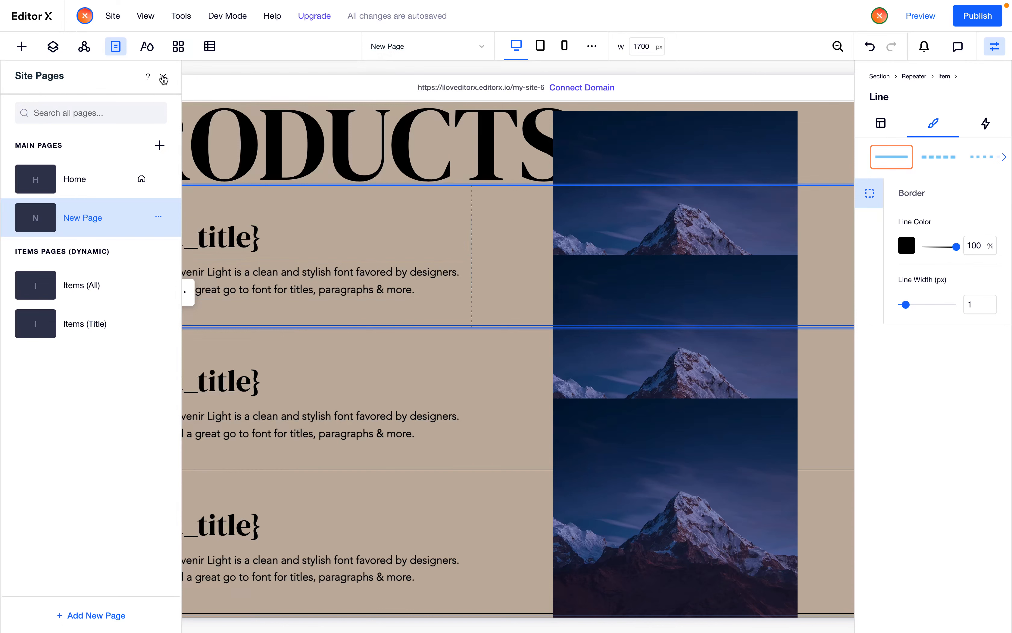
pyautogui.click(163, 79)
pyautogui.scroll(5, 499, 261)
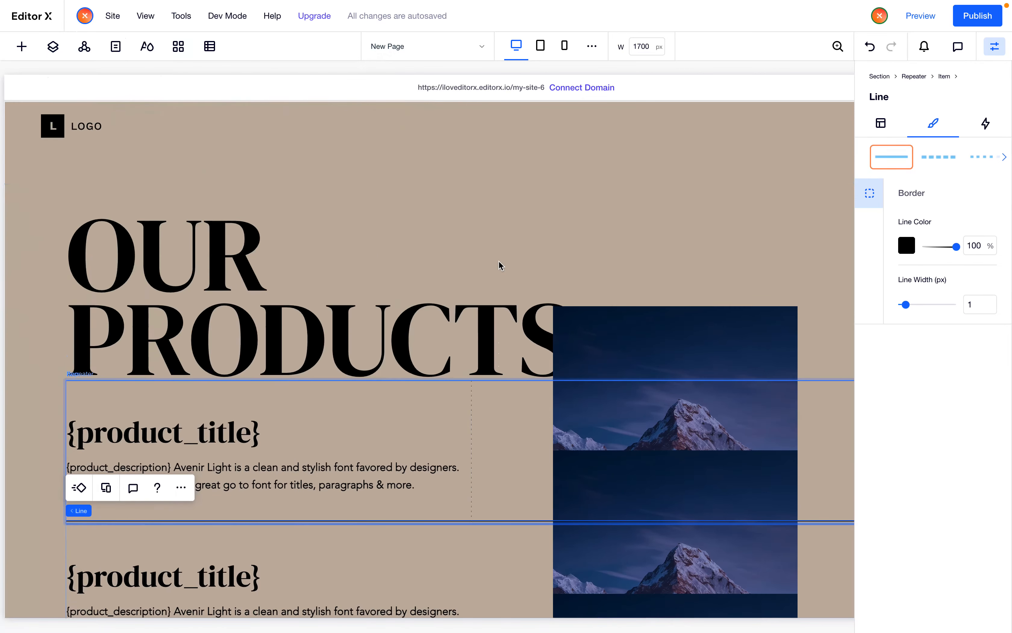
pyautogui.click(30, 446)
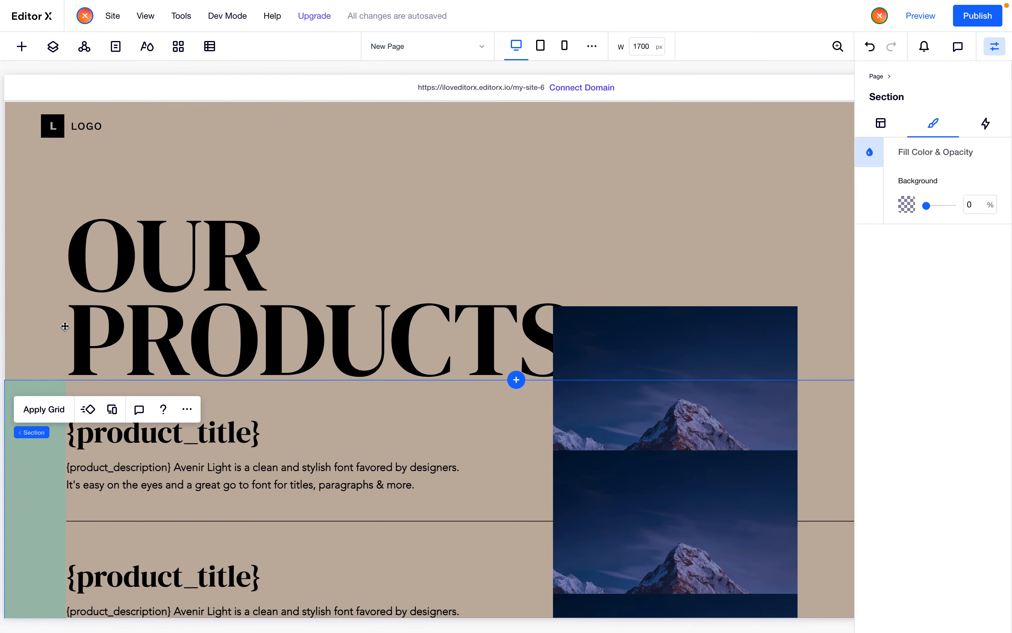
pyautogui.click(879, 125)
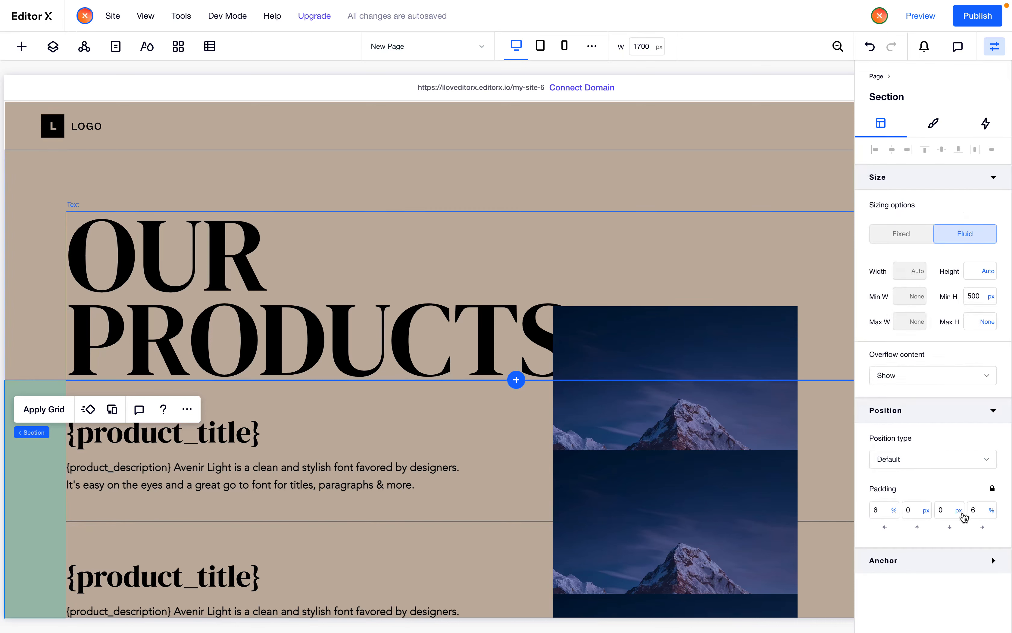
pyautogui.scroll(-3, 720, 332)
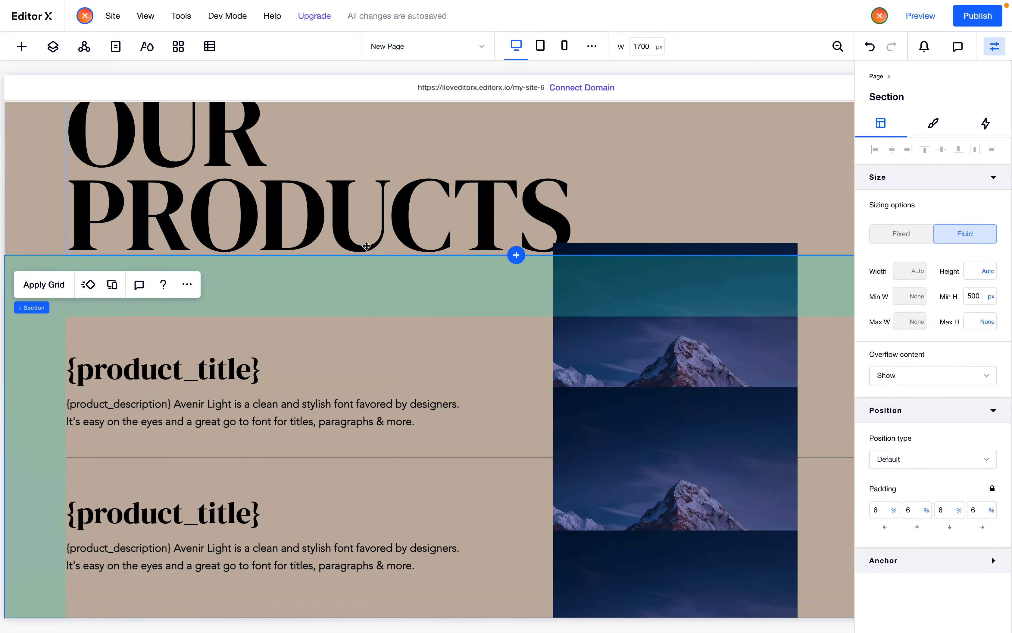
# Check the product title, description and price layout at the tablet breakpoint, then return to desktop
pyautogui.click(544, 48)
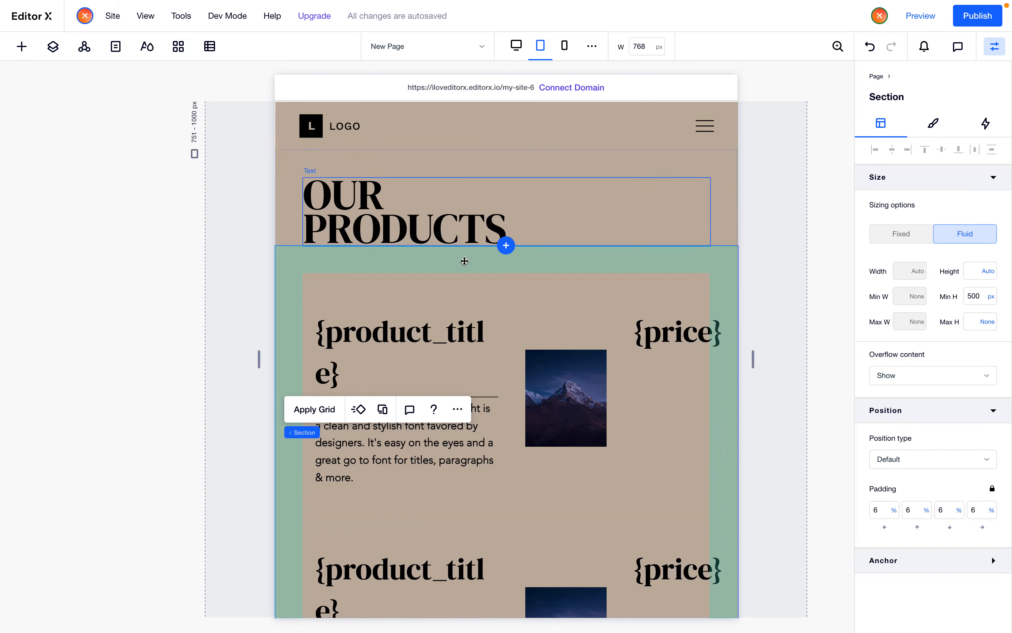
pyautogui.click(416, 346)
pyautogui.click(466, 476)
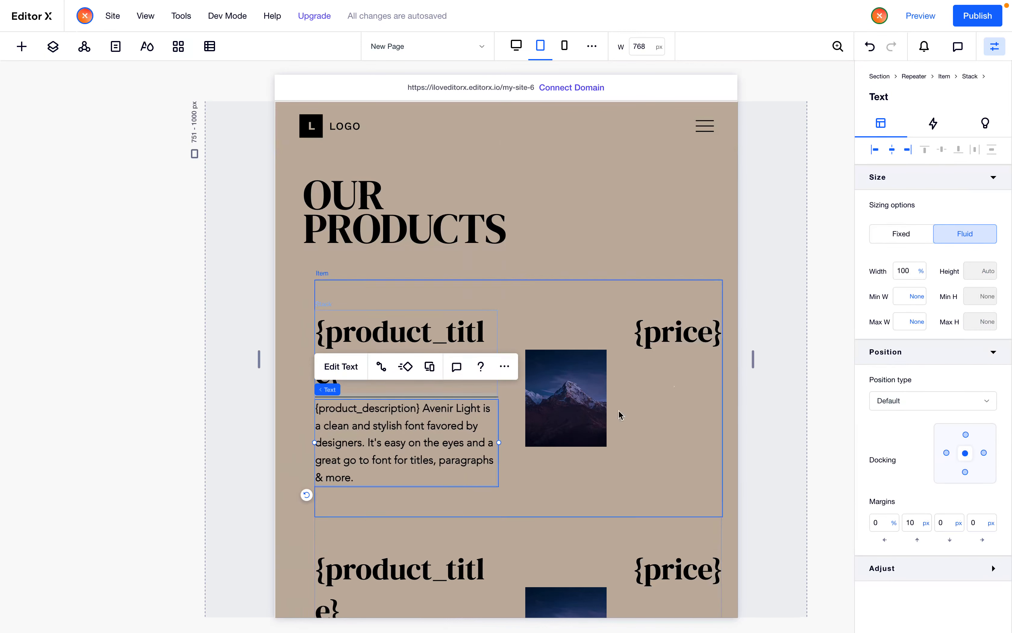
pyautogui.click(677, 338)
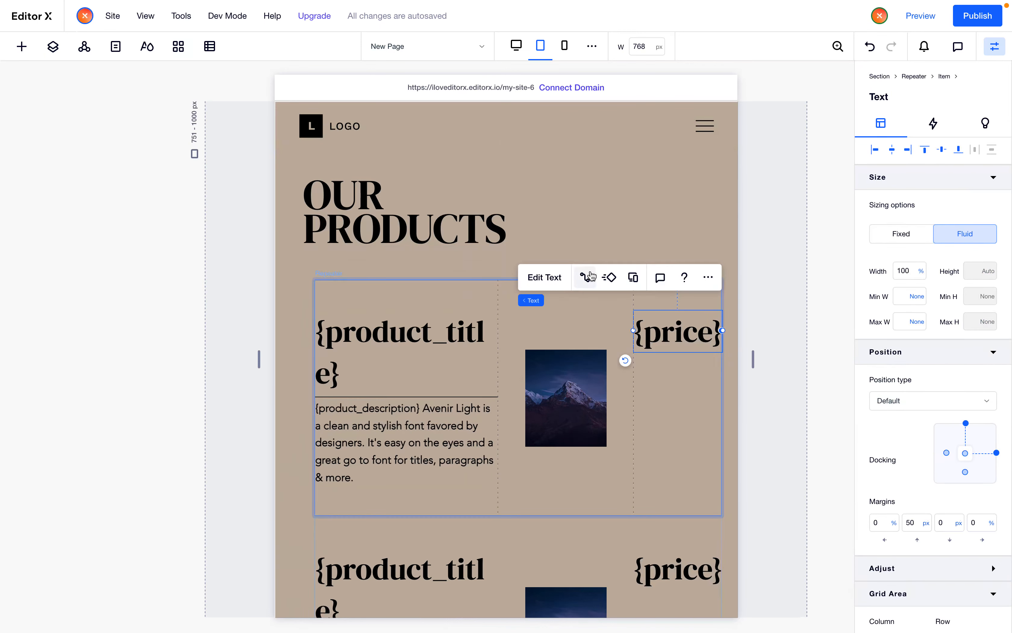
pyautogui.click(517, 47)
# Turn on font scaling for the product title text at desktop and set its range to 20–50
pyautogui.click(181, 470)
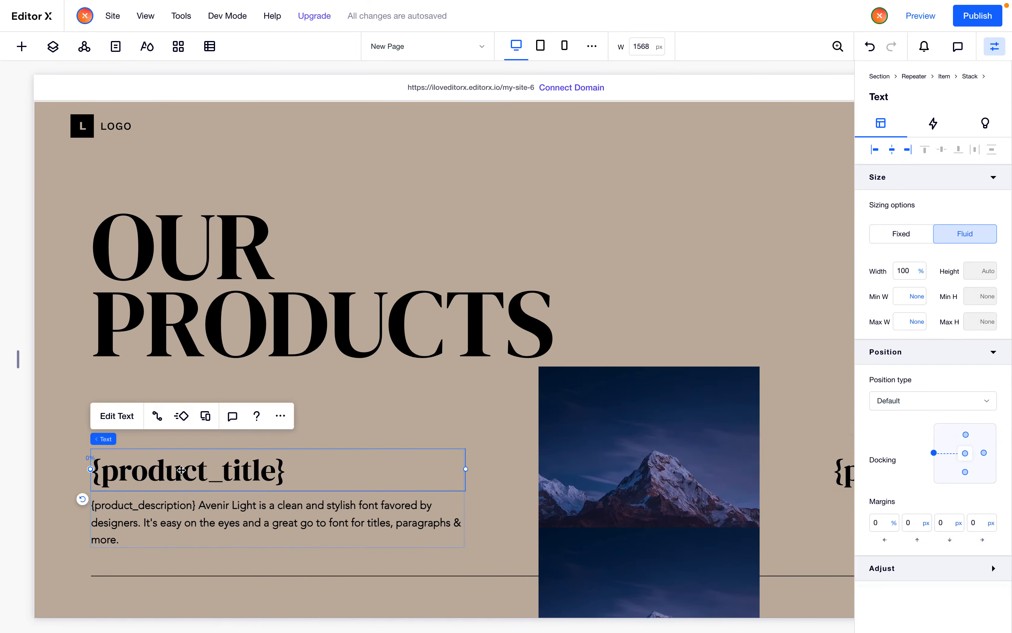
pyautogui.scroll(-2, 181, 470)
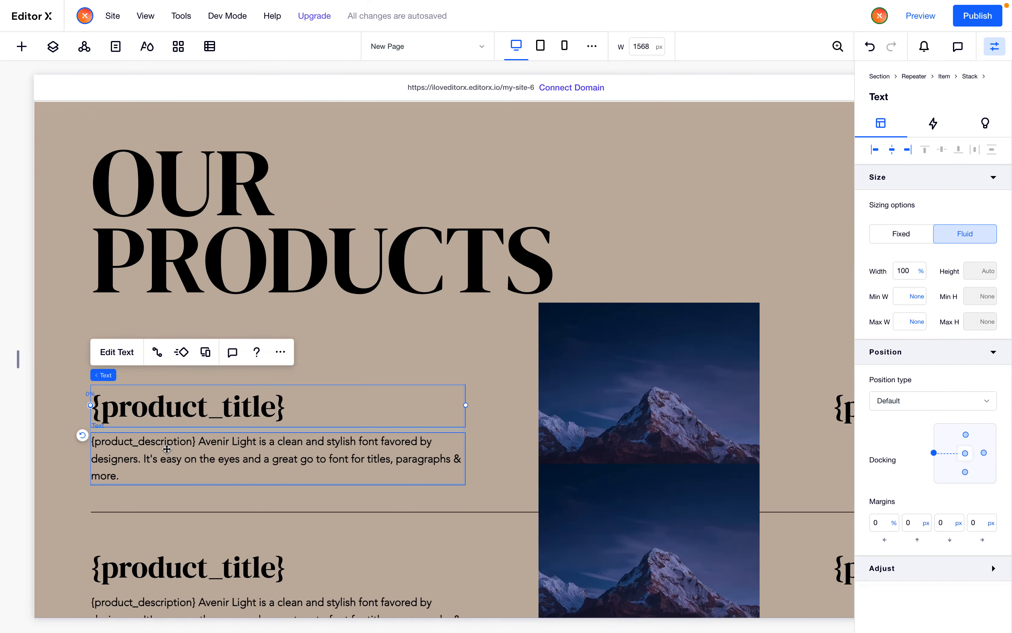
pyautogui.scroll(-3, 181, 469)
pyautogui.scroll(-1, 207, 356)
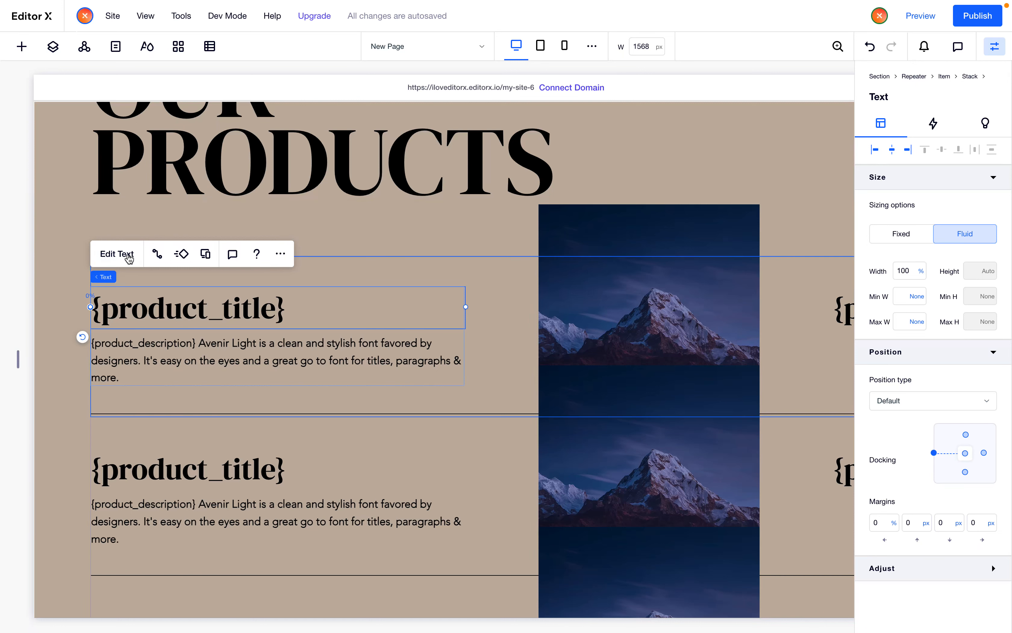
pyautogui.click(125, 254)
pyautogui.click(263, 229)
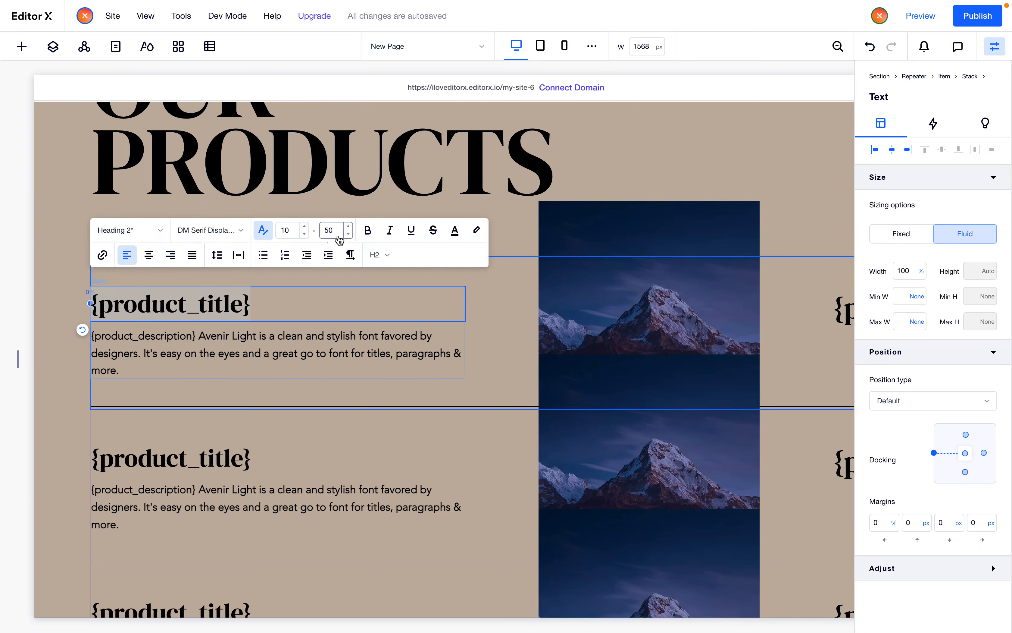
pyautogui.click(328, 232)
pyautogui.click(291, 234)
pyautogui.write('20')
pyautogui.press('Return')
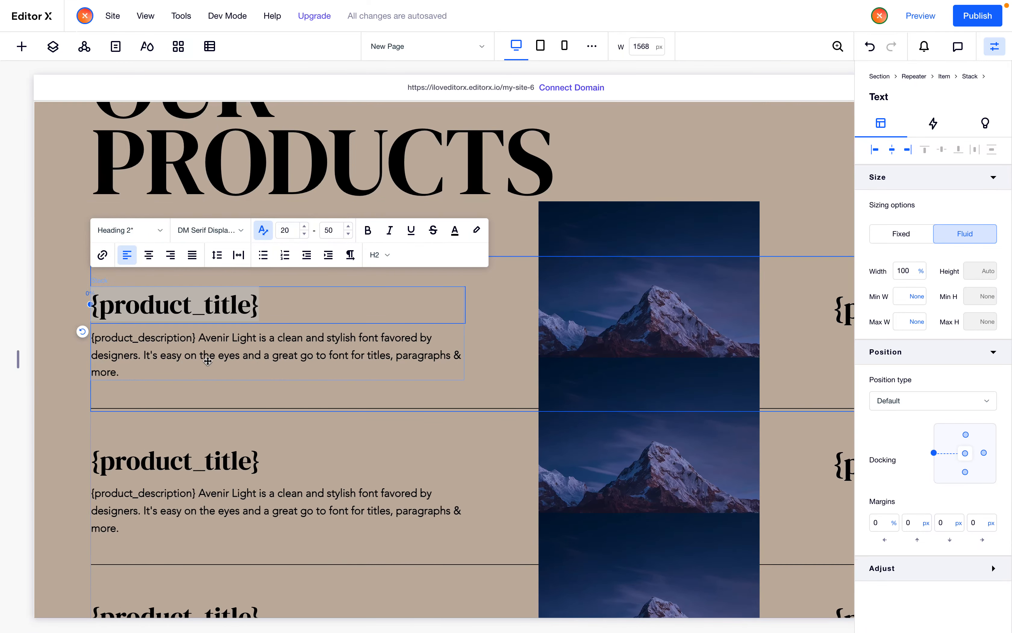
# Turn on font scaling for the price text, keeping the range at 10–50
pyautogui.hscroll(5, 284, 396)
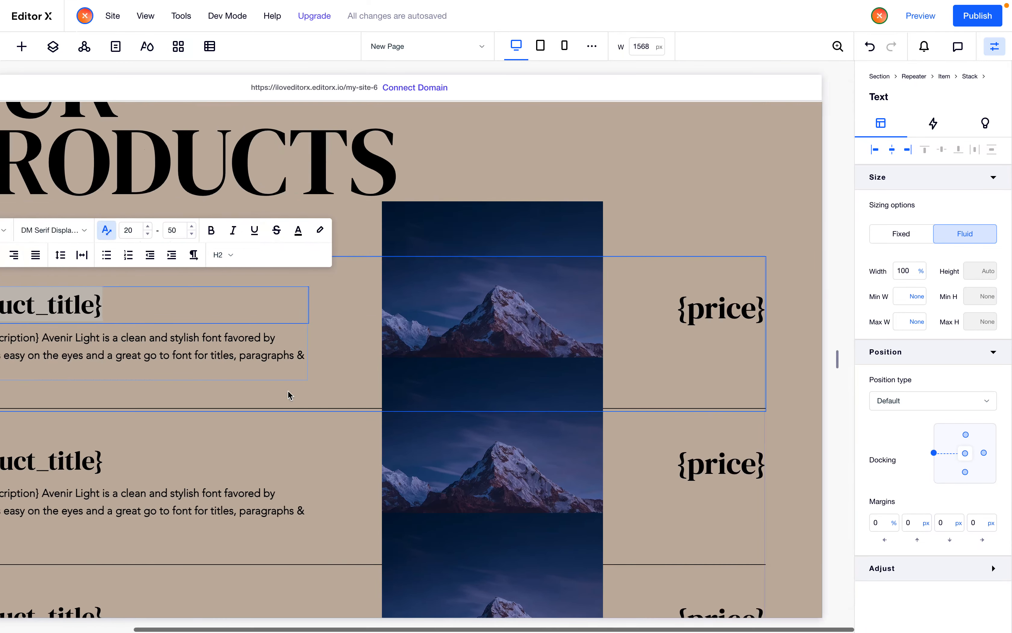
pyautogui.click(704, 306)
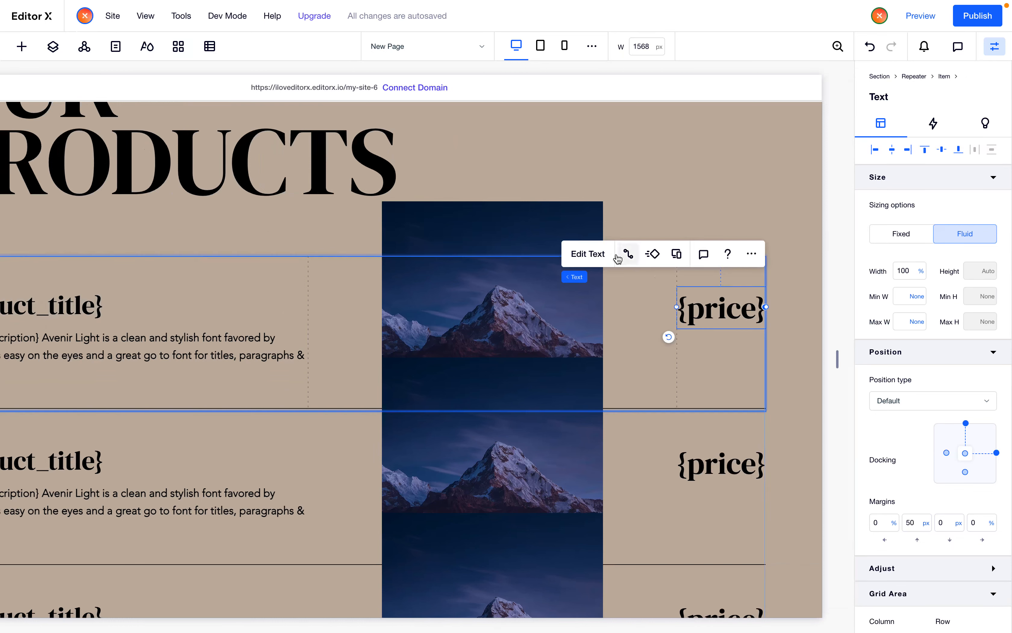
pyautogui.click(596, 257)
pyautogui.click(548, 255)
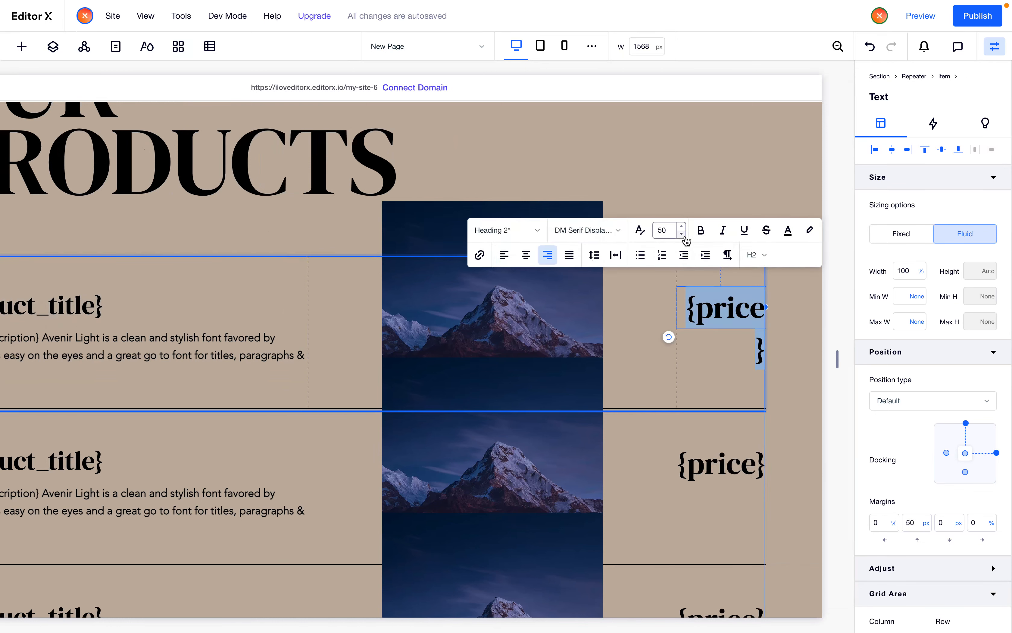
pyautogui.click(639, 230)
pyautogui.click(669, 235)
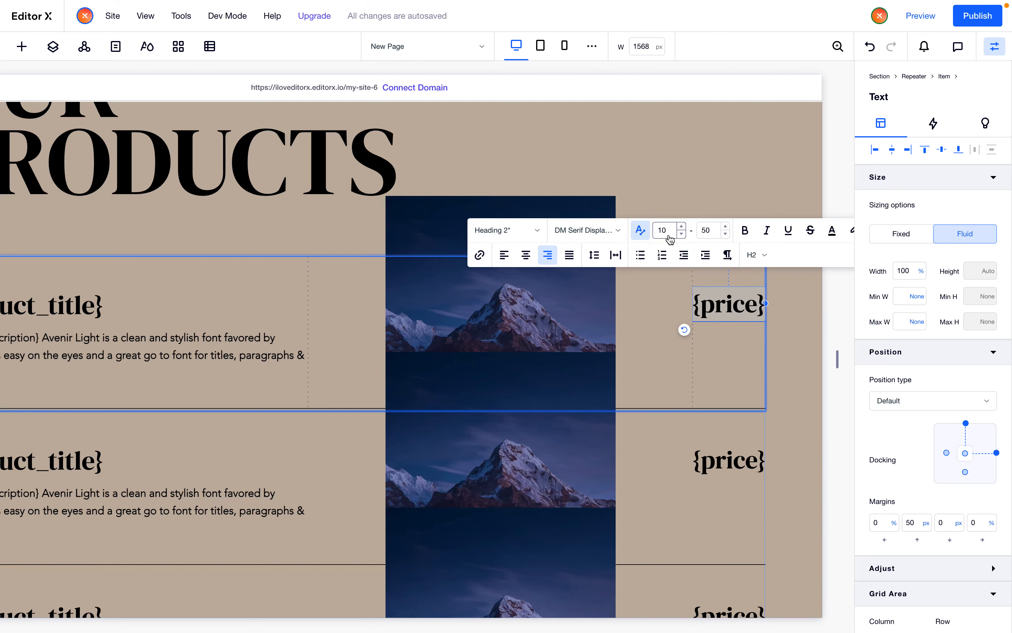
pyautogui.press('Return')
pyautogui.click(694, 177)
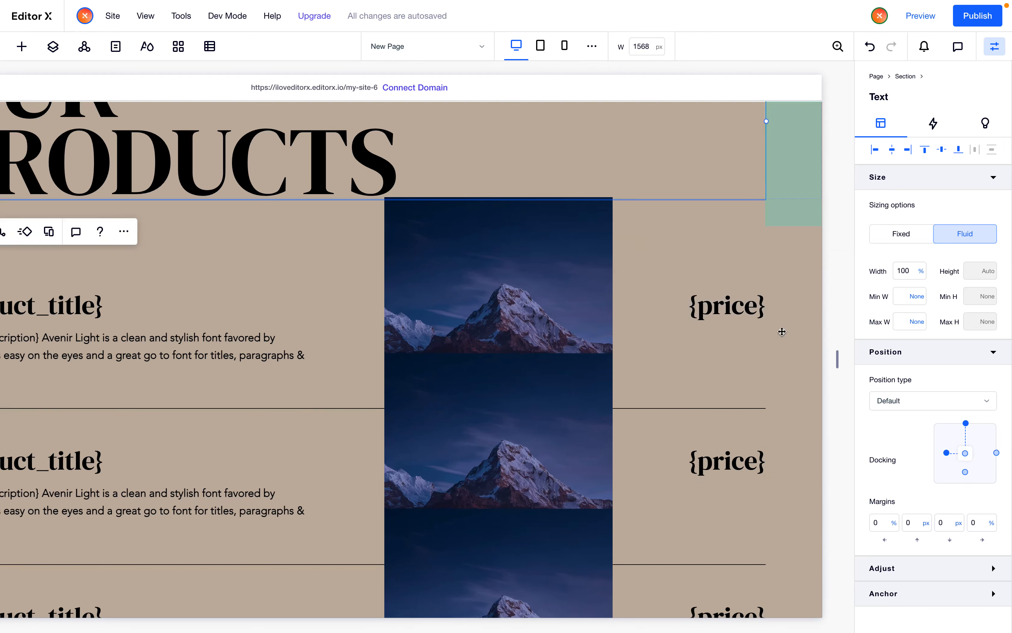
# At a narrower tablet width, select the divider line under the description and dock it to the item's bottom with 0 px bottom margin
pyautogui.moveTo(837, 360); pyautogui.dragTo(631, 390)
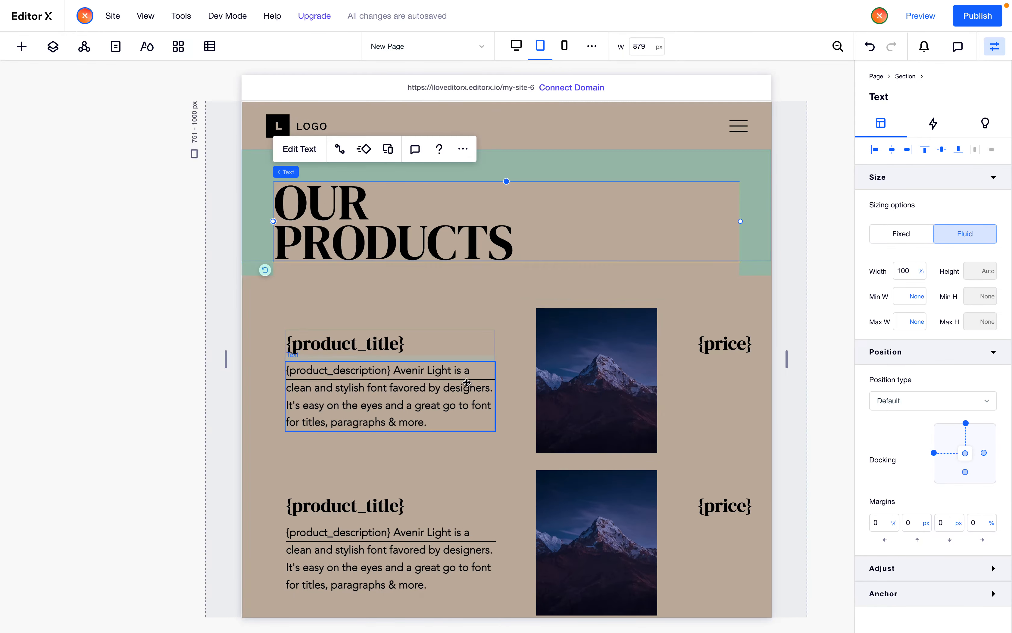
pyautogui.click(466, 382)
pyautogui.rightClick(445, 380)
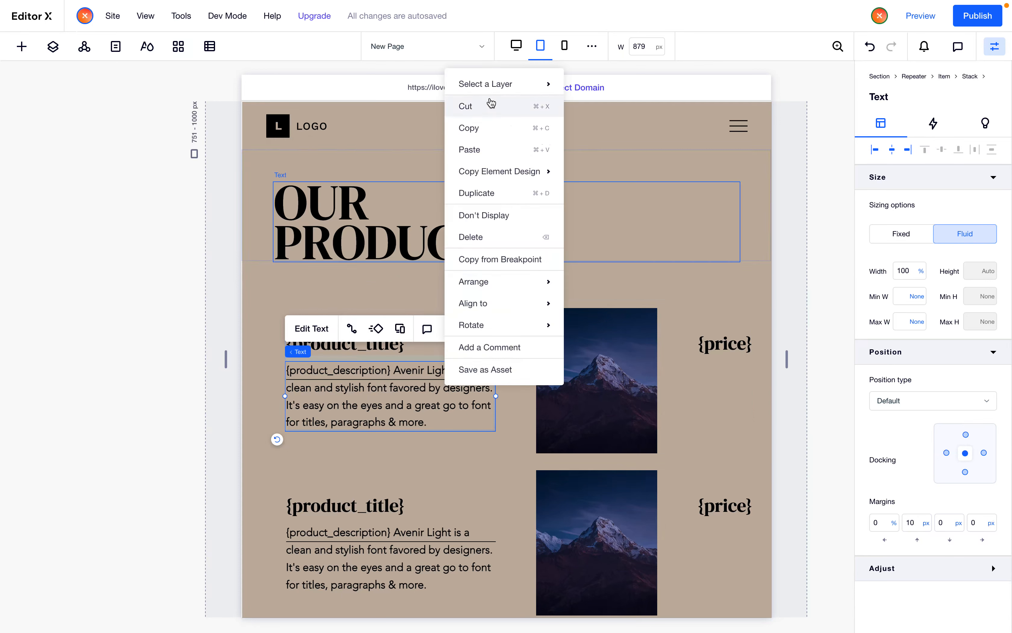
pyautogui.moveTo(523, 83)
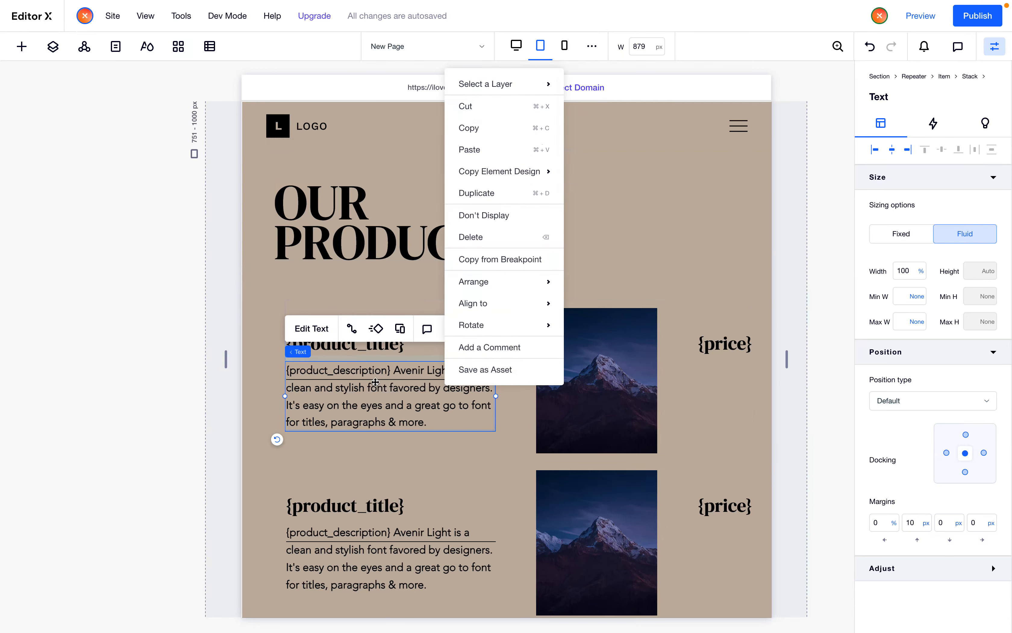
pyautogui.rightClick(374, 380)
pyautogui.moveTo(477, 85)
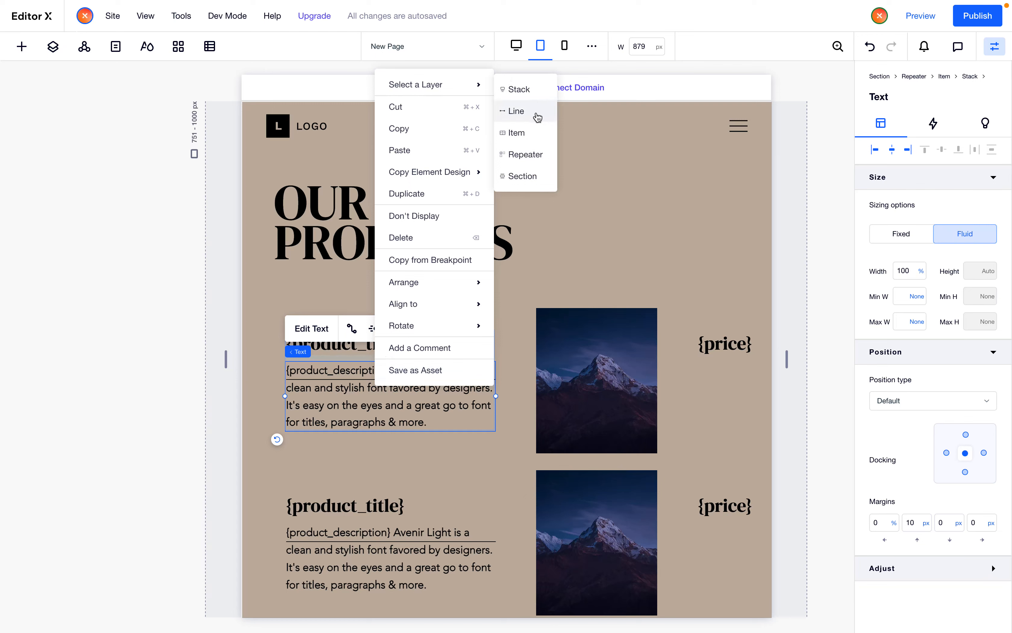
pyautogui.click(516, 110)
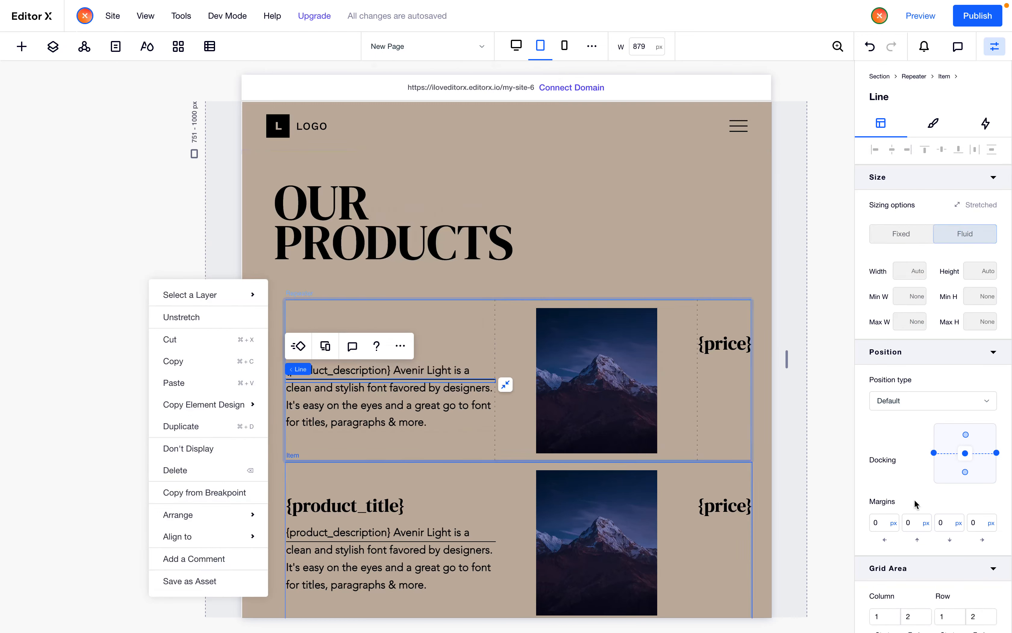
pyautogui.scroll(-1, 916, 504)
pyautogui.click(964, 453)
pyautogui.click(939, 510)
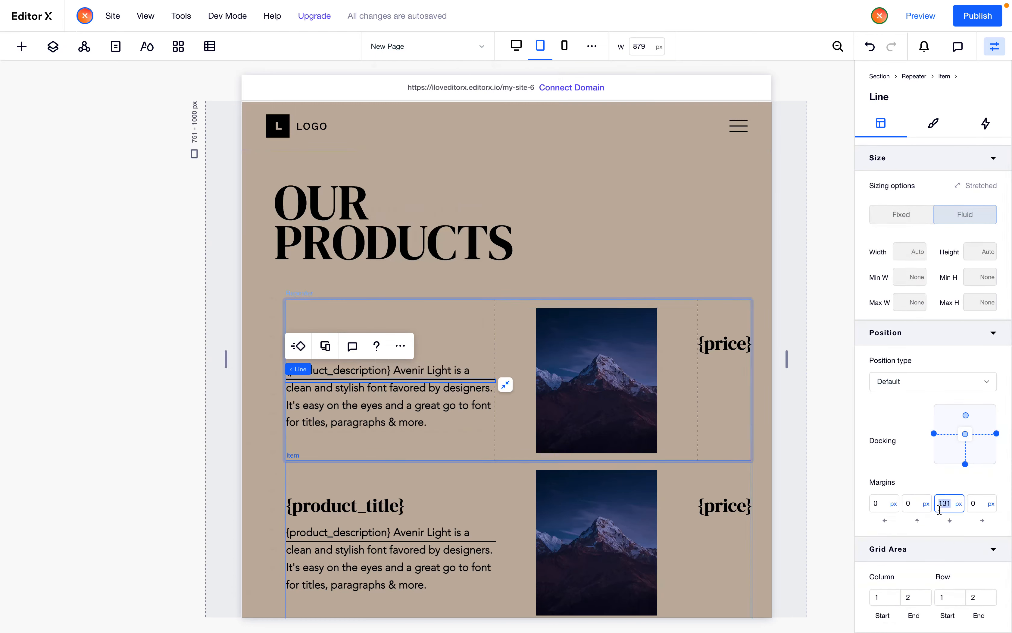
pyautogui.write('0')
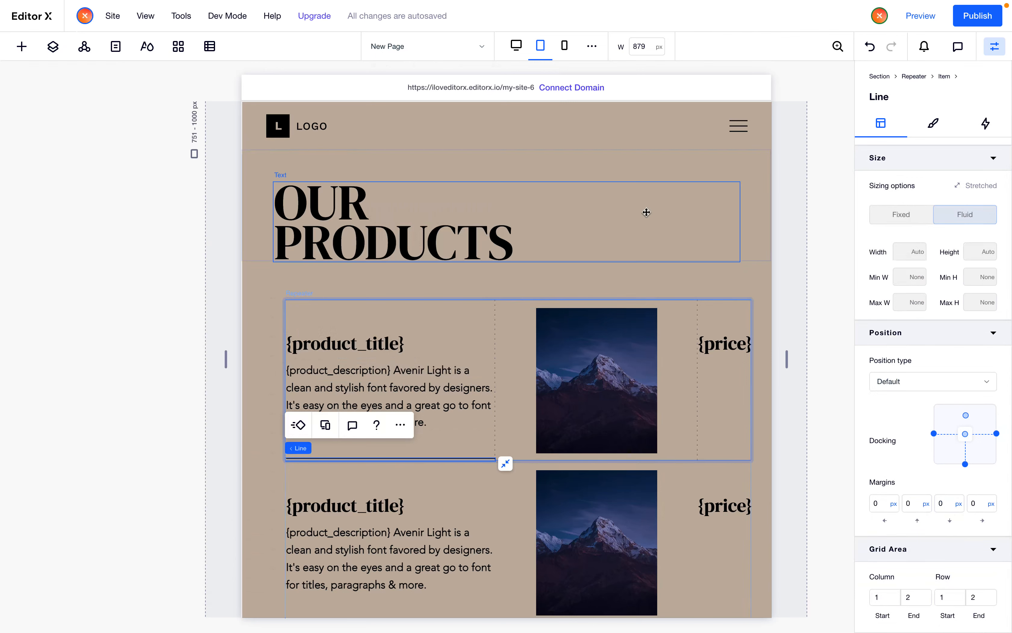
# Extend the divider line to end at grid column 3 at the tablet breakpoint
pyautogui.click(517, 46)
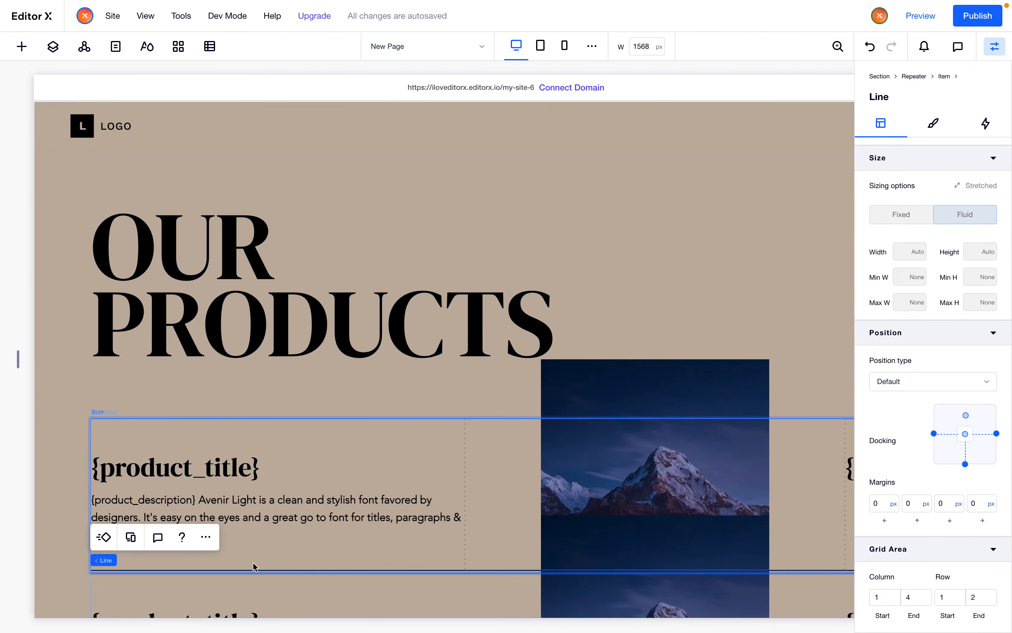
pyautogui.click(204, 539)
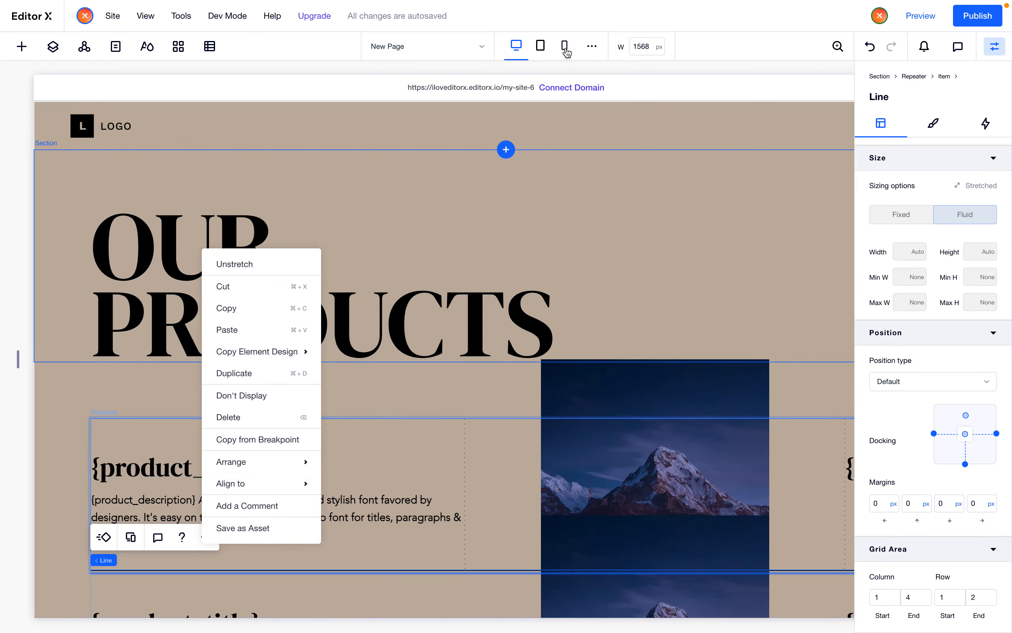
pyautogui.click(541, 46)
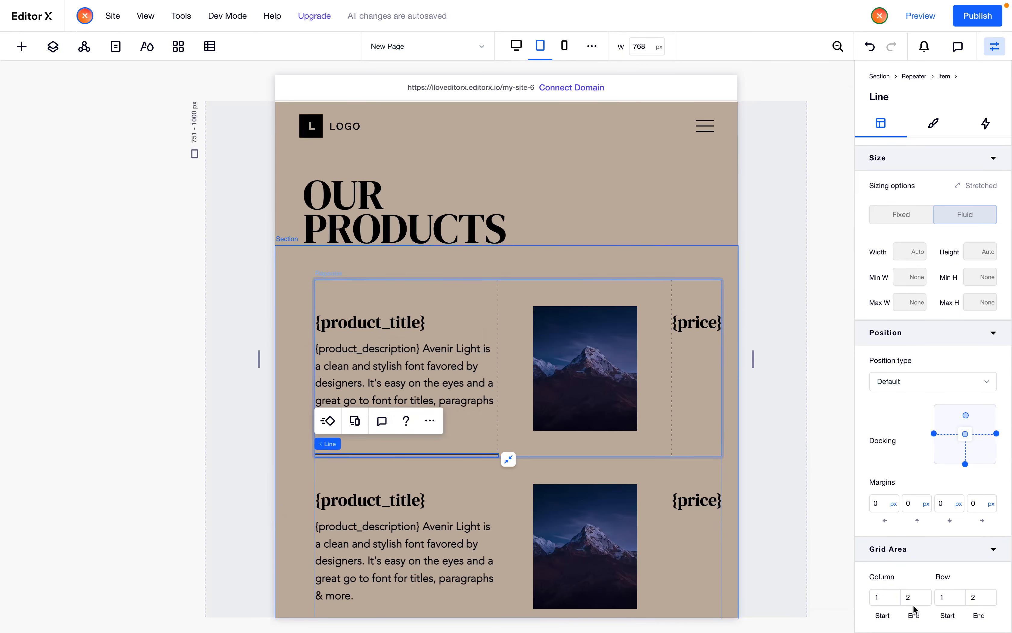
pyautogui.click(916, 596)
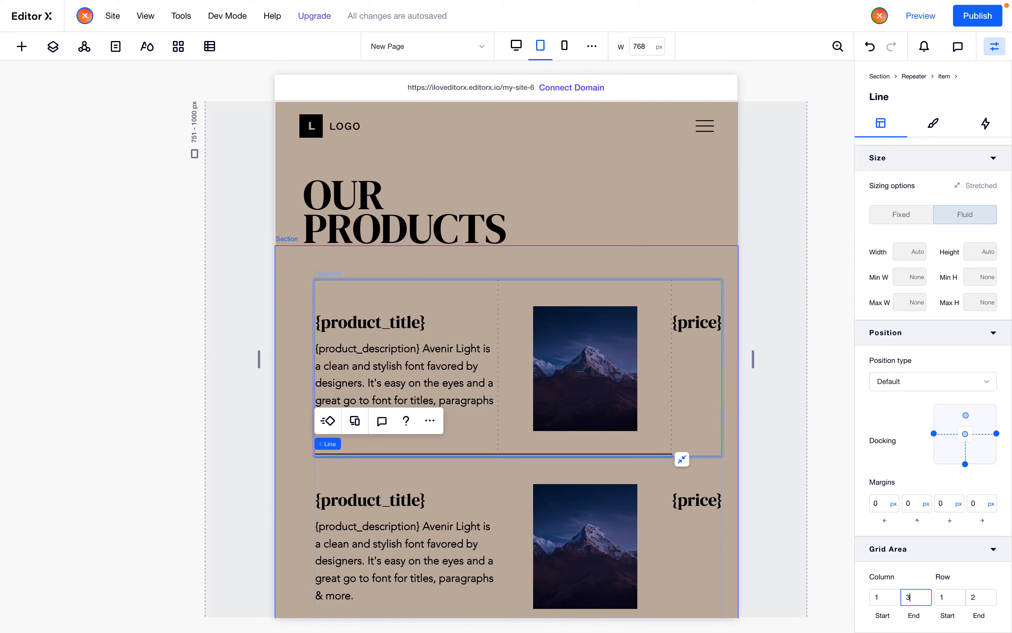
pyautogui.click(682, 571)
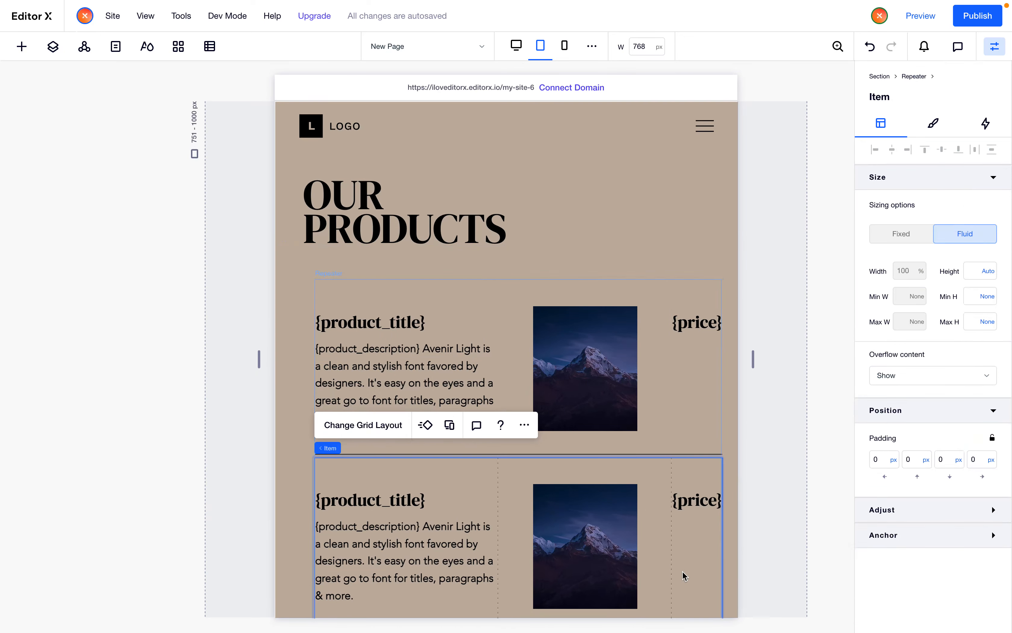
# Set the products section's padding to 3% on all sides
pyautogui.click(307, 324)
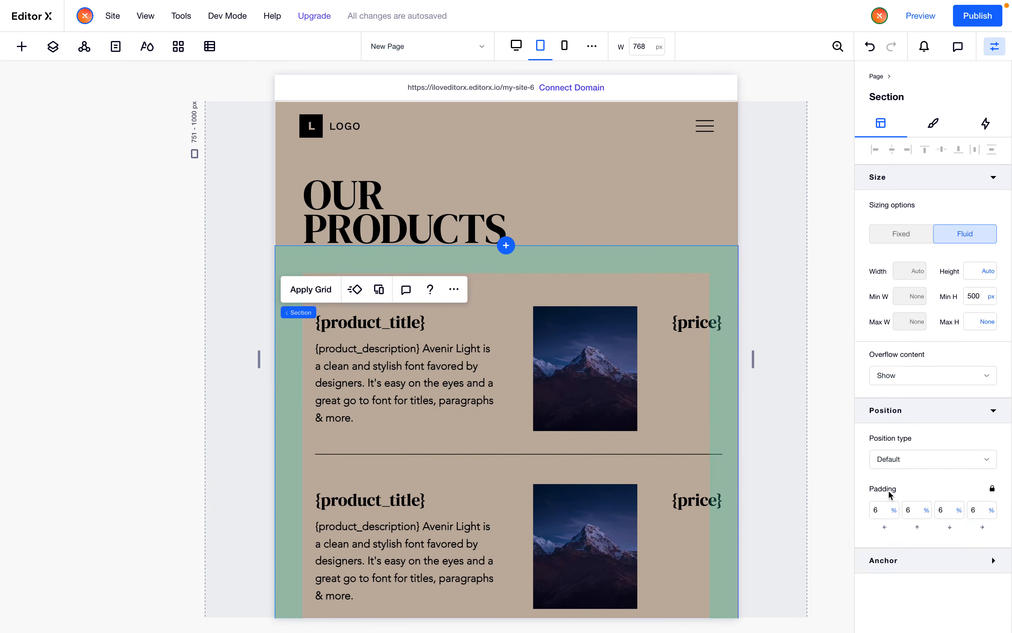
pyautogui.click(879, 511)
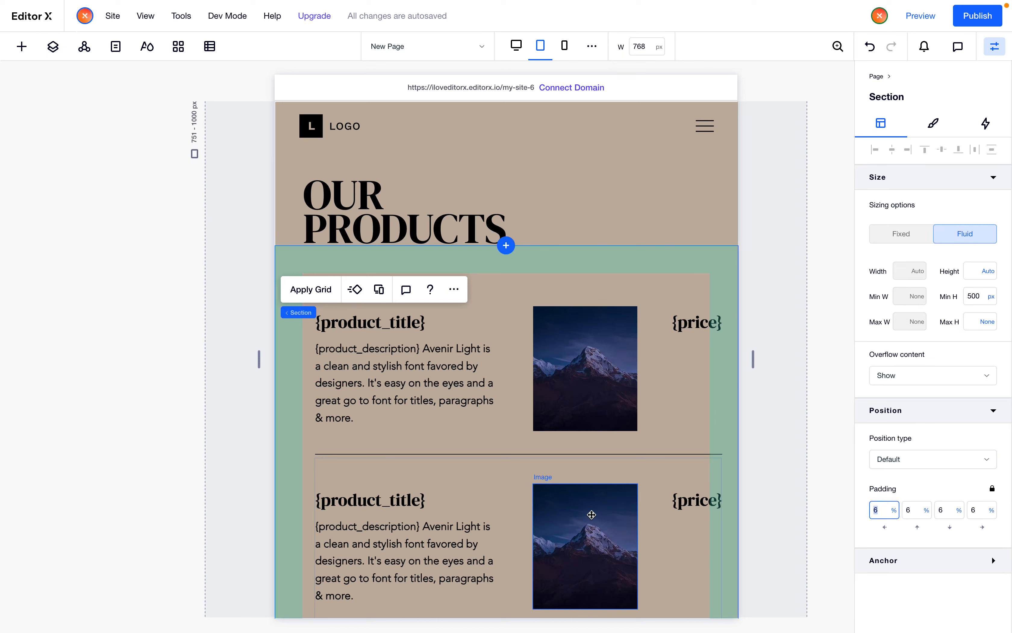
pyautogui.write('3')
pyautogui.press('Return')
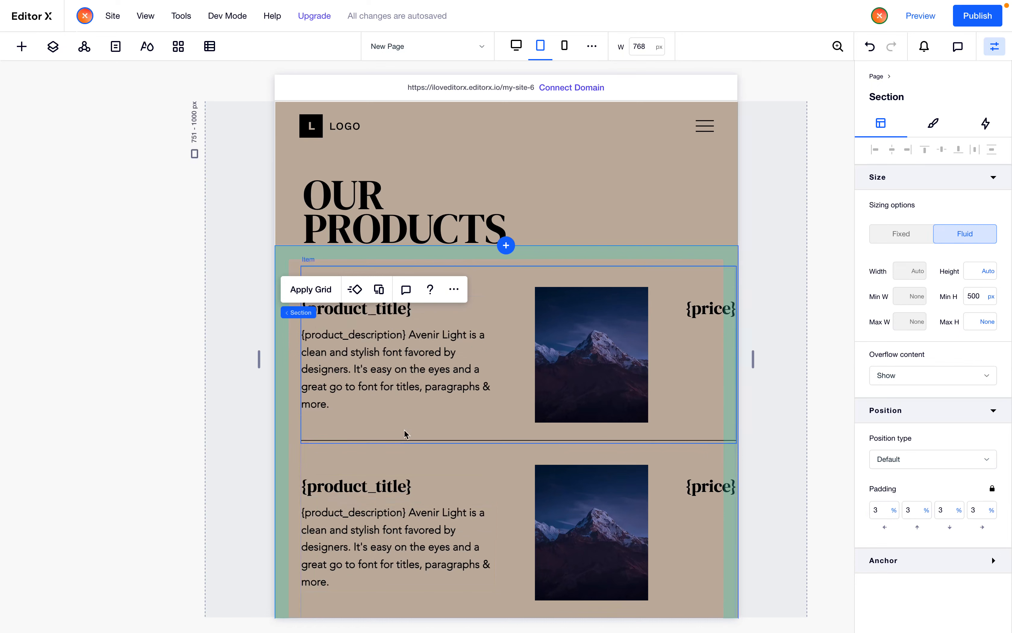
# Set the product repeater's margins to 0 px on all four sides
pyautogui.click(410, 440)
pyautogui.moveTo(314, 256)
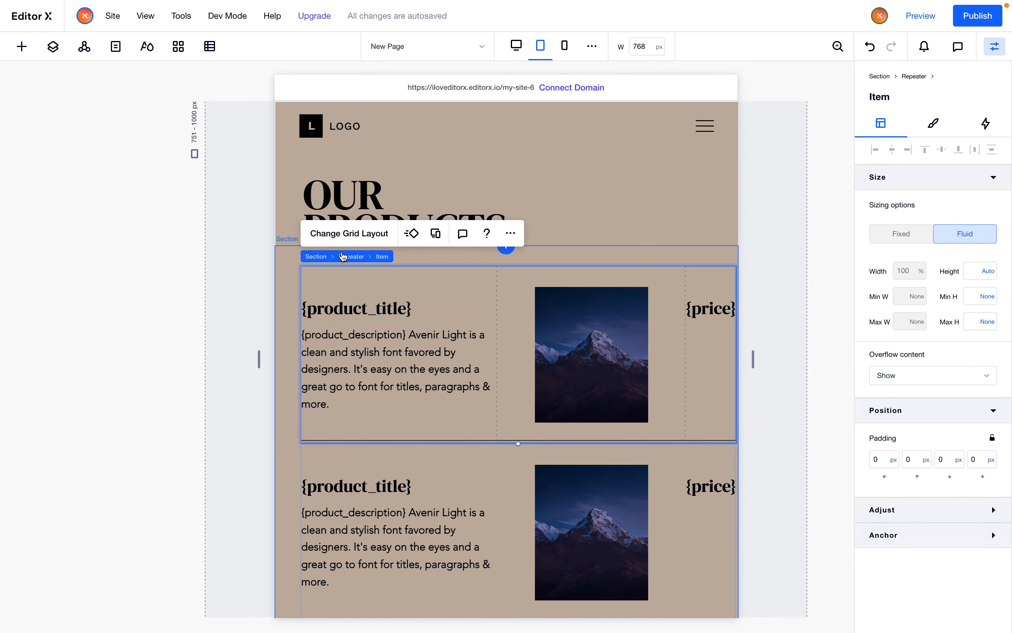
pyautogui.click(353, 256)
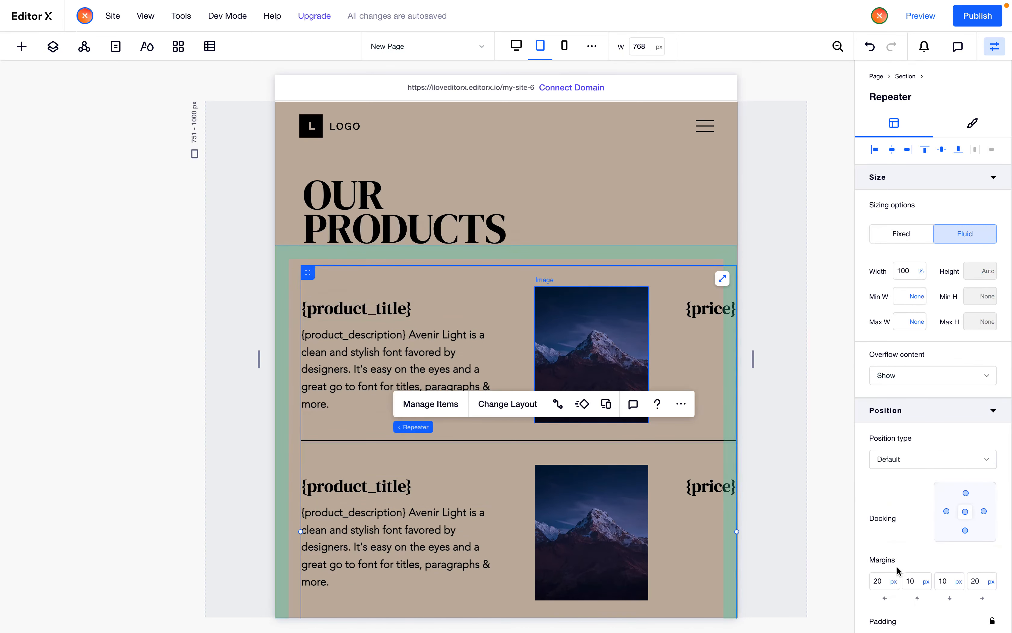
pyautogui.click(893, 584)
pyautogui.write('0')
pyautogui.press('Tab')
pyautogui.write('0')
pyautogui.press('Tab')
pyautogui.write('0')
pyautogui.press('Tab')
pyautogui.write('0')
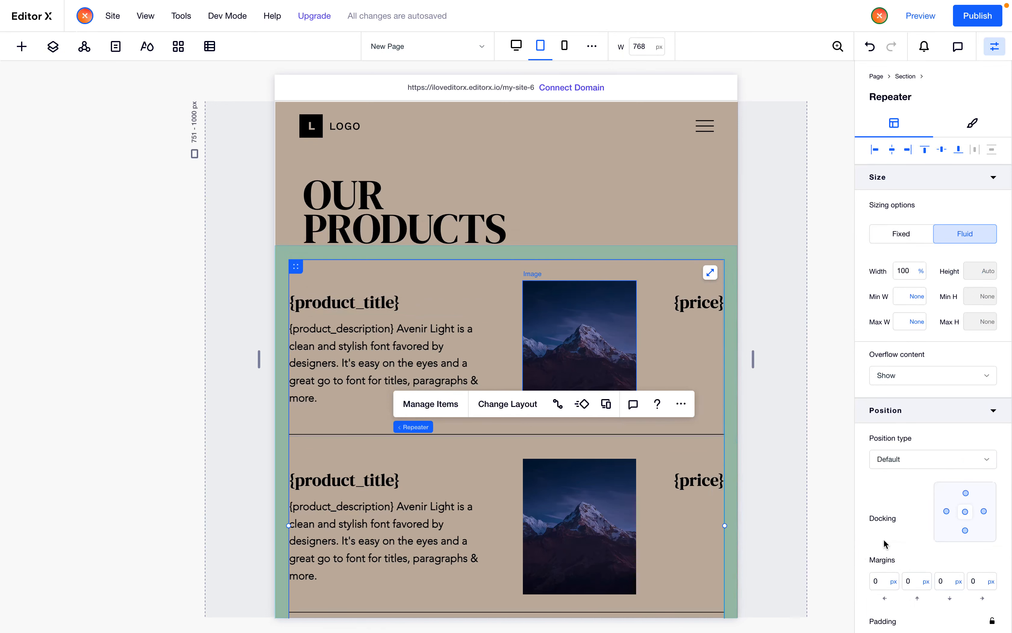
# Set the products section's padding to 6% on all sides
pyautogui.click(279, 279)
pyautogui.click(884, 512)
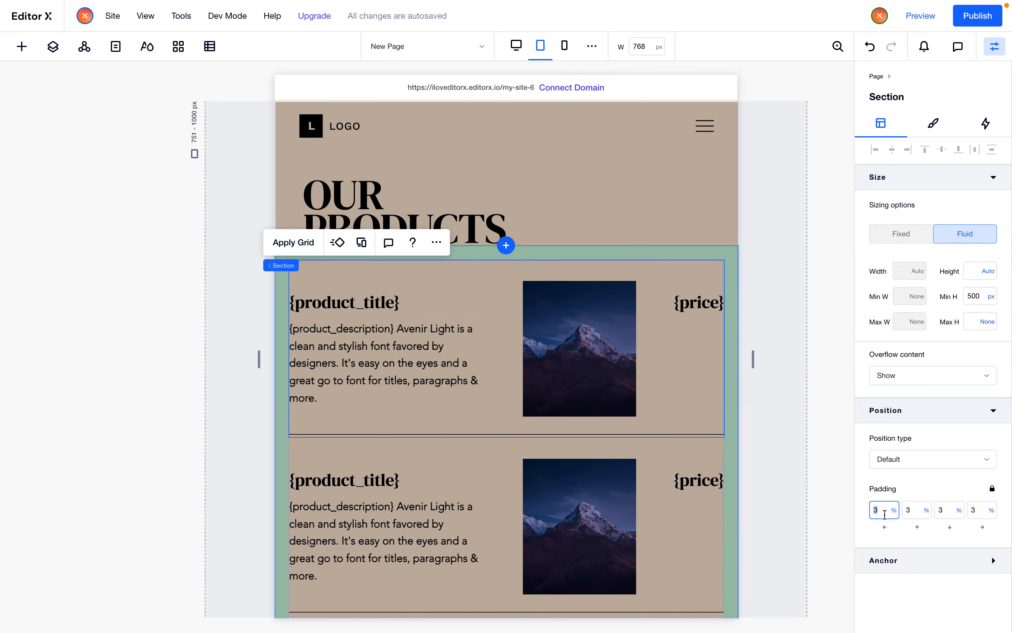
pyautogui.write('6')
pyautogui.press('Return')
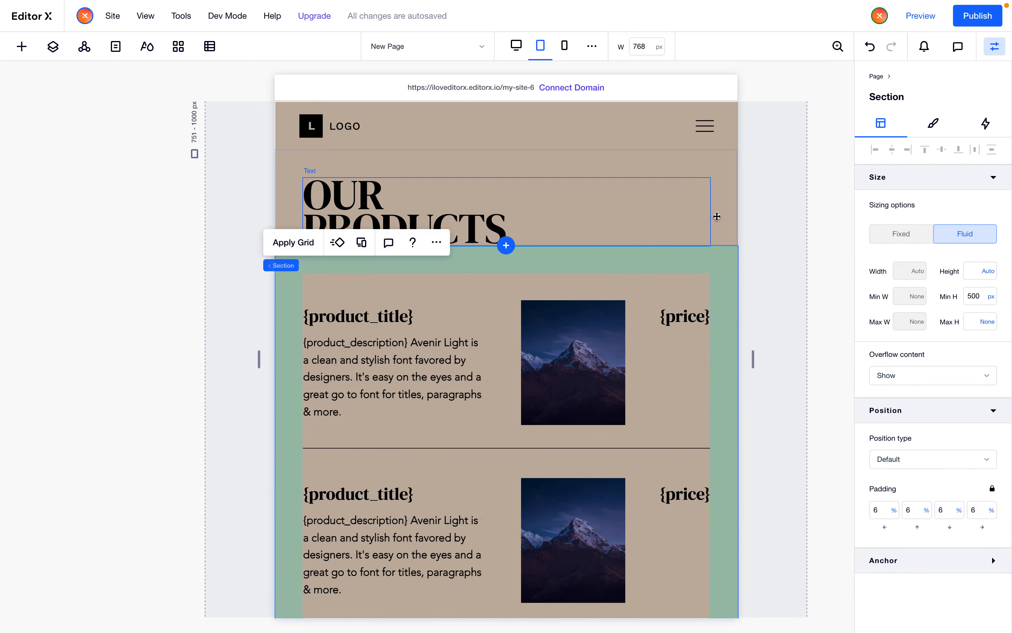
# Set the product description text's font size to 16
pyautogui.click(725, 219)
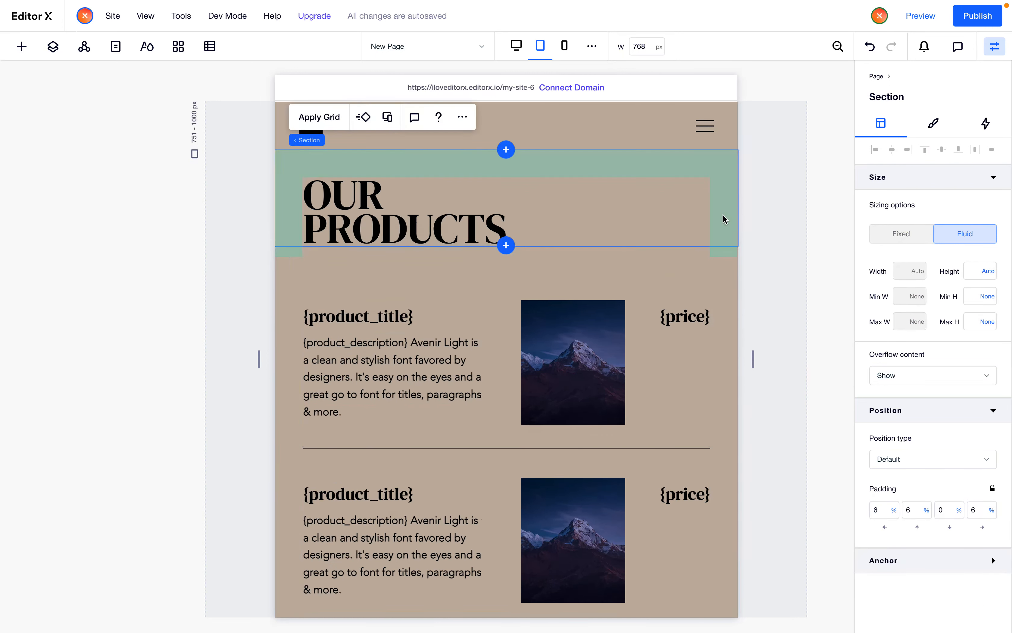
pyautogui.click(401, 391)
pyautogui.click(330, 302)
pyautogui.click(496, 281)
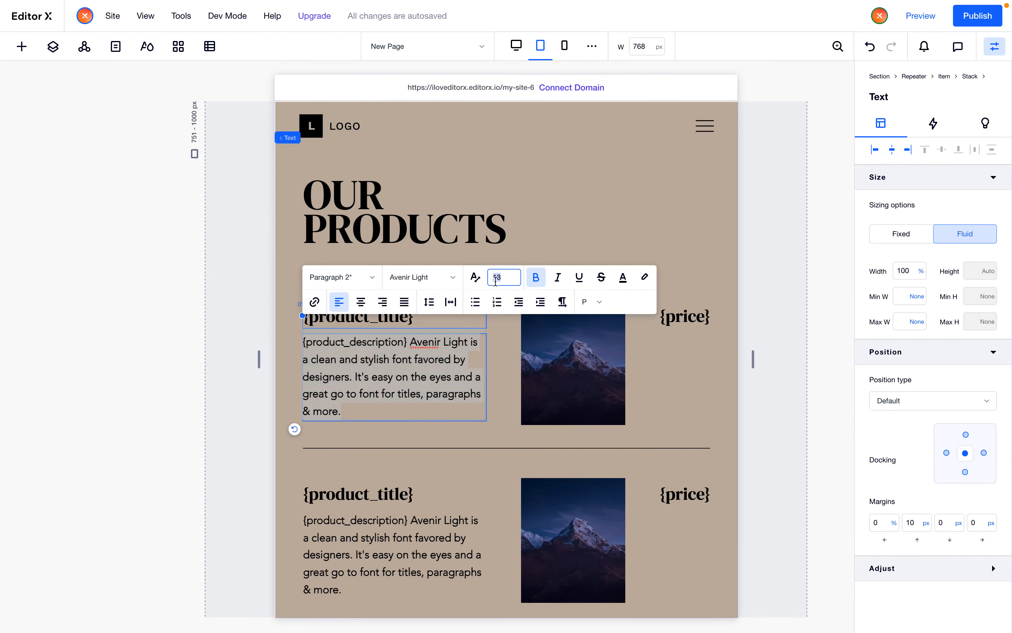
pyautogui.write('16')
pyautogui.press('Return')
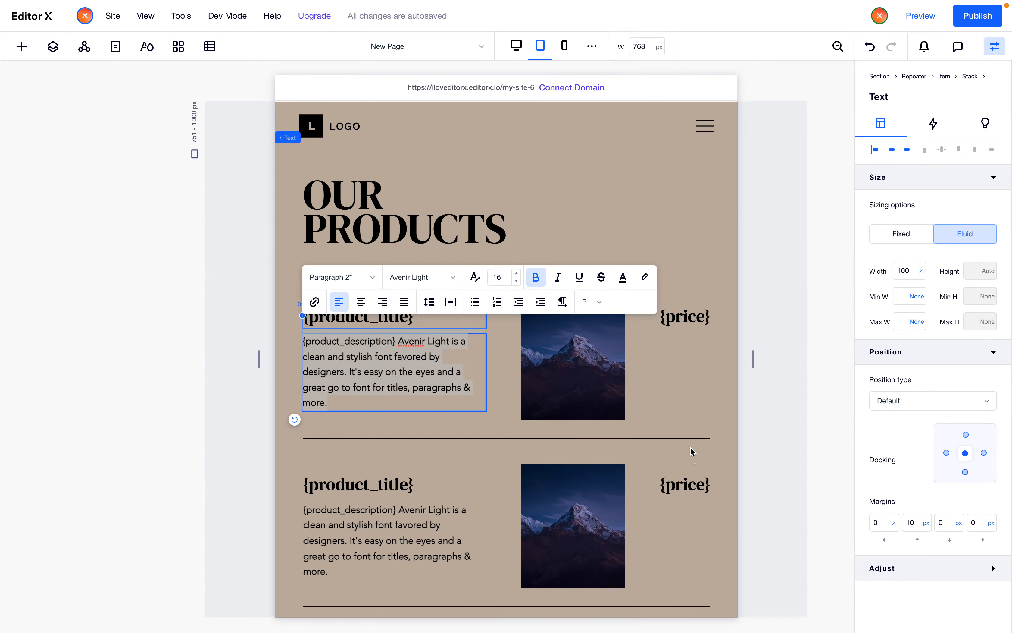
# Set the first column of the product item grid to 50% width on the tablet breakpoint
pyautogui.click(688, 423)
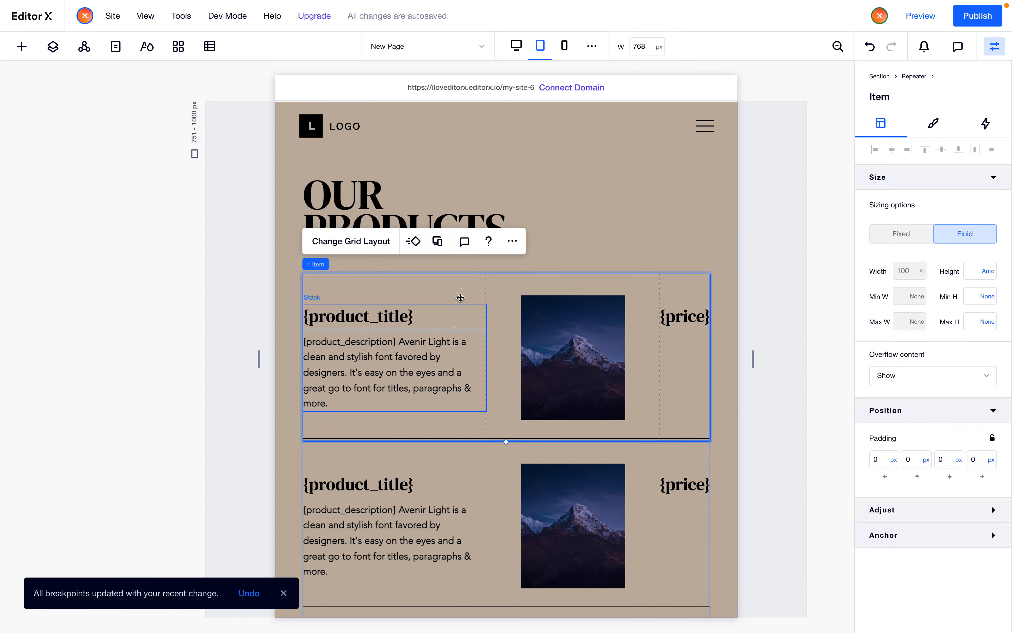
pyautogui.click(347, 247)
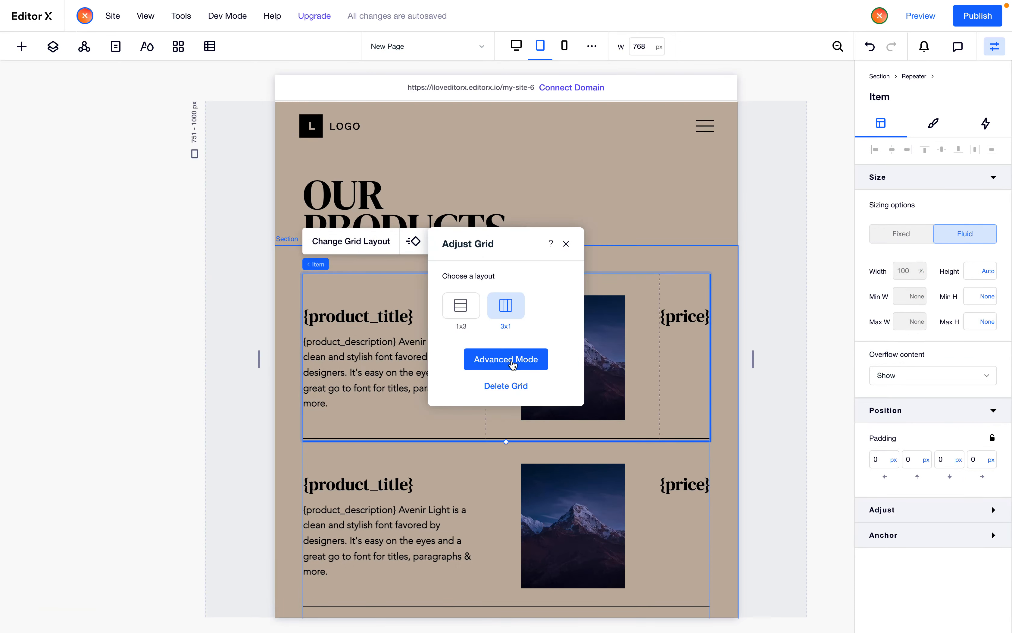
pyautogui.click(511, 362)
pyautogui.click(431, 263)
pyautogui.doubleClick(480, 300)
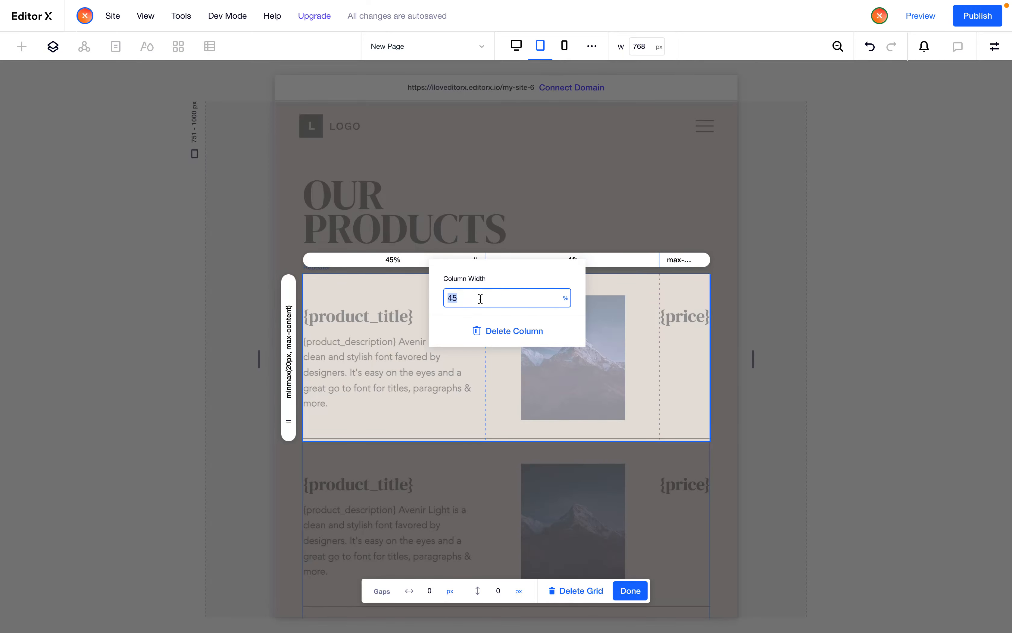
pyautogui.write('50')
pyautogui.click(518, 432)
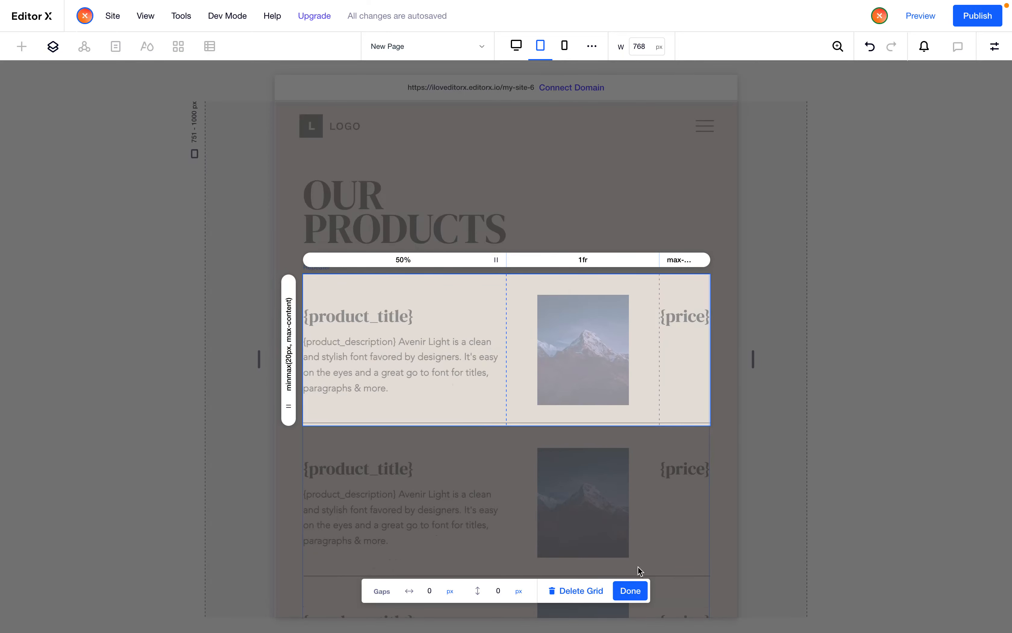
pyautogui.click(640, 590)
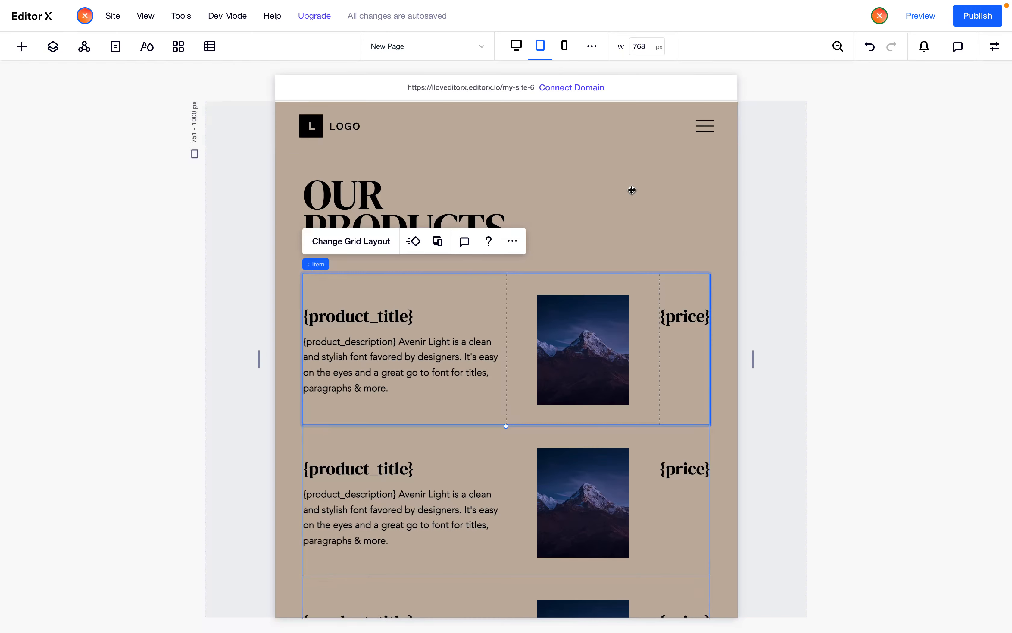
# Switch to the mobile breakpoint and change the item grid to the 1x3 layout
pyautogui.click(564, 45)
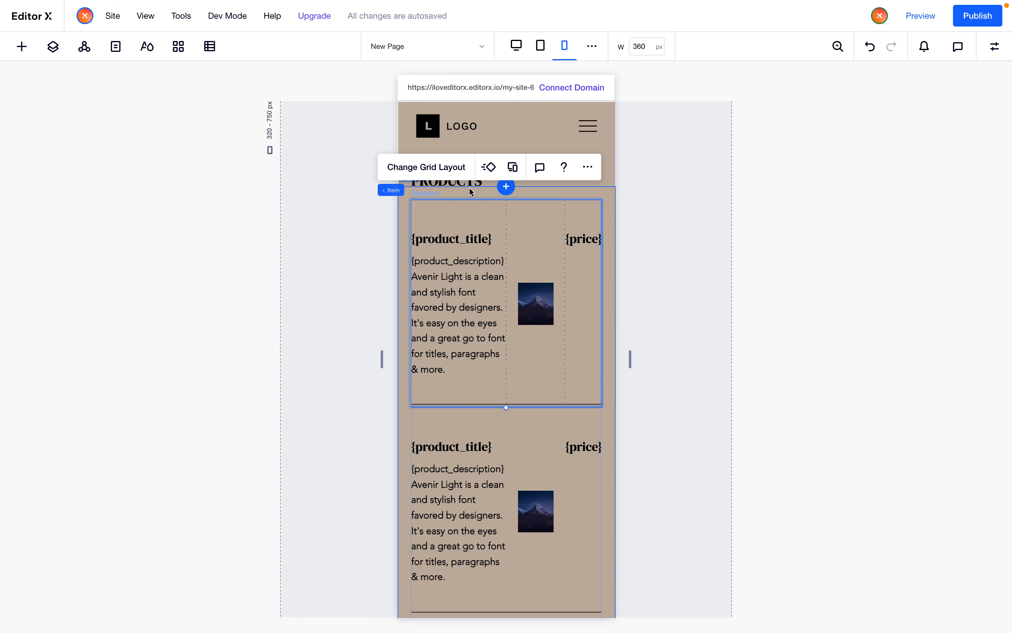
pyautogui.click(448, 176)
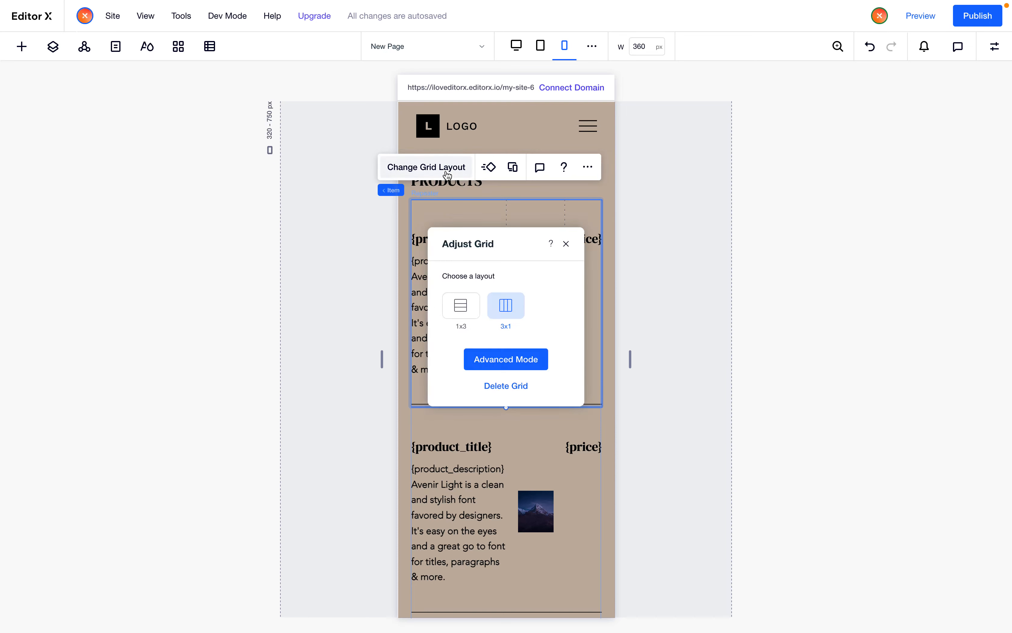
pyautogui.click(521, 366)
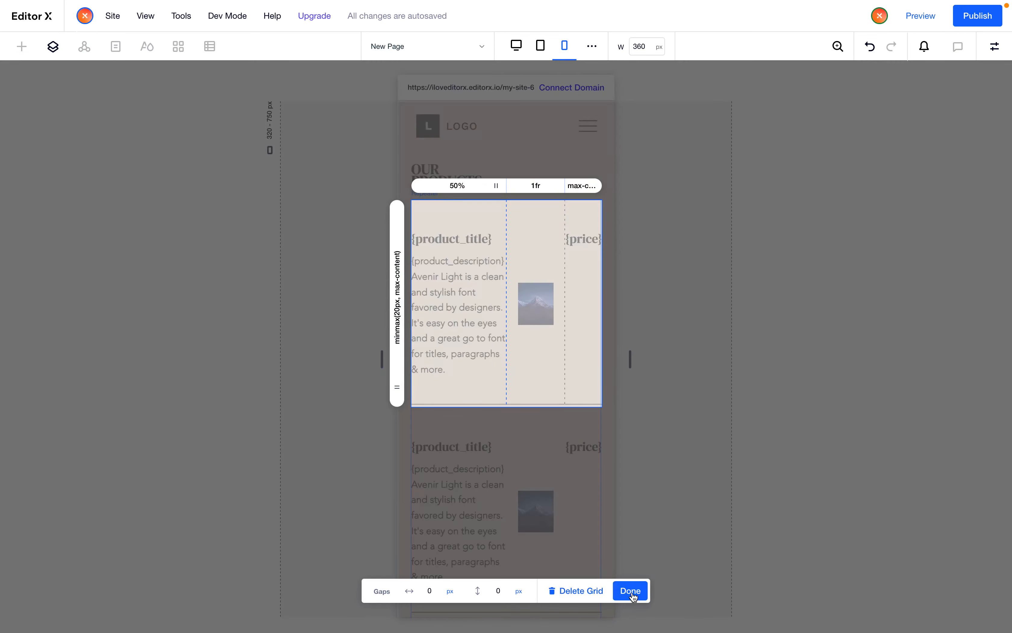
pyautogui.click(631, 590)
pyautogui.click(443, 166)
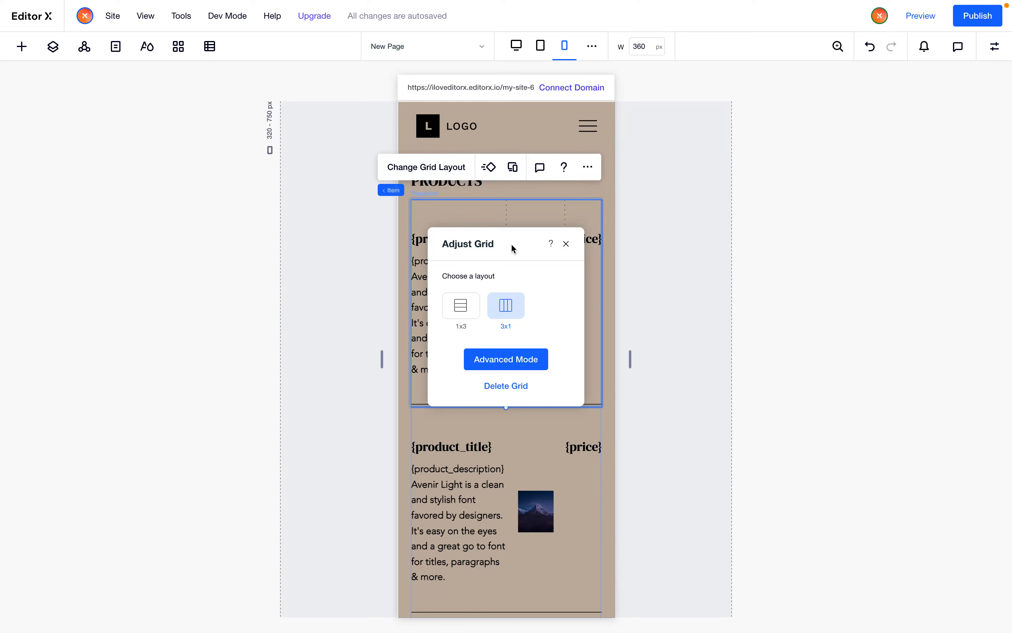
pyautogui.click(468, 313)
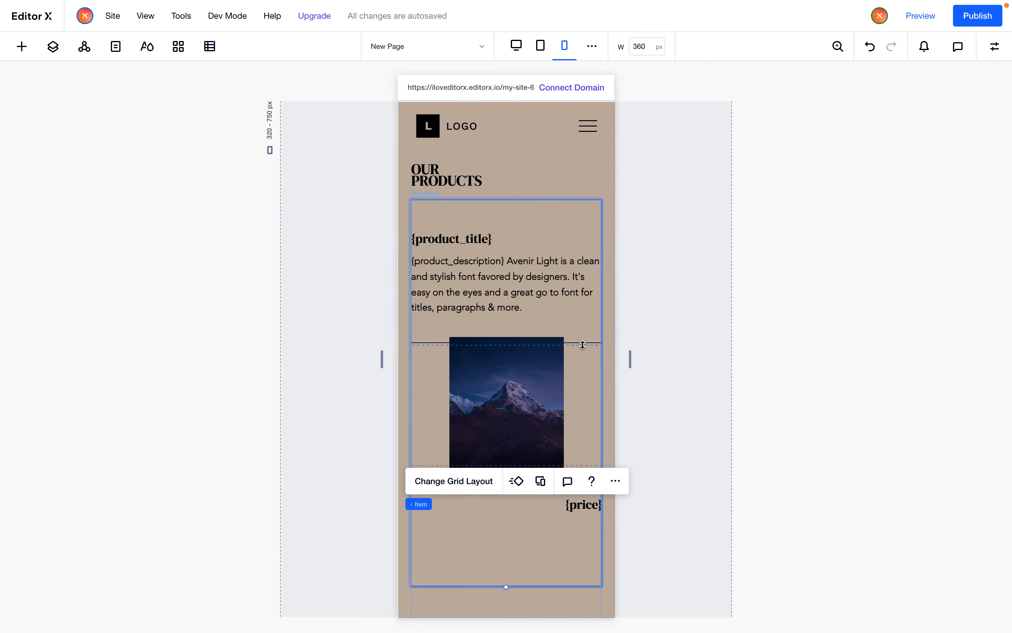
# Delete the third row of the product item grid
pyautogui.click(539, 411)
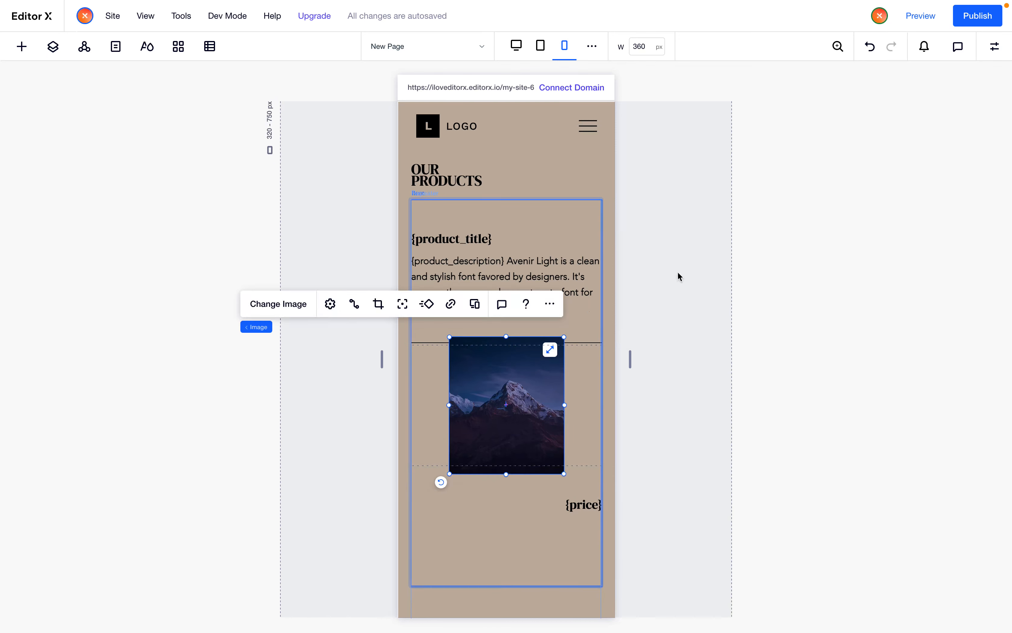
pyautogui.click(503, 545)
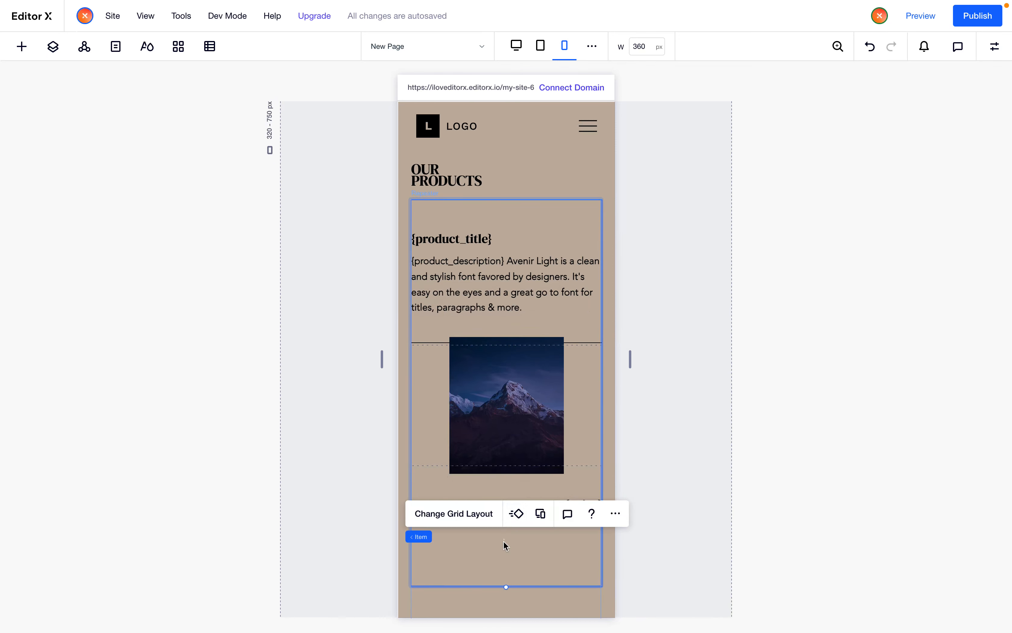
pyautogui.click(464, 520)
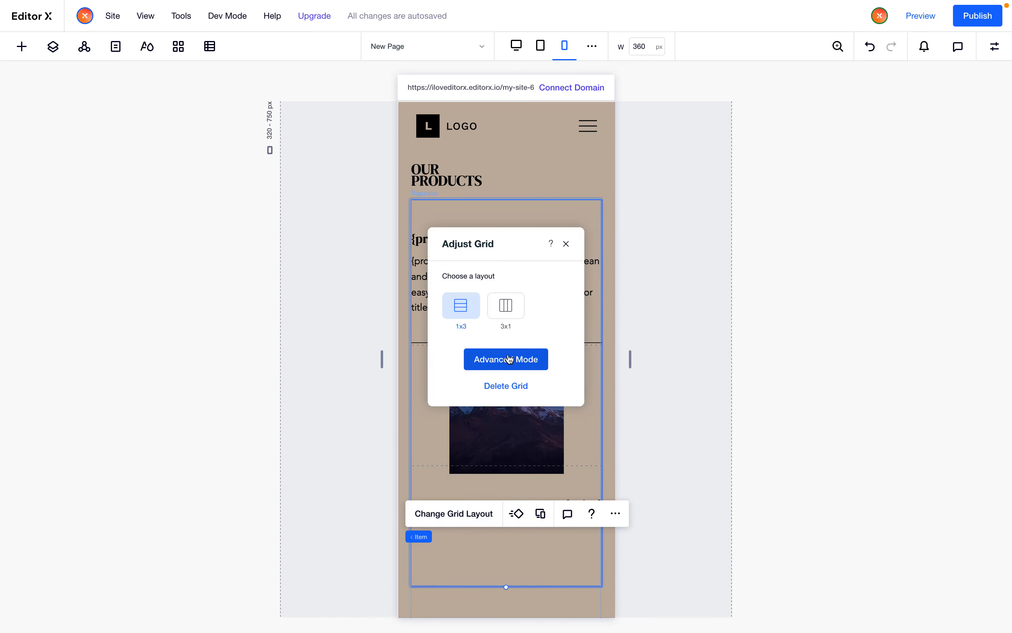
pyautogui.click(521, 357)
pyautogui.click(400, 526)
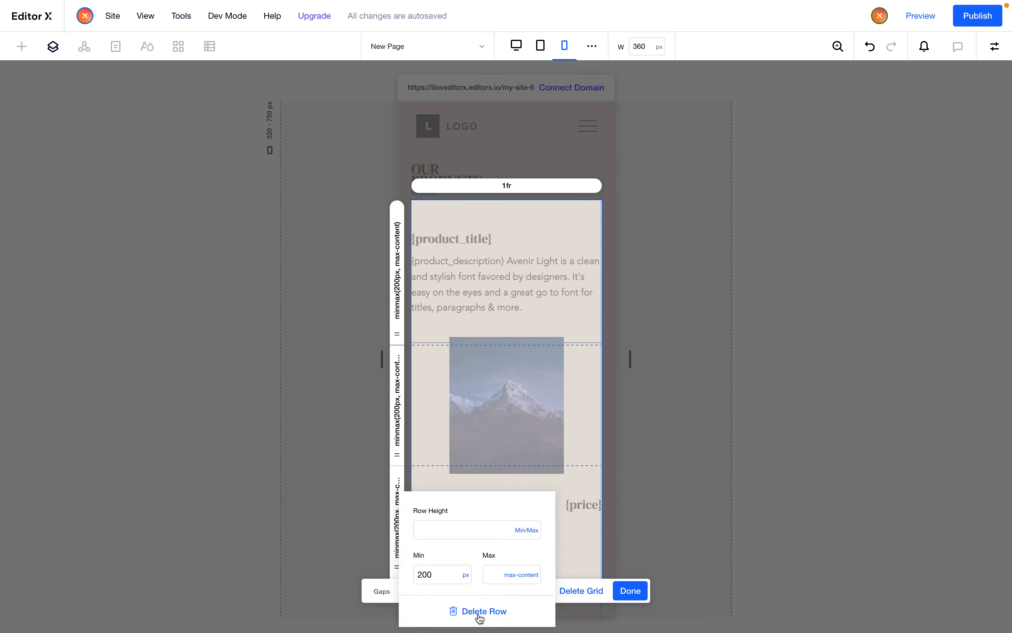
pyautogui.click(450, 612)
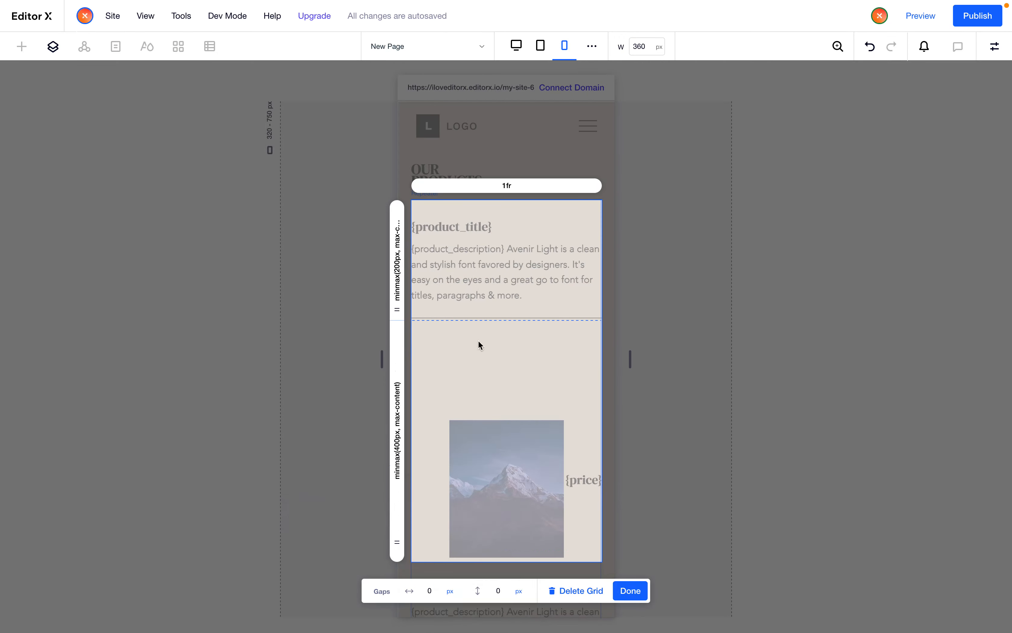
pyautogui.click(633, 593)
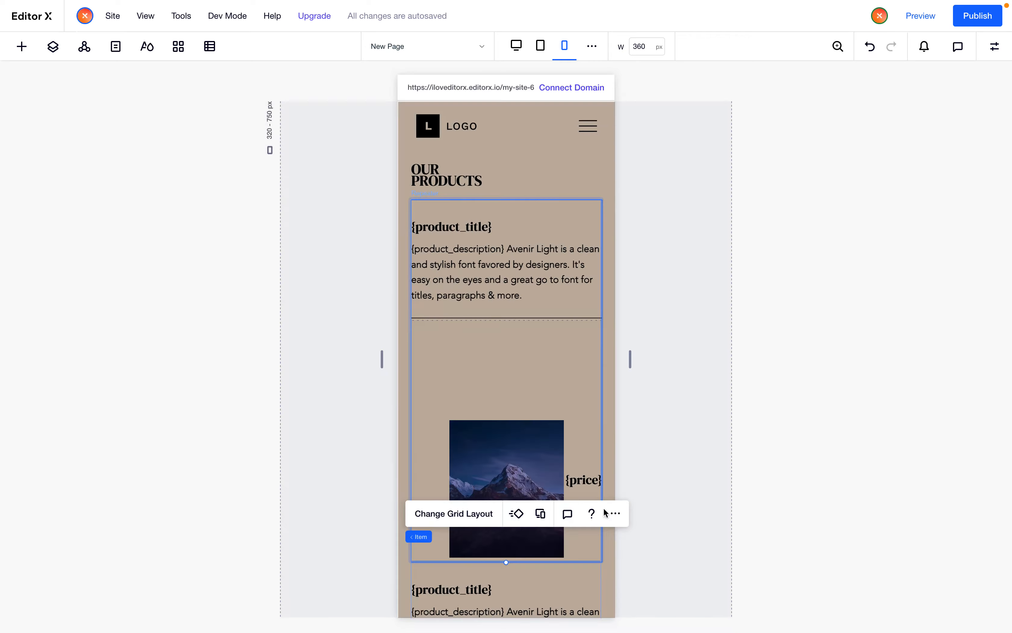
# Dock the price text to the top and right with a 30 px top margin
pyautogui.click(587, 481)
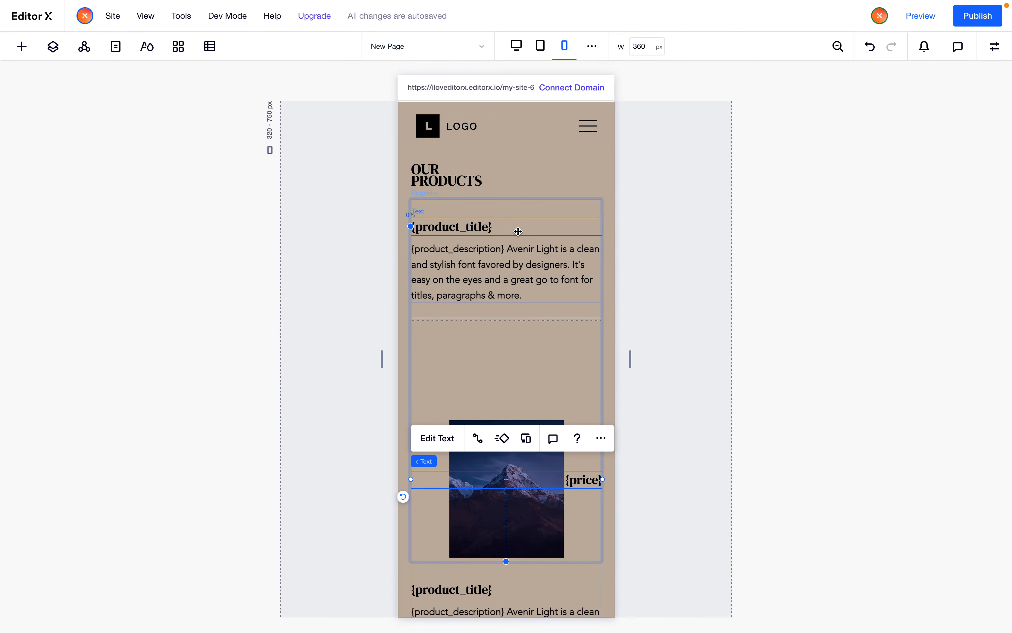
pyautogui.click(995, 47)
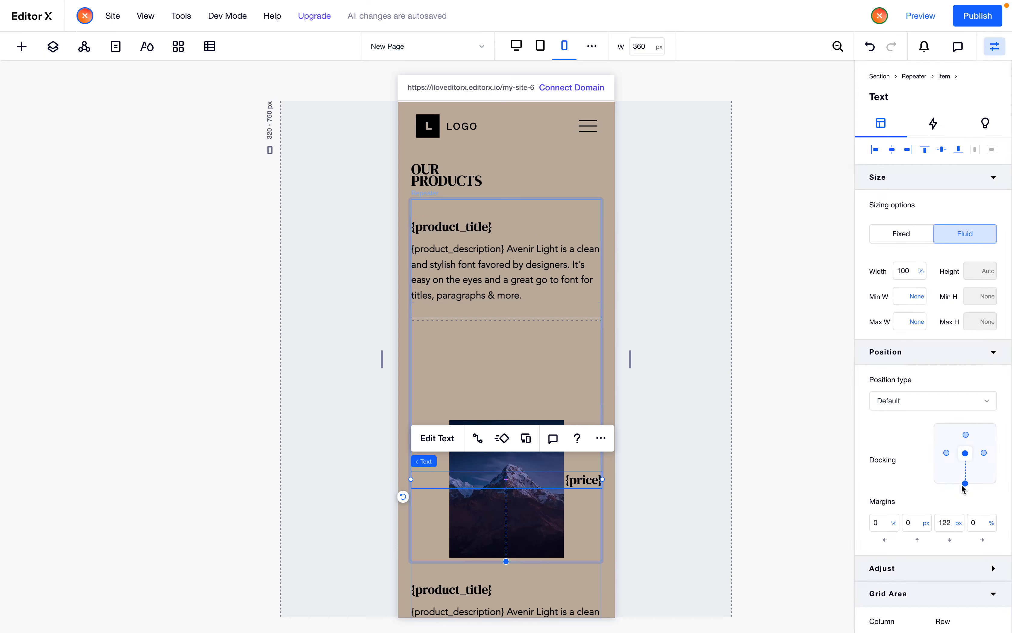
pyautogui.click(965, 435)
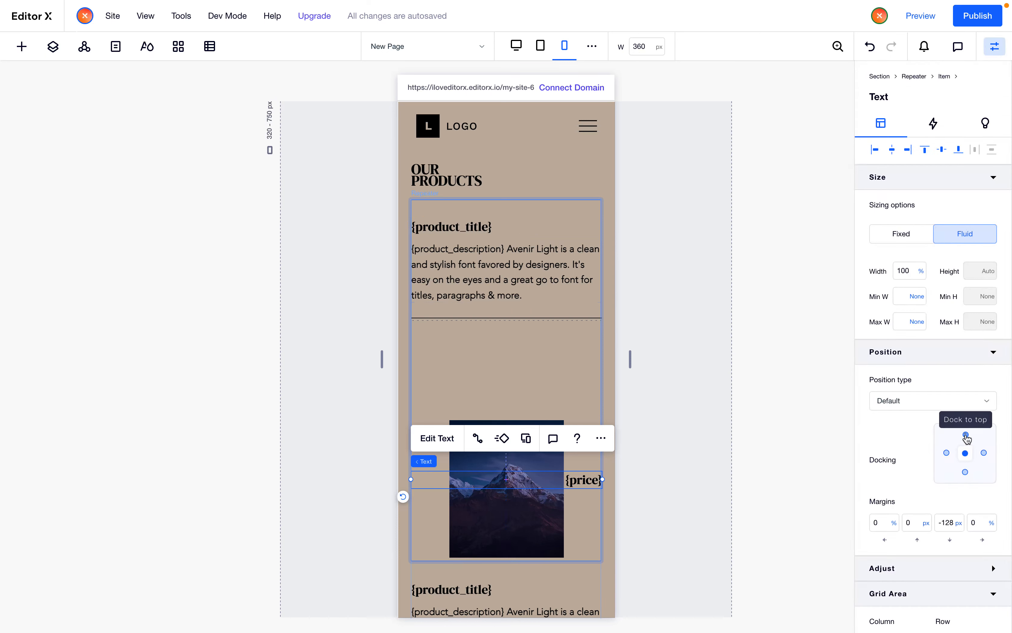
pyautogui.click(984, 454)
pyautogui.click(918, 519)
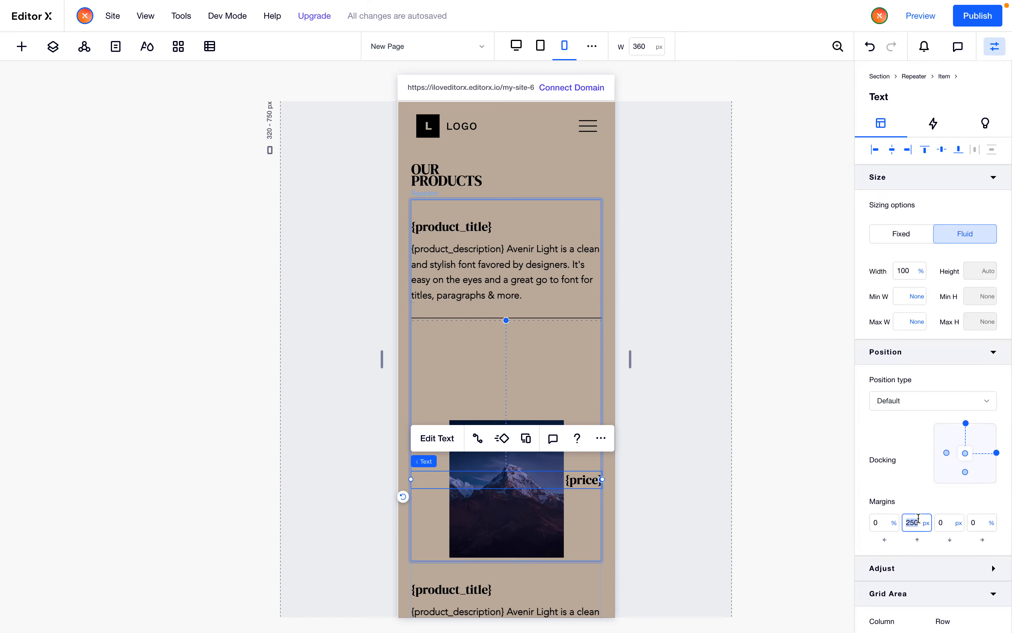
pyautogui.write('30')
pyautogui.press('Tab')
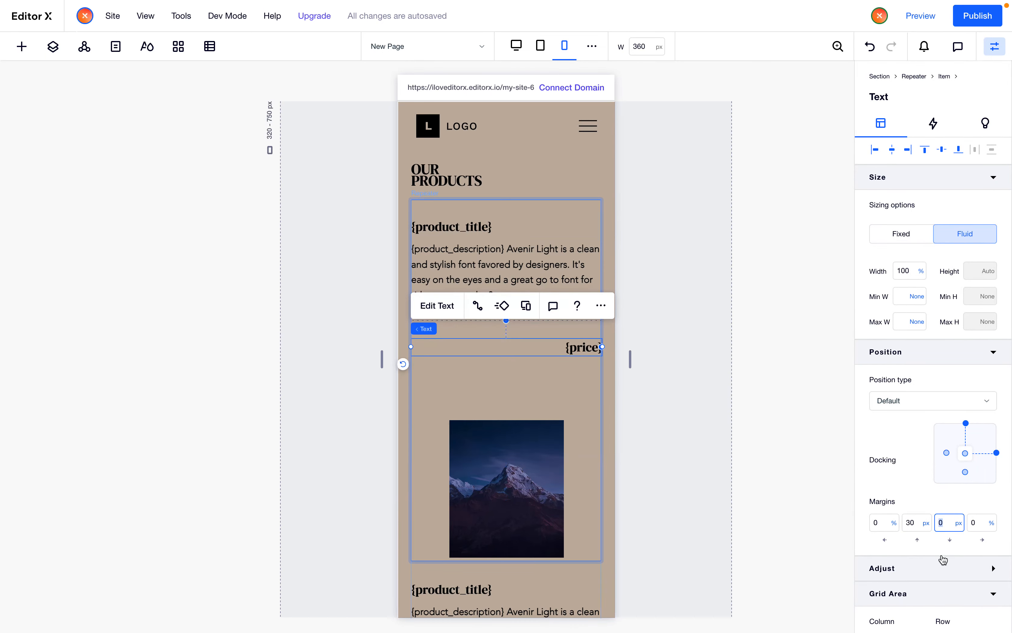
# Place the price text in the grid's first row, spanning row 1 to 2
pyautogui.scroll(-1, 937, 564)
pyautogui.click(949, 597)
pyautogui.write('1')
pyautogui.press('Tab')
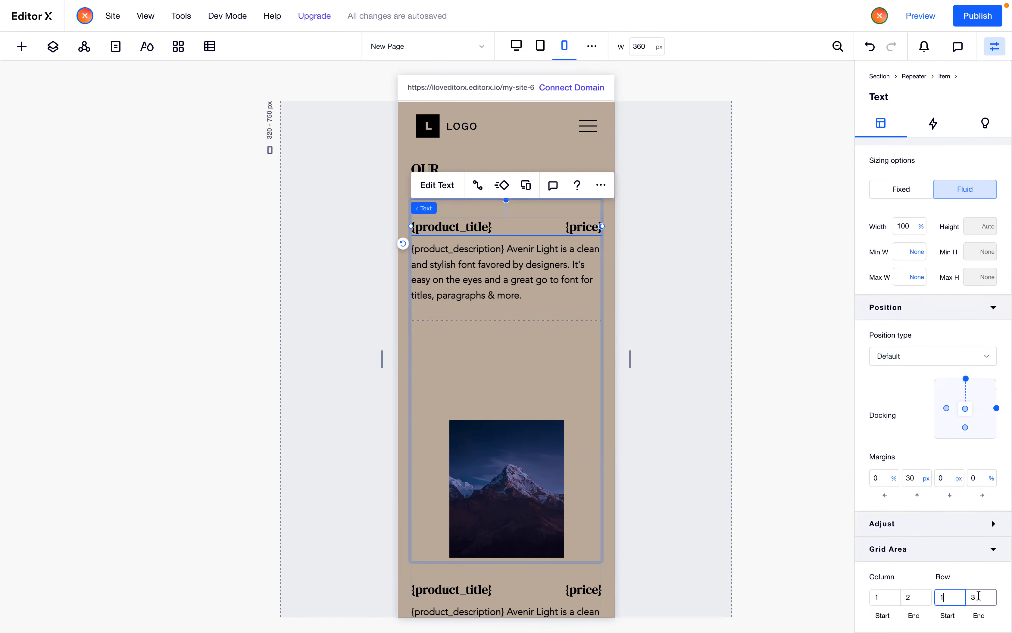
pyautogui.write('2')
# Set the price text's width to 35%
pyautogui.click(905, 231)
pyautogui.write('35')
pyautogui.press('Return')
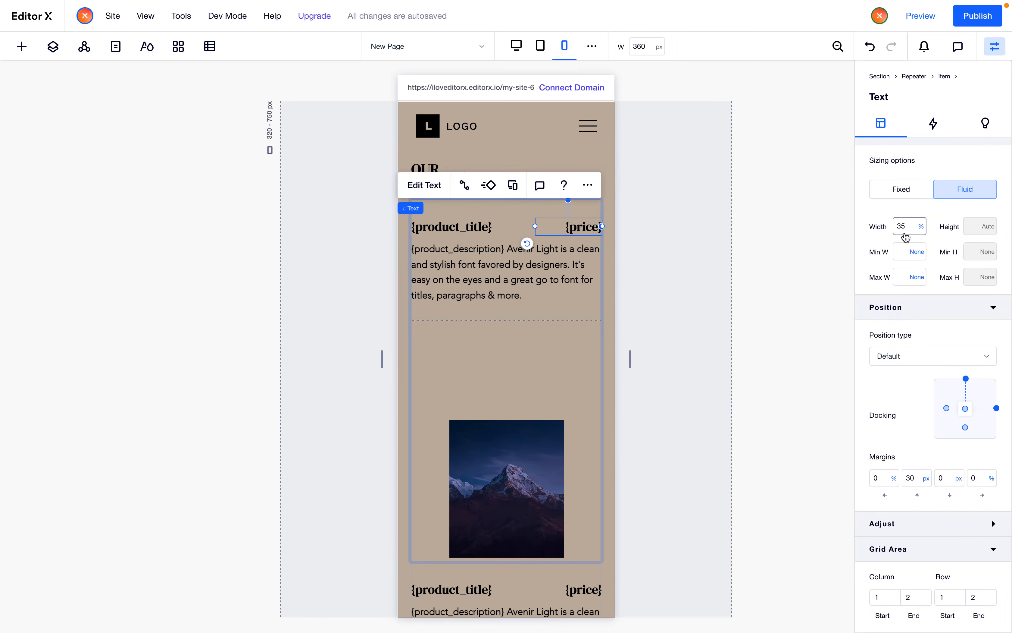
# Try widths for the product title, ending at 60%
pyautogui.click(509, 227)
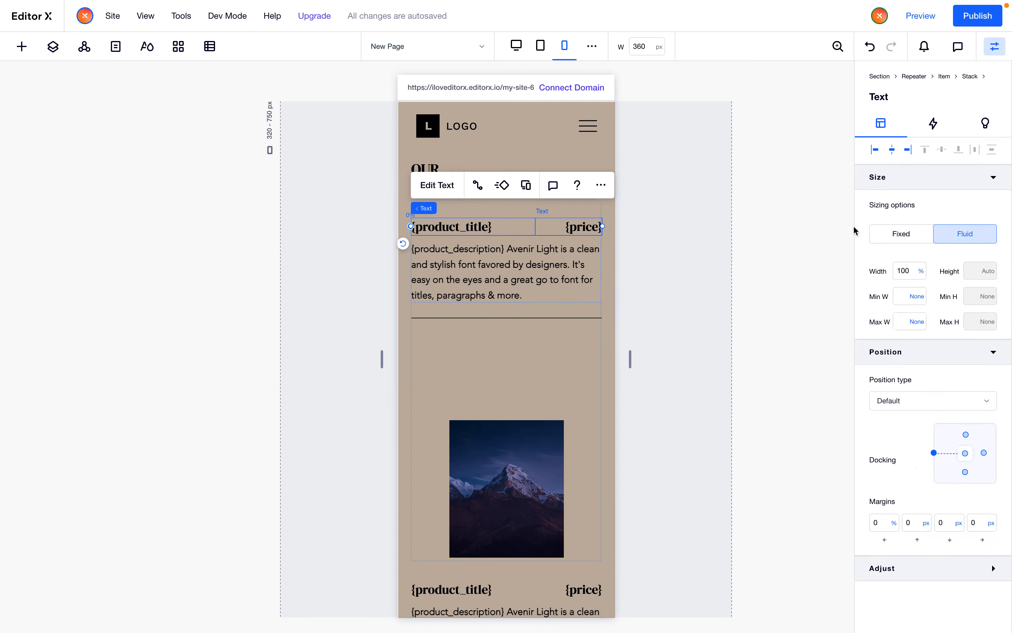
pyautogui.click(909, 265)
pyautogui.write('75')
pyautogui.press('Return')
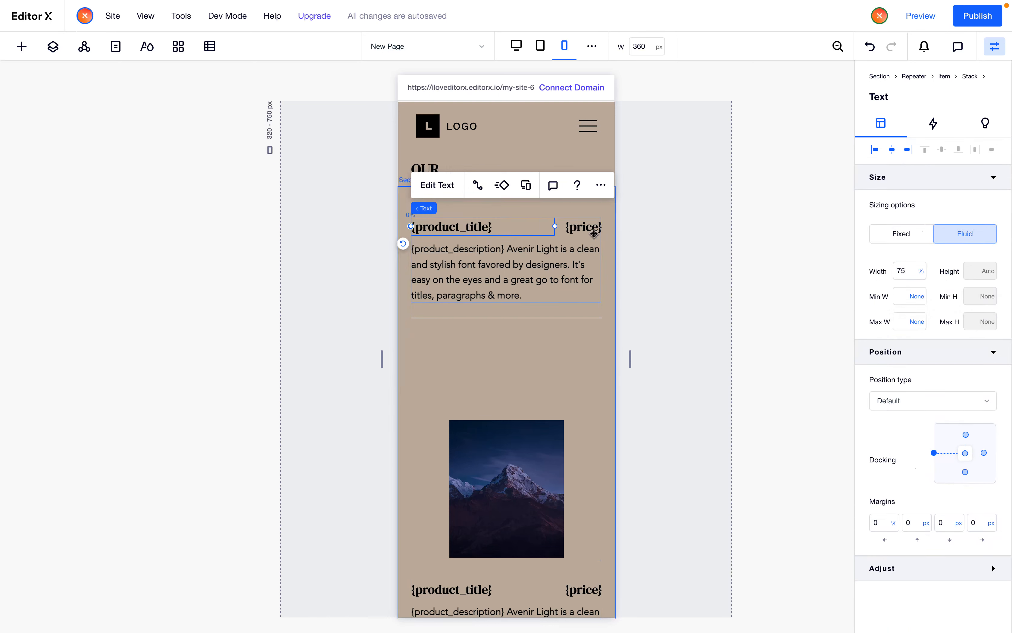
pyautogui.click(906, 270)
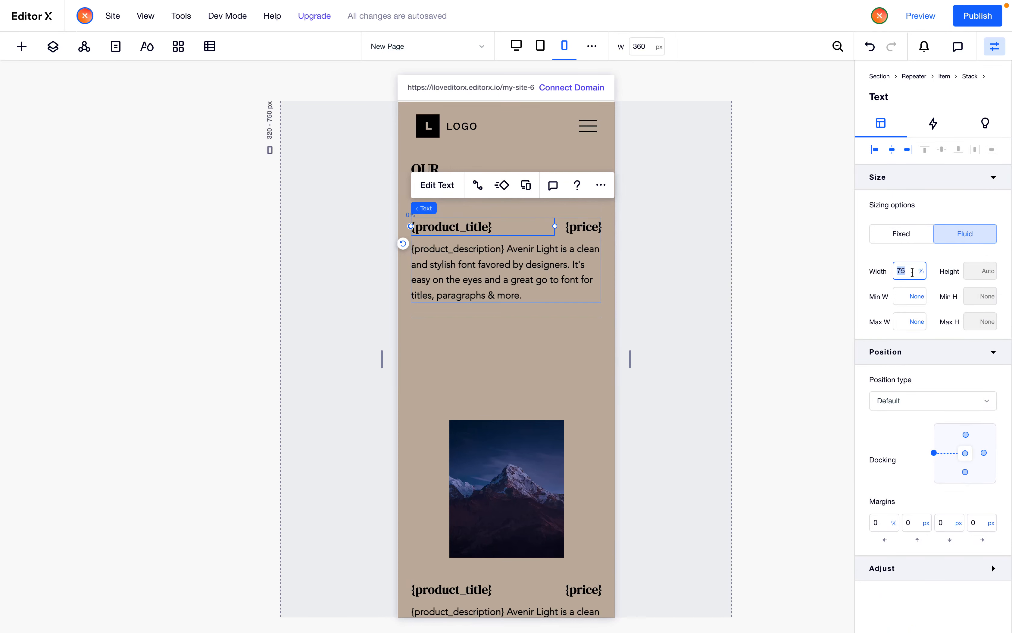
pyautogui.write('65')
pyautogui.press('Return')
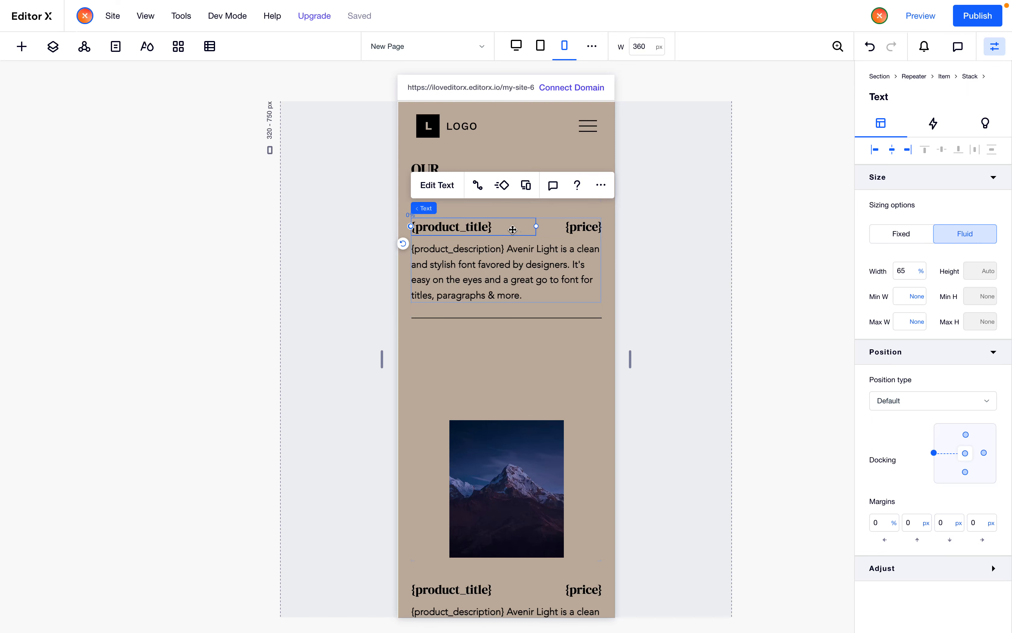
pyautogui.click(902, 272)
pyautogui.write('60')
pyautogui.press('Return')
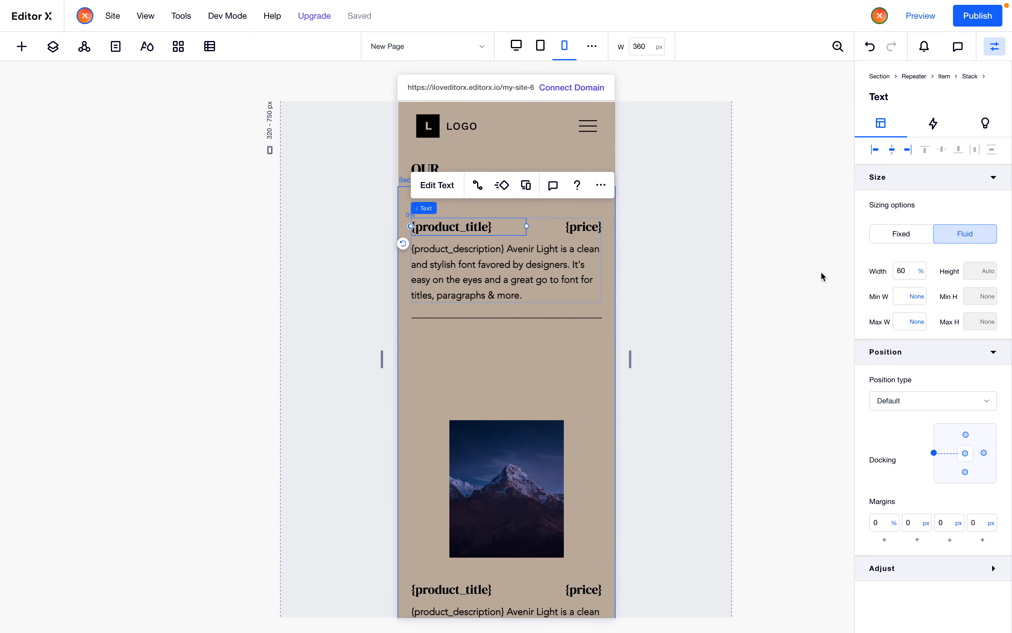
# Set the price text's width to 30%
pyautogui.click(551, 235)
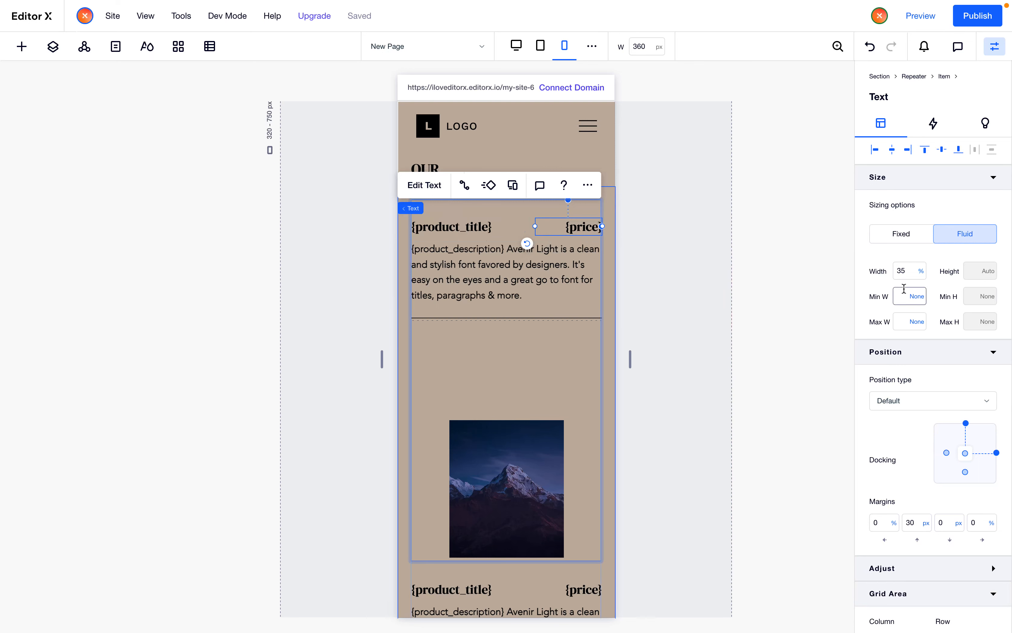
pyautogui.click(924, 272)
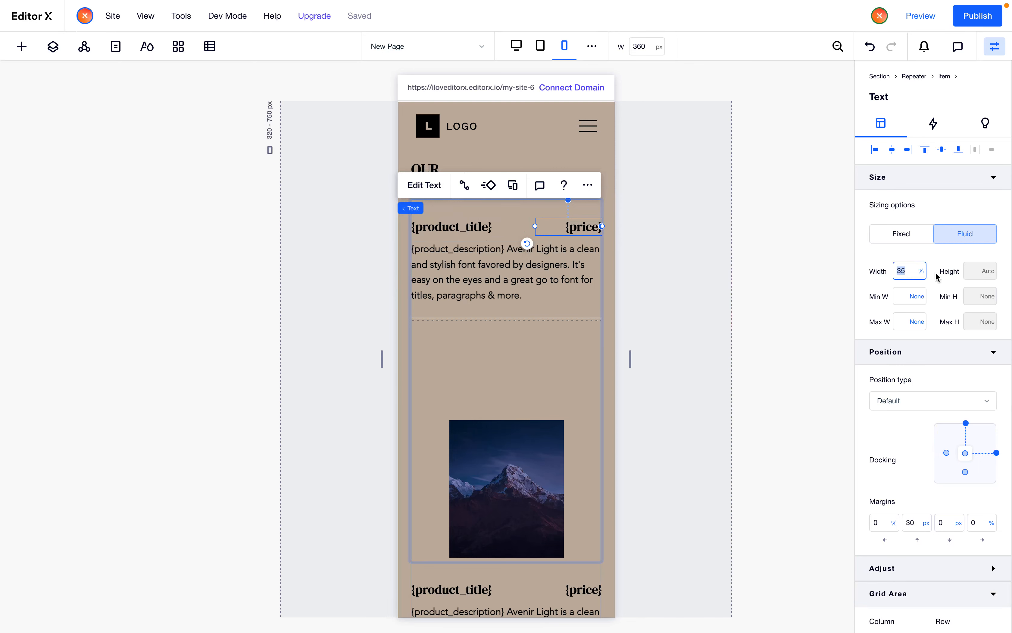
pyautogui.write('30')
pyautogui.press('Return')
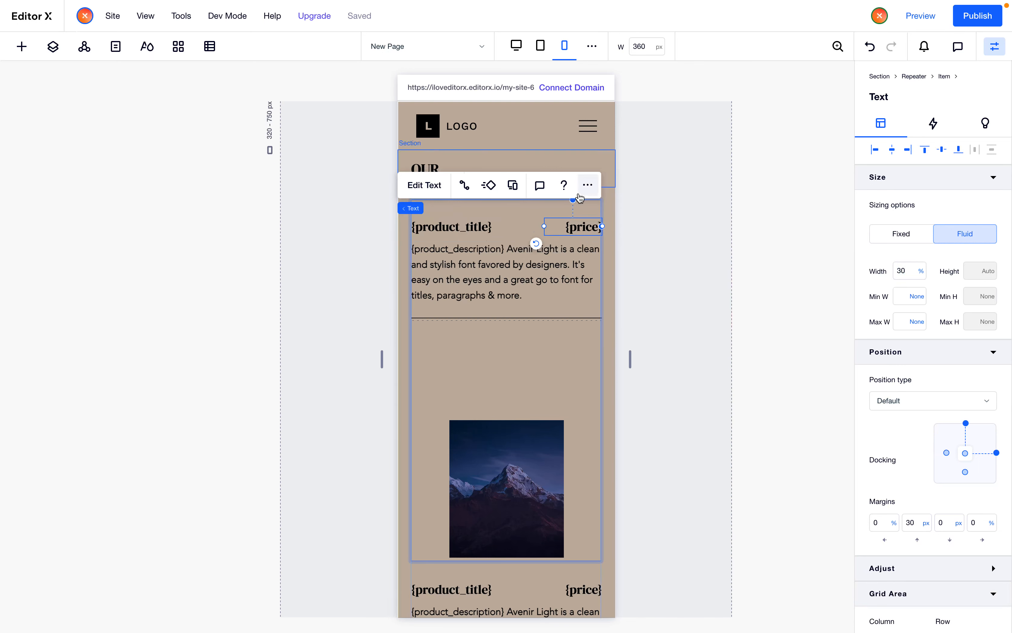
# Set the product title's width to 65%
pyautogui.click(492, 230)
pyautogui.click(904, 271)
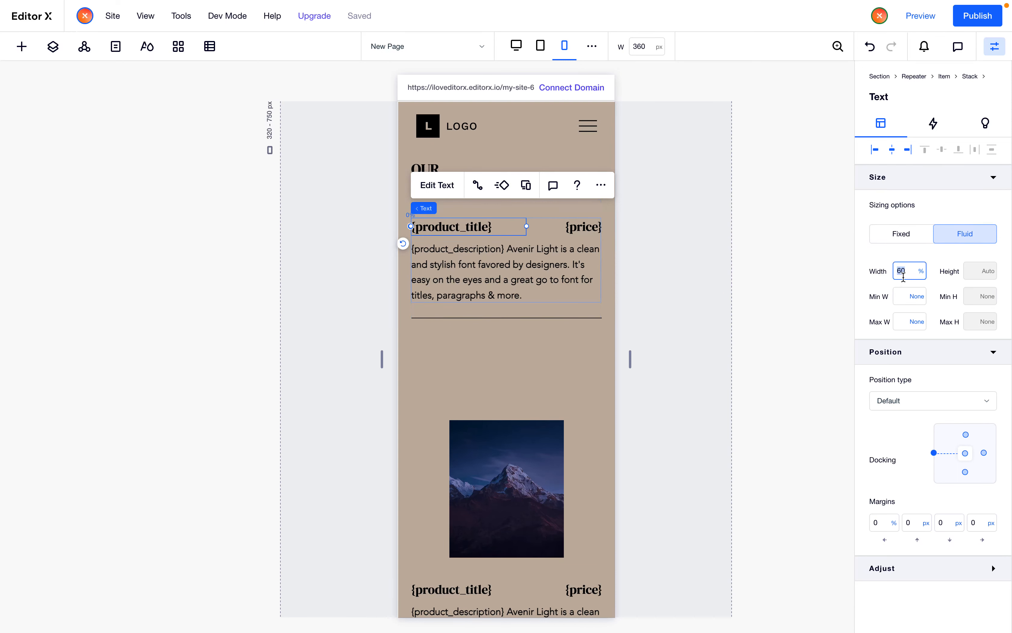
pyautogui.doubleClick(903, 272)
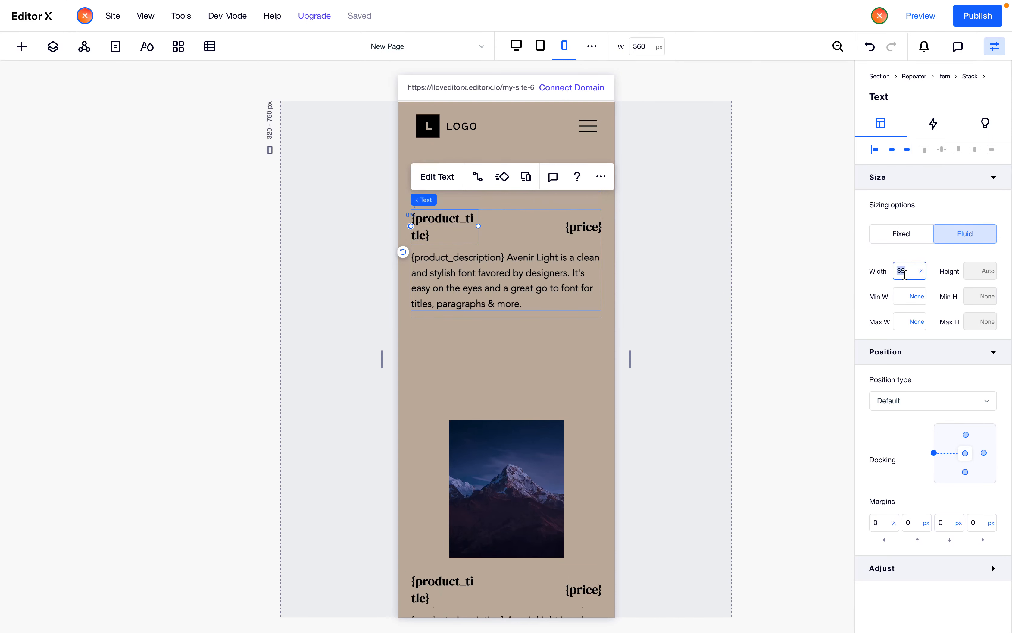
pyautogui.write('65')
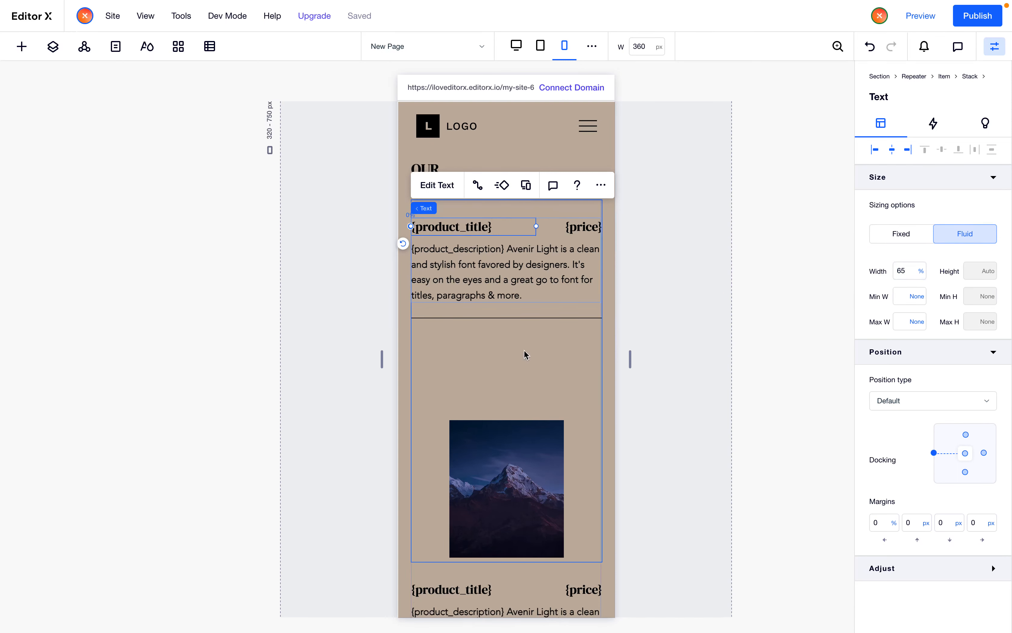
# Set the product image's width to 100%
pyautogui.click(527, 461)
pyautogui.doubleClick(902, 272)
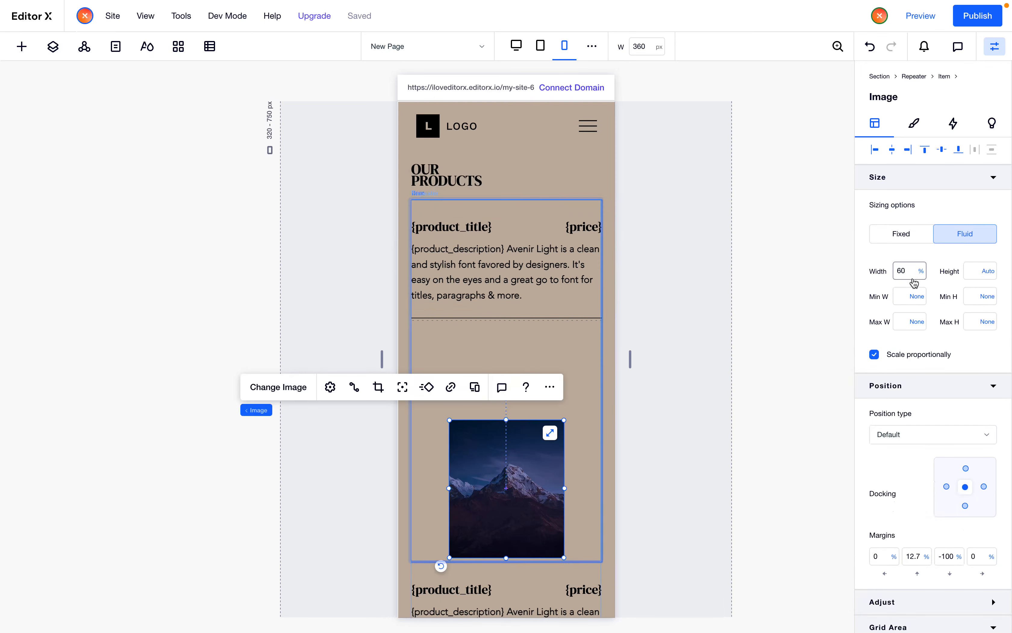
pyautogui.write('100')
pyautogui.press('Return')
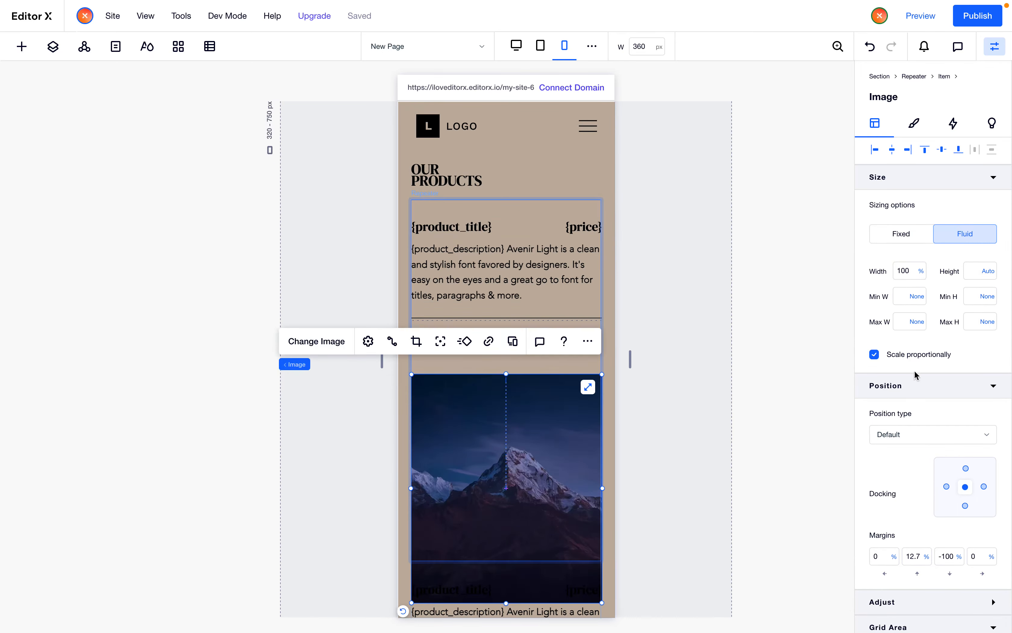
# Dock the product image to the top of its cell and place it starting at grid row 2
pyautogui.click(966, 468)
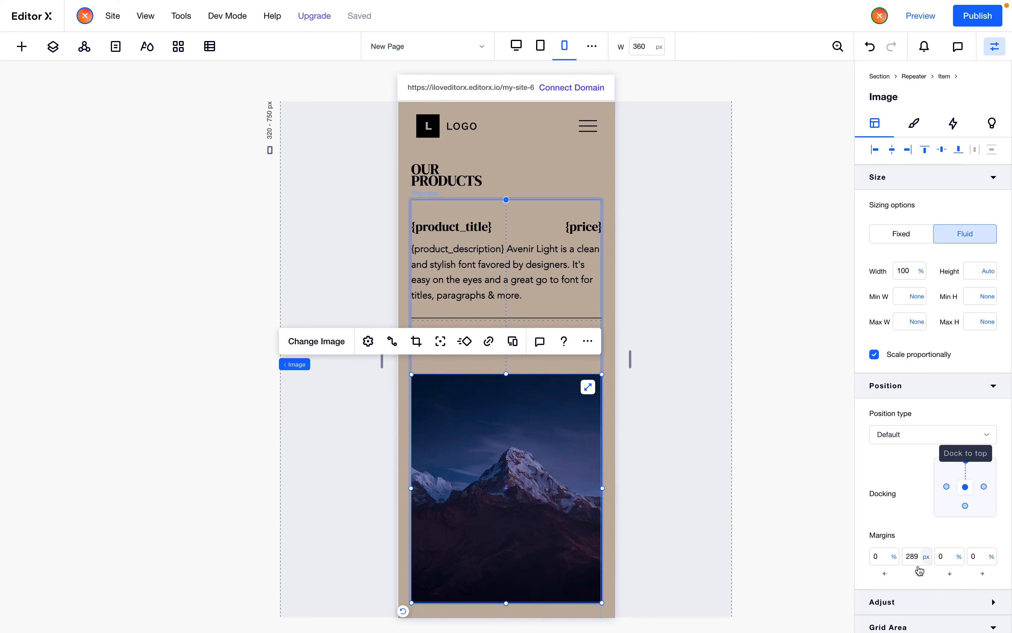
pyautogui.doubleClick(914, 556)
pyautogui.write('0')
pyautogui.press('Return')
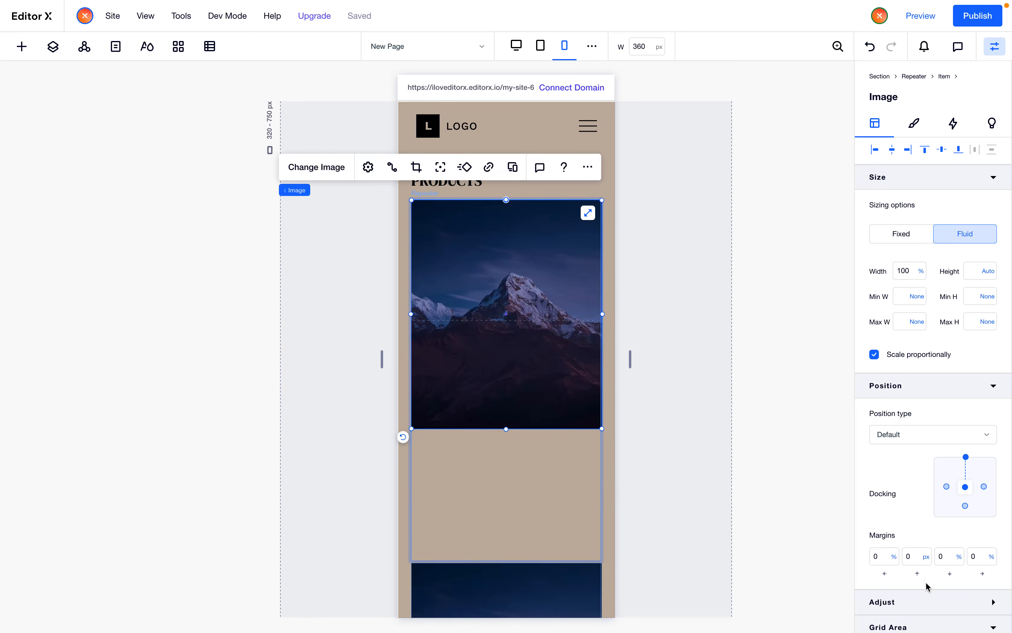
pyautogui.scroll(-2, 926, 583)
pyautogui.doubleClick(955, 598)
pyautogui.write('2')
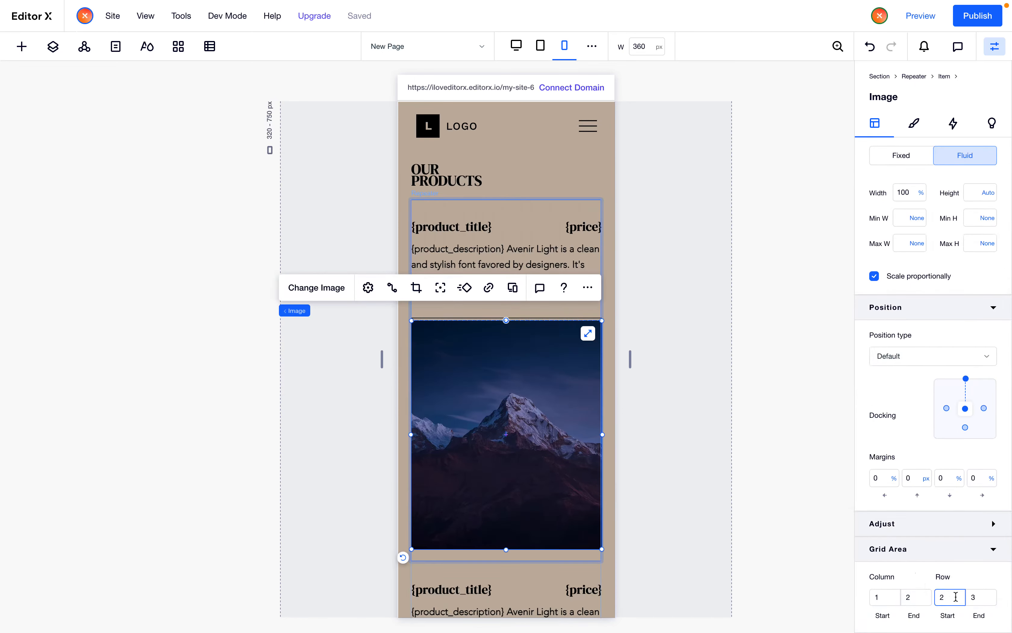
# Set the product image's top margin to 30 px
pyautogui.doubleClick(912, 479)
pyautogui.write('30')
pyautogui.press('Return')
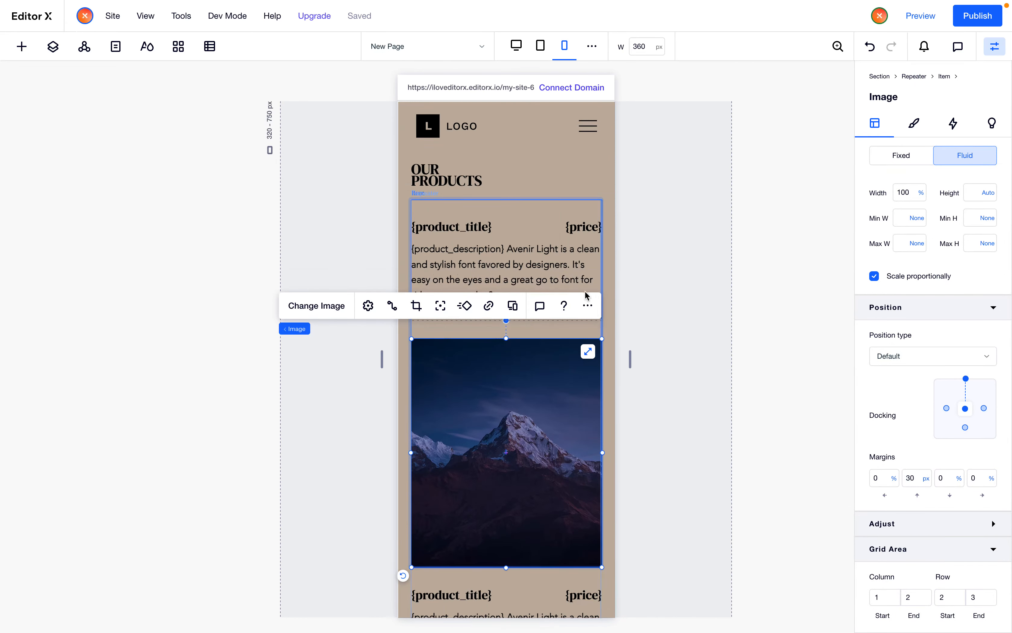
# Open the repeater item's grid in advanced mode and set the first row's minimum height to 20 px
pyautogui.click(572, 270)
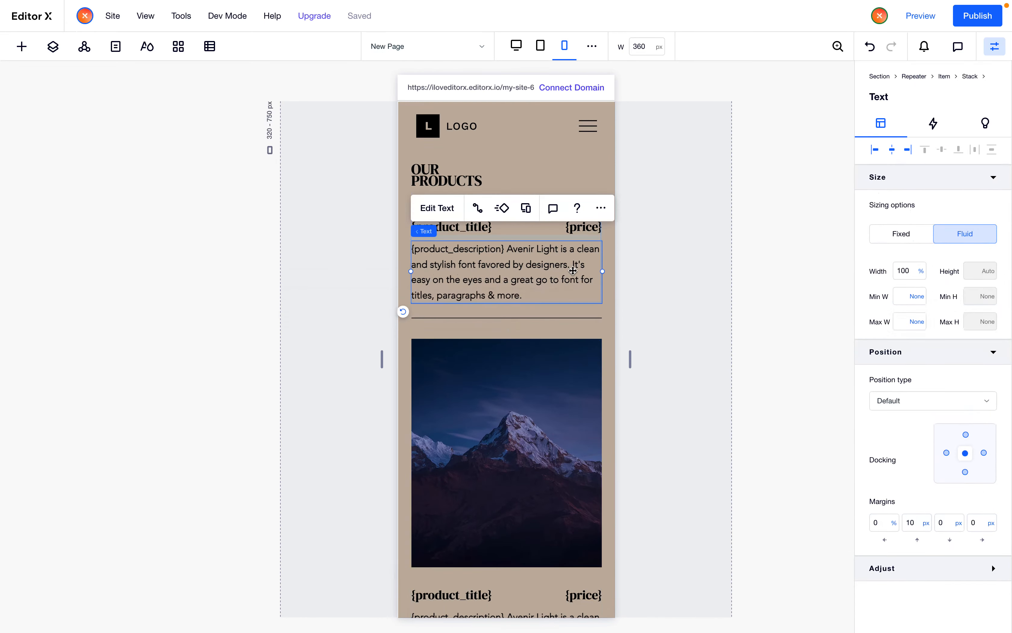
pyautogui.click(539, 238)
pyautogui.scroll(-5, 966, 506)
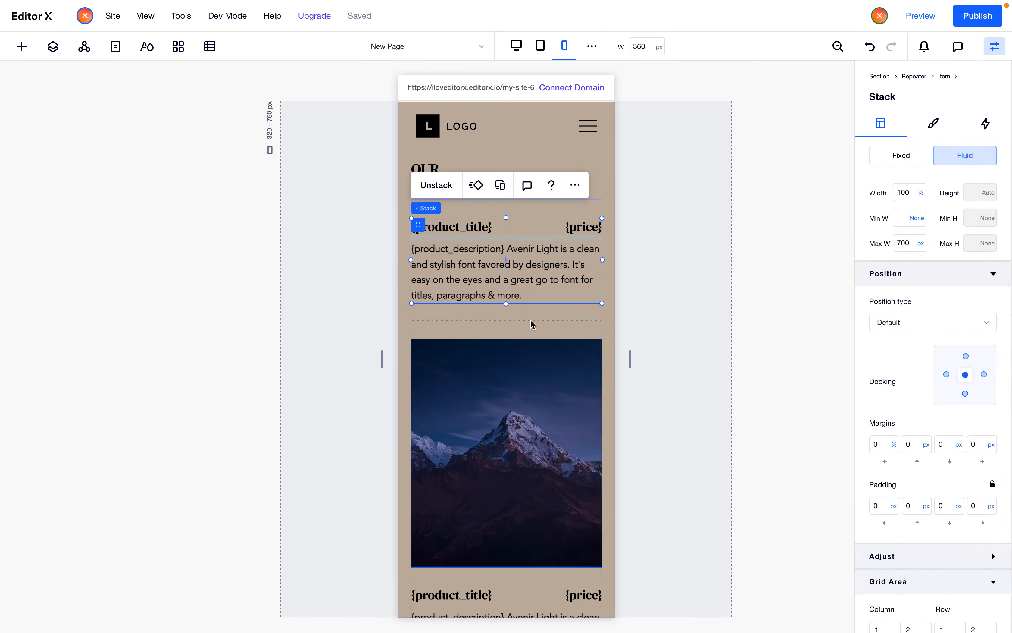
pyautogui.click(544, 305)
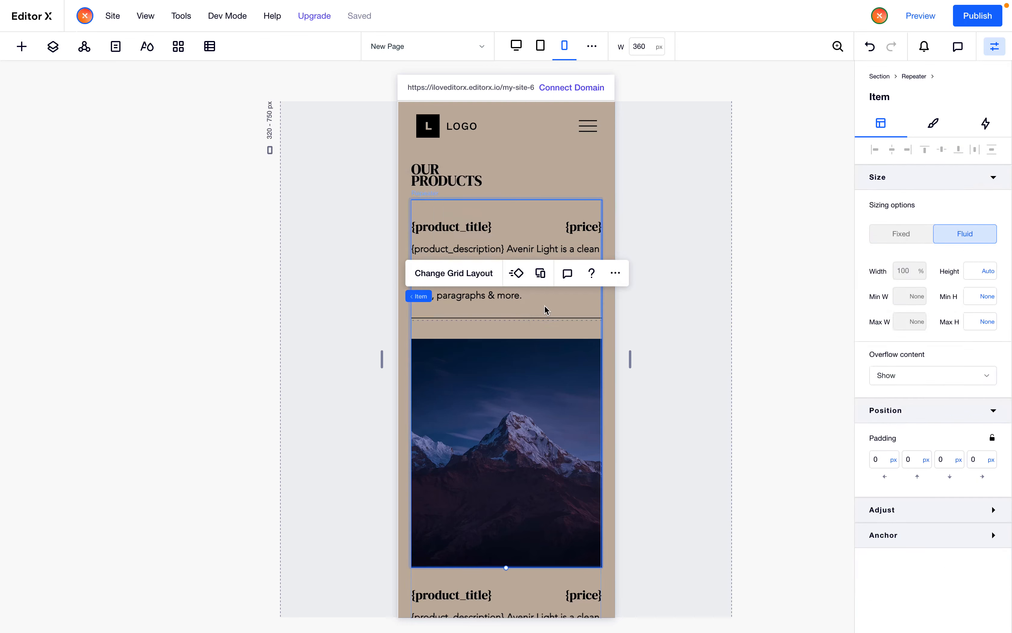
pyautogui.click(477, 273)
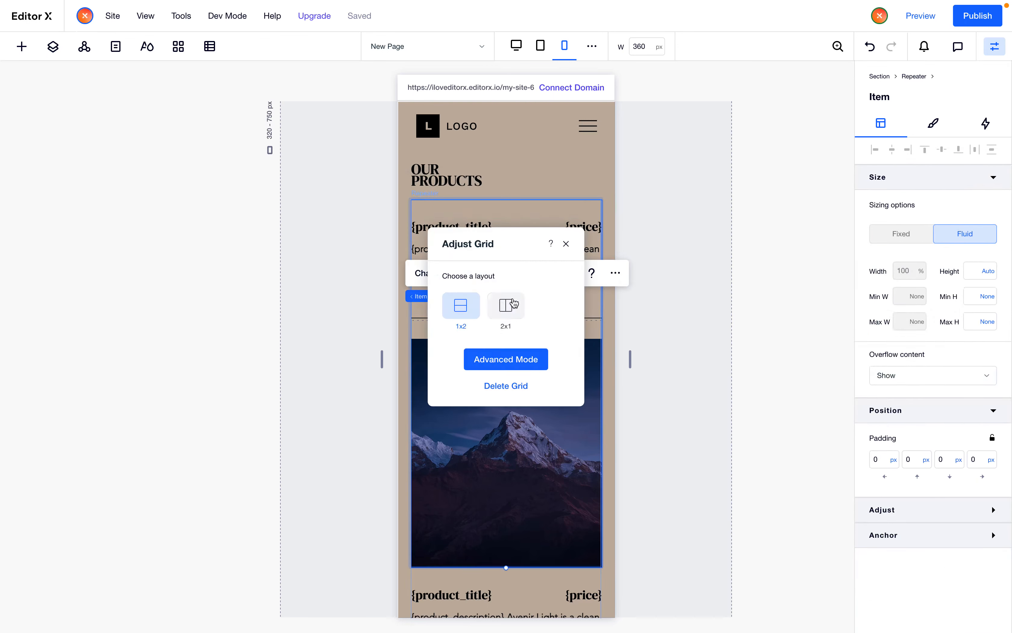
pyautogui.click(529, 359)
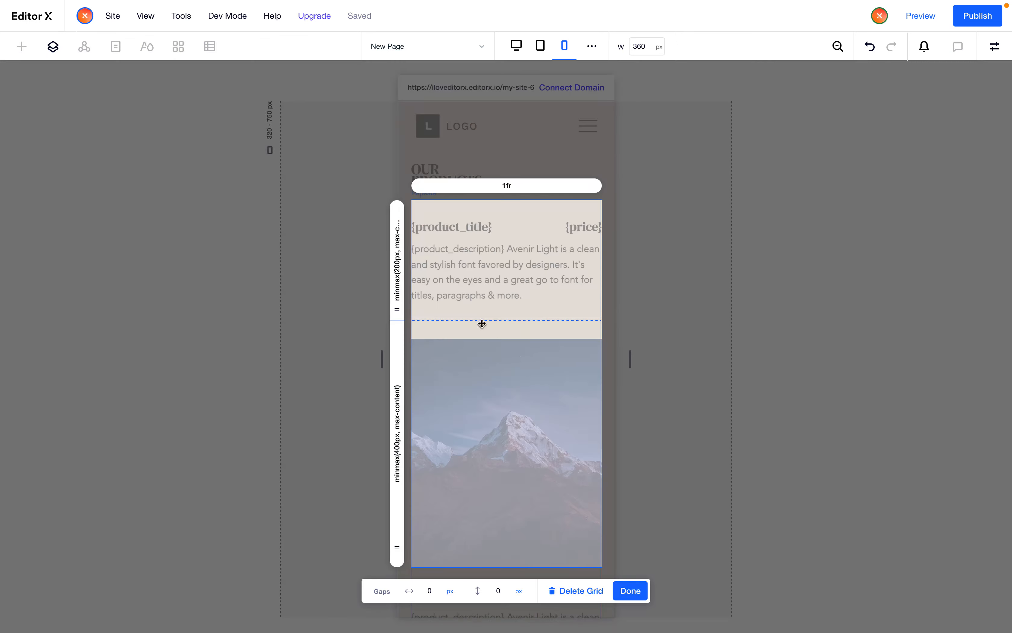
pyautogui.click(398, 271)
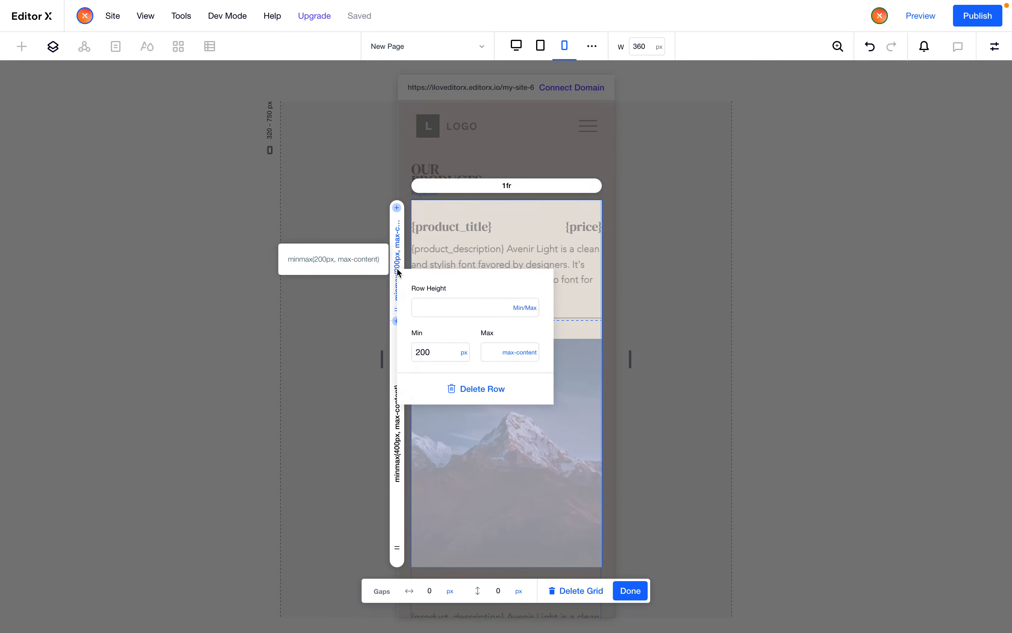
pyautogui.click(440, 354)
pyautogui.write('20')
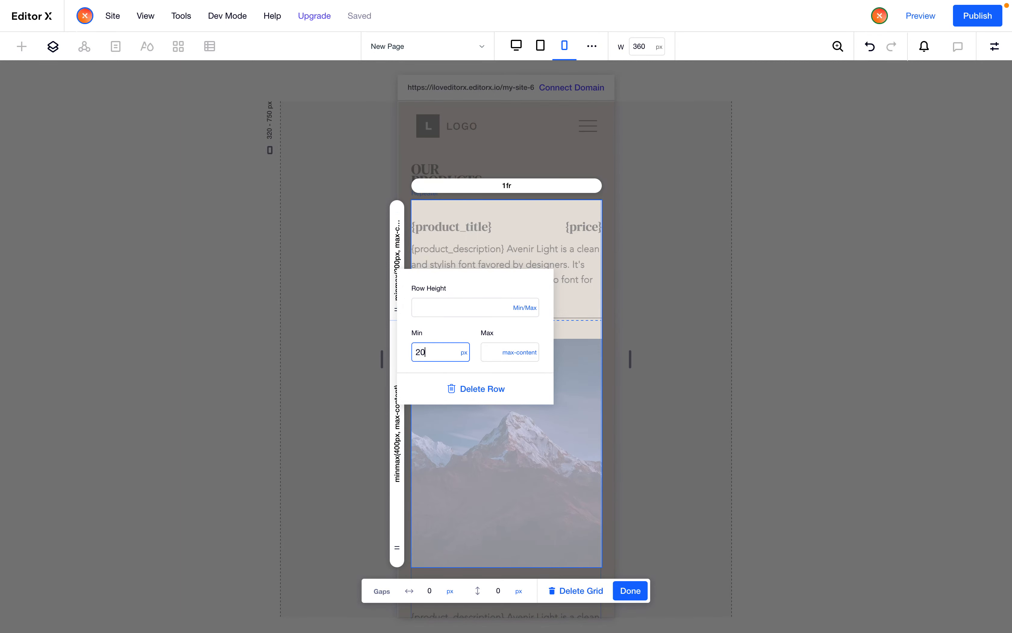
pyautogui.press('Return')
pyautogui.click(472, 240)
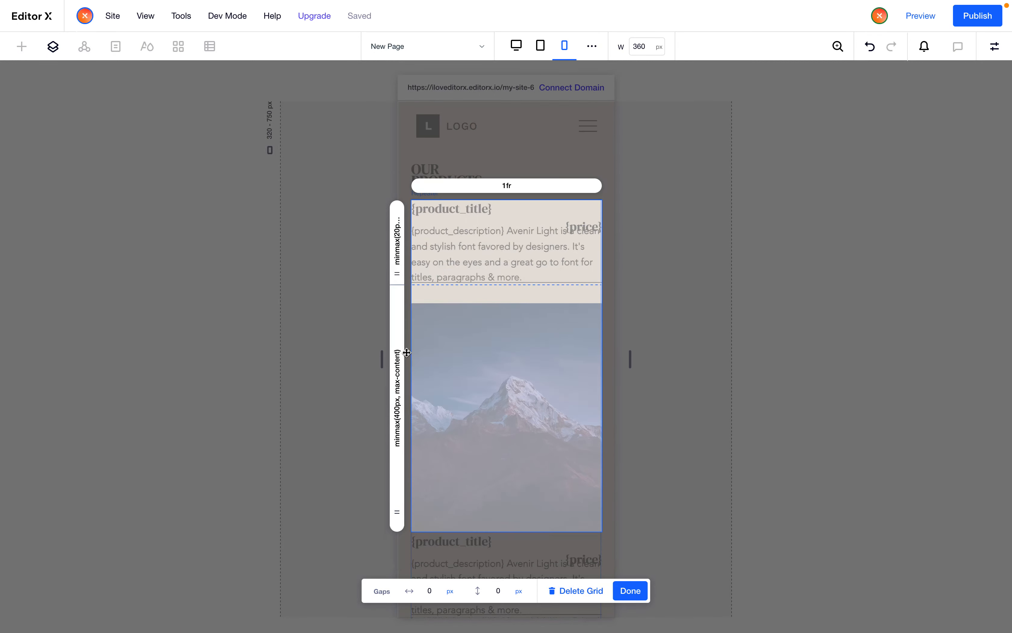
# Set the second grid row's minimum height to 20 px and close the grid editor
pyautogui.click(398, 363)
pyautogui.click(451, 444)
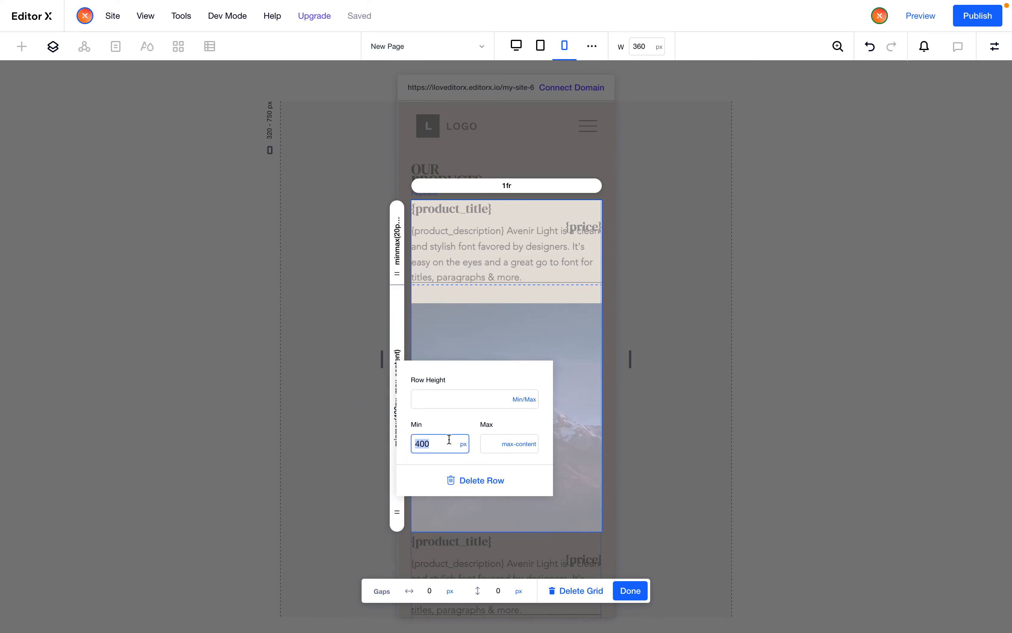
pyautogui.write('20')
pyautogui.press('Return')
pyautogui.click(534, 317)
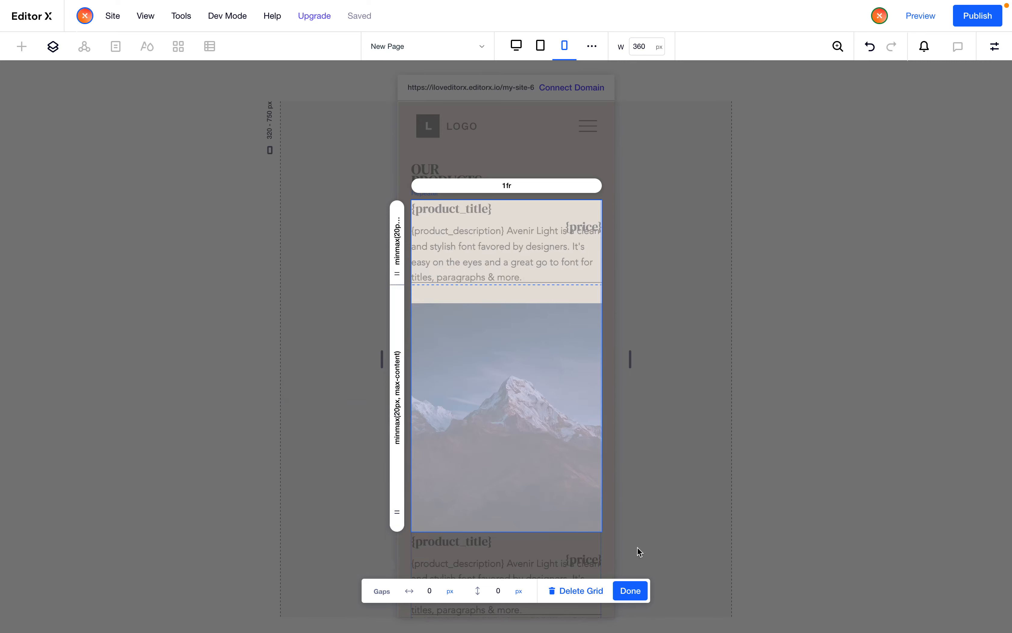
pyautogui.click(630, 591)
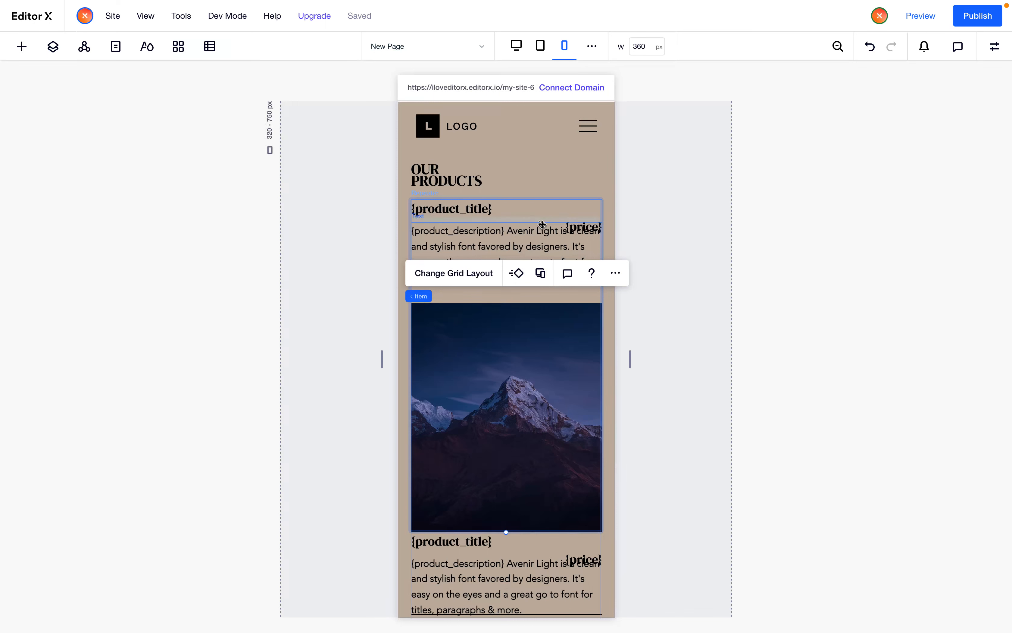
# Dock the title-and-description stack to the top left and set its top and bottom margins to 30 px
pyautogui.click(530, 220)
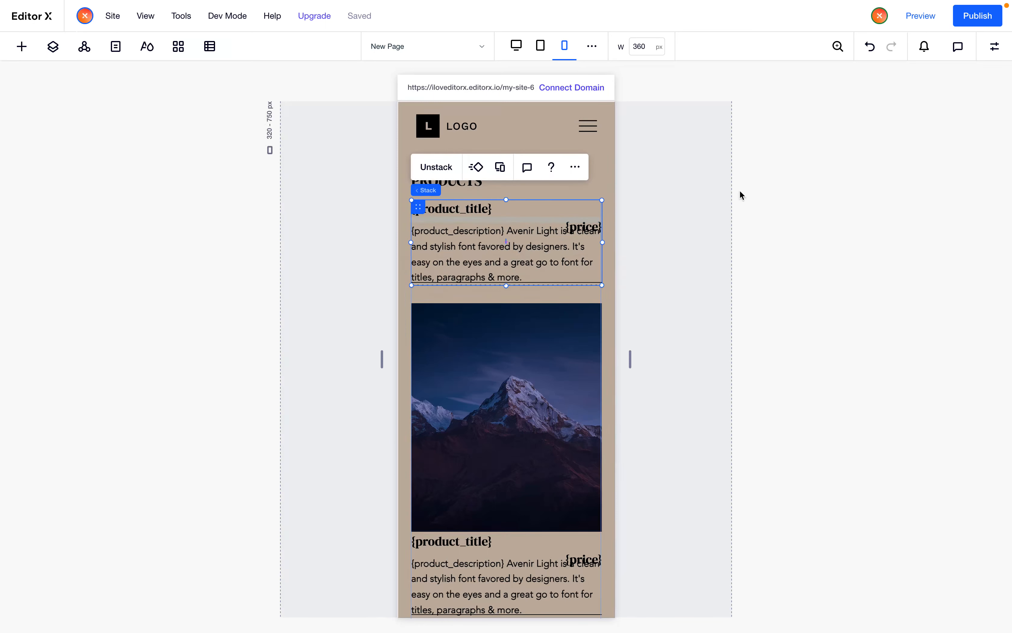
pyautogui.click(995, 47)
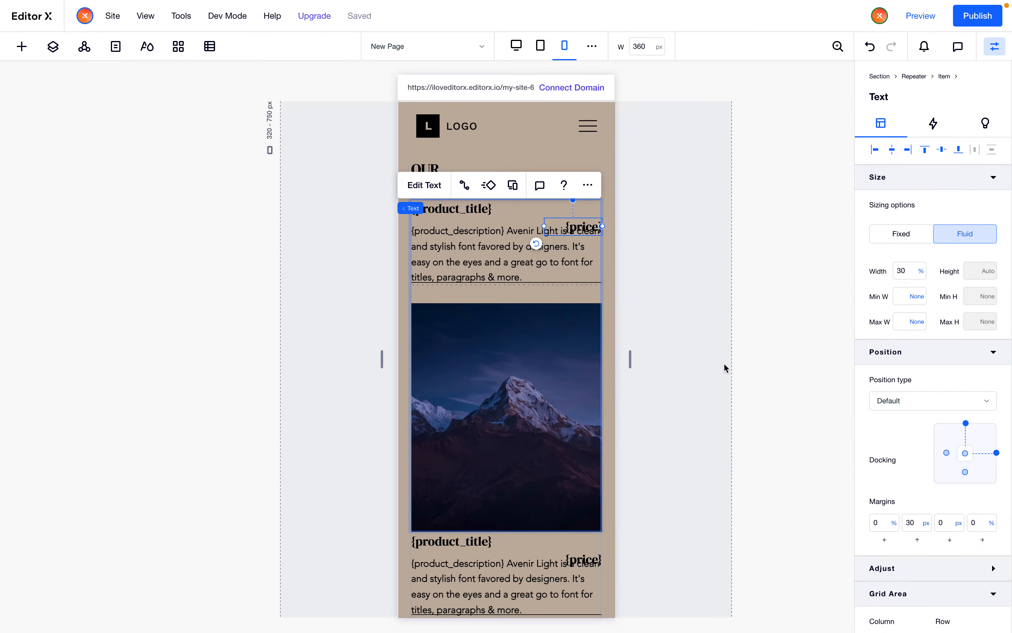
pyautogui.click(508, 221)
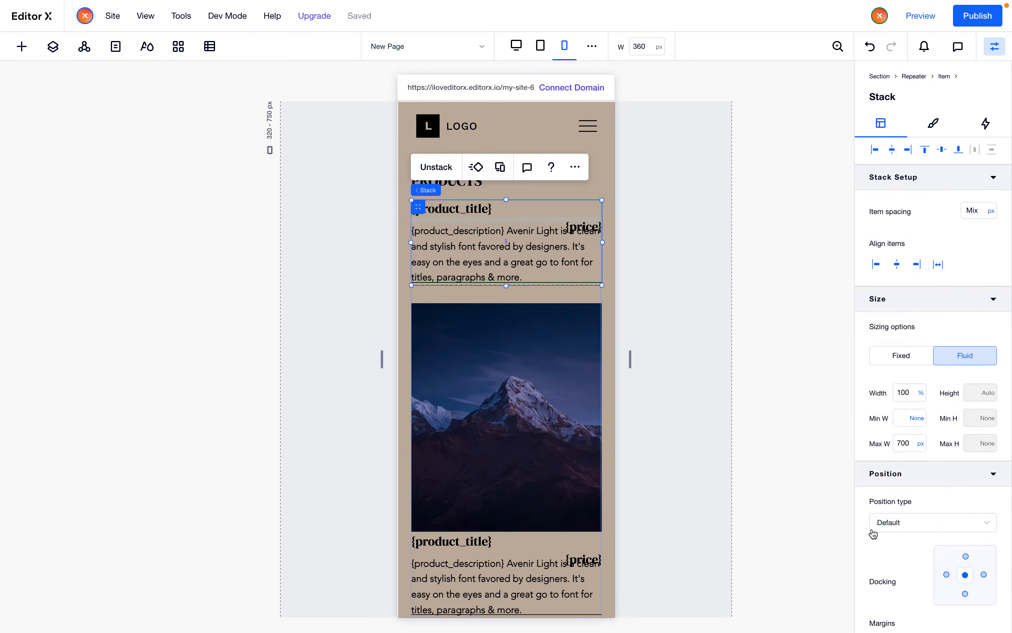
pyautogui.scroll(-3, 937, 563)
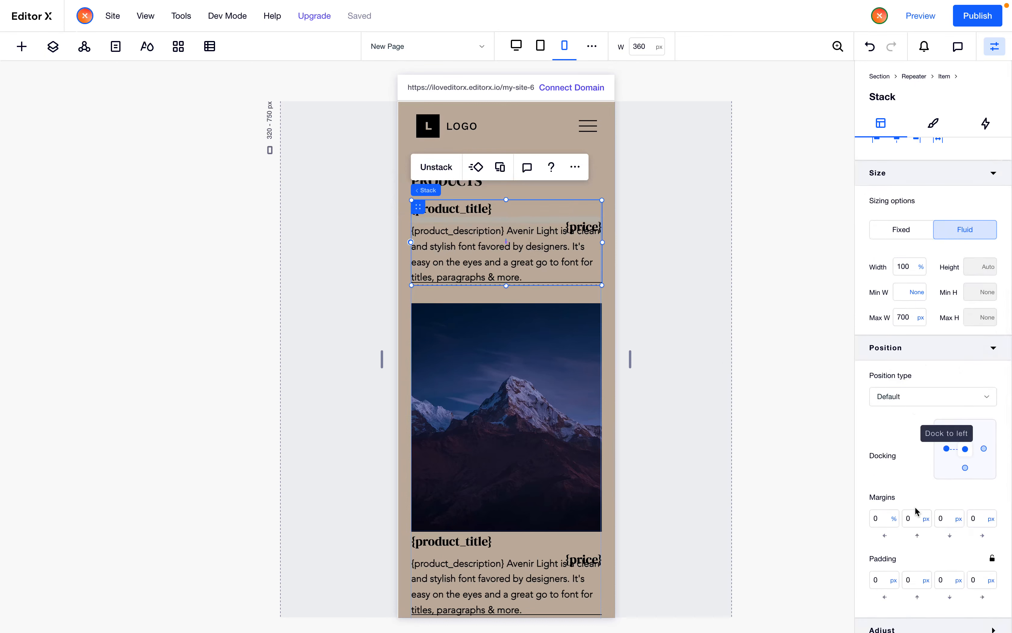
pyautogui.click(946, 449)
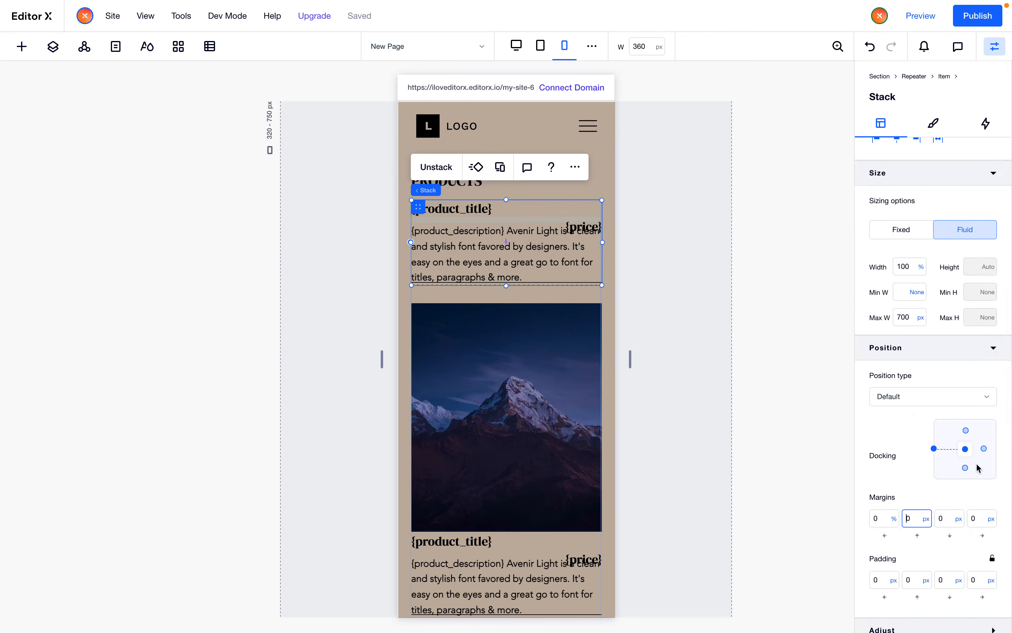
pyautogui.click(966, 419)
pyautogui.write('30')
pyautogui.press('Return')
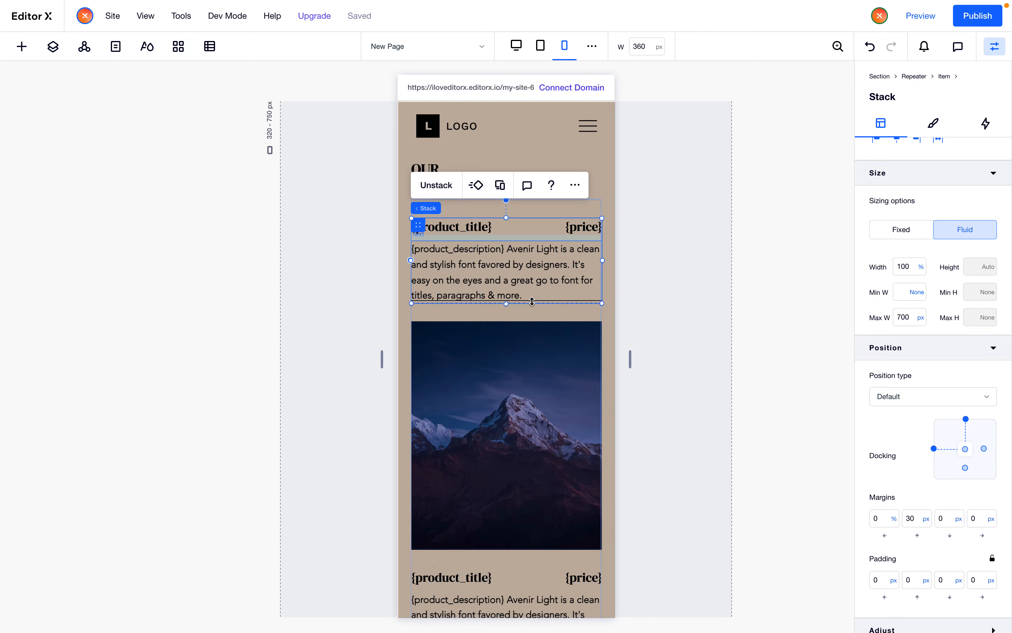
pyautogui.click(948, 520)
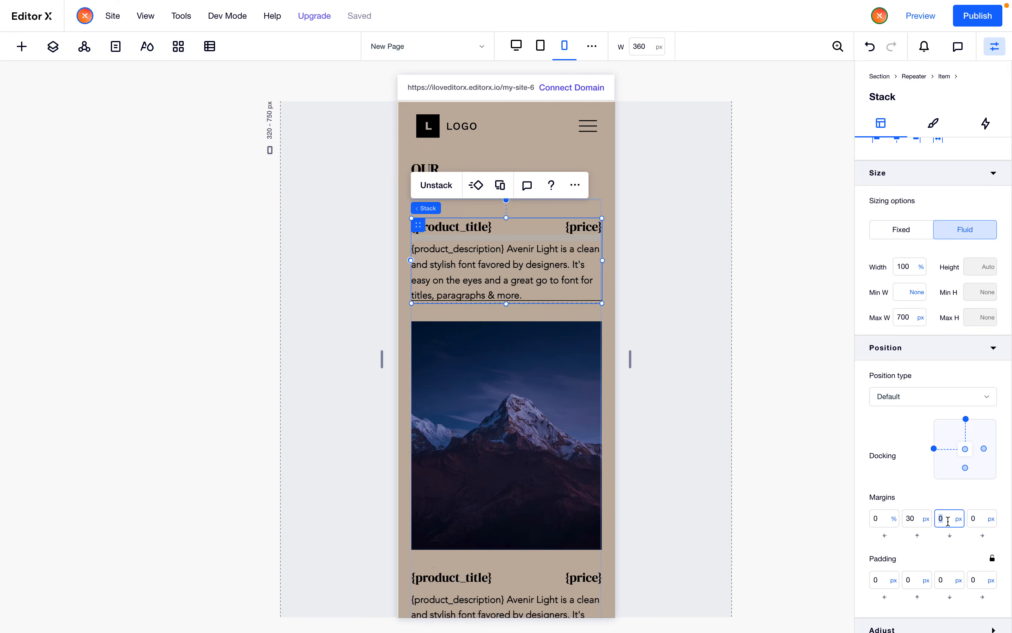
pyautogui.press('Return')
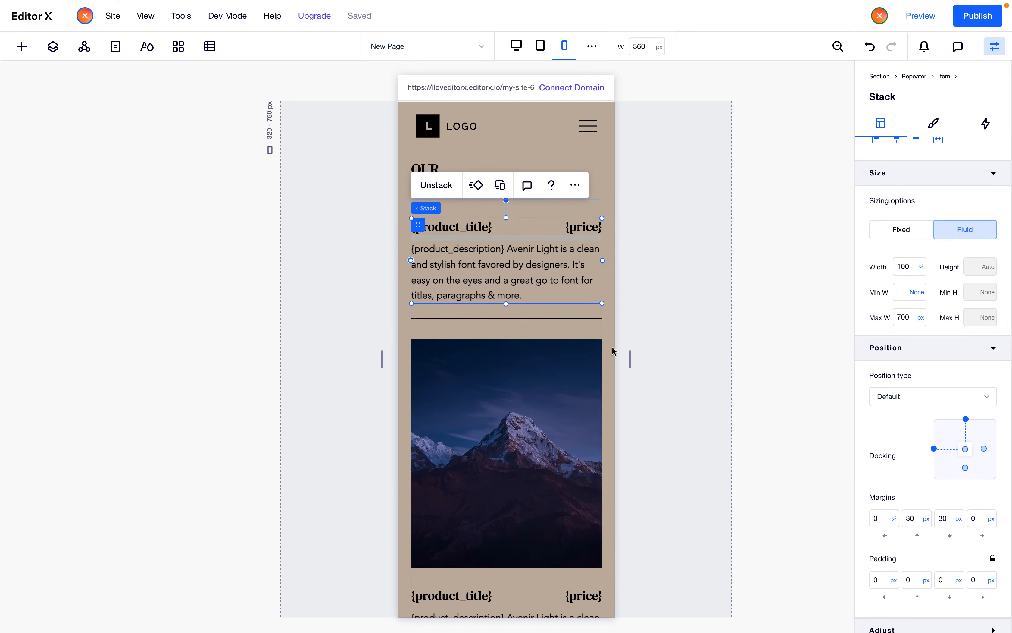
# Turn off font scaling on the product title and set its font size to 28
pyautogui.click(570, 319)
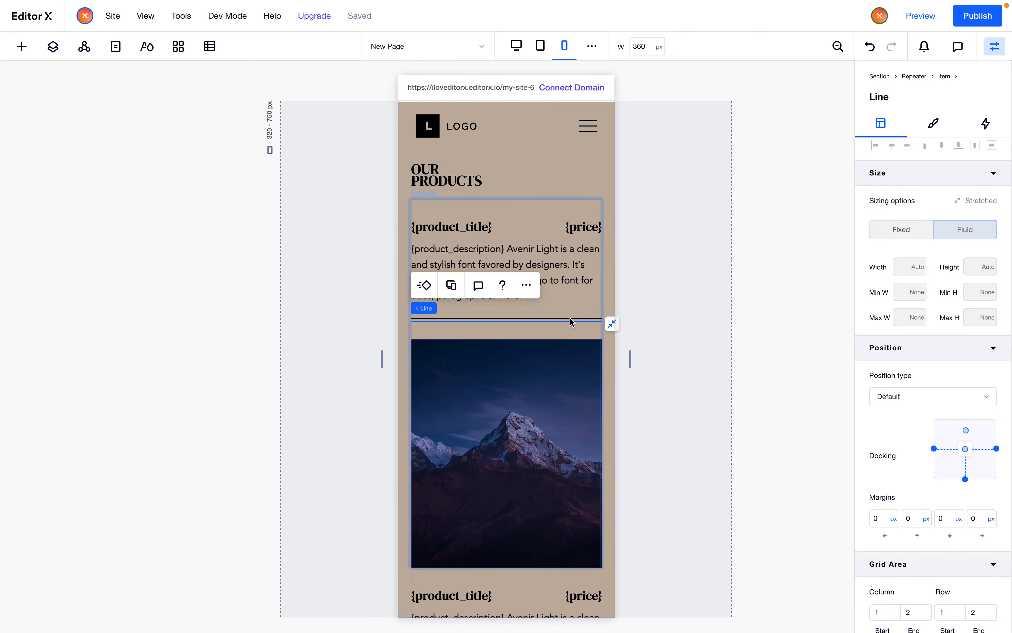
pyautogui.click(720, 329)
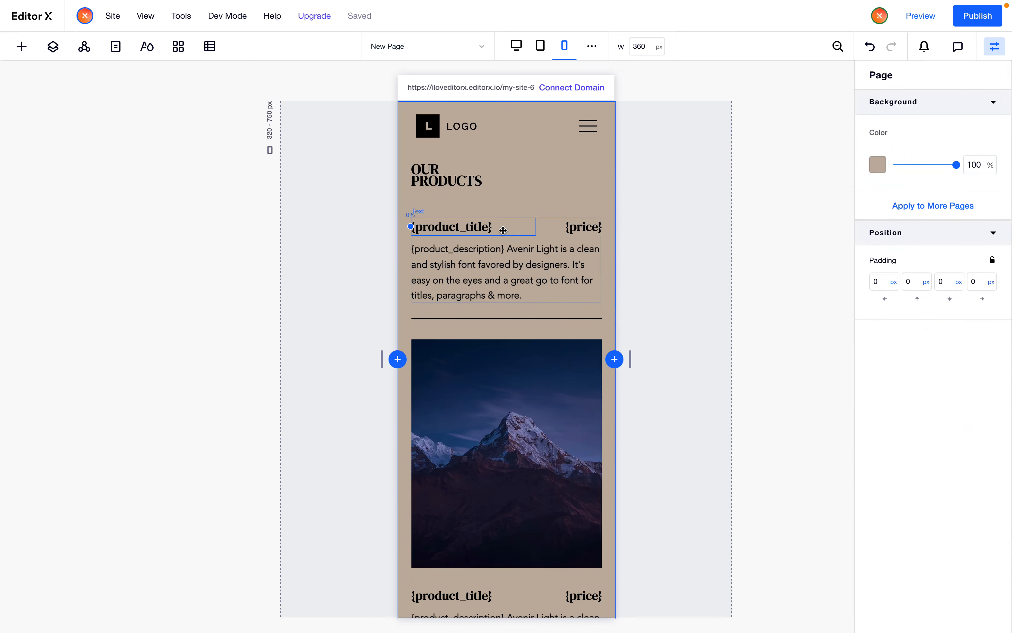
pyautogui.click(481, 225)
pyautogui.click(437, 184)
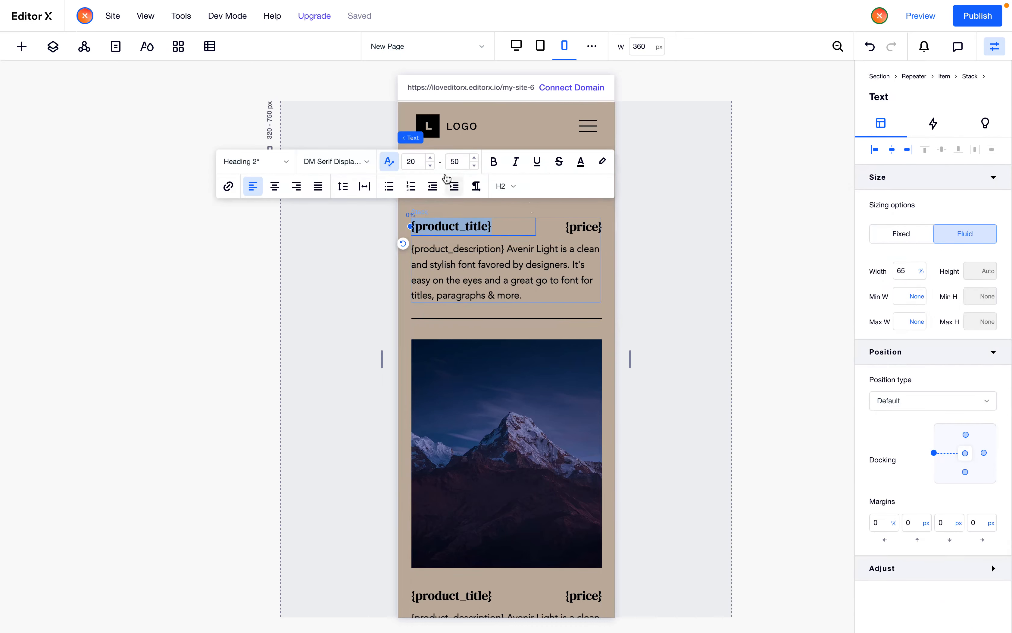
pyautogui.click(389, 163)
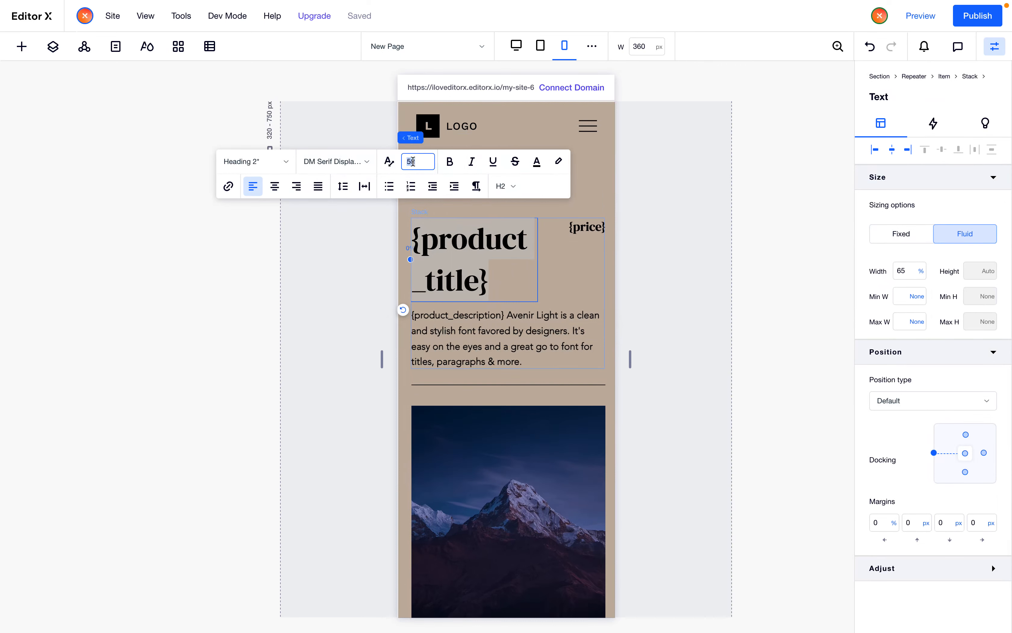
pyautogui.press('Return')
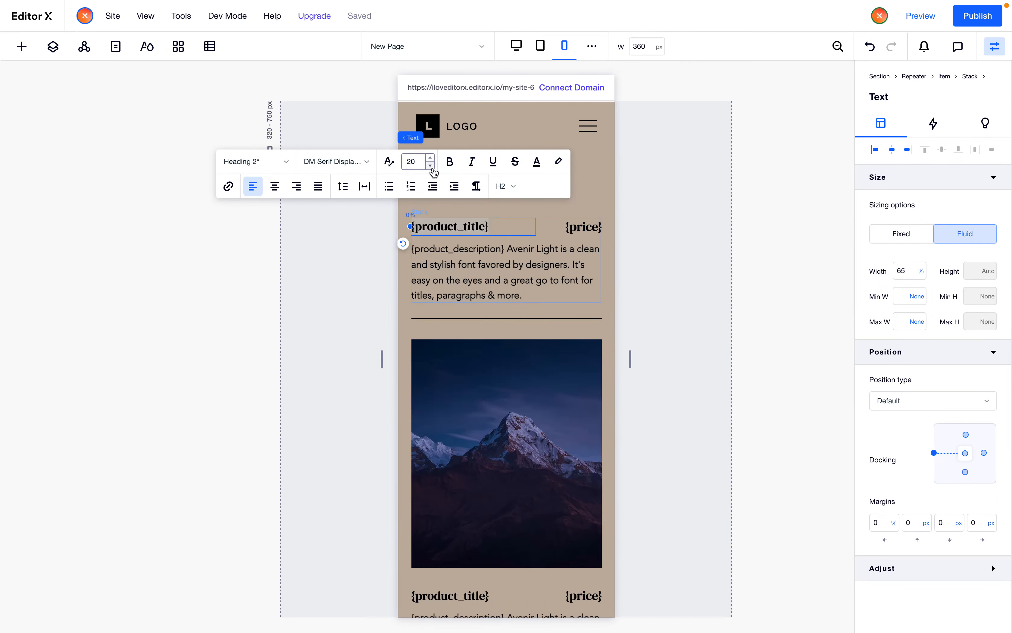
pyautogui.write('28')
pyautogui.press('Return')
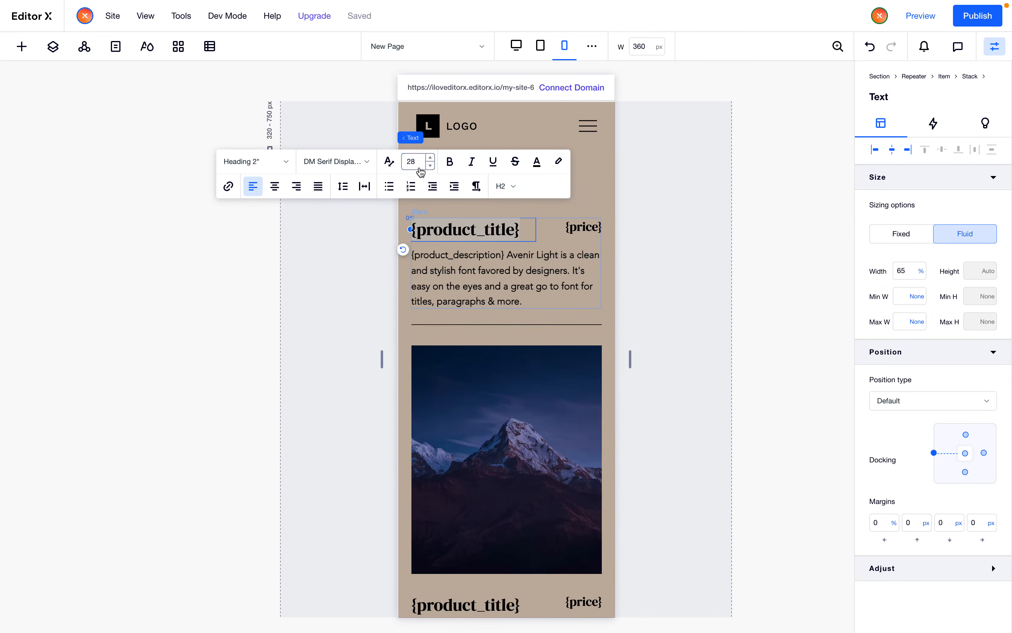
# Turn off font scaling on the price text and set its font size to 28
pyautogui.click(589, 232)
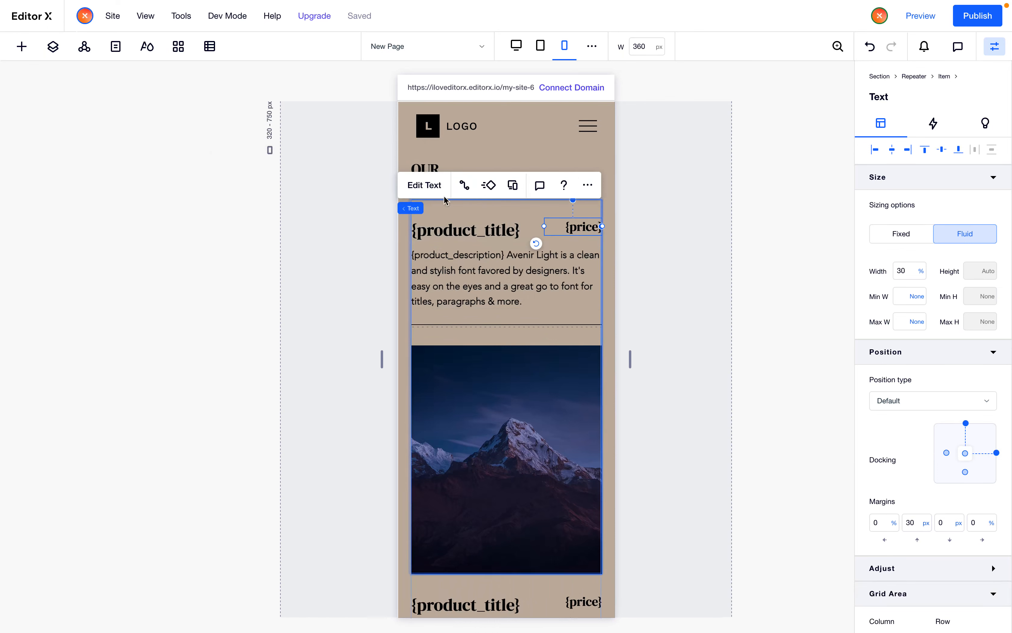
pyautogui.click(435, 187)
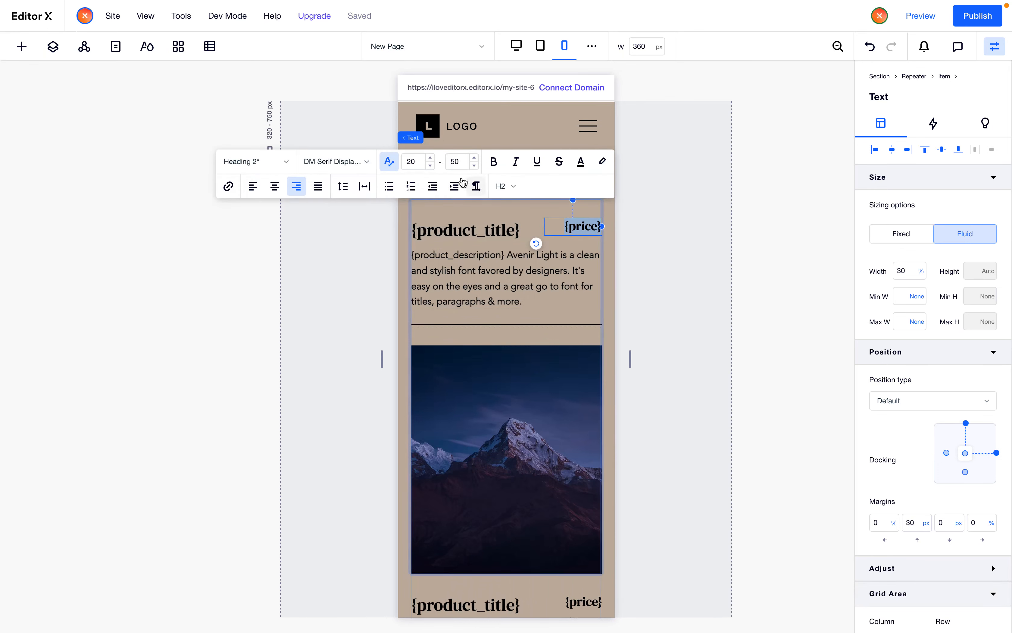
pyautogui.click(395, 168)
pyautogui.press('Return')
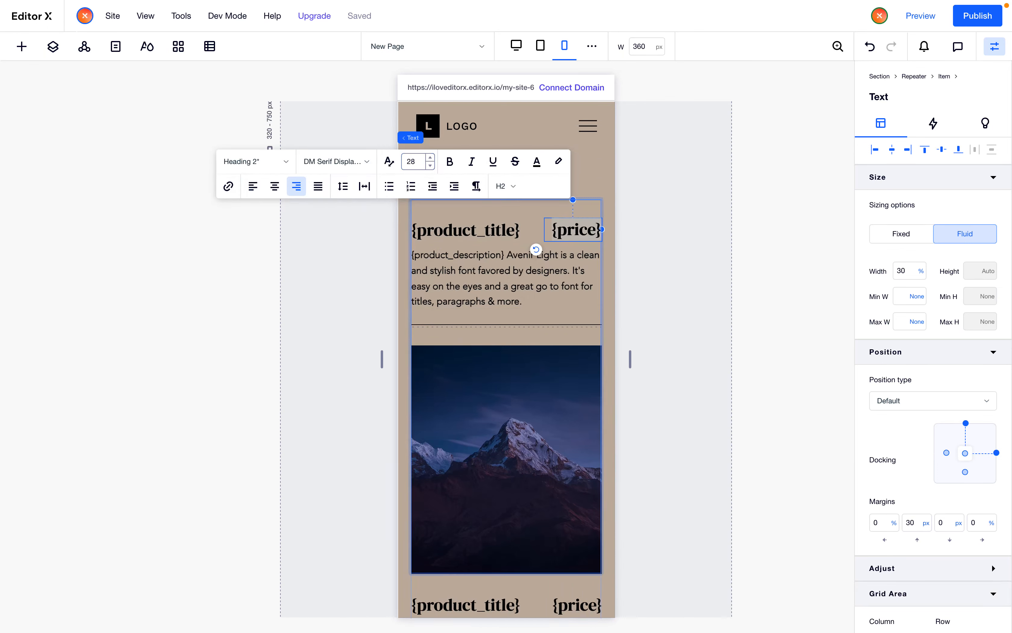
pyautogui.click(667, 435)
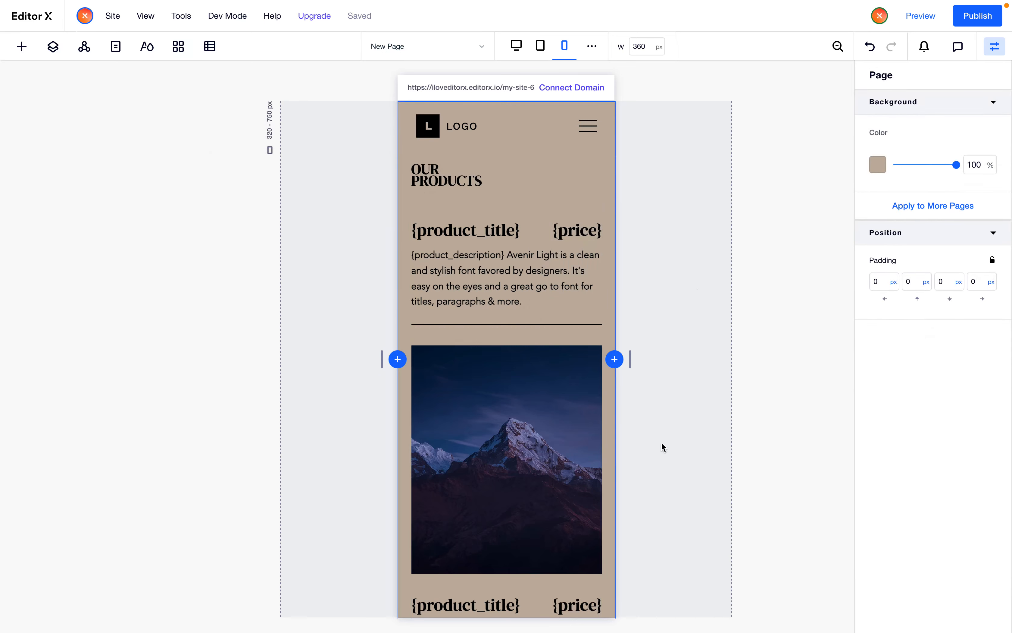
# Inspect the description text's settings and select the next repeater item
pyautogui.click(510, 291)
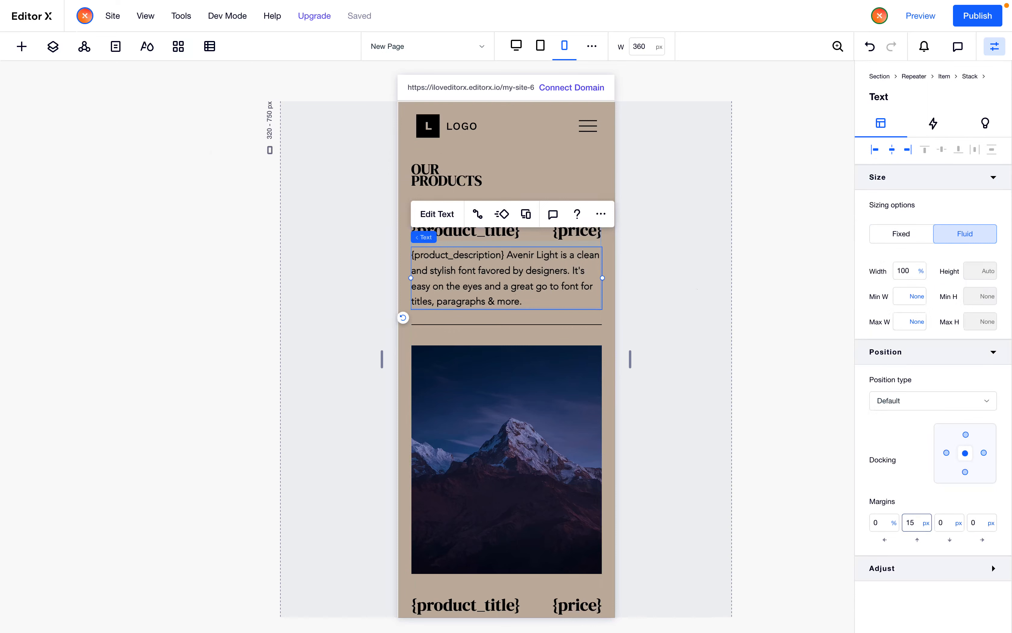
pyautogui.click(737, 494)
pyautogui.scroll(-3, 586, 463)
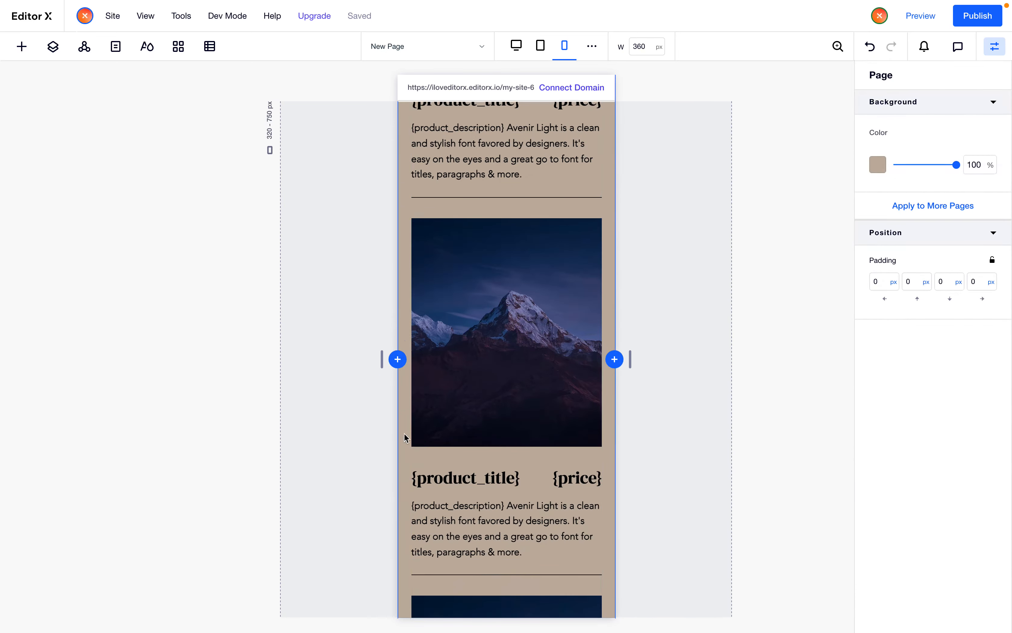
pyautogui.click(436, 456)
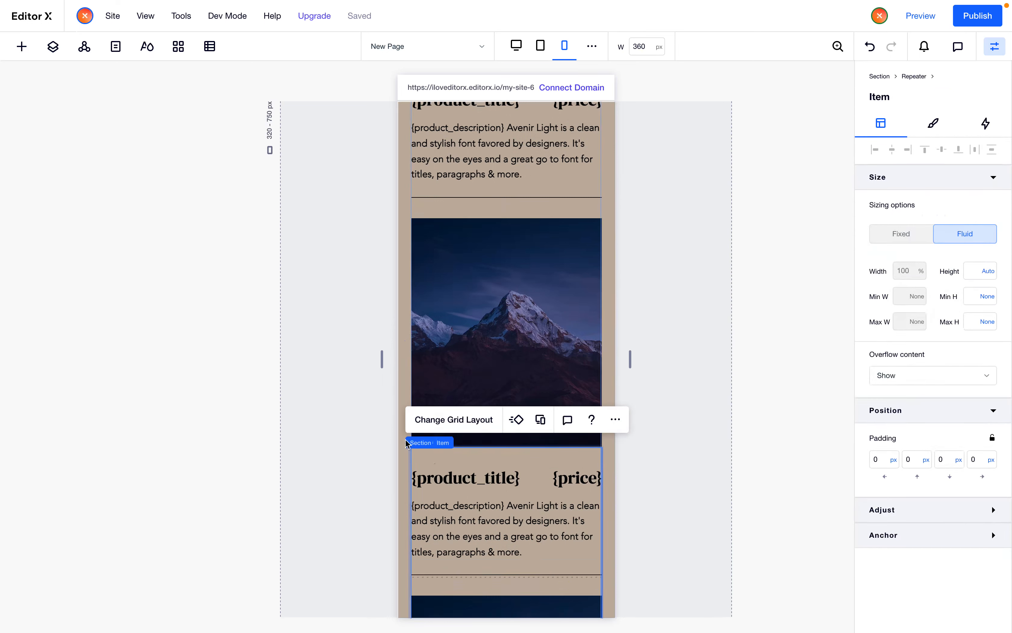
# Select the repeater in the mobile view and set its list layout's vertical margins to 30 px
pyautogui.click(403, 401)
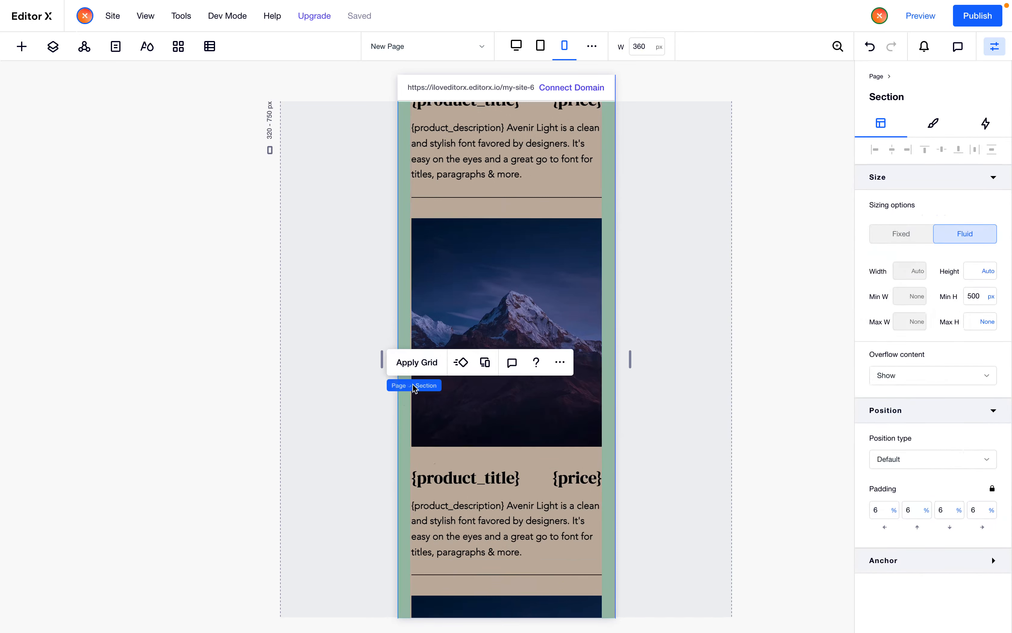
pyautogui.click(461, 368)
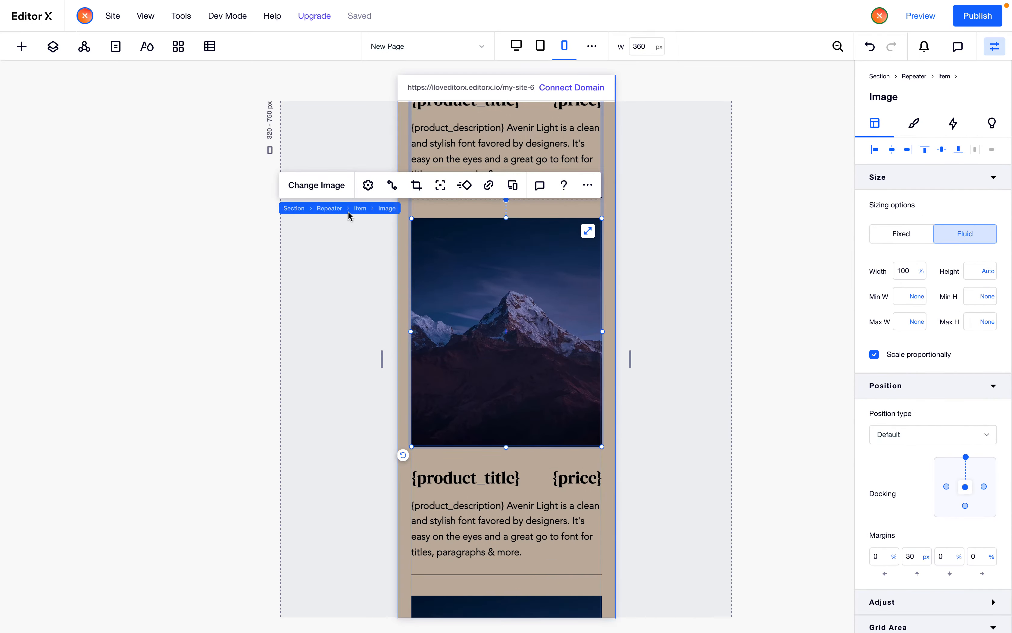
pyautogui.click(334, 212)
pyautogui.click(437, 365)
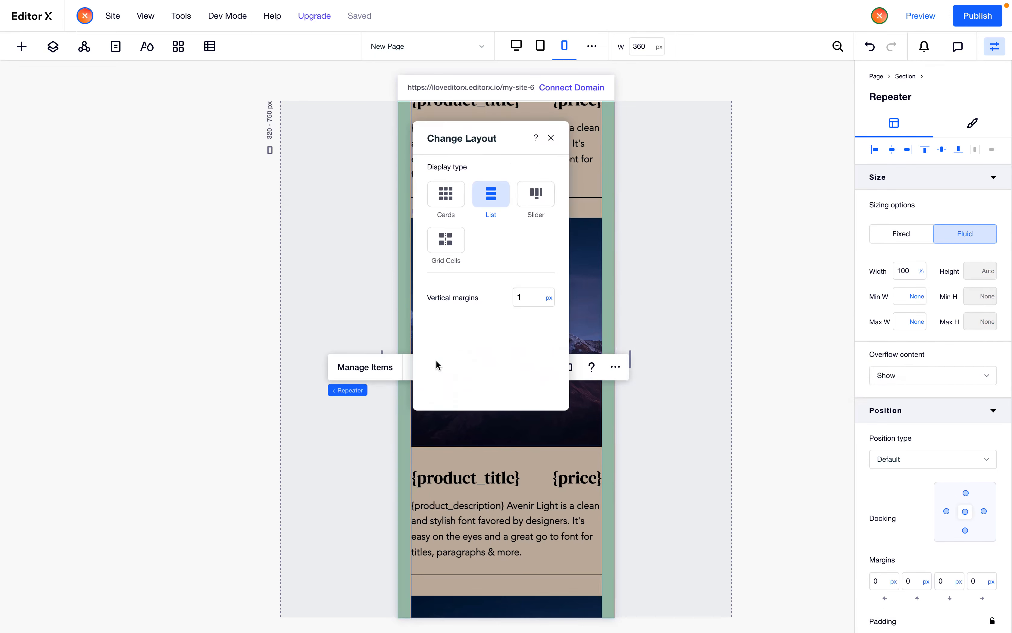
pyautogui.click(533, 298)
pyautogui.write('30')
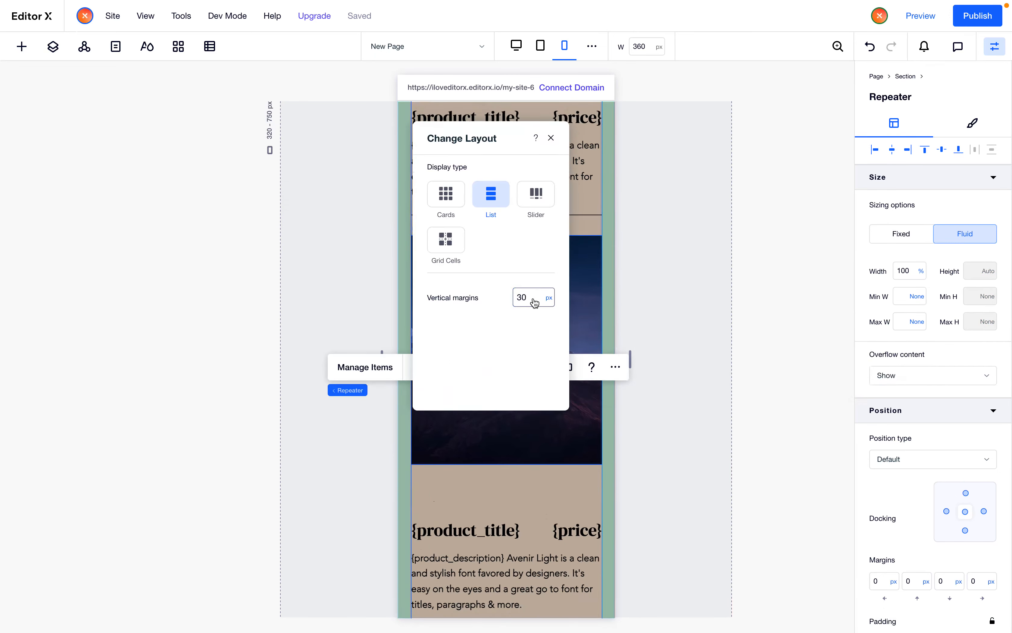
pyautogui.click(535, 504)
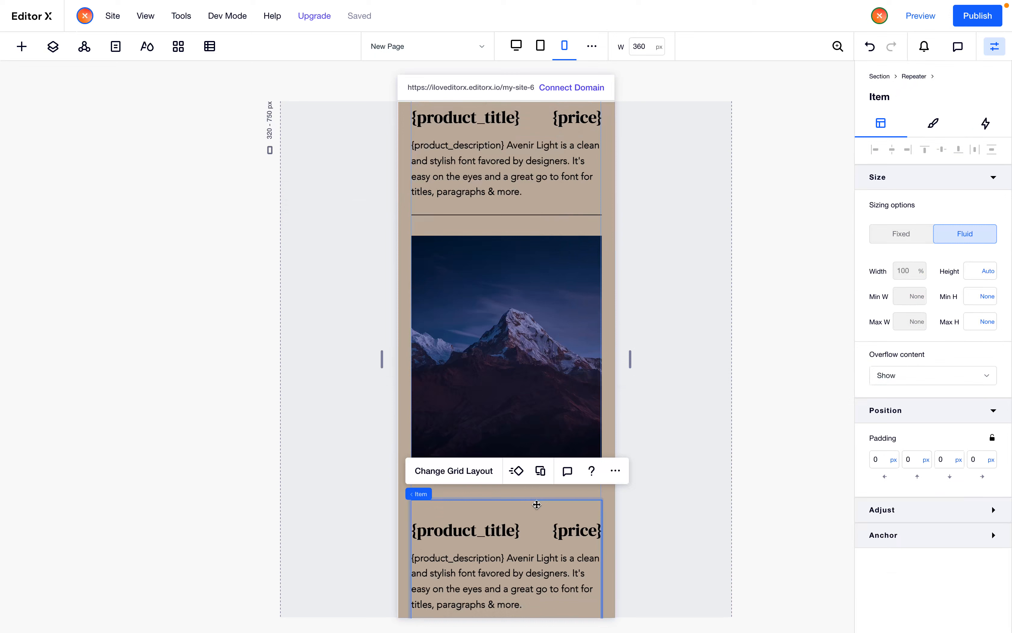
# Reopen the repeater's layout settings to review its vertical margins
pyautogui.click(491, 488)
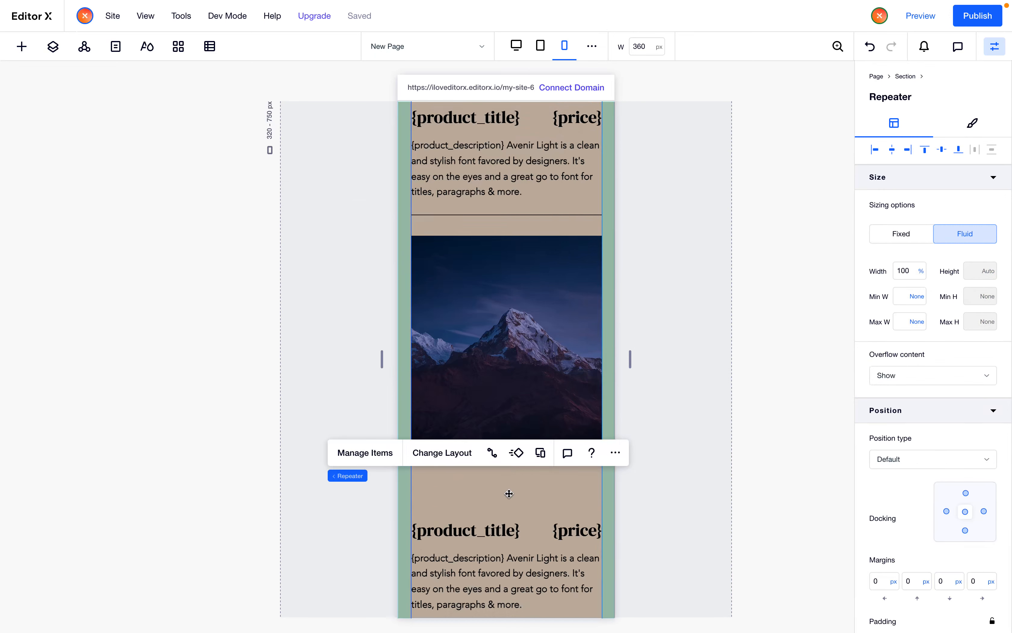
pyautogui.click(509, 494)
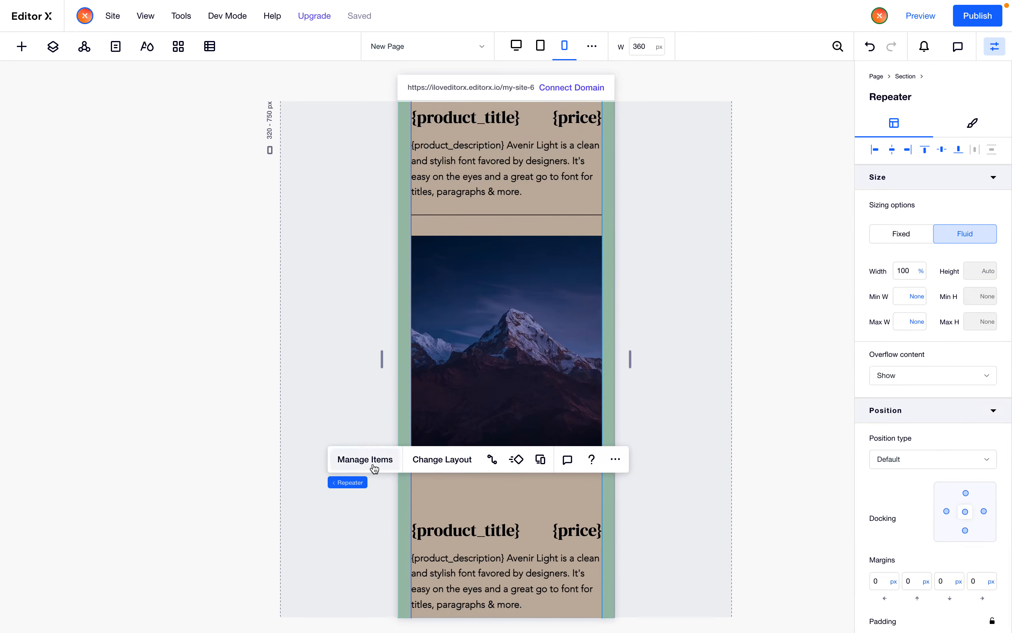
pyautogui.click(366, 459)
pyautogui.click(386, 446)
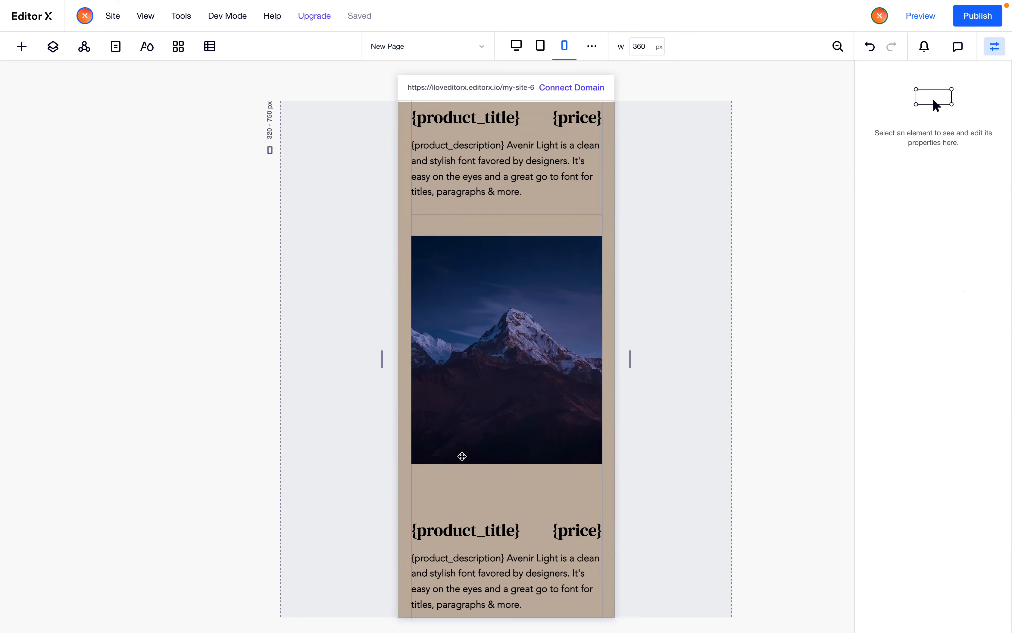
pyautogui.click(465, 511)
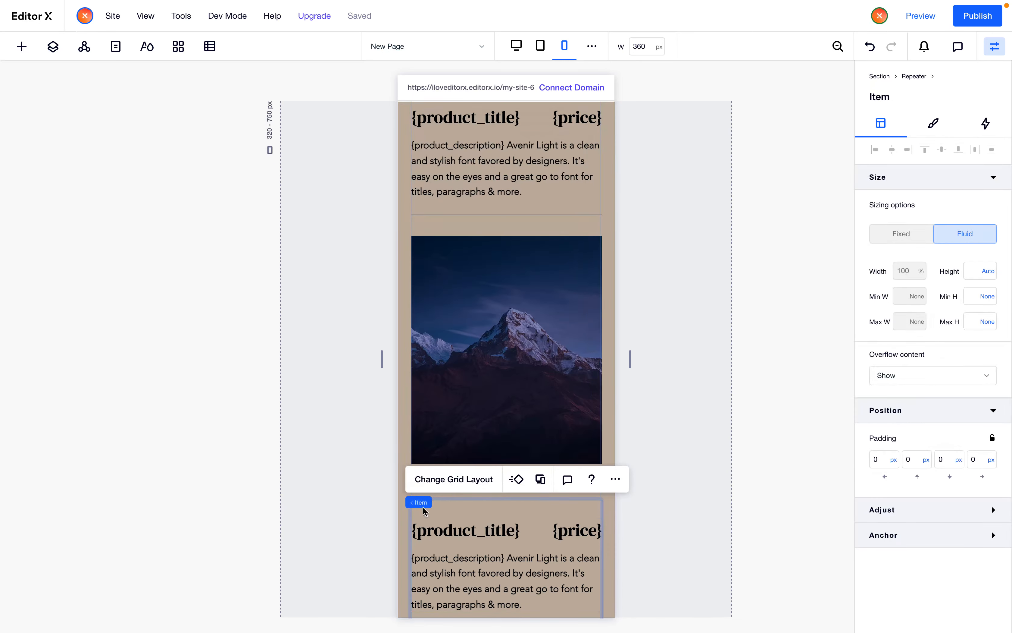
pyautogui.click(456, 502)
pyautogui.click(460, 479)
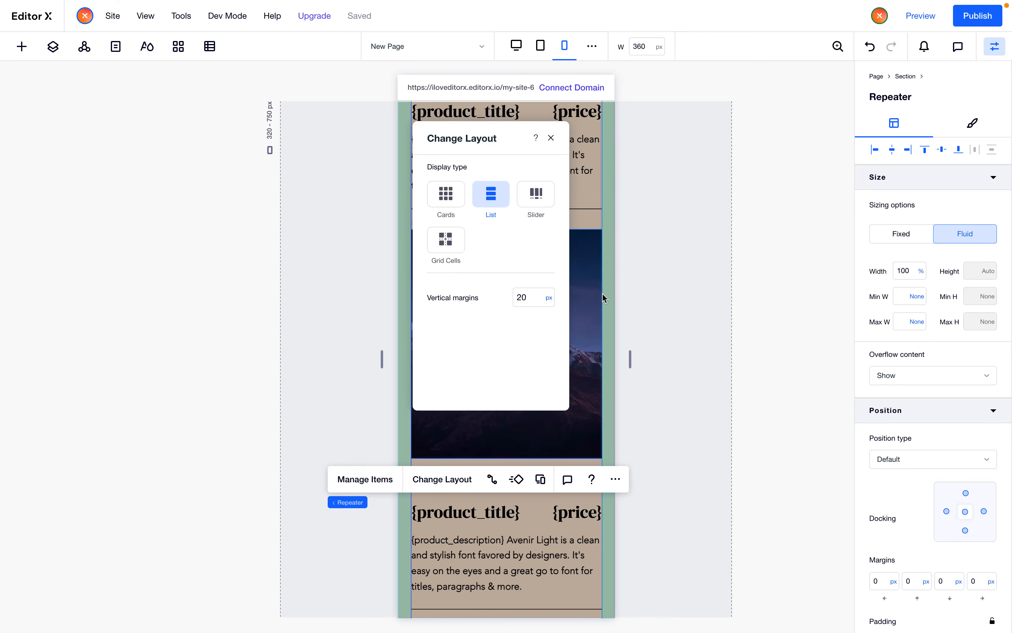
pyautogui.click(749, 287)
# Publish the site and preview the live page in the browser, including an emulated iPhone view
pyautogui.scroll(1, 714, 347)
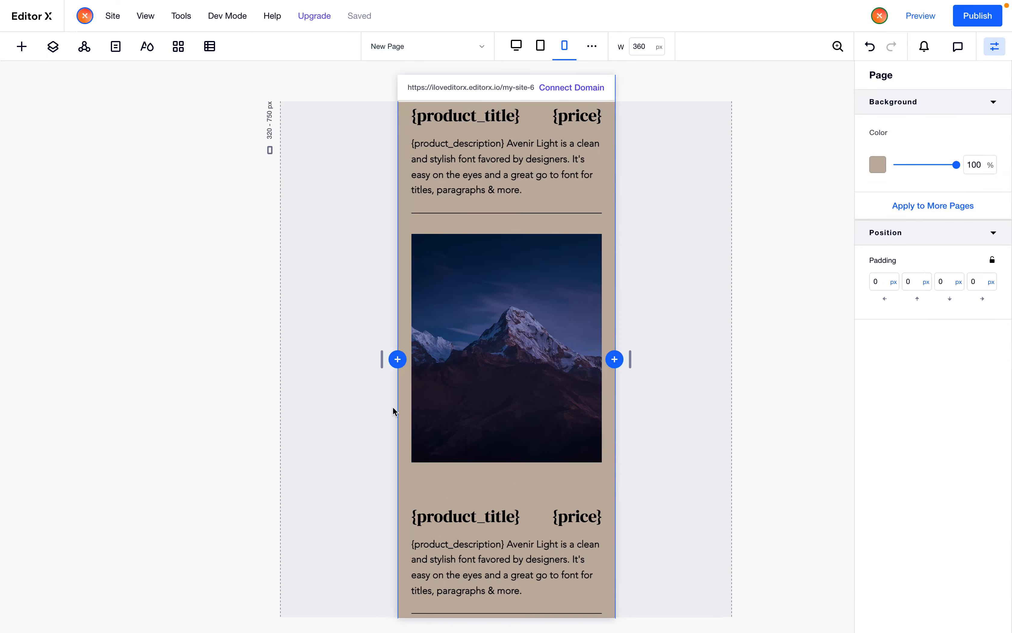
pyautogui.click(978, 15)
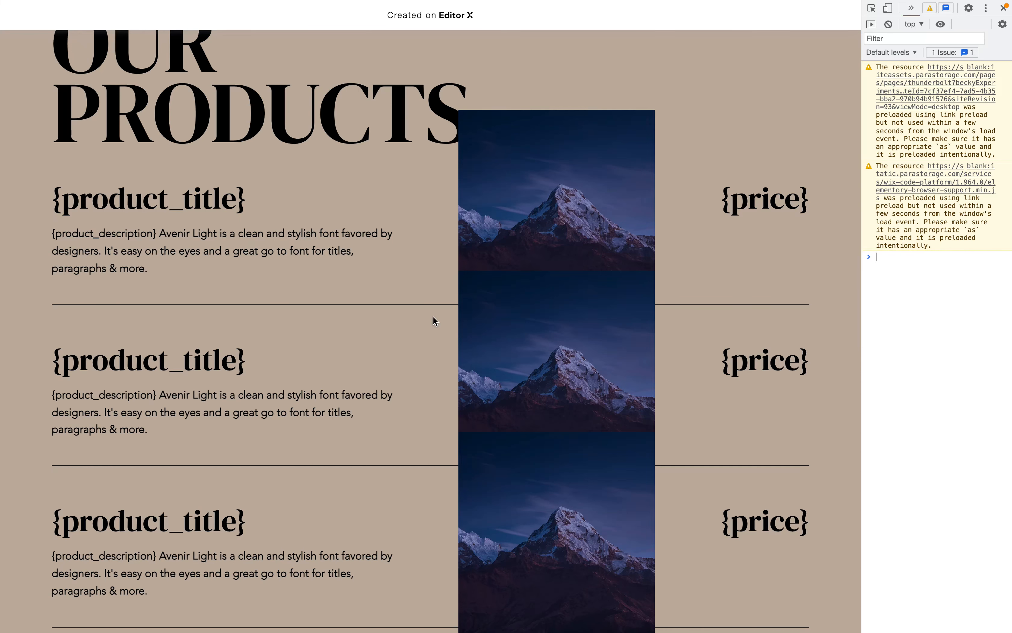
pyautogui.press('super+r')
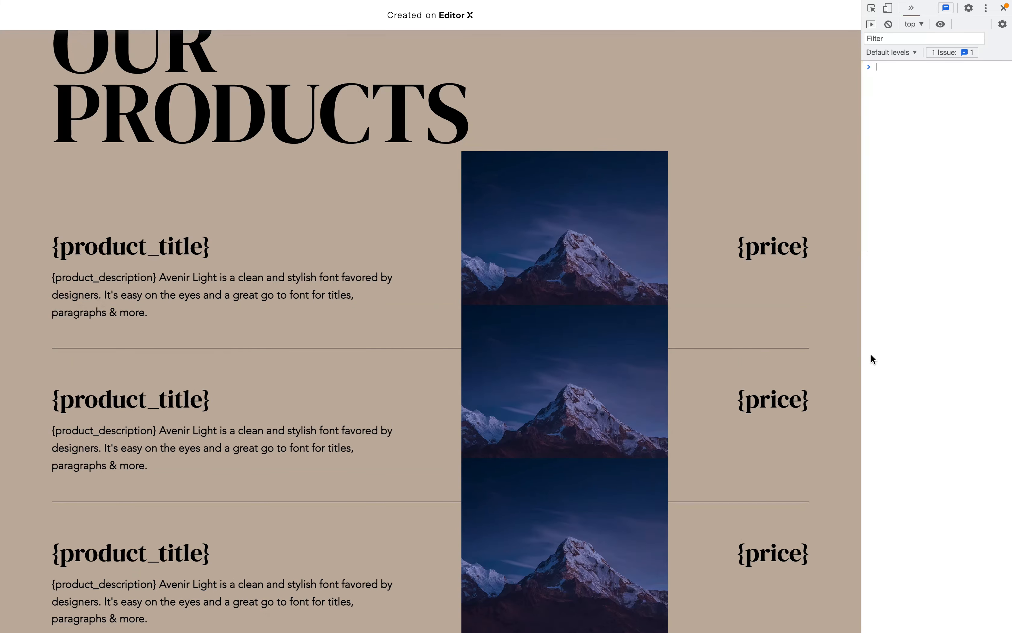
pyautogui.moveTo(862, 355); pyautogui.dragTo(733, 381)
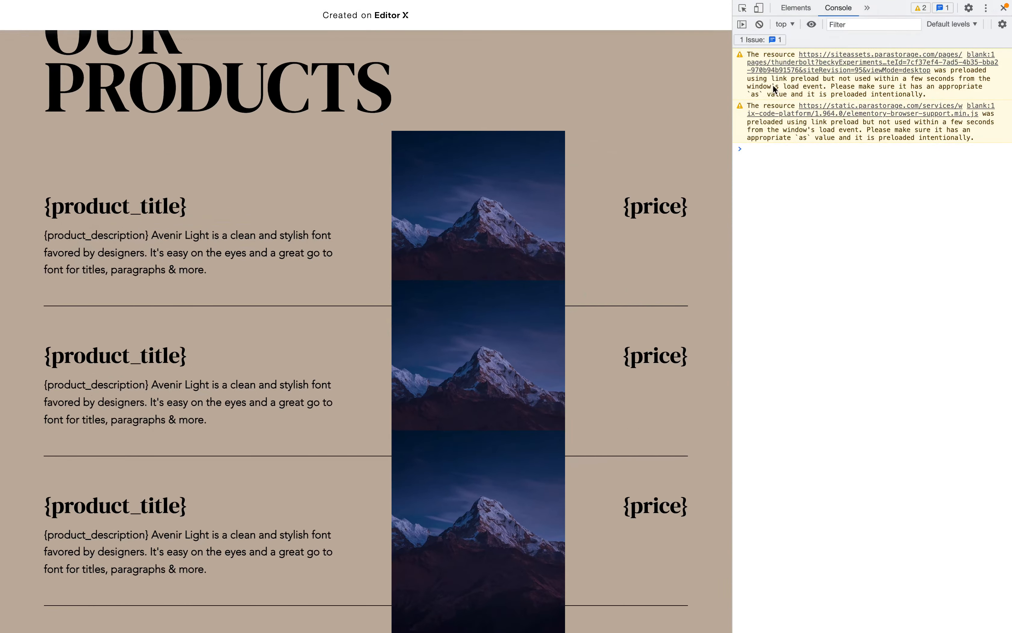
pyautogui.click(759, 9)
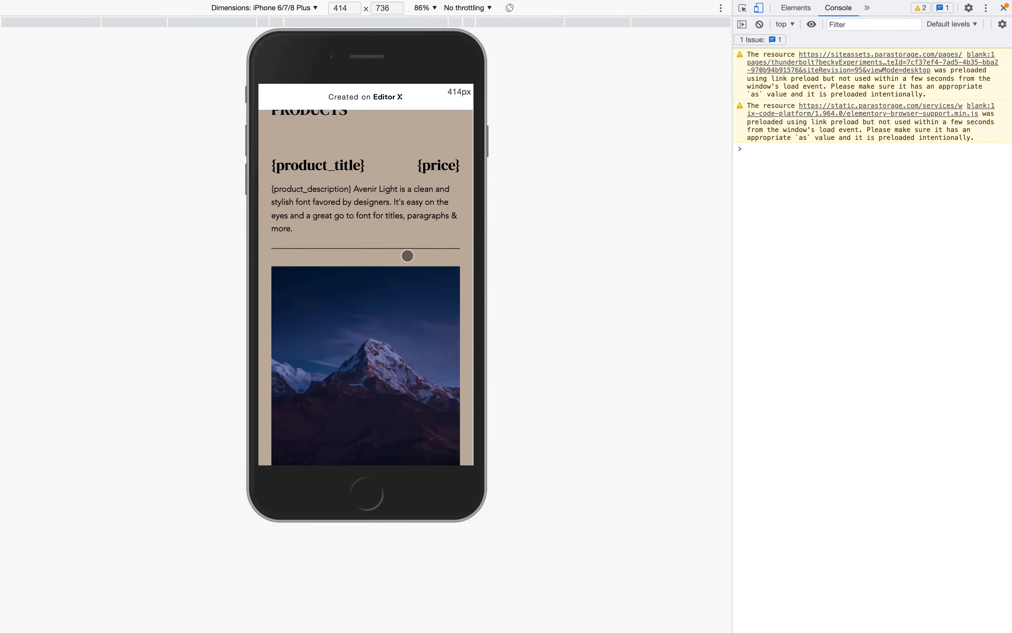
pyautogui.scroll(3, 408, 256)
pyautogui.scroll(-3, 413, 253)
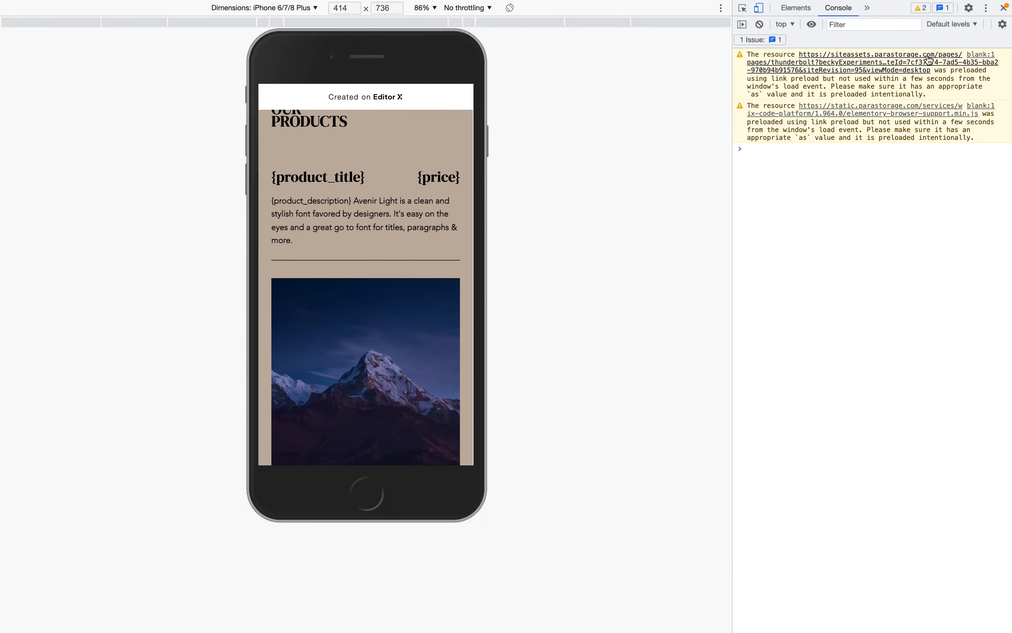
pyautogui.click(759, 9)
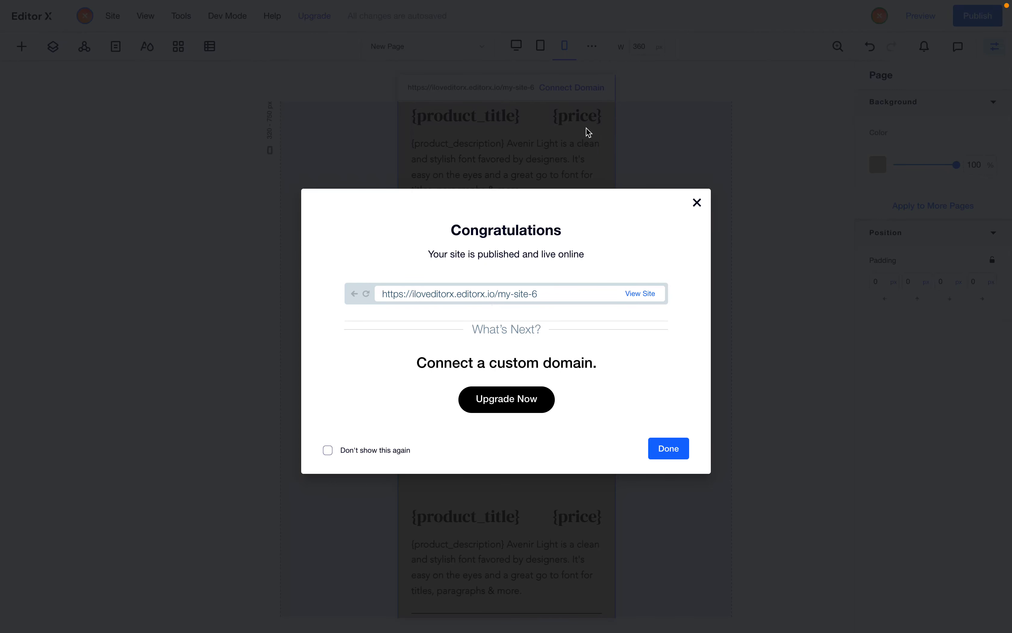
# Return to the desktop breakpoint and open the Items collection in the Content Manager
pyautogui.click(587, 128)
pyautogui.click(516, 45)
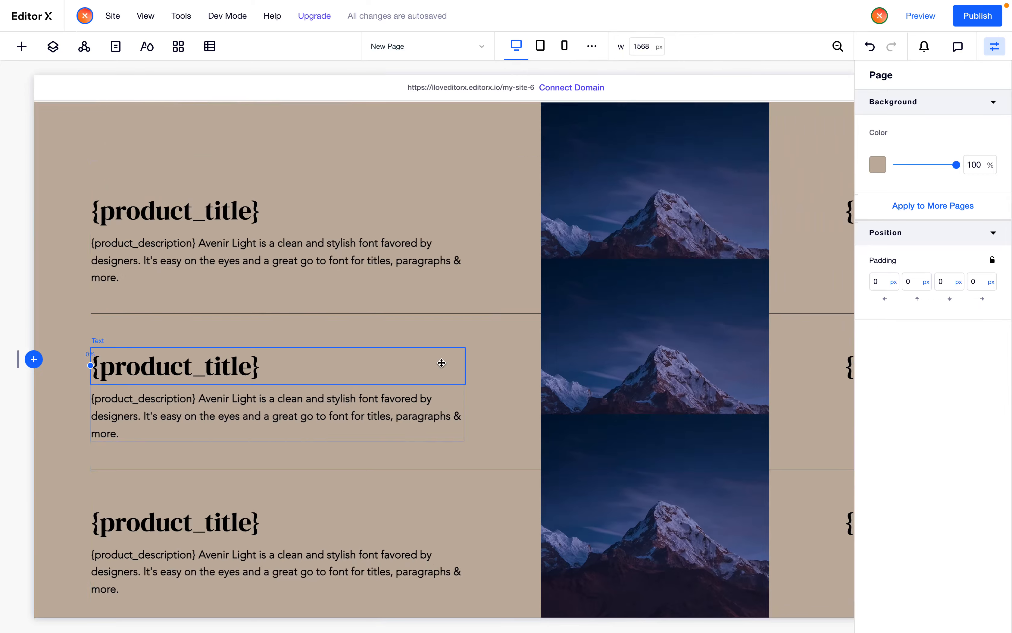
pyautogui.scroll(5, 440, 361)
pyautogui.hscroll(-5, 442, 363)
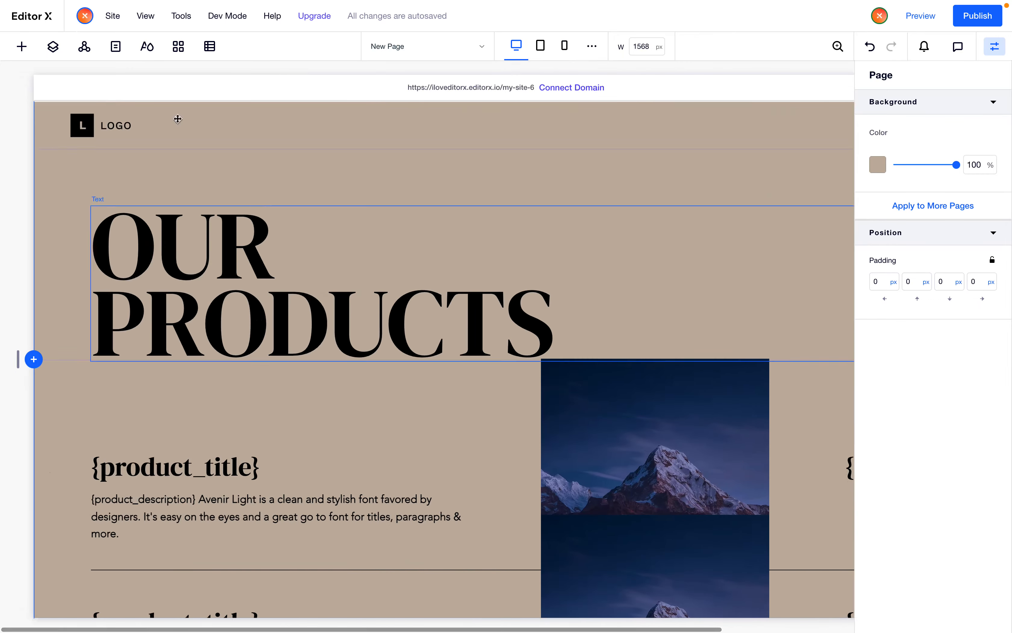
pyautogui.click(207, 47)
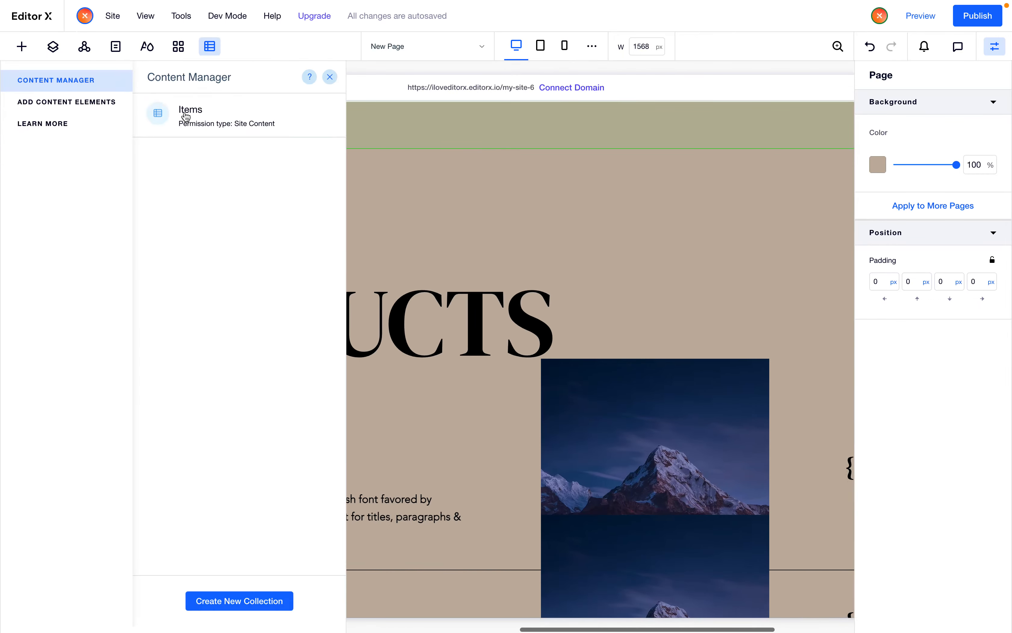
pyautogui.click(206, 127)
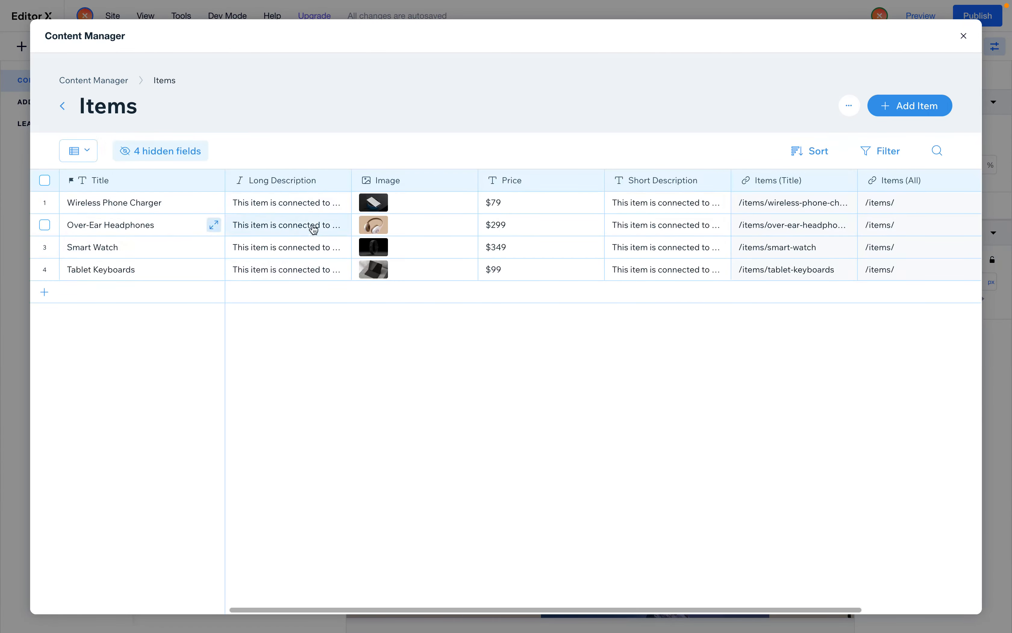
# Move the Long Description column after Short Description and widen the Items (Title) column, then close the Content Manager
pyautogui.moveTo(280, 181); pyautogui.dragTo(706, 157)
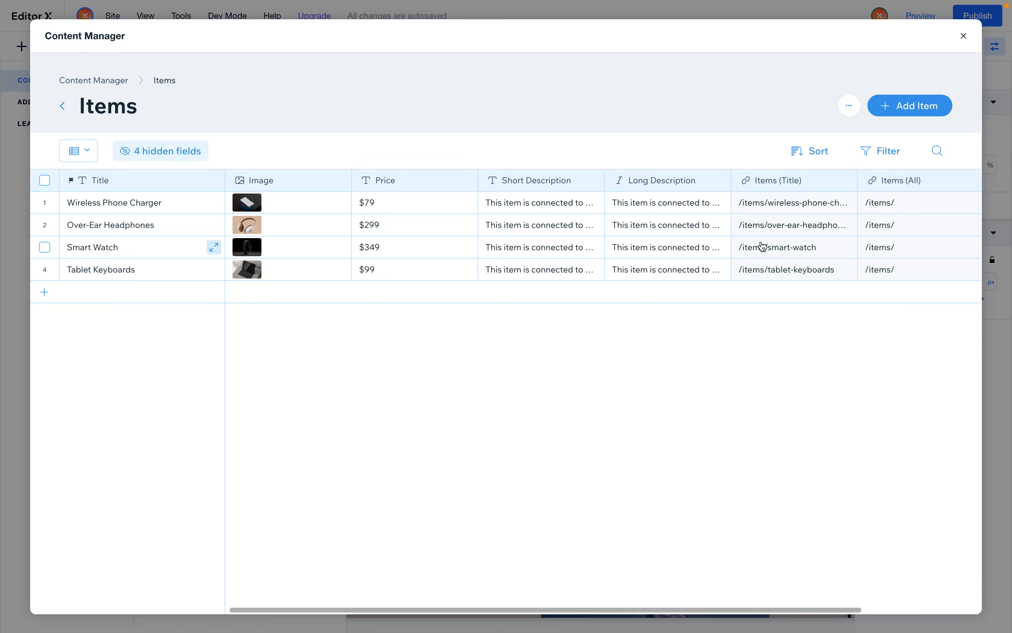
pyautogui.hscroll(3, 762, 246)
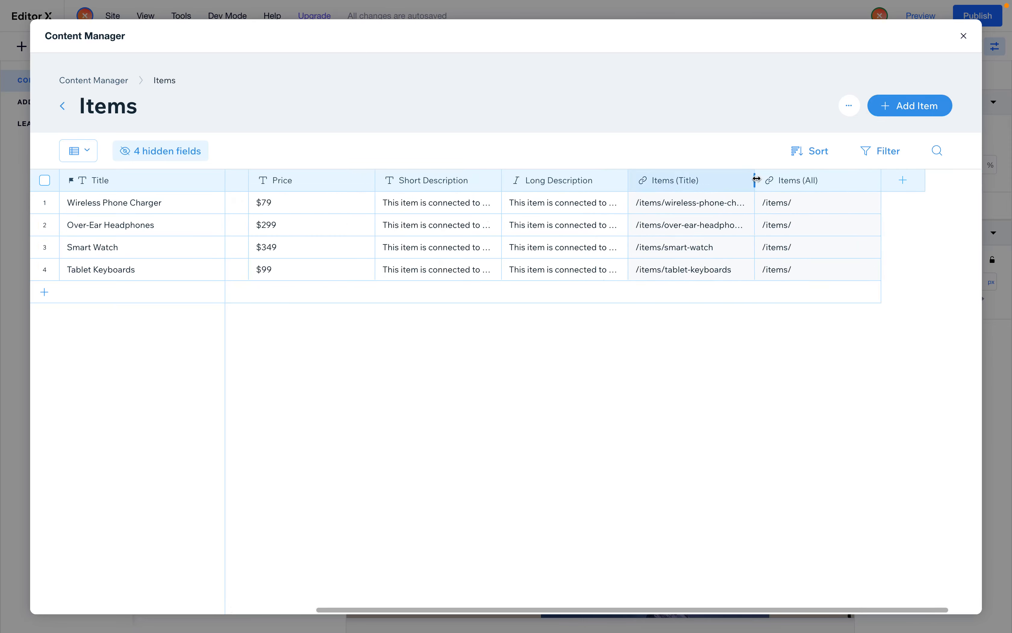
pyautogui.moveTo(763, 187); pyautogui.dragTo(793, 198)
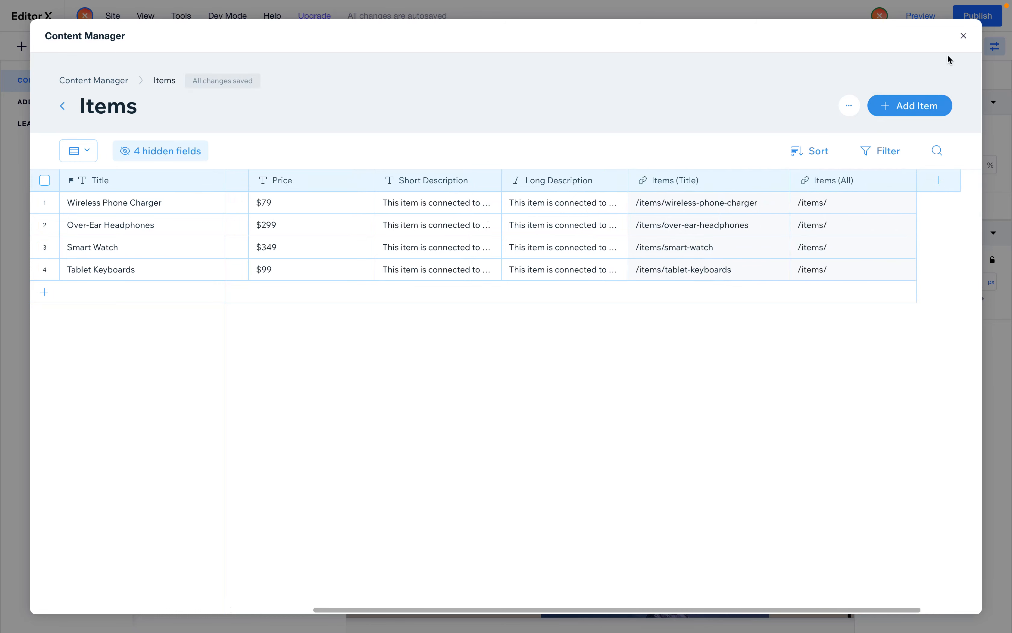
pyautogui.click(963, 36)
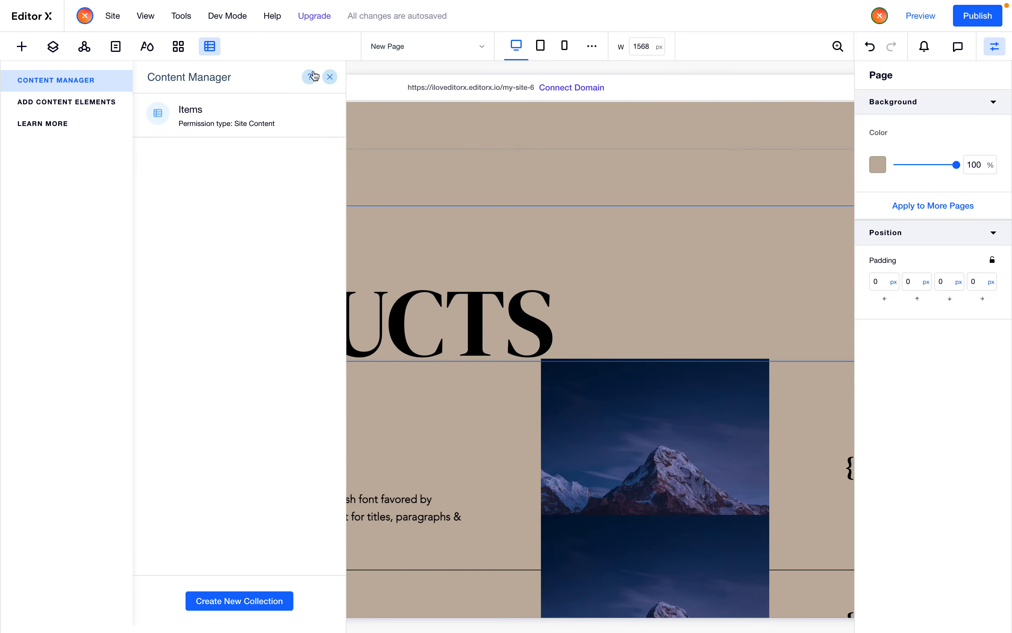
pyautogui.click(330, 83)
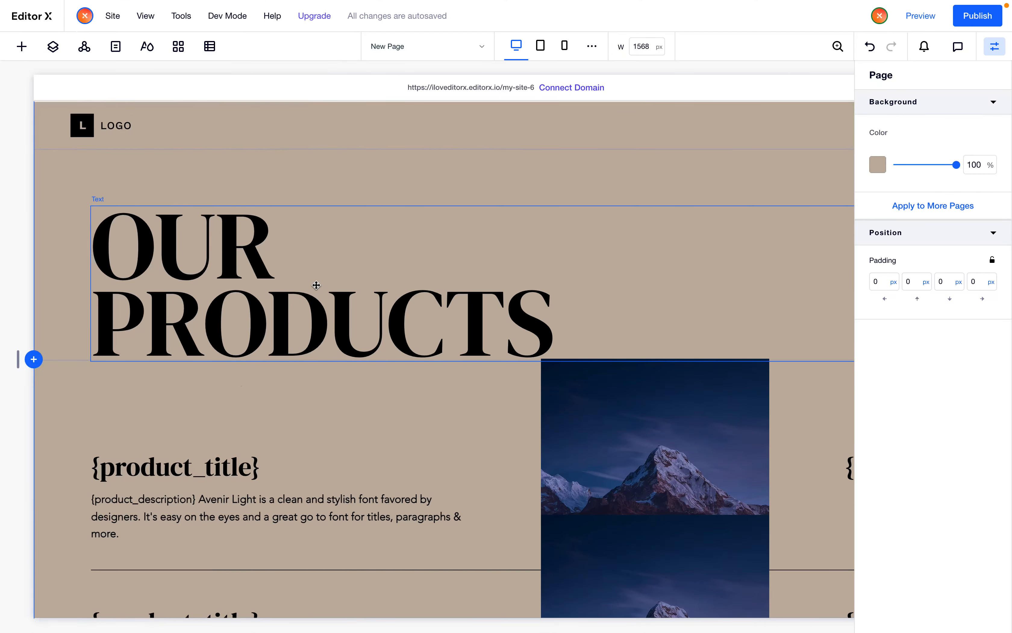
# Add a dataset to the page from the Add Content Elements panel
pyautogui.scroll(-1, 315, 285)
pyautogui.scroll(-3, 316, 285)
pyautogui.scroll(-2, 316, 285)
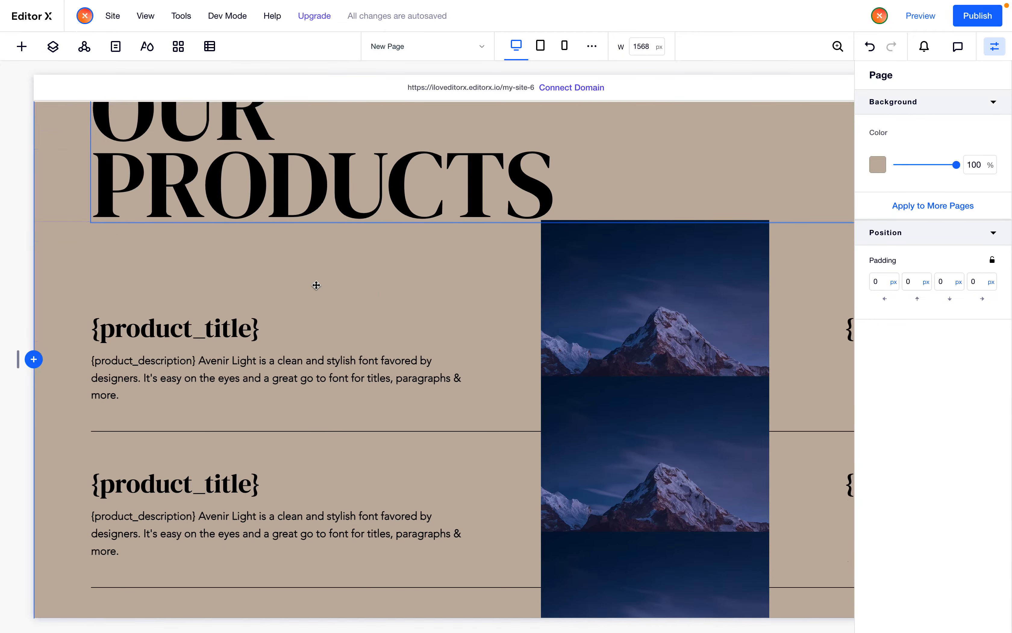
pyautogui.click(314, 295)
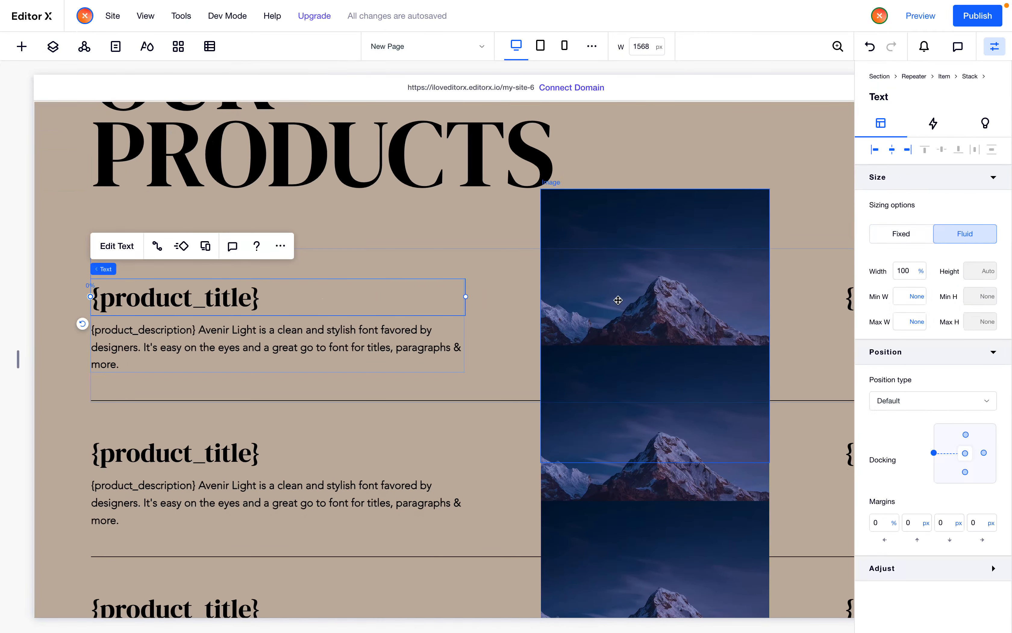
pyautogui.scroll(5, 529, 359)
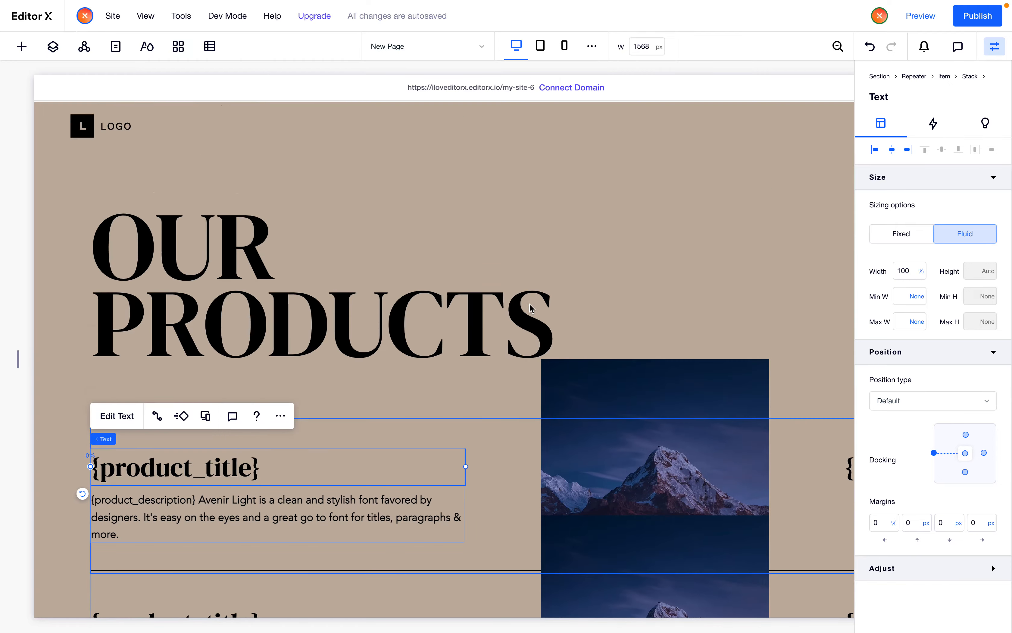
pyautogui.hscroll(5, 528, 310)
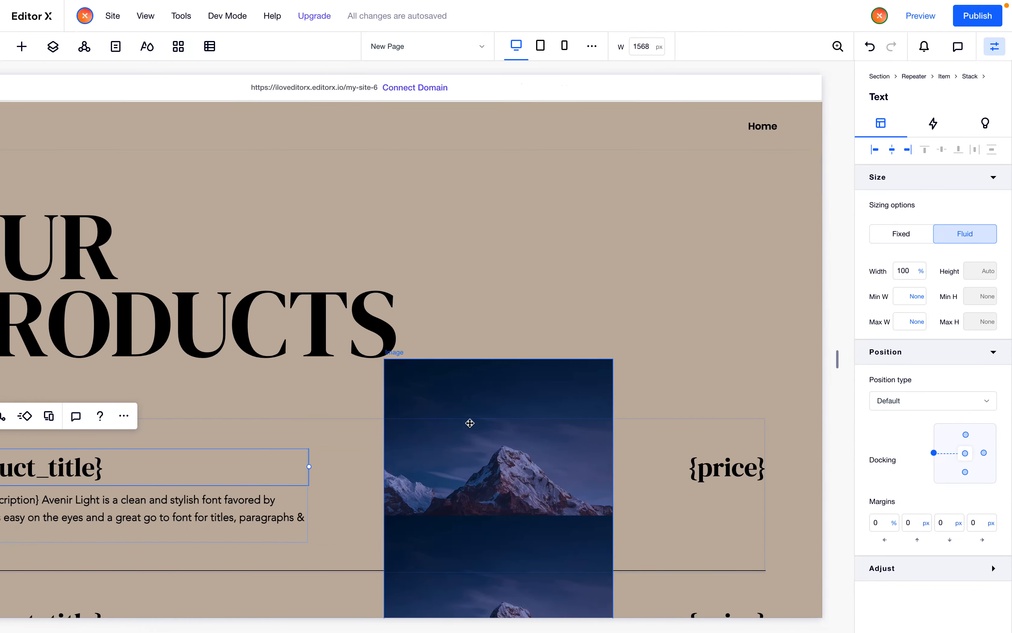
pyautogui.hscroll(-1, 466, 388)
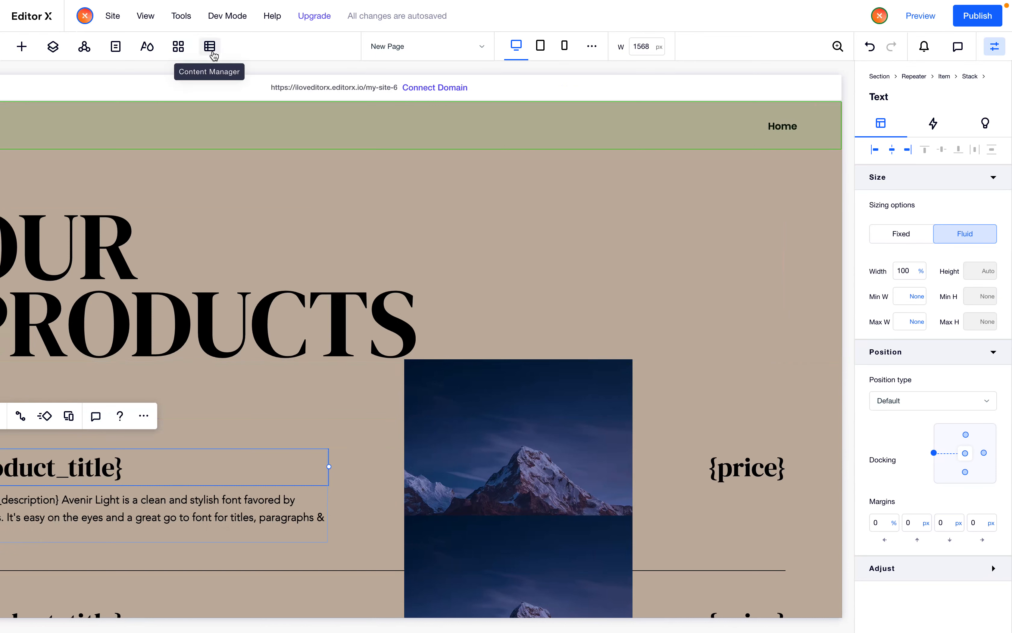
pyautogui.click(211, 51)
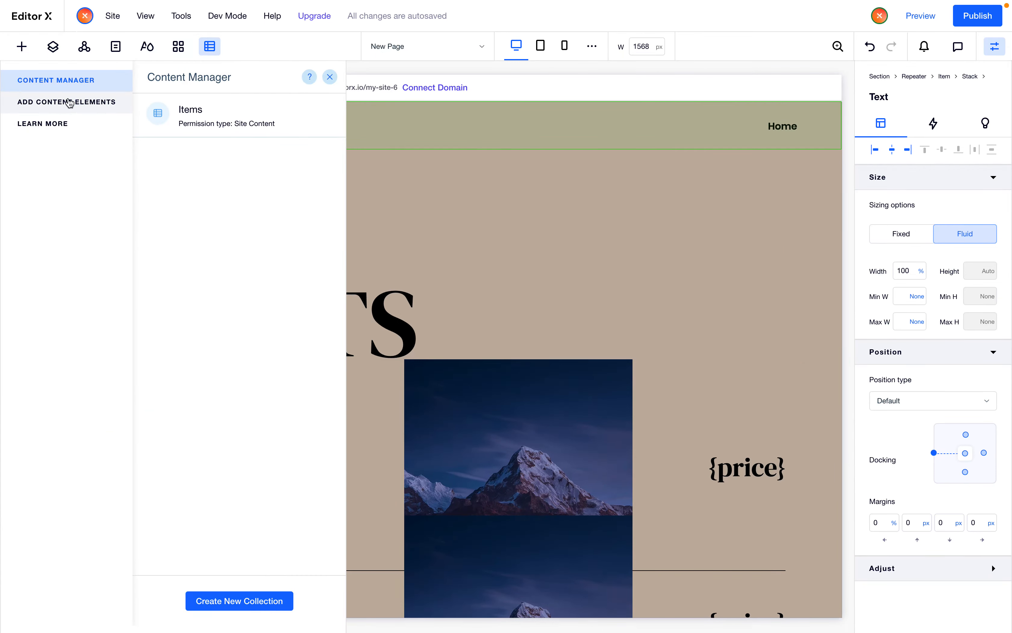
pyautogui.click(69, 101)
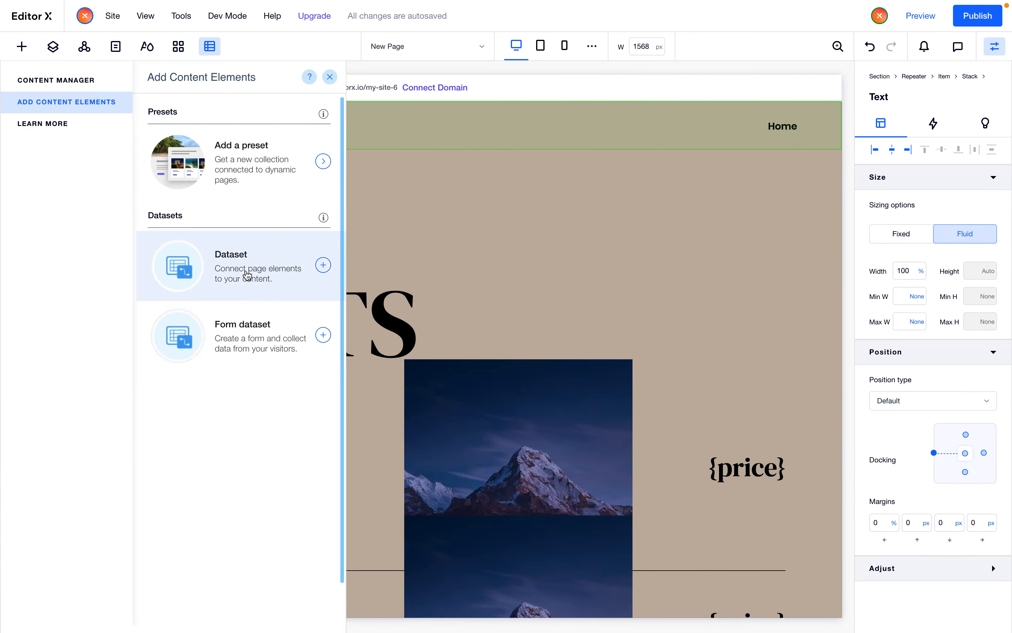
pyautogui.click(329, 271)
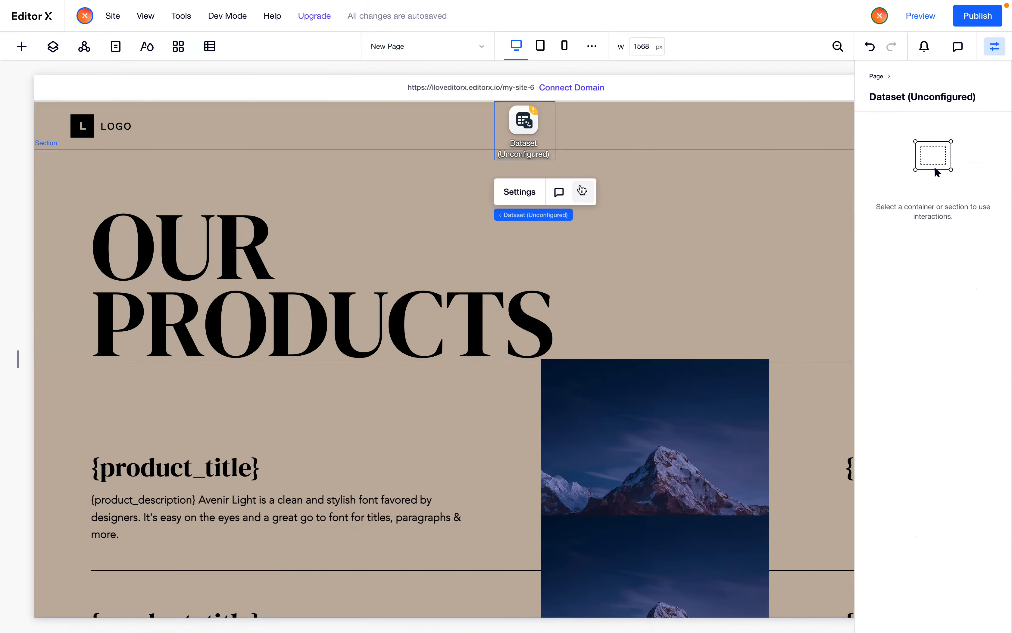
pyautogui.hscroll(5, 639, 209)
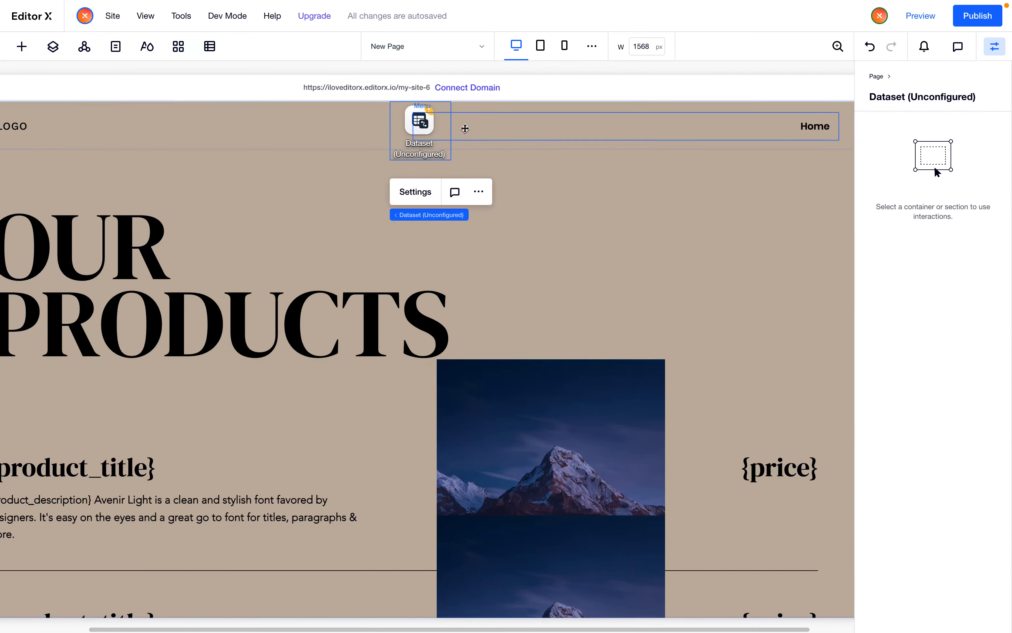
# Move the dataset beside the heading and connect it to the Items collection
pyautogui.moveTo(618, 185); pyautogui.dragTo(832, 230)
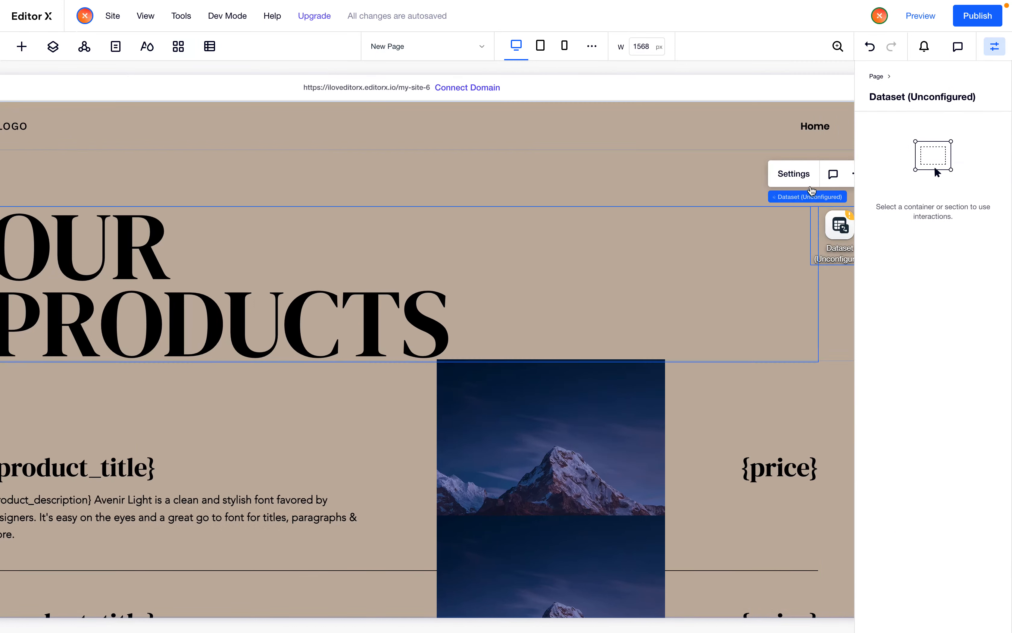
pyautogui.click(803, 178)
pyautogui.click(703, 276)
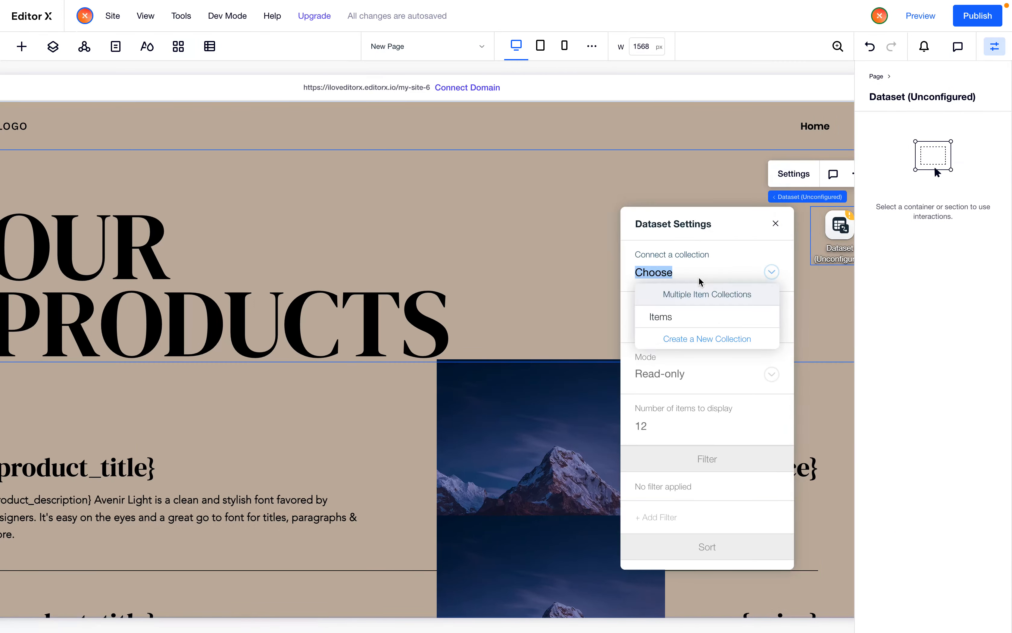
pyautogui.click(665, 319)
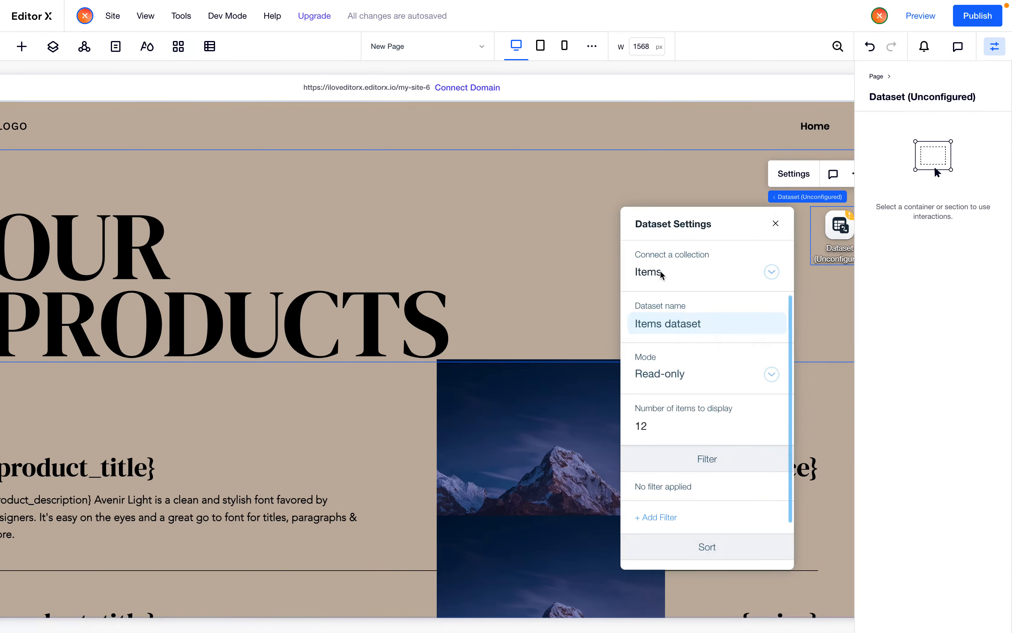
pyautogui.scroll(-1, 695, 376)
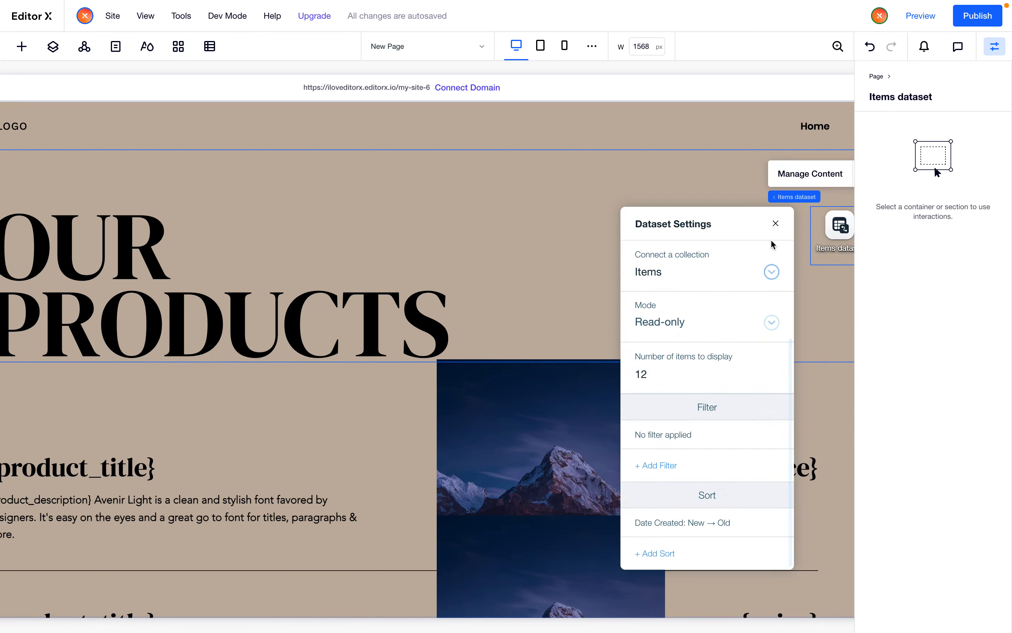
pyautogui.click(776, 223)
# Try to connect the product title text to the Items dataset's Title (Text) field
pyautogui.scroll(-2, 441, 310)
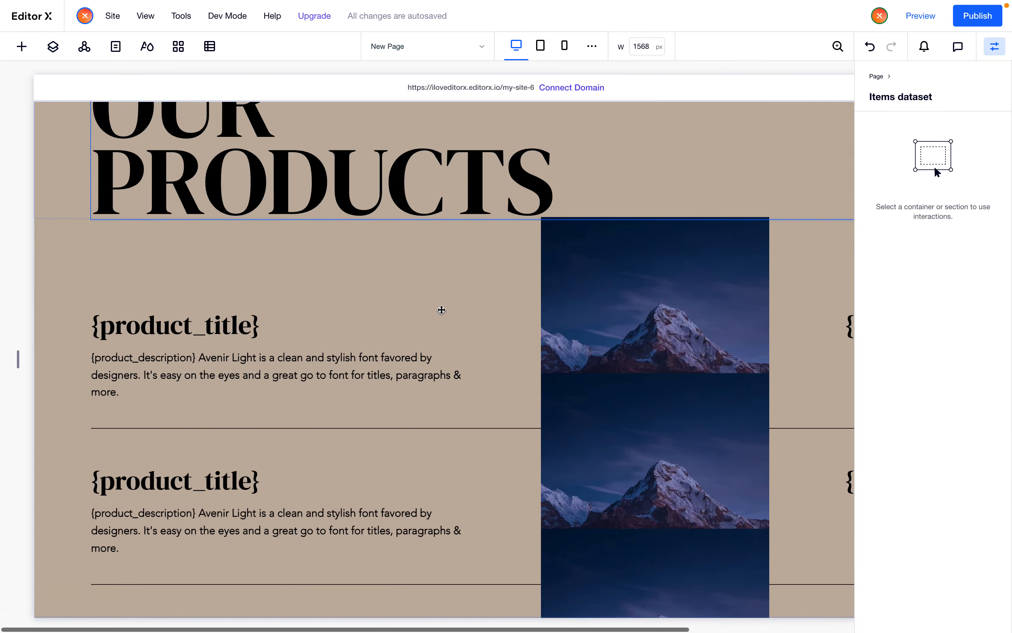
pyautogui.click(196, 321)
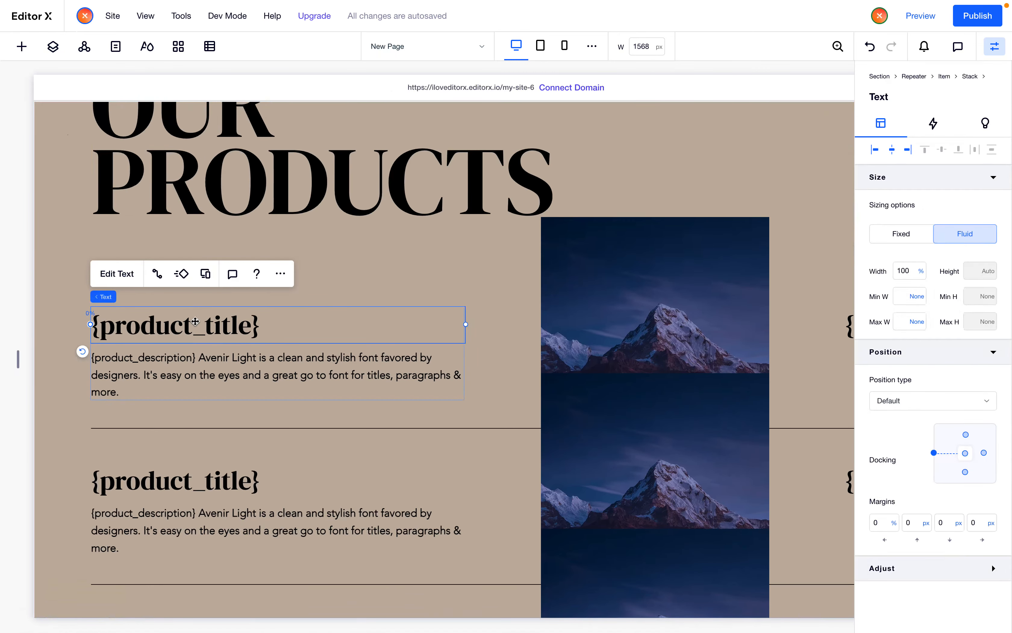
pyautogui.click(155, 273)
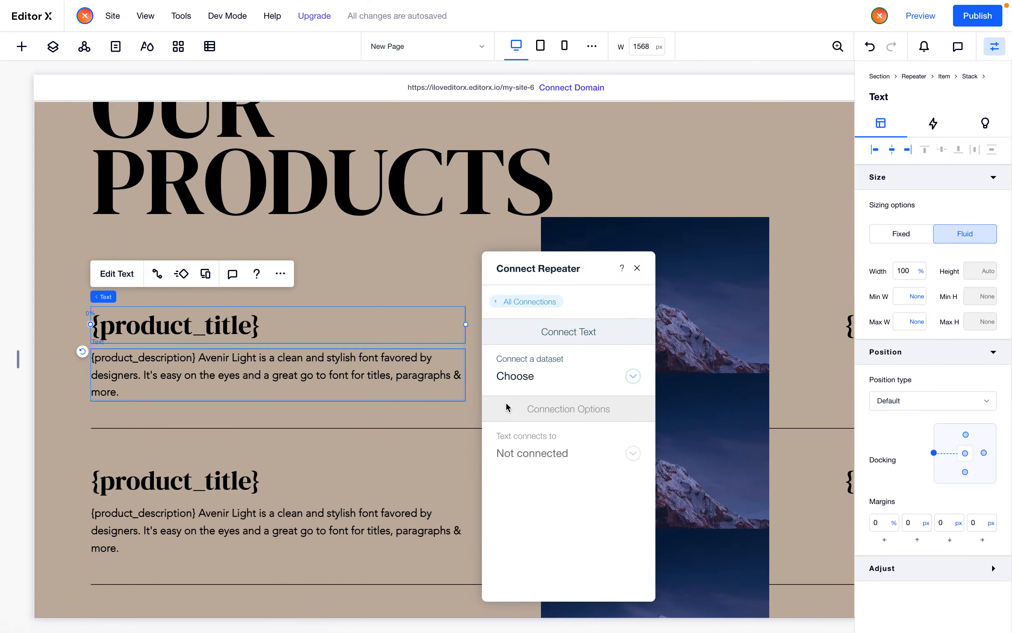
pyautogui.click(530, 382)
pyautogui.click(546, 421)
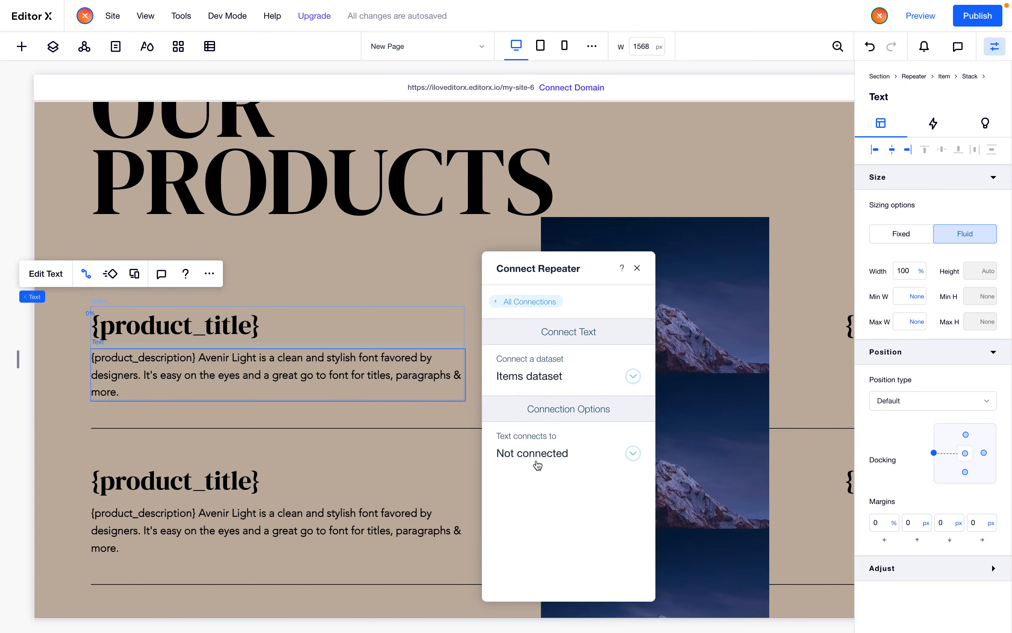
pyautogui.click(560, 460)
pyautogui.click(513, 497)
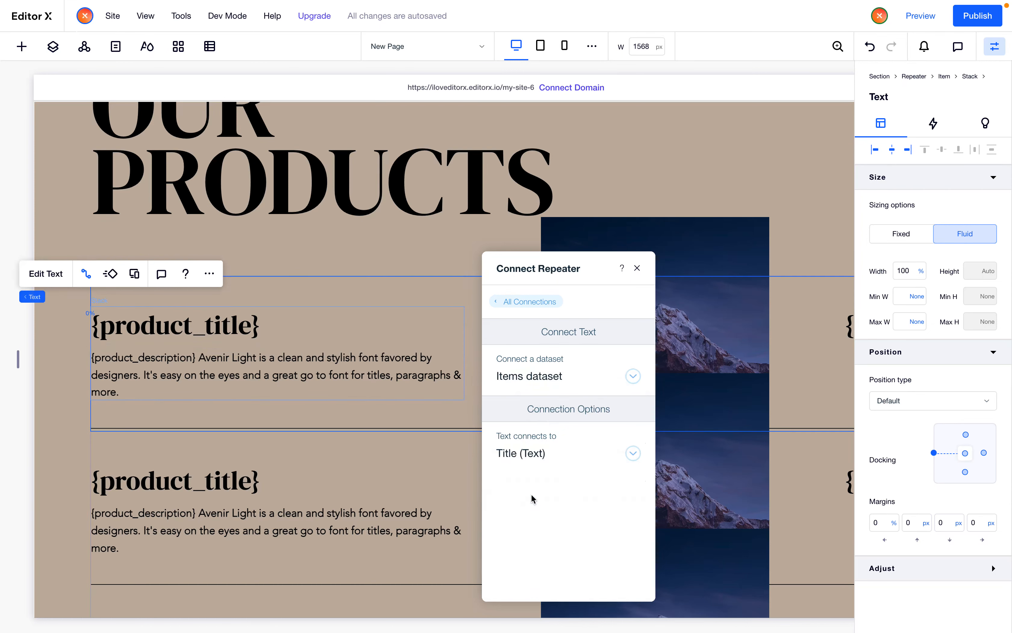
pyautogui.press('Escape')
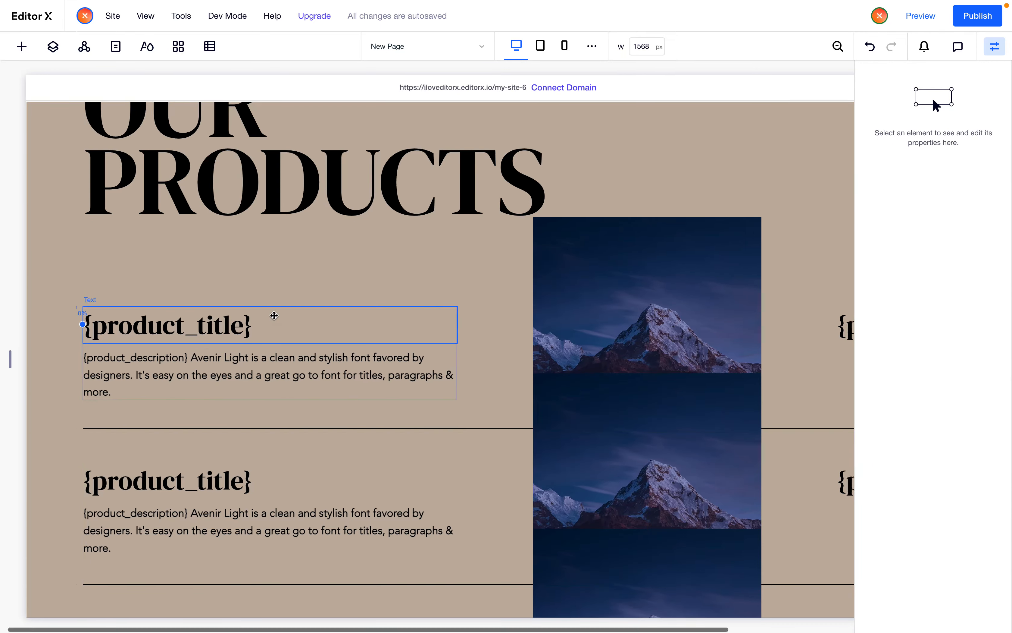
# Connect the product title text in the repeater to the Title (Text) field of Items dataset
pyautogui.click(275, 316)
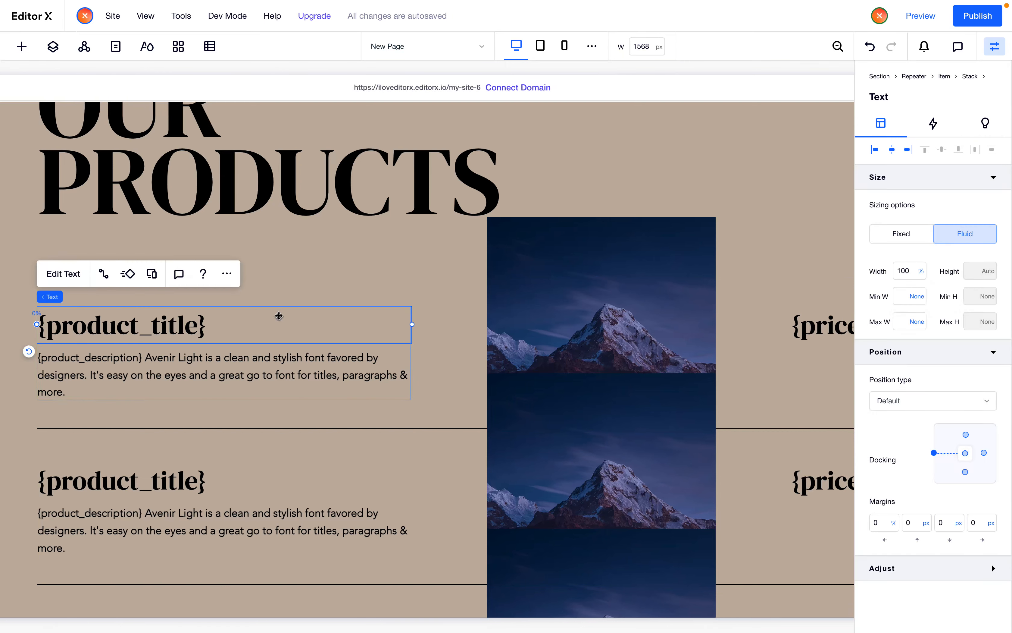
pyautogui.click(103, 276)
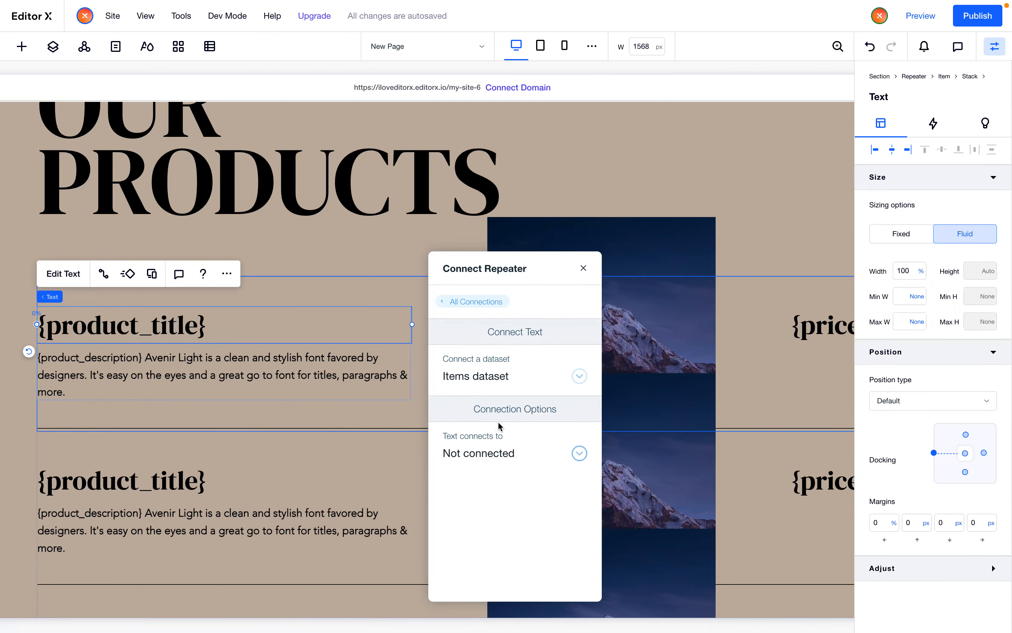
pyautogui.click(490, 451)
pyautogui.click(481, 498)
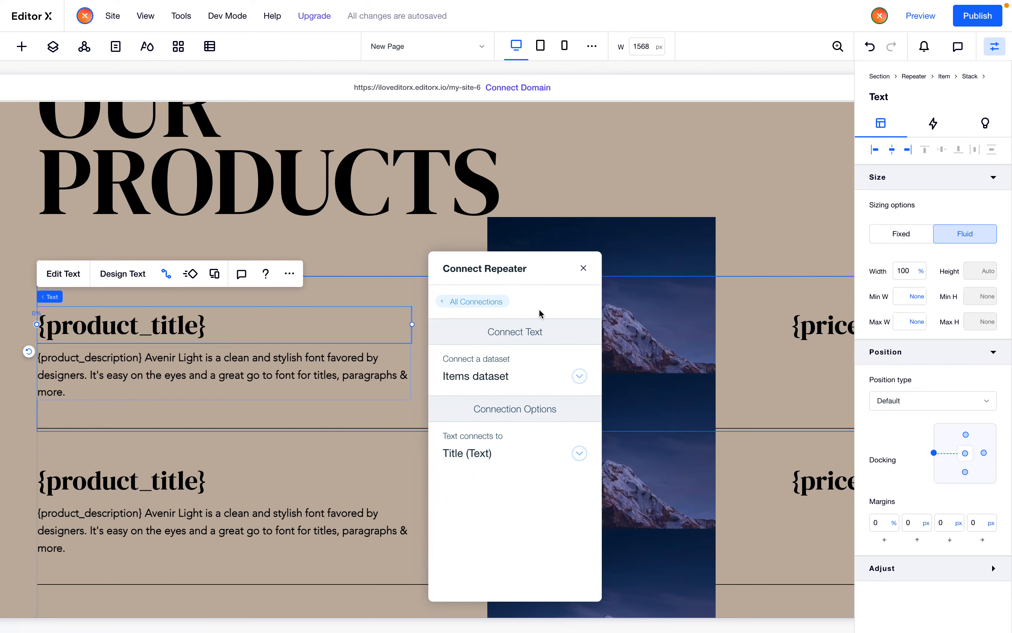
# Hide the properties panel, review the connected product titles in the list, and close the connection panel
pyautogui.click(995, 47)
pyautogui.scroll(-3, 324, 347)
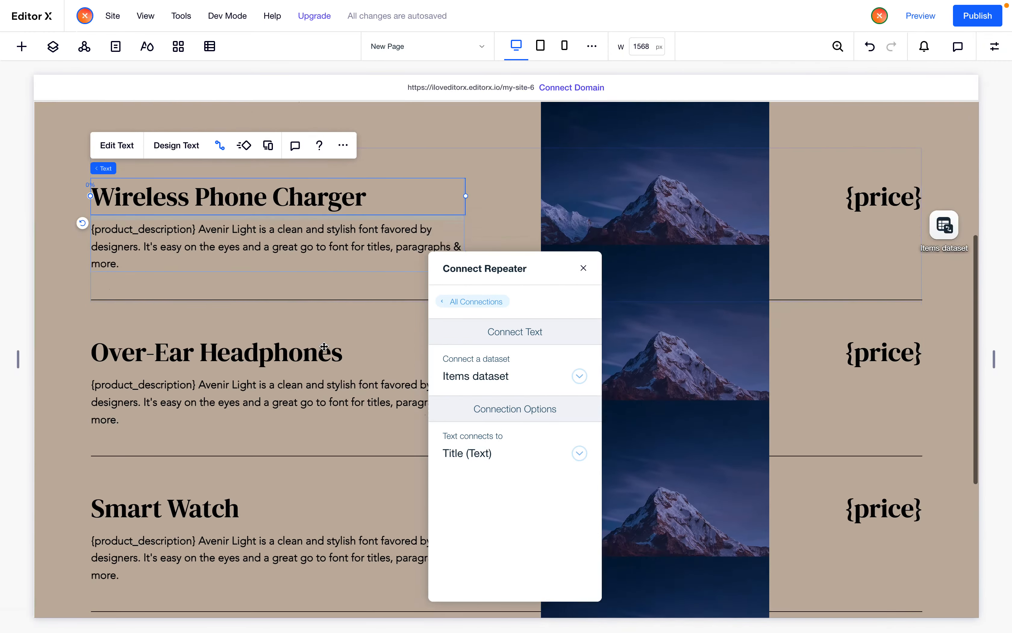
pyautogui.scroll(-5, 324, 346)
pyautogui.scroll(5, 324, 347)
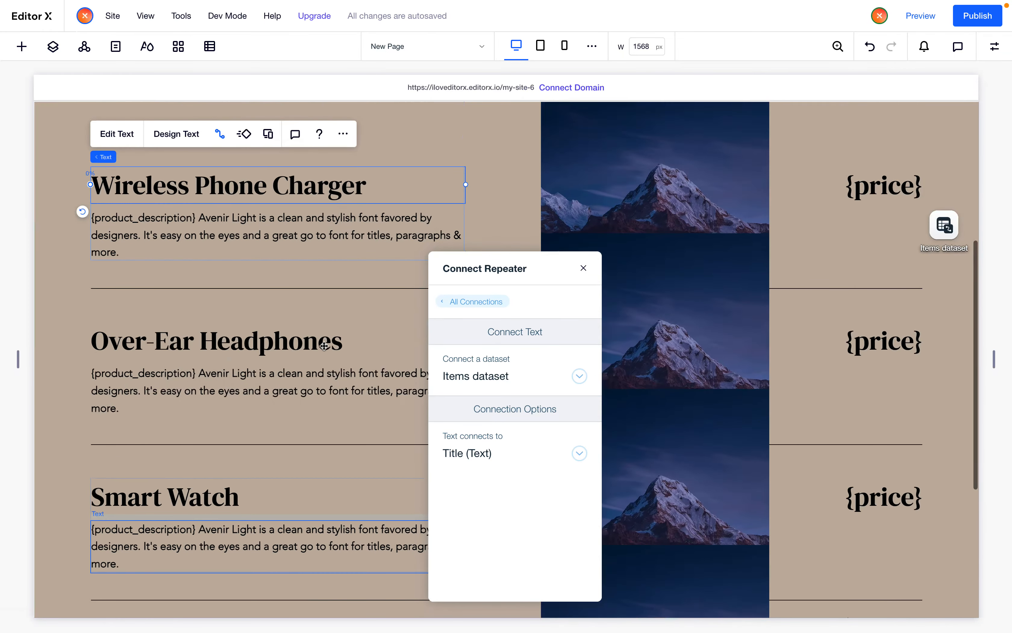
pyautogui.scroll(2, 324, 347)
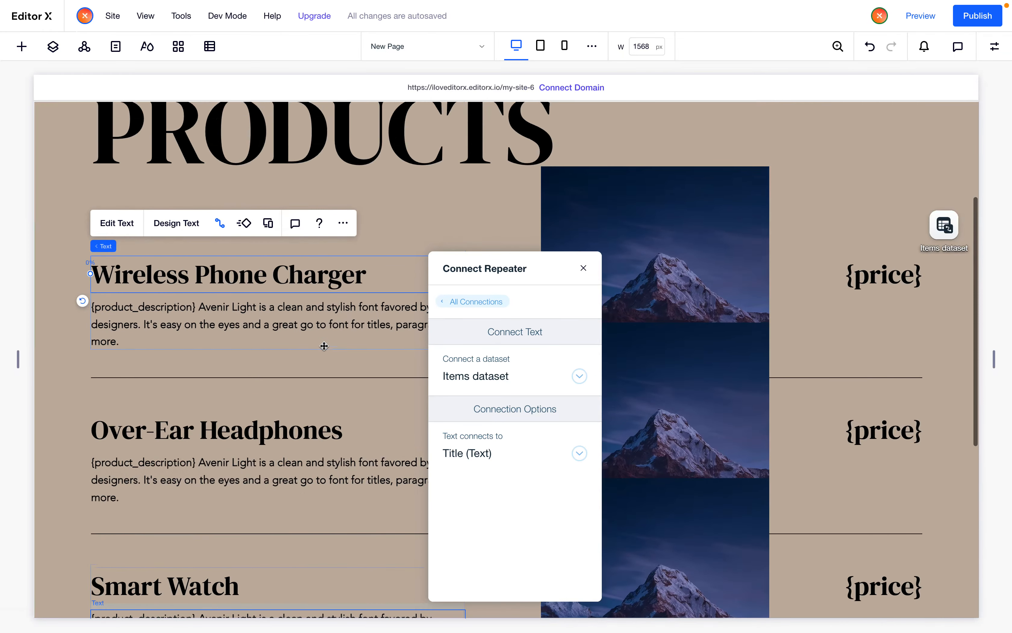
pyautogui.click(584, 270)
# Connect the price text in the repeater to the Price (Text) field of Items dataset
pyautogui.click(950, 244)
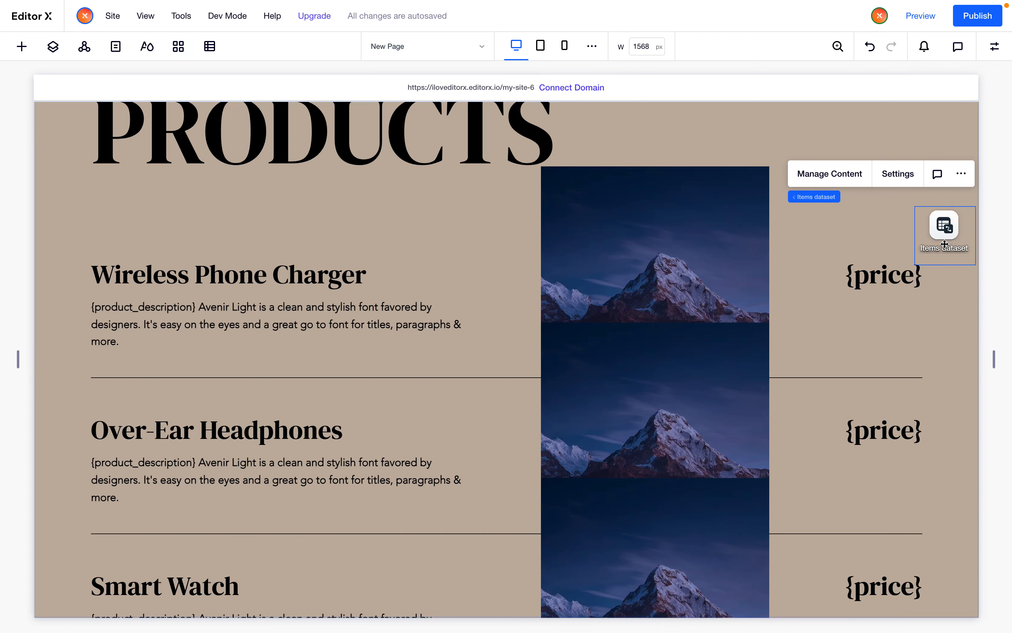
pyautogui.click(875, 277)
pyautogui.click(785, 225)
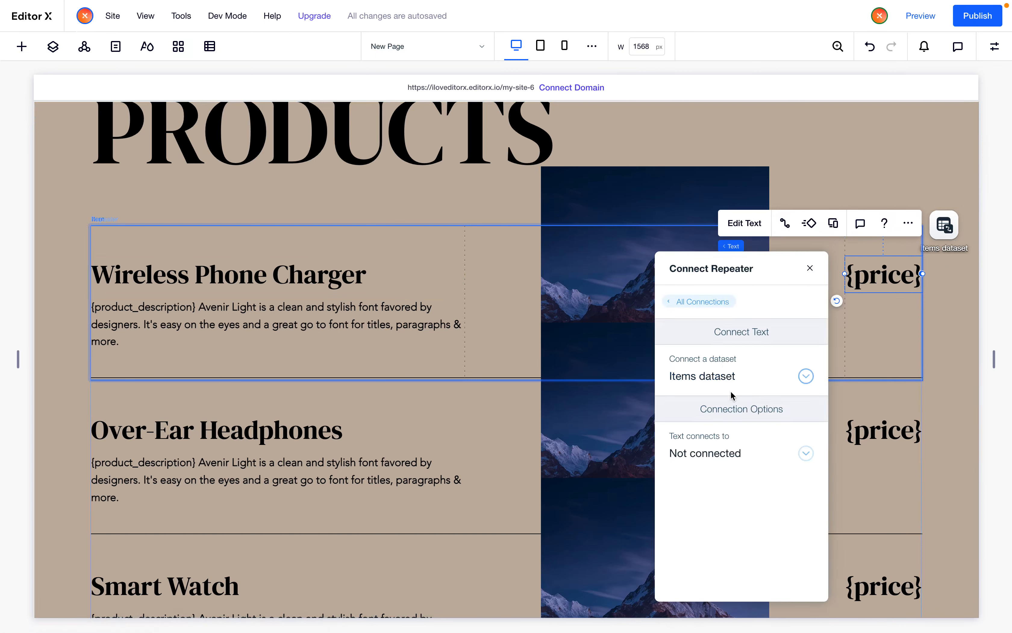
pyautogui.click(730, 456)
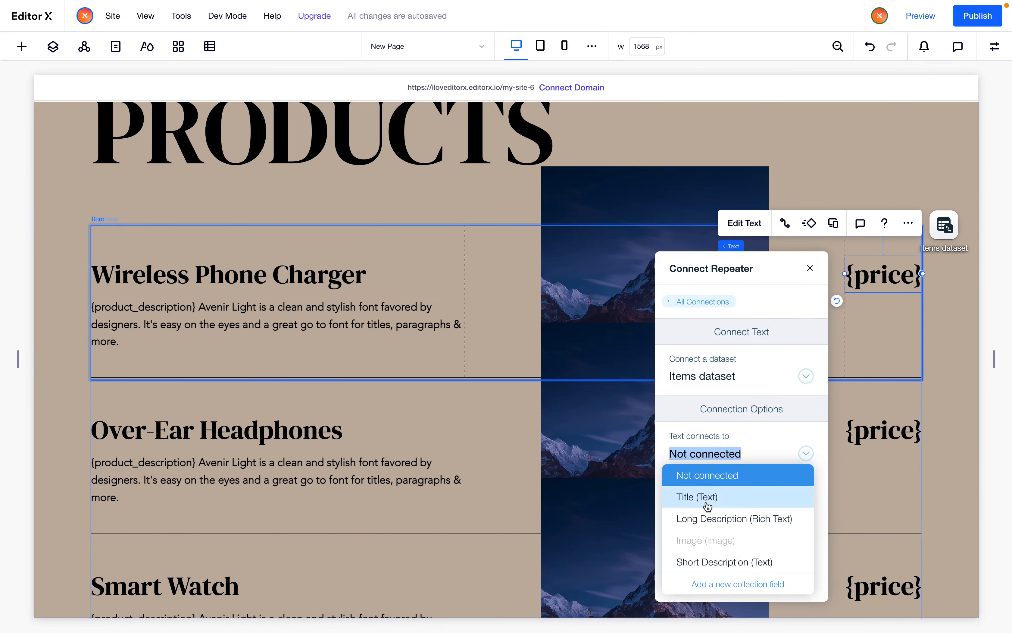
pyautogui.scroll(-3, 707, 535)
pyautogui.click(696, 509)
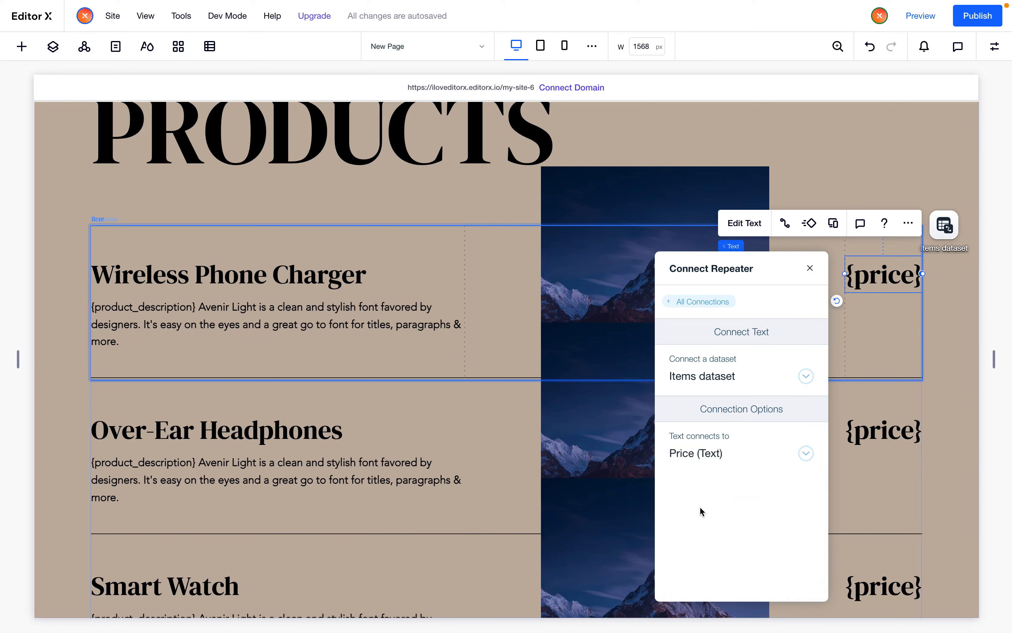
pyautogui.click(810, 269)
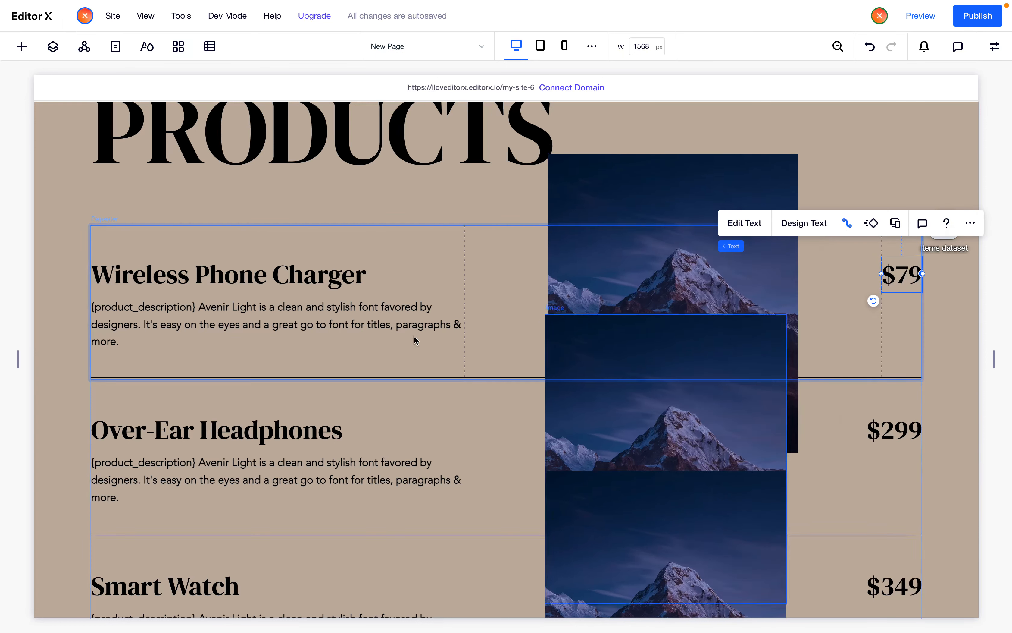
# Connect the product description text to the Short Description (Text) field of Items dataset
pyautogui.click(355, 321)
pyautogui.click(156, 267)
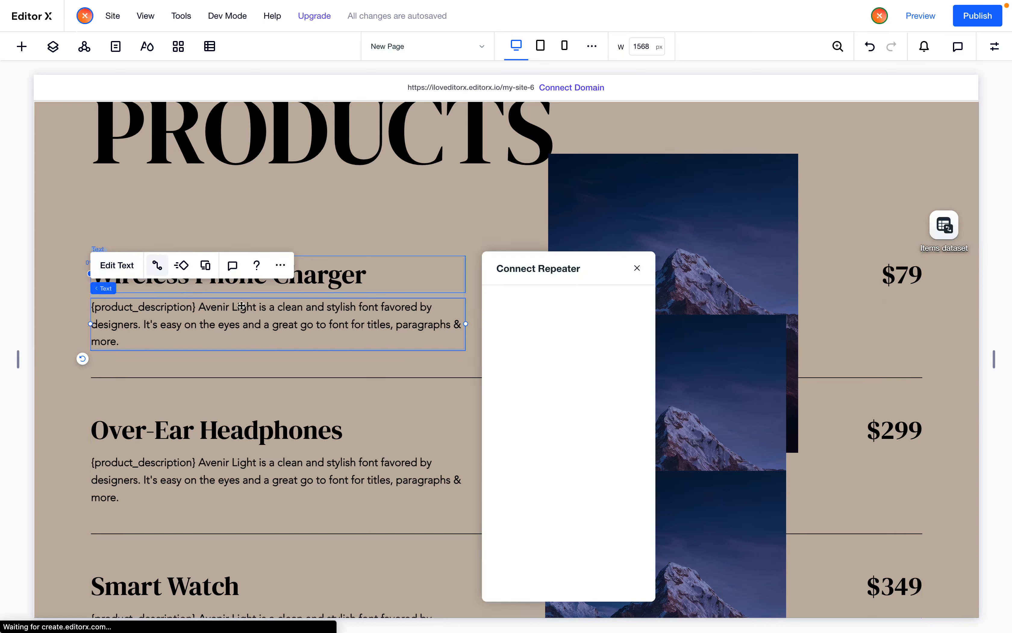
pyautogui.click(549, 455)
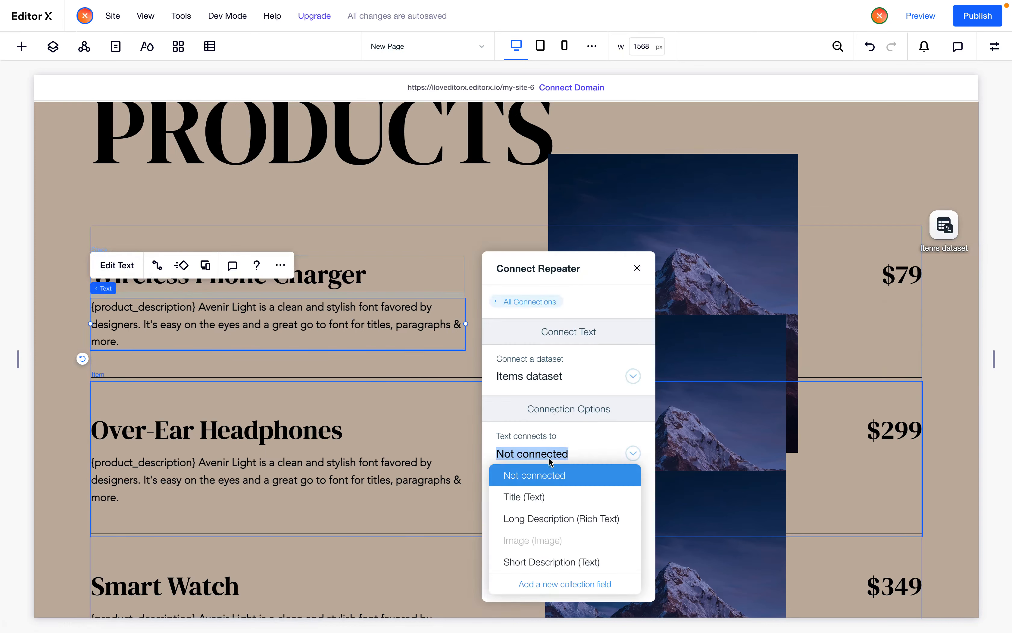
pyautogui.click(553, 561)
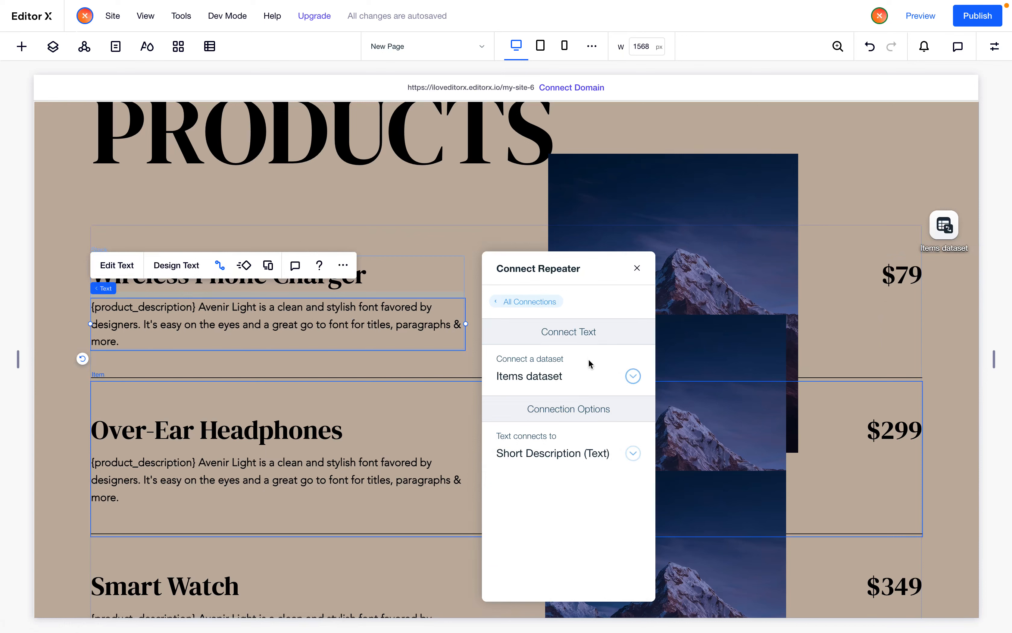
pyautogui.click(637, 270)
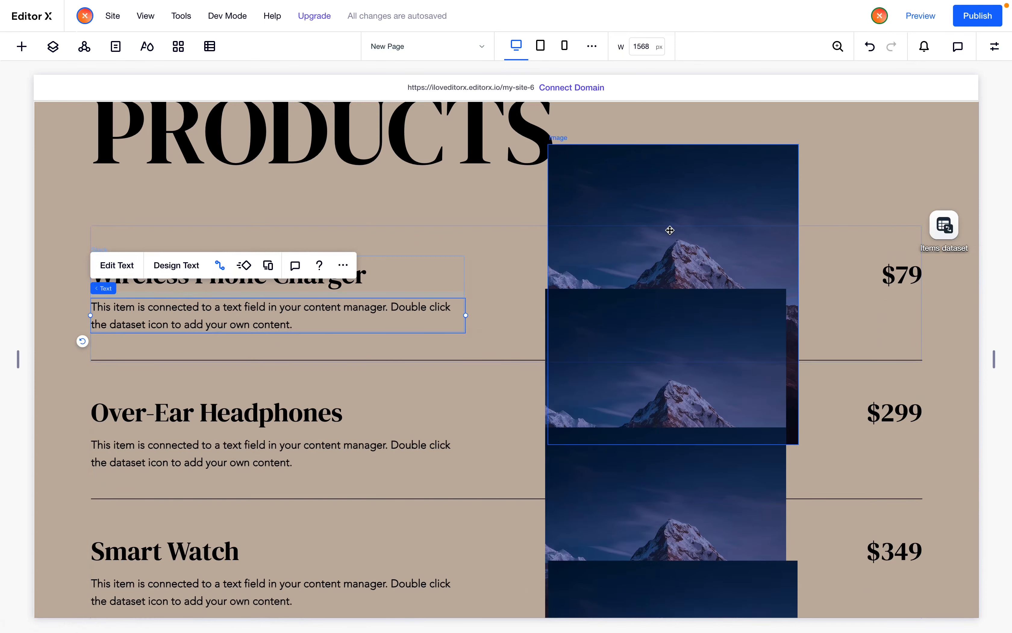
# Connect the product image's source to the Image (Image) field and its link to Items (Title)
pyautogui.click(670, 231)
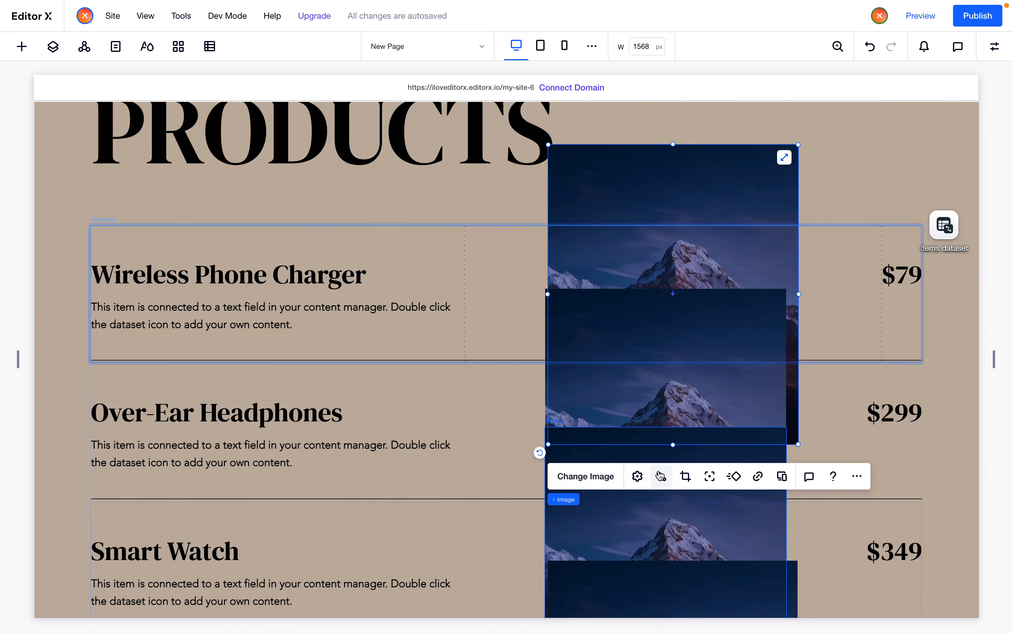
pyautogui.click(660, 476)
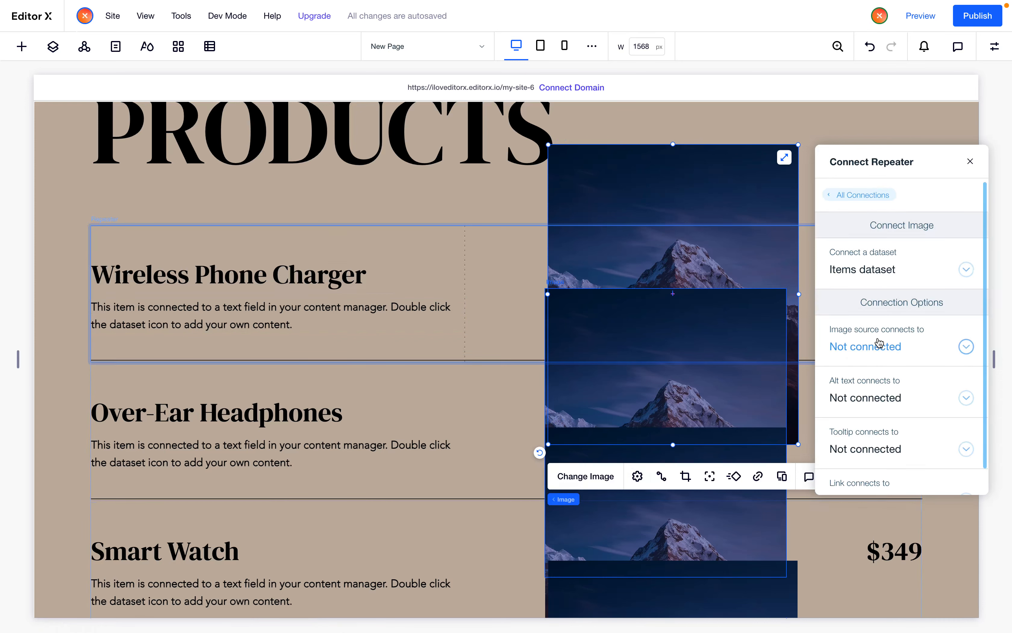
pyautogui.click(869, 347)
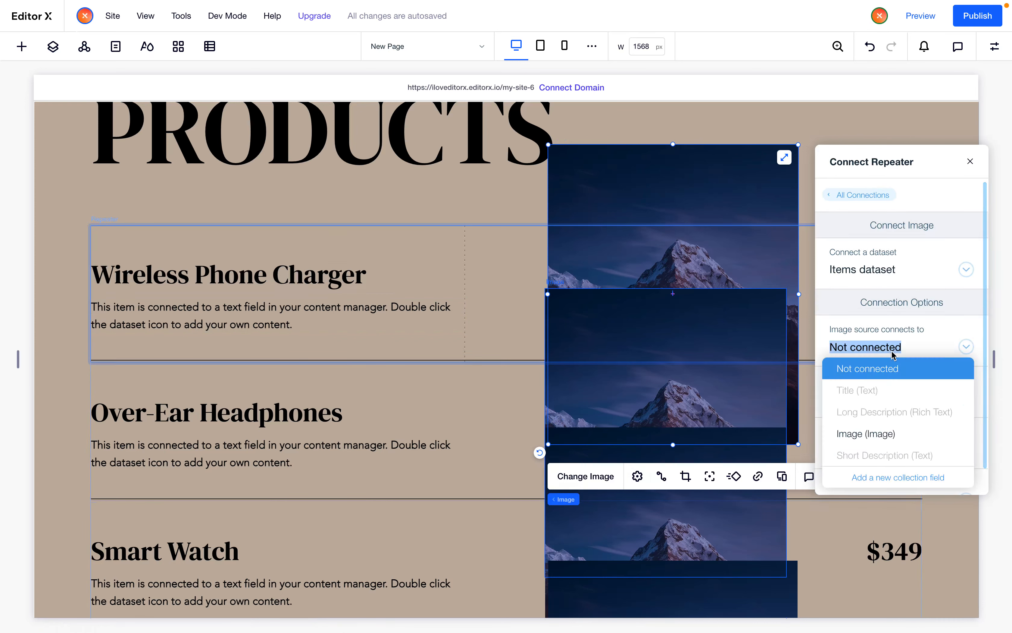
pyautogui.click(872, 432)
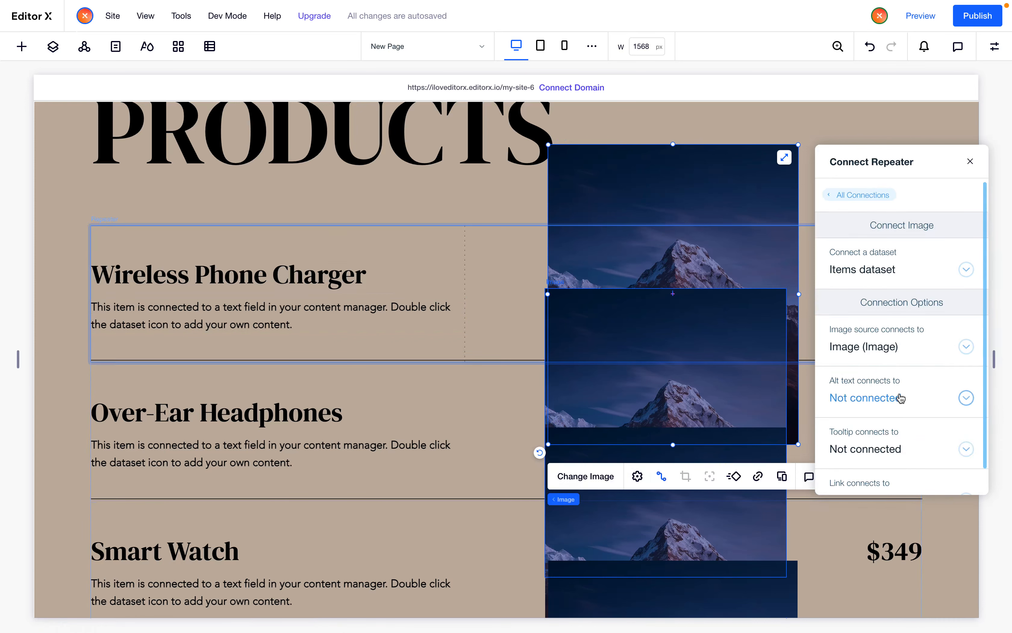
pyautogui.scroll(-1, 892, 399)
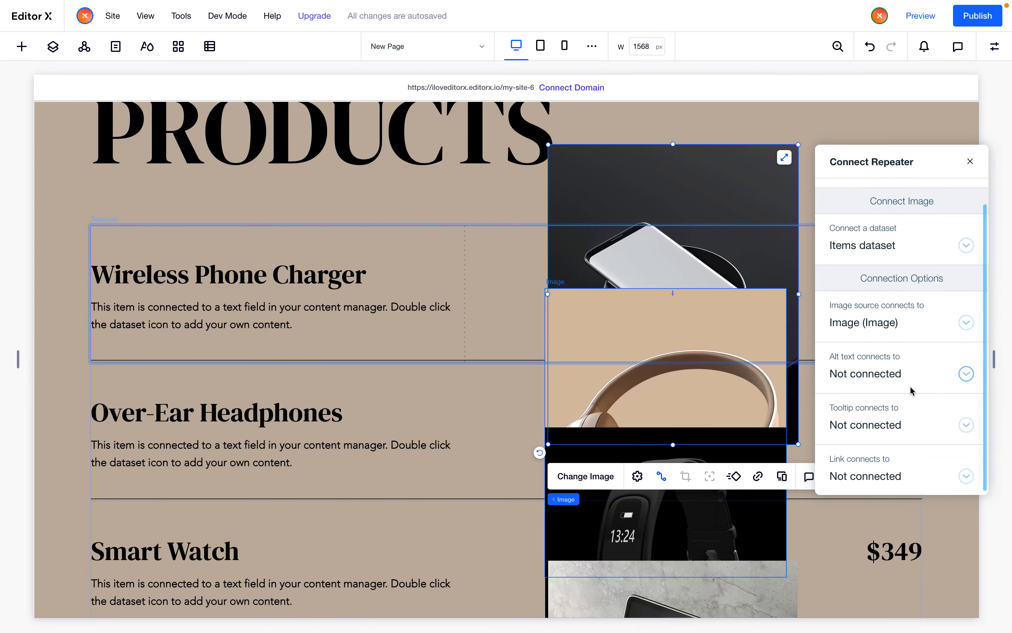
pyautogui.click(868, 477)
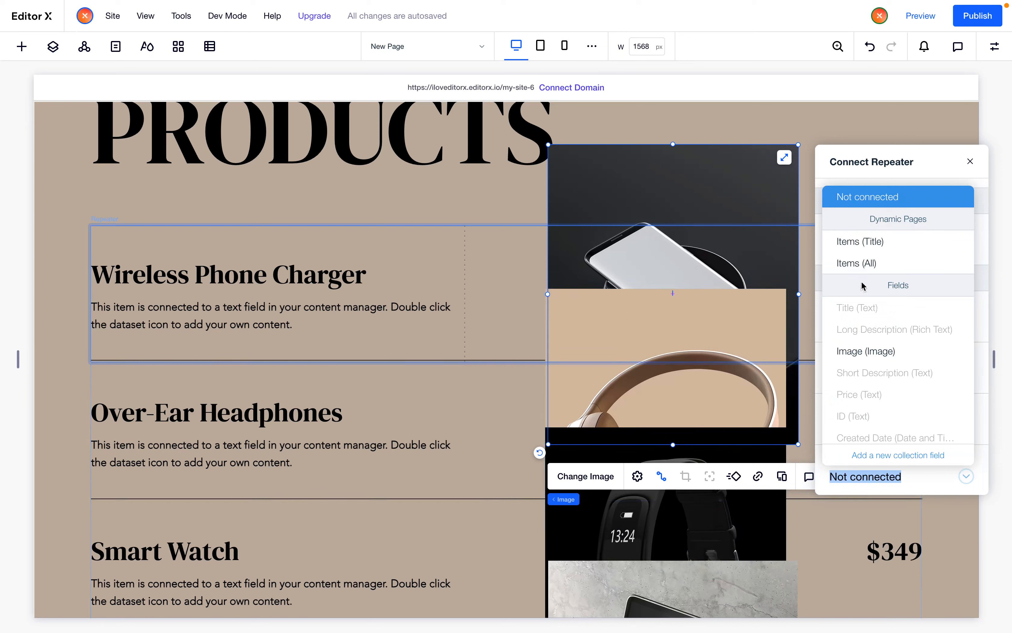
pyautogui.click(861, 241)
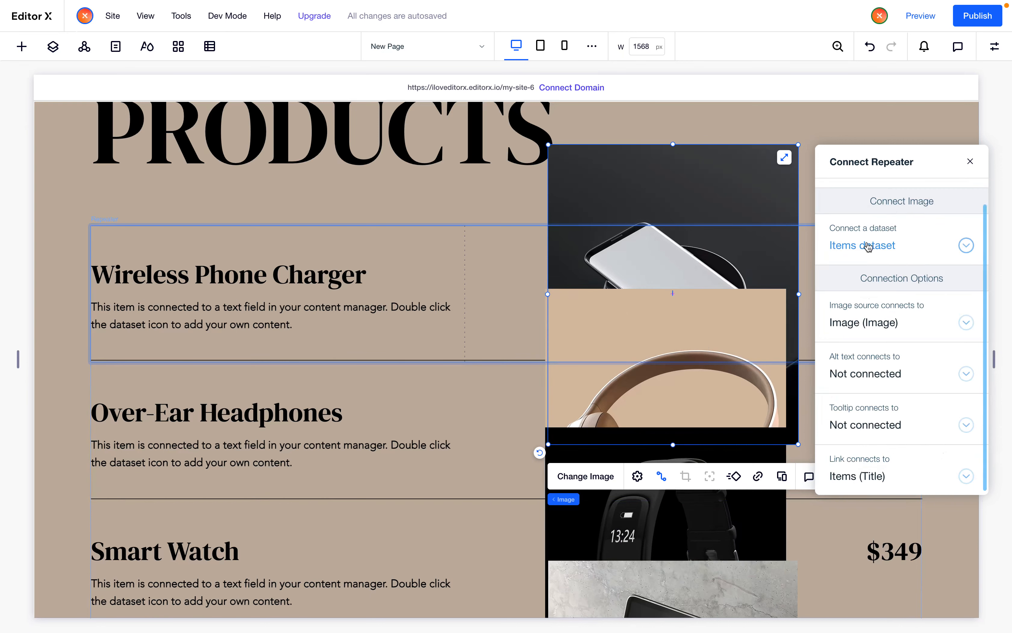
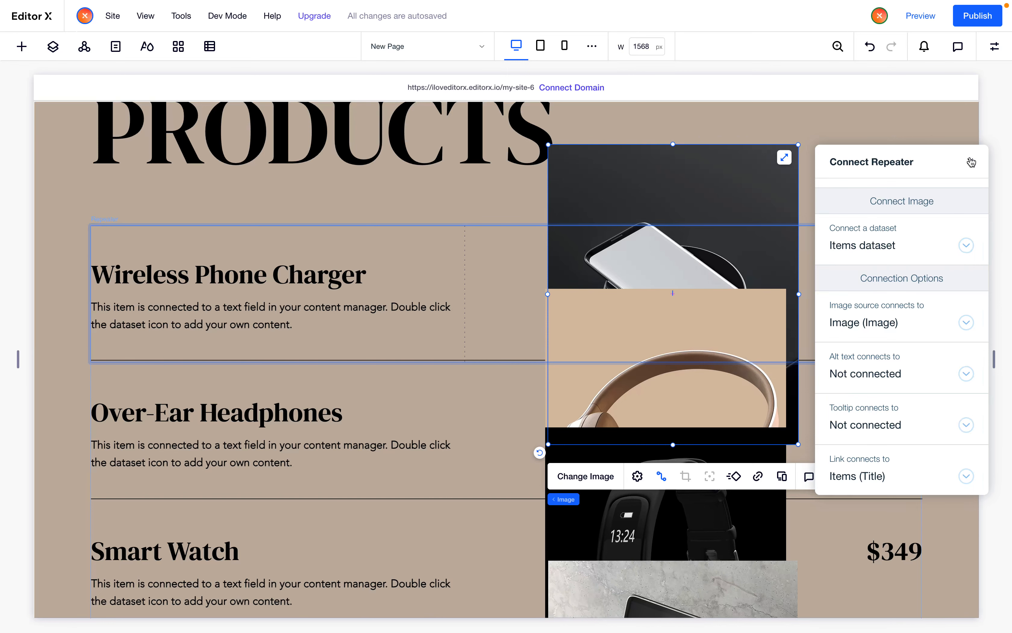
# Give the product image in the repeater a 1 px black border
pyautogui.click(971, 162)
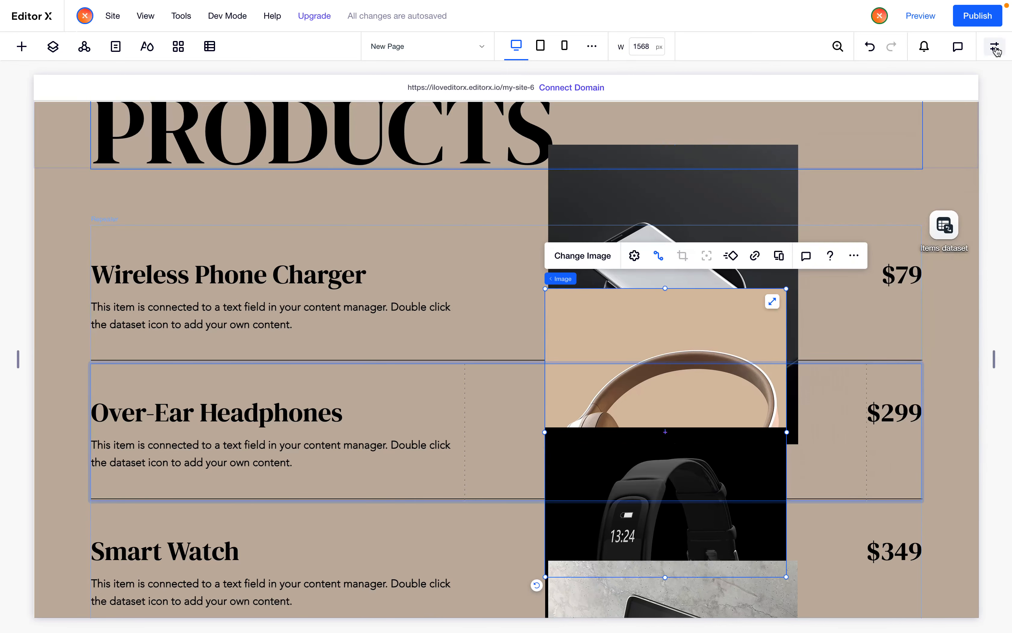
pyautogui.click(995, 47)
pyautogui.click(913, 125)
pyautogui.click(876, 186)
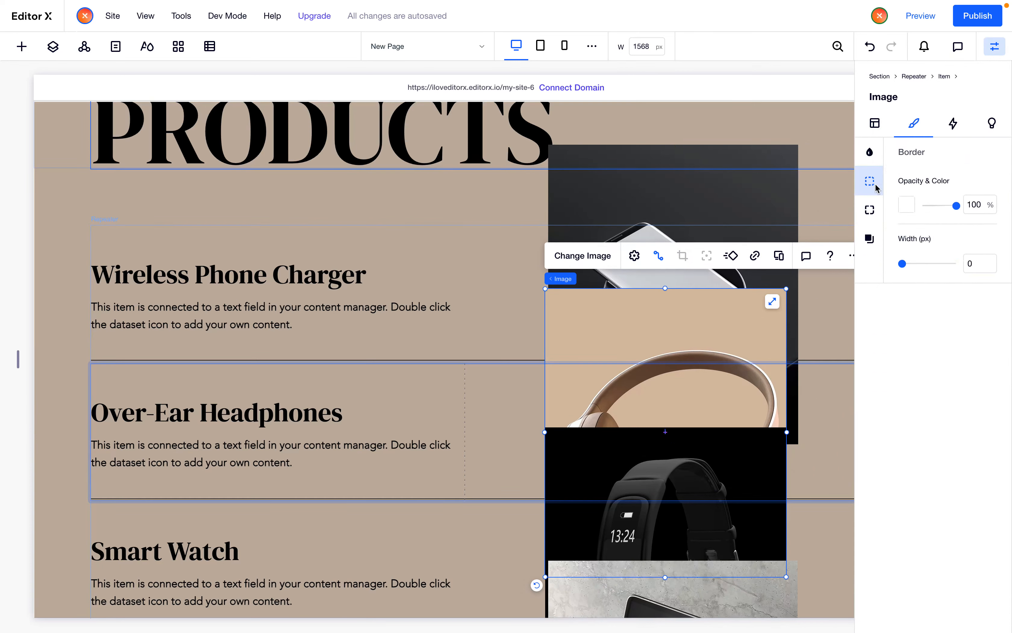
pyautogui.click(971, 271)
pyautogui.write('1')
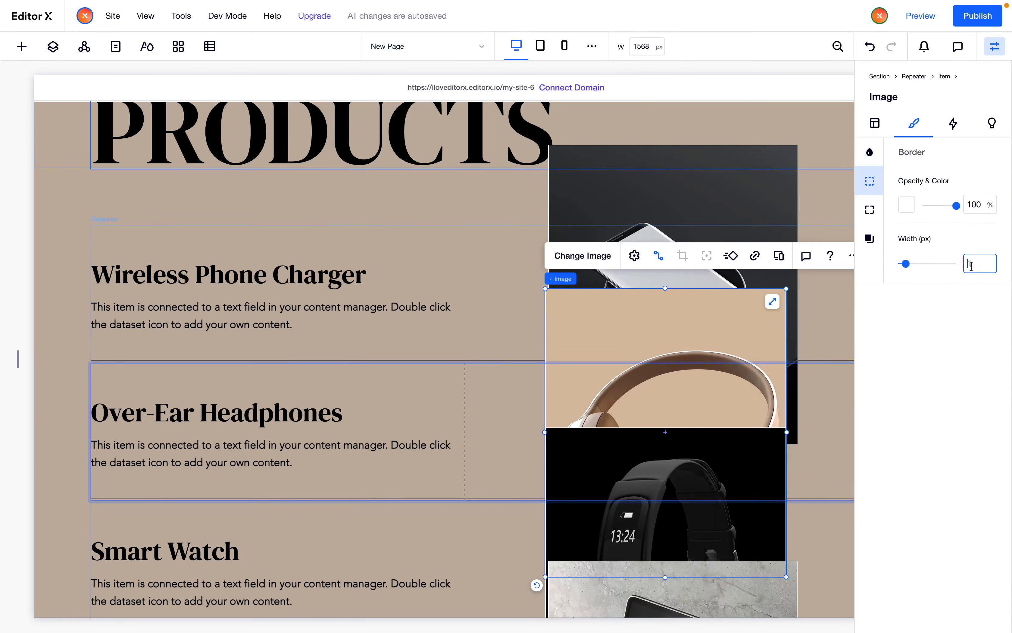
pyautogui.click(906, 205)
pyautogui.click(550, 247)
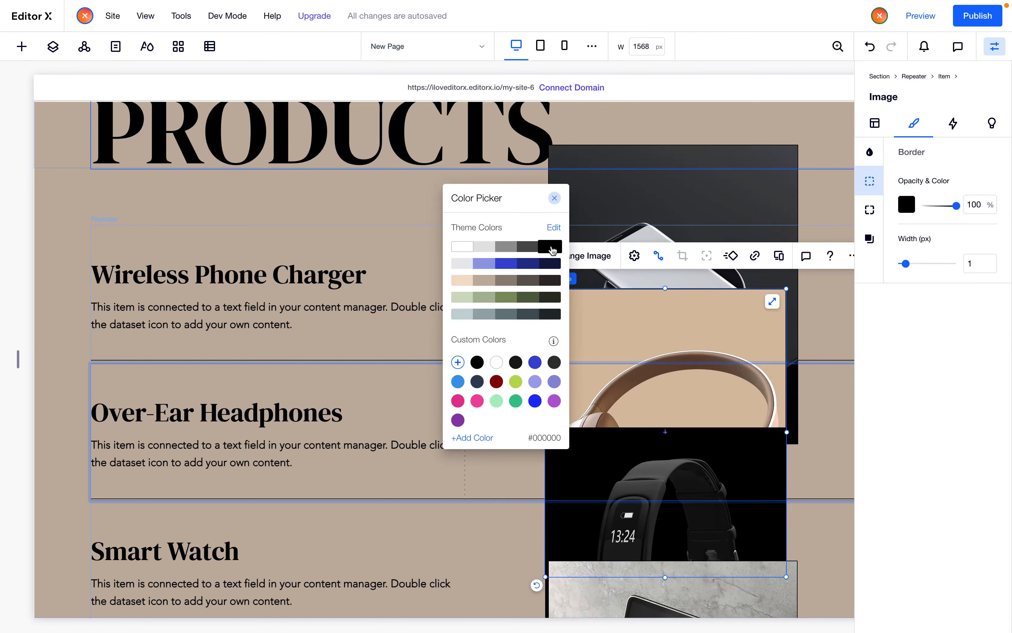
# Scroll through the repeater to review the product titles, descriptions, prices and images
pyautogui.click(252, 311)
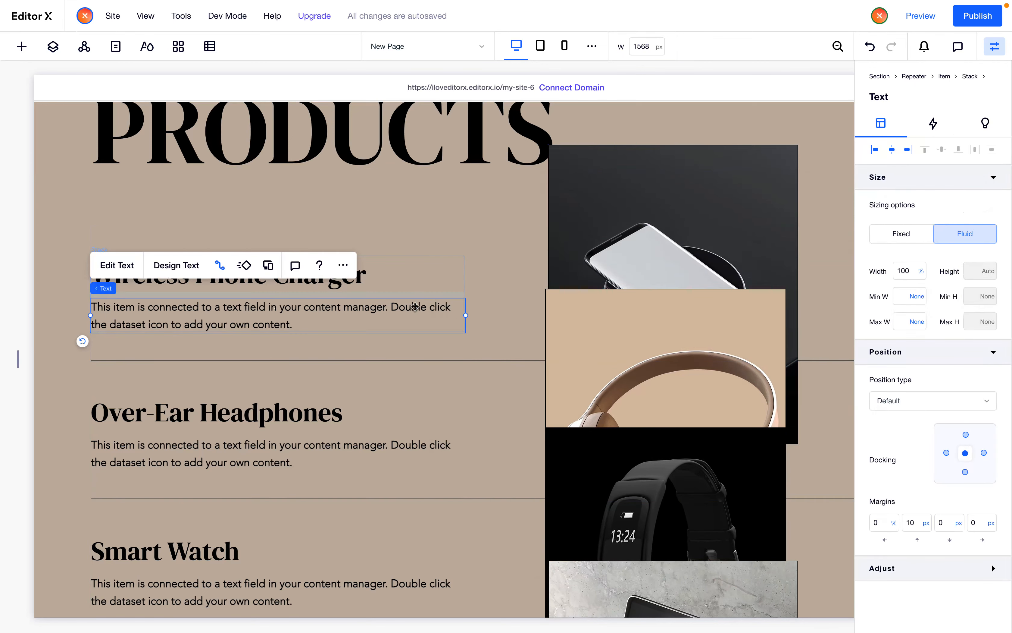
pyautogui.click(996, 49)
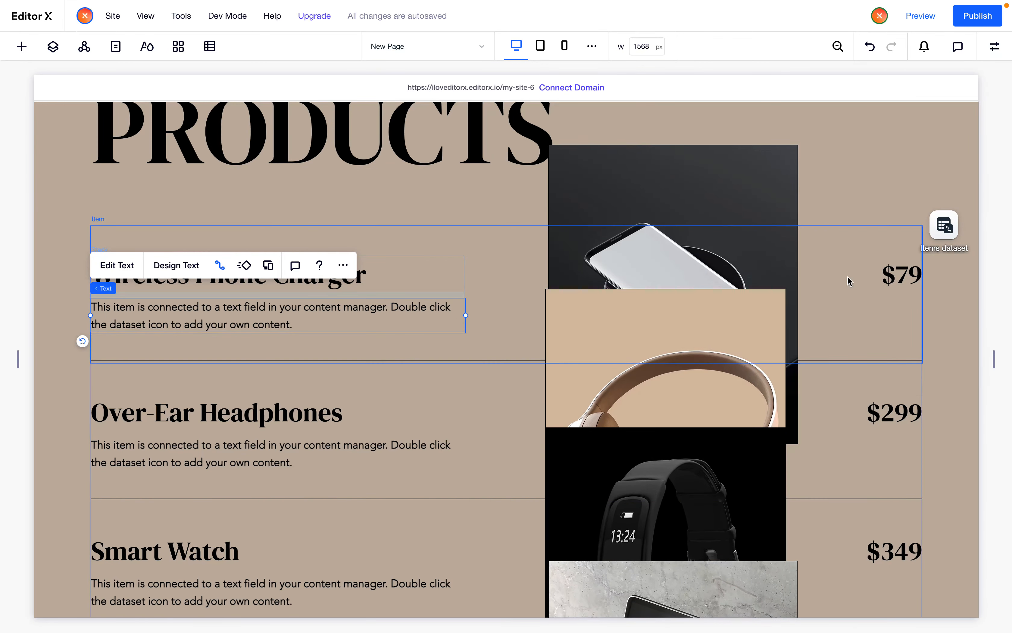
pyautogui.scroll(-2, 850, 281)
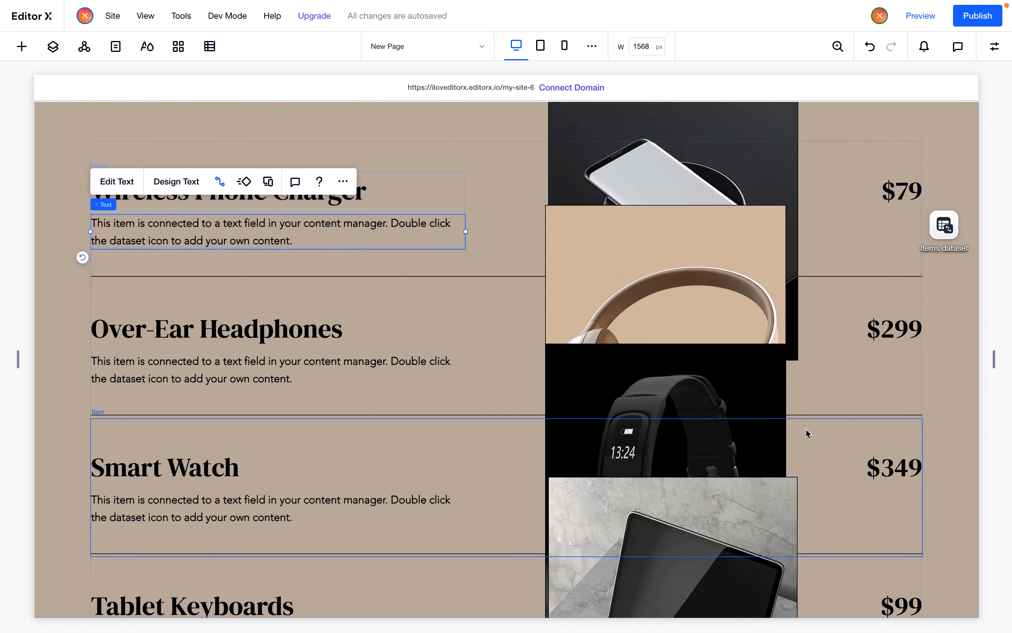
pyautogui.scroll(2, 756, 266)
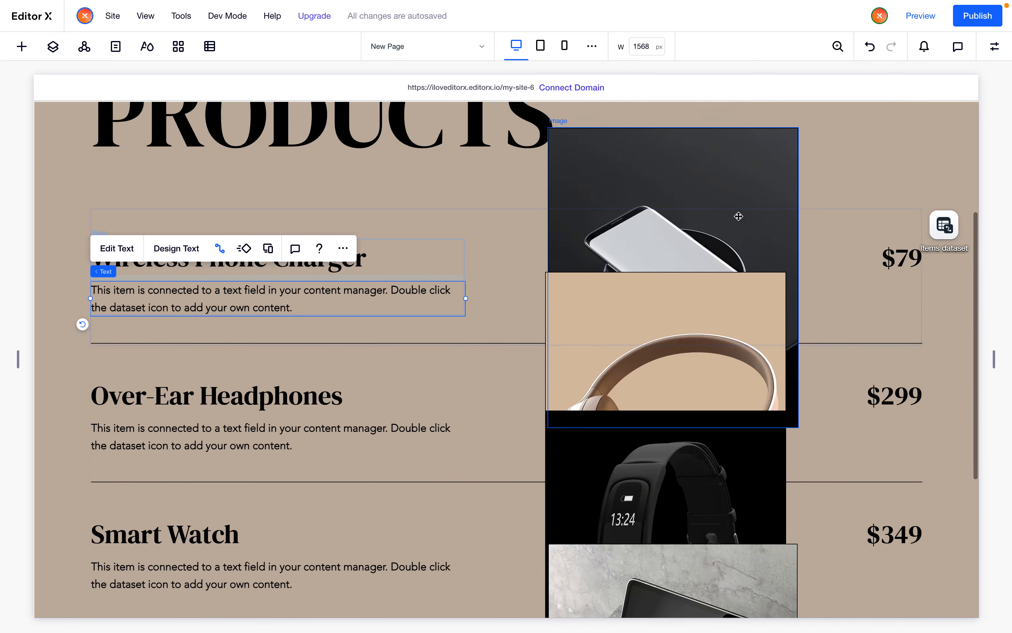
pyautogui.scroll(-3, 725, 359)
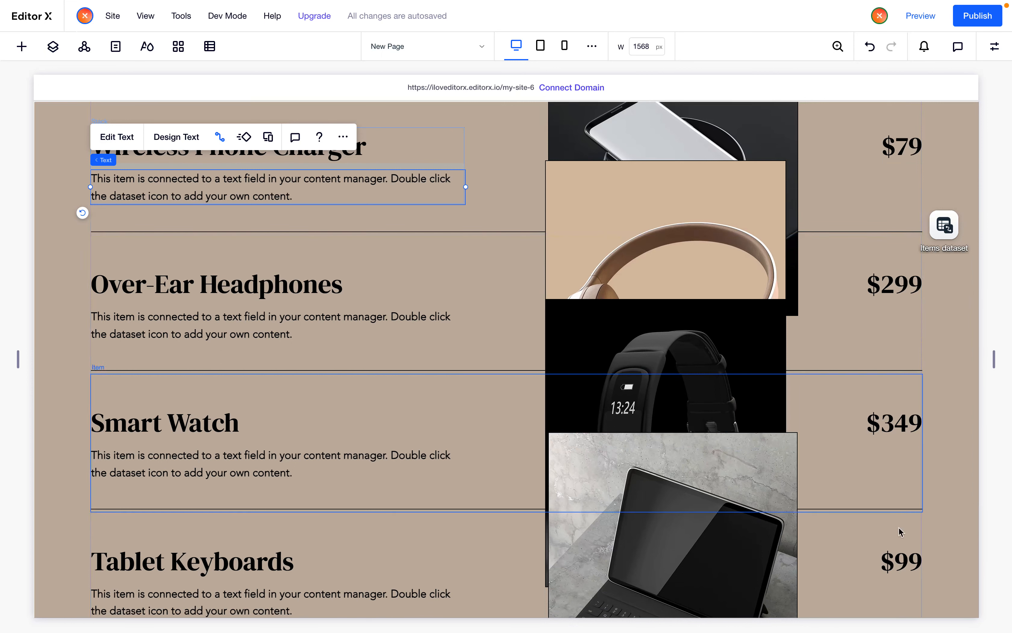
pyautogui.click(896, 417)
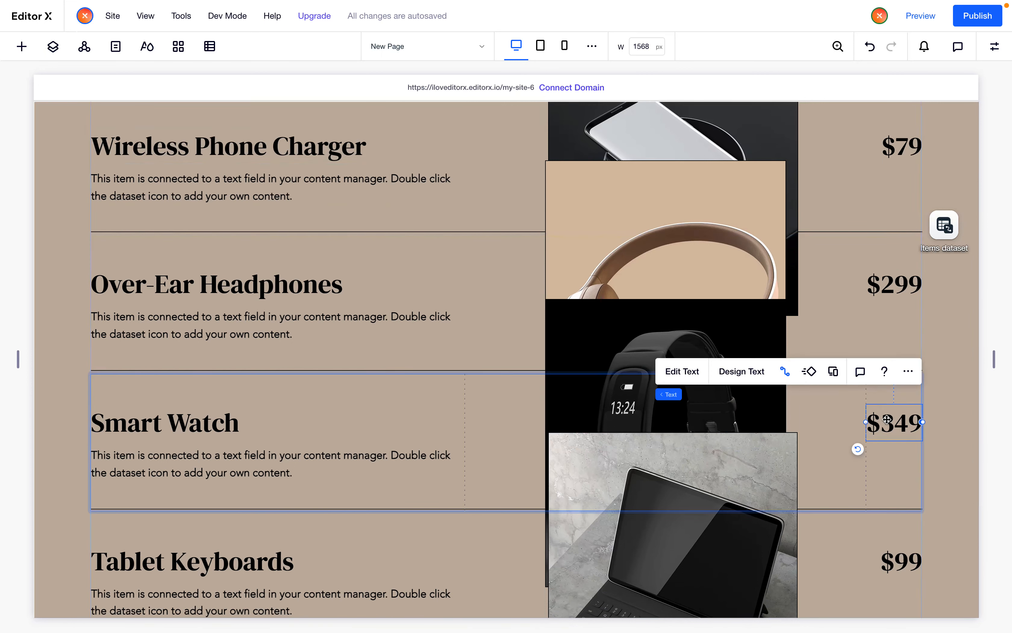
pyautogui.scroll(2, 886, 419)
pyautogui.click(899, 210)
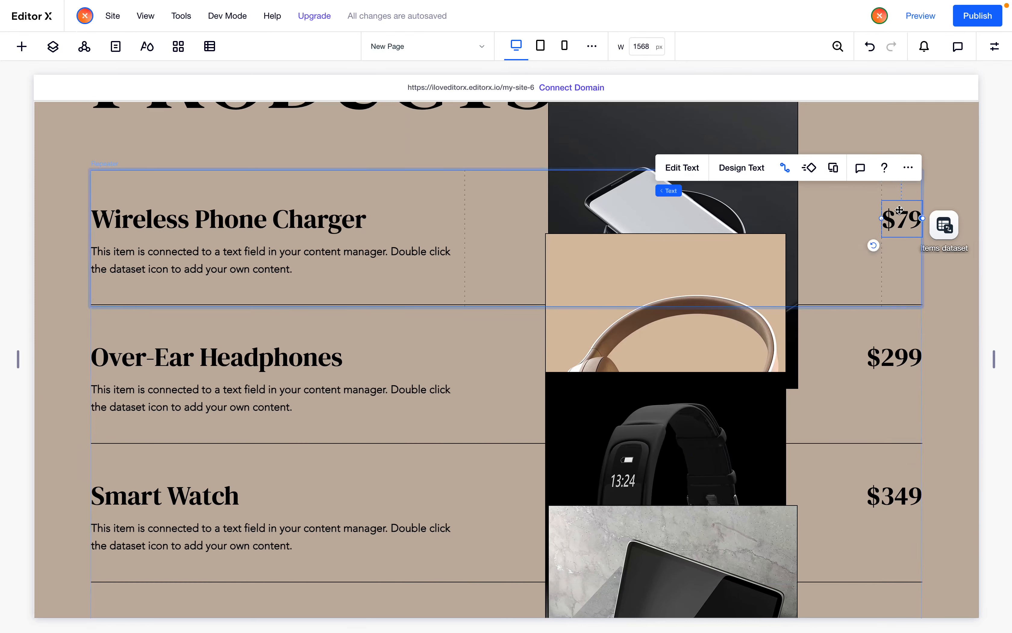
pyautogui.scroll(-2, 899, 210)
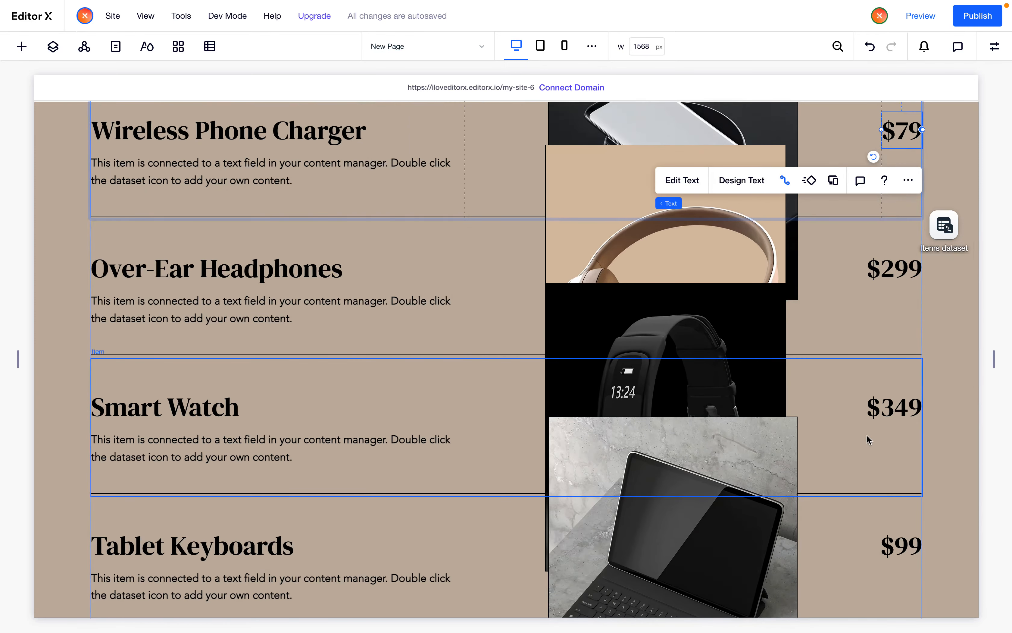
pyautogui.click(834, 444)
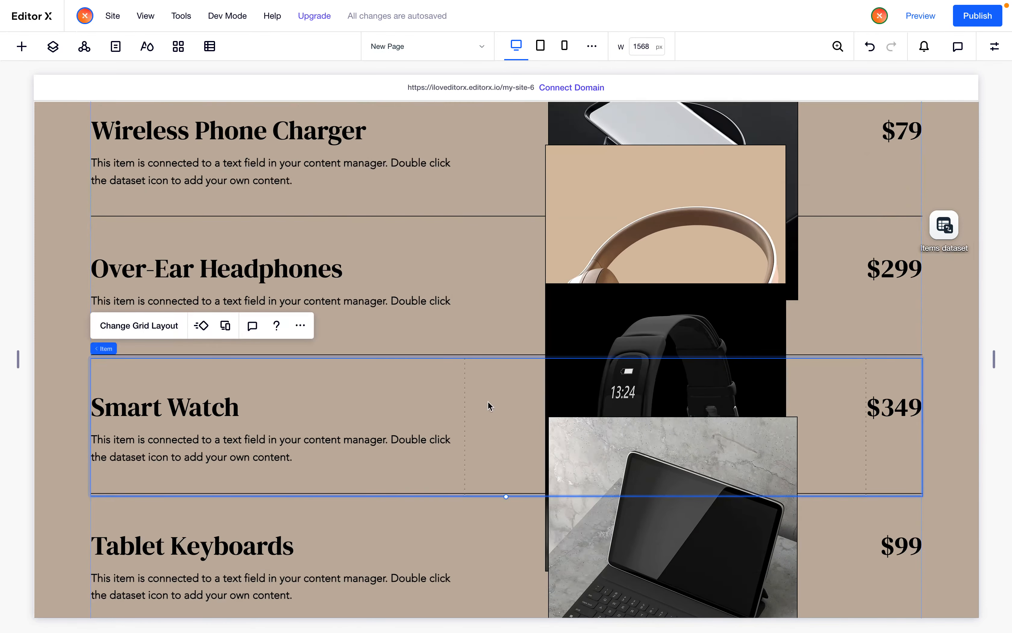
pyautogui.click(729, 384)
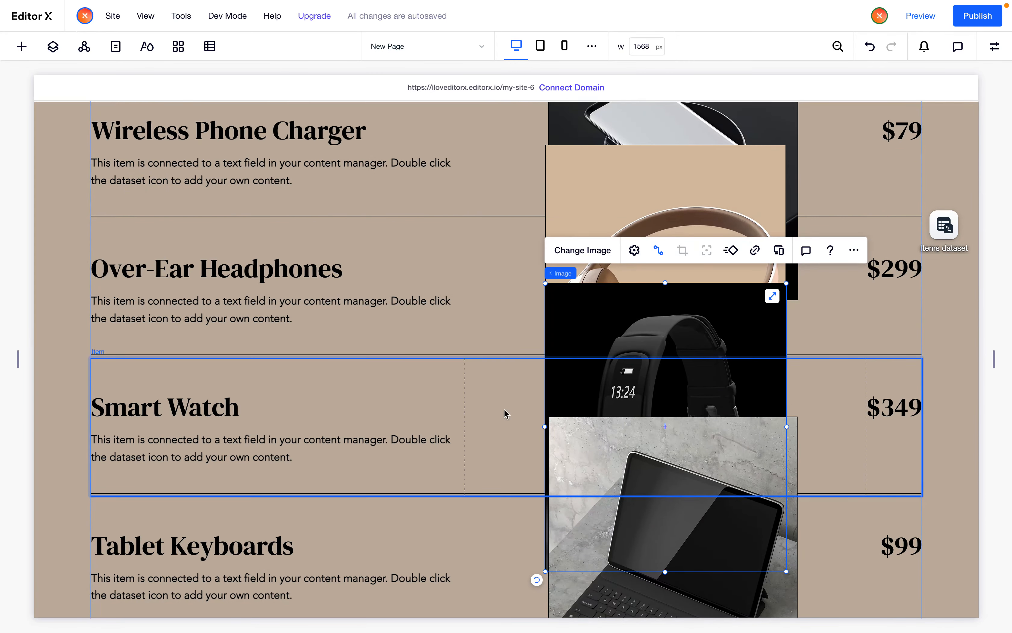
pyautogui.scroll(1, 727, 437)
pyautogui.scroll(-3, 726, 437)
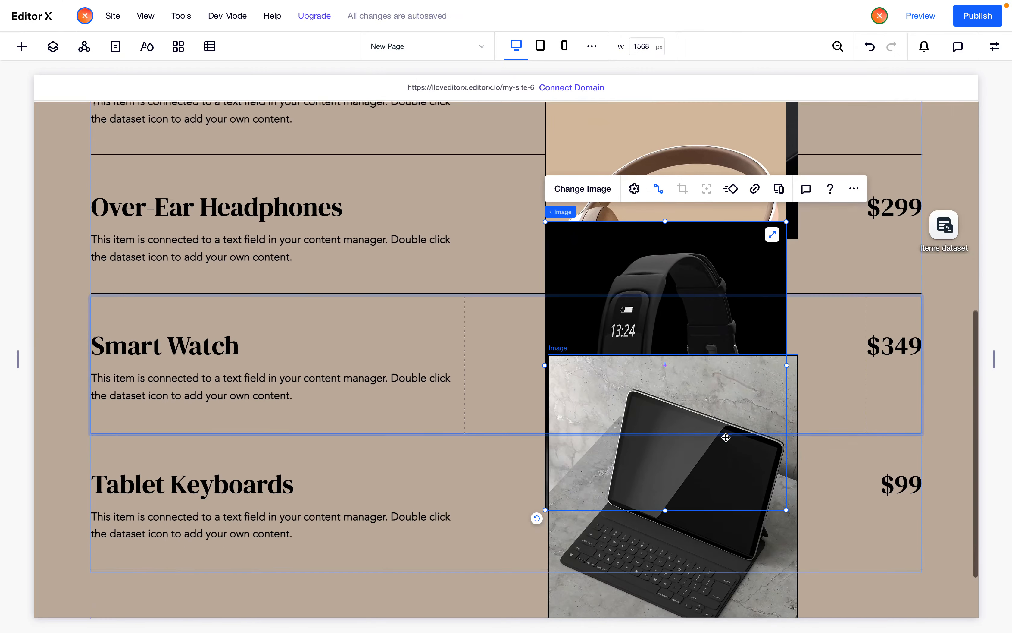
pyautogui.scroll(4, 725, 437)
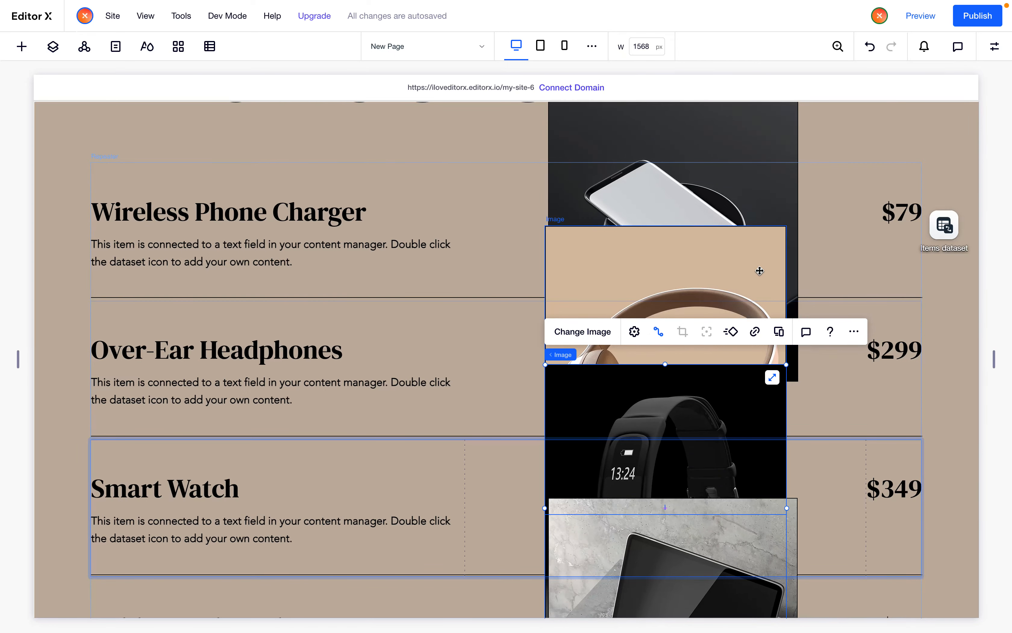
pyautogui.scroll(2, 760, 271)
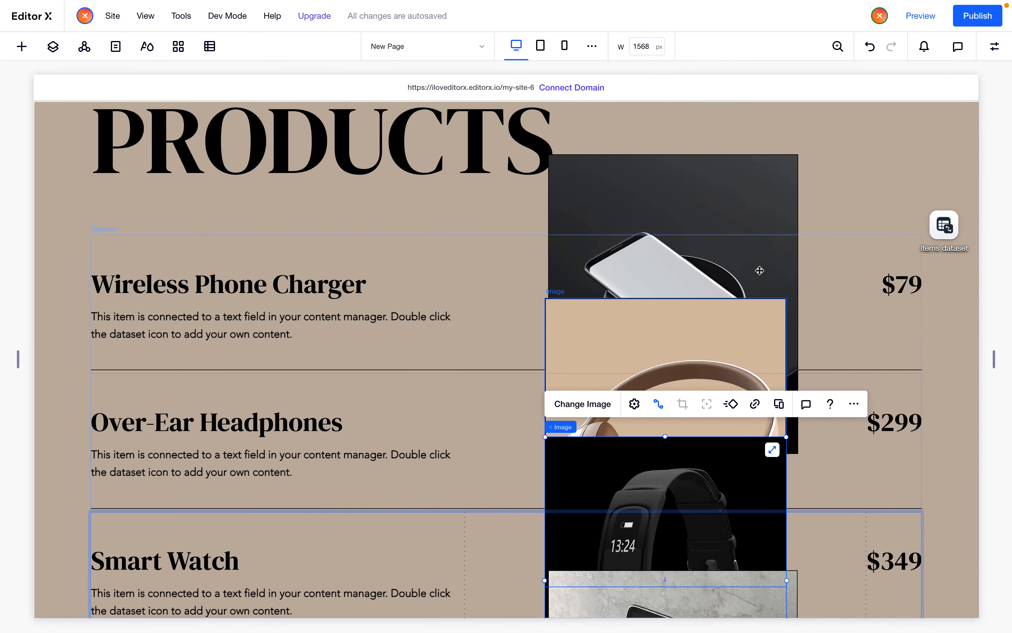
# Set the product image's grid area to span from column 1 to column 4
pyautogui.click(753, 320)
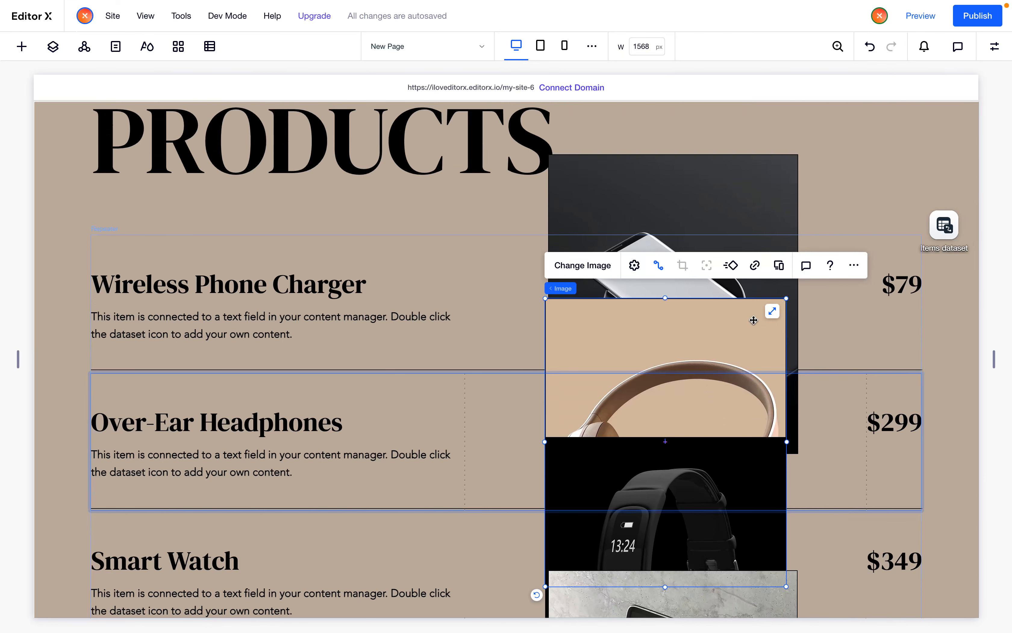
pyautogui.click(994, 46)
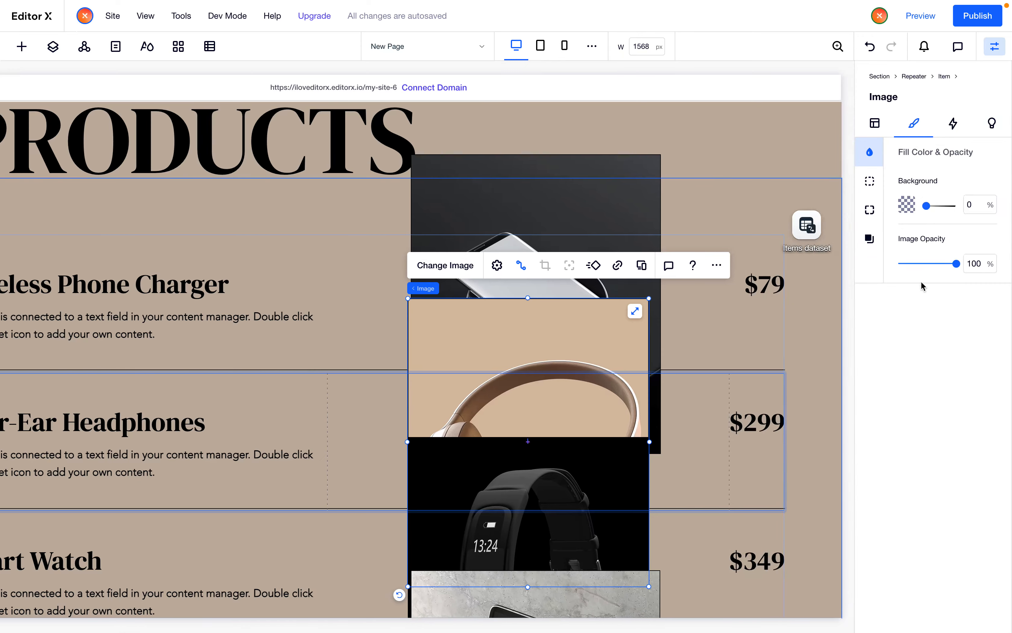
pyautogui.click(875, 123)
pyautogui.scroll(-3, 885, 544)
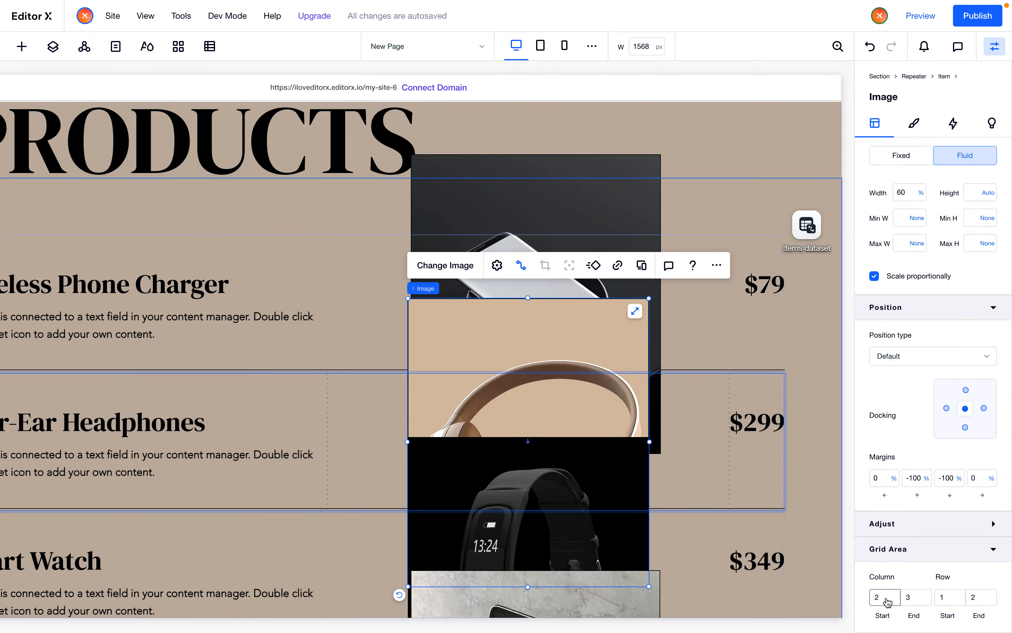
pyautogui.hscroll(-3, 473, 431)
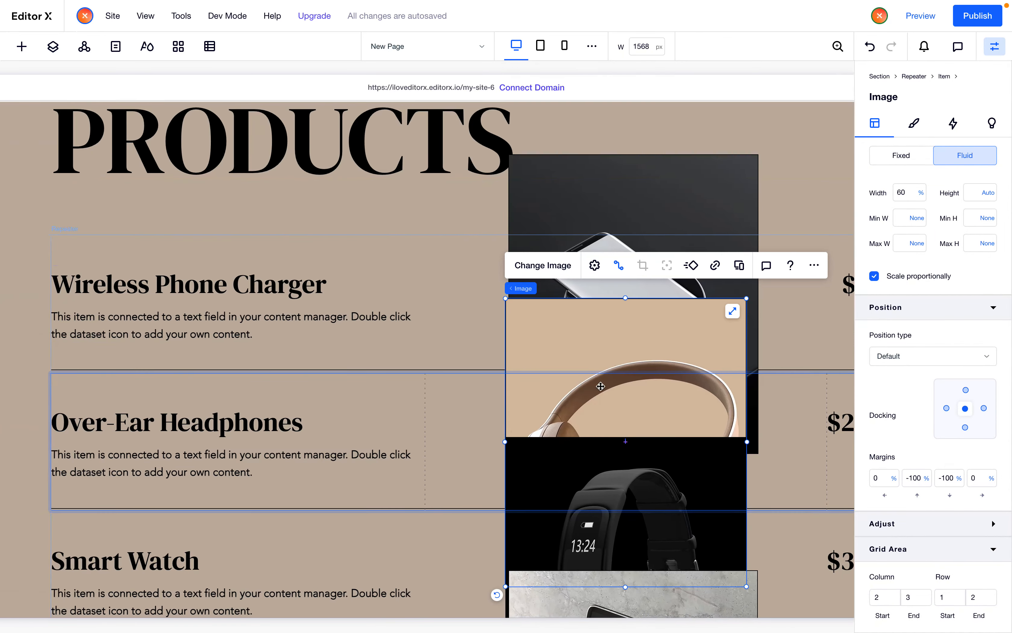
pyautogui.hscroll(3, 600, 385)
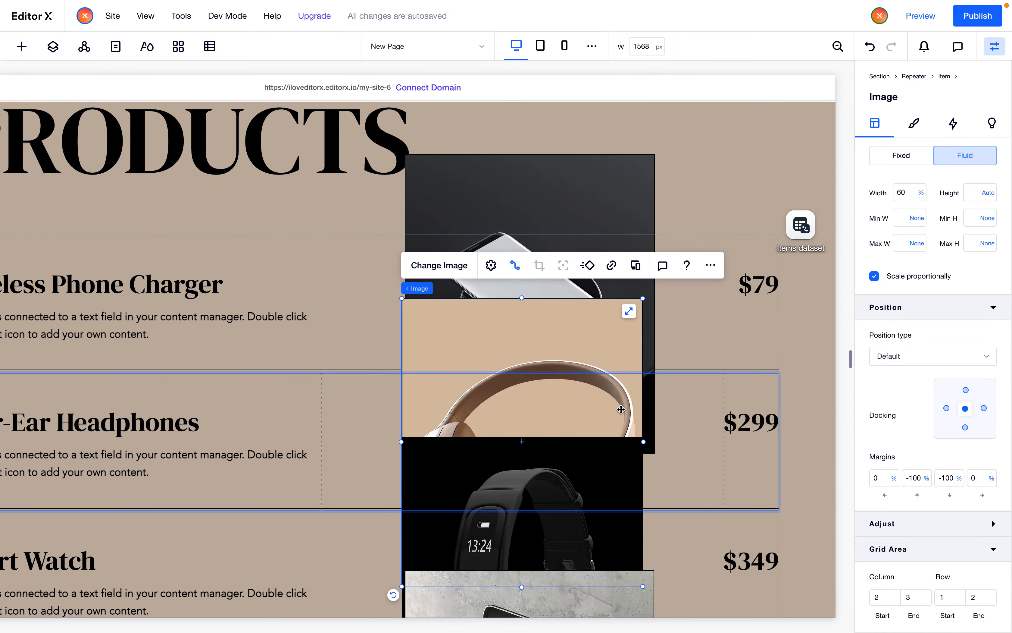
pyautogui.hscroll(-2, 620, 409)
pyautogui.hscroll(1, 620, 409)
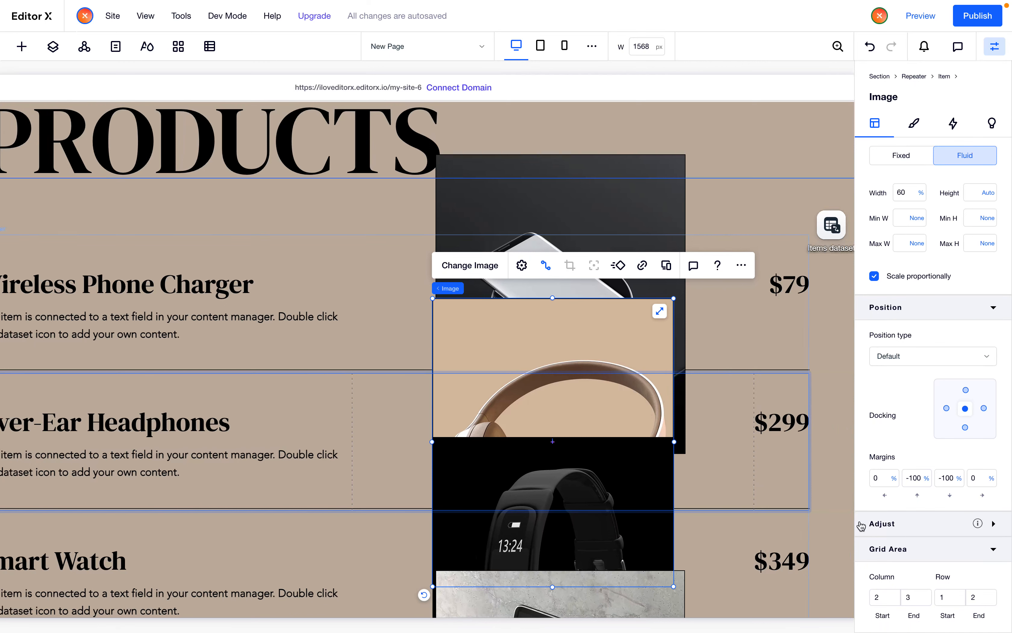
pyautogui.write('1')
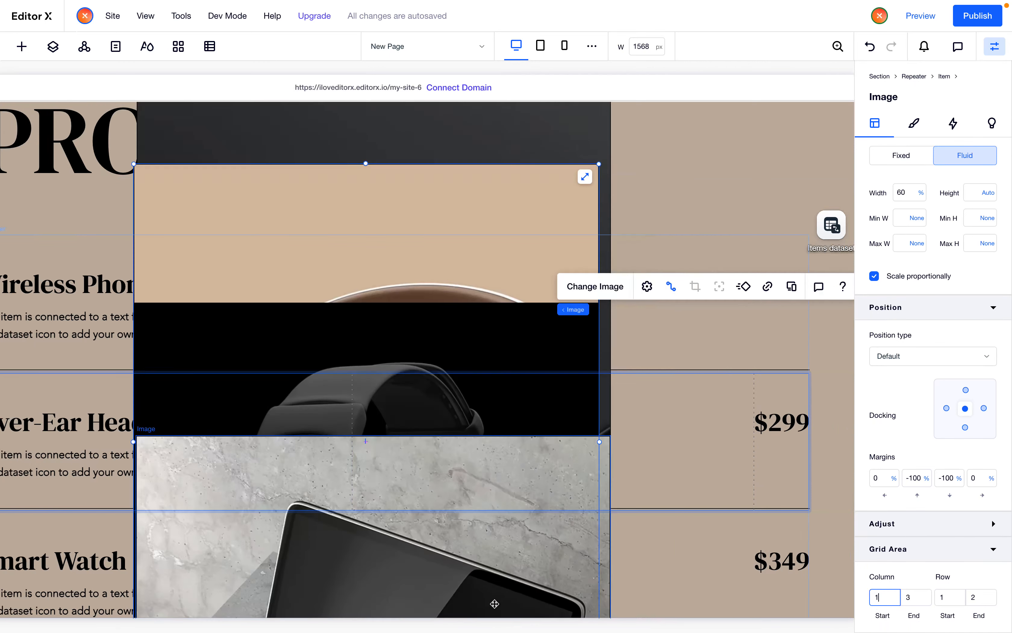
pyautogui.press('Tab')
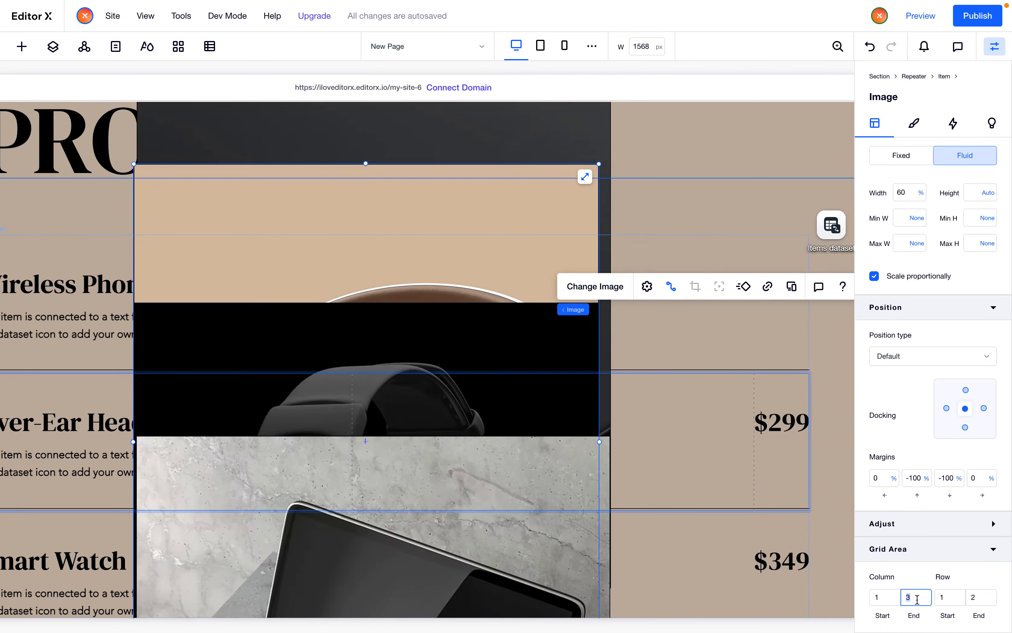
pyautogui.write('4')
# Set the product image's width to 35% and its right margin to 15%
pyautogui.scroll(5, 533, 502)
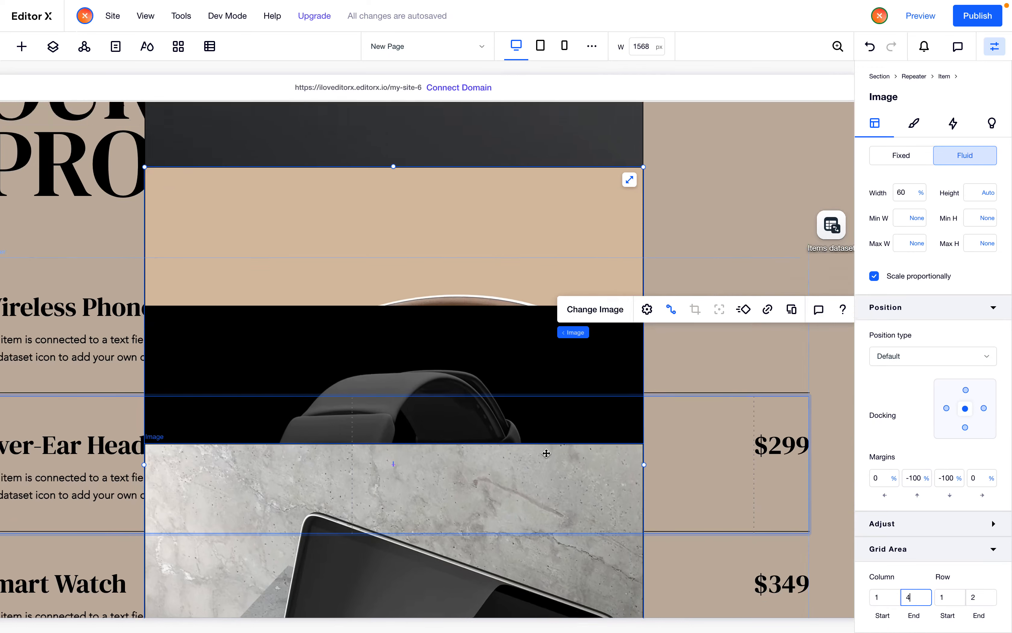
pyautogui.scroll(-8, 533, 503)
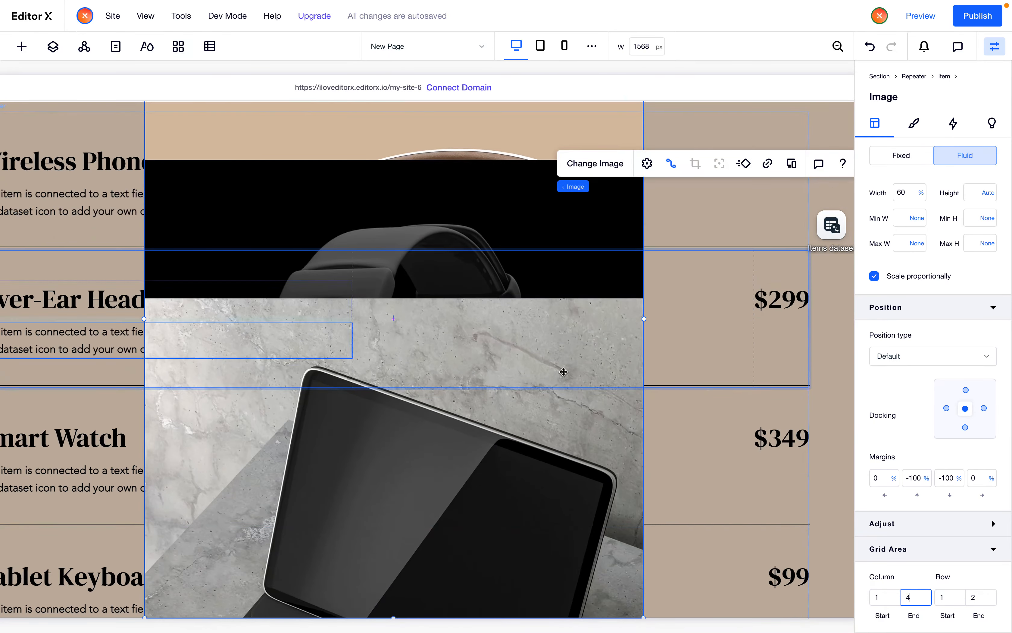
pyautogui.click(910, 192)
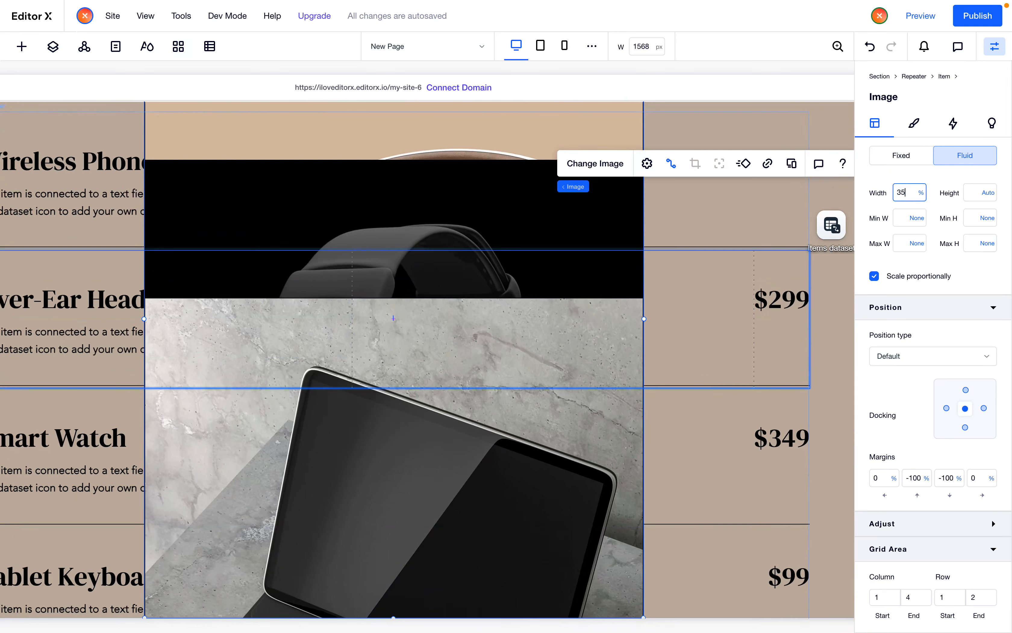
pyautogui.write('35')
pyautogui.press('Return')
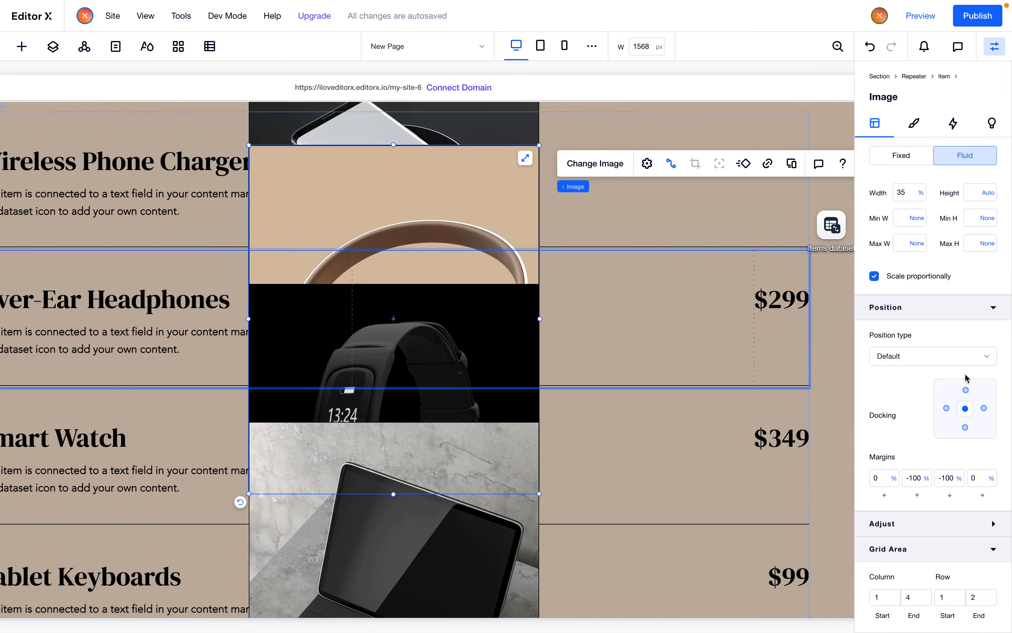
pyautogui.doubleClick(981, 480)
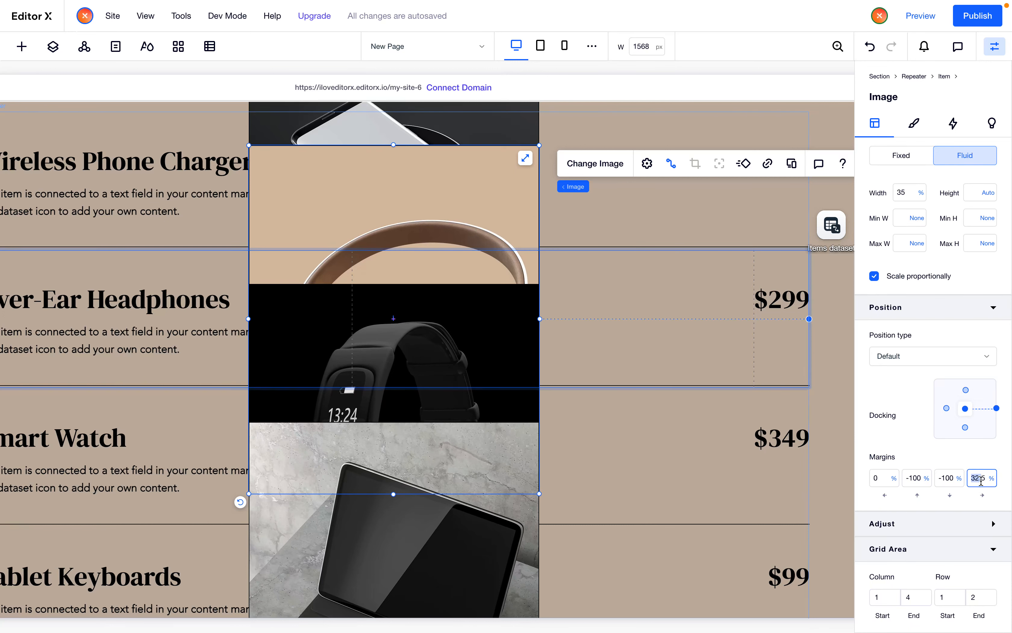
pyautogui.press('Return')
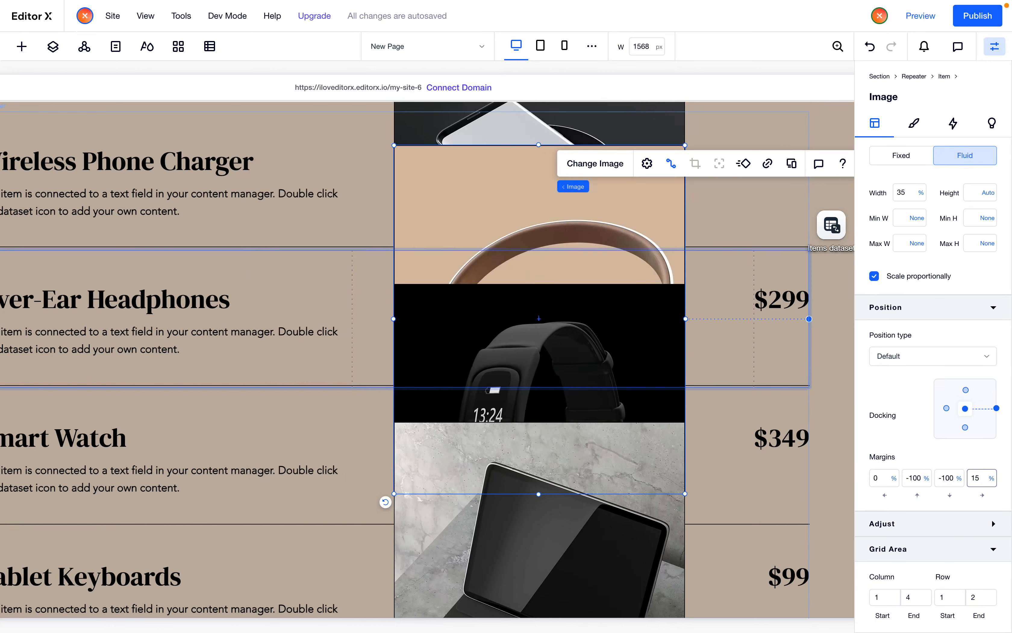
# Widen the canvas to about 1780 px and set the product image's width to 32%
pyautogui.hscroll(2, 771, 405)
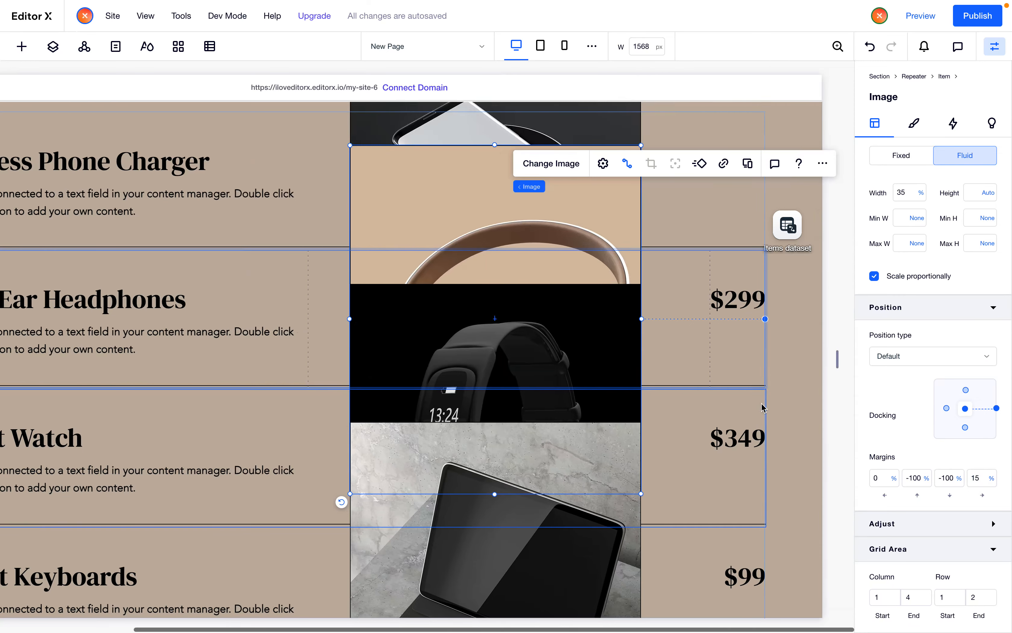
pyautogui.moveTo(837, 361); pyautogui.dragTo(901, 368)
pyautogui.scroll(3, 578, 366)
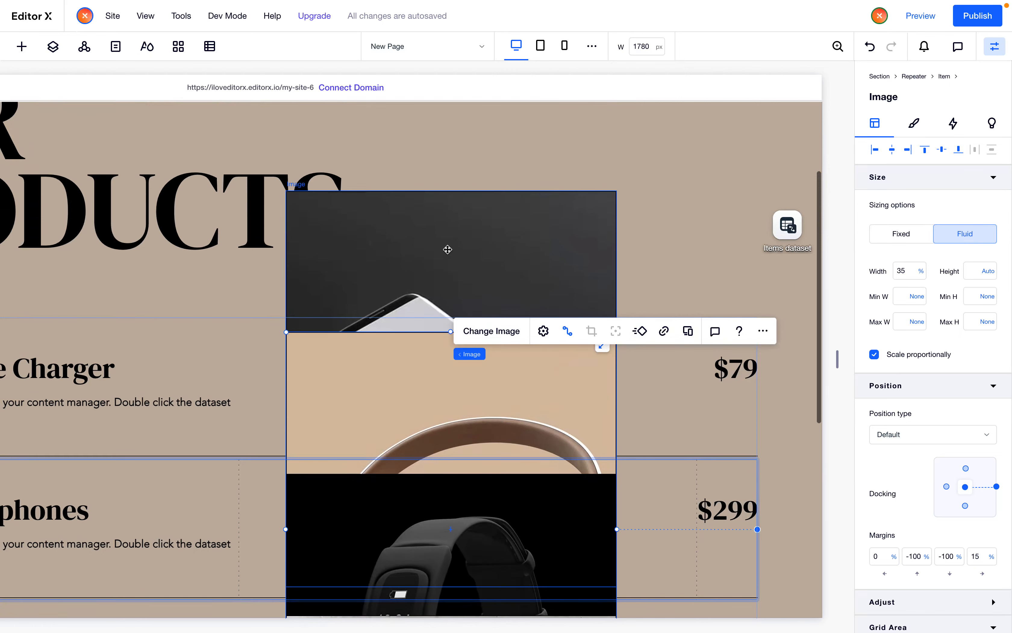
pyautogui.click(909, 268)
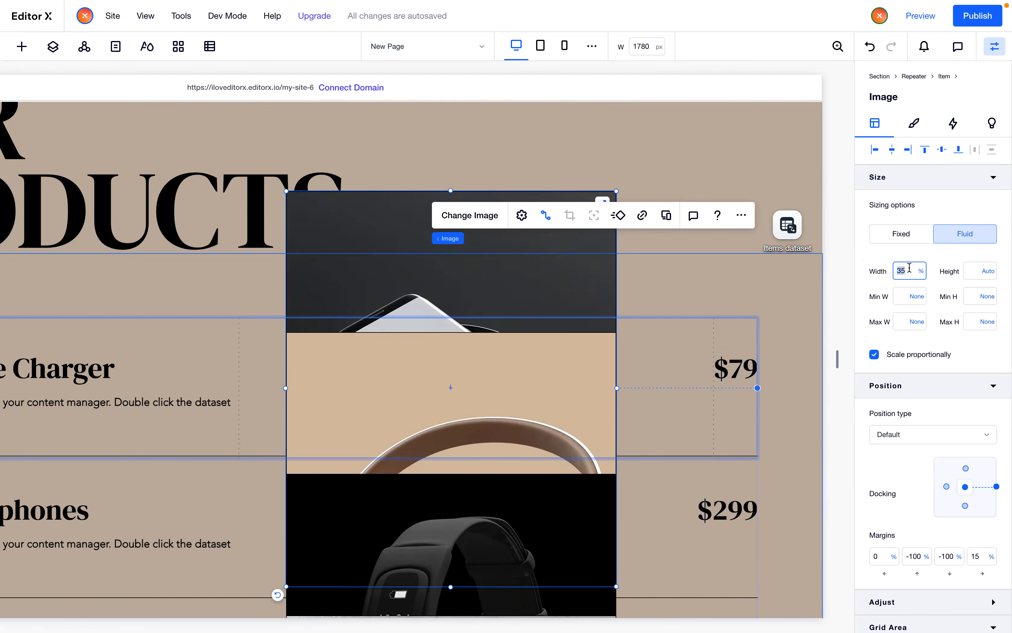
pyautogui.press('Return')
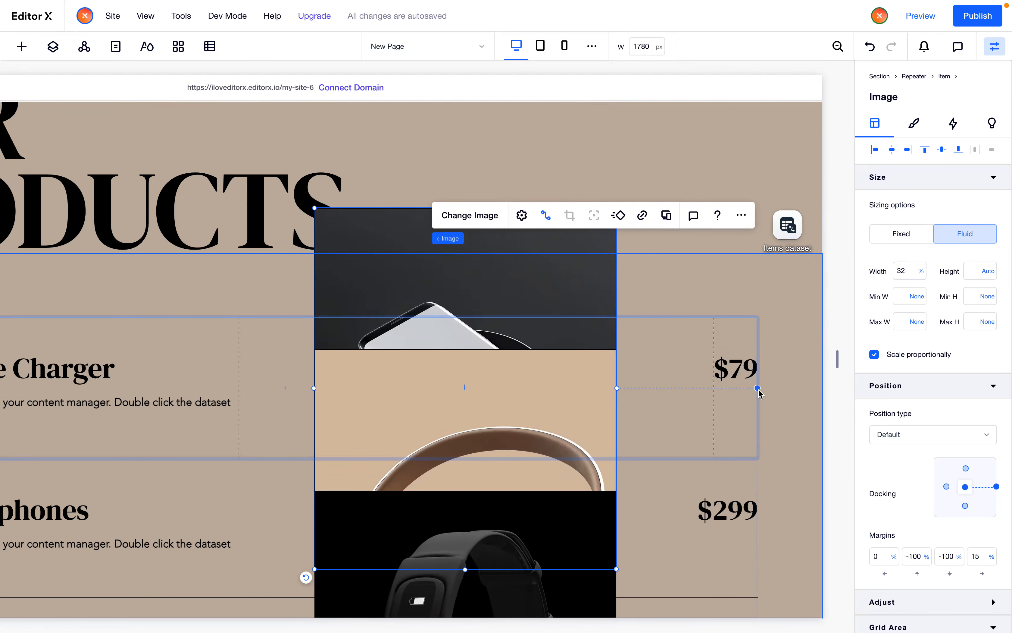
# Publish the site
pyautogui.scroll(-3, 723, 423)
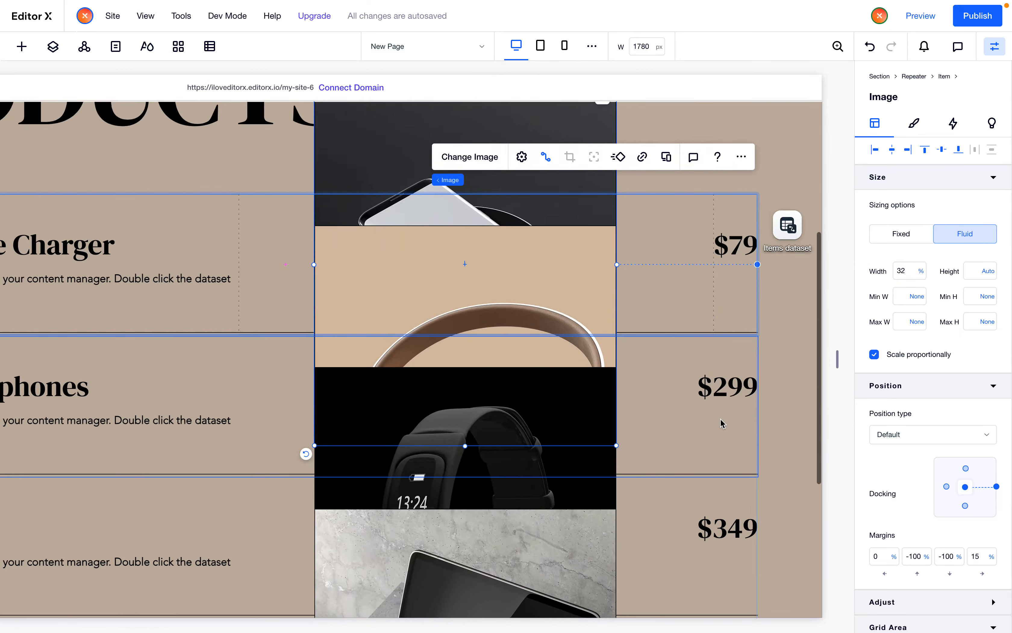
pyautogui.click(974, 15)
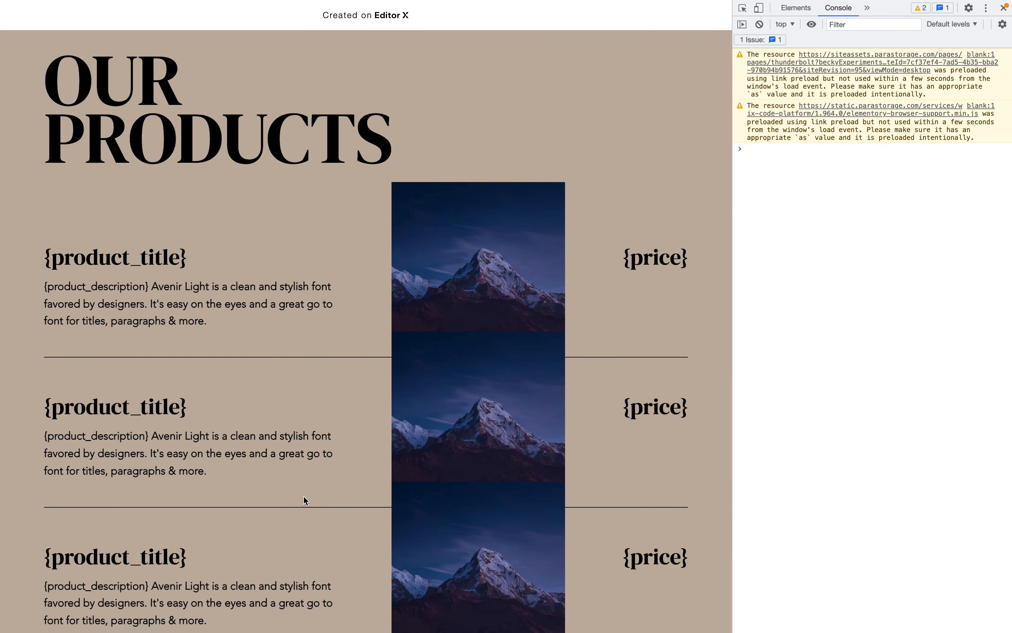
# Review the published products page in the browser, checking the list and images at different window widths
pyautogui.press('super+r')
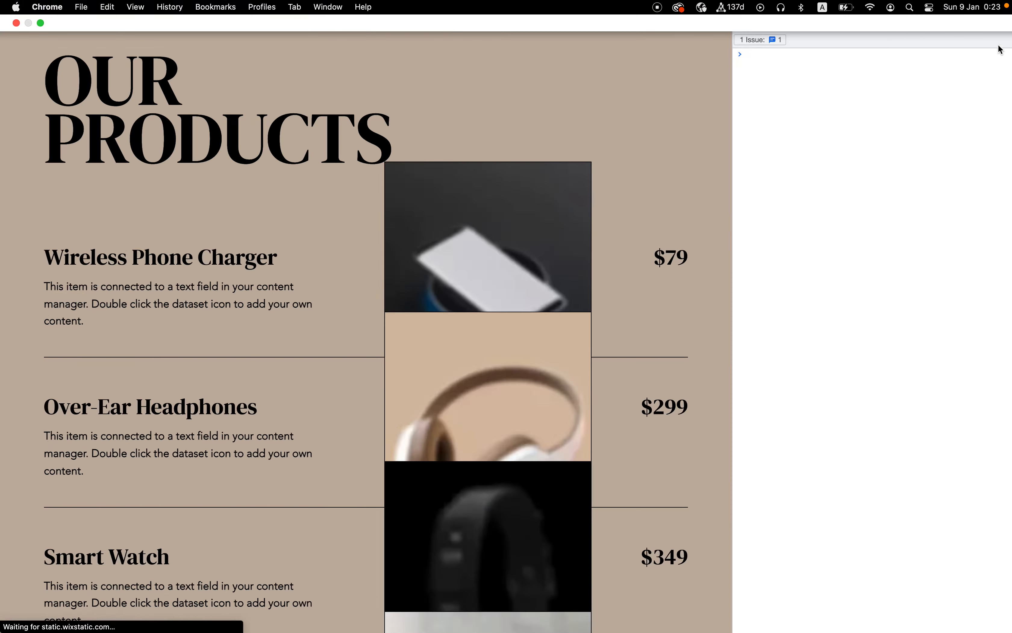
pyautogui.click(1004, 8)
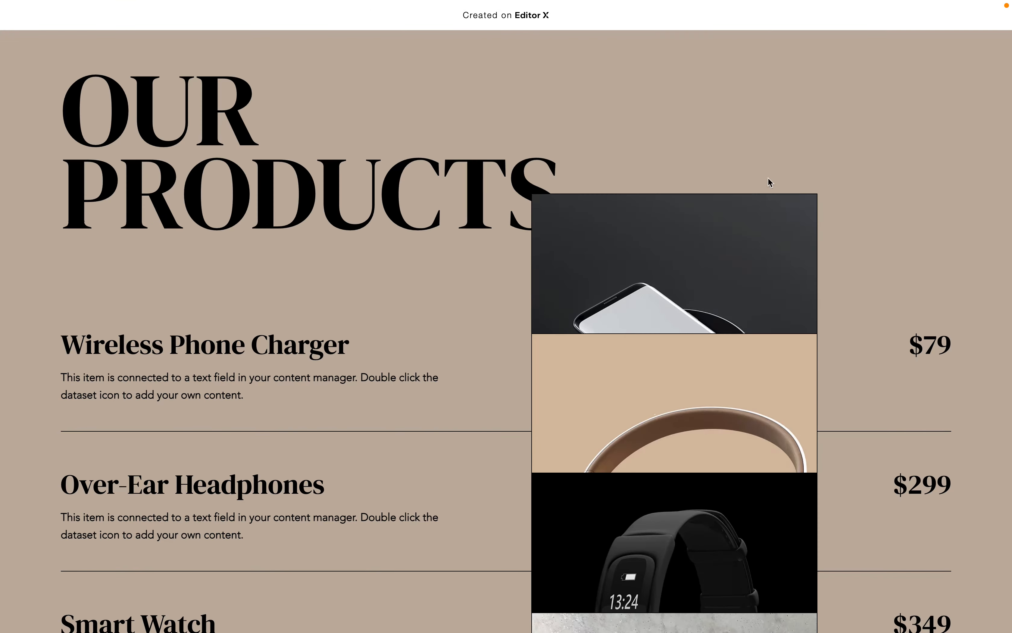
pyautogui.scroll(-8, 768, 177)
pyautogui.scroll(7, 675, 204)
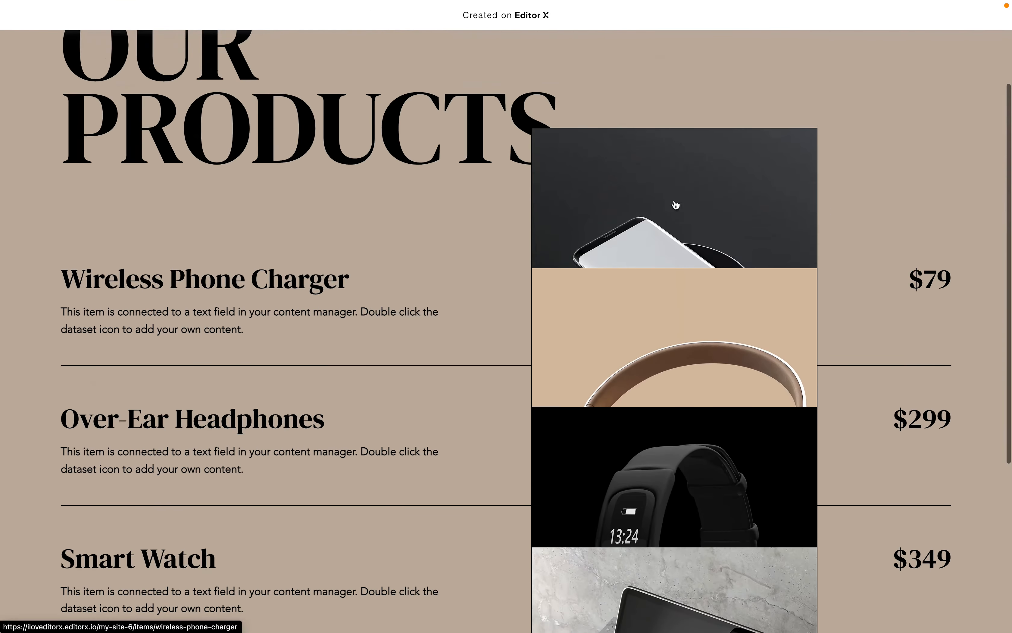
pyautogui.scroll(-2, 570, 368)
pyautogui.scroll(3, 571, 368)
pyautogui.scroll(-1, 571, 373)
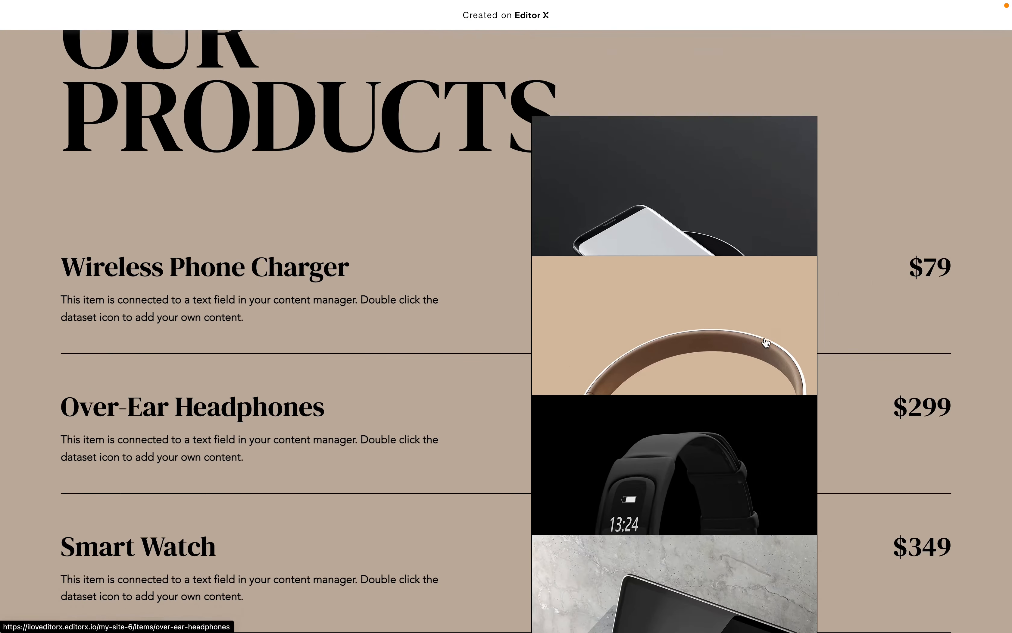
pyautogui.scroll(-2, 768, 341)
pyautogui.scroll(4, 763, 343)
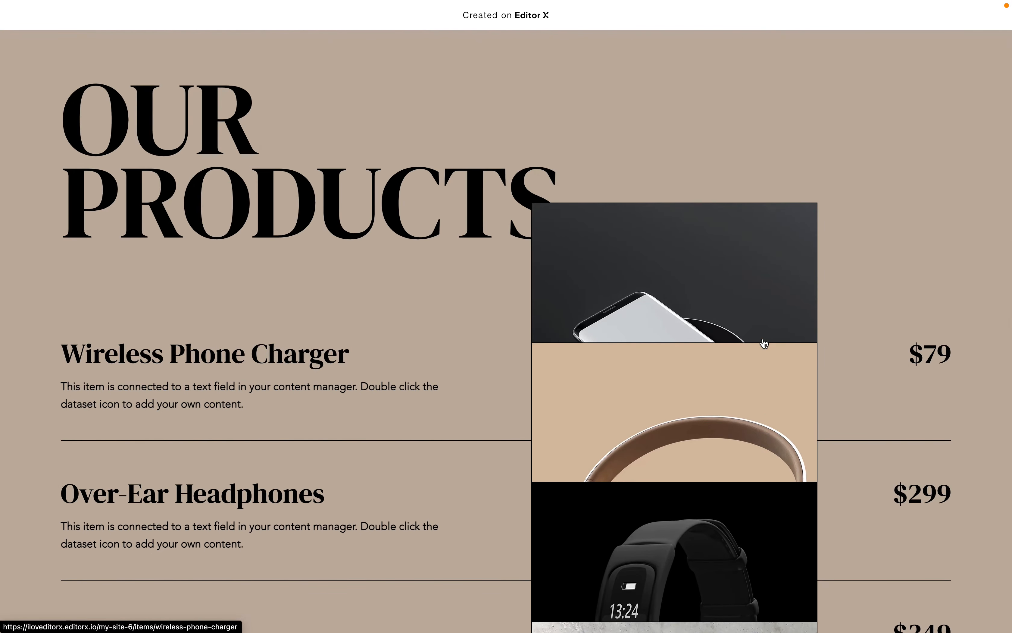
pyautogui.scroll(-5, 763, 343)
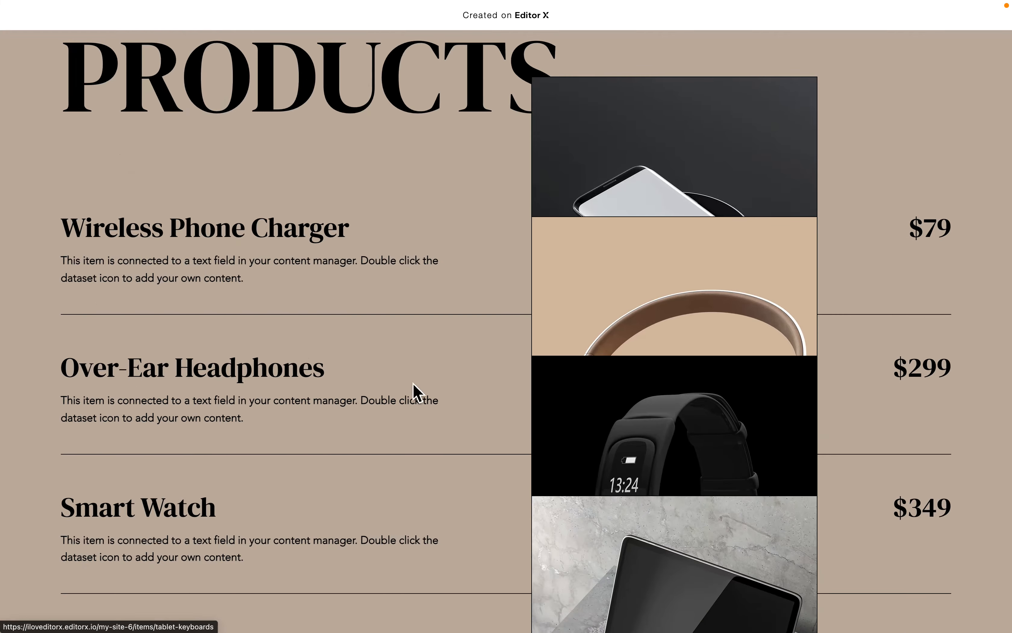
pyautogui.press('super+alt+j')
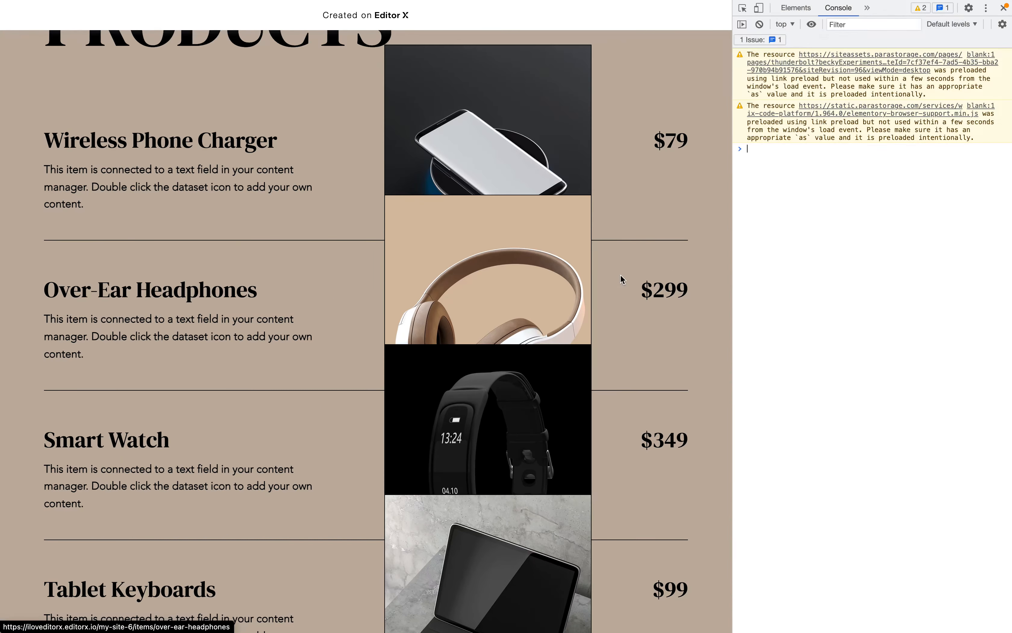
pyautogui.moveTo(733, 264); pyautogui.dragTo(411, 301)
pyautogui.moveTo(348, 316); pyautogui.dragTo(1009, 246)
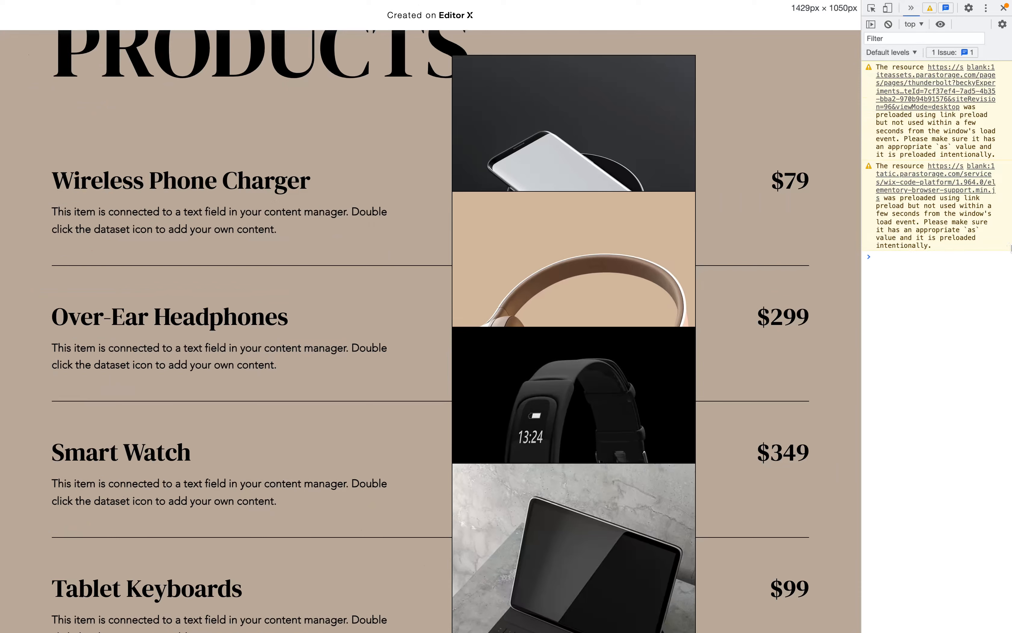
pyautogui.click(1003, 8)
pyautogui.scroll(4, 251, 280)
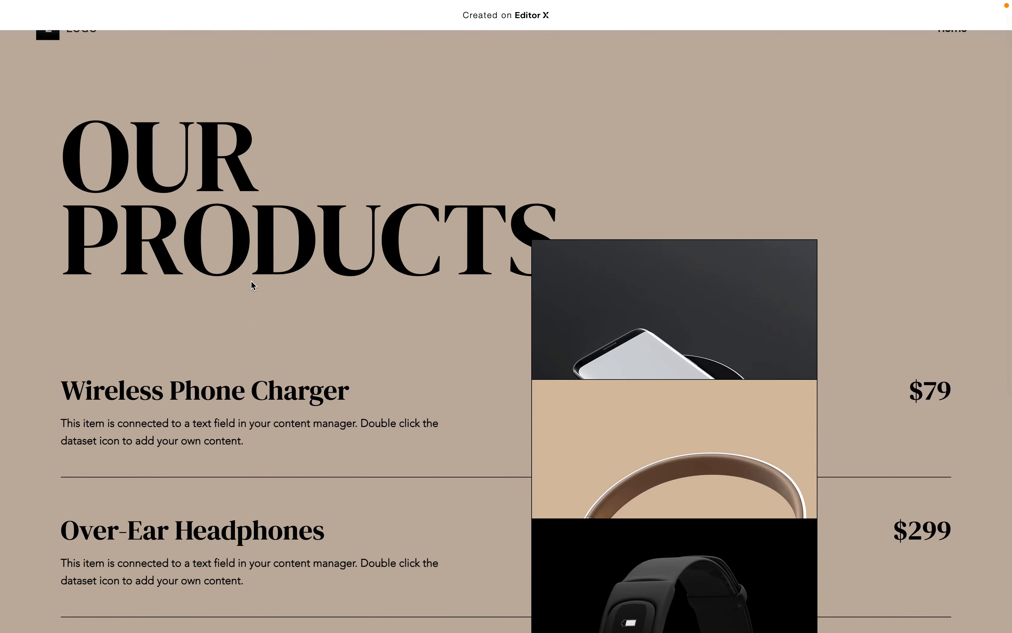
pyautogui.press('super+w')
# Add a hover interaction to the repeater item and start a custom interaction for it
pyautogui.click(246, 288)
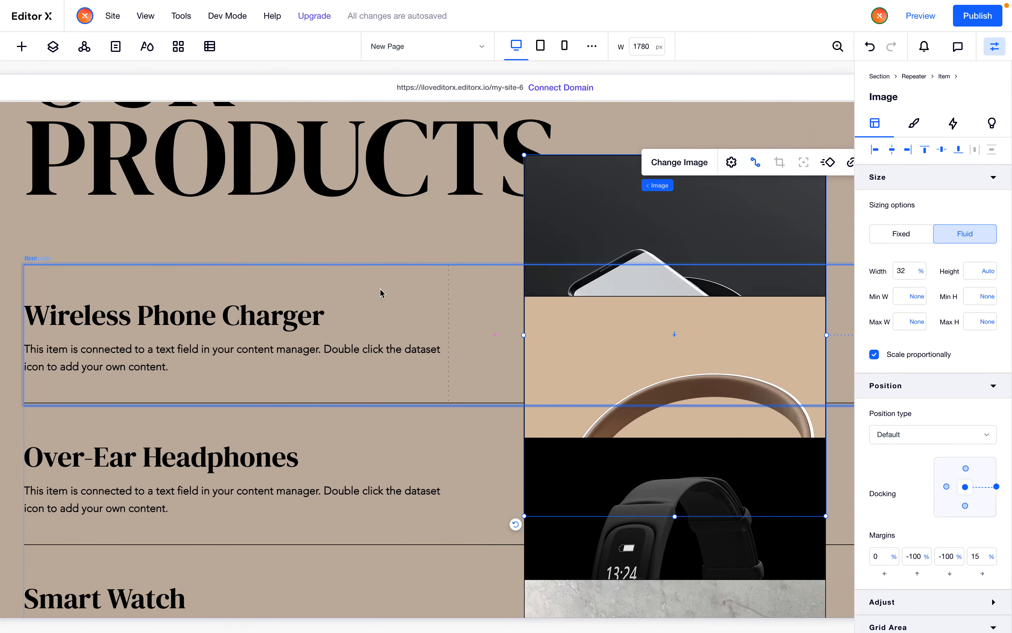
pyautogui.click(380, 288)
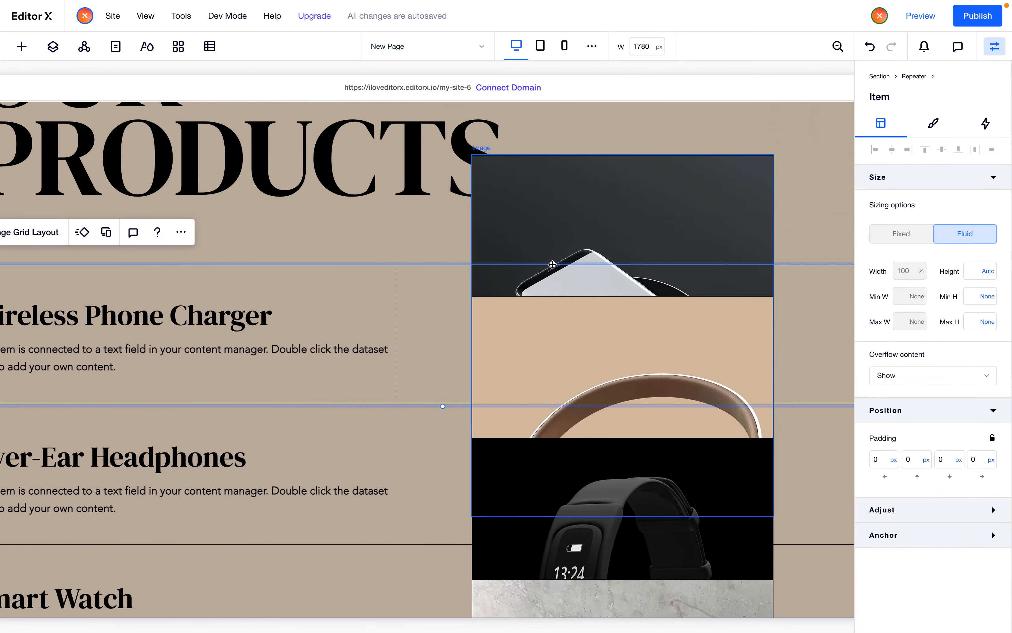
pyautogui.click(603, 239)
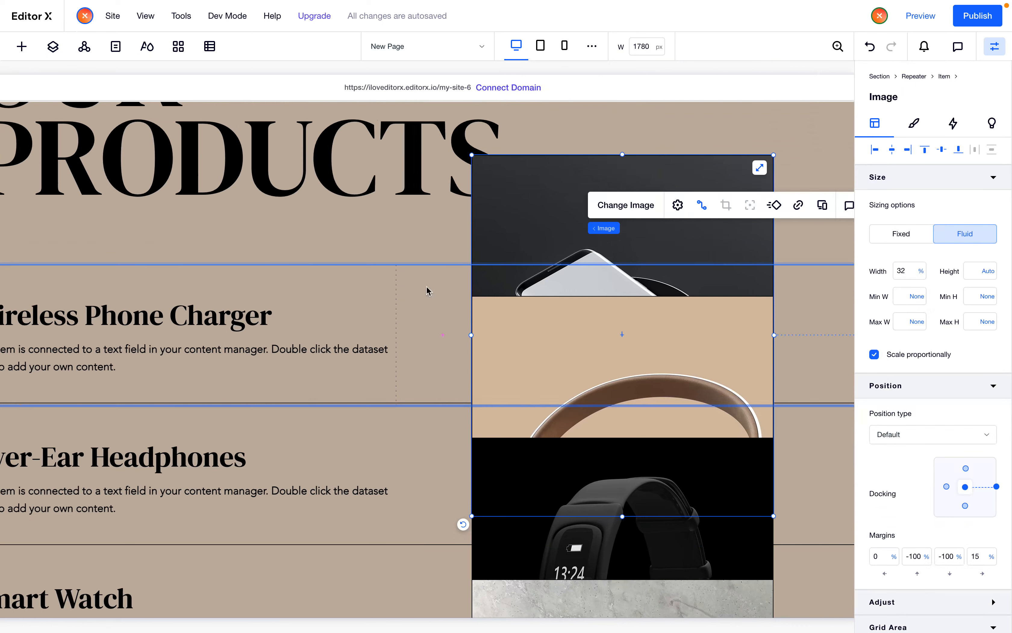
pyautogui.click(389, 291)
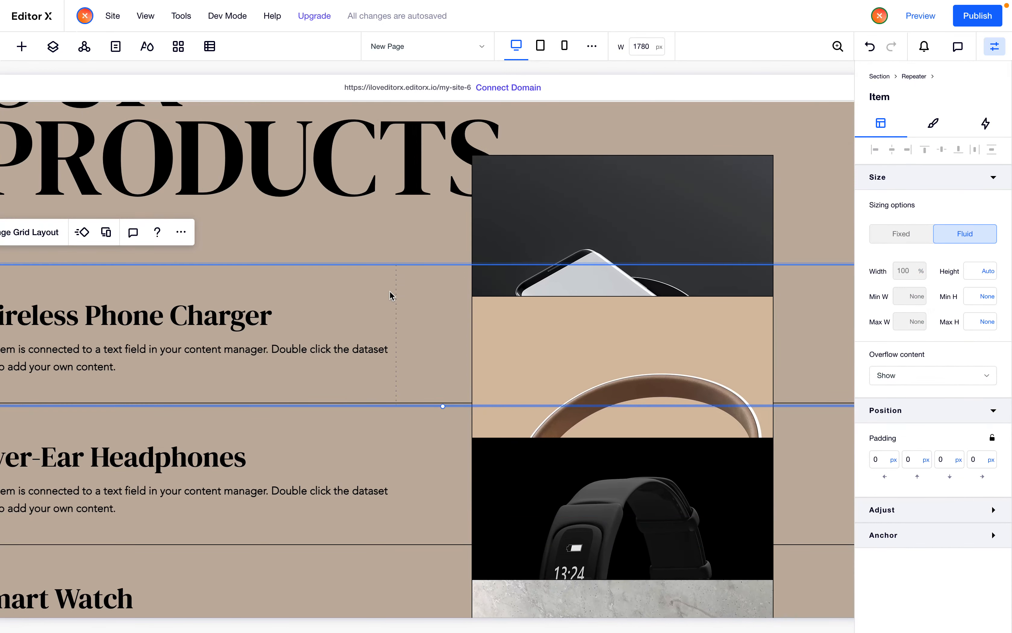
pyautogui.hotkey('ctrl', 'Tab')
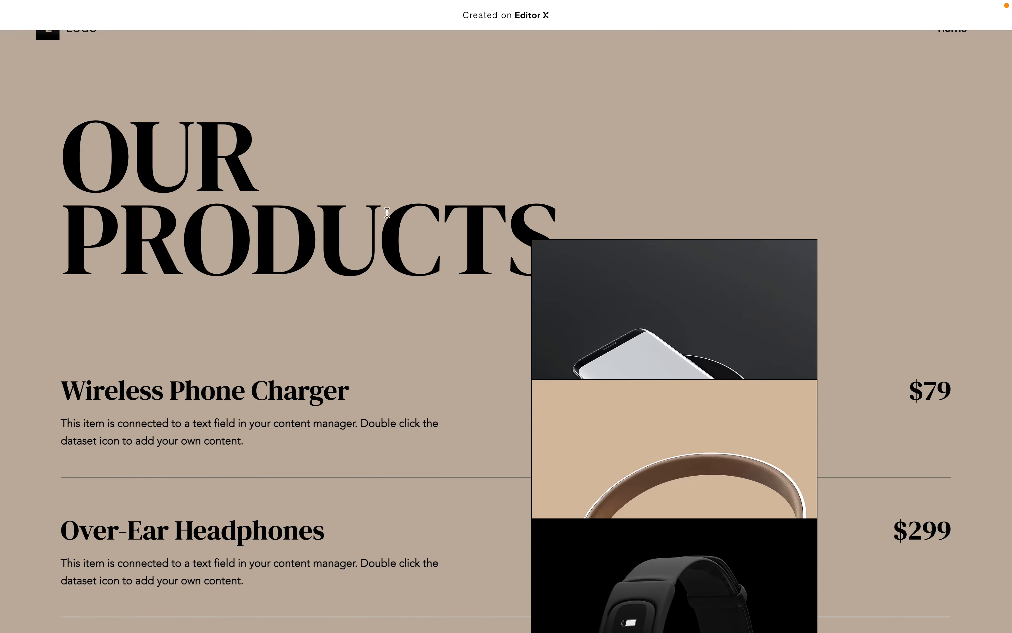
pyautogui.scroll(-3, 385, 206)
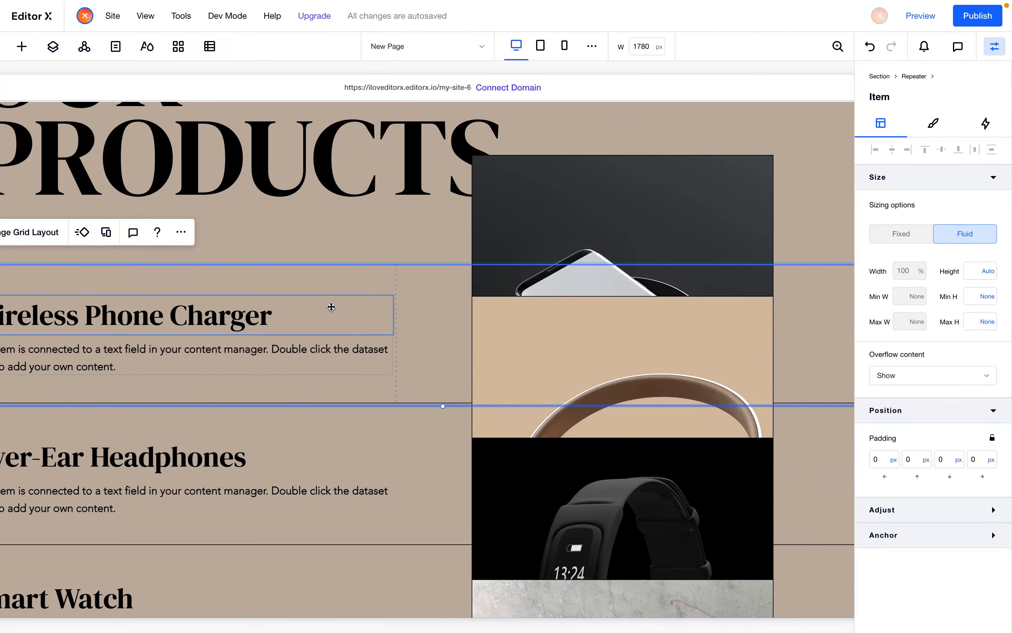
pyautogui.hscroll(-3, 329, 307)
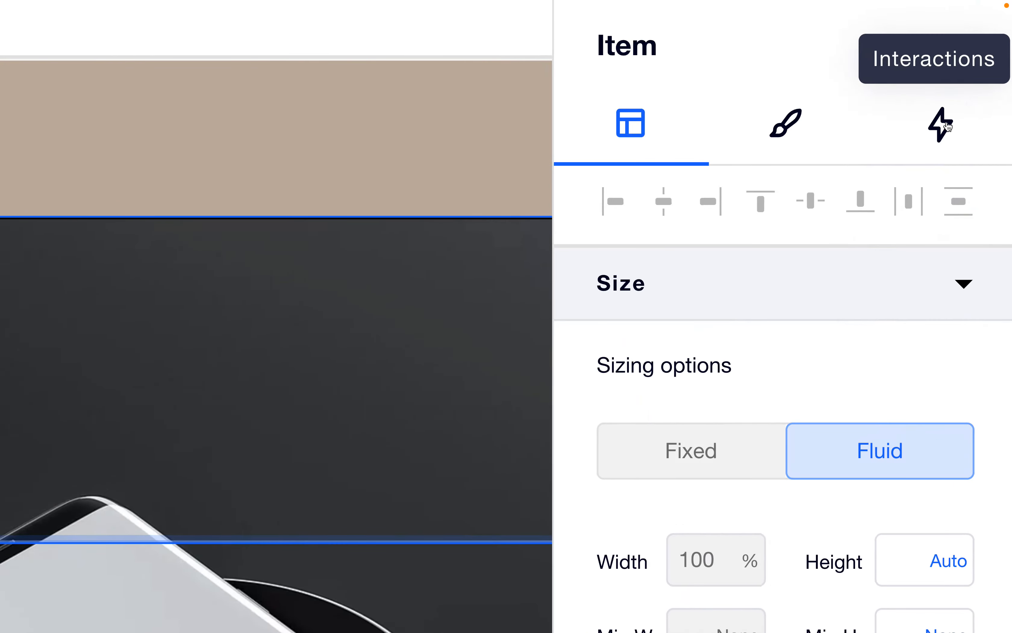
pyautogui.click(947, 125)
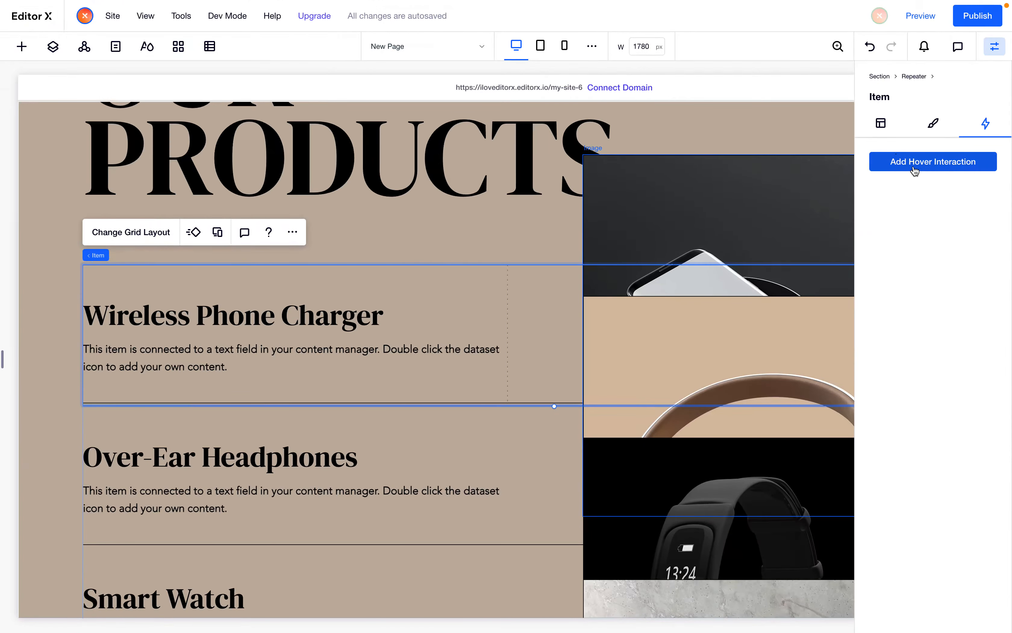
pyautogui.click(913, 167)
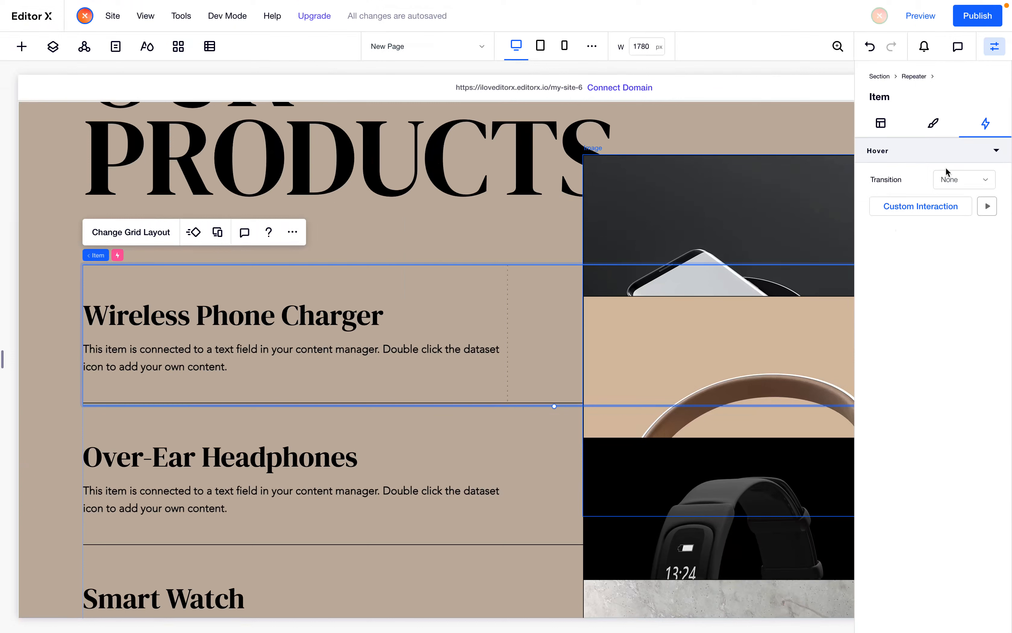
pyautogui.click(952, 179)
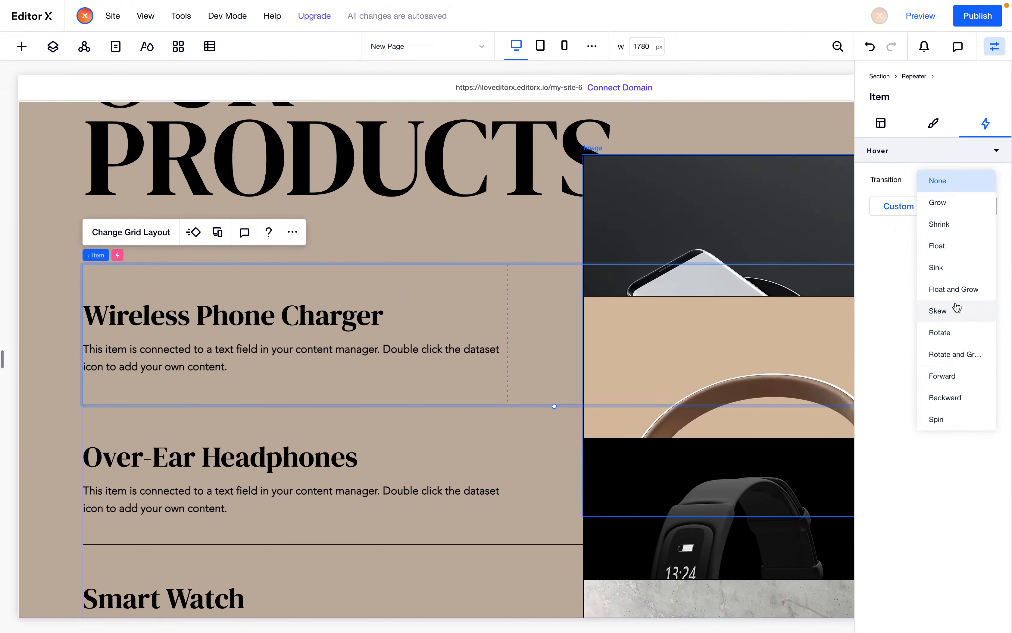
pyautogui.click(873, 246)
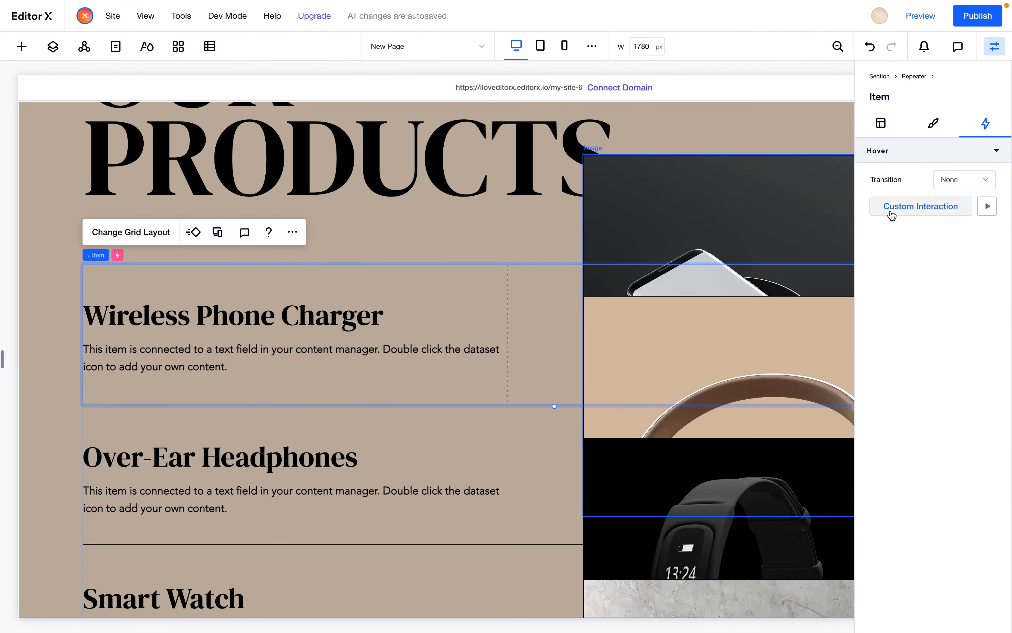
pyautogui.click(940, 209)
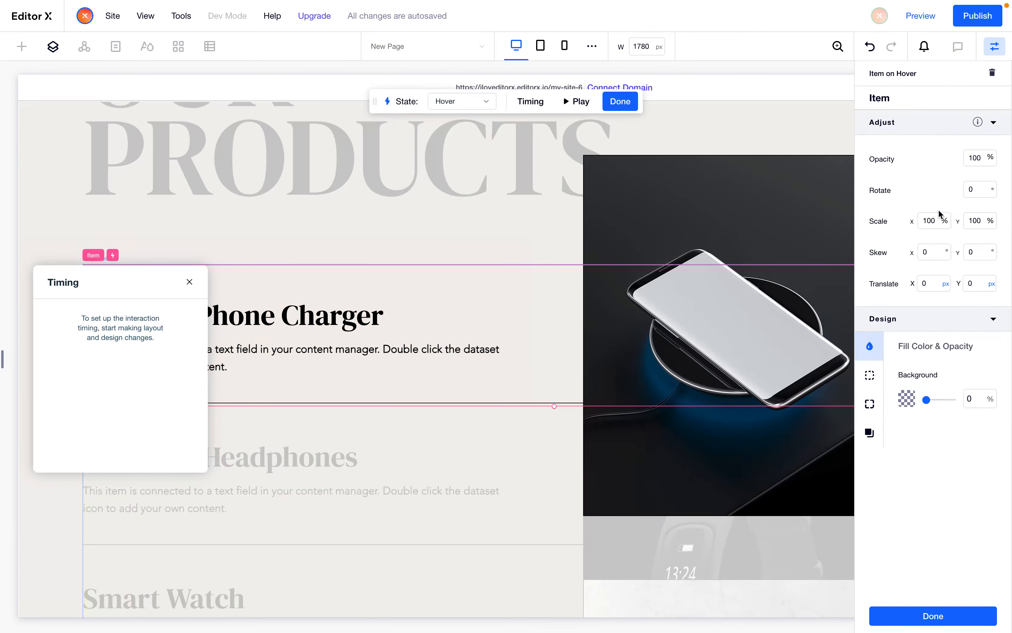
# Move the Timing panel away from the first product item
pyautogui.hscroll(3, 677, 226)
pyautogui.hscroll(3, 677, 226)
pyautogui.hscroll(-5, 677, 226)
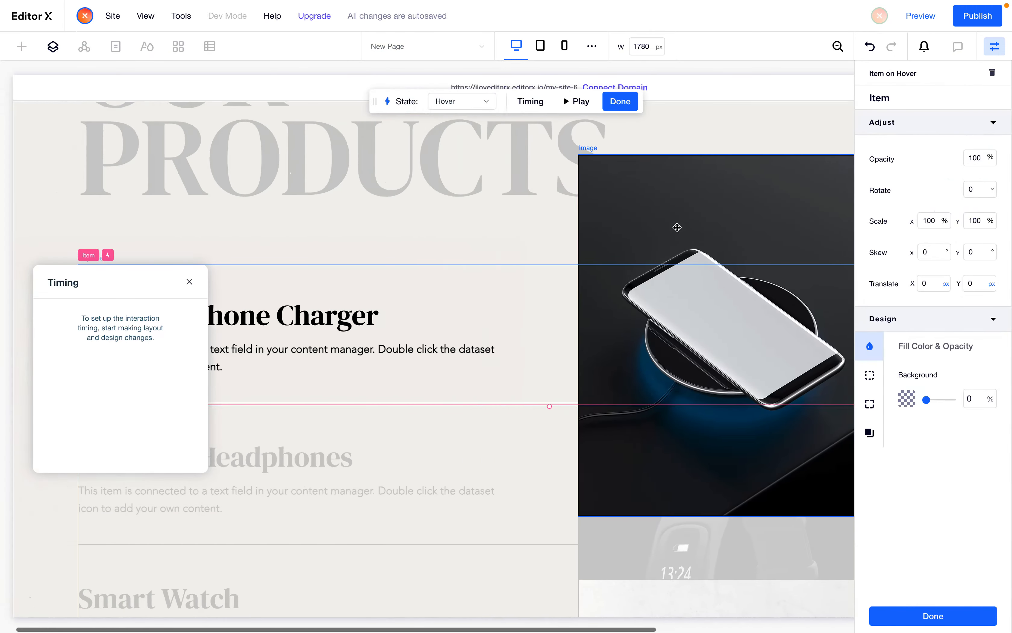
pyautogui.hscroll(3, 677, 226)
pyautogui.hscroll(-3, 678, 227)
pyautogui.hscroll(4, 677, 226)
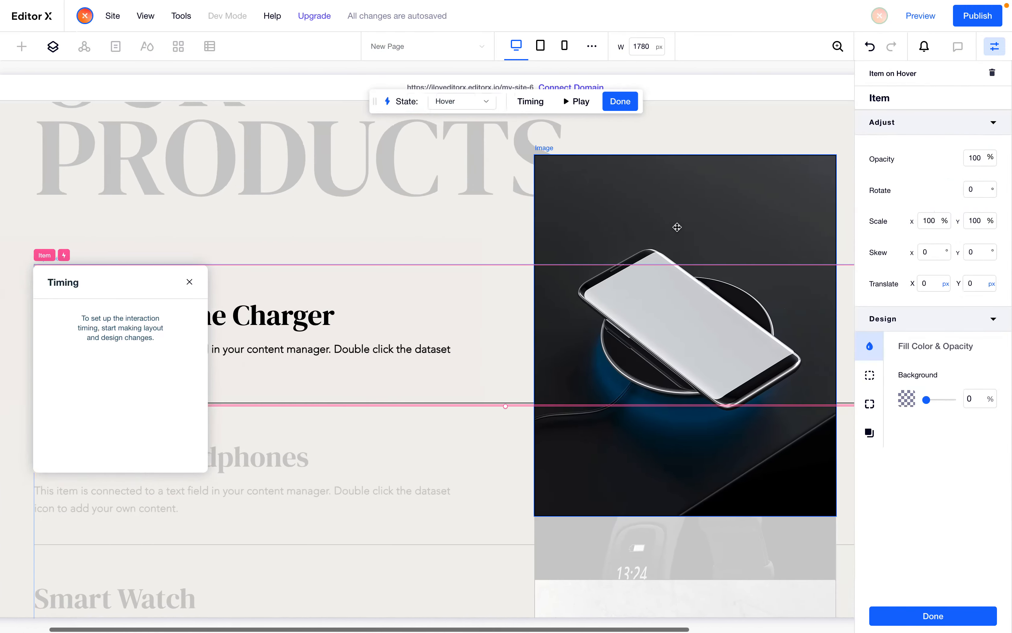
pyautogui.hscroll(-3, 677, 227)
pyautogui.hscroll(-1, 677, 226)
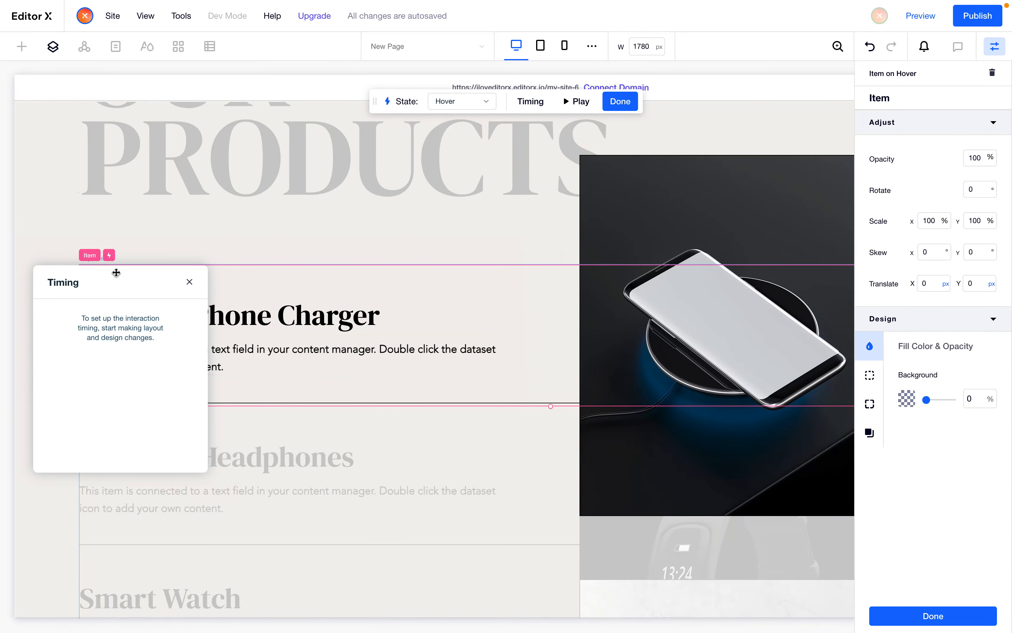
pyautogui.moveTo(93, 288); pyautogui.dragTo(390, 157)
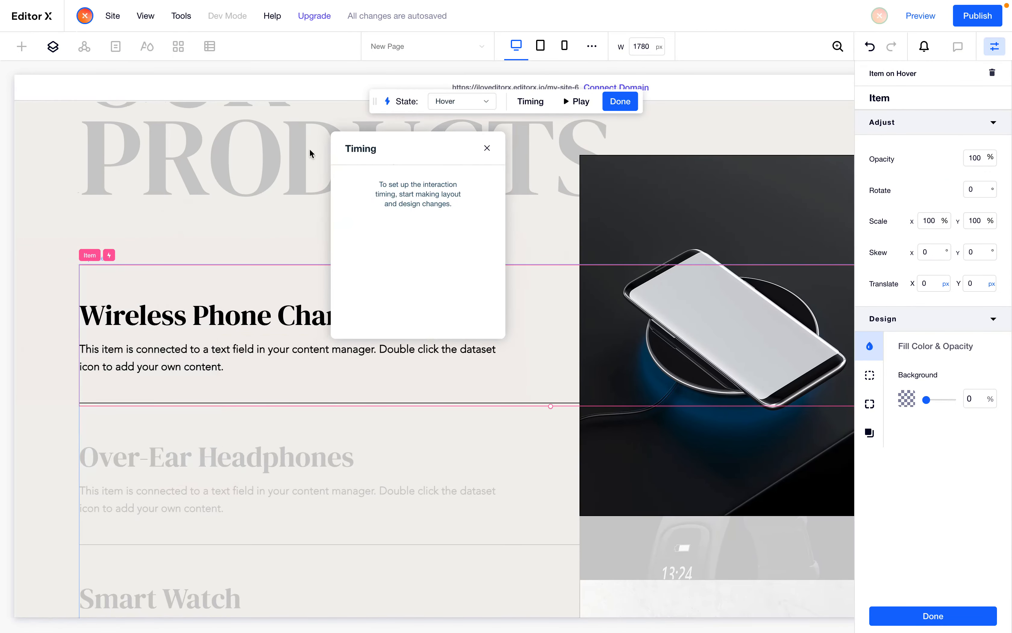
# Expand the repeater item in the Layers panel and select its product image in the hover state
pyautogui.click(53, 46)
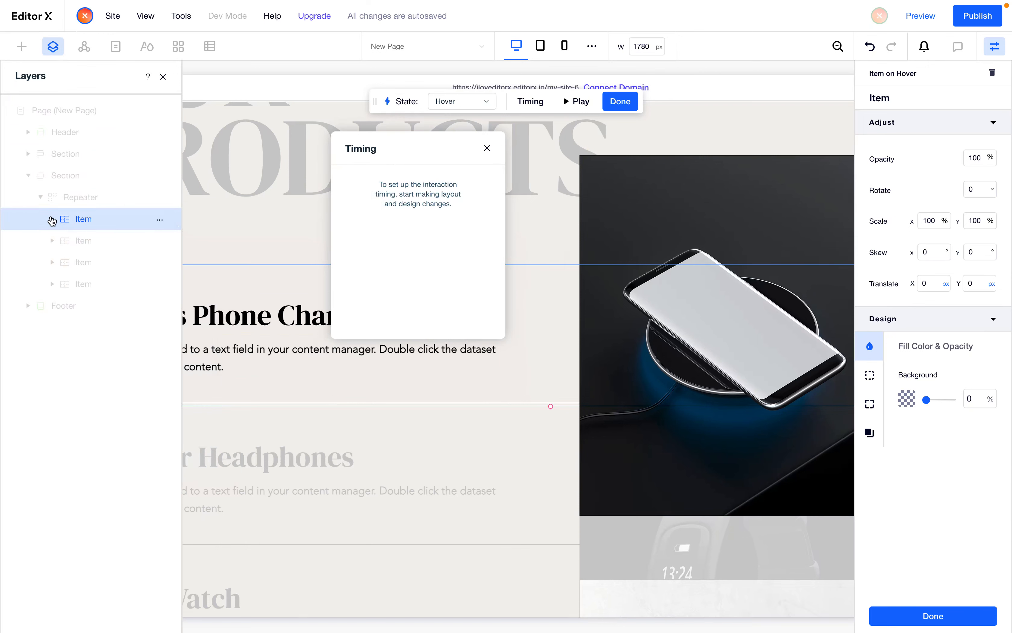
pyautogui.click(52, 219)
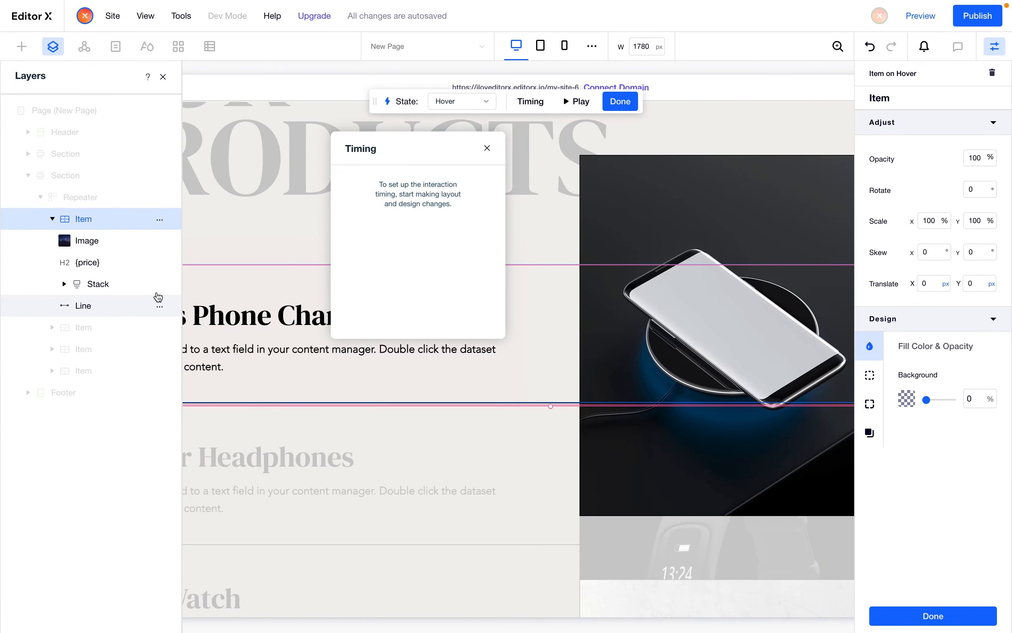
pyautogui.hscroll(-3, 418, 350)
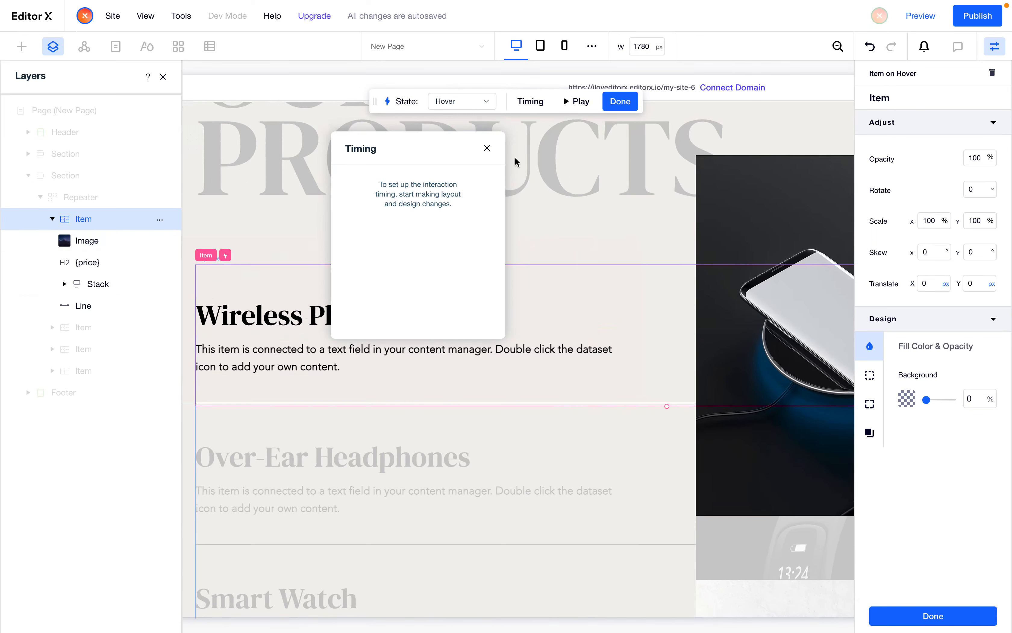
pyautogui.hscroll(3, 620, 333)
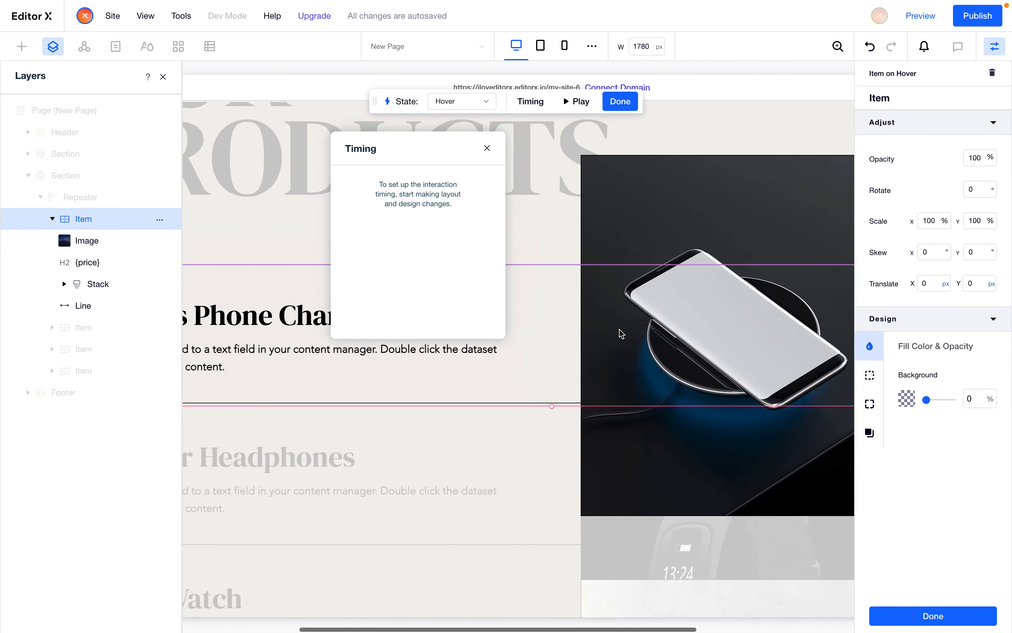
pyautogui.hscroll(2, 679, 321)
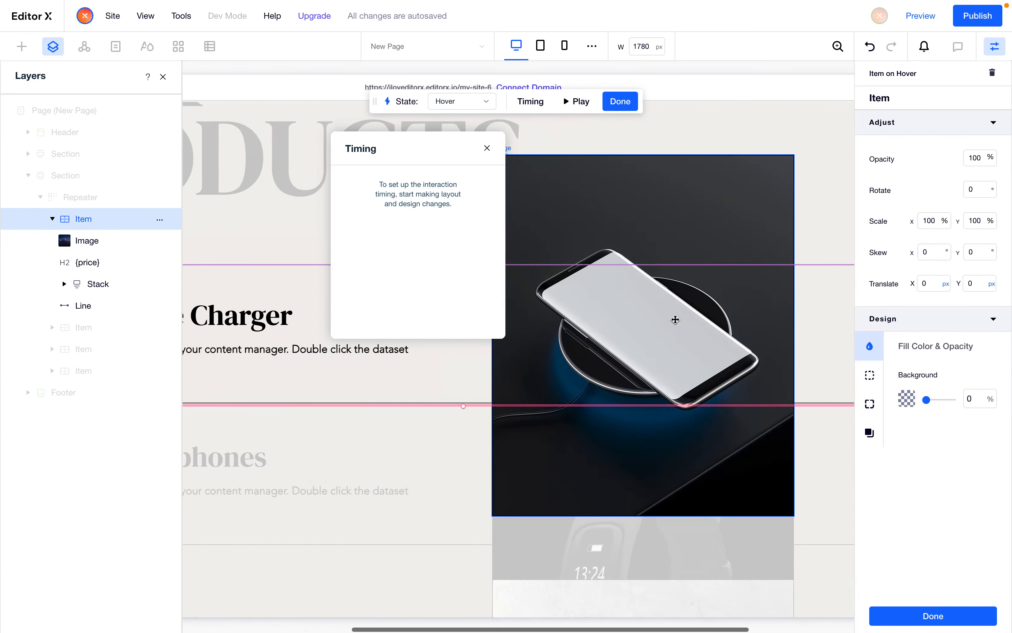
pyautogui.click(648, 314)
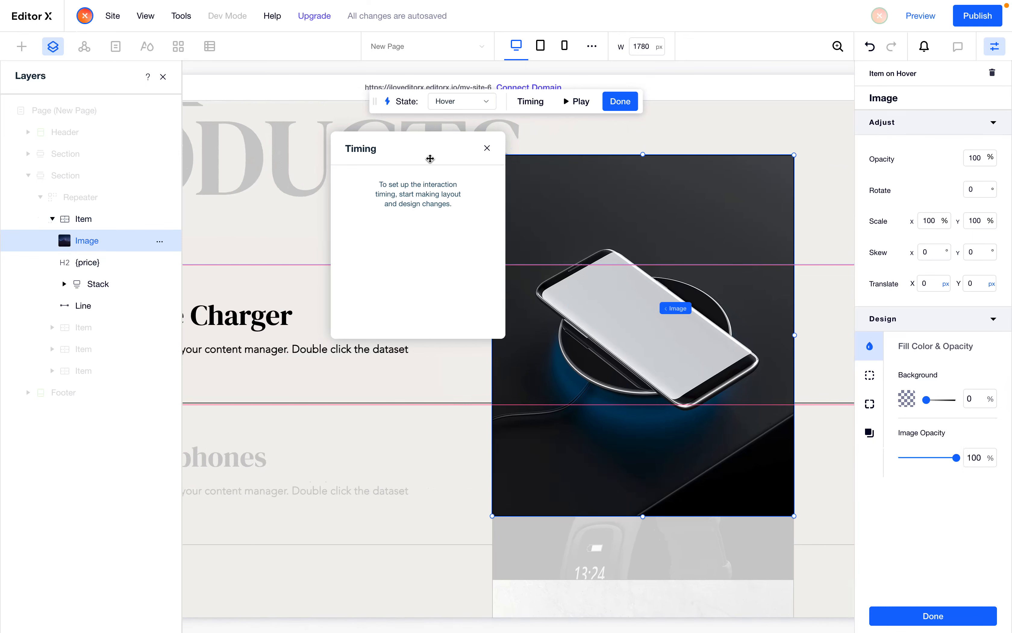
# Switch the interaction to the Initial state and set the product image's opacity to 0%
pyautogui.moveTo(425, 145); pyautogui.dragTo(276, 278)
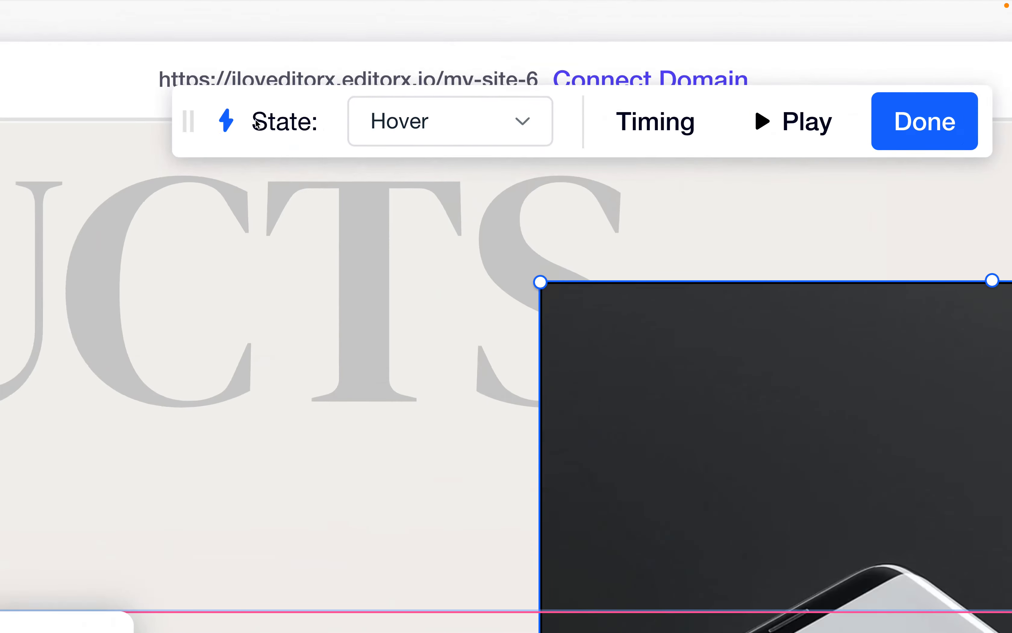
pyautogui.click(473, 128)
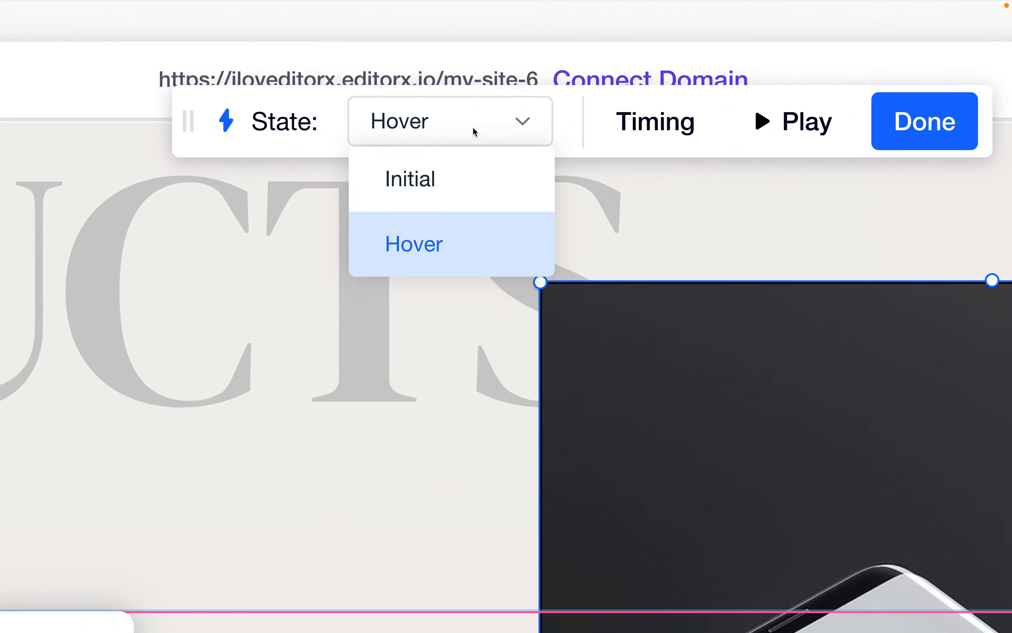
pyautogui.click(435, 171)
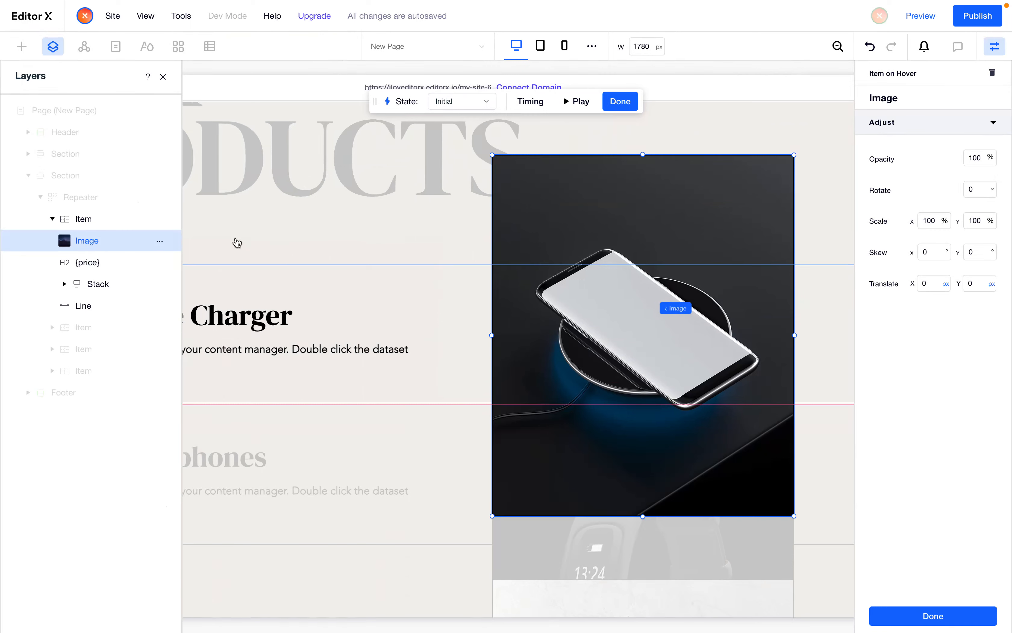
pyautogui.scroll(1, 598, 316)
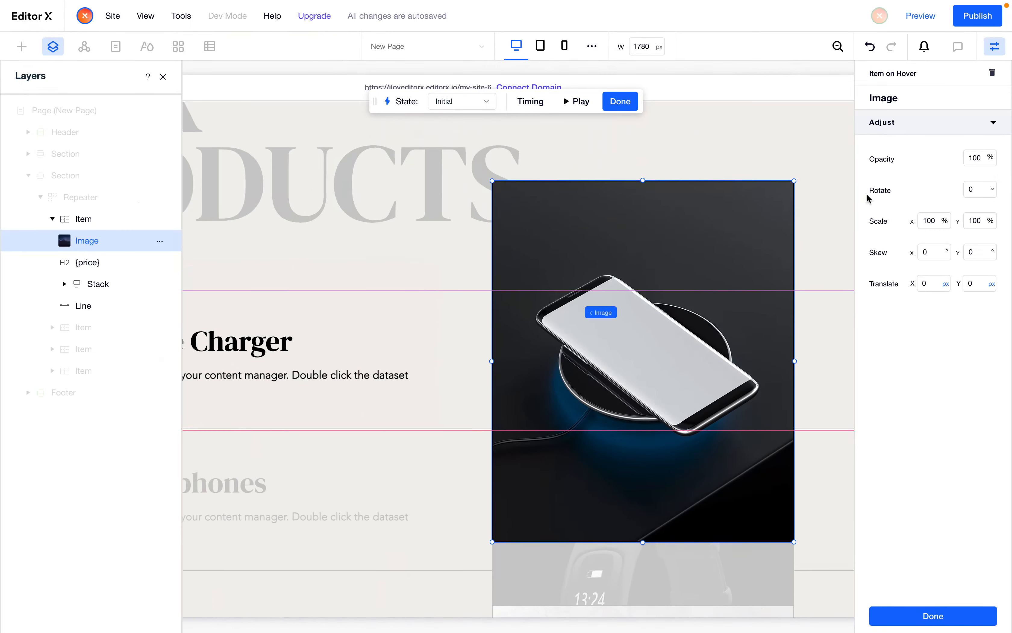
pyautogui.click(985, 160)
pyautogui.write('0')
pyautogui.press('Return')
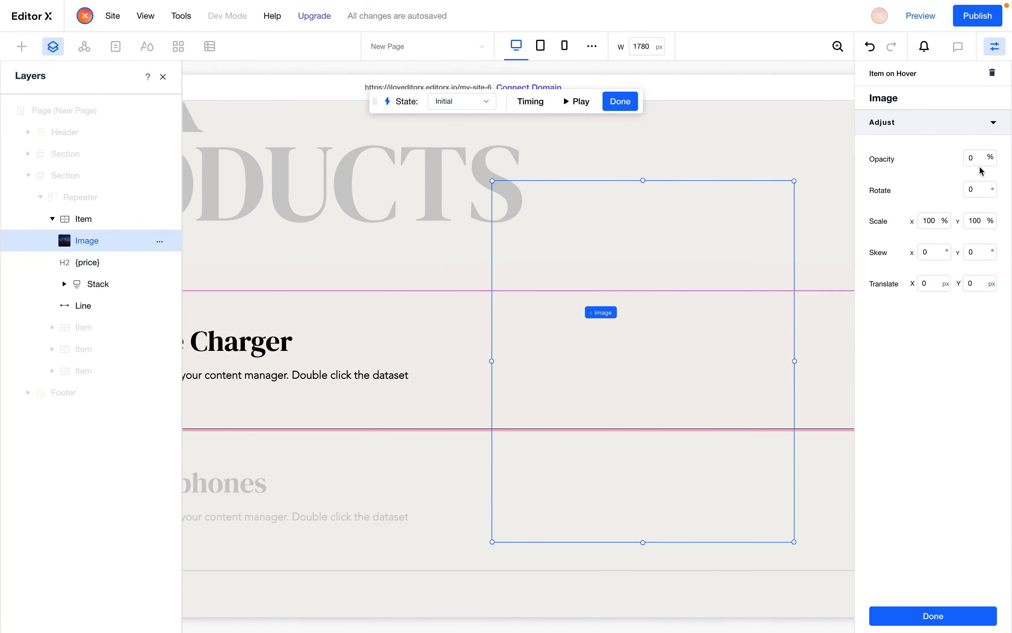
# Compare the hover image effect on the reference products page in the other browser tab
pyautogui.hotkey('ctrl', 'Tab')
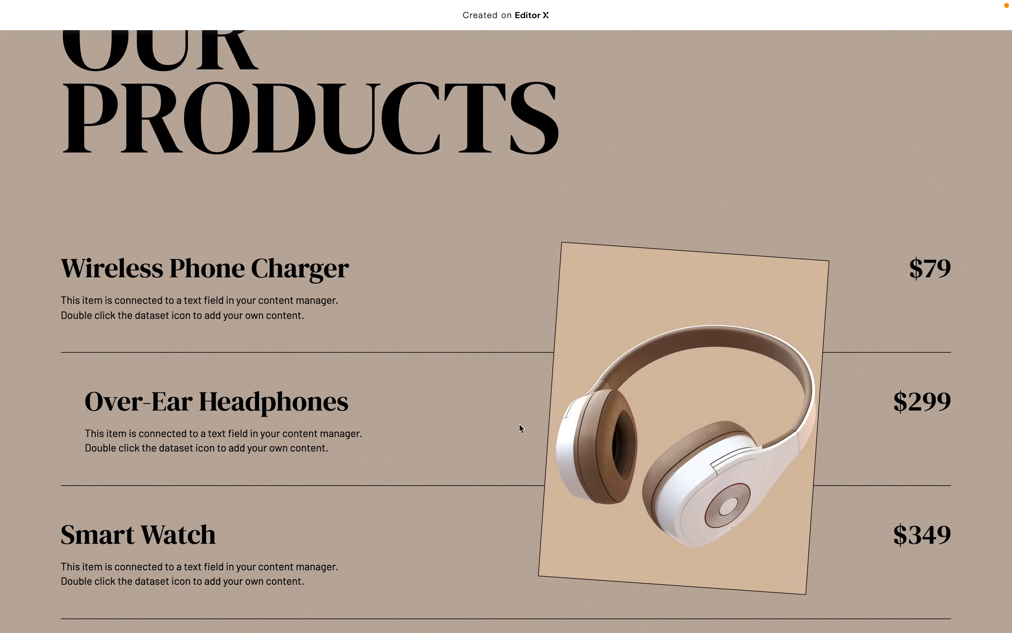
pyautogui.moveTo(531, 308)
pyautogui.moveTo(504, 408)
pyautogui.hotkey('ctrl', 'Tab')
pyautogui.hotkey('ctrl', 'Tab')
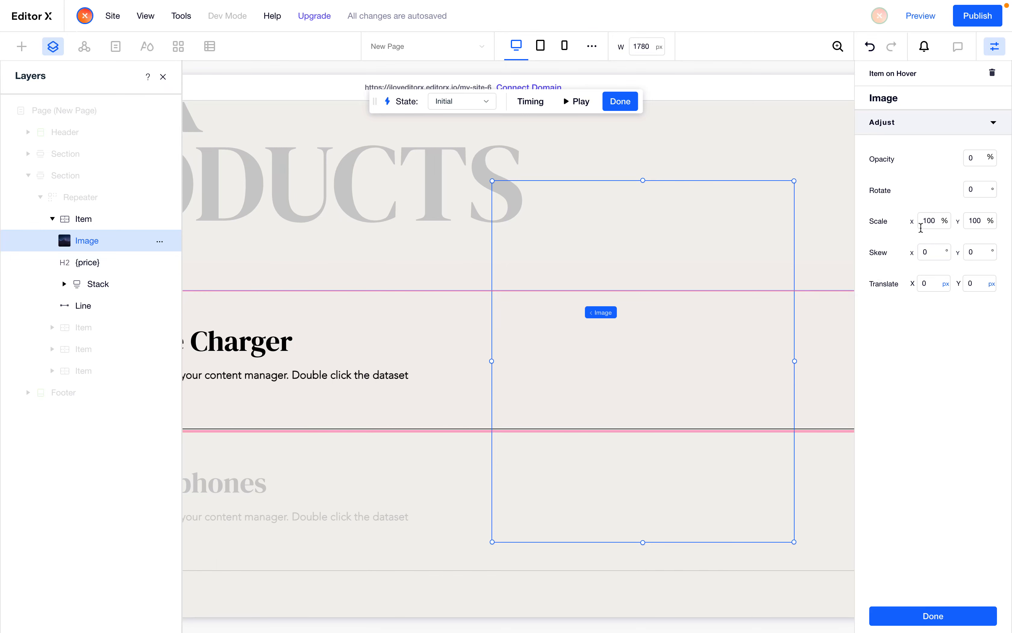
# Set the image's initial scale to 30% on both X and Y
pyautogui.click(923, 226)
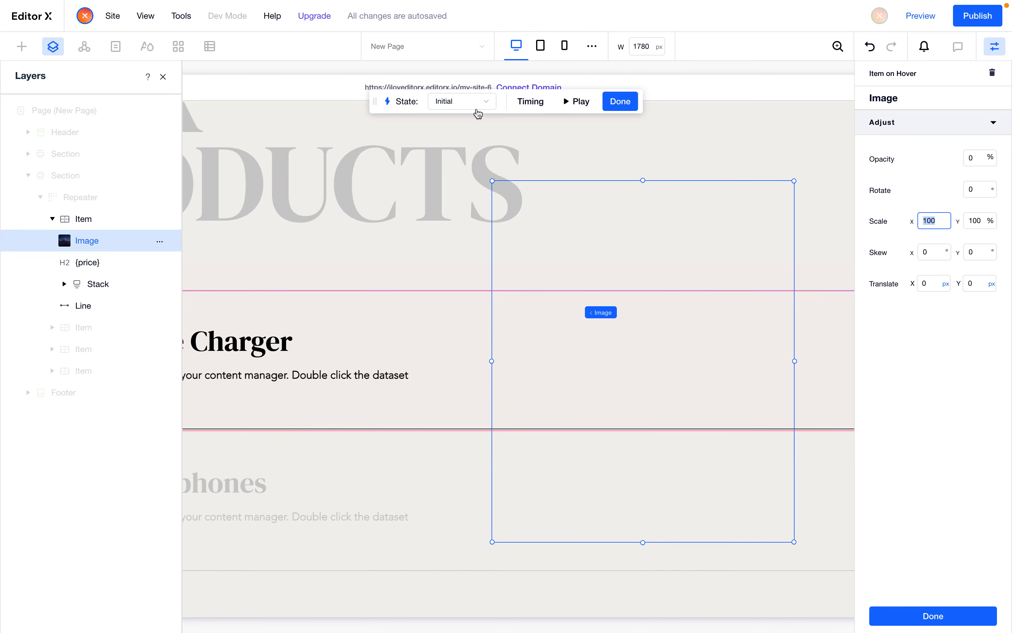
pyautogui.write('30')
pyautogui.press('Tab')
pyautogui.write('30')
pyautogui.press('Tab')
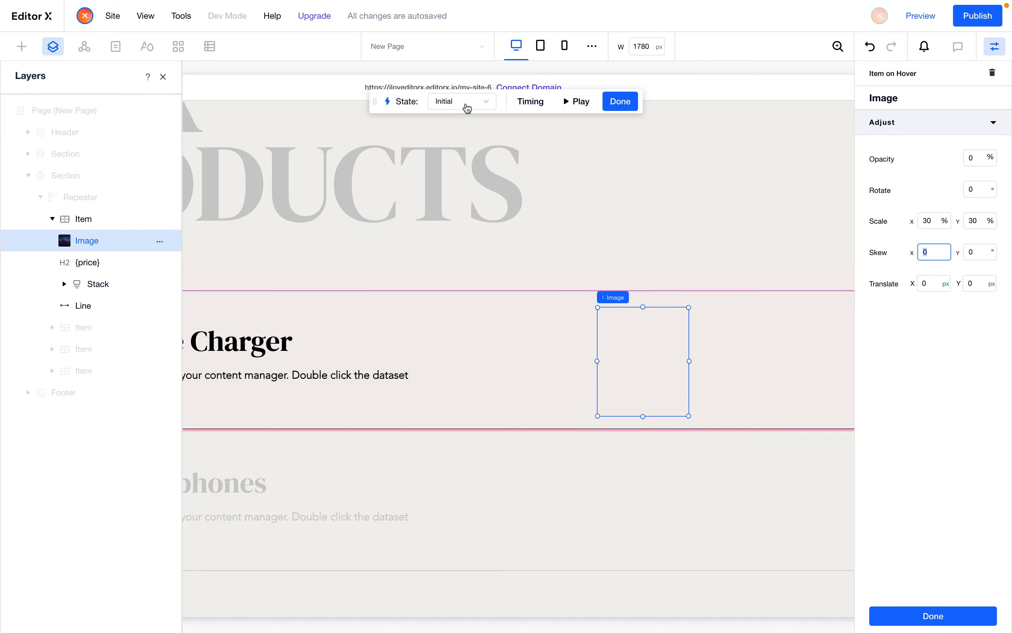
# Switch to the Hover state and play the interaction preview, then reselect the image layer
pyautogui.click(467, 109)
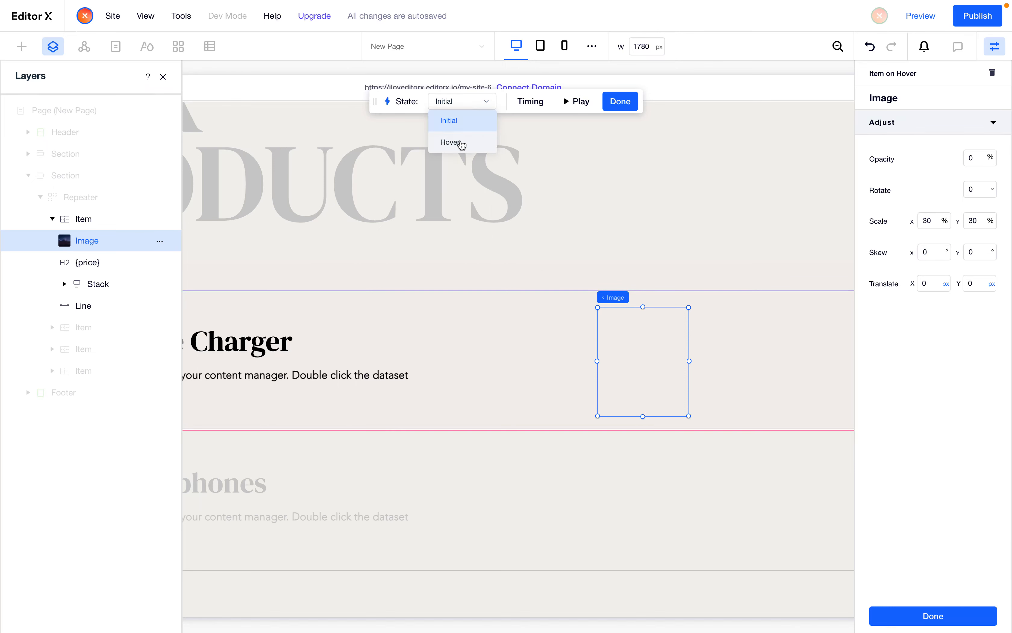
pyautogui.click(462, 143)
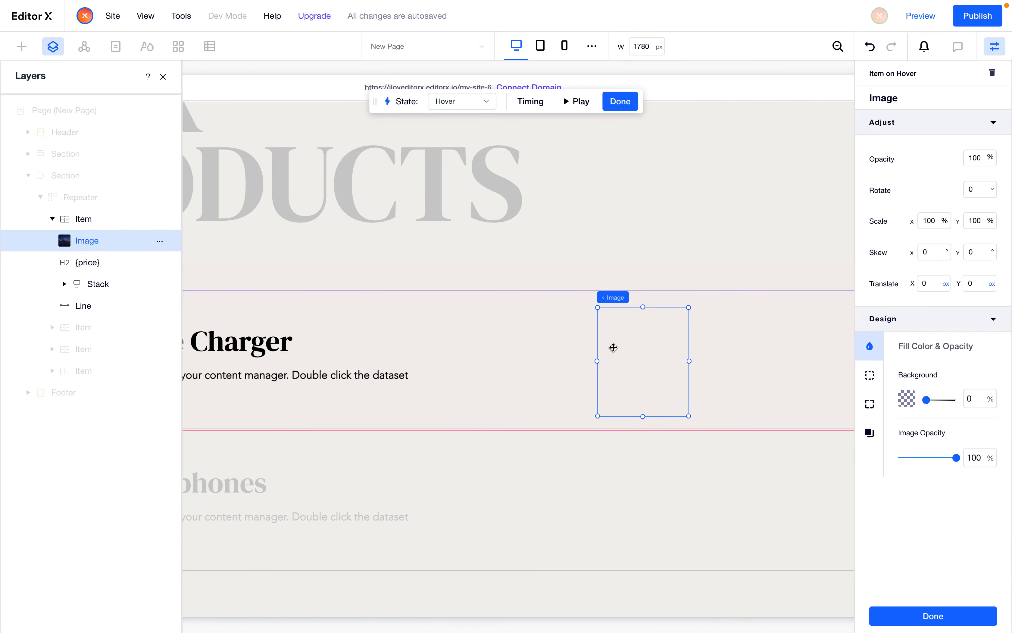
pyautogui.click(935, 226)
pyautogui.click(578, 105)
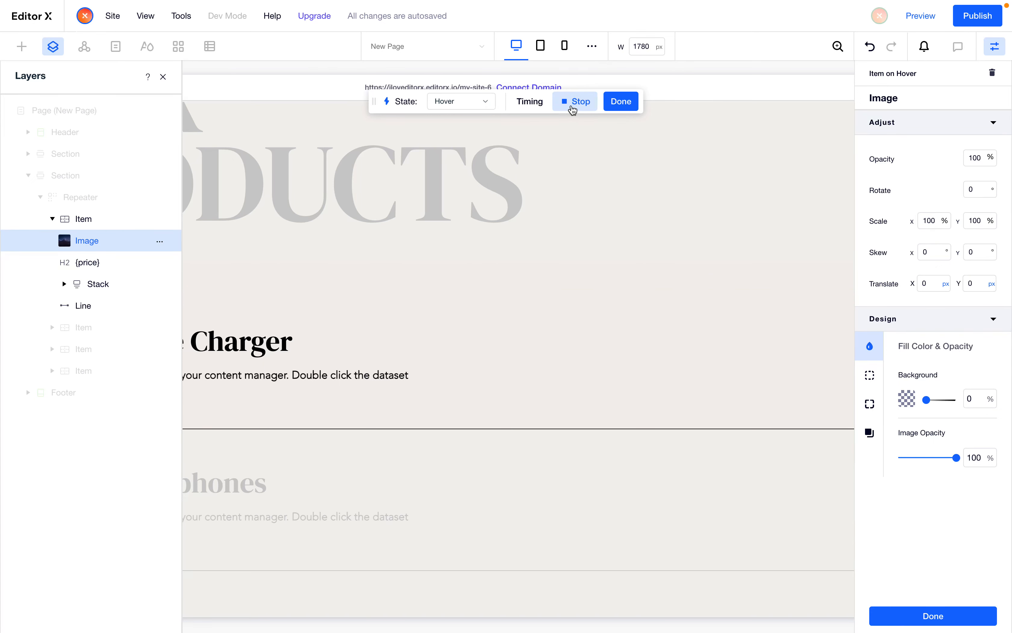
pyautogui.click(100, 245)
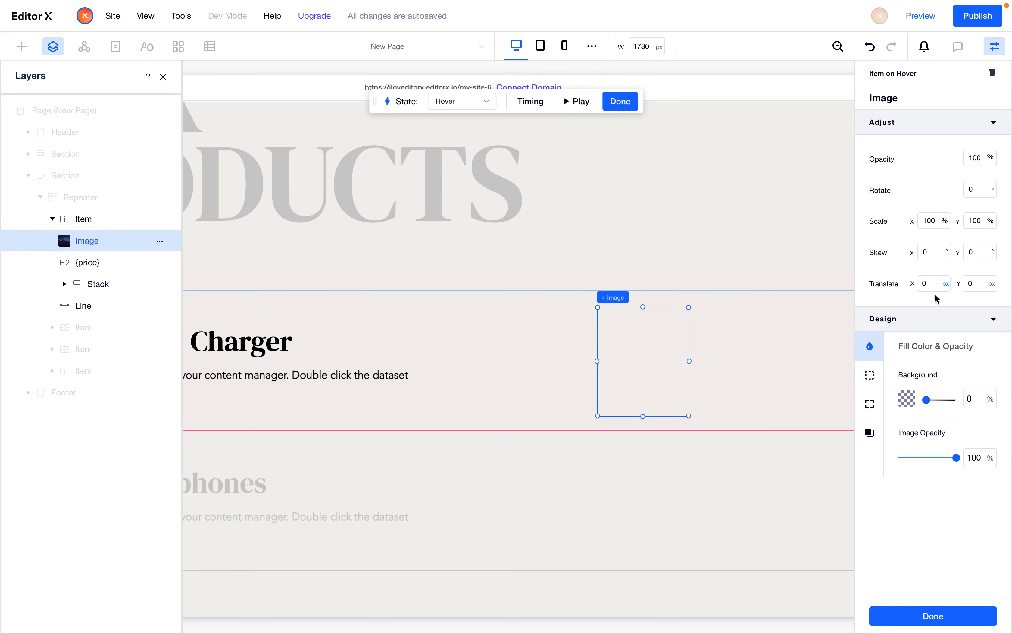
# In the Hover state, set the product image's rotation to 4°
pyautogui.click(930, 226)
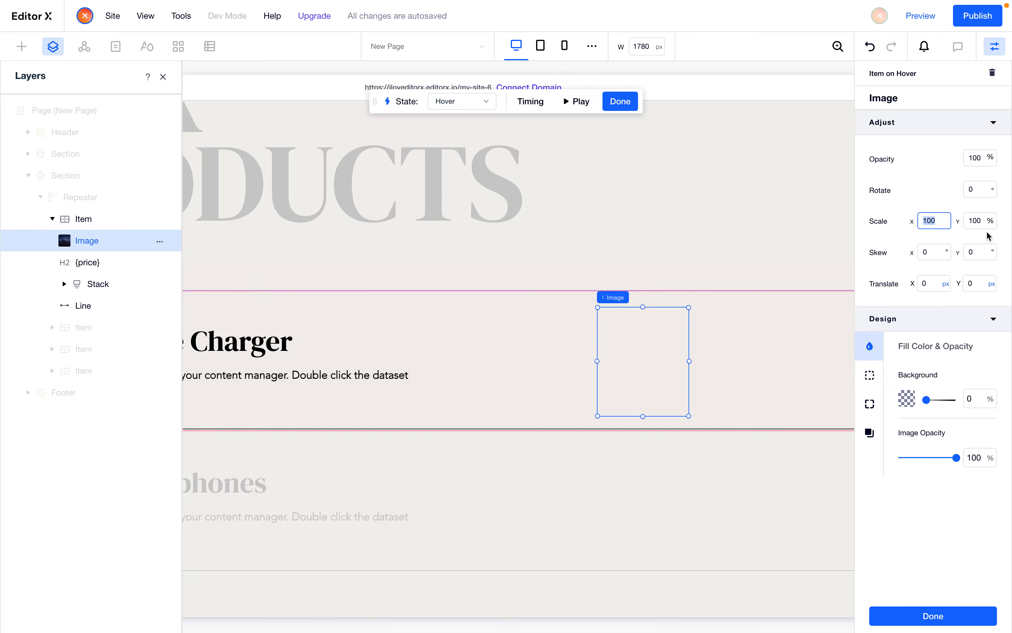
pyautogui.click(981, 222)
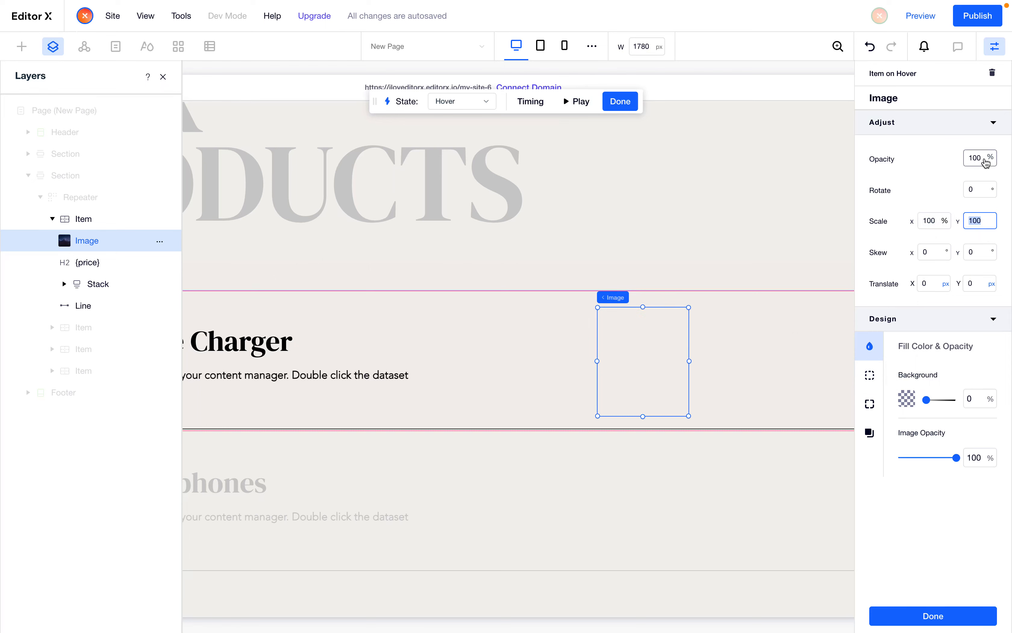
pyautogui.click(985, 159)
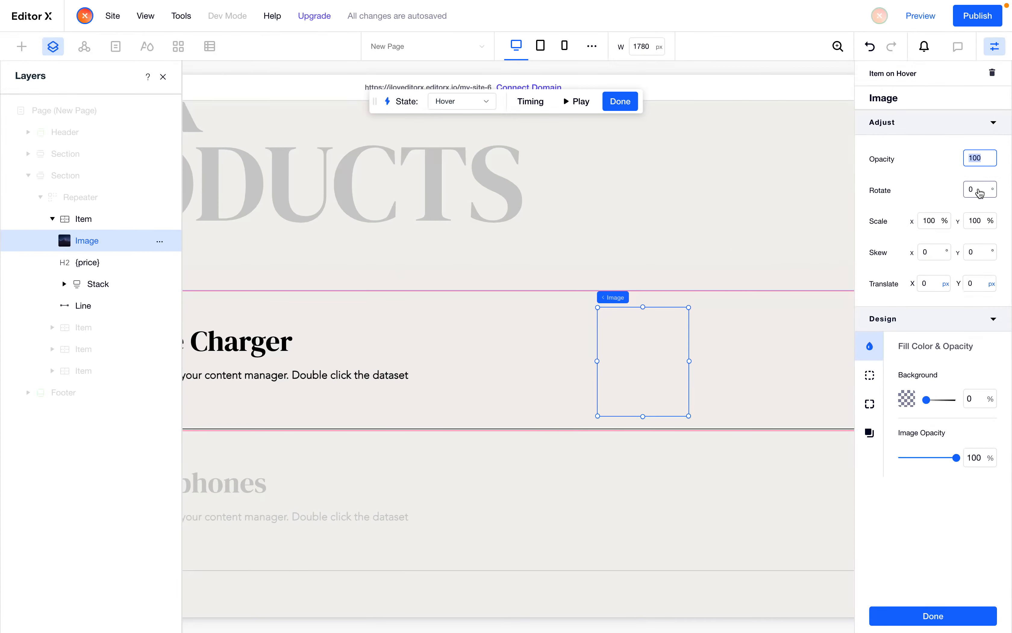
pyautogui.click(985, 189)
pyautogui.doubleClick(987, 190)
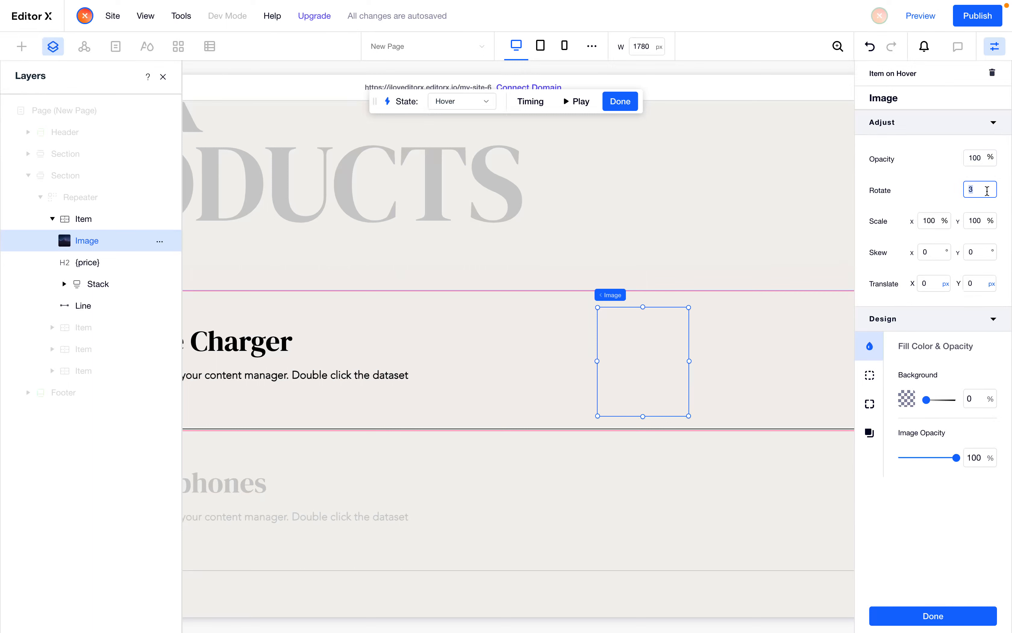
pyautogui.write('4')
pyautogui.click(988, 368)
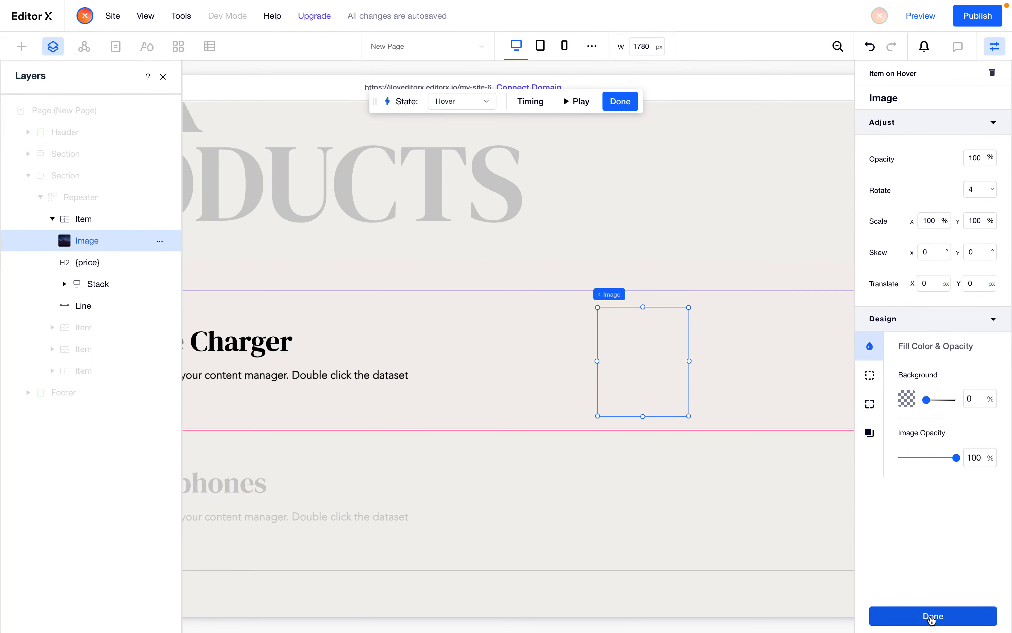
# Finish the custom interaction, publish the site, and close the Layers panel
pyautogui.click(933, 618)
pyautogui.click(971, 17)
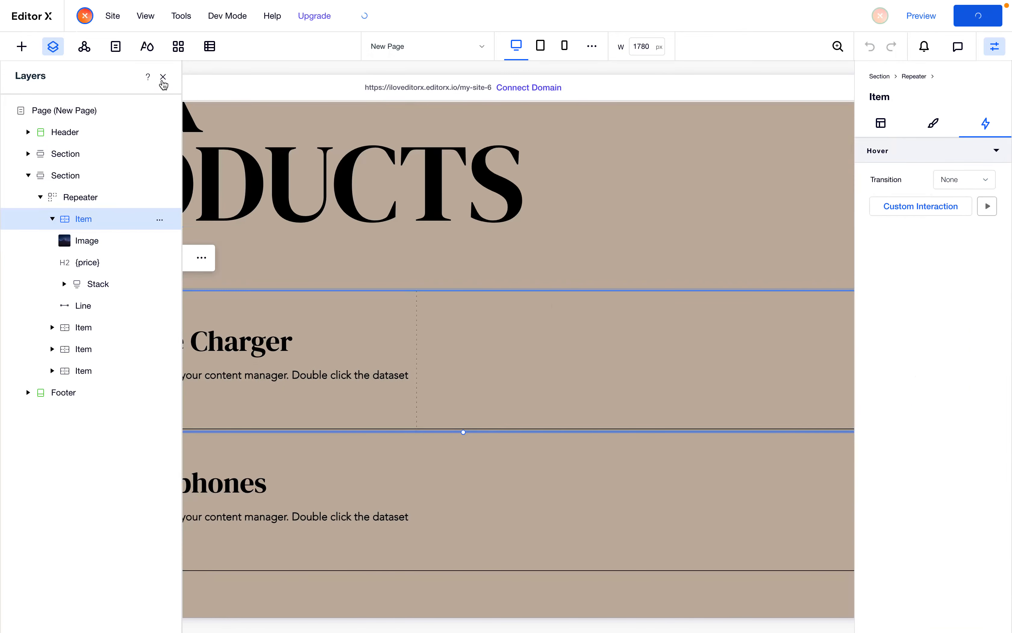
pyautogui.click(163, 77)
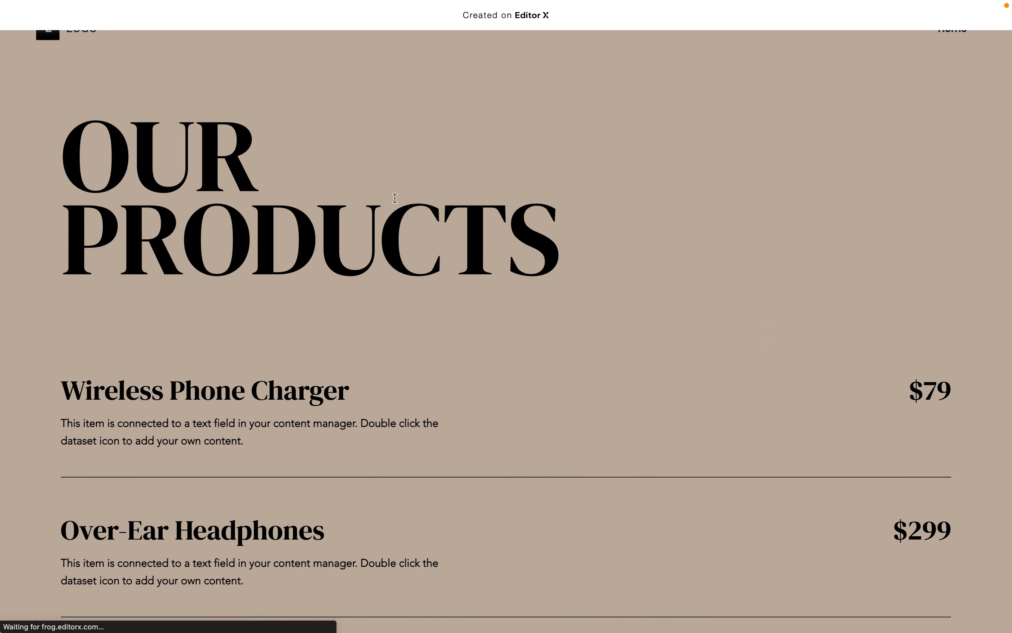
# Review the published products page, hovering over each product to check the image animation, then close the tab
pyautogui.scroll(-3, 417, 227)
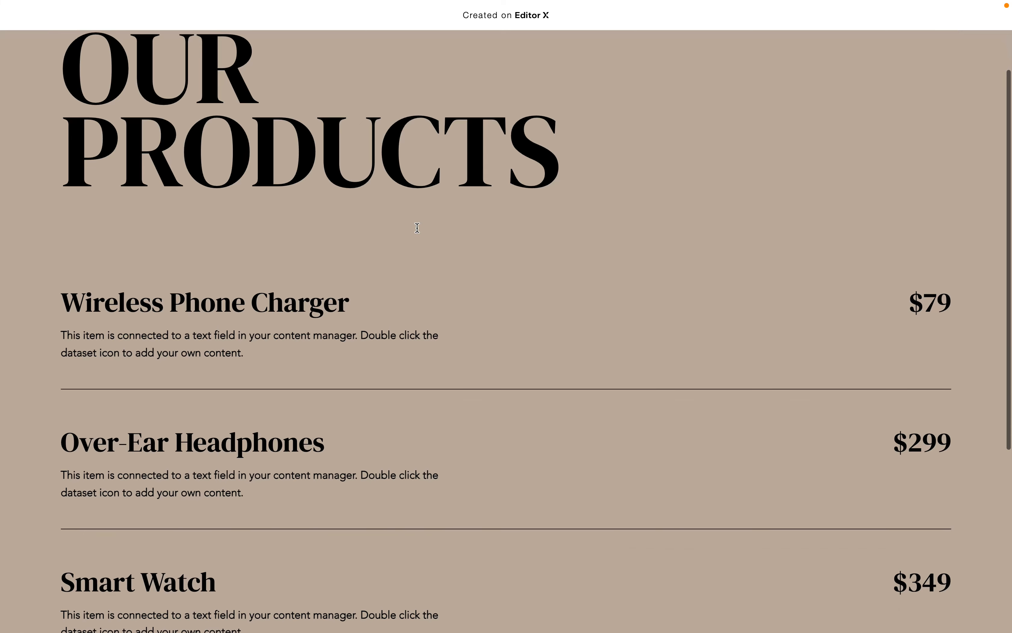
pyautogui.moveTo(394, 316)
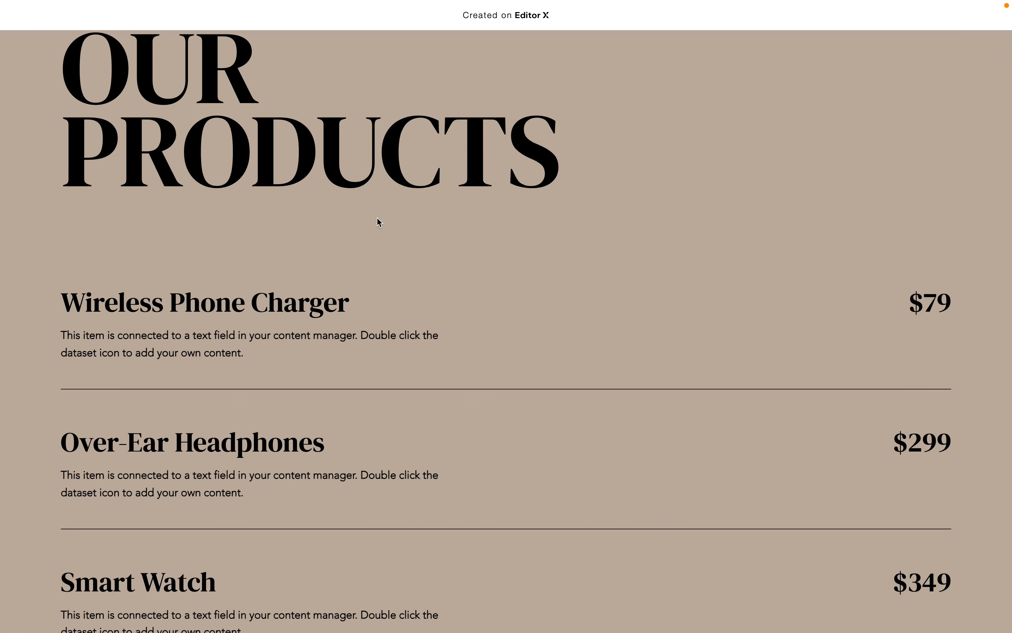
pyautogui.scroll(-3, 385, 311)
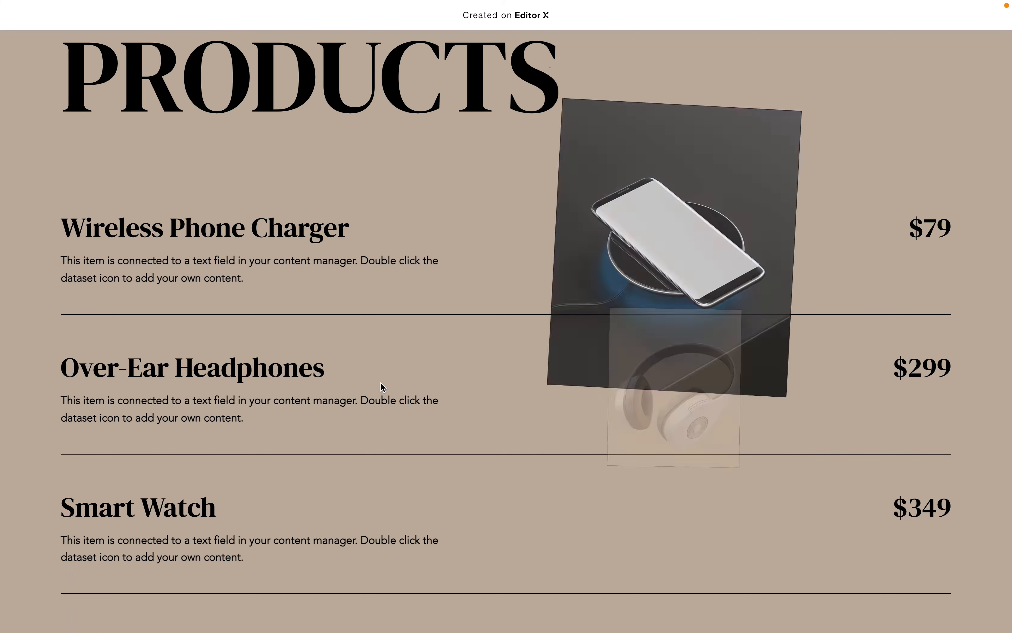
pyautogui.scroll(-5, 382, 387)
pyautogui.scroll(-2, 380, 399)
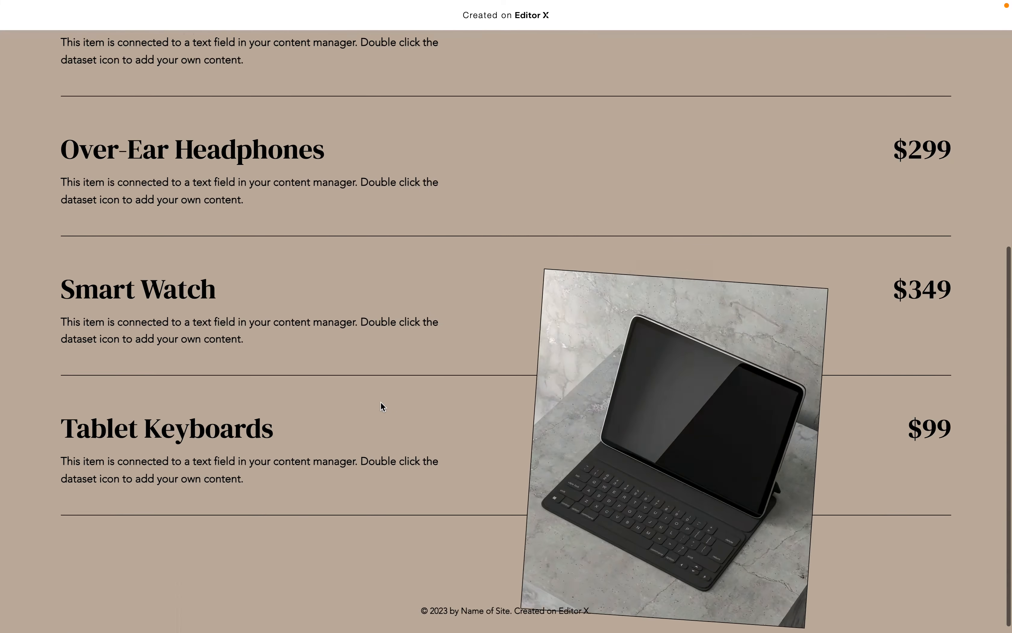
pyautogui.scroll(3, 381, 192)
pyautogui.scroll(-4, 383, 188)
pyautogui.scroll(13, 396, 328)
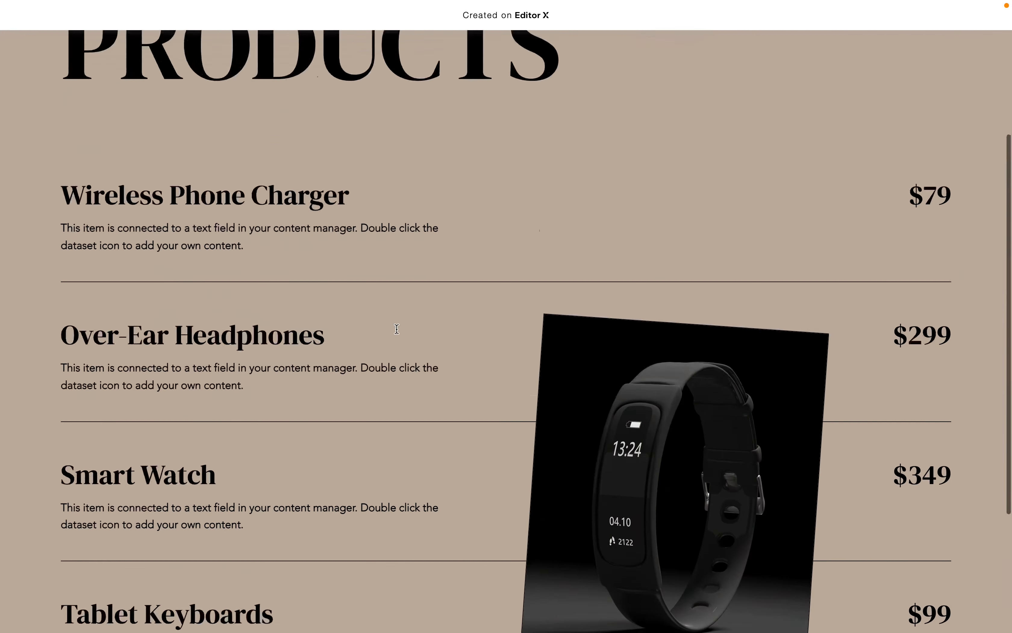
pyautogui.scroll(-3, 397, 333)
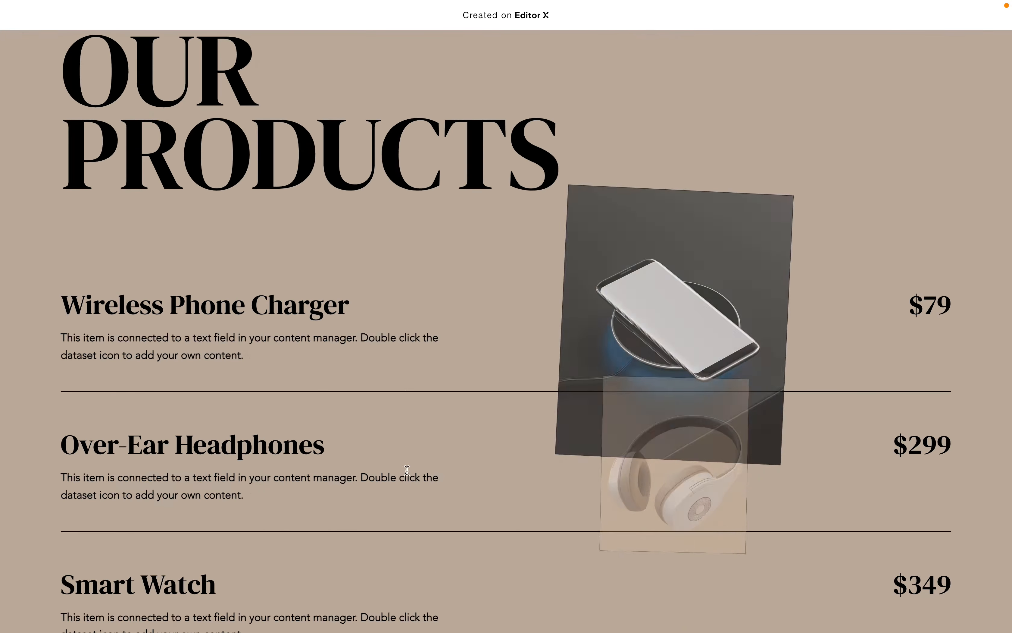
pyautogui.press('super+w')
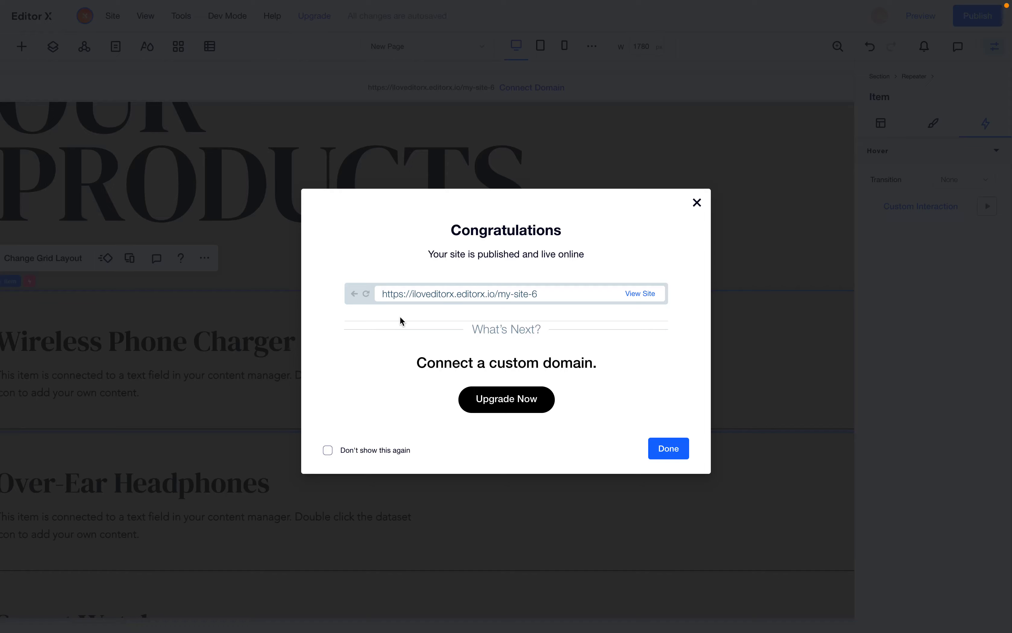
# Reopen the hover interaction's timing and set the image animation's end time to 0.5 s
pyautogui.click(276, 270)
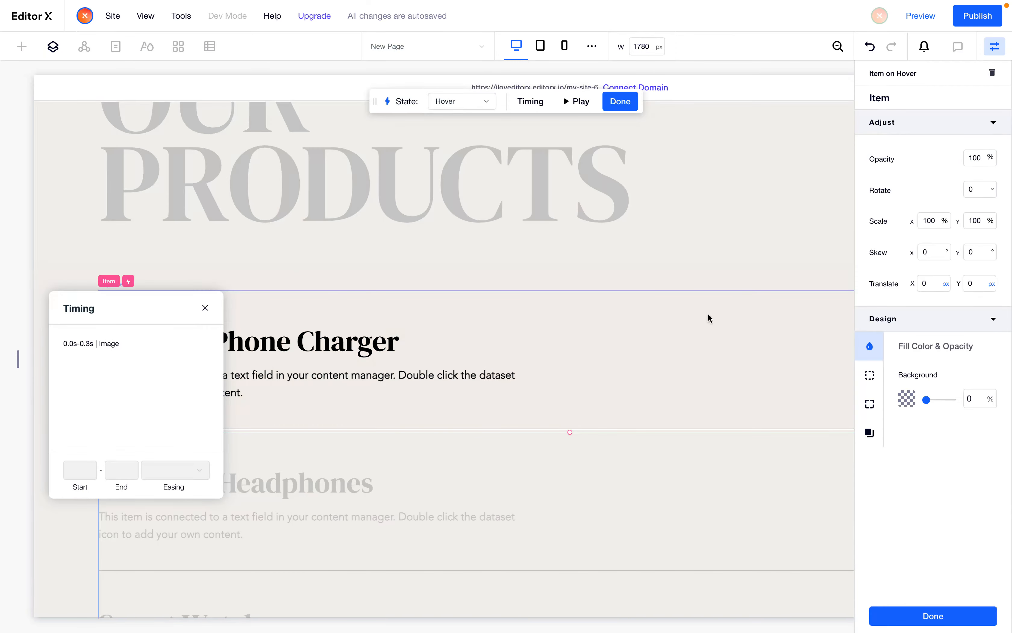
pyautogui.click(96, 346)
pyautogui.click(121, 470)
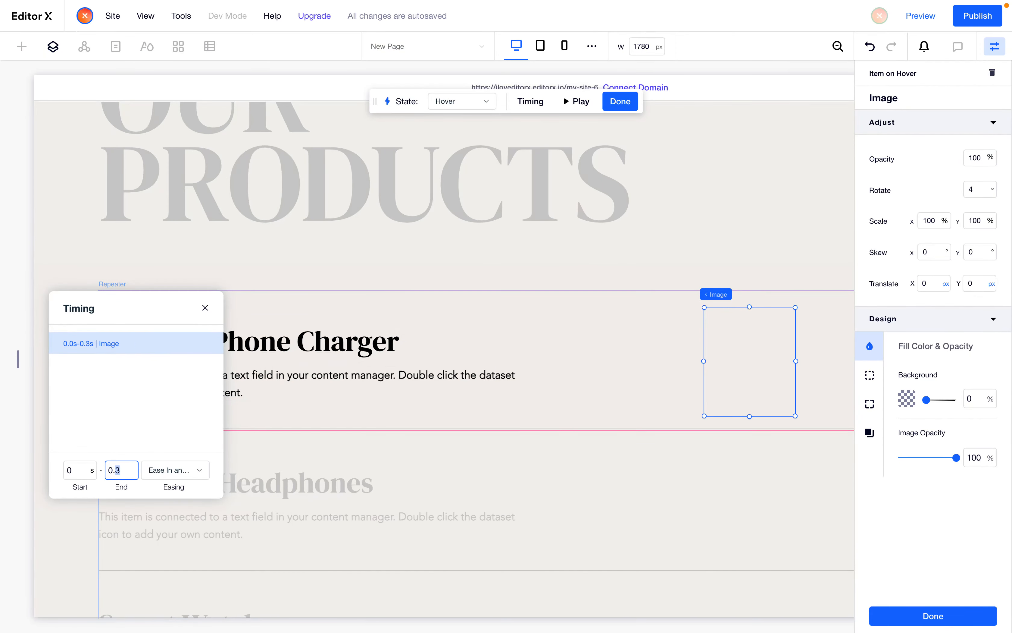
pyautogui.write('5')
pyautogui.press('Return')
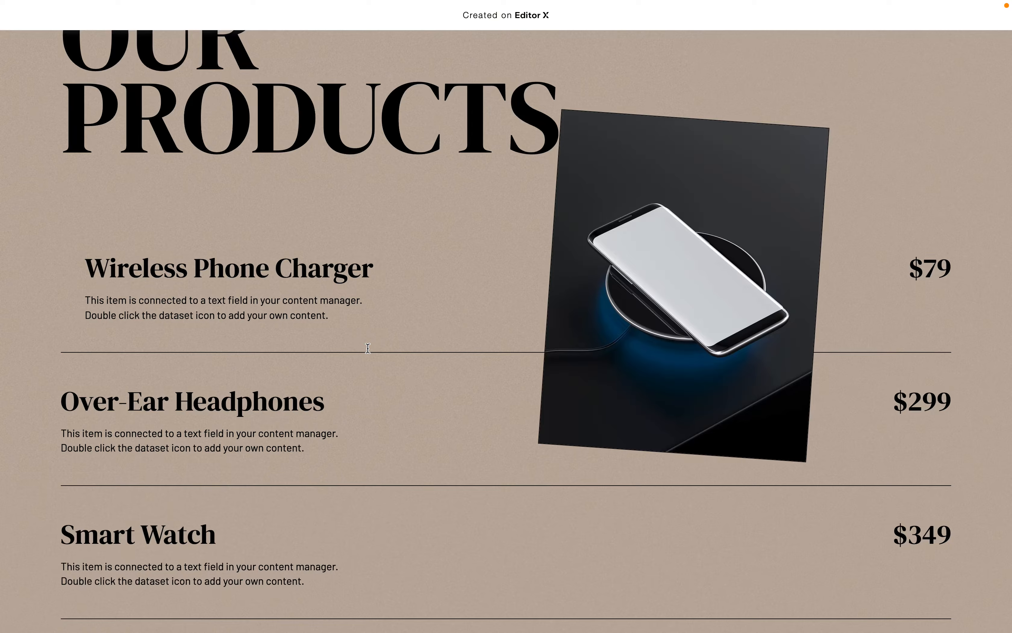
# Back in the Hover state, select the product title and set its X translation to 40 px
pyautogui.hotkey('ctrl', 'Tab')
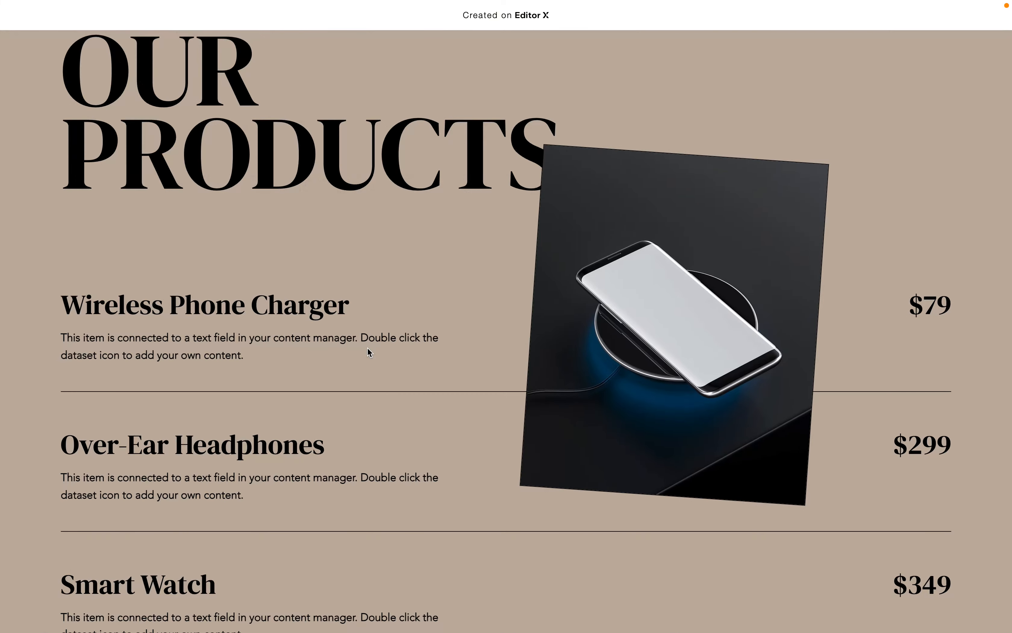
pyautogui.hotkey('ctrl', 'Tab')
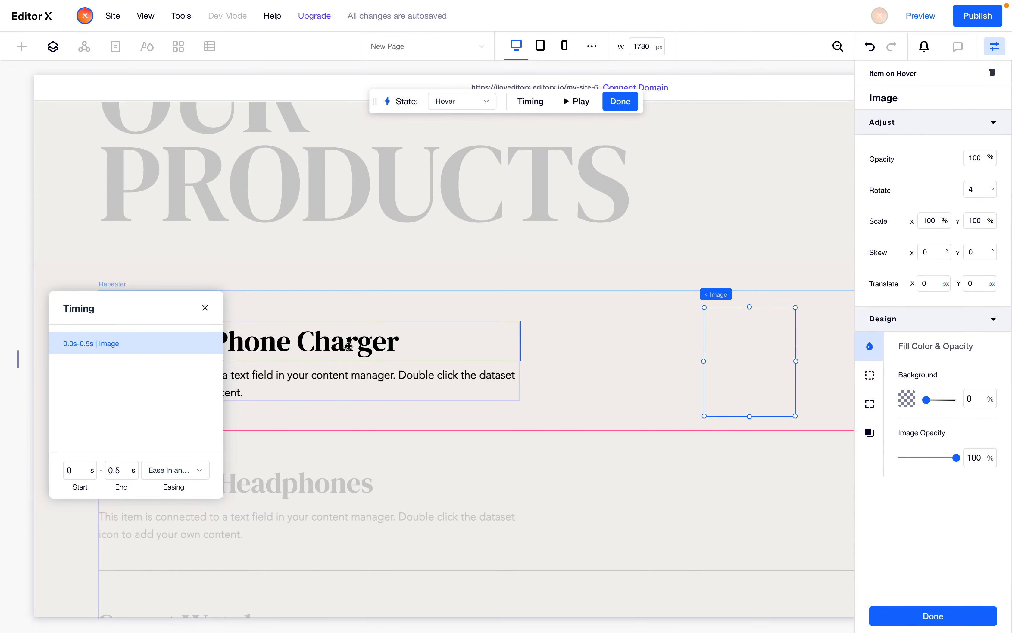
pyautogui.click(349, 346)
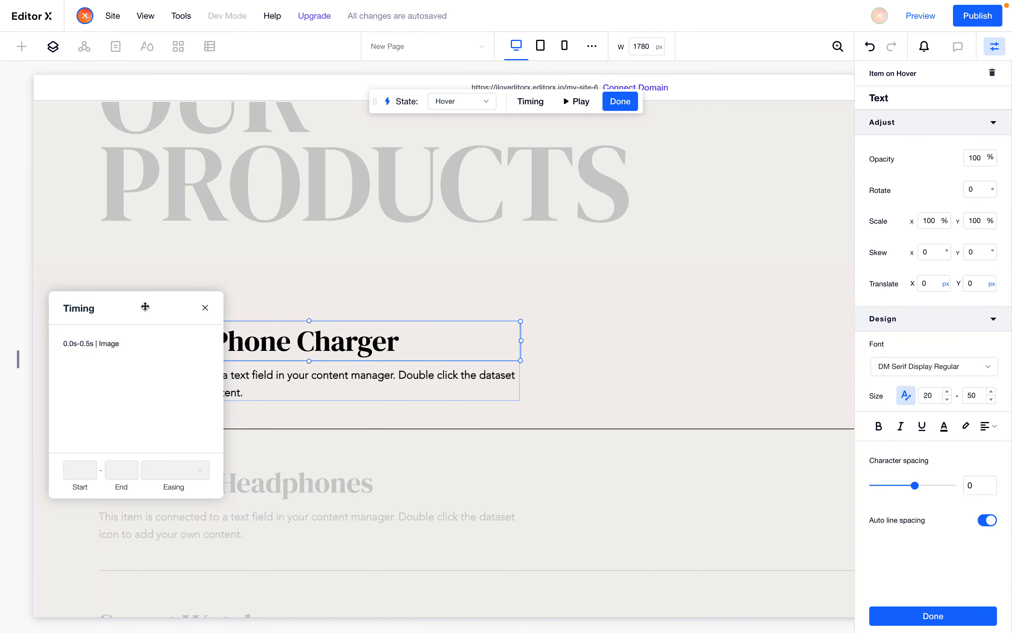
pyautogui.hotkey('ctrl', 'Tab')
pyautogui.moveTo(170, 312); pyautogui.dragTo(250, 446)
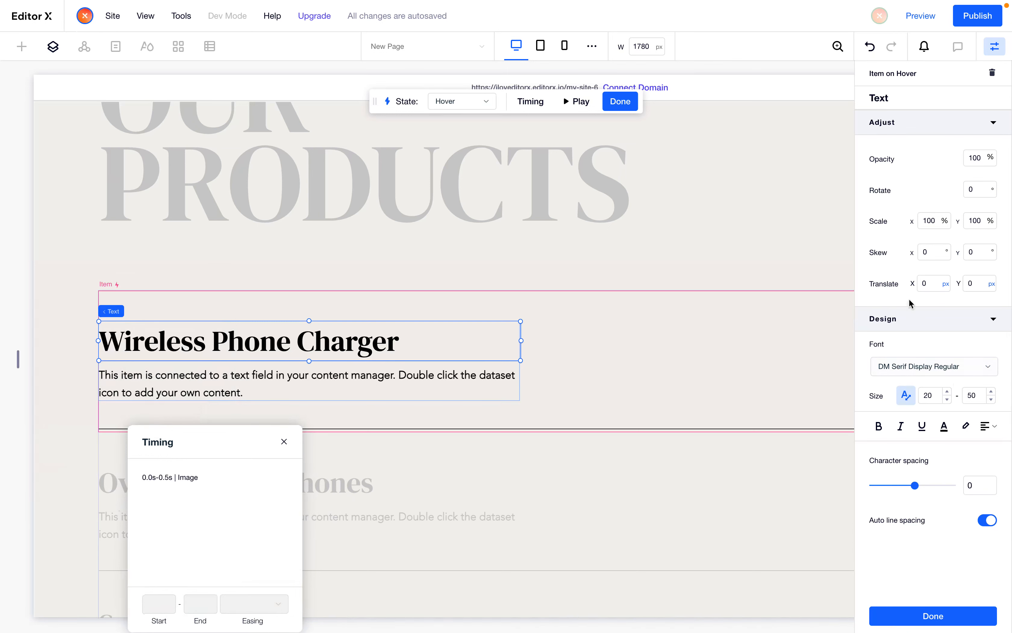
pyautogui.click(930, 253)
pyautogui.click(934, 284)
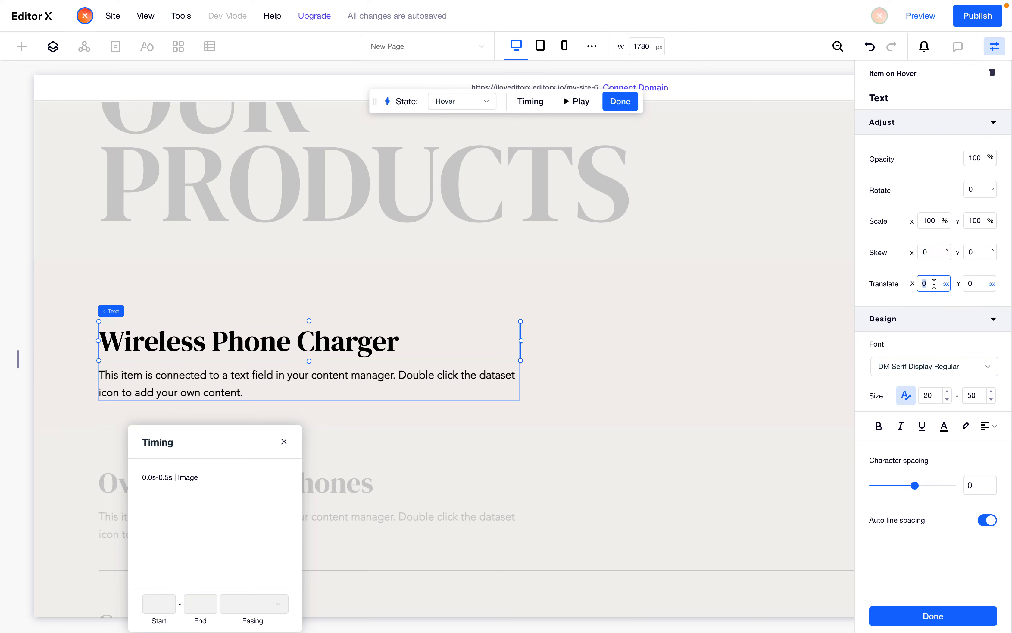
pyautogui.press('Return')
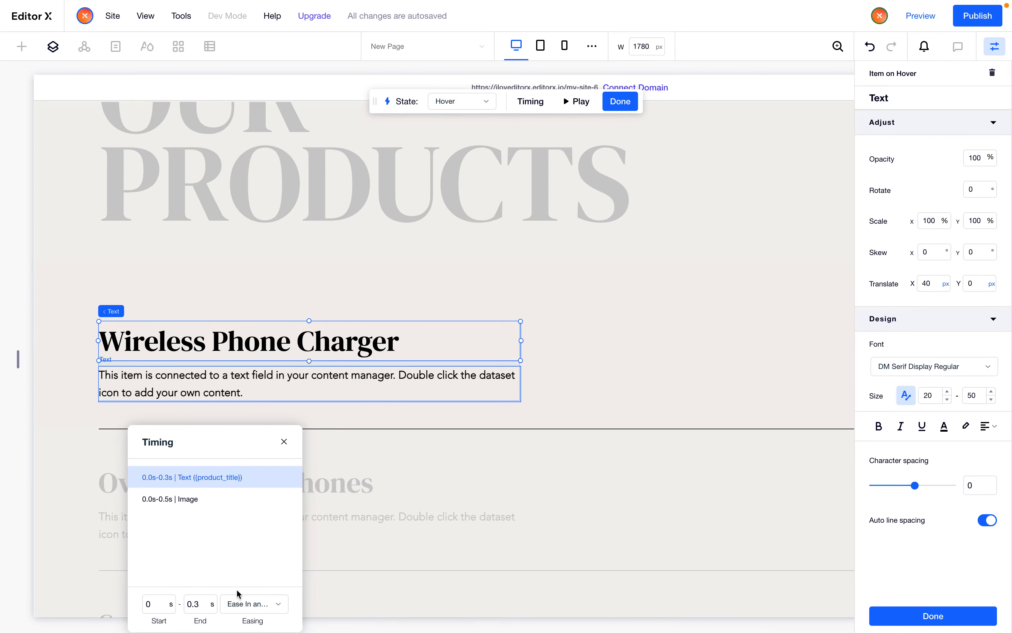
# Set the product title animation's end time to 0.5 s in the Timing panel
pyautogui.click(202, 604)
pyautogui.press('Right')
pyautogui.hotkey('shift', 'Left')
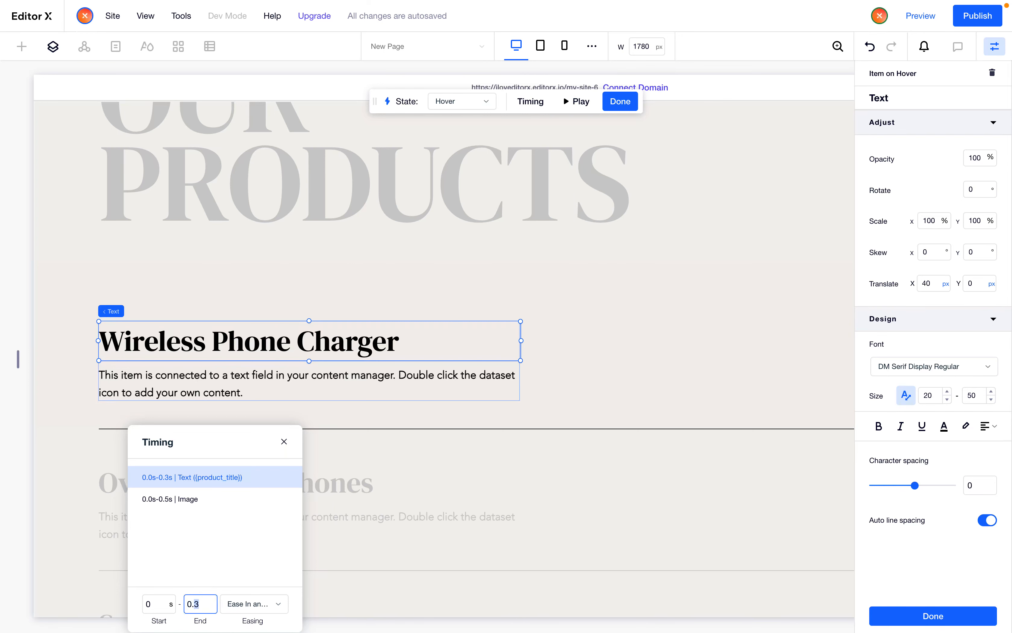
pyautogui.write('5')
pyautogui.press('Return')
# Select the product description, set its X translation to 40 px, and close the Timing panel
pyautogui.click(214, 395)
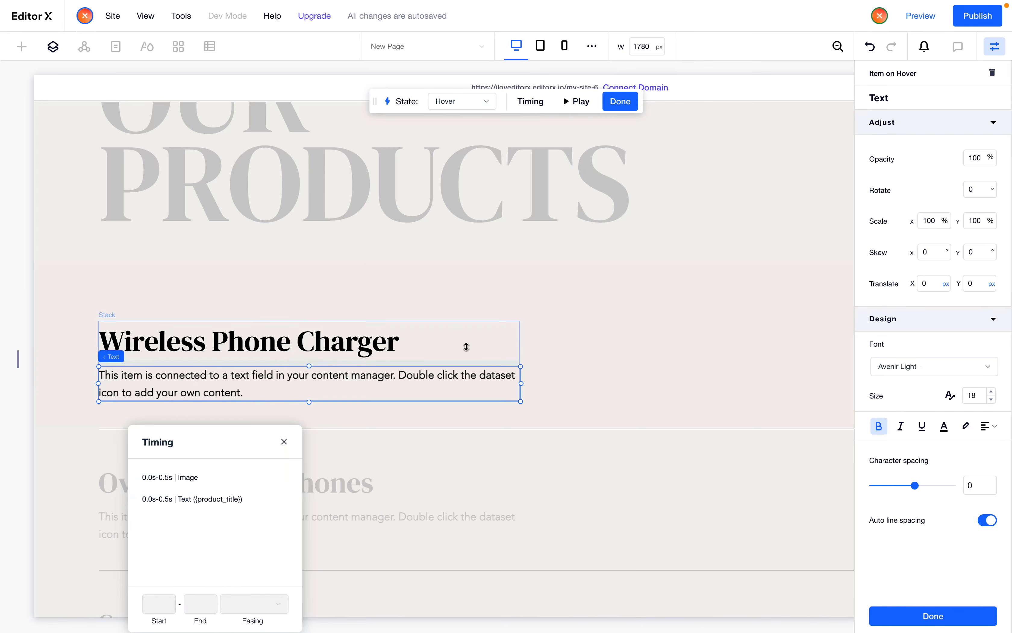
pyautogui.click(927, 287)
pyautogui.write('40')
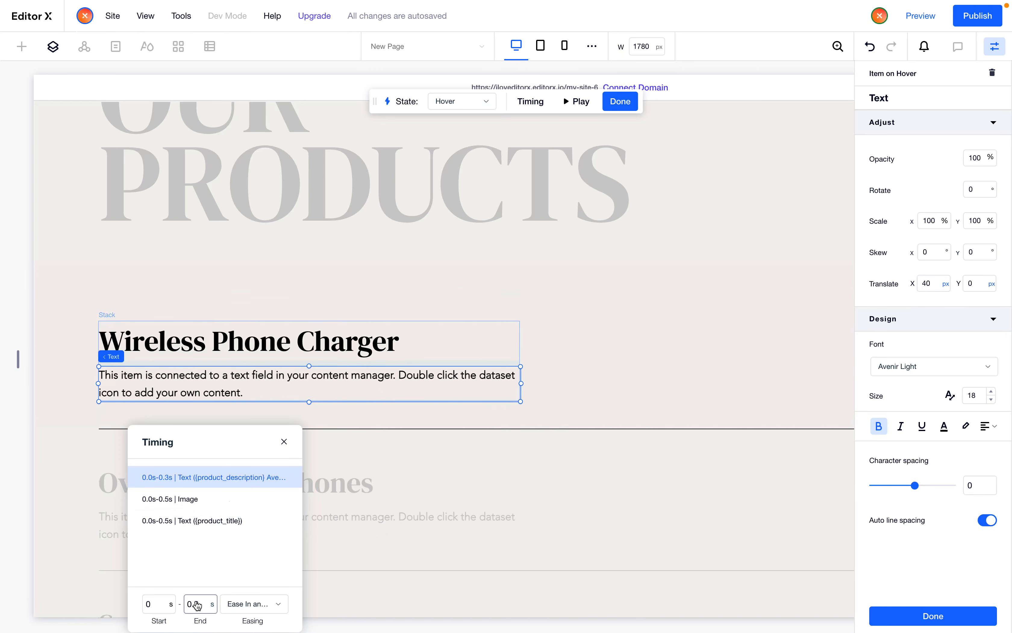
pyautogui.click(200, 609)
pyautogui.click(206, 610)
pyautogui.click(284, 442)
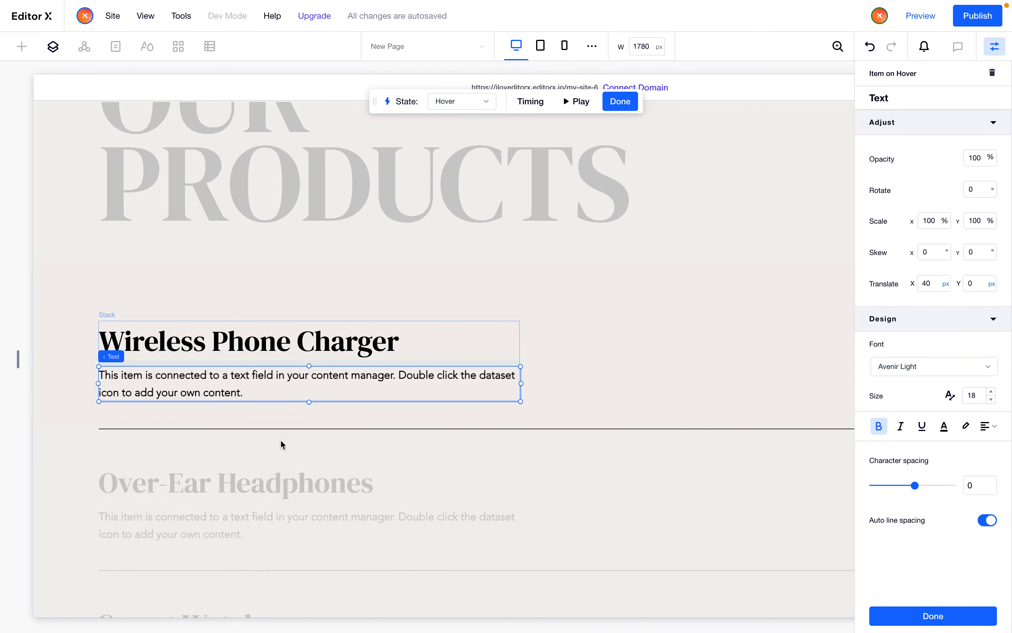
# Finish the custom interaction and publish the site
pyautogui.click(933, 620)
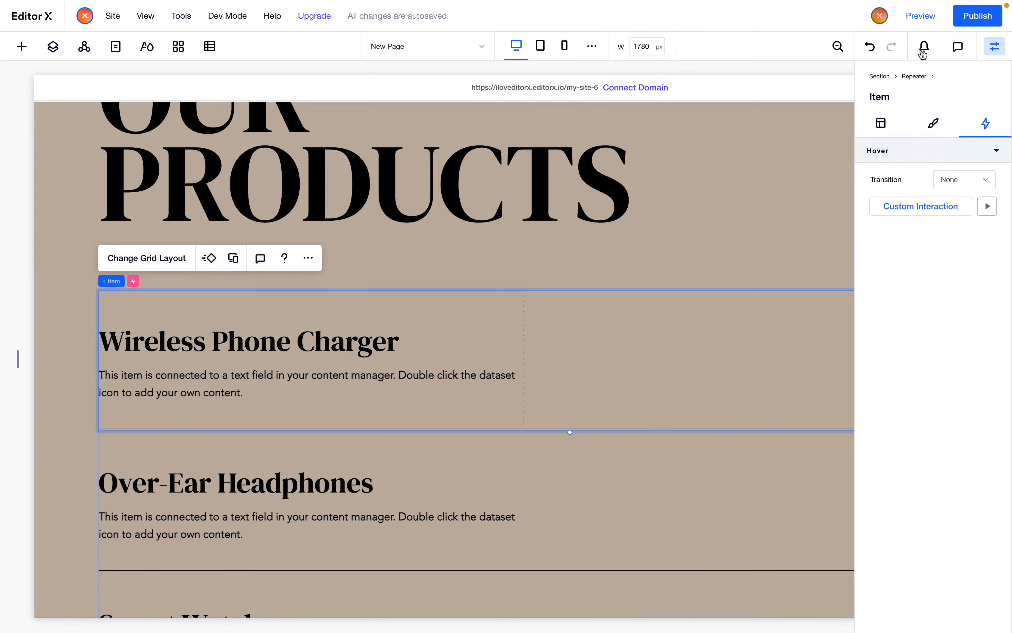
pyautogui.click(962, 23)
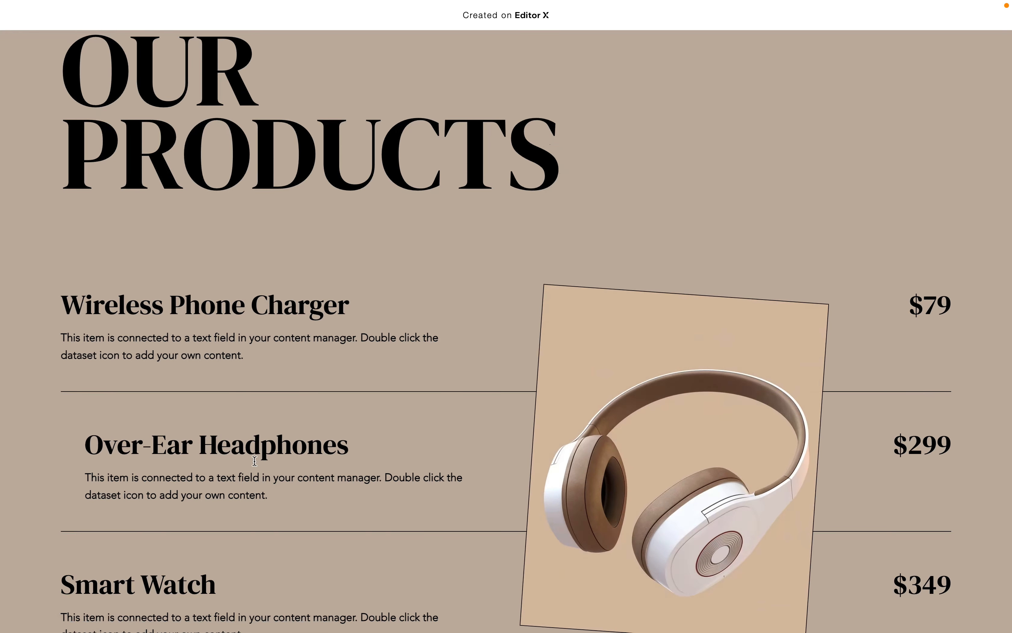
# Scroll the published products page, hovering over products to check the image and text animations
pyautogui.scroll(-3, 256, 461)
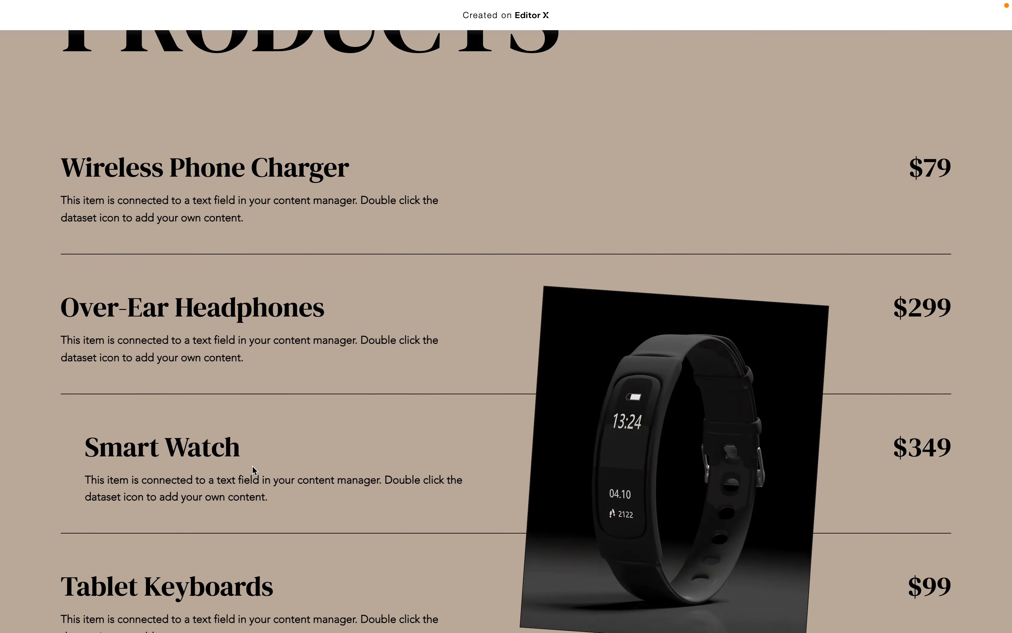
pyautogui.scroll(-2, 252, 465)
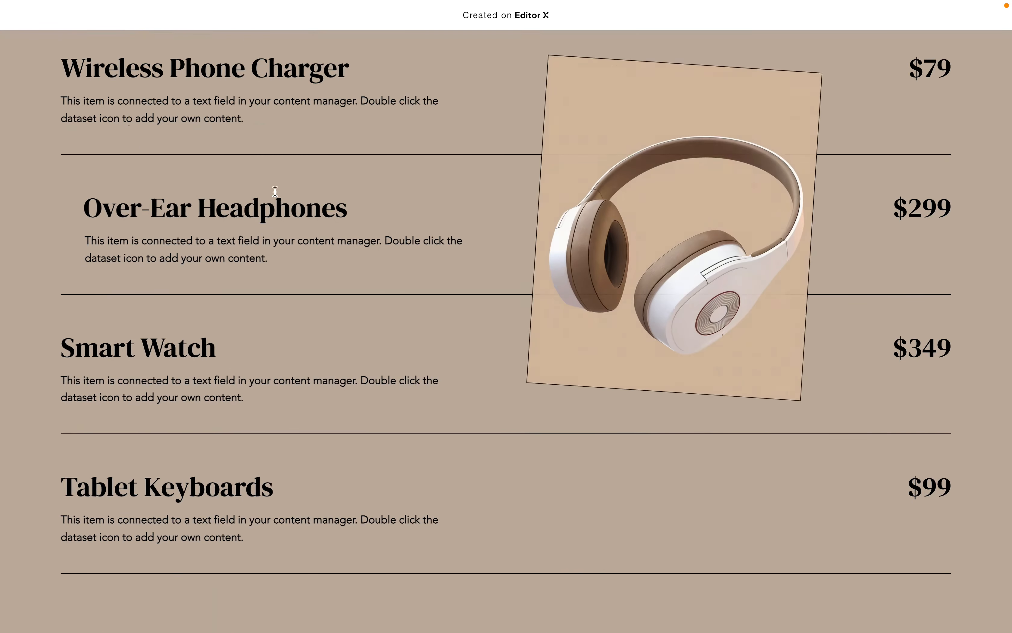
pyautogui.scroll(4, 279, 161)
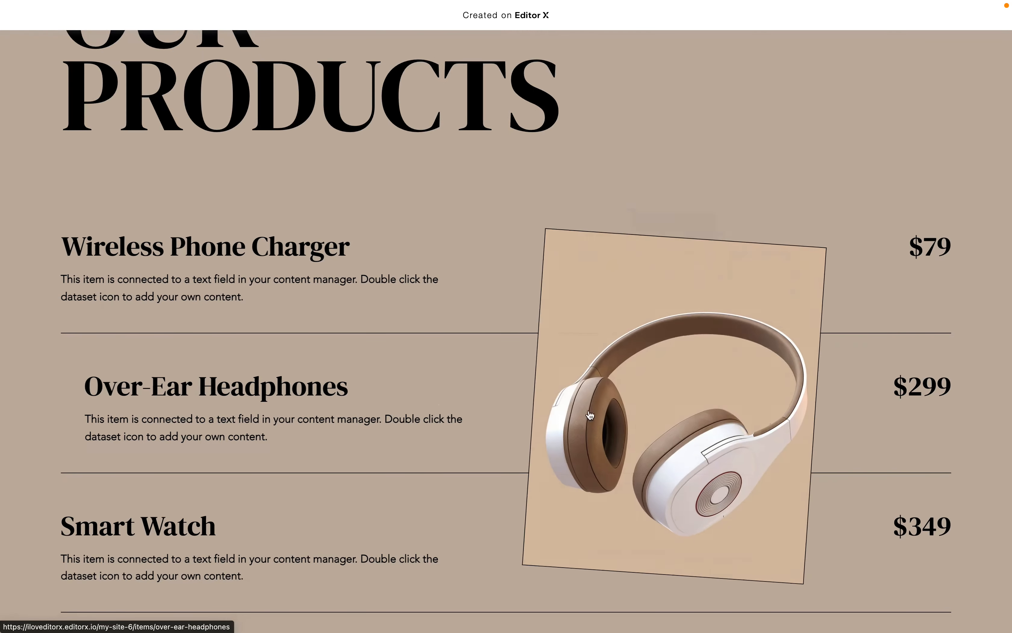
# Open the Over-Ear Headphones item page, scroll through it, and go back to the products page
pyautogui.click(611, 393)
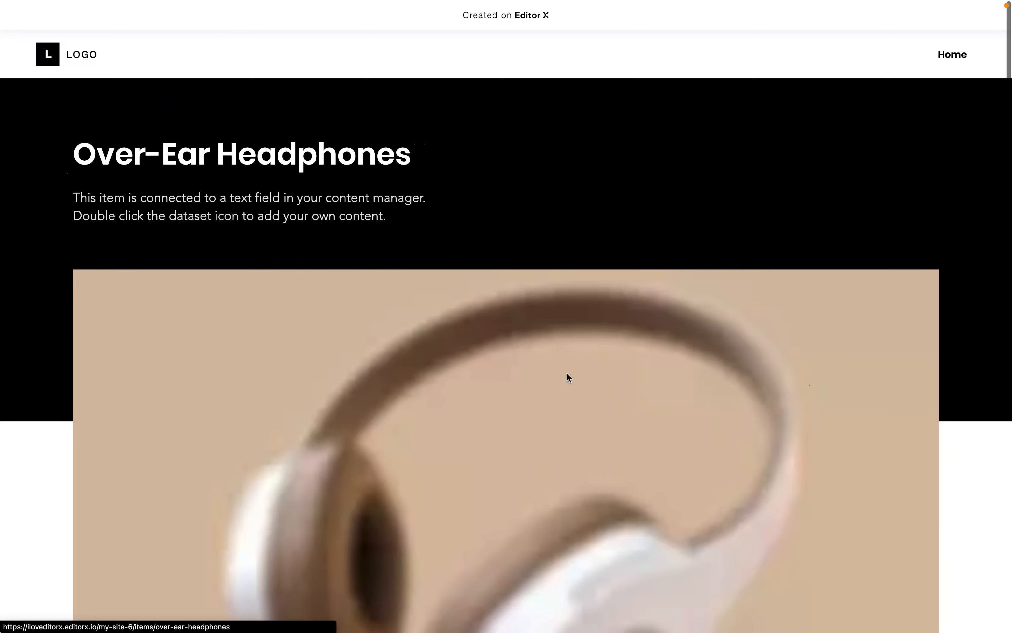
pyautogui.scroll(-15, 509, 127)
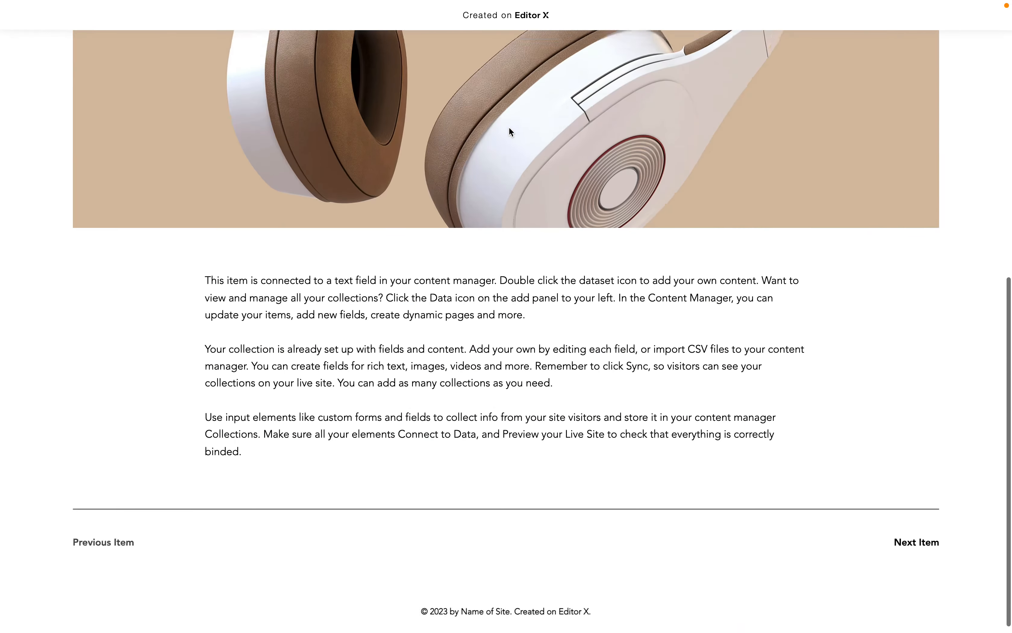
pyautogui.scroll(20, 508, 126)
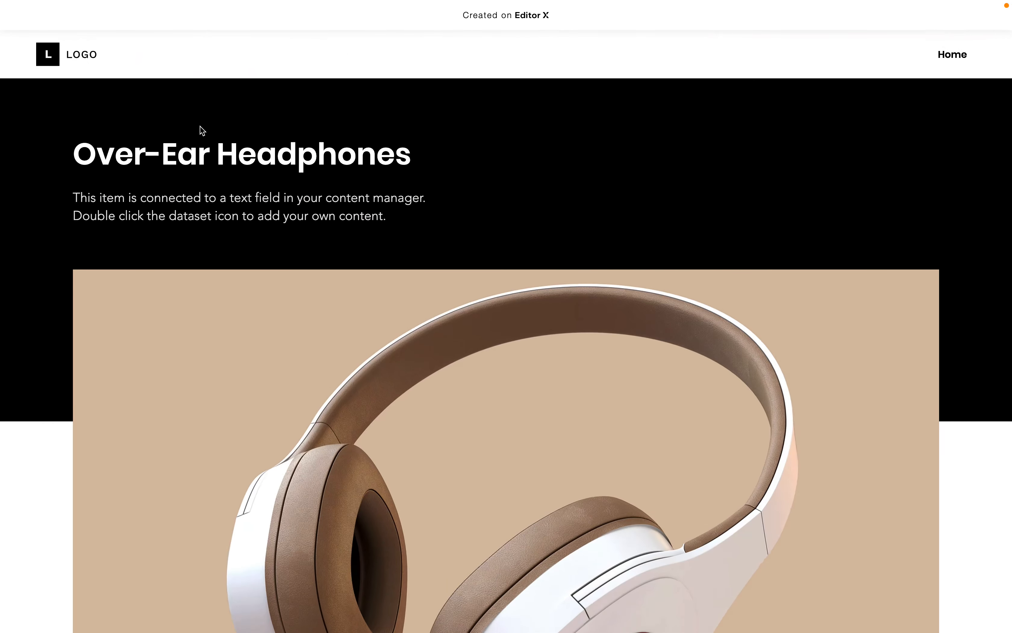
pyautogui.press('super+w')
pyautogui.hotkey('ctrl', 'Tab')
pyautogui.moveTo(169, 1)
pyautogui.click(41, 25)
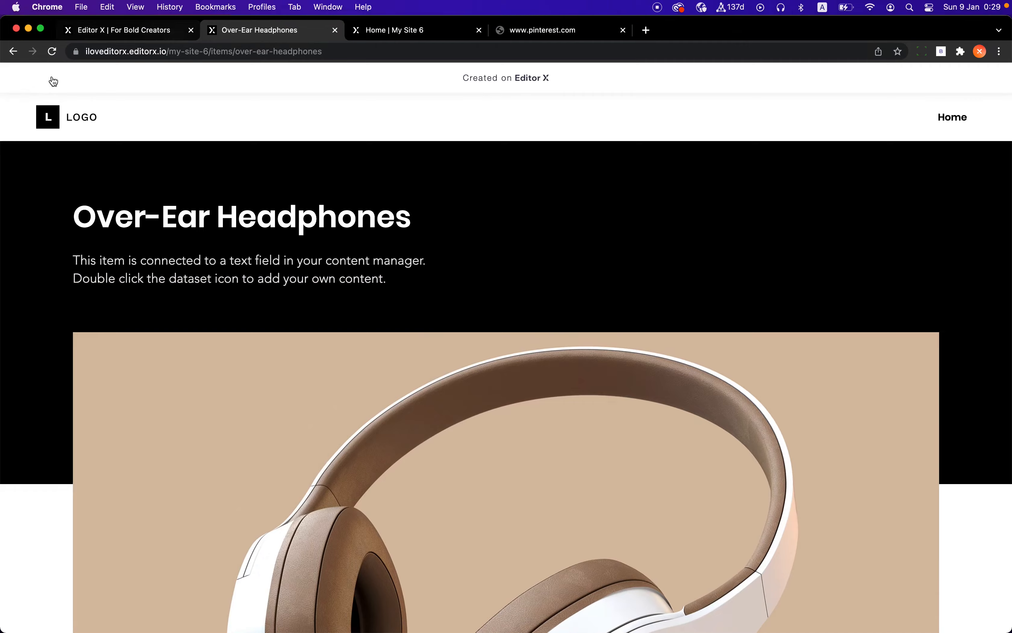
pyautogui.click(13, 51)
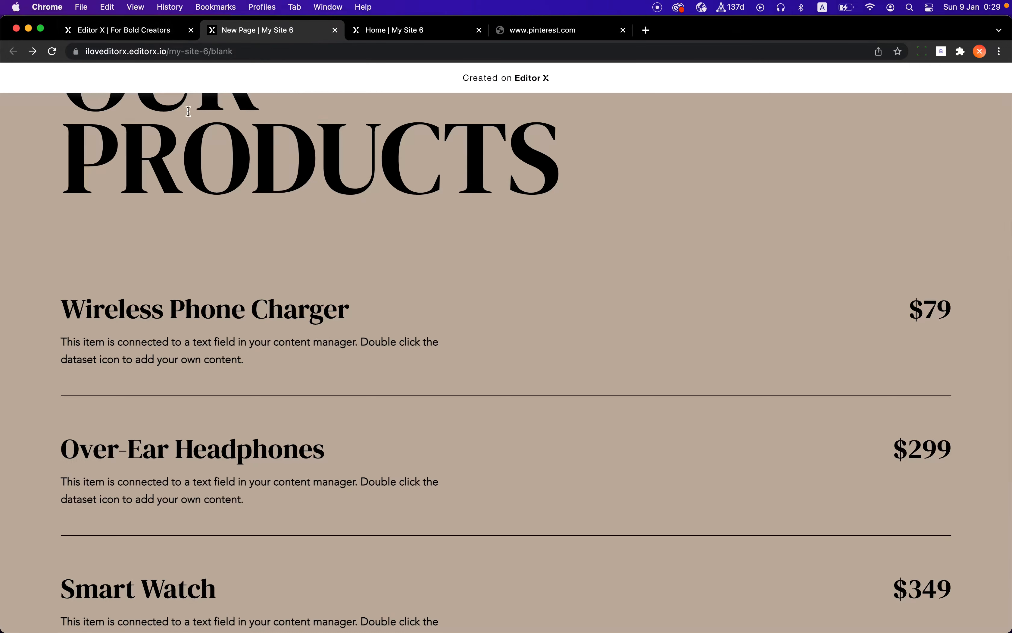
pyautogui.click(41, 28)
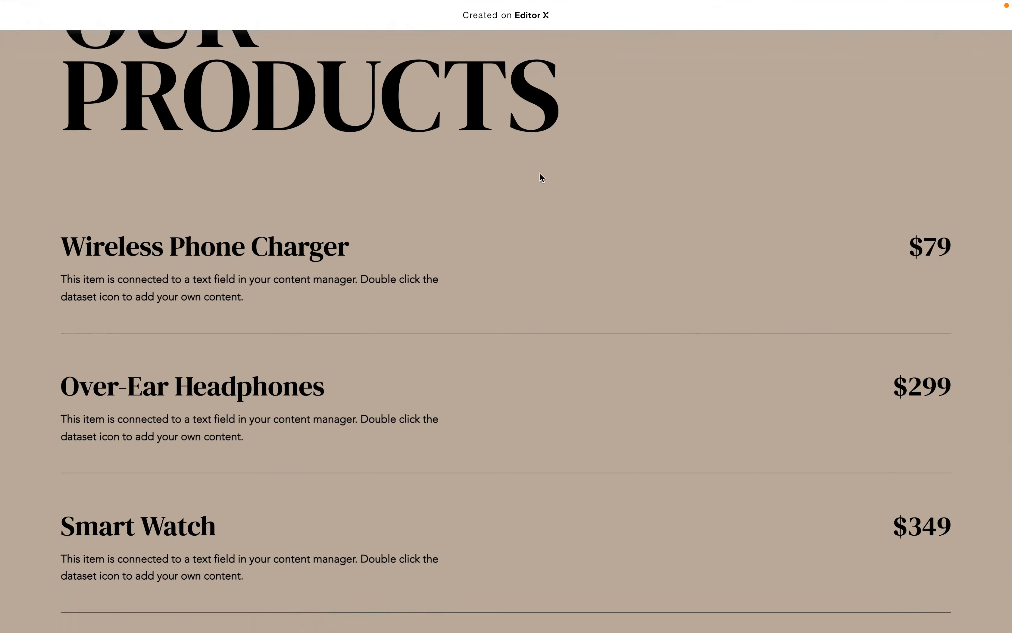
# Open the browser developer tools and switch the page to a mobile device preview
pyautogui.rightClick(539, 171)
pyautogui.click(723, 142)
pyautogui.moveTo(678, 198)
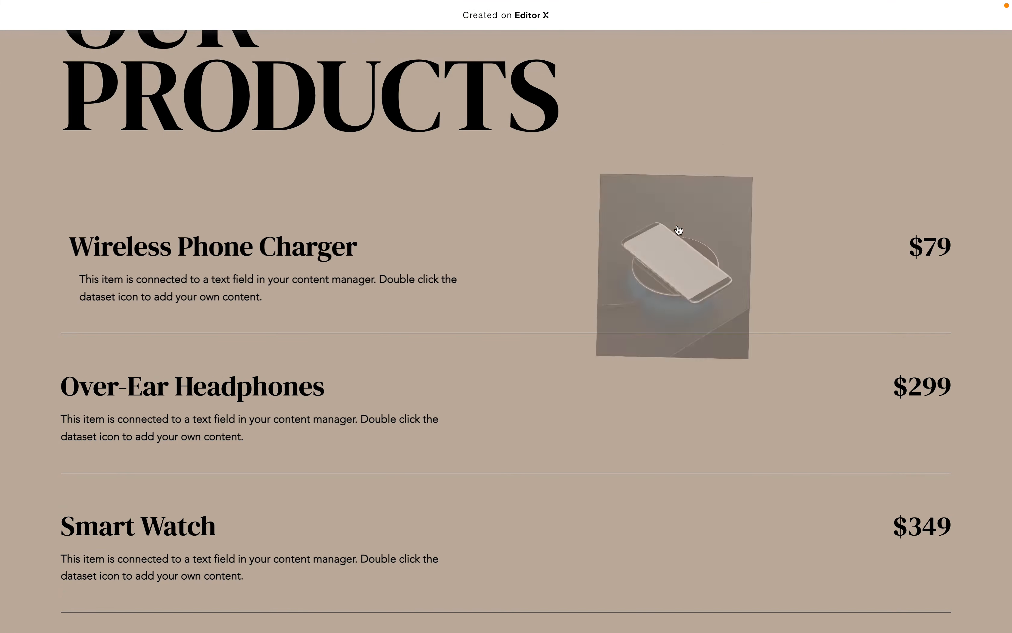
pyautogui.press('super+alt+j')
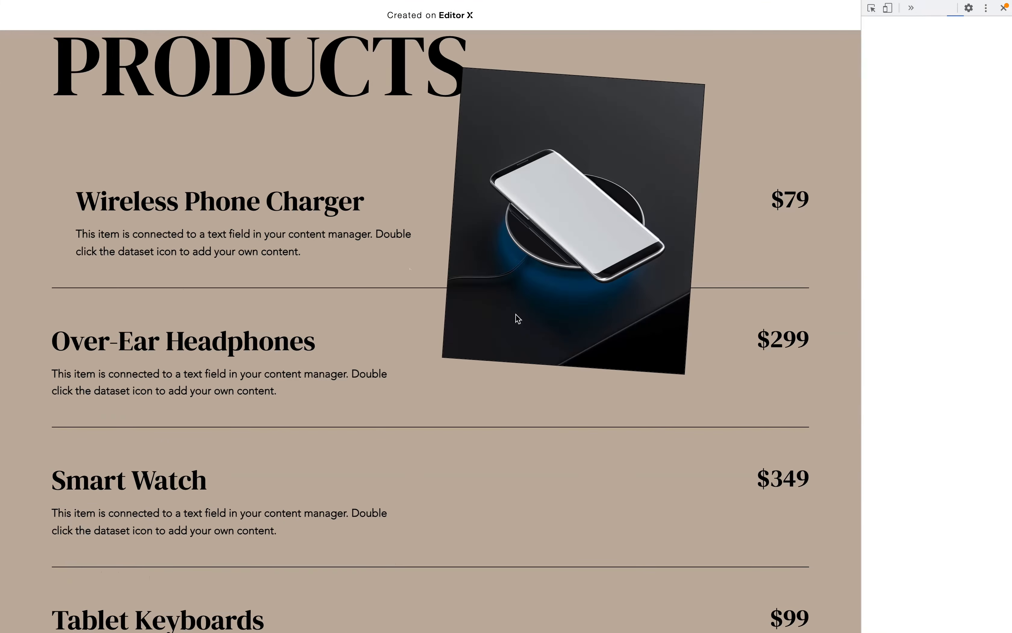
pyautogui.moveTo(862, 222); pyautogui.dragTo(556, 236)
pyautogui.moveTo(250, 390)
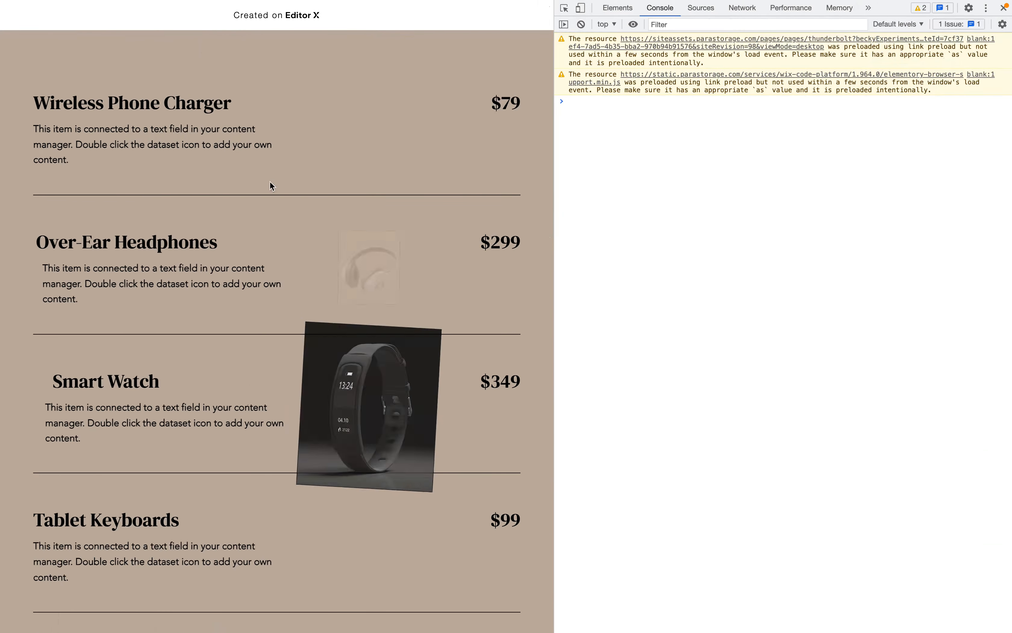
pyautogui.moveTo(259, 516)
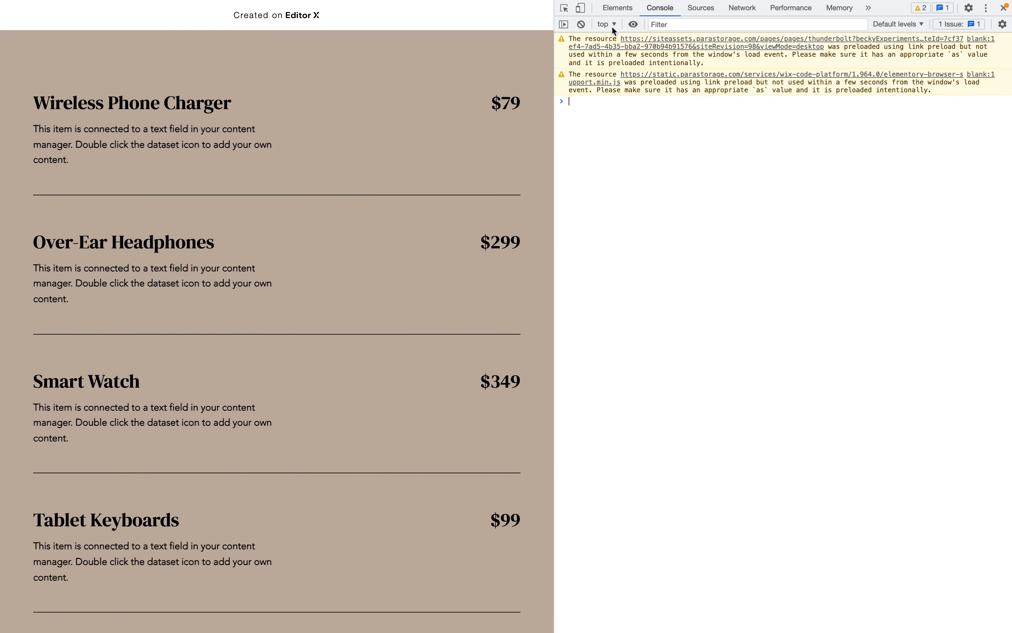
pyautogui.click(580, 8)
pyautogui.moveTo(553, 276); pyautogui.dragTo(702, 148)
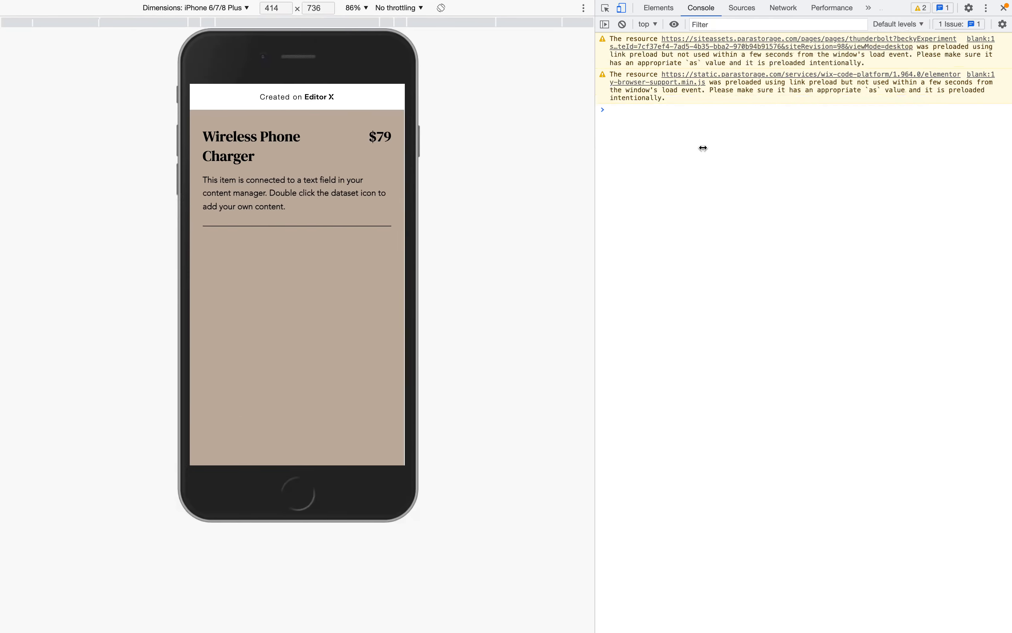
# Scroll through the products list in mobile view, then close the tab and the publish confirmation
pyautogui.scroll(3, 359, 282)
pyautogui.scroll(-8, 359, 281)
pyautogui.scroll(-3, 359, 282)
pyautogui.scroll(-2, 359, 282)
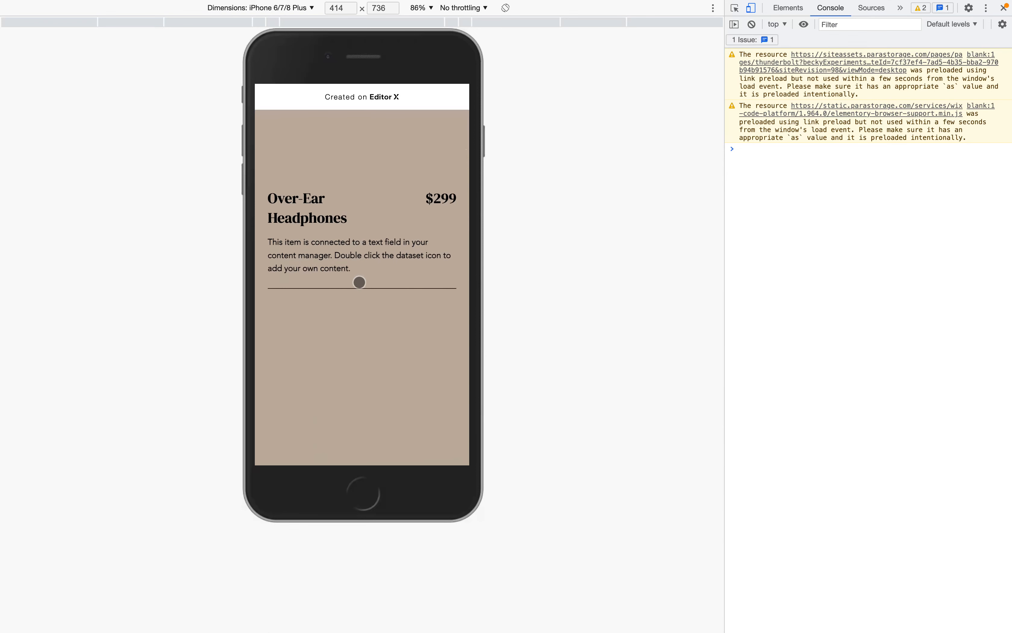
pyautogui.scroll(-3, 359, 282)
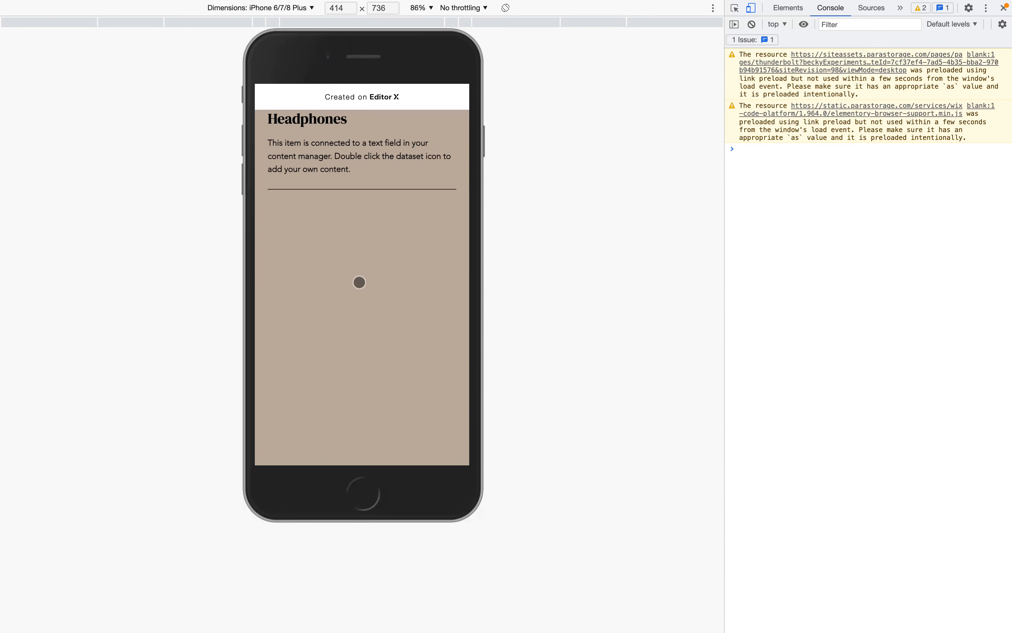
pyautogui.scroll(3, 359, 282)
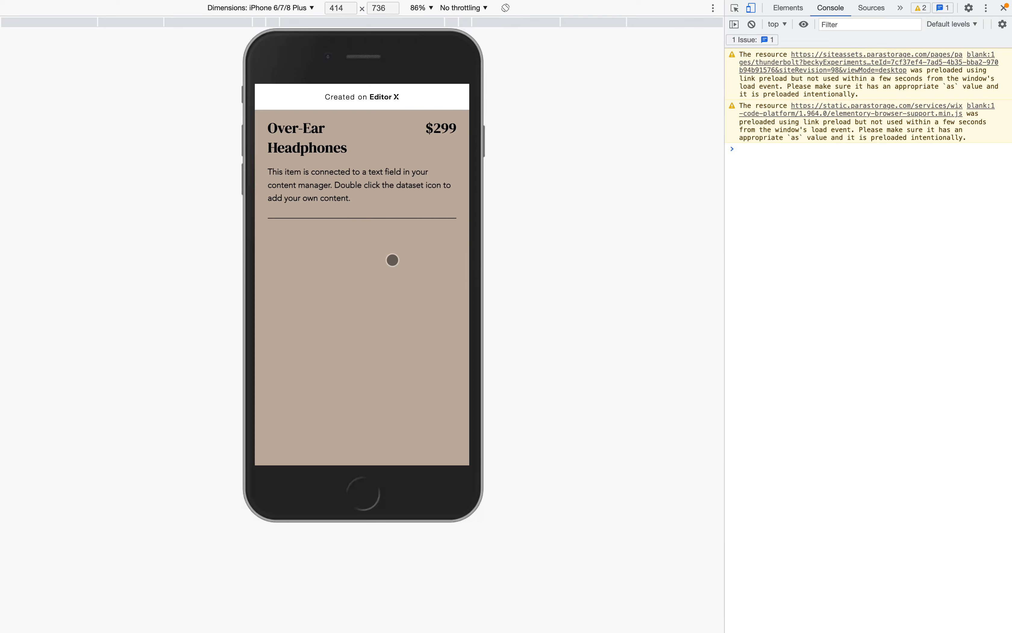
pyautogui.scroll(3, 361, 235)
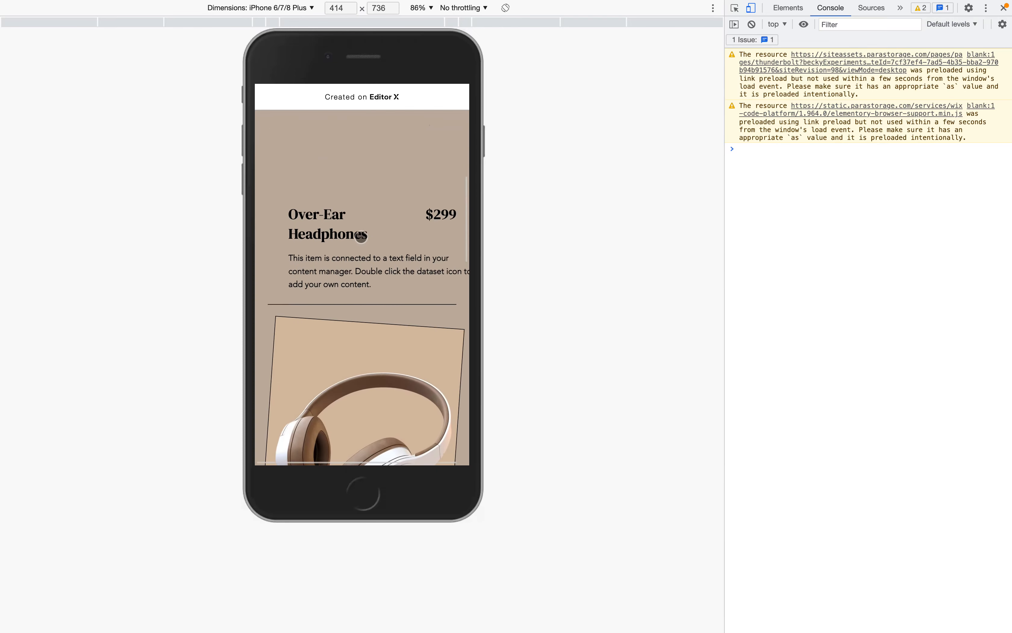
pyautogui.scroll(3, 362, 237)
pyautogui.scroll(5, 361, 237)
pyautogui.scroll(-5, 362, 237)
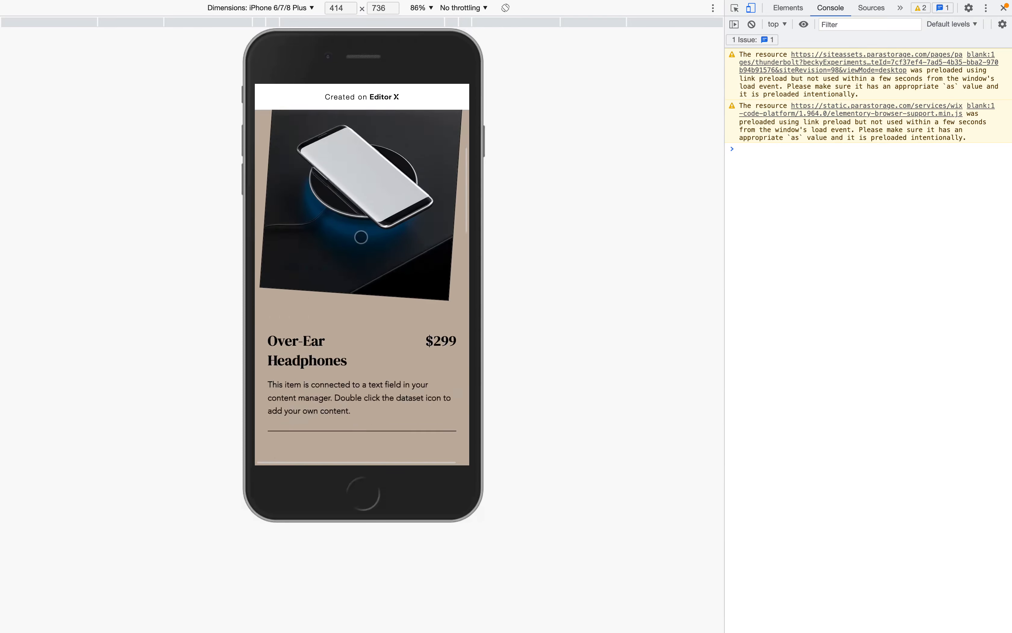
pyautogui.scroll(-10, 361, 237)
pyautogui.scroll(8, 361, 236)
pyautogui.scroll(3, 361, 237)
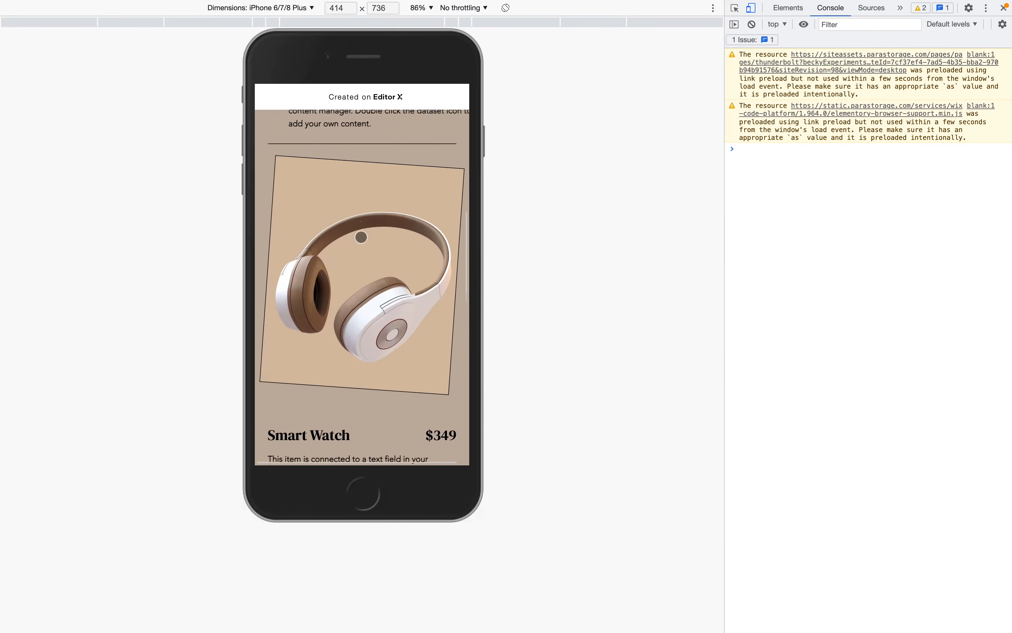
pyautogui.scroll(5, 361, 237)
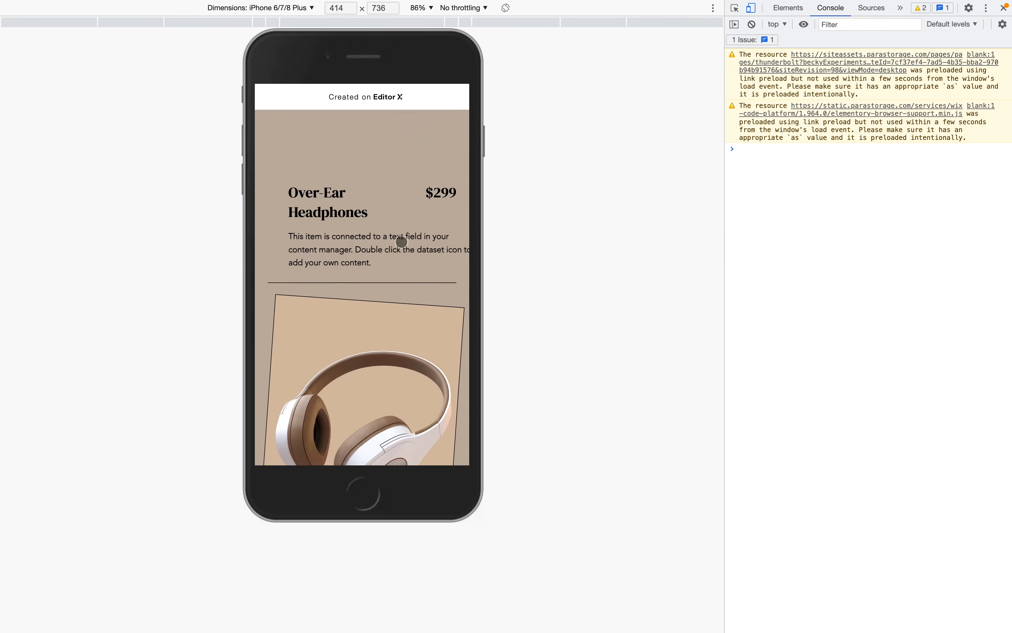
pyautogui.press('super+w')
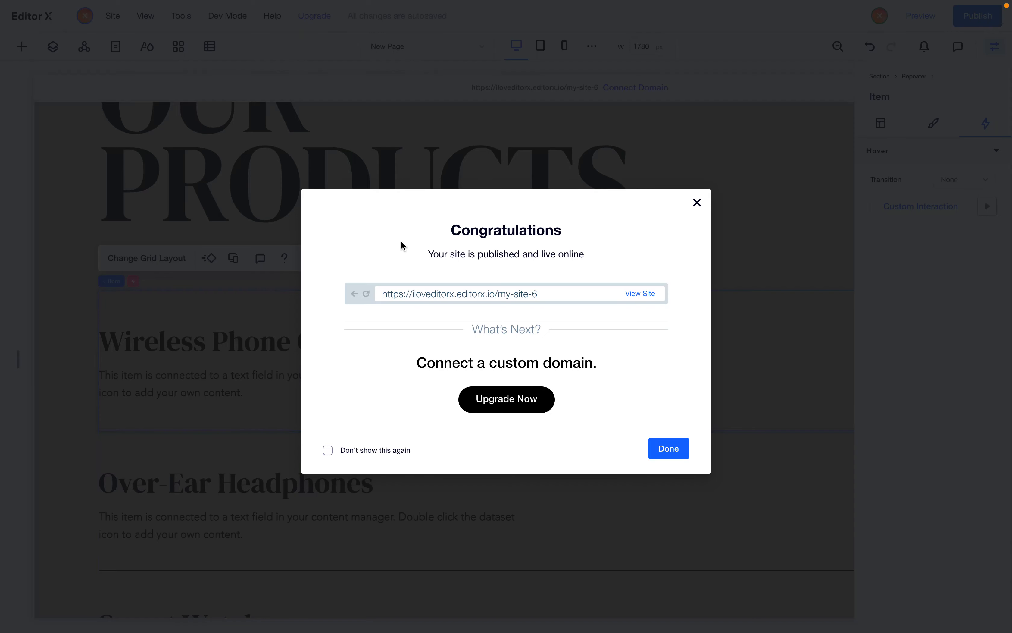
pyautogui.click(431, 163)
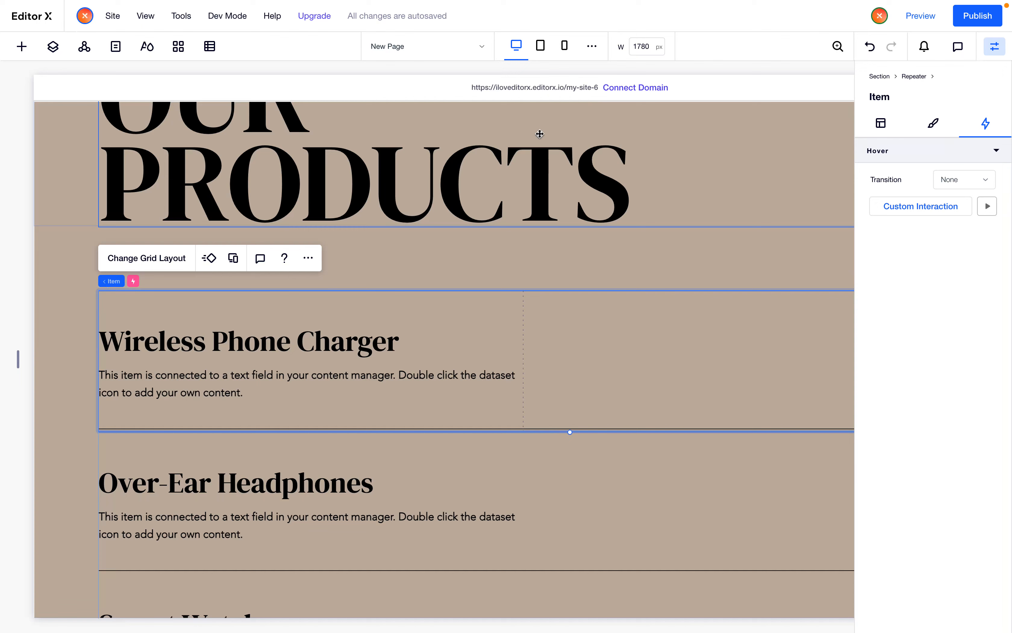
# Switch the editor to the mobile breakpoint and select the first product item of the repeater
pyautogui.click(540, 48)
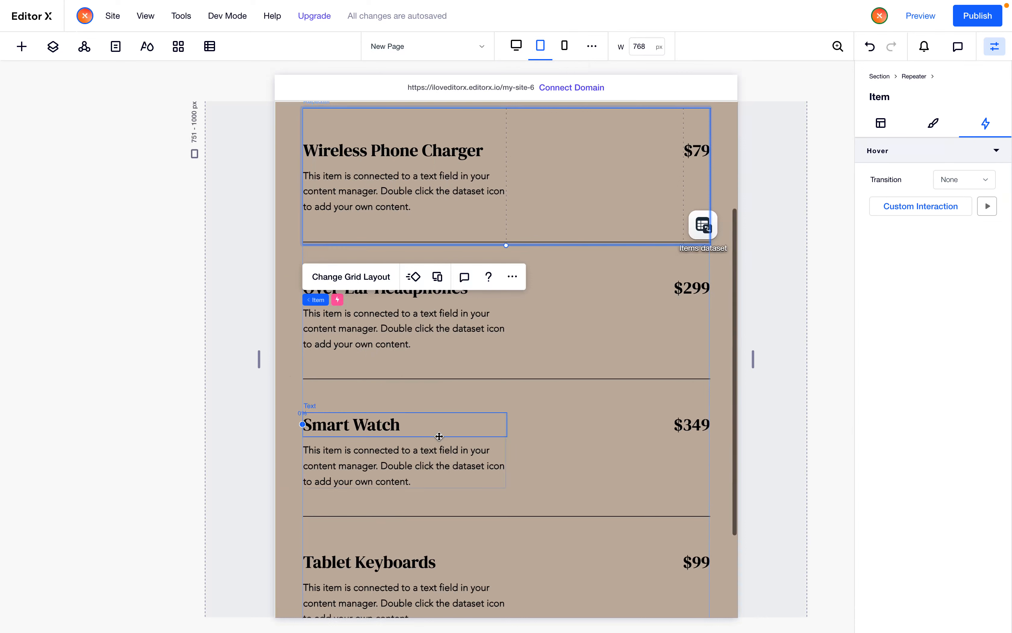
pyautogui.click(501, 369)
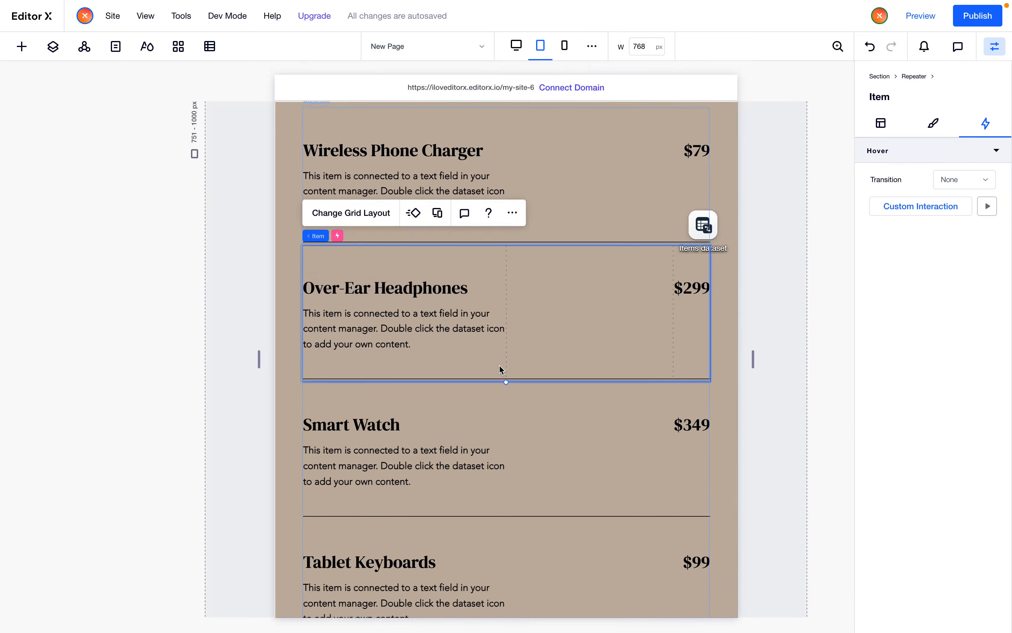
pyautogui.click(564, 45)
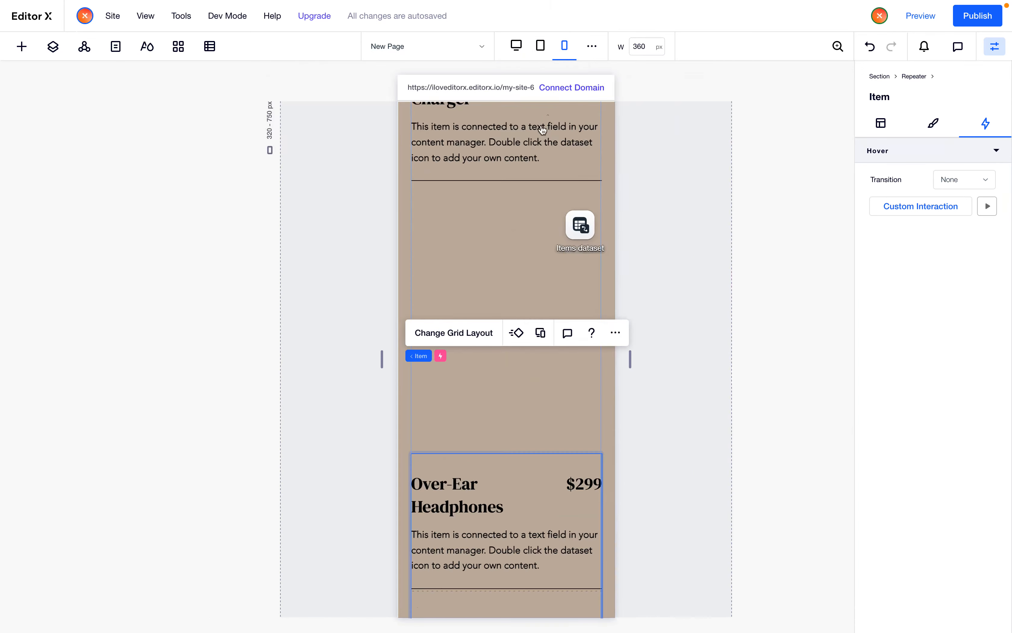
pyautogui.click(509, 374)
pyautogui.scroll(3, 549, 352)
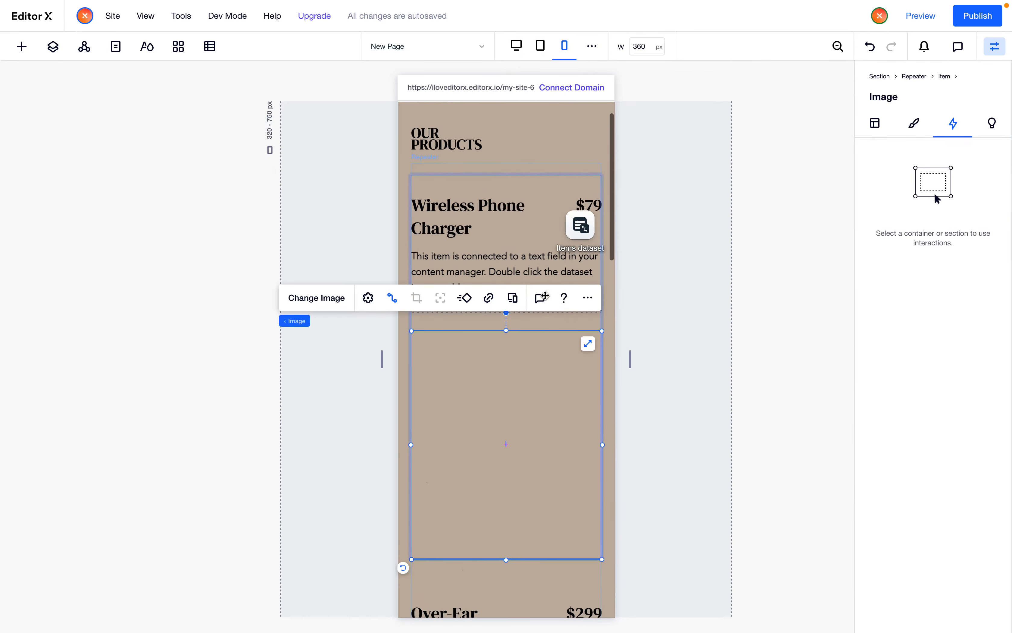
pyautogui.moveTo(301, 323)
pyautogui.click(359, 323)
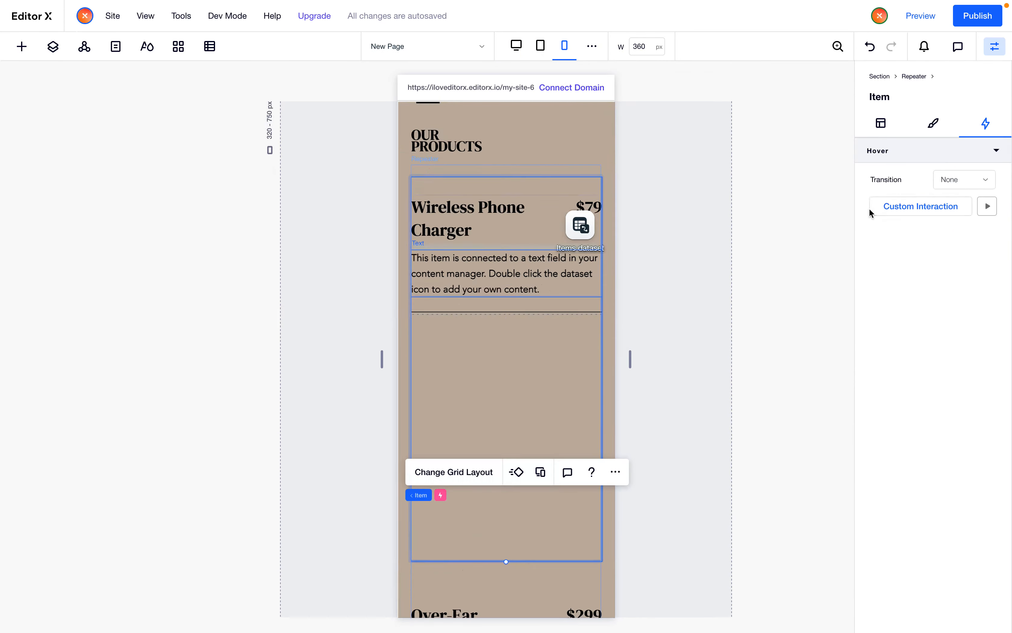
# Open the item's custom hover interaction and set the product description's hover translate X to 0 px
pyautogui.click(929, 213)
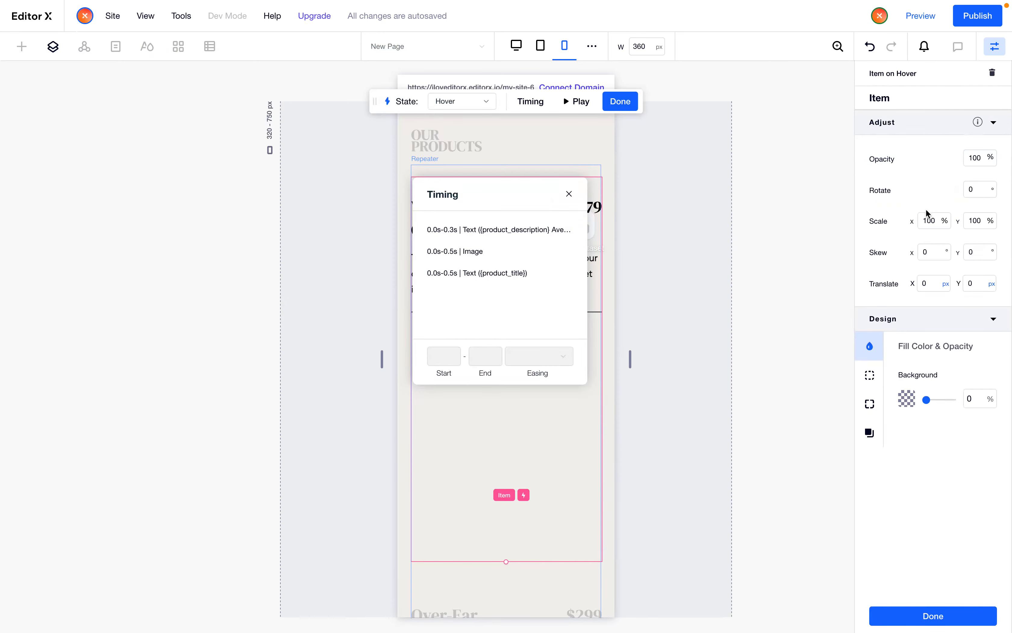
pyautogui.moveTo(519, 193); pyautogui.dragTo(181, 263)
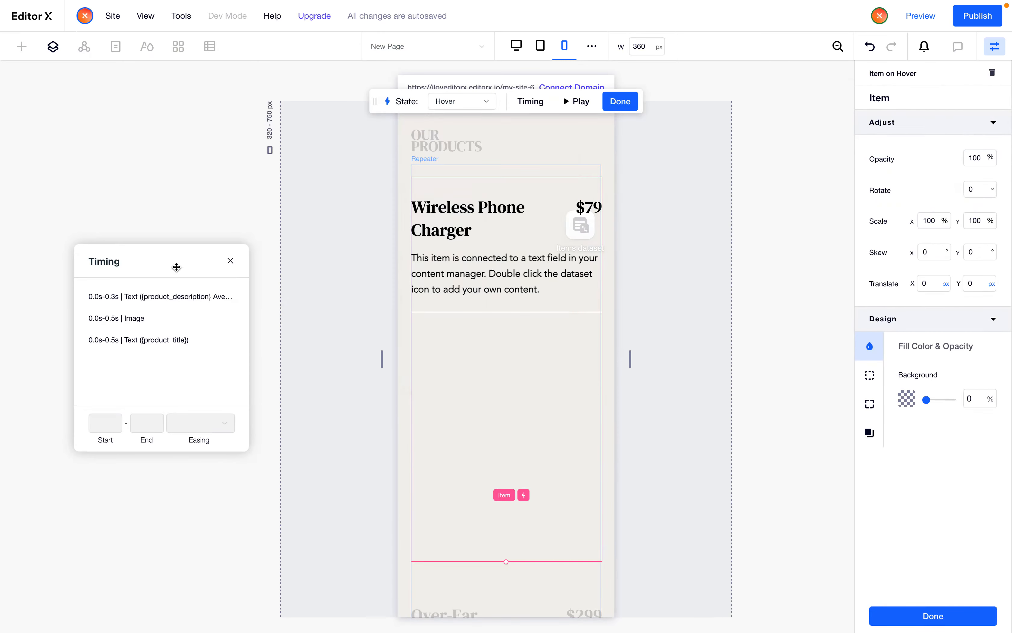
pyautogui.click(161, 297)
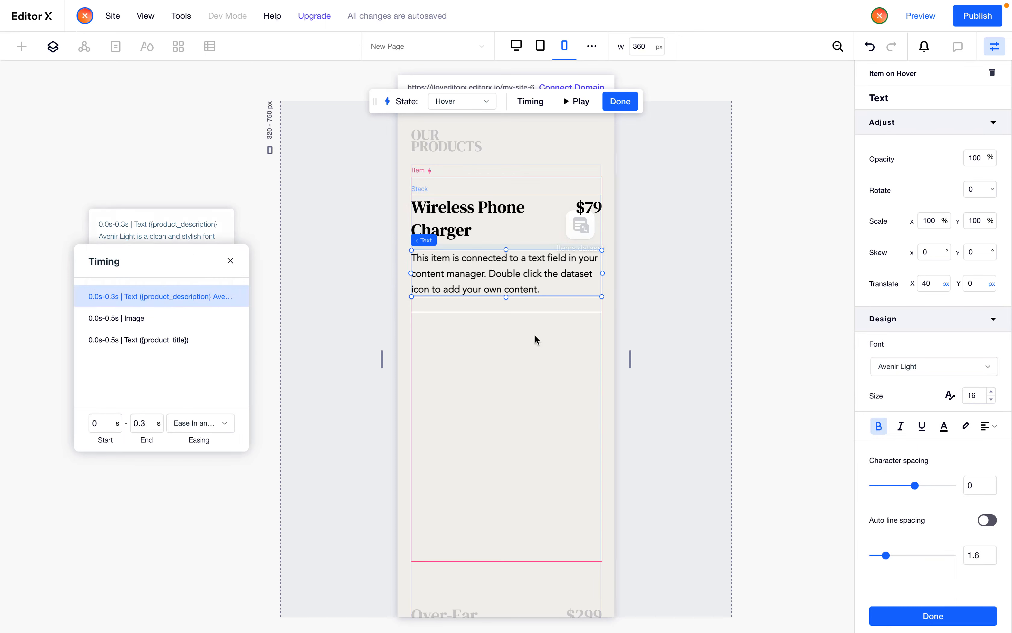
pyautogui.click(934, 287)
pyautogui.write('0')
pyautogui.press('Return')
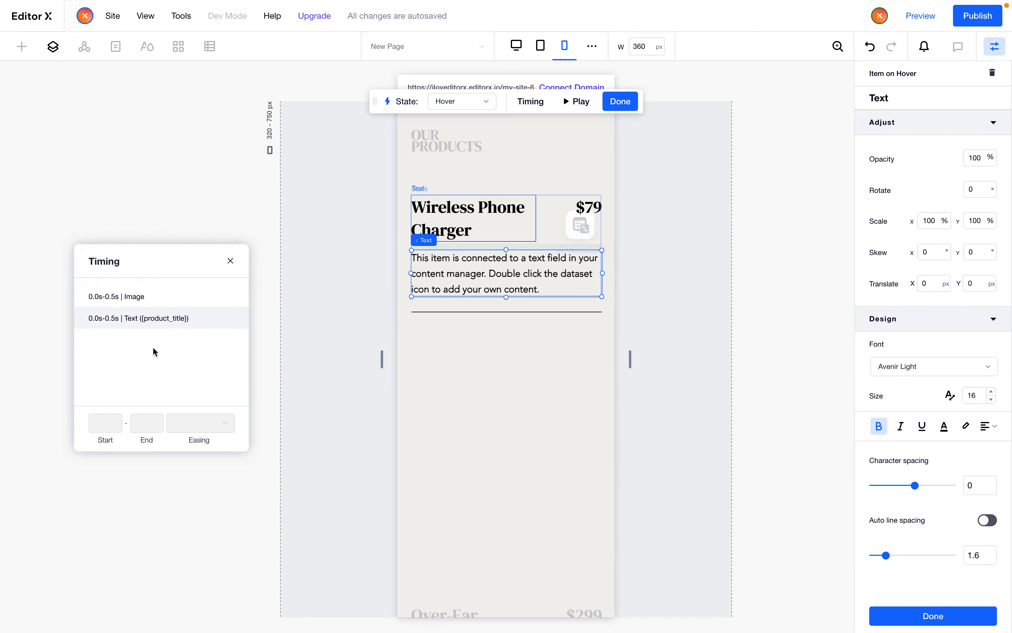
# Set the product title's hover translate X to 0 px
pyautogui.click(152, 320)
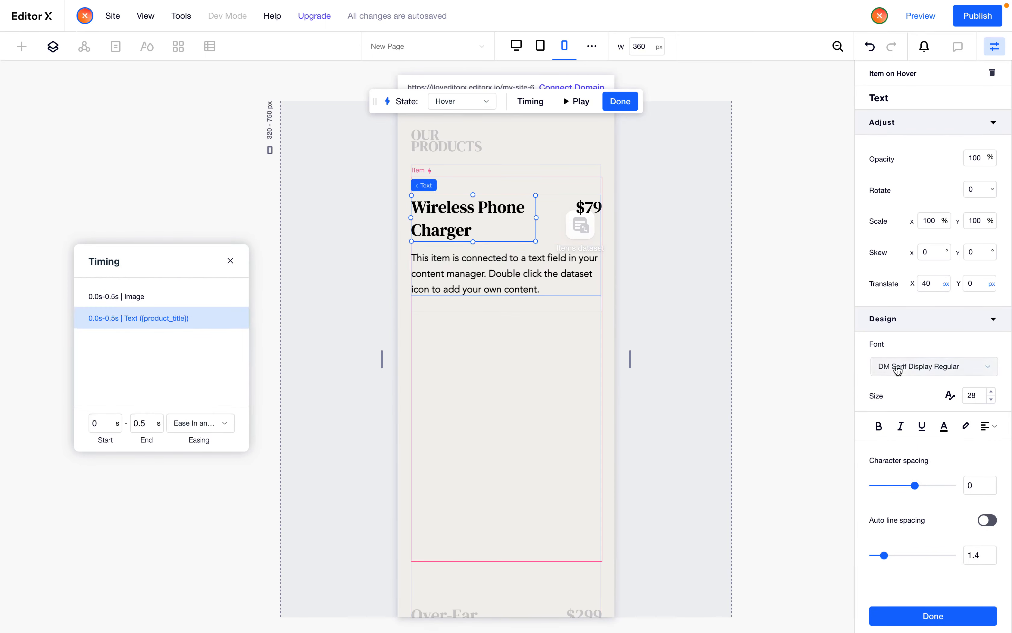
pyautogui.click(932, 287)
pyautogui.write('0')
pyautogui.press('Return')
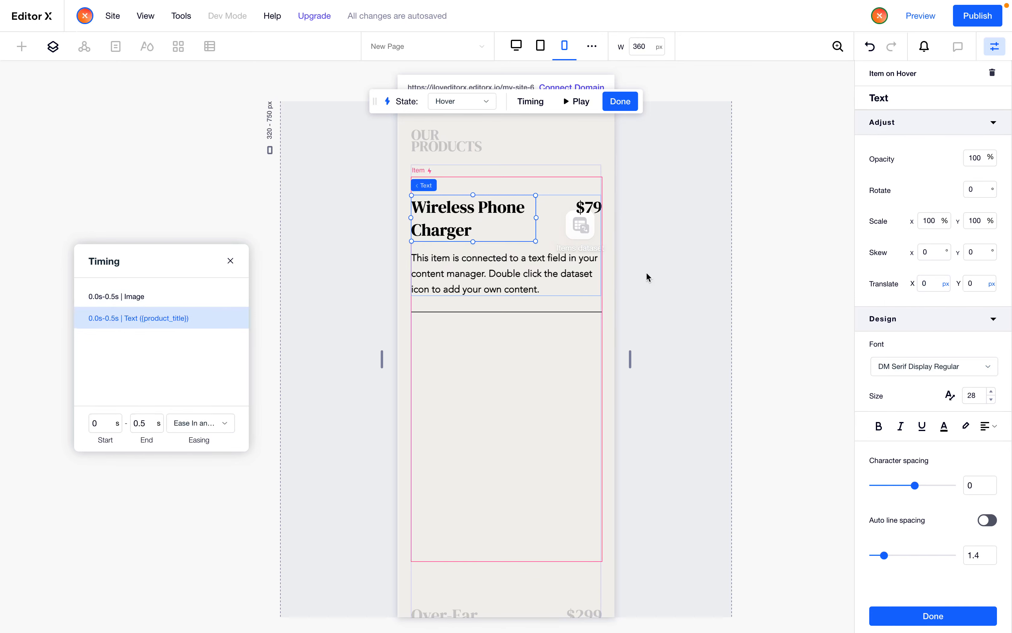
# Select the product image in the hover interaction and set its hover rotation to 0°
pyautogui.click(180, 299)
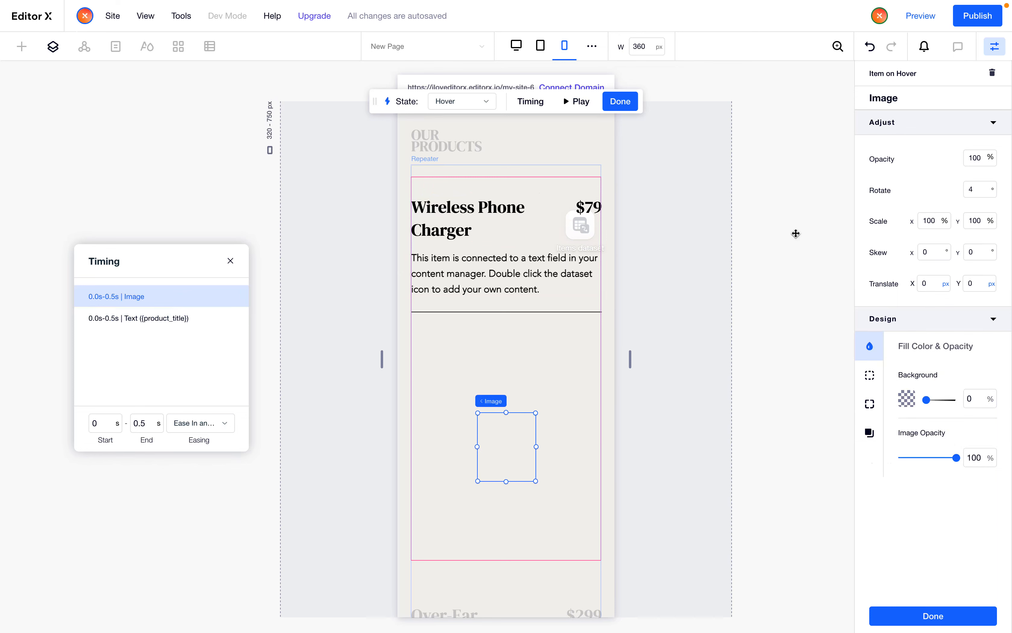
pyautogui.click(152, 321)
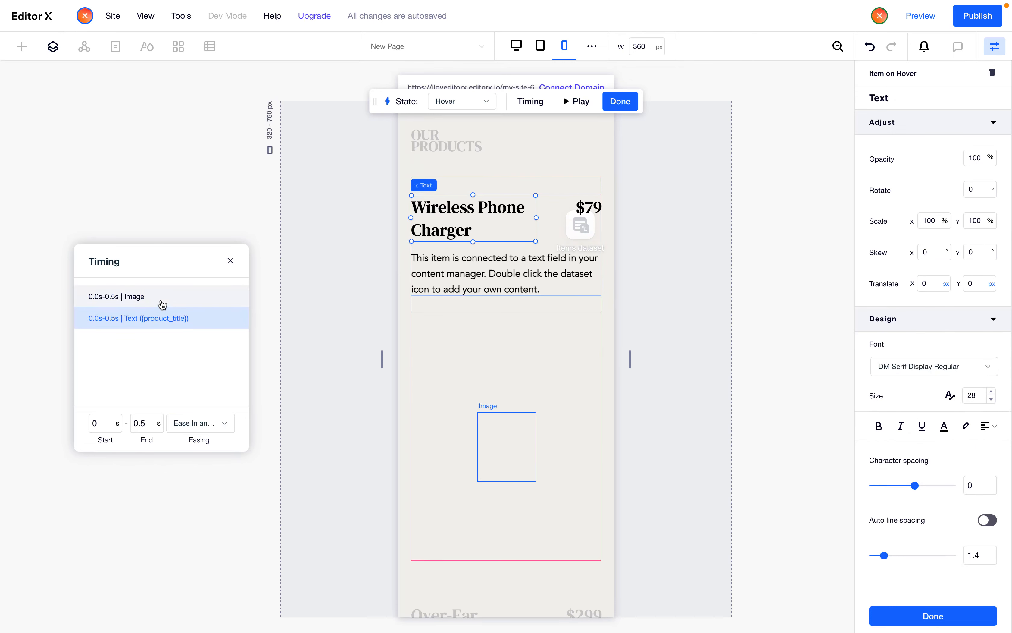
pyautogui.click(162, 305)
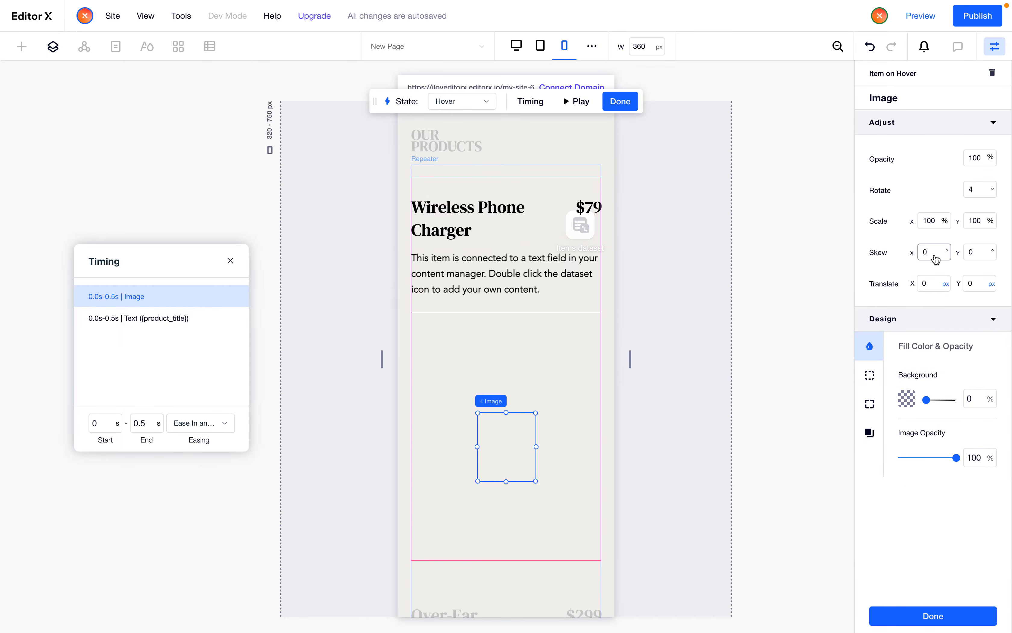
pyautogui.click(985, 196)
pyautogui.write('0')
pyautogui.press('Return')
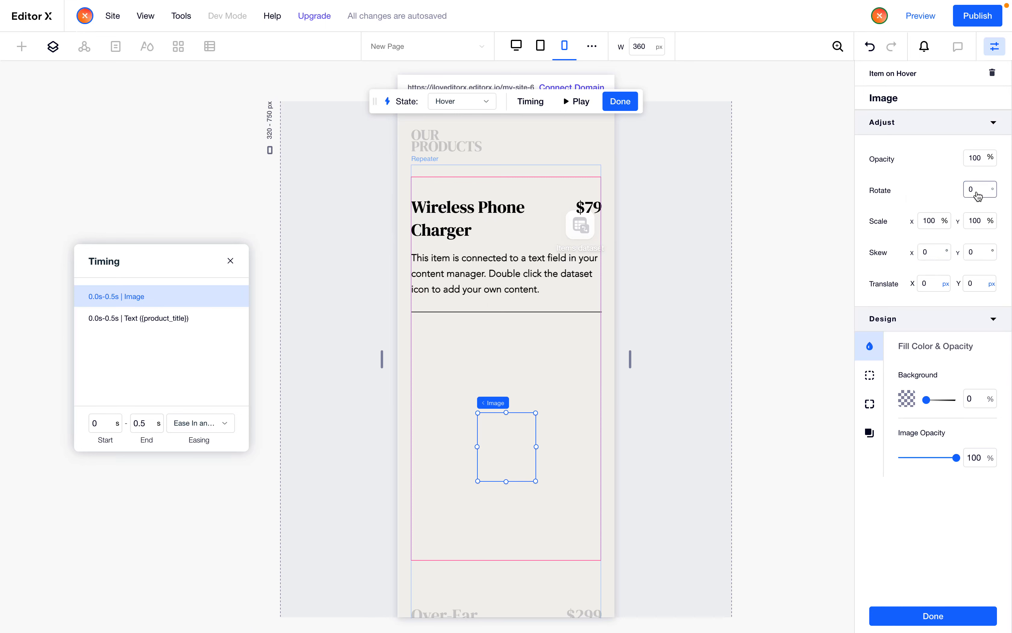
# Switch to the Initial state, set the image's scale X and Y to 100%, and finish the interaction
pyautogui.click(454, 104)
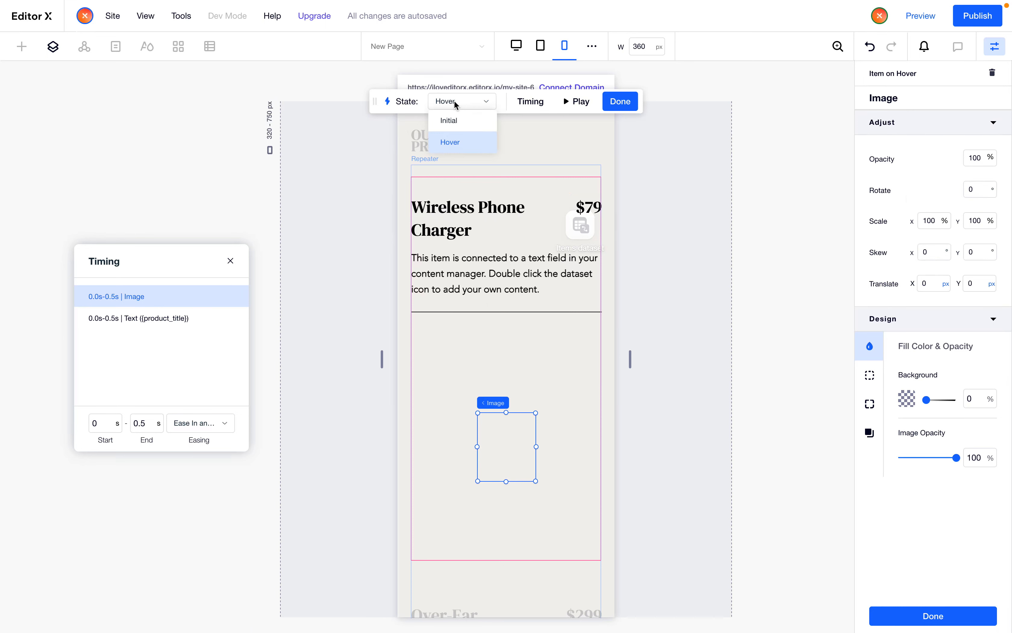
pyautogui.click(452, 120)
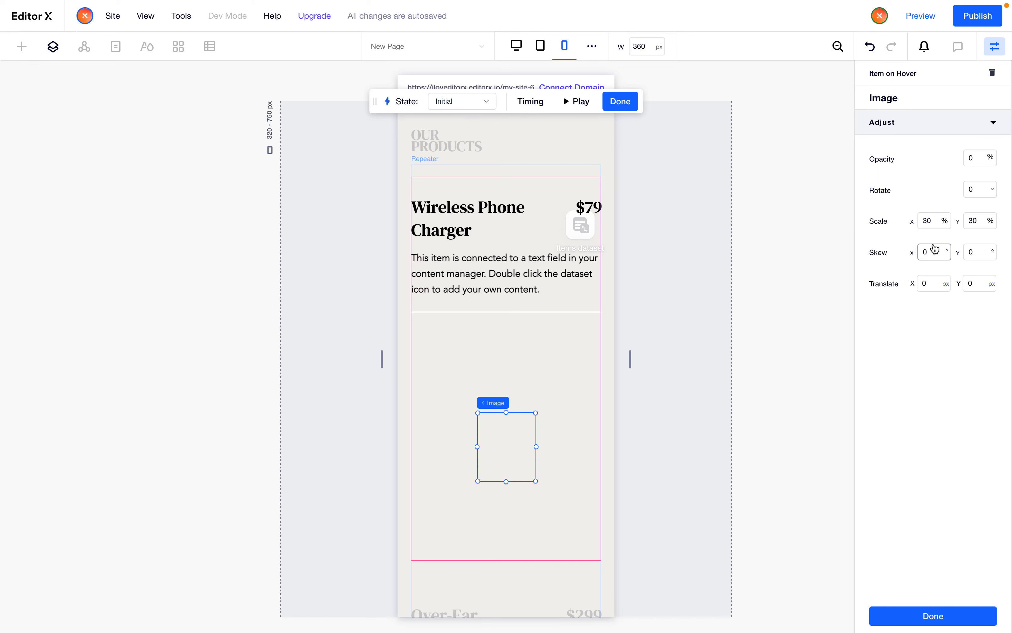
pyautogui.click(931, 222)
pyautogui.write('100')
pyautogui.press('Tab')
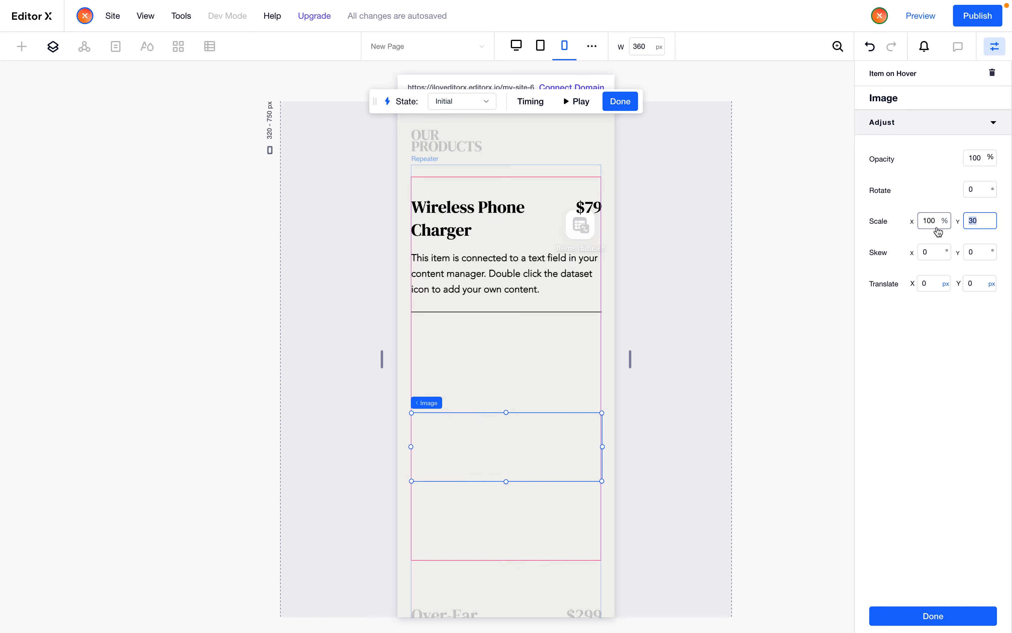
pyautogui.write('100')
pyautogui.press('Tab')
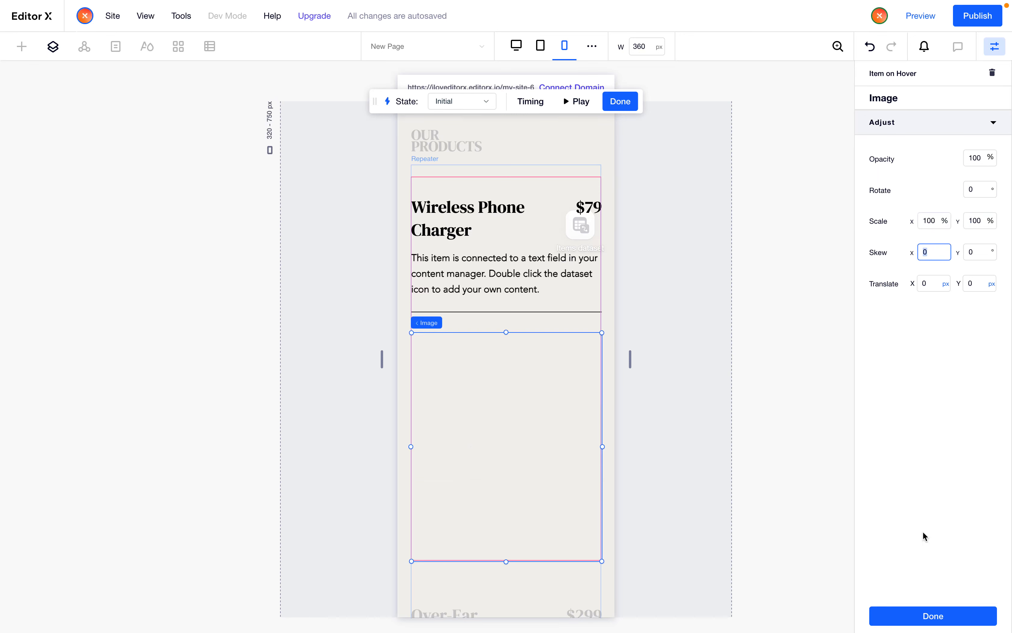
pyautogui.click(935, 616)
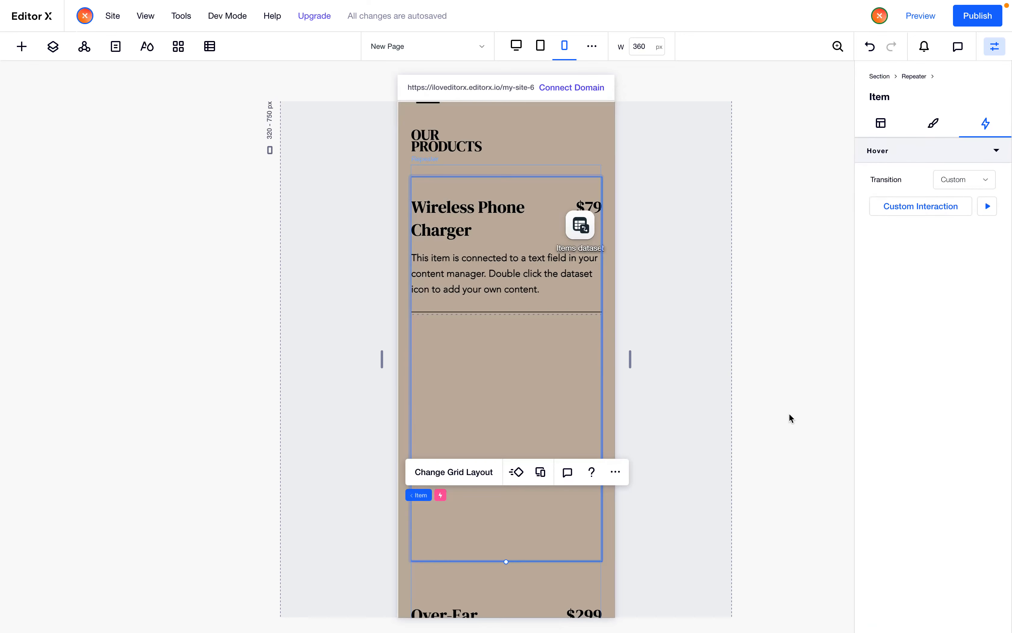
# Publish the site and return to the editor
pyautogui.click(978, 16)
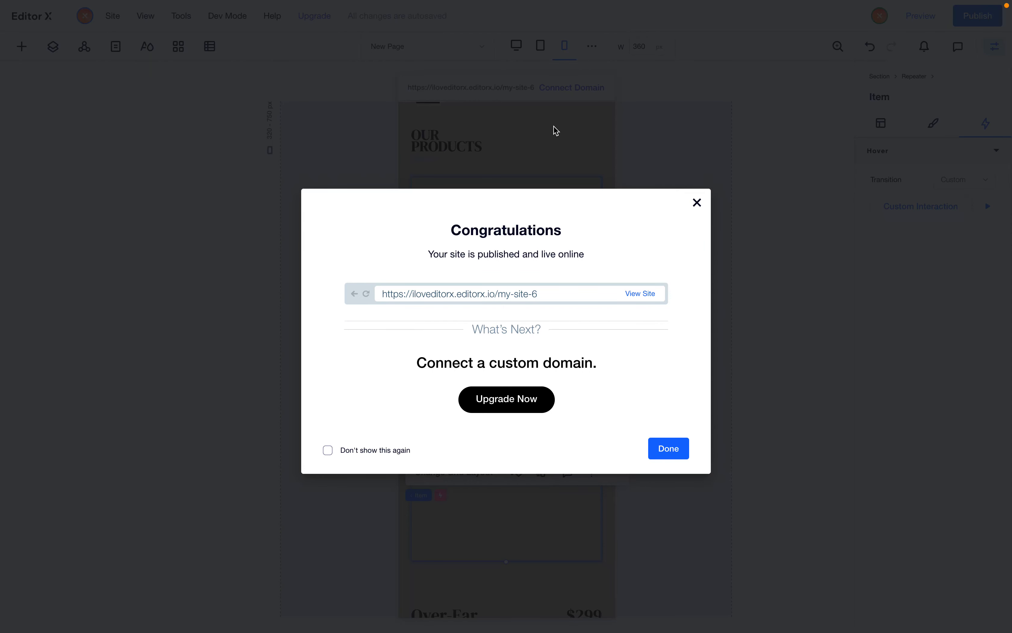
pyautogui.click(553, 126)
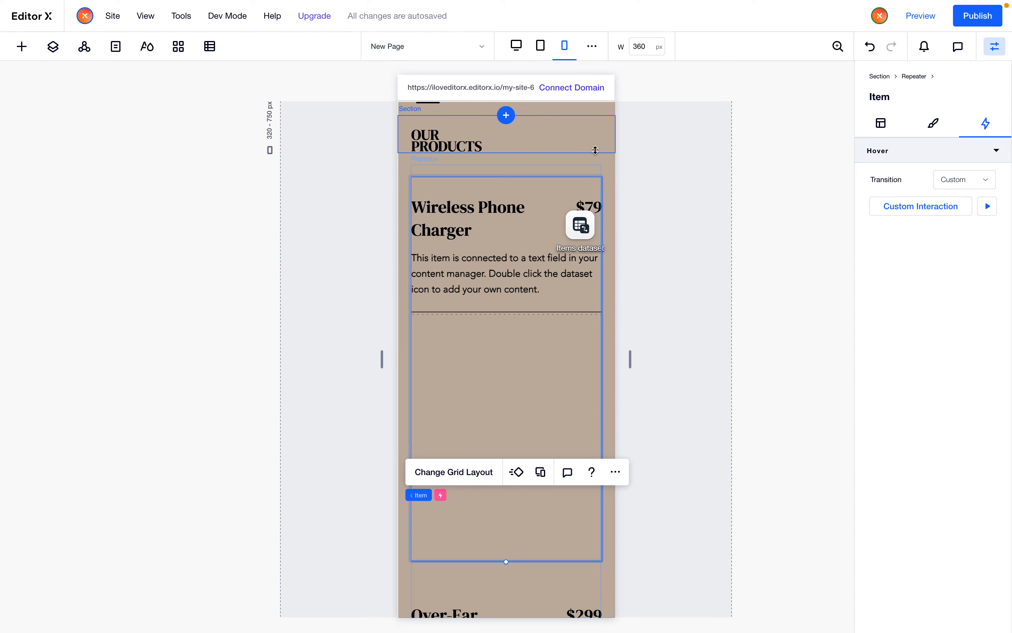
# Reopen the hover interaction, set the image's Initial-state opacity to 99%, and finish the interaction
pyautogui.click(922, 209)
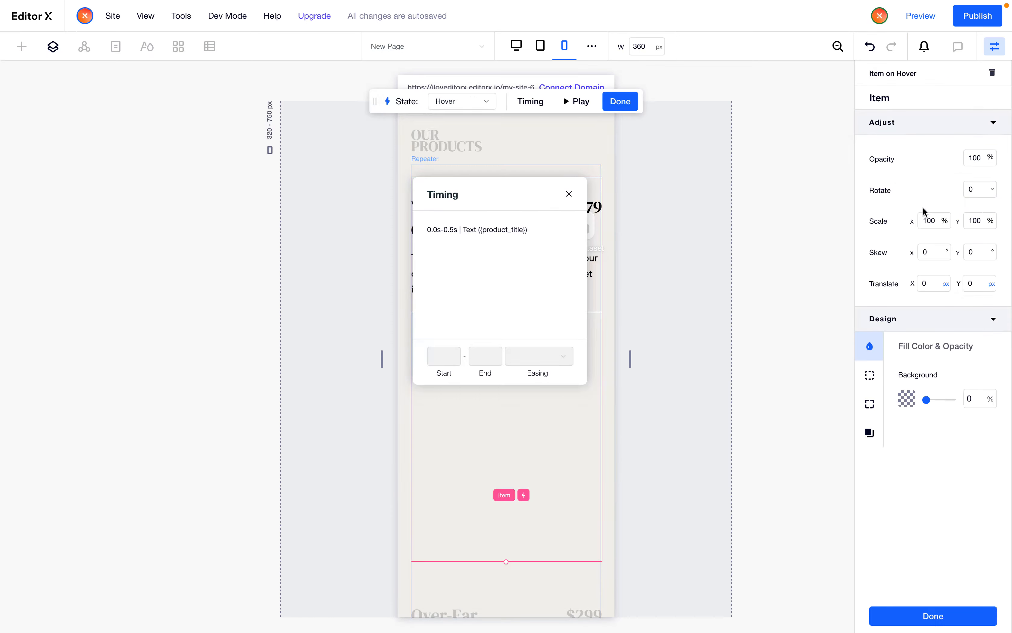
pyautogui.click(533, 472)
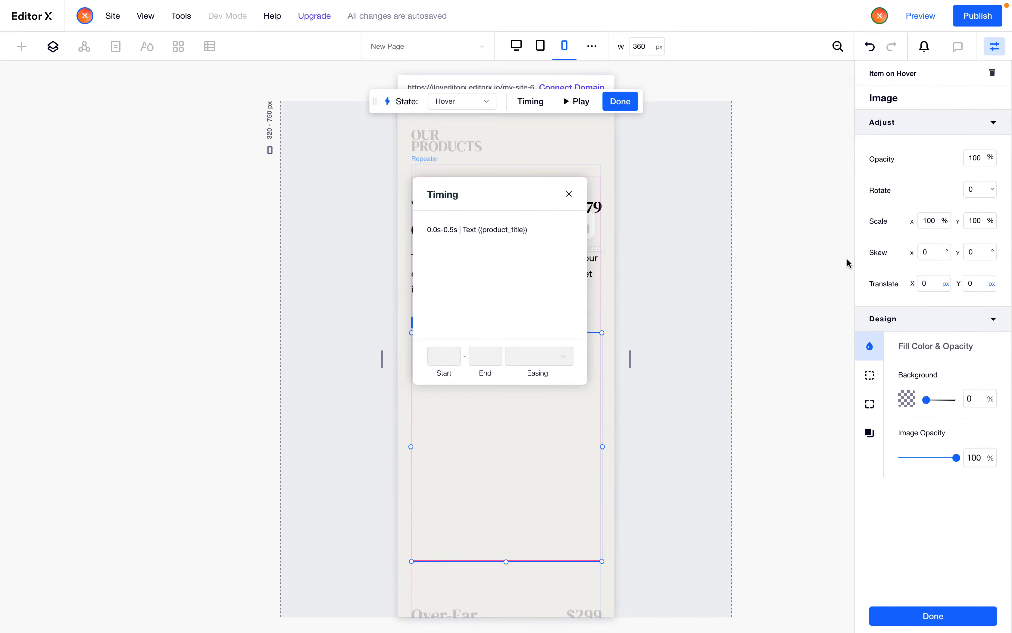
pyautogui.click(456, 102)
pyautogui.click(449, 118)
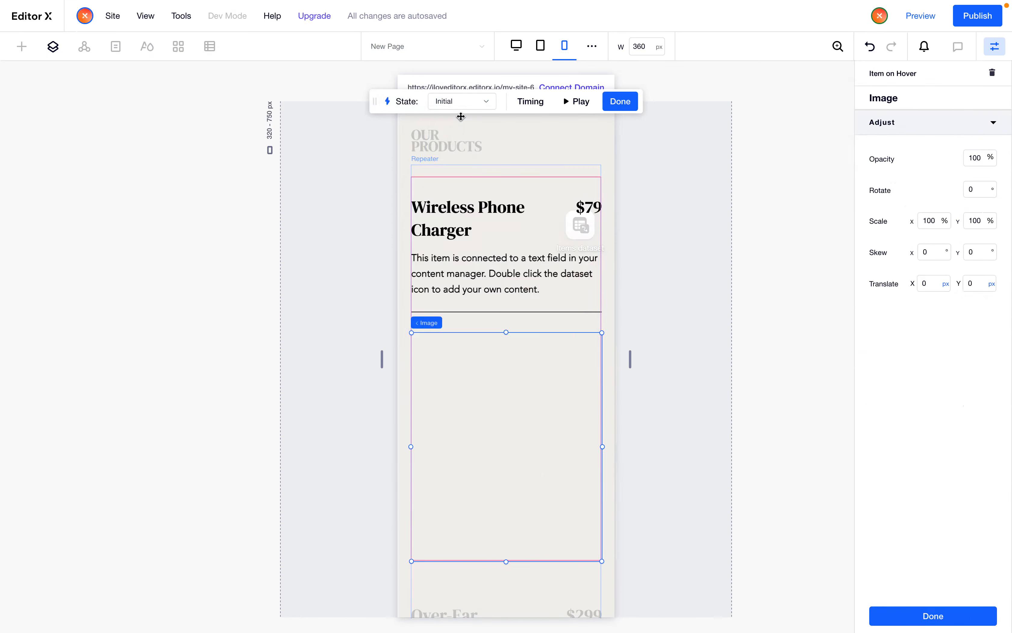
pyautogui.click(978, 158)
pyautogui.write('99')
pyautogui.press('Return')
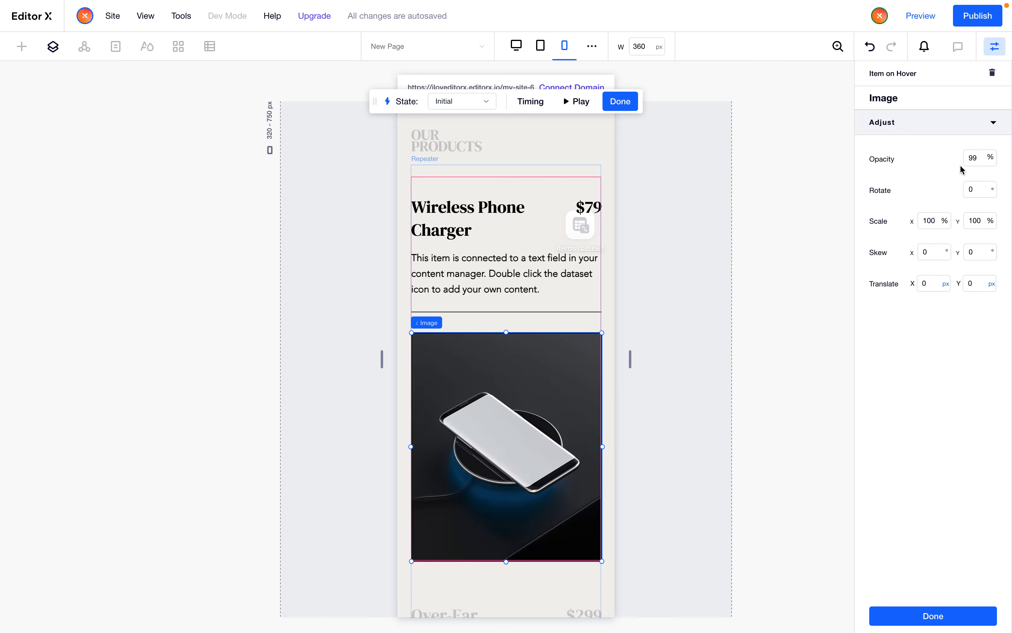
pyautogui.click(971, 160)
pyautogui.click(939, 613)
# Publish the site again and reload the published page in the mobile preview
pyautogui.click(956, 15)
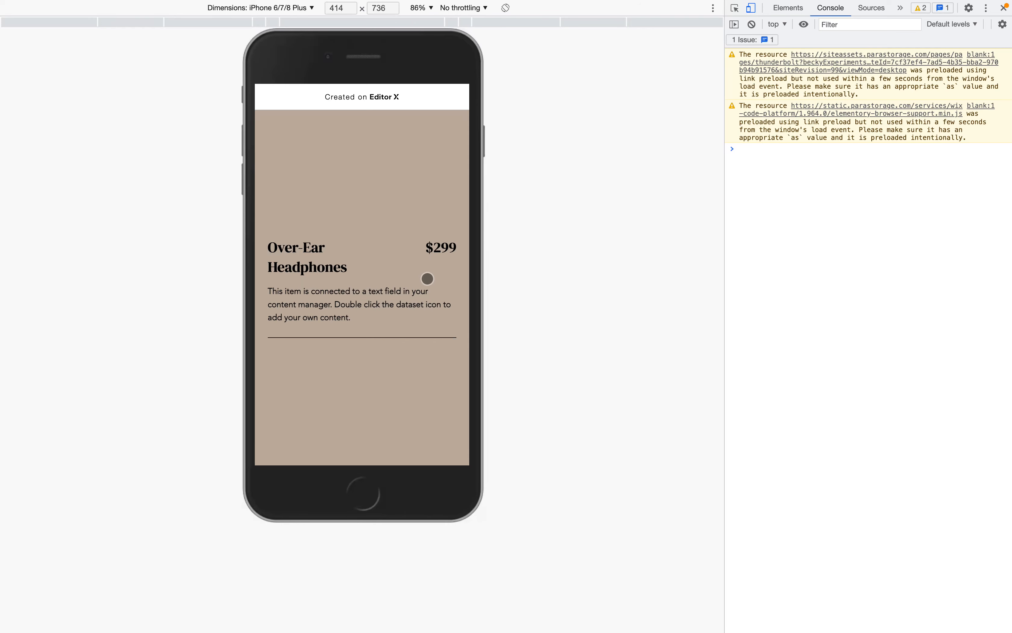
pyautogui.press('super+r')
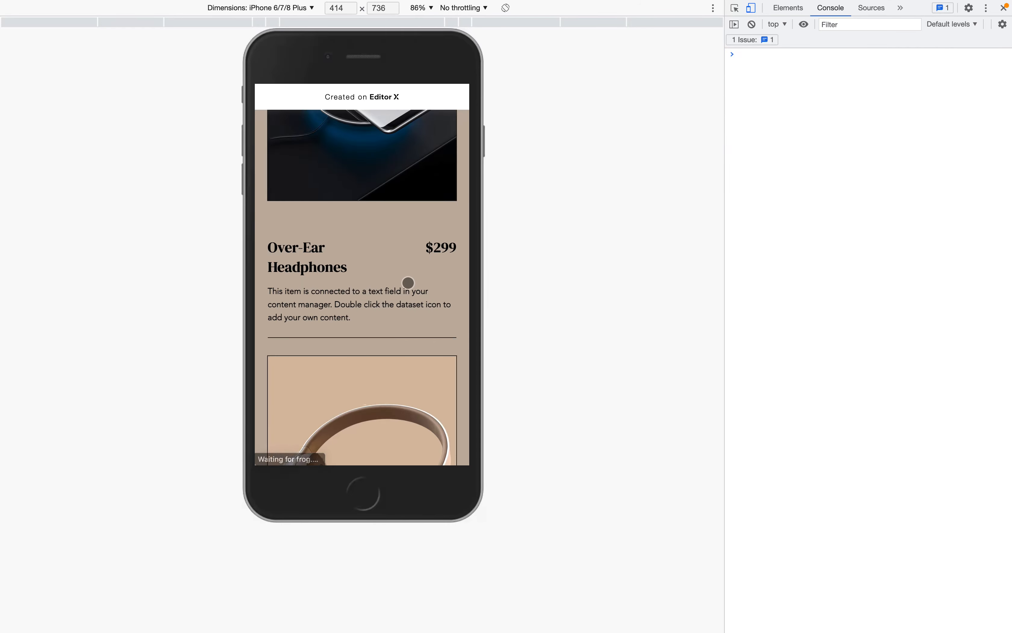
# Scroll the published mobile page, open the Wireless Phone Charger item page, scroll it, and go back
pyautogui.scroll(-2, 408, 283)
pyautogui.scroll(10, 407, 282)
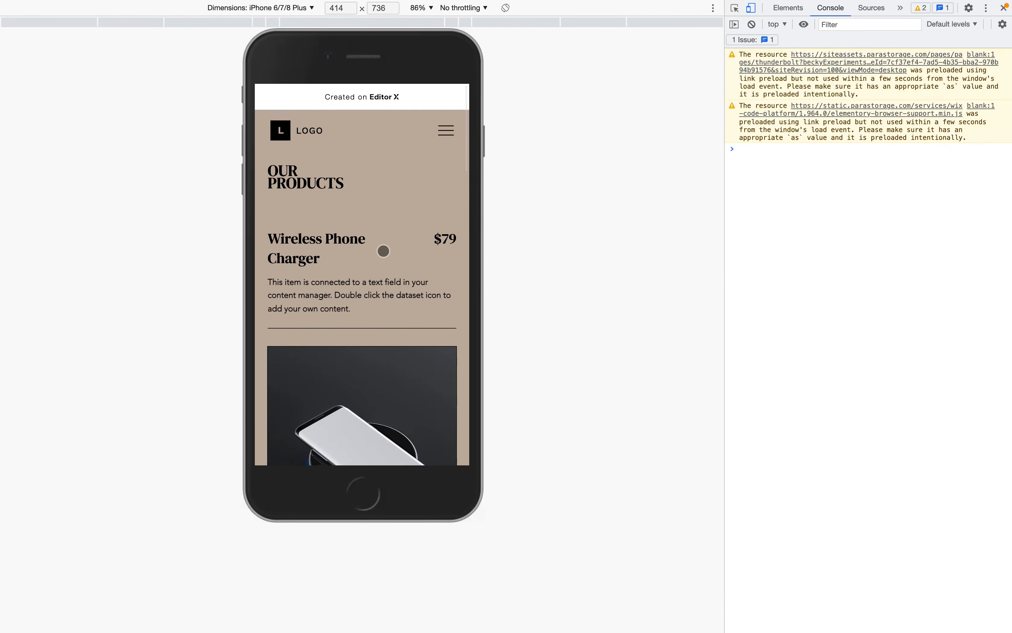
pyautogui.scroll(-3, 383, 250)
pyautogui.click(383, 264)
pyautogui.scroll(-5, 383, 264)
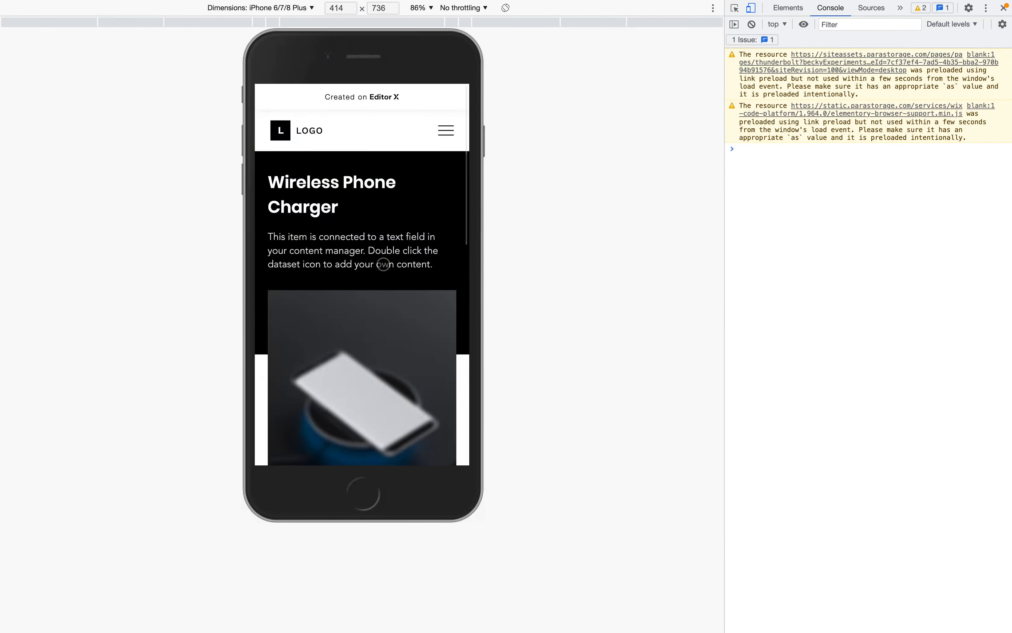
pyautogui.scroll(-5, 383, 264)
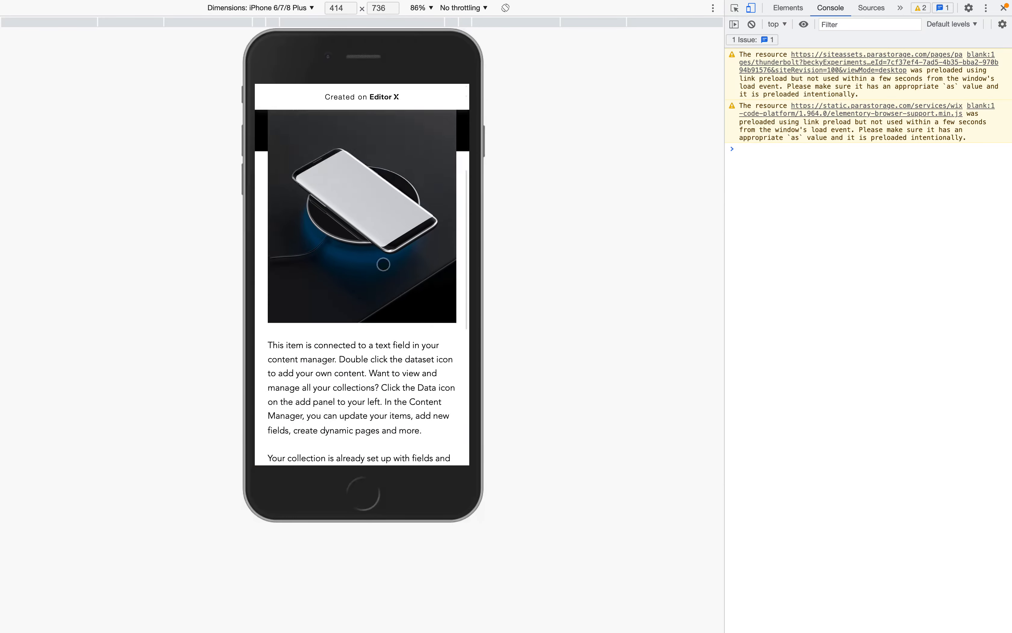
pyautogui.scroll(6, 384, 264)
pyautogui.scroll(-5, 383, 264)
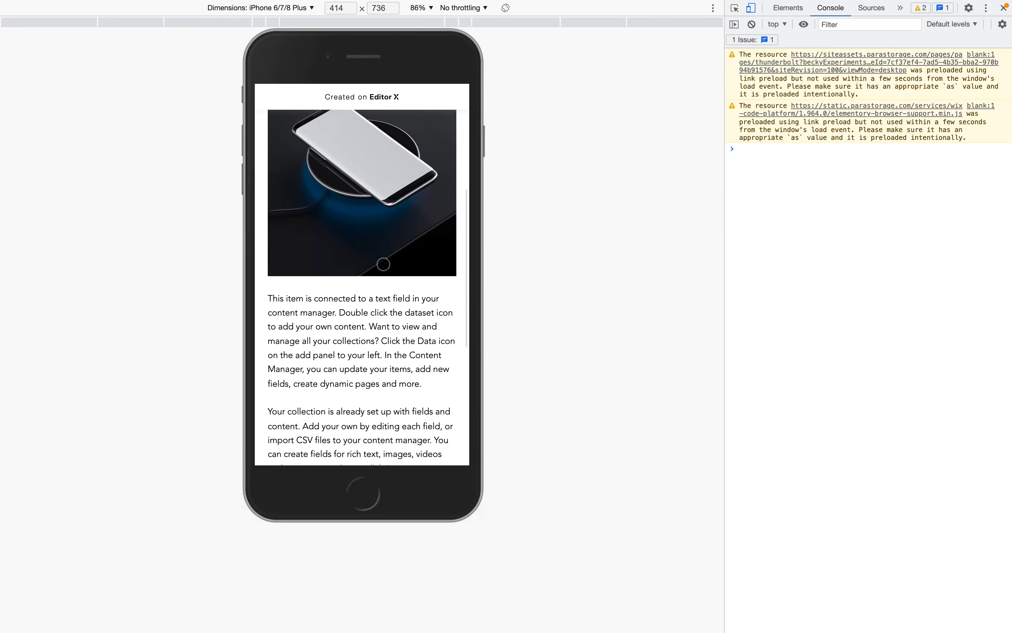
pyautogui.scroll(5, 383, 264)
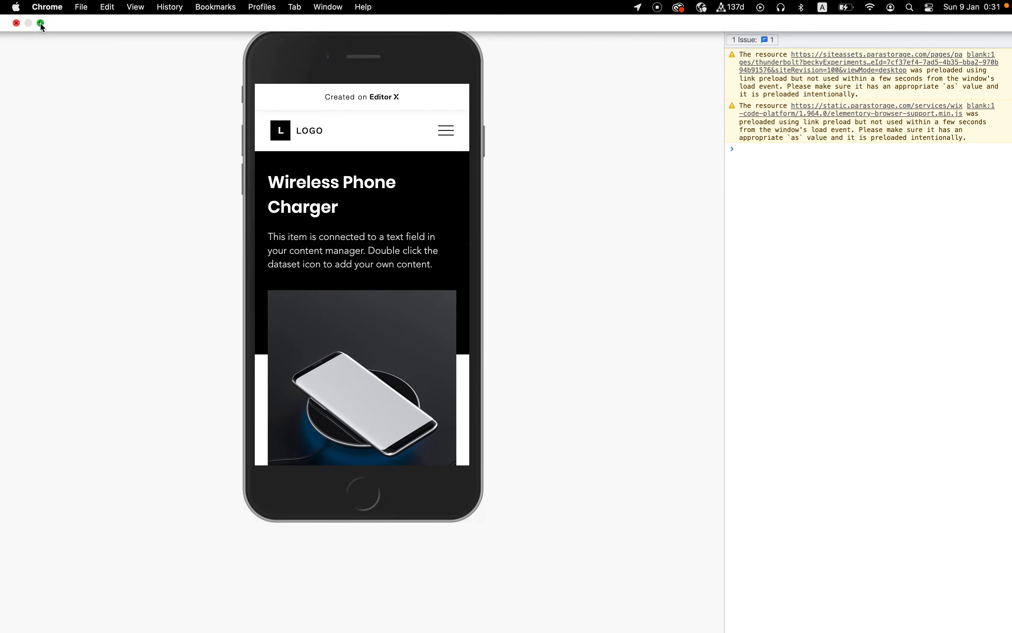
pyautogui.click(41, 27)
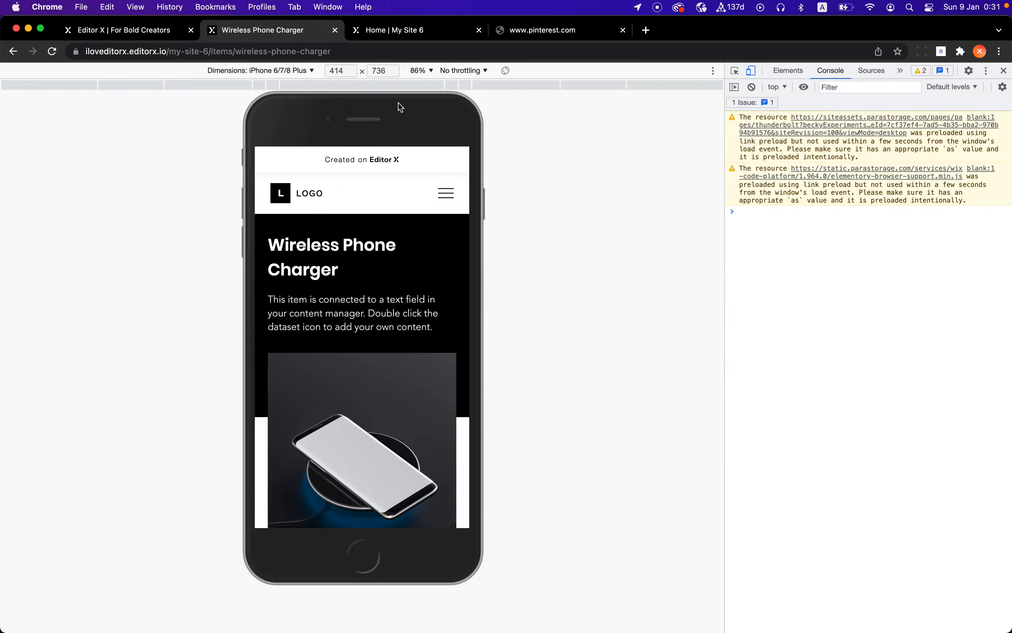
pyautogui.click(11, 53)
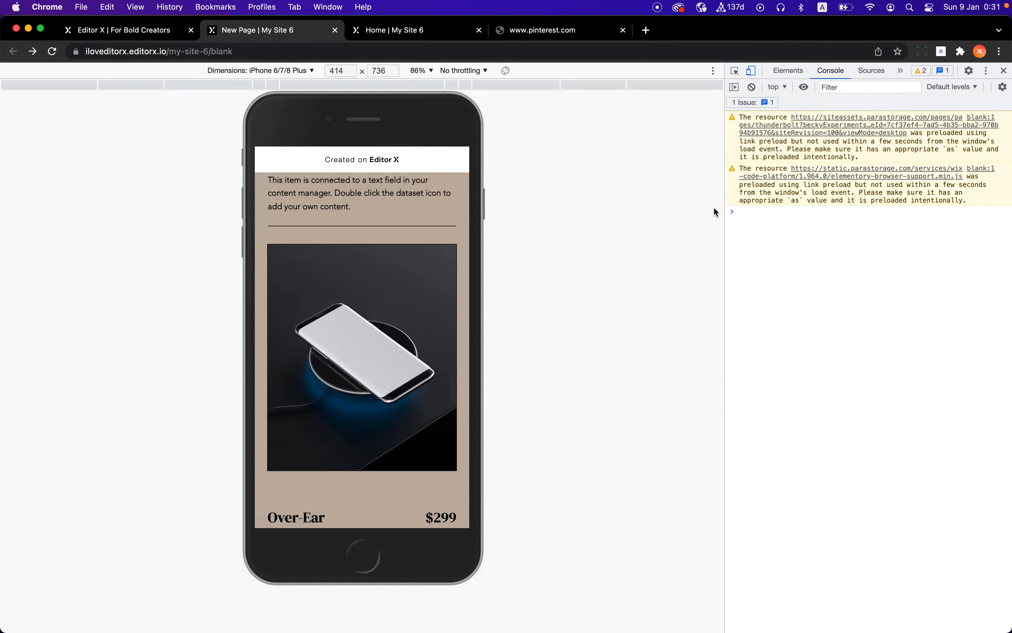
# Leave the mobile emulation on the published page and widen the page view beside the developer tools
pyautogui.click(751, 70)
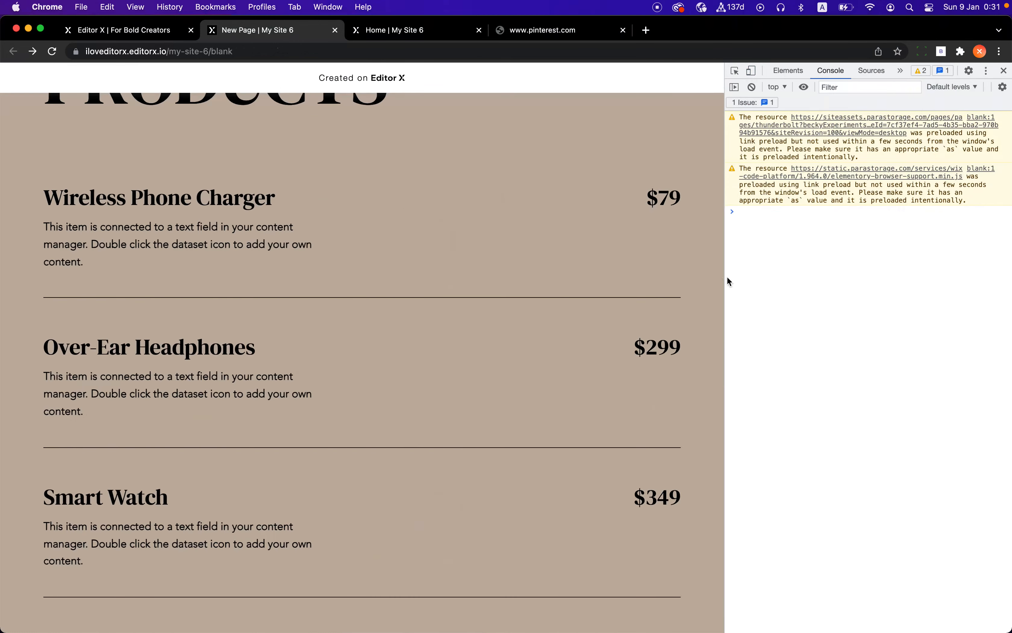
pyautogui.moveTo(726, 278); pyautogui.dragTo(813, 277)
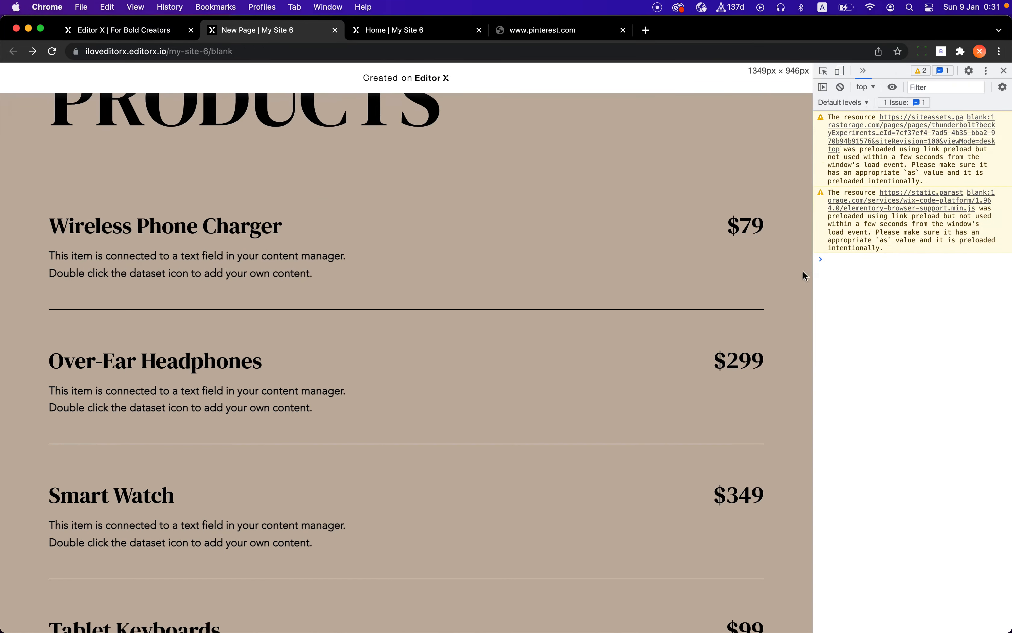
# Return to the editor and browse the repeater's product items on the canvas
pyautogui.click(124, 30)
pyautogui.scroll(5, 619, 404)
pyautogui.hscroll(-3, 619, 404)
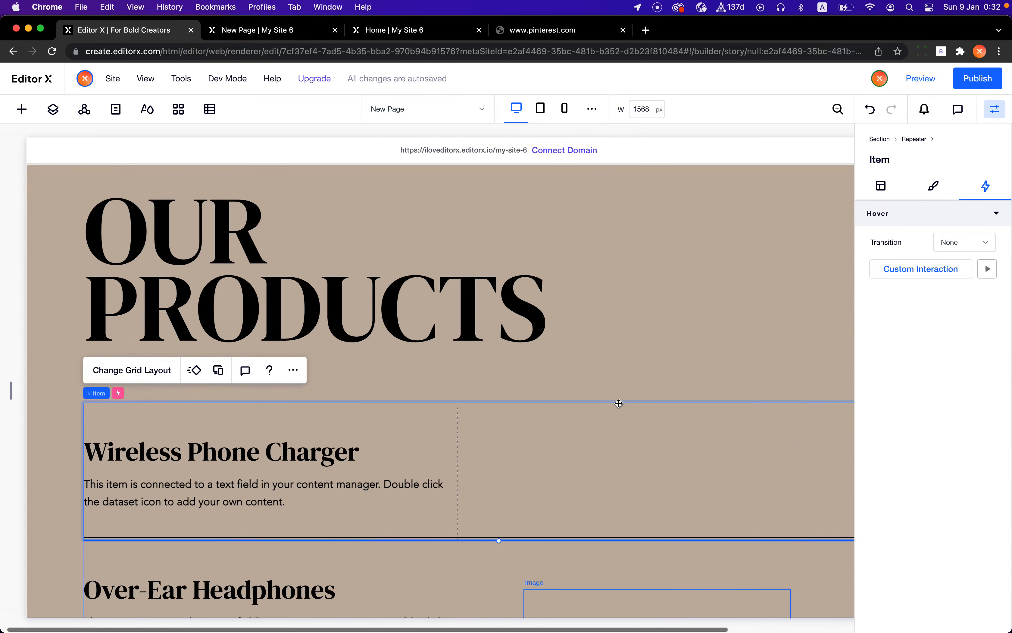
pyautogui.click(33, 112)
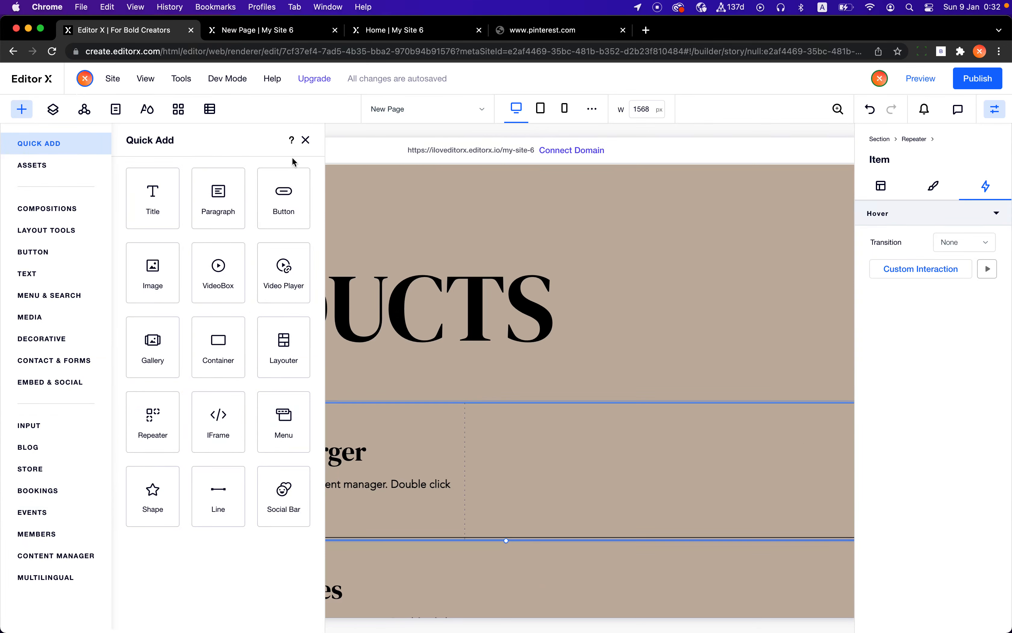
pyautogui.click(306, 141)
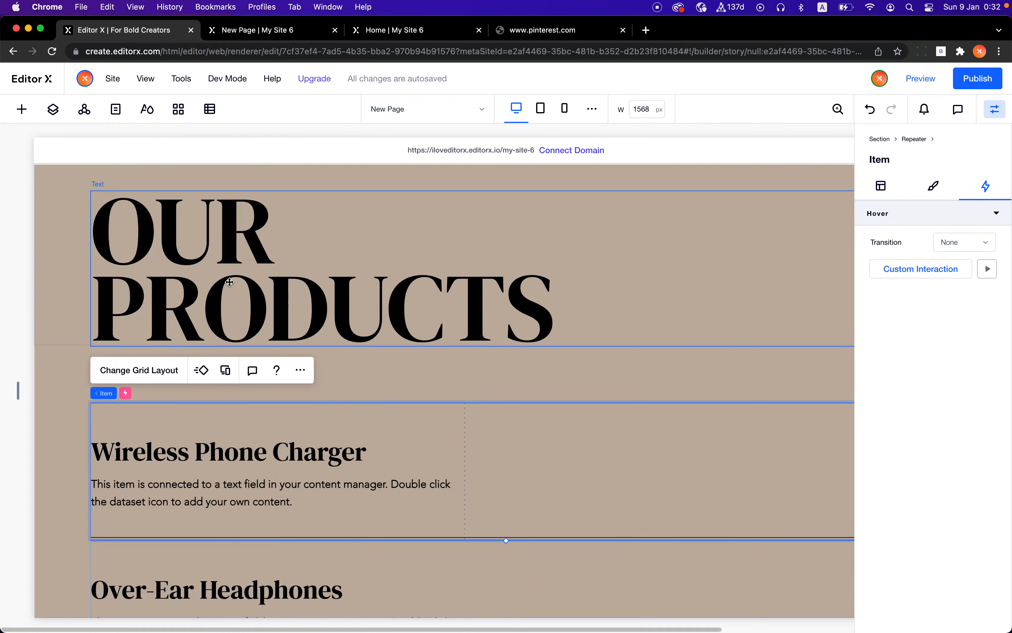
pyautogui.scroll(-3, 495, 473)
pyautogui.scroll(-2, 483, 419)
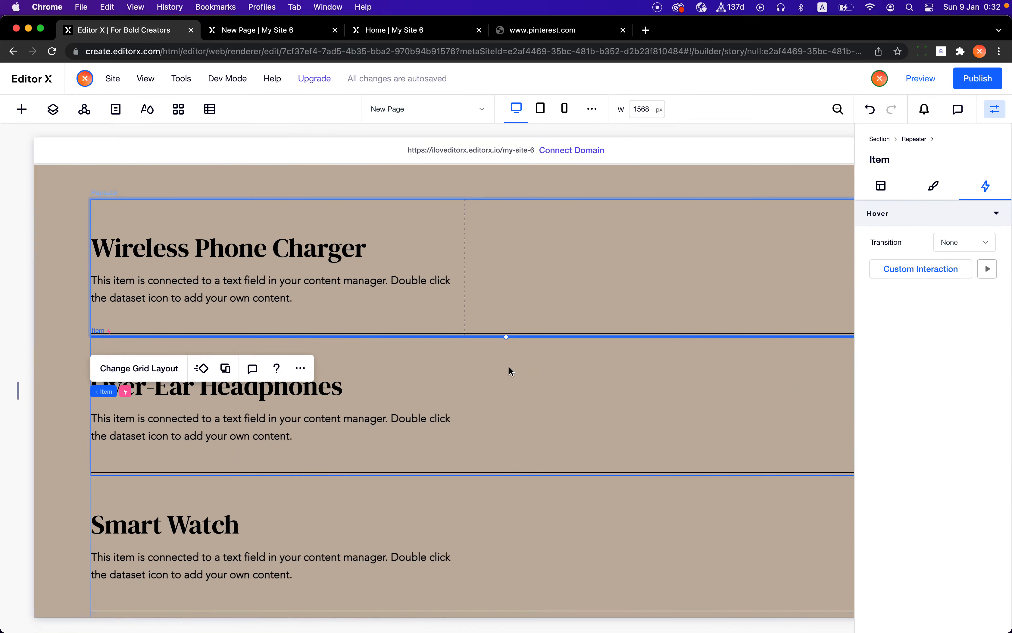
pyautogui.hscroll(1, 510, 368)
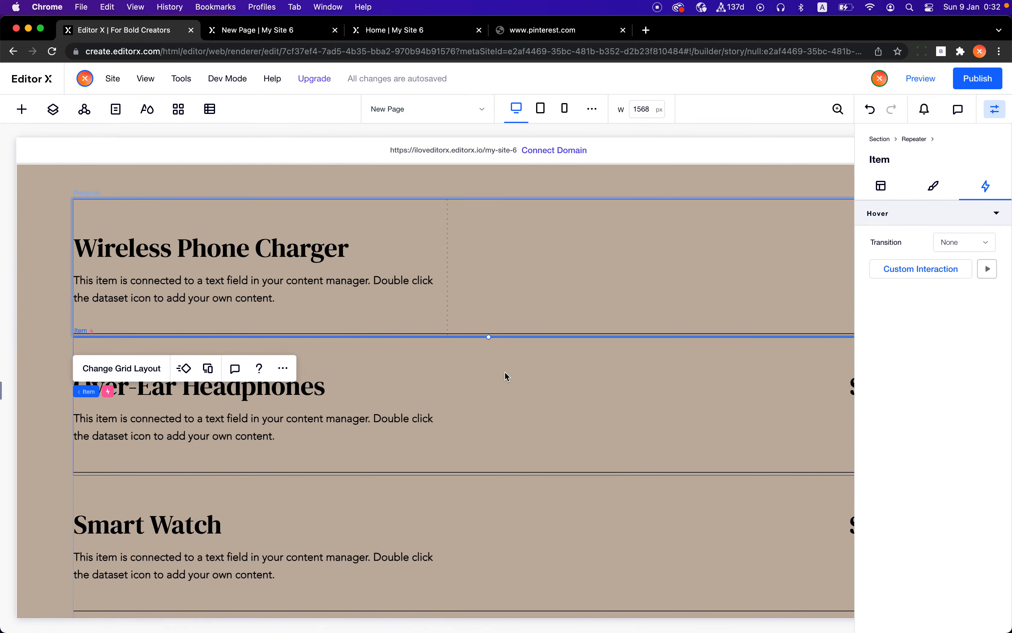
pyautogui.scroll(5, 504, 371)
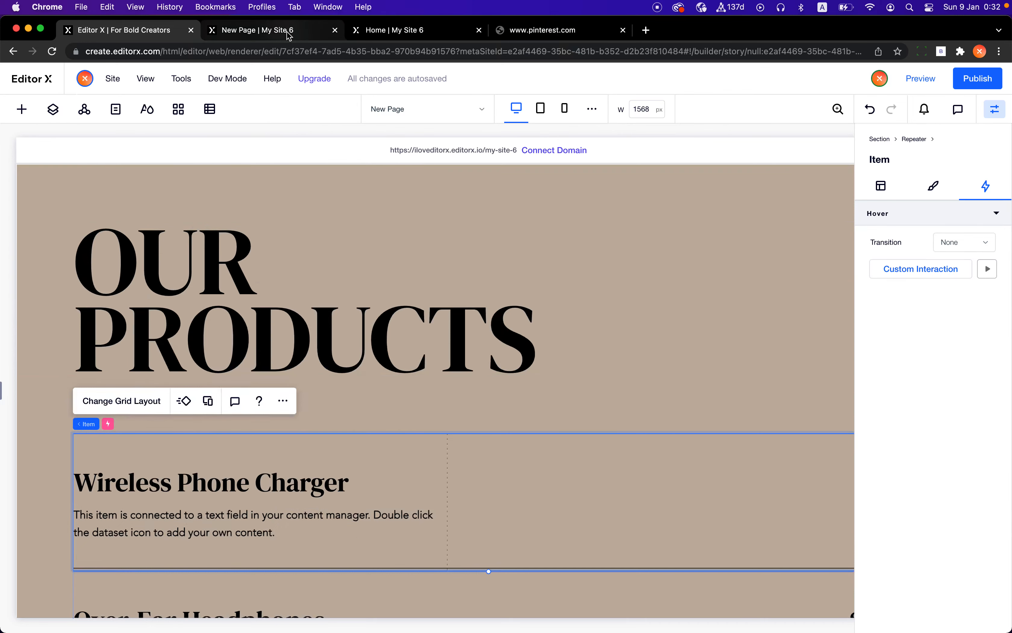
# Compare the new page with the original Home page, scrolling through its product list to review the hover image effects
pyautogui.click(288, 35)
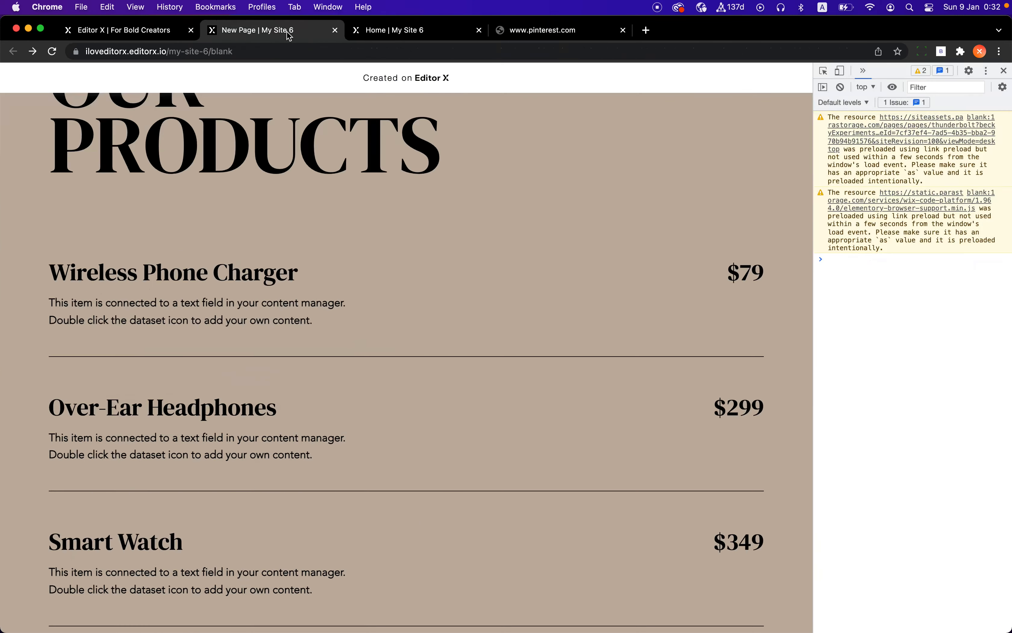
pyautogui.click(391, 32)
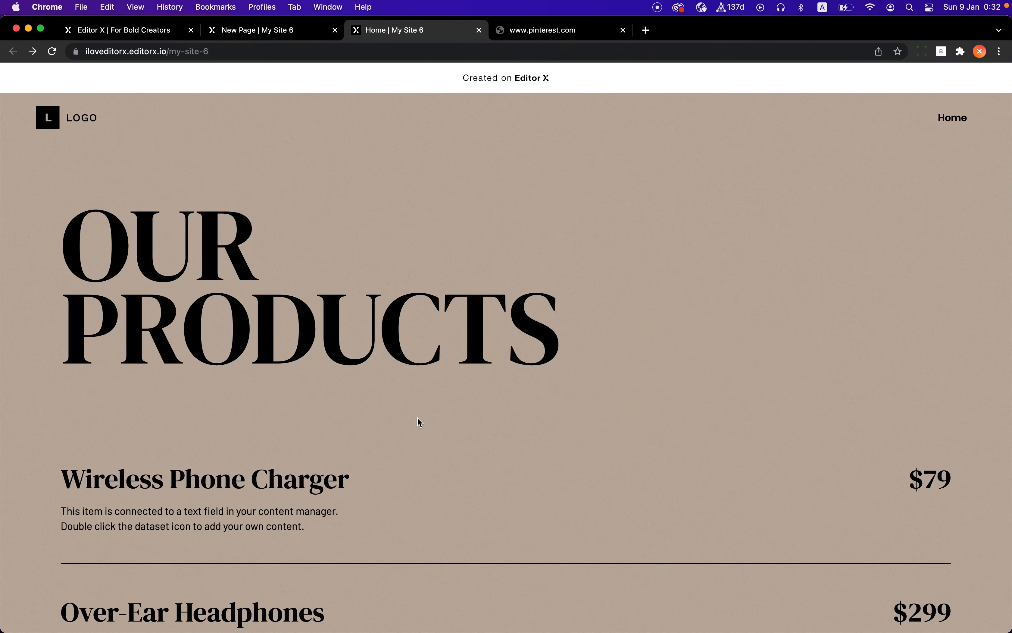
pyautogui.scroll(5, 418, 418)
pyautogui.scroll(-6, 418, 417)
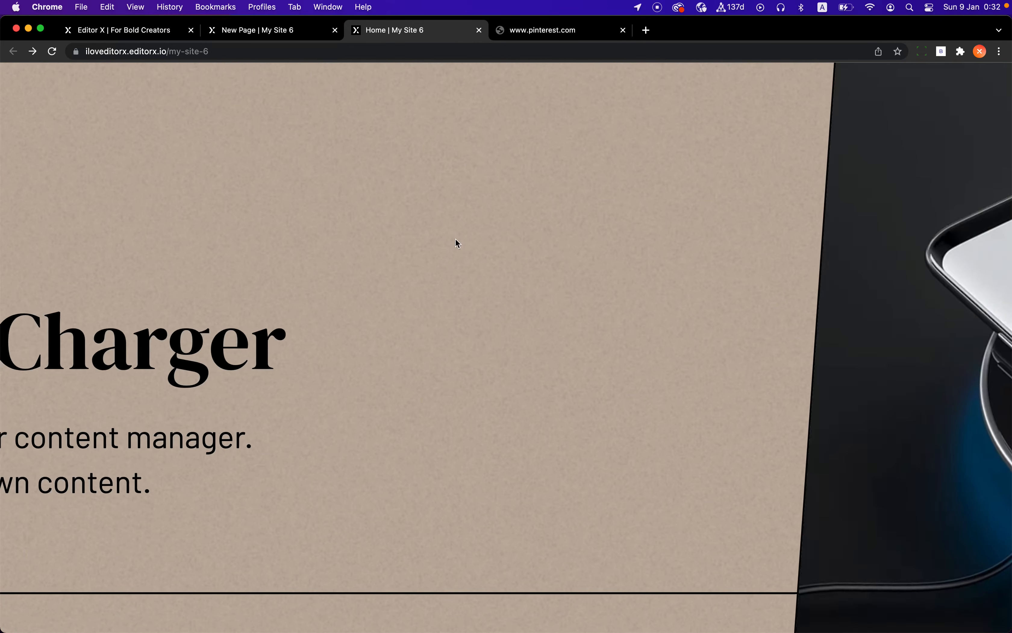
pyautogui.scroll(3, 462, 243)
pyautogui.scroll(-10, 463, 244)
pyautogui.scroll(8, 485, 442)
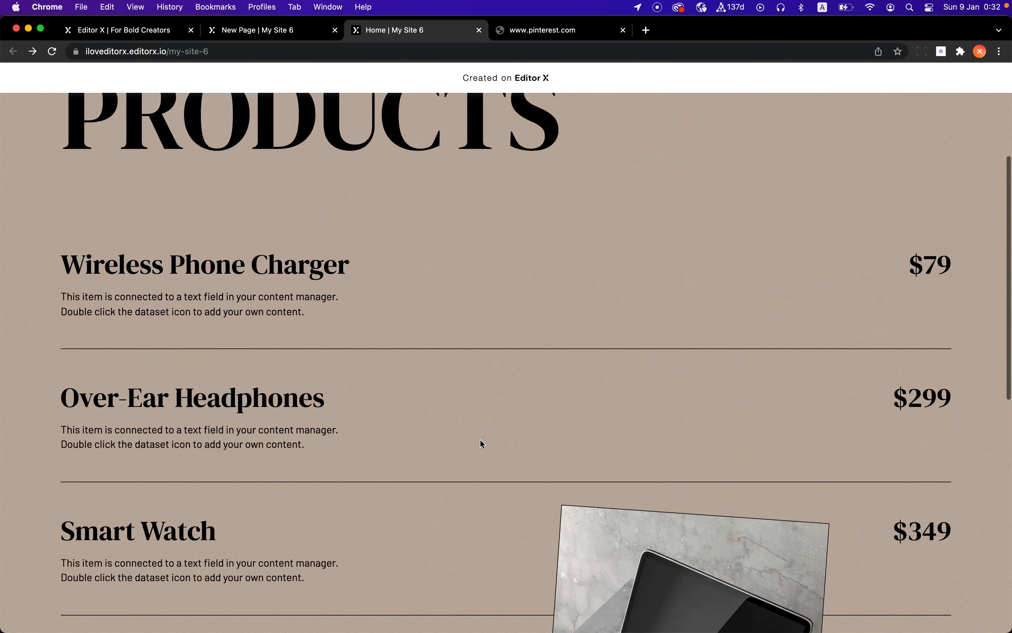
pyautogui.scroll(-5, 469, 358)
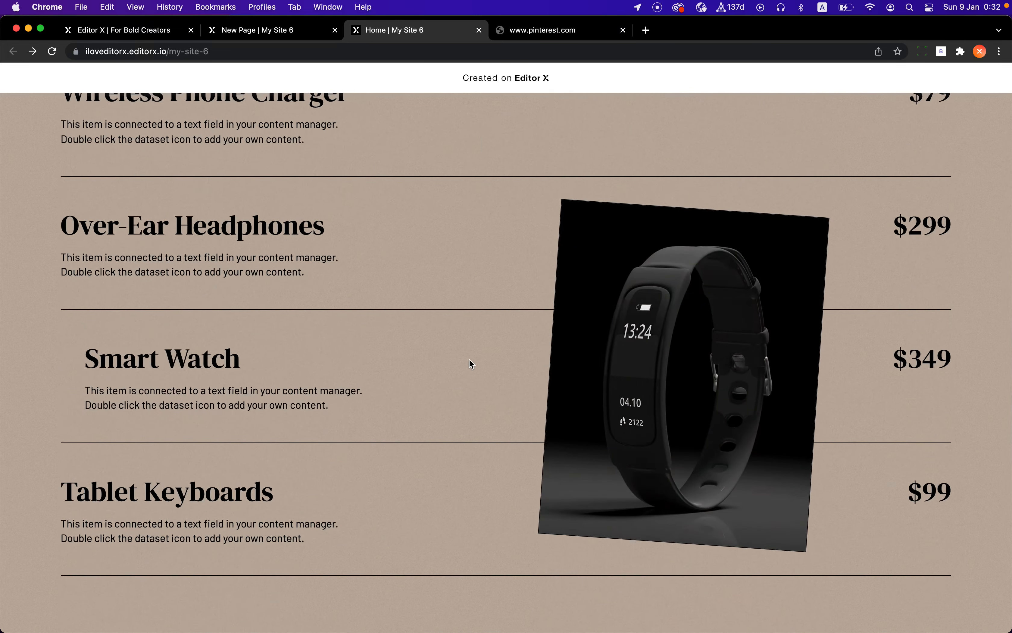
pyautogui.scroll(5, 469, 358)
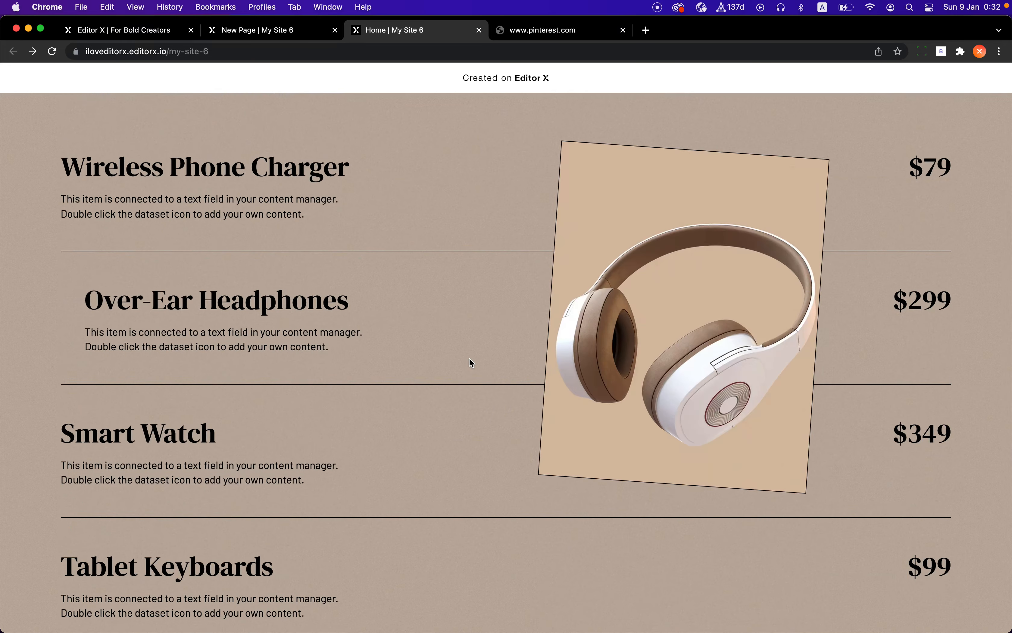